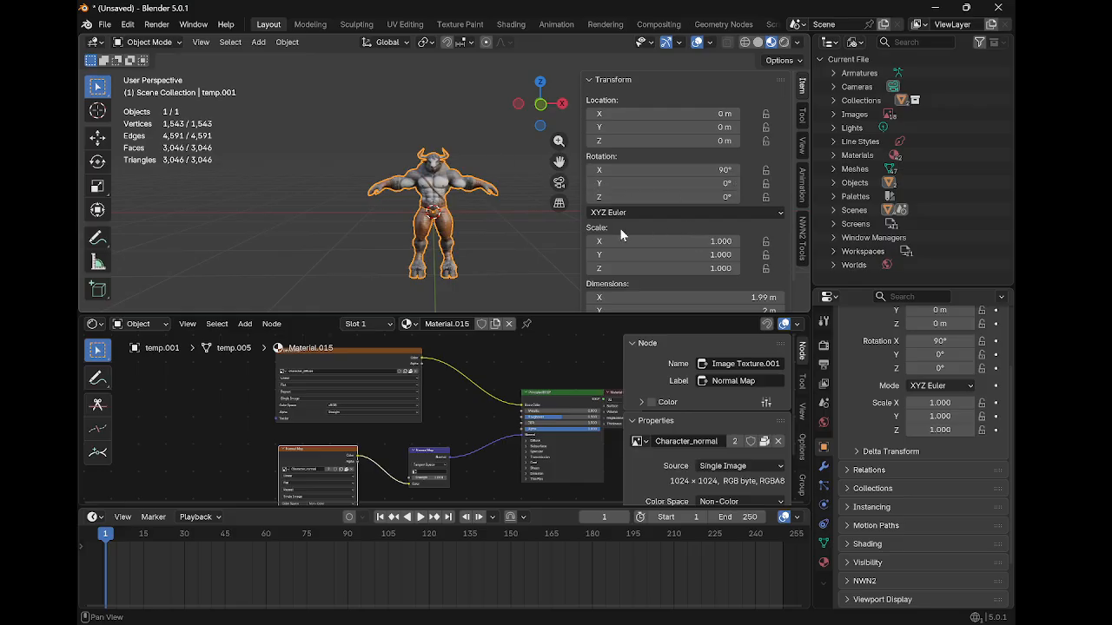
Open the NWN2 Tools panel and set the model export folder to the Desktop
middle_drag(507, 226, 557, 225)
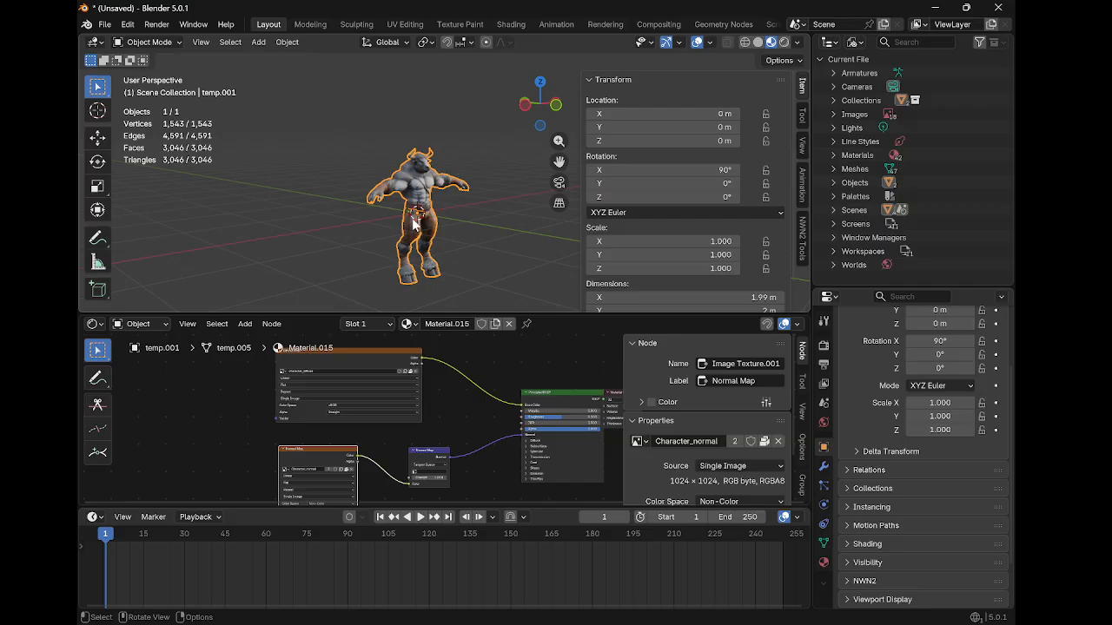
middle_drag(414, 224, 385, 210)
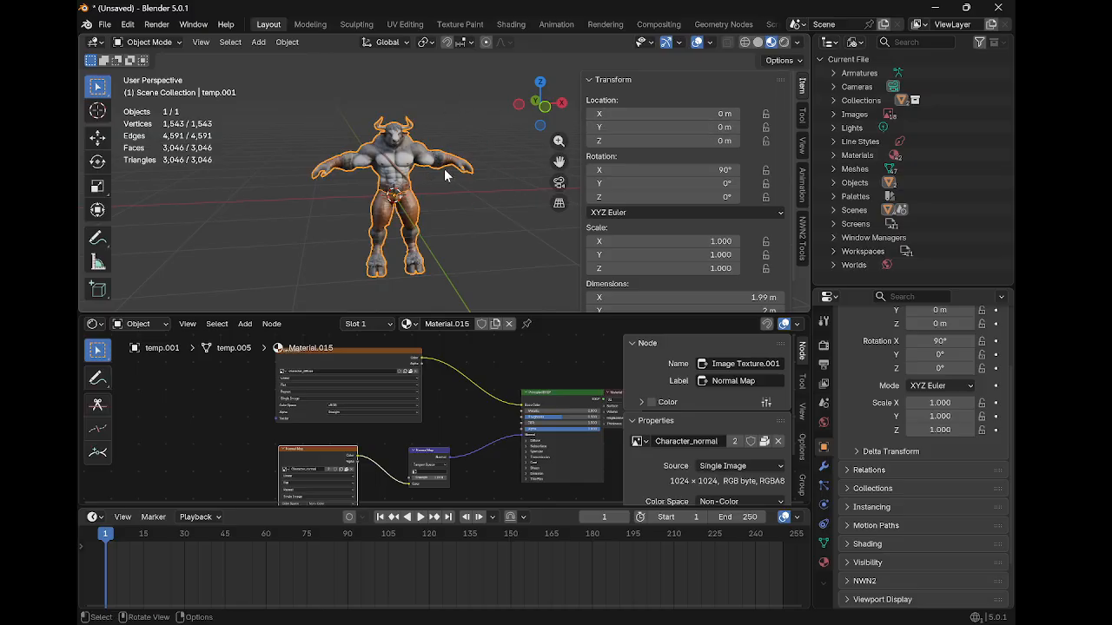
click(802, 239)
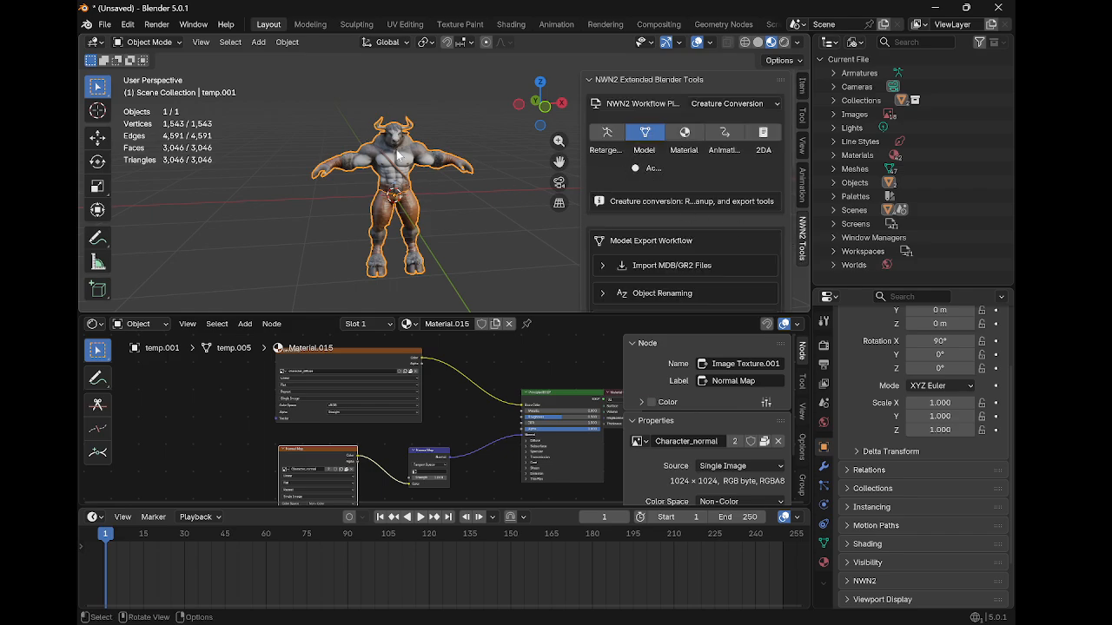
scroll(681, 208, down, 7)
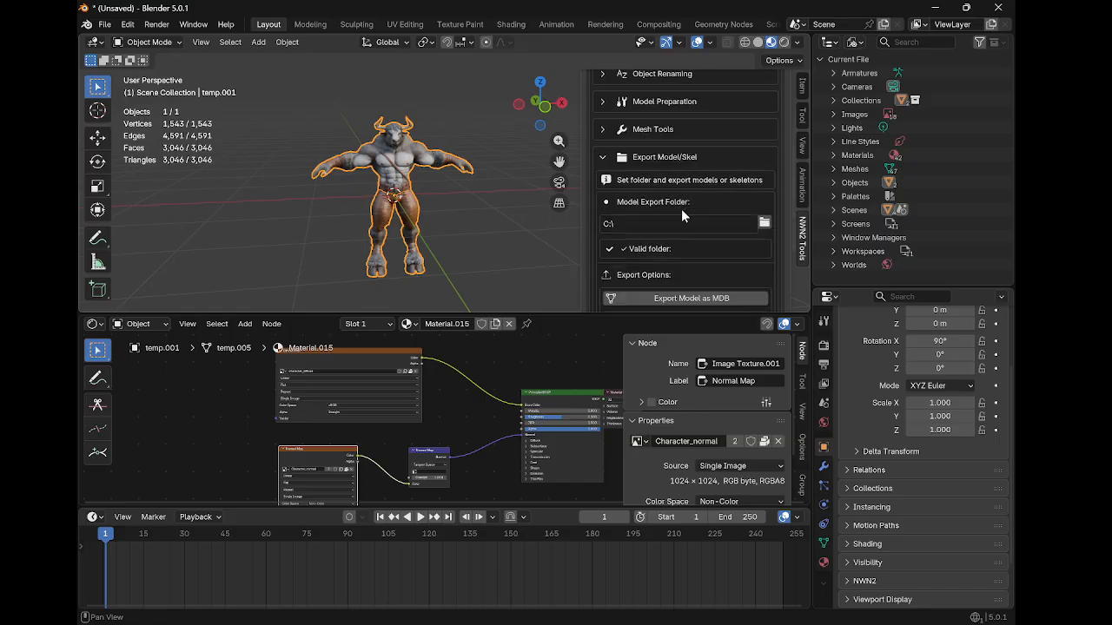
scroll(686, 212, down, 3)
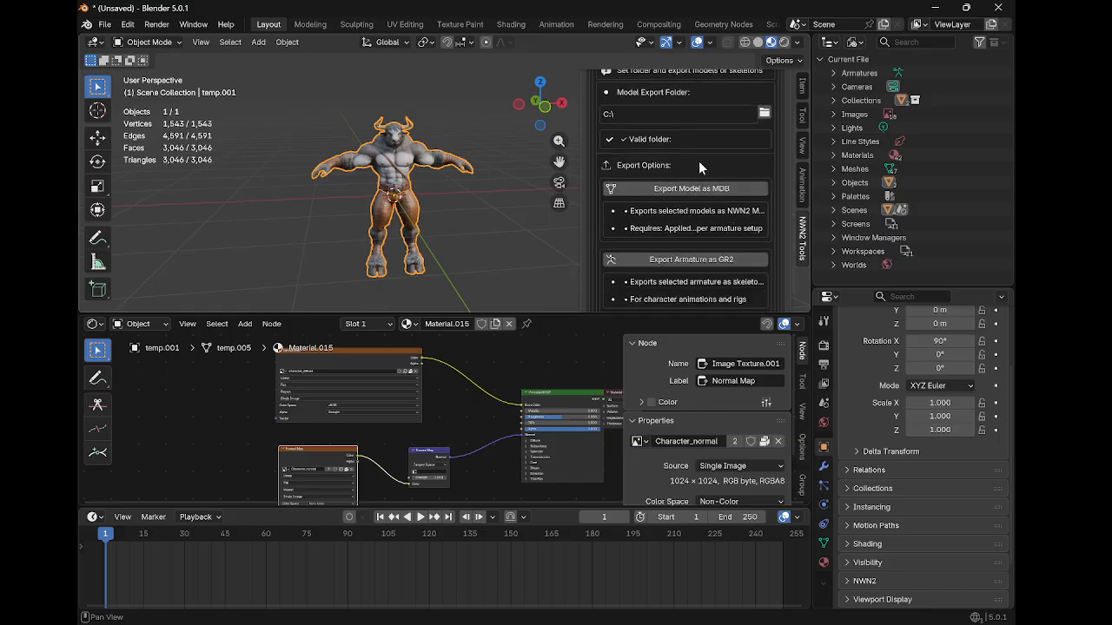
scroll(676, 131, up, 3)
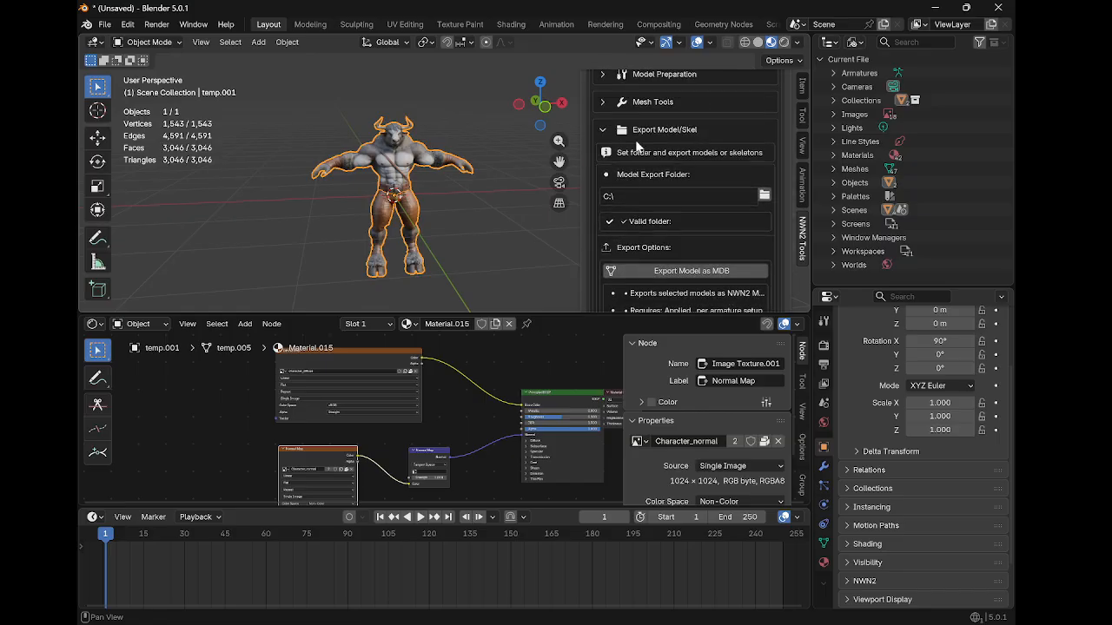
click(763, 198)
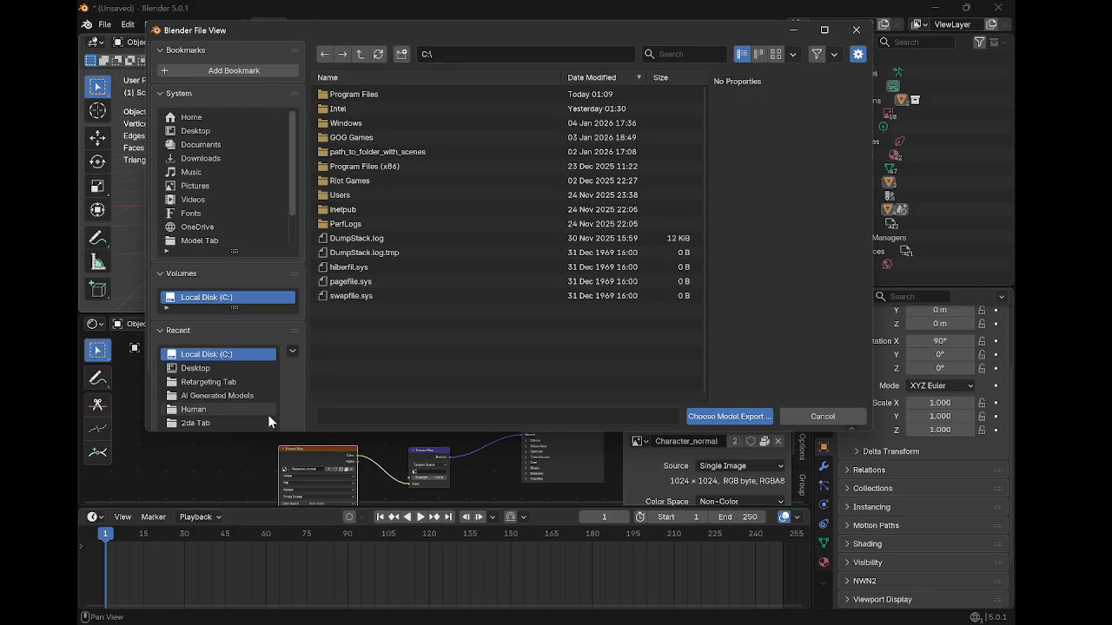
click(233, 366)
click(729, 416)
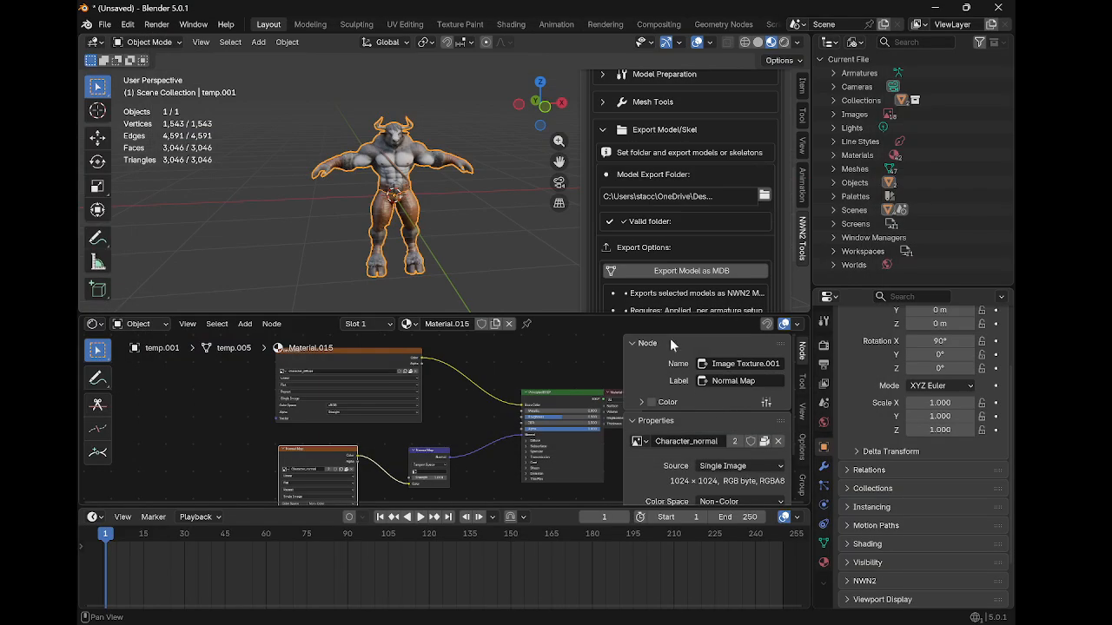
Check the object's transform, then try to export the selected model as MDB
scroll(693, 249, down, 3)
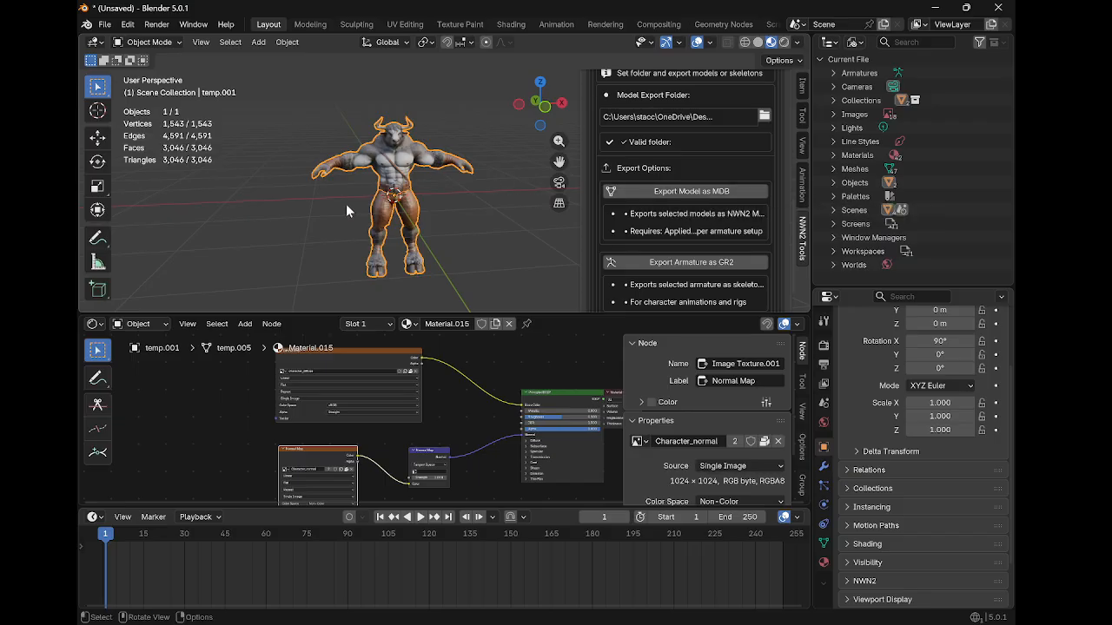
click(797, 111)
click(800, 94)
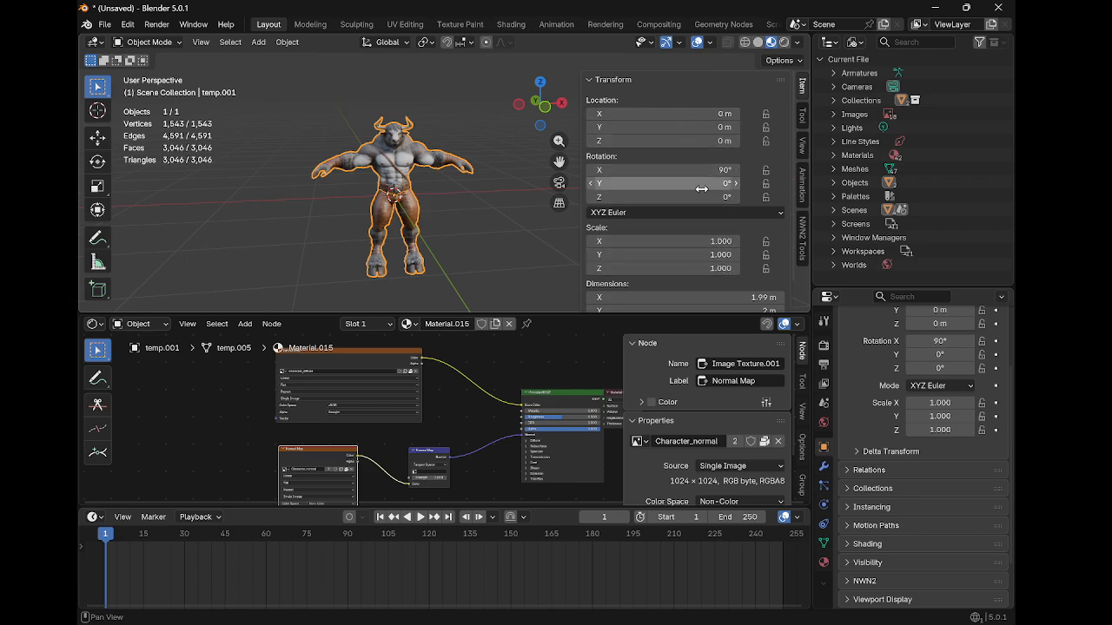
click(801, 237)
scroll(733, 243, down, 6)
scroll(732, 246, down, 3)
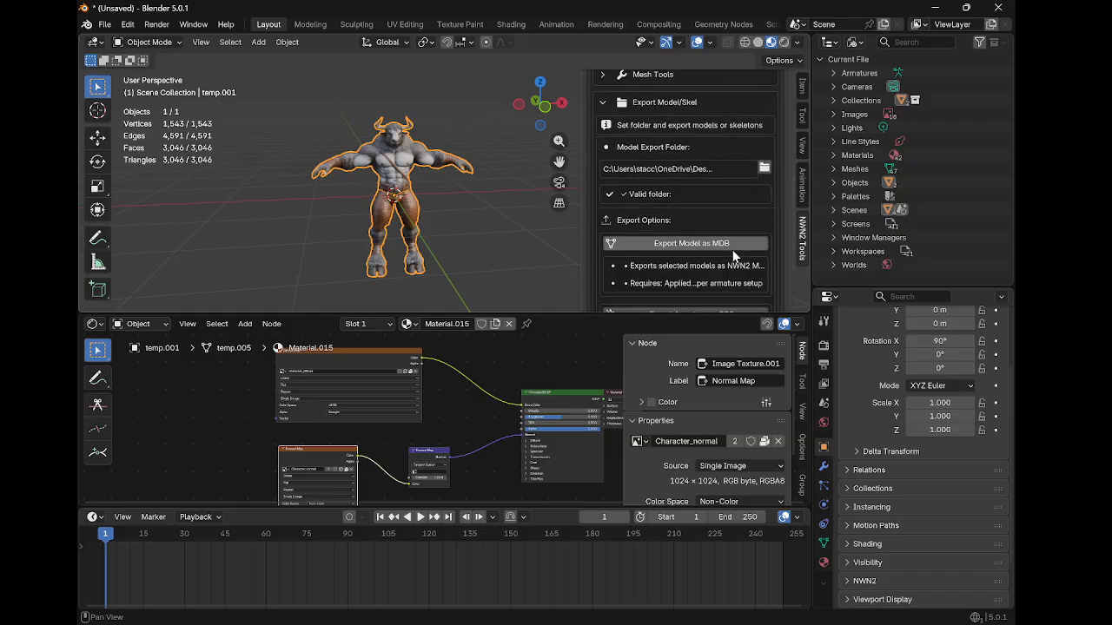
click(724, 248)
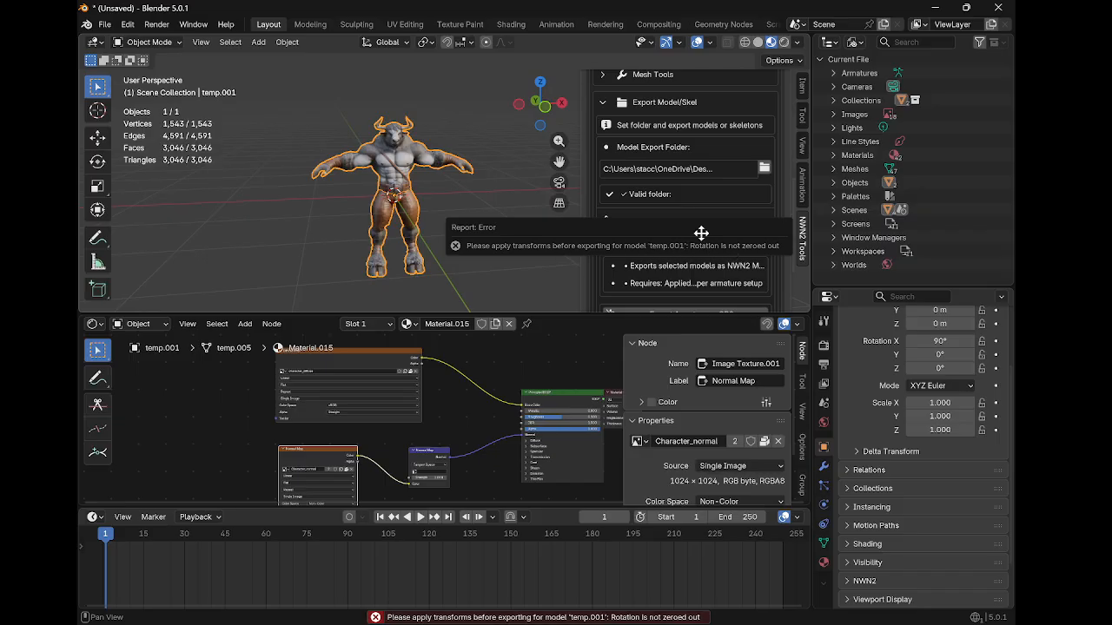
Switch the outliner to View Layer display and select the temp.001 object's name for editing without changing it
scroll(751, 222, up, 9)
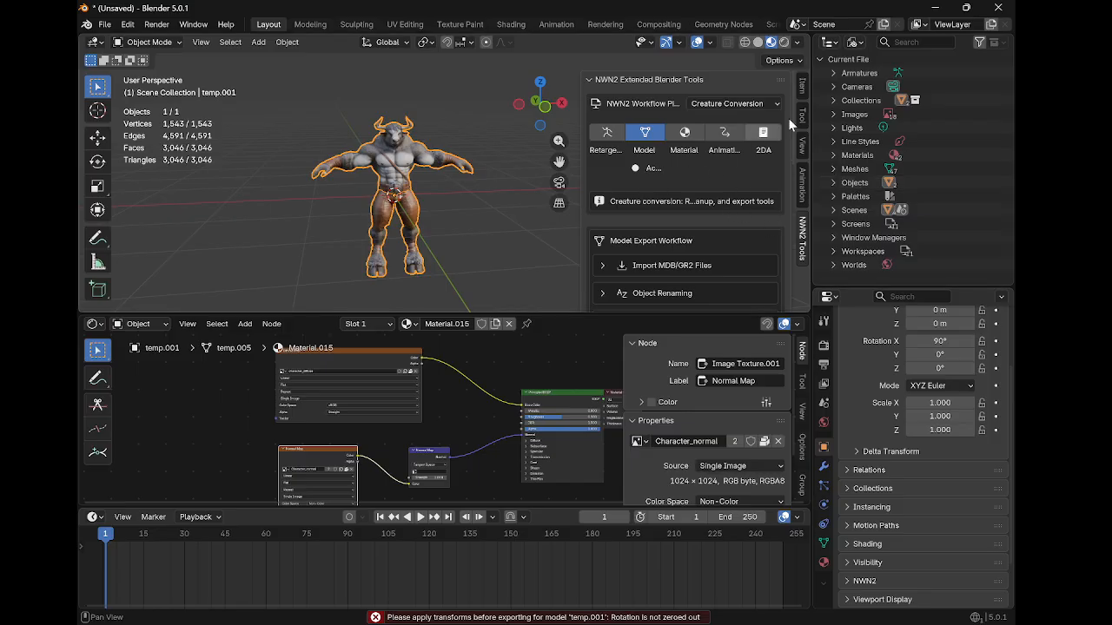
click(855, 41)
click(868, 92)
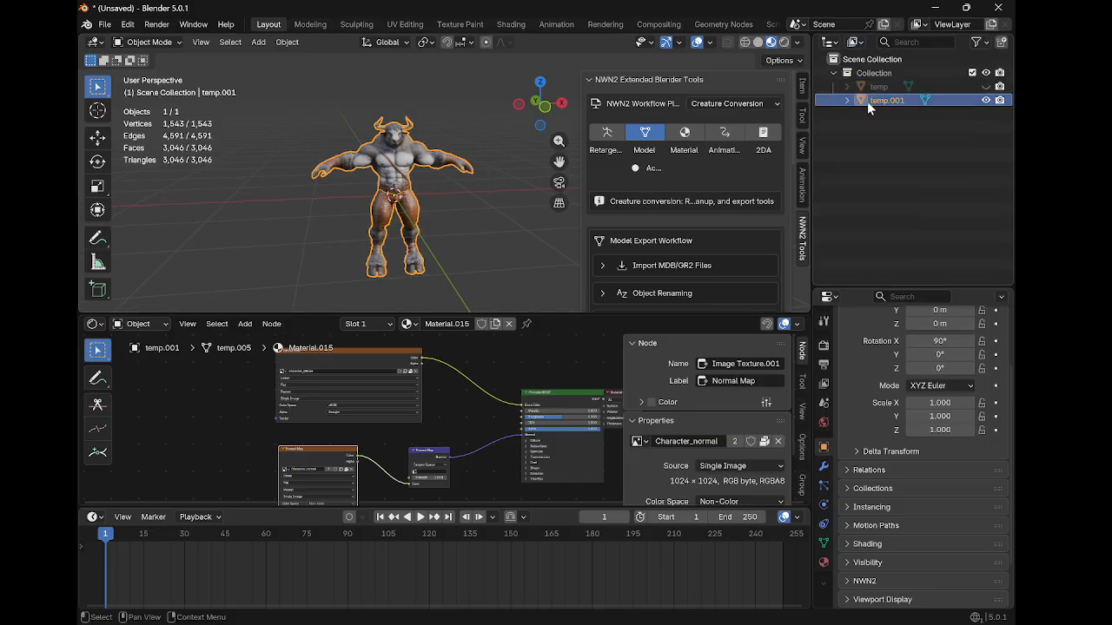
double_click(879, 100)
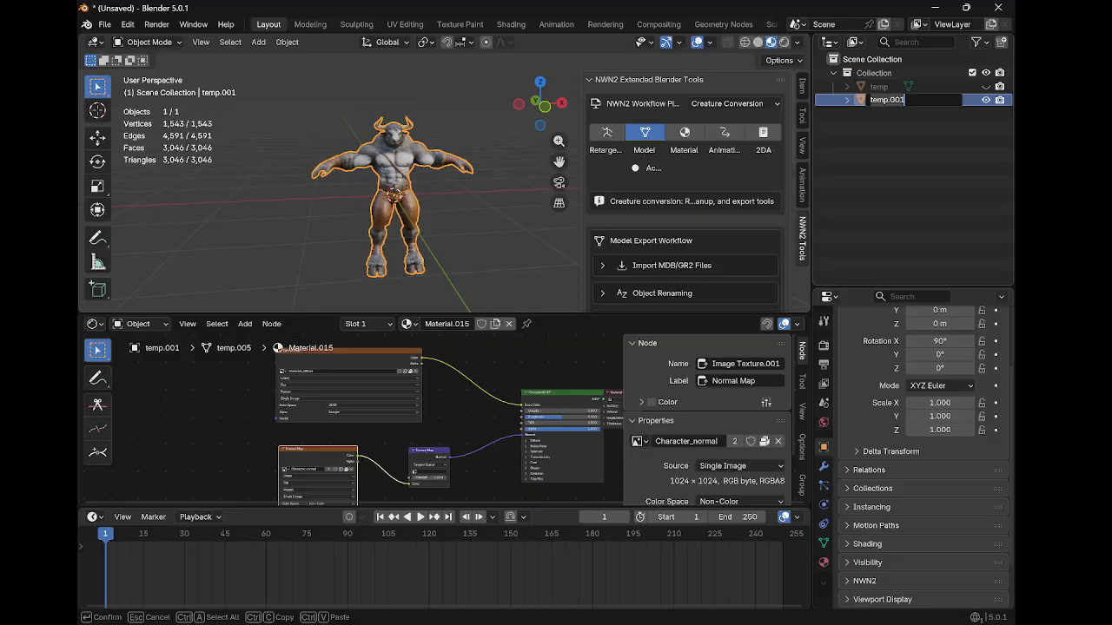
key(Return)
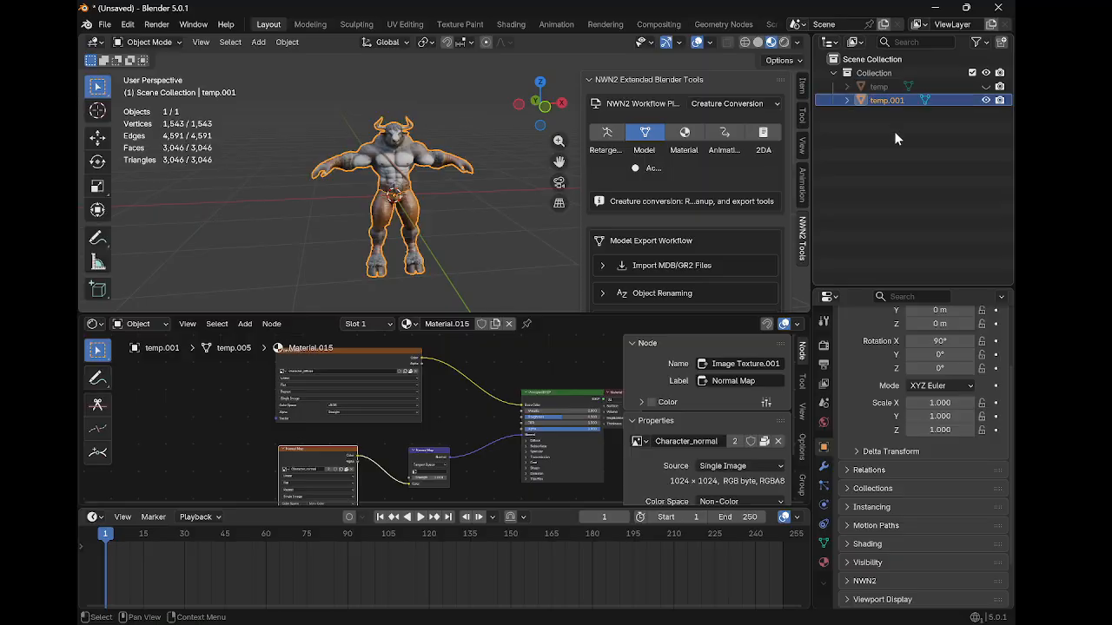
Set the NWN2 workflow filter from Creature Conversion to All
click(616, 137)
scroll(633, 157, down, 1)
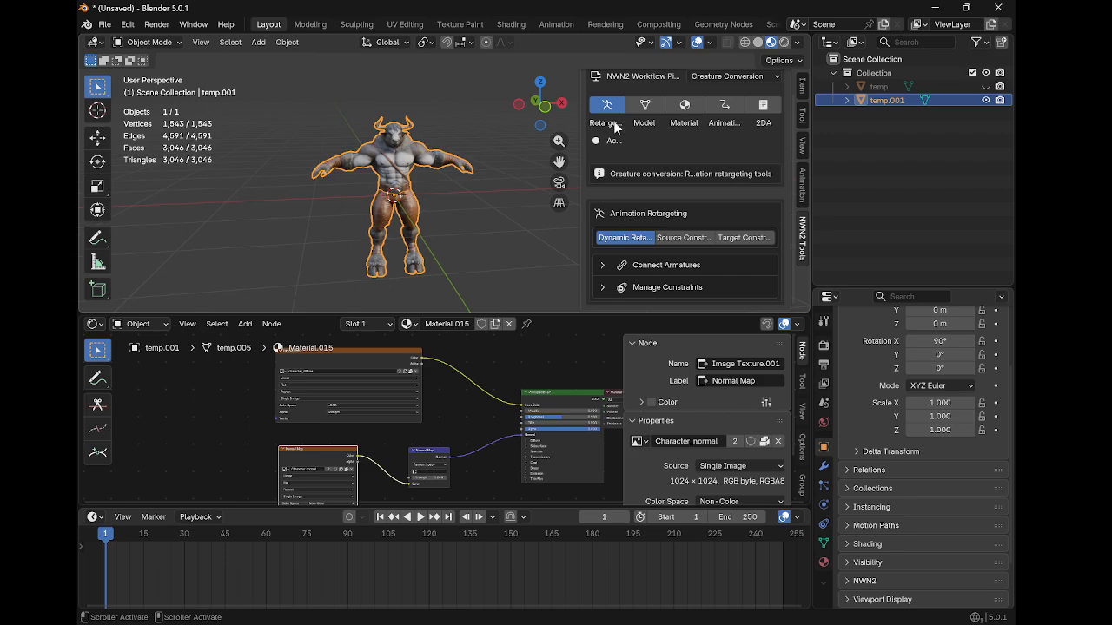
scroll(636, 117, up, 1)
click(712, 104)
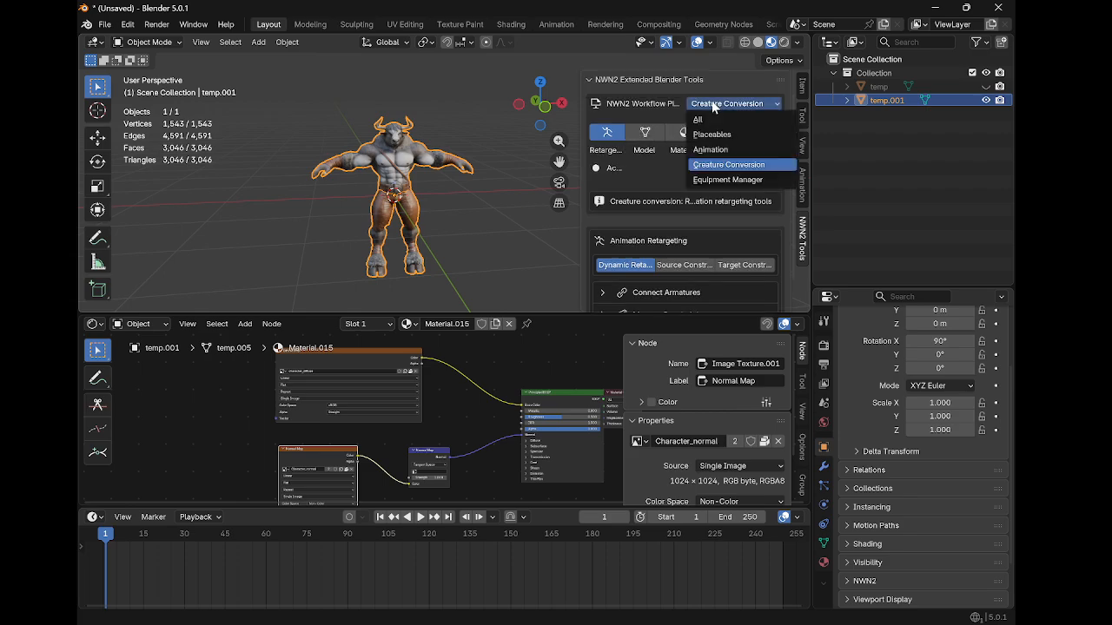
click(712, 121)
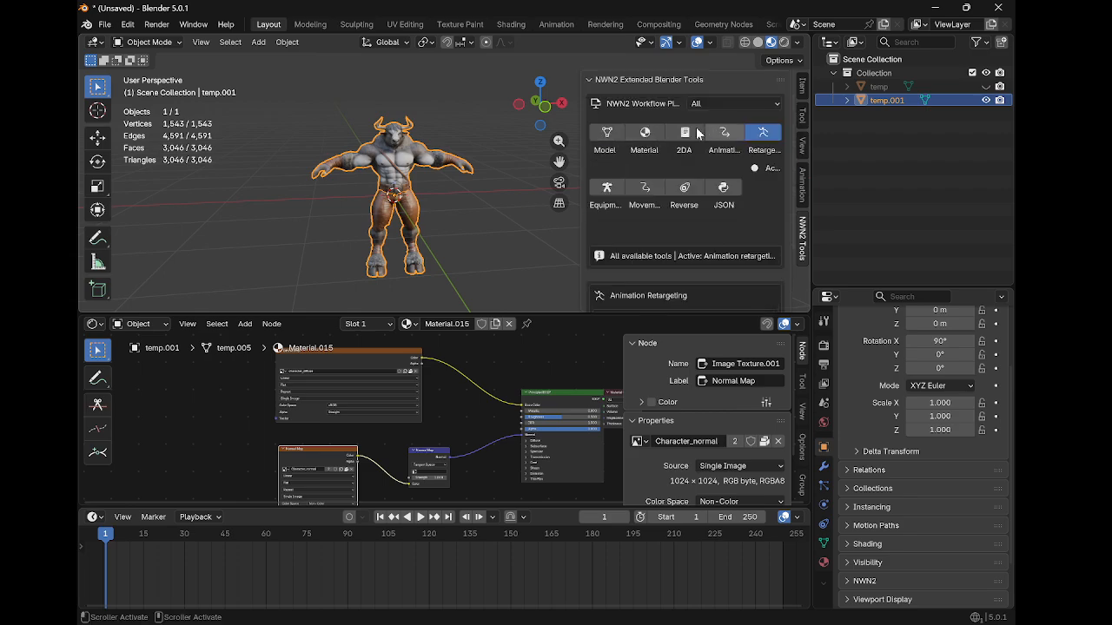
Open the Model tools and expand the Object Renaming section of the export workflow
click(608, 135)
scroll(622, 178, down, 3)
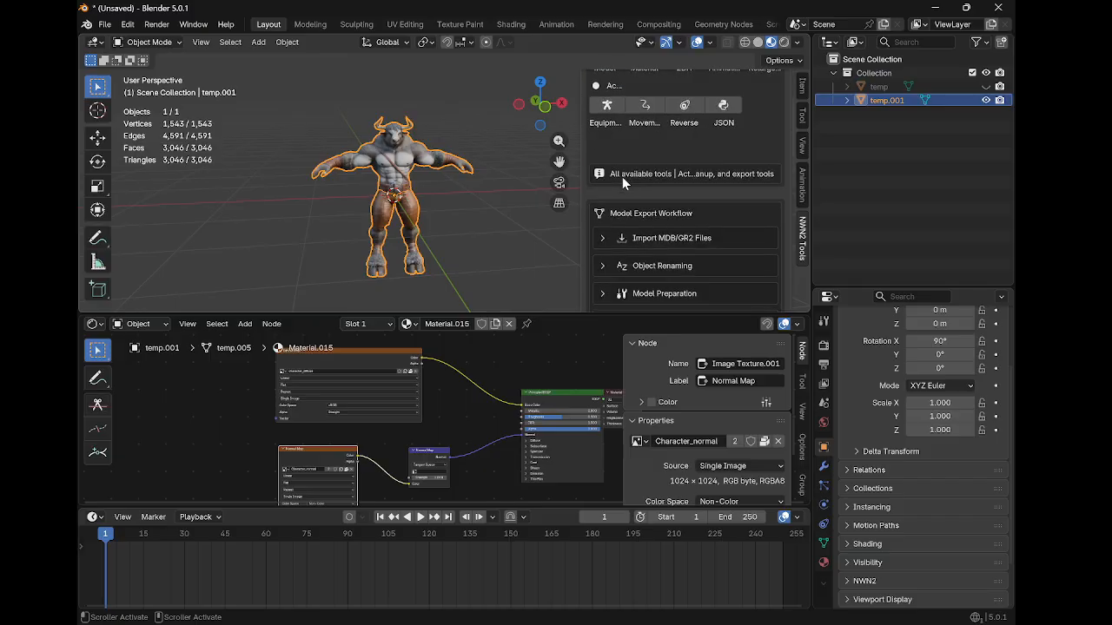
click(603, 238)
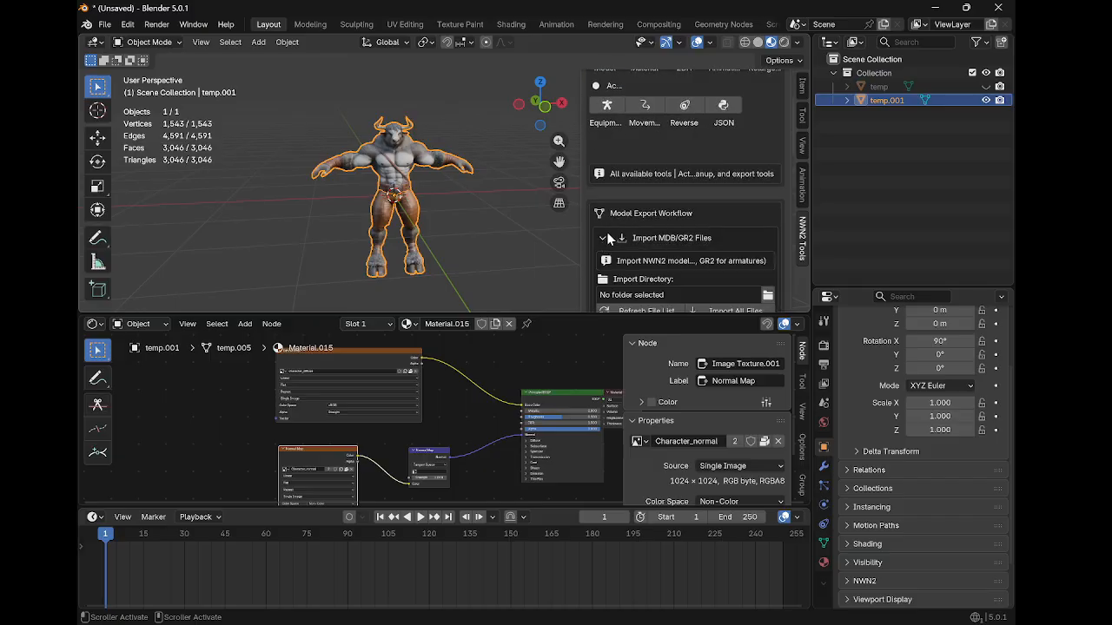
scroll(615, 234, down, 4)
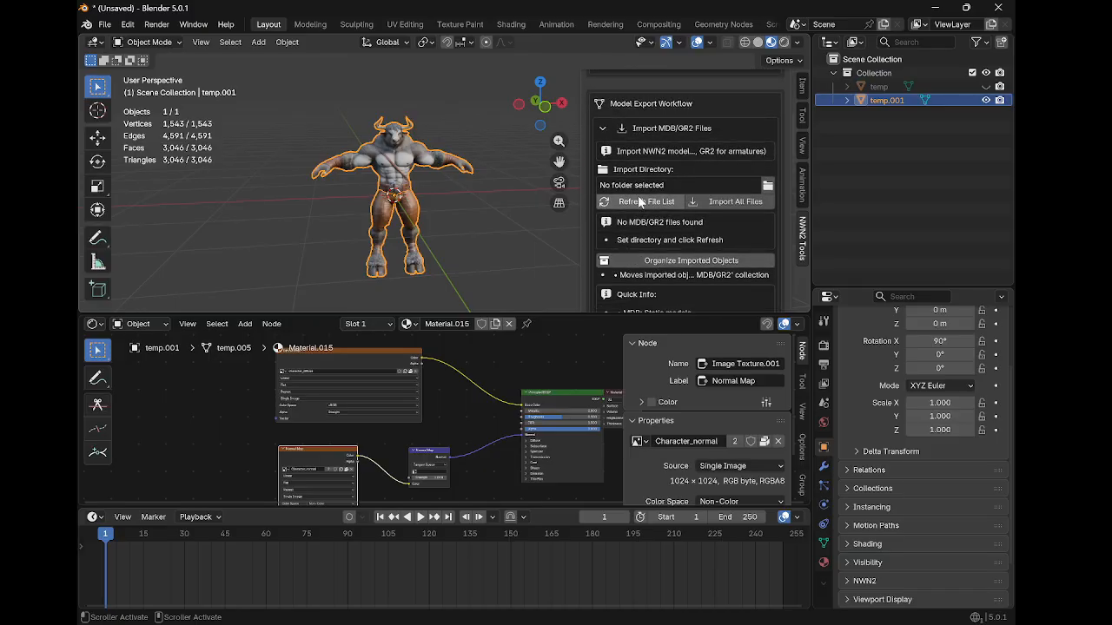
scroll(652, 218, up, 6)
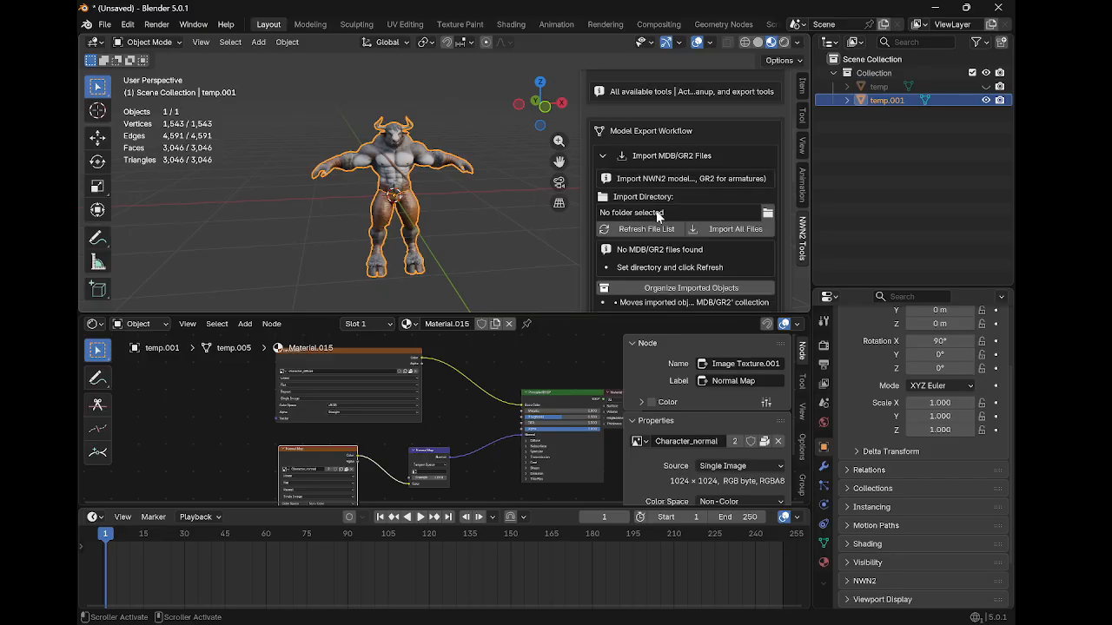
scroll(611, 139, down, 6)
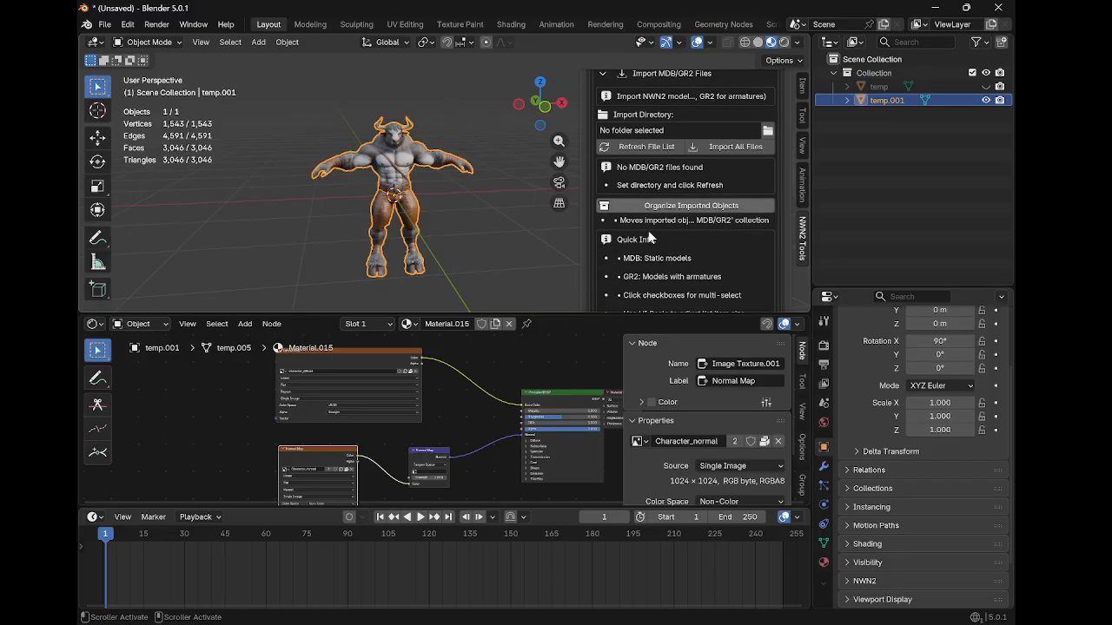
click(605, 129)
click(599, 156)
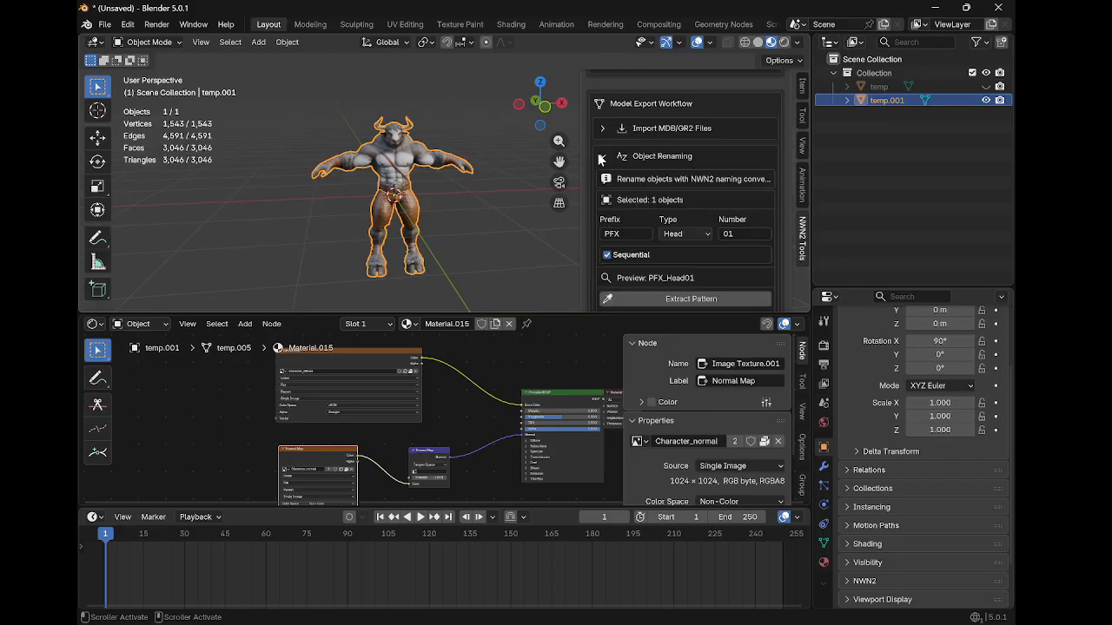
Set the renaming prefix to c_mino
click(642, 233)
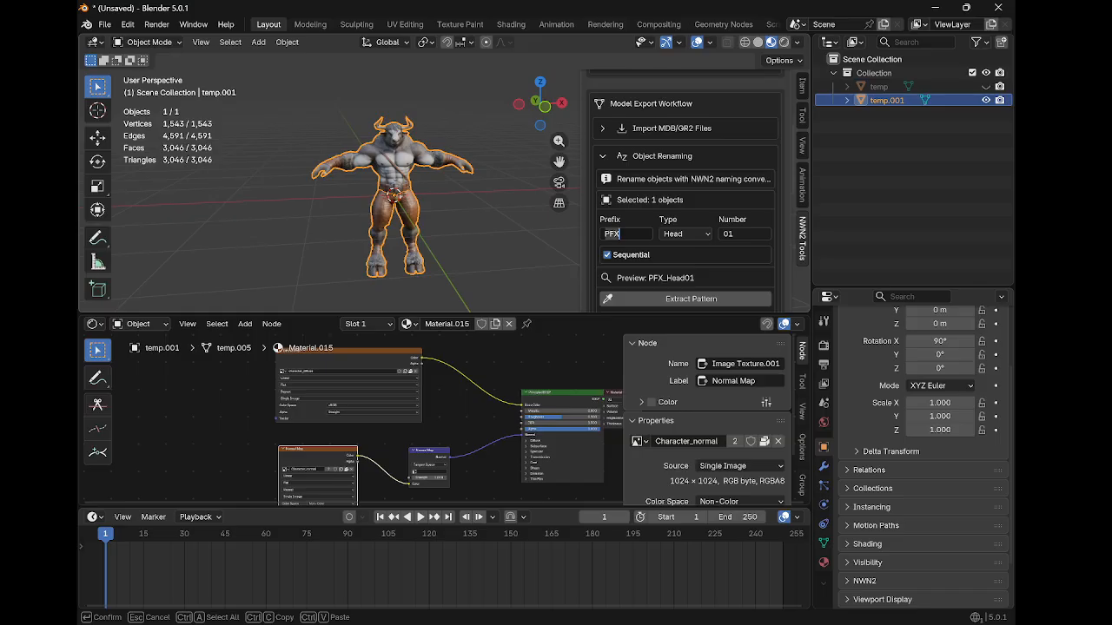
text(c_mino)
key(Return)
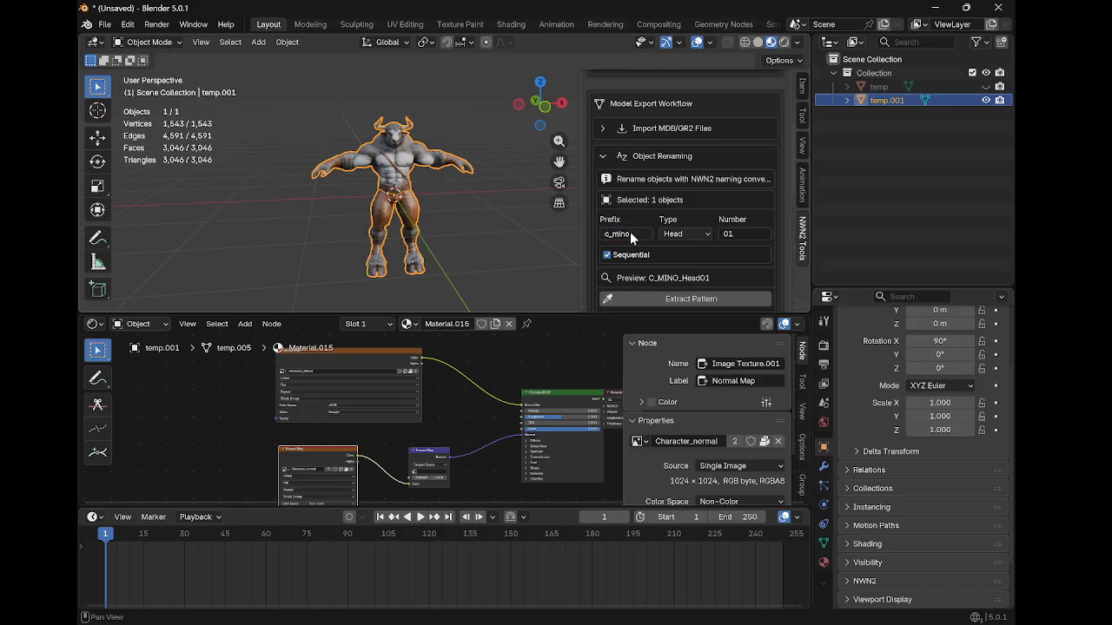
Set the renaming type to Body and rename the selected object
click(686, 234)
click(682, 268)
scroll(687, 287, down, 2)
click(721, 269)
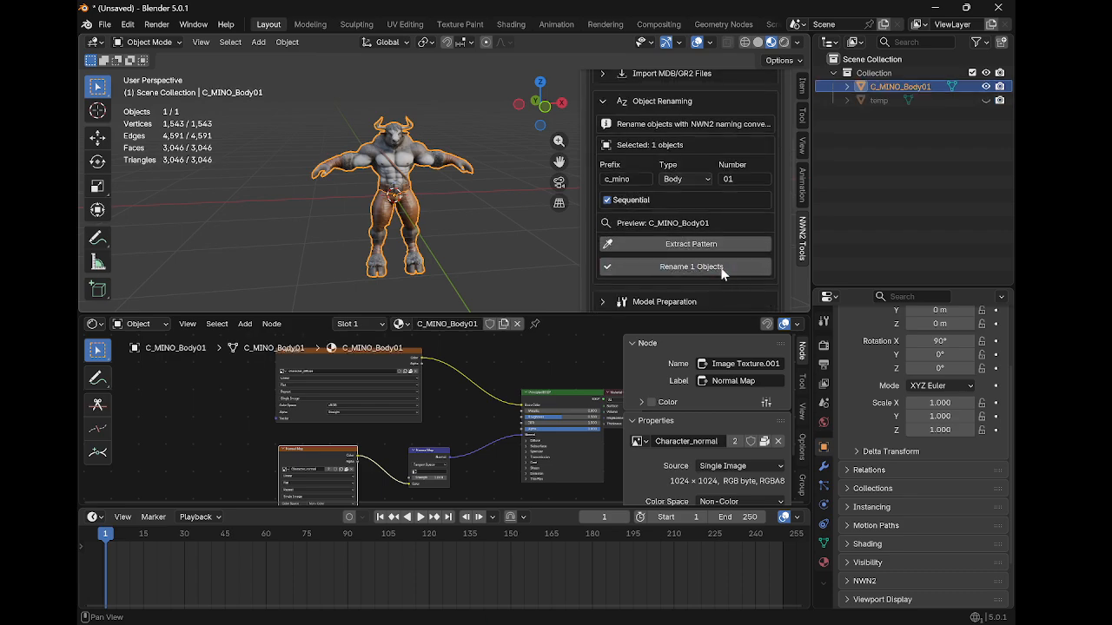
Rename the object to c_mino_body01 in lowercase in the outliner
click(848, 87)
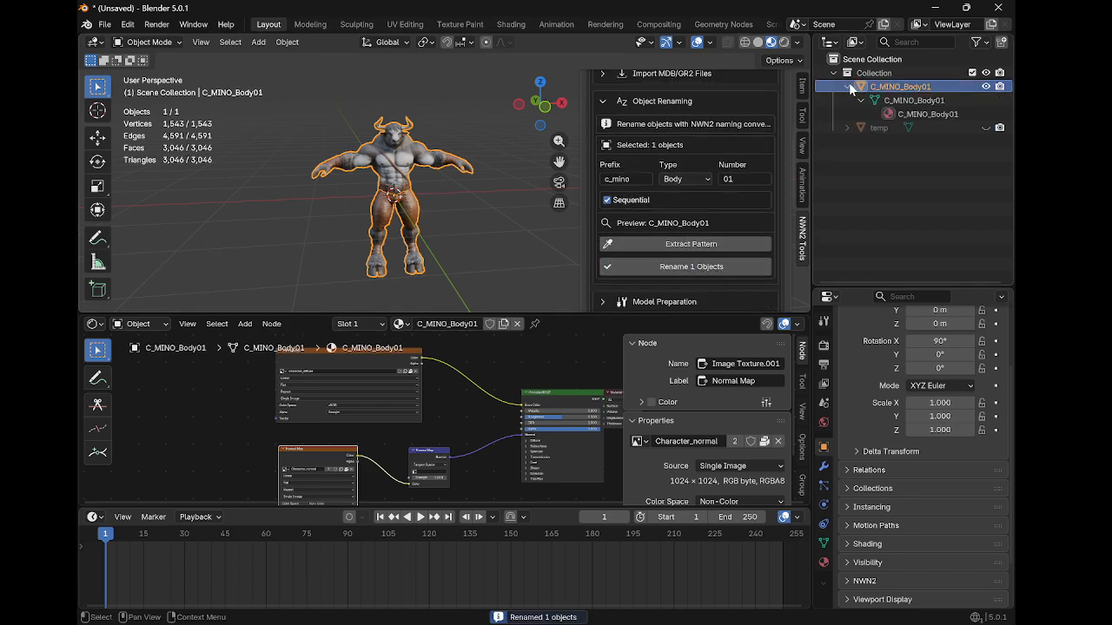
double_click(849, 82)
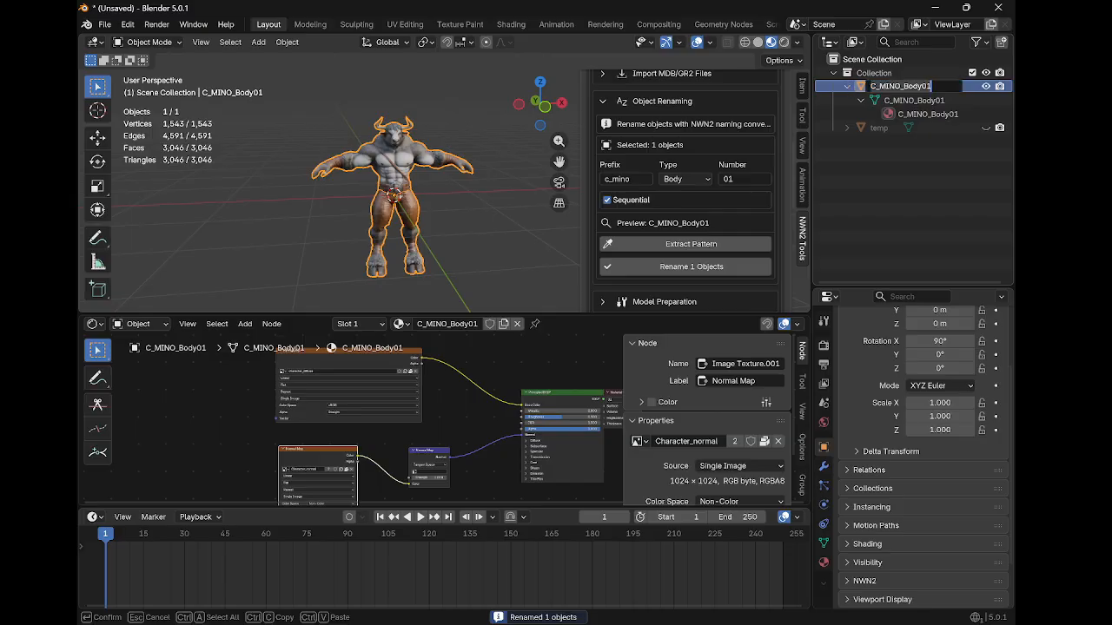
text(c_min)
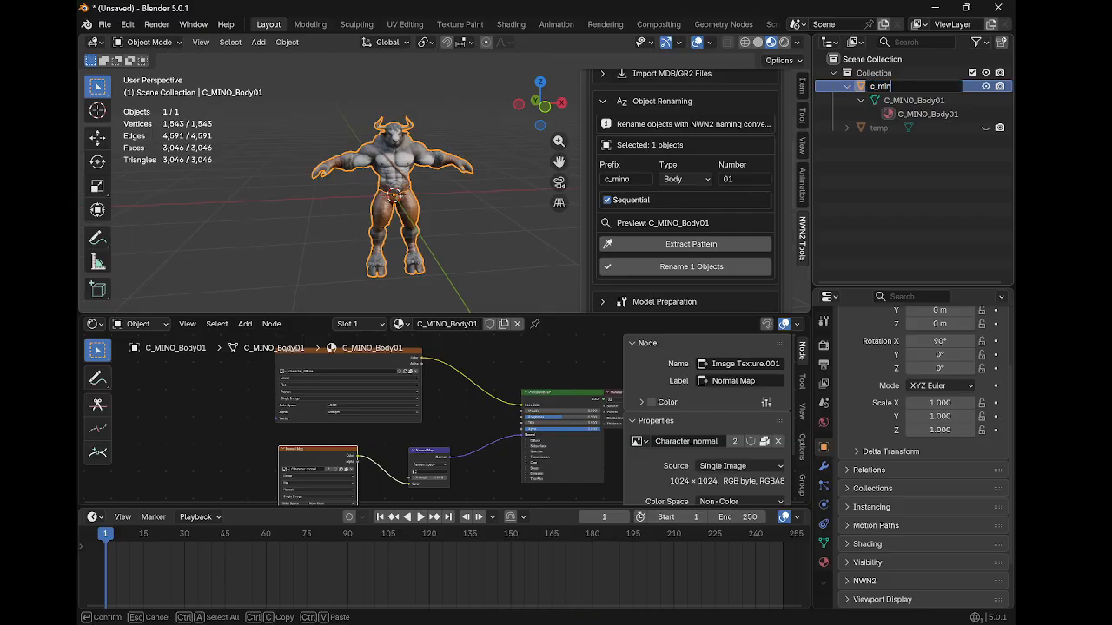
text(o_body01)
key(ctrl+a)
key(Return)
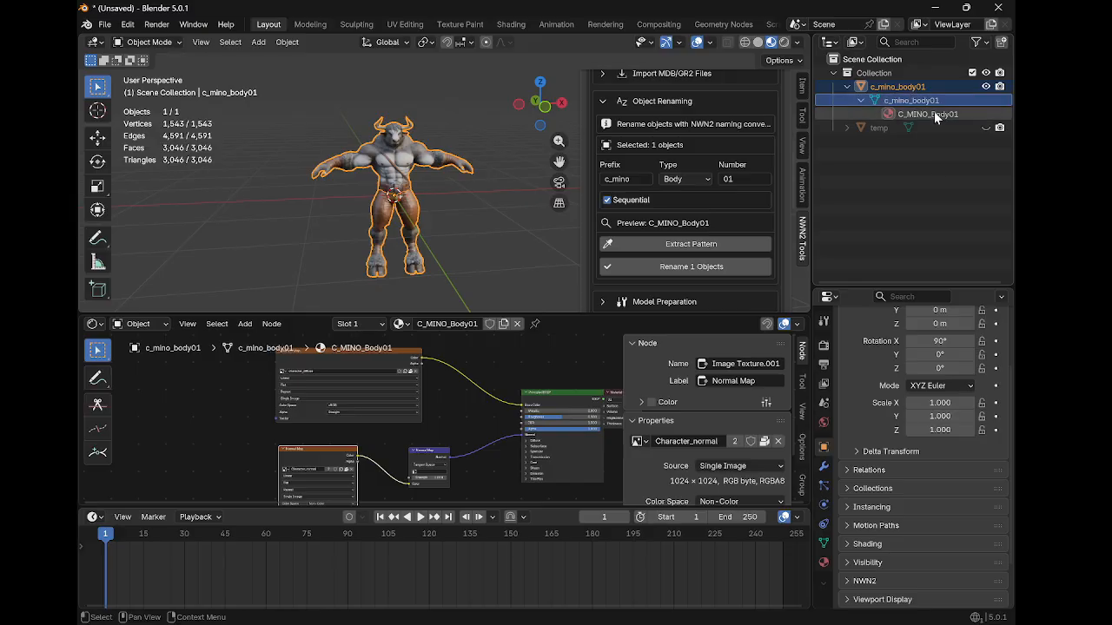
Select the object's material in the outliner and collapse the Object Renaming section
click(934, 112)
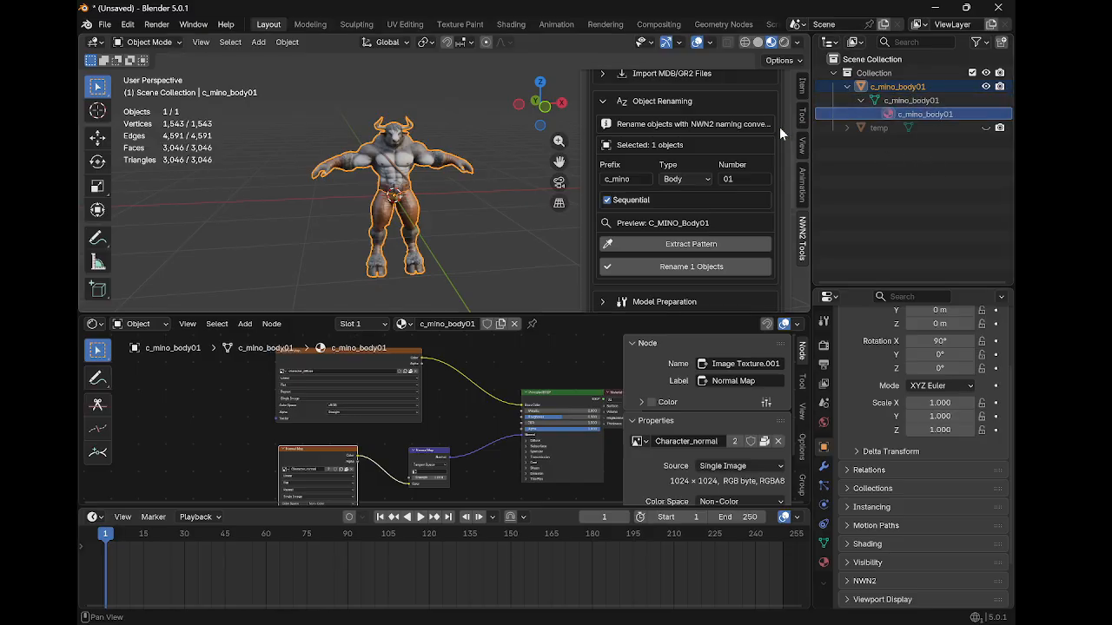
scroll(744, 173, up, 3)
click(613, 209)
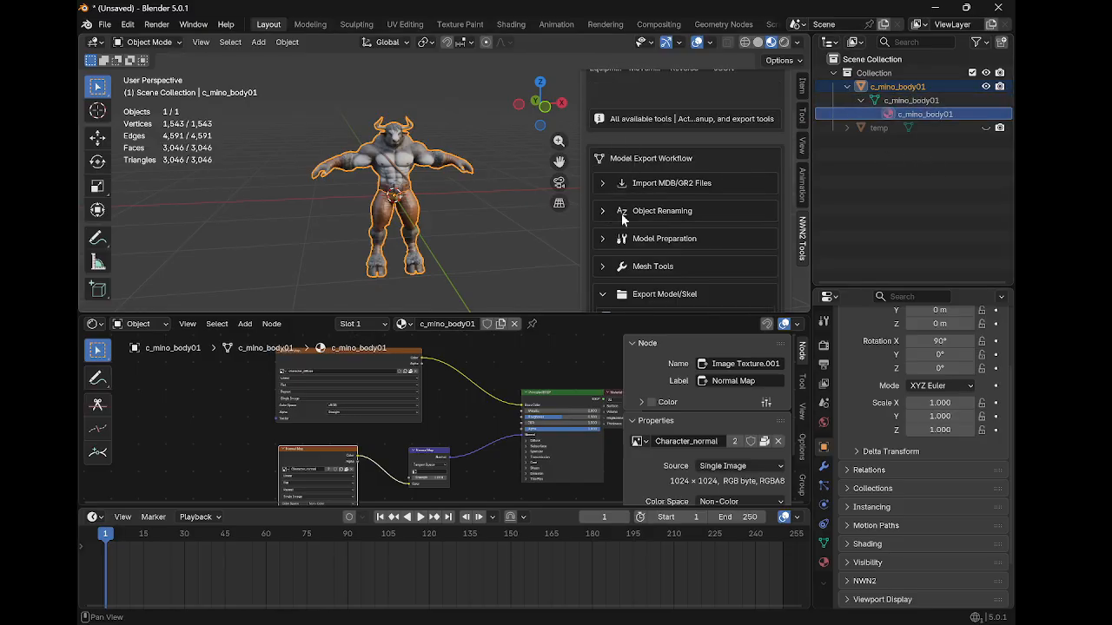
scroll(703, 217, down, 7)
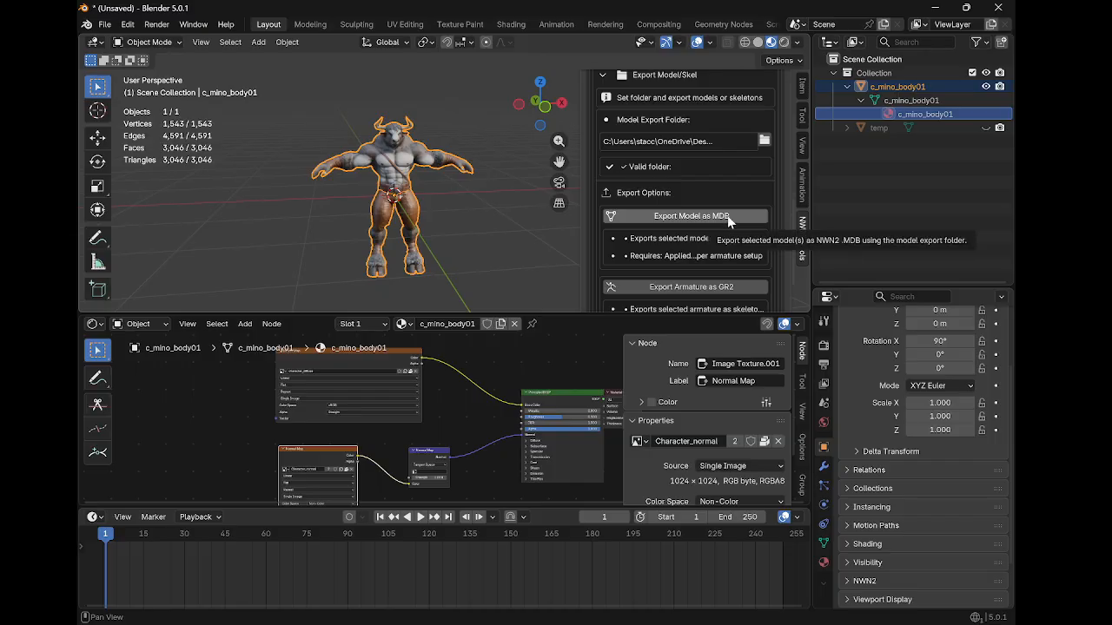
Try to export the selected model as an MDB
click(727, 216)
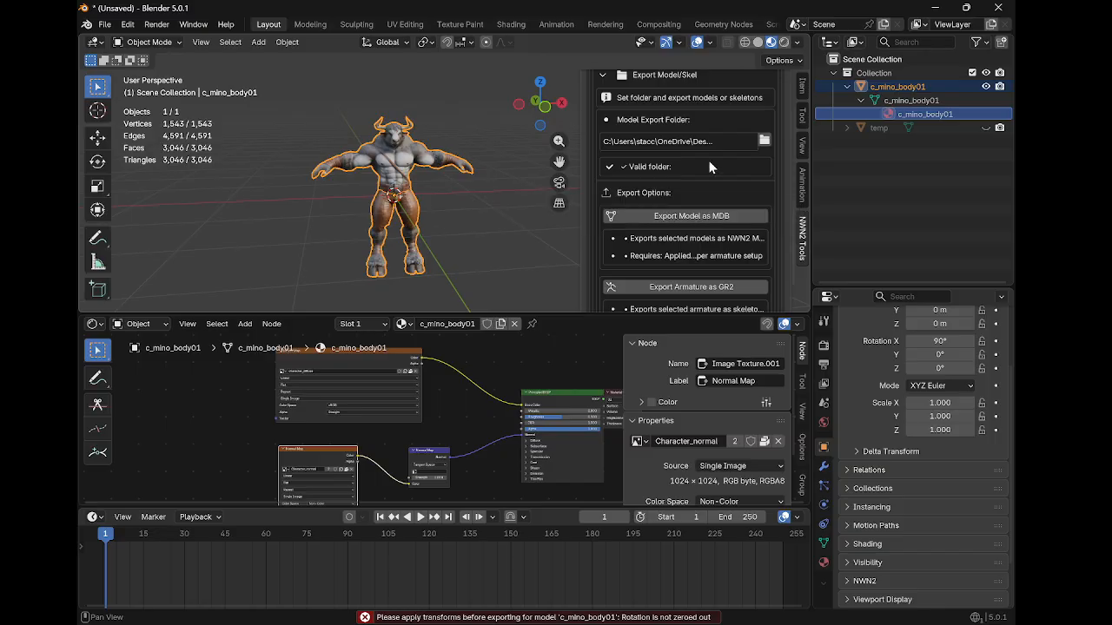
Apply the selected object's transforms using the Model Preparation tools
scroll(686, 169, up, 5)
click(618, 185)
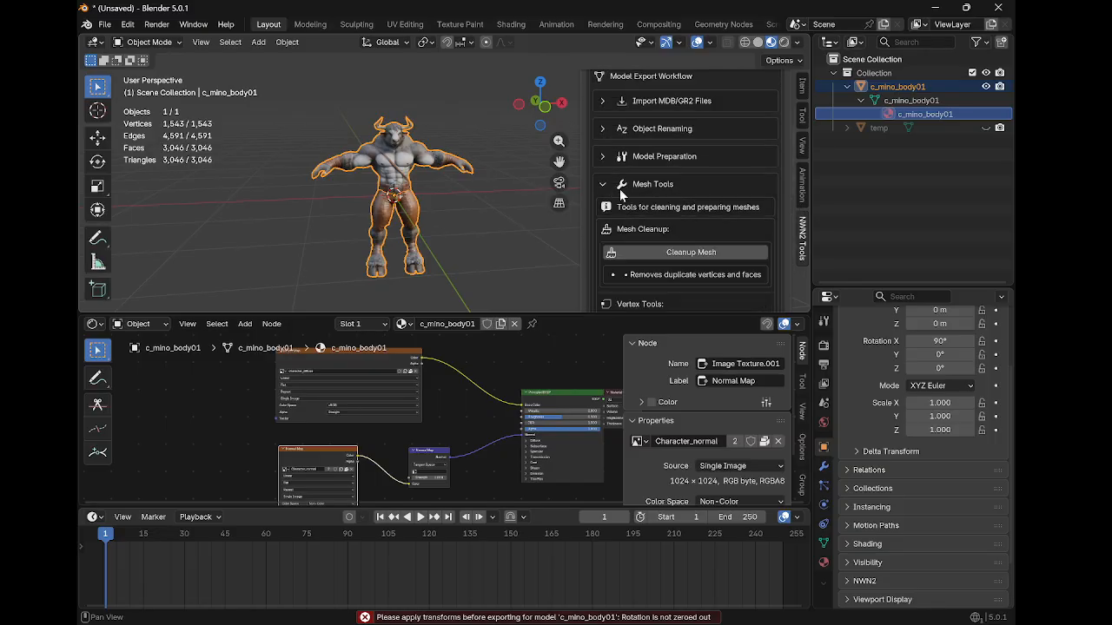
scroll(686, 215, down, 2)
scroll(690, 216, up, 1)
click(608, 158)
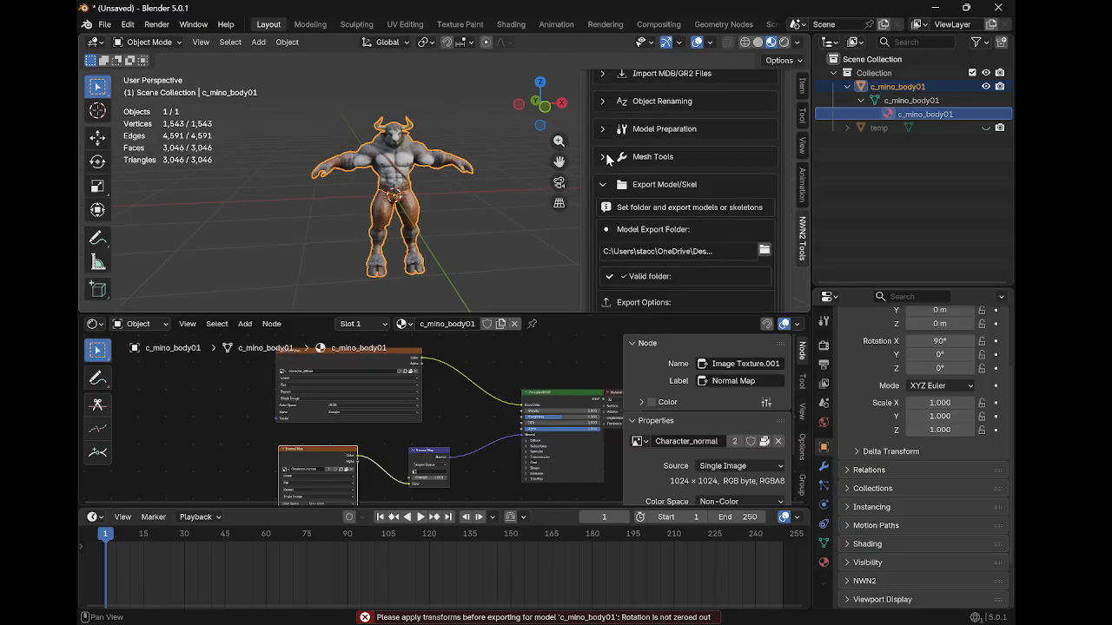
click(603, 129)
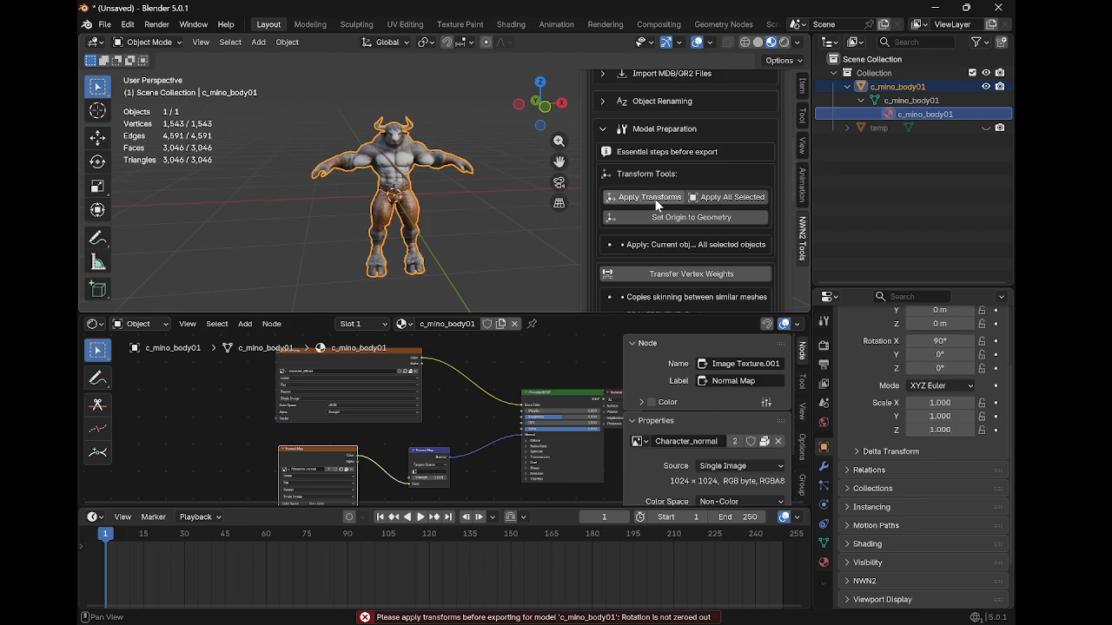
click(655, 199)
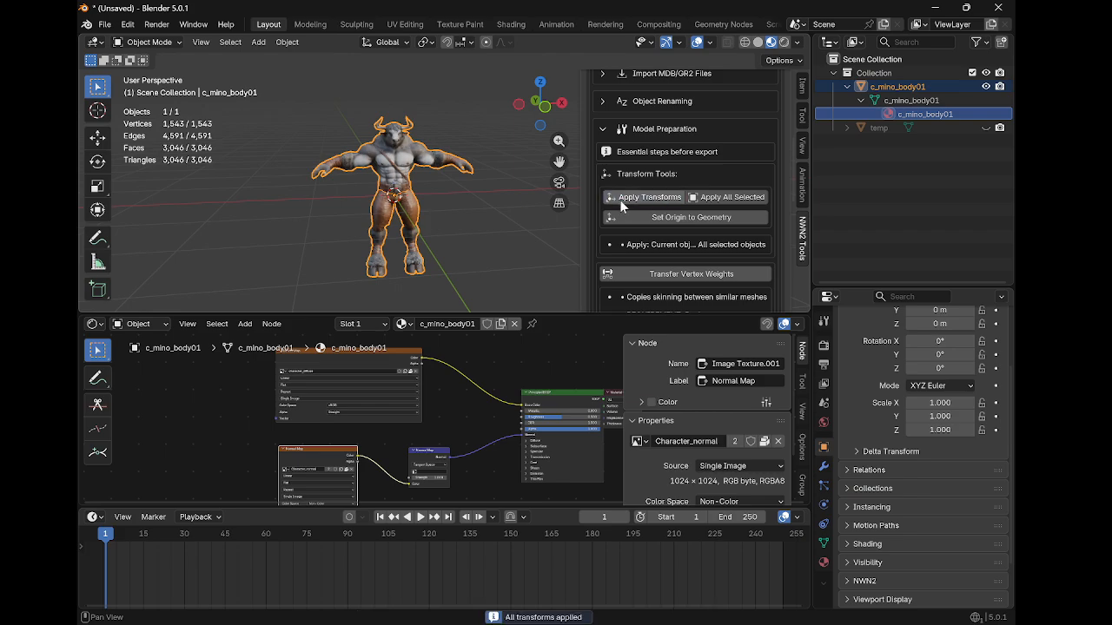
key(ctrl+a)
click(477, 229)
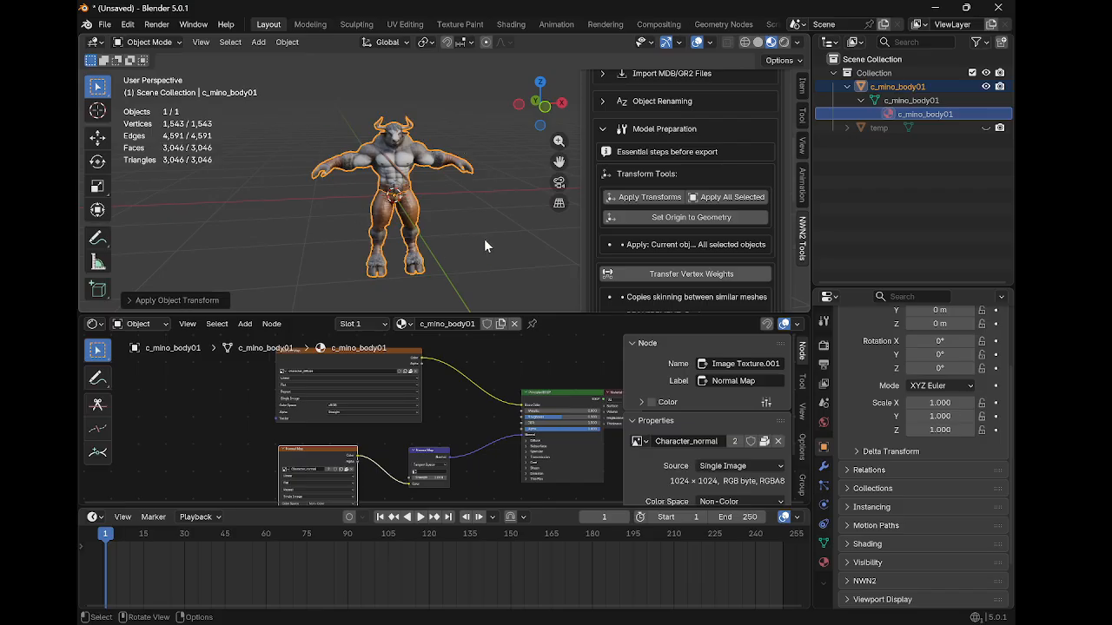
click(637, 196)
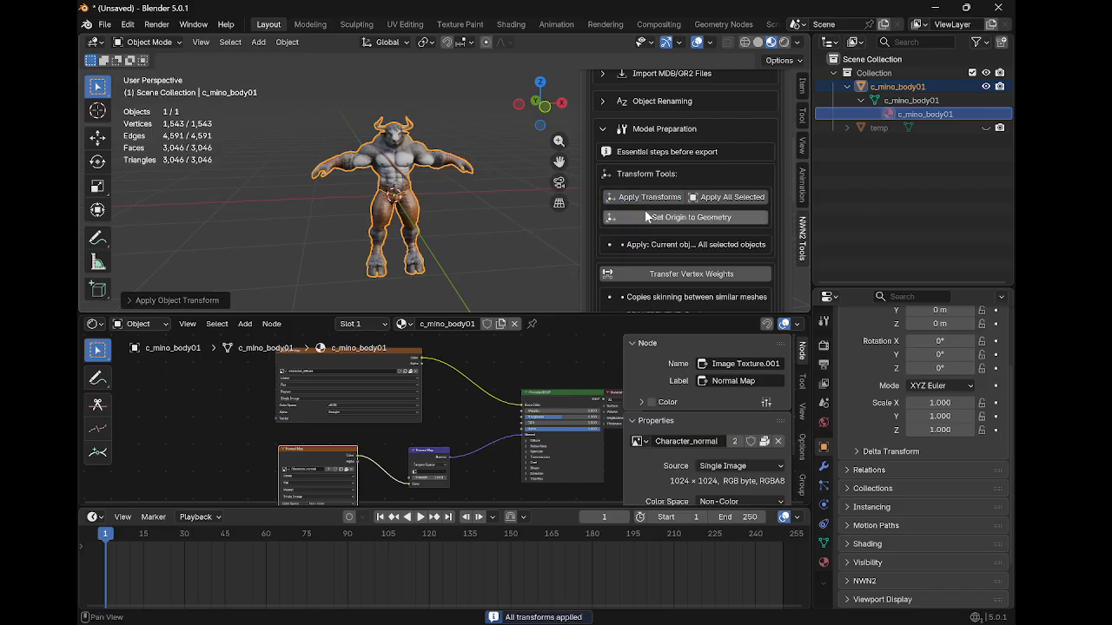
Export the selected model as an MDB
scroll(669, 243, down, 3)
scroll(686, 256, down, 6)
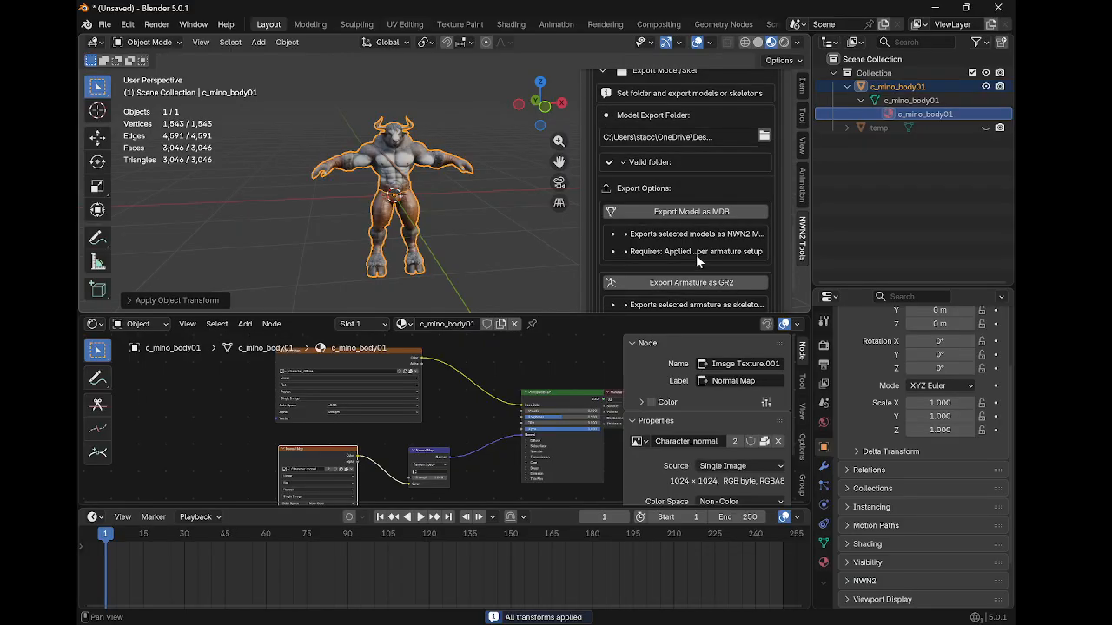
click(700, 215)
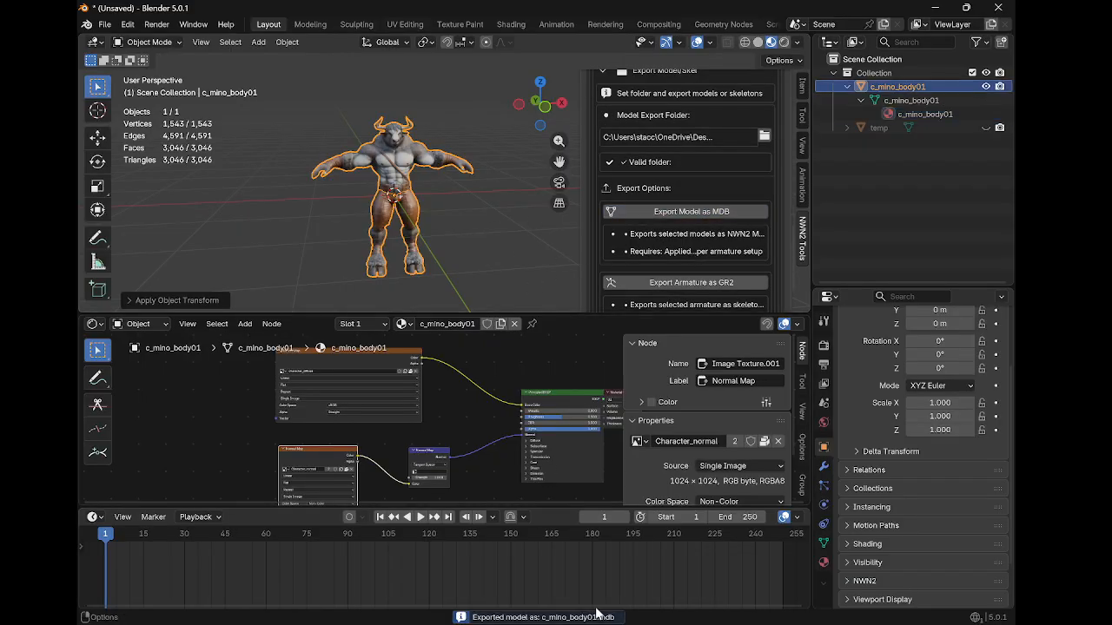
Open the Material tools and set the texture export folder to the Desktop
scroll(704, 200, up, 5)
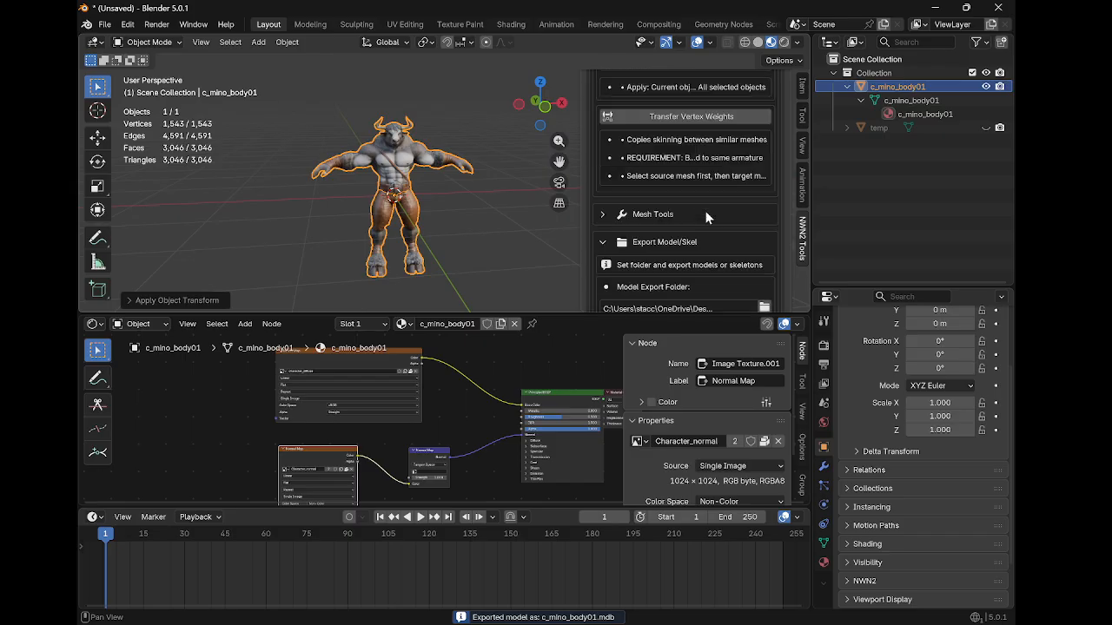
scroll(702, 213, up, 10)
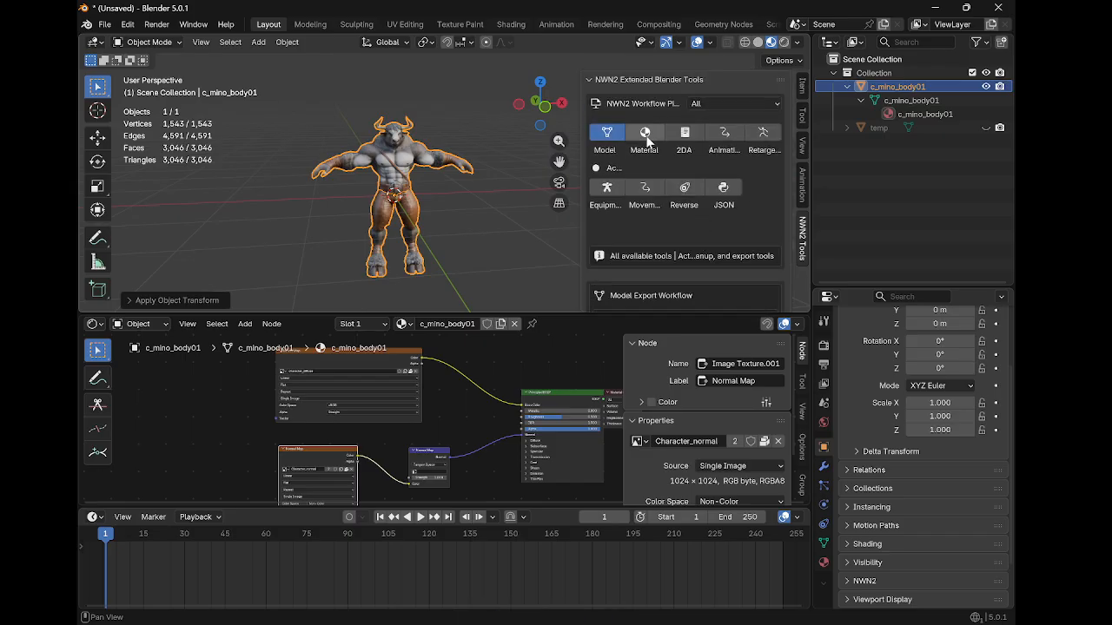
click(646, 134)
scroll(646, 207, down, 3)
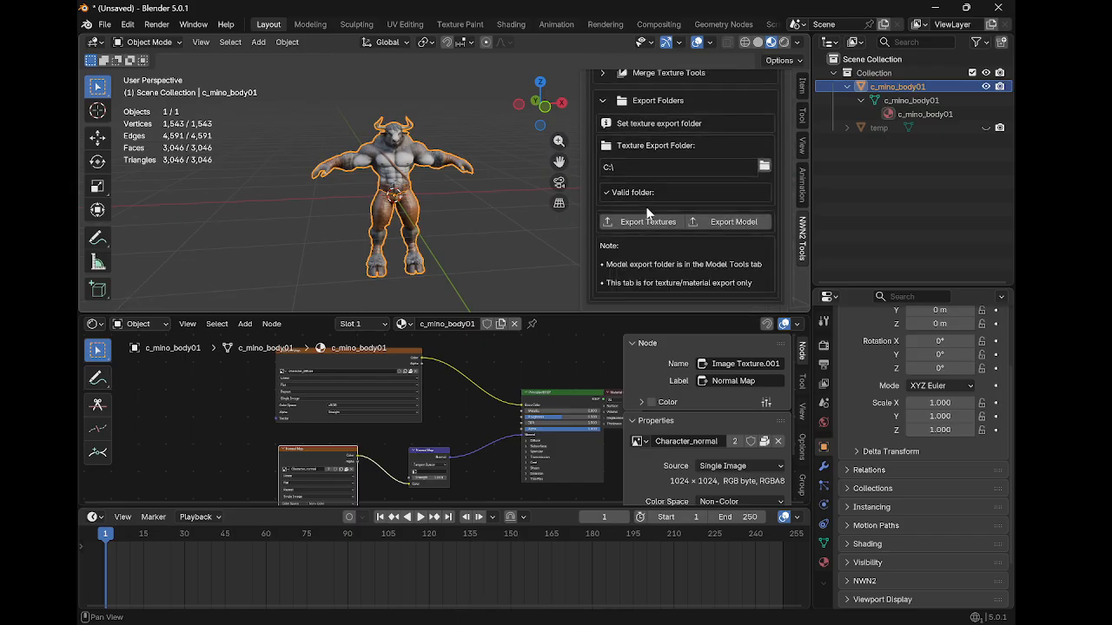
click(764, 167)
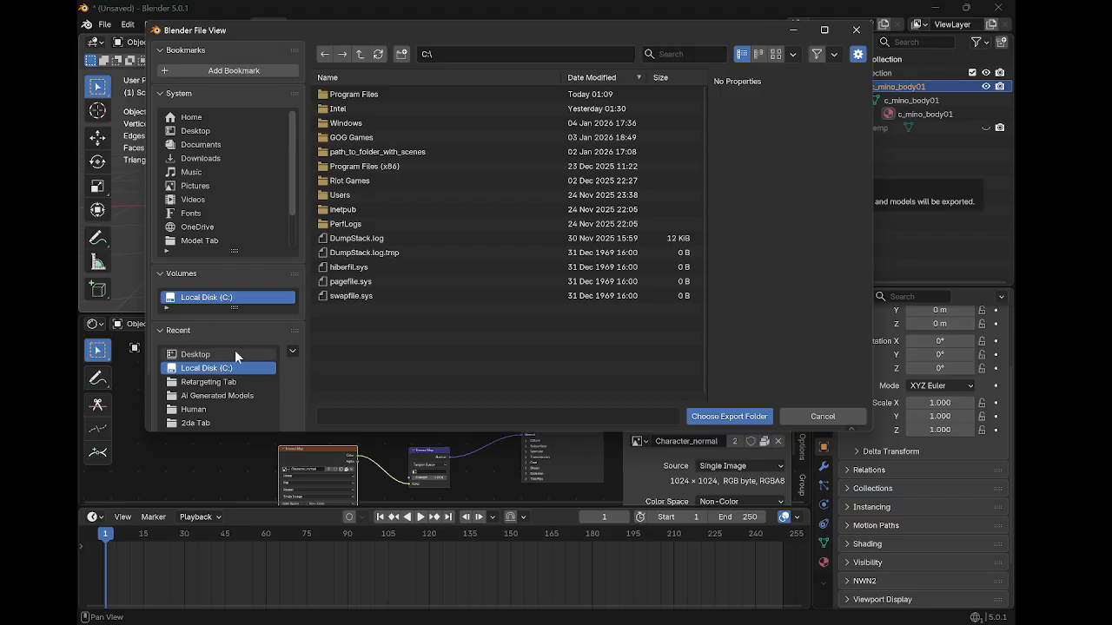
click(234, 353)
click(234, 368)
click(247, 355)
click(717, 417)
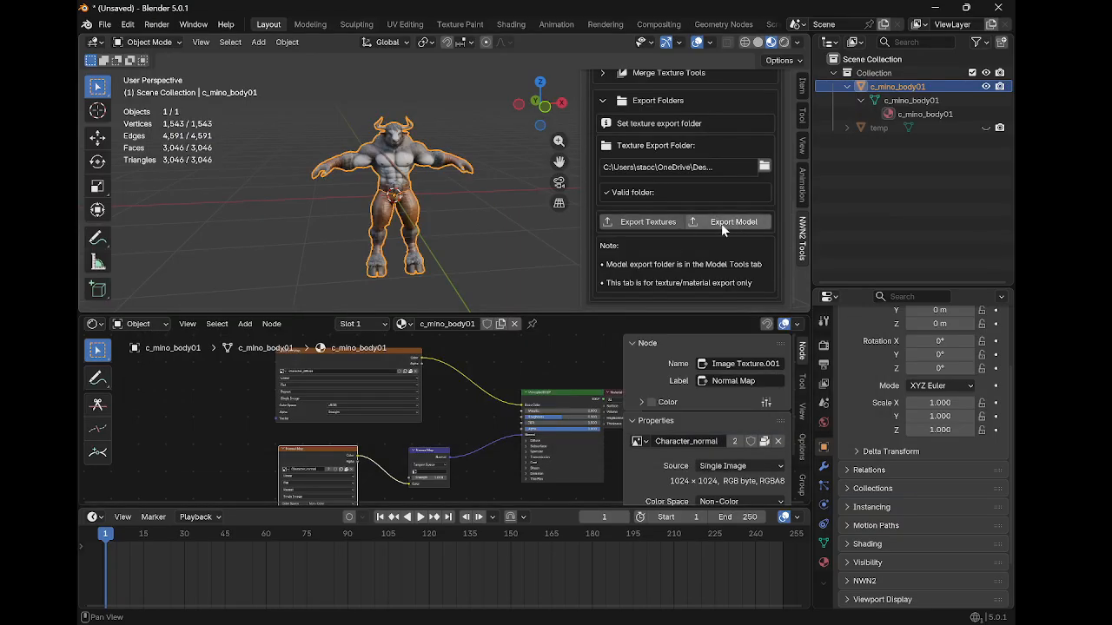
Review the model export folder in the Model tools and return to the Material tools
scroll(721, 228, up, 1)
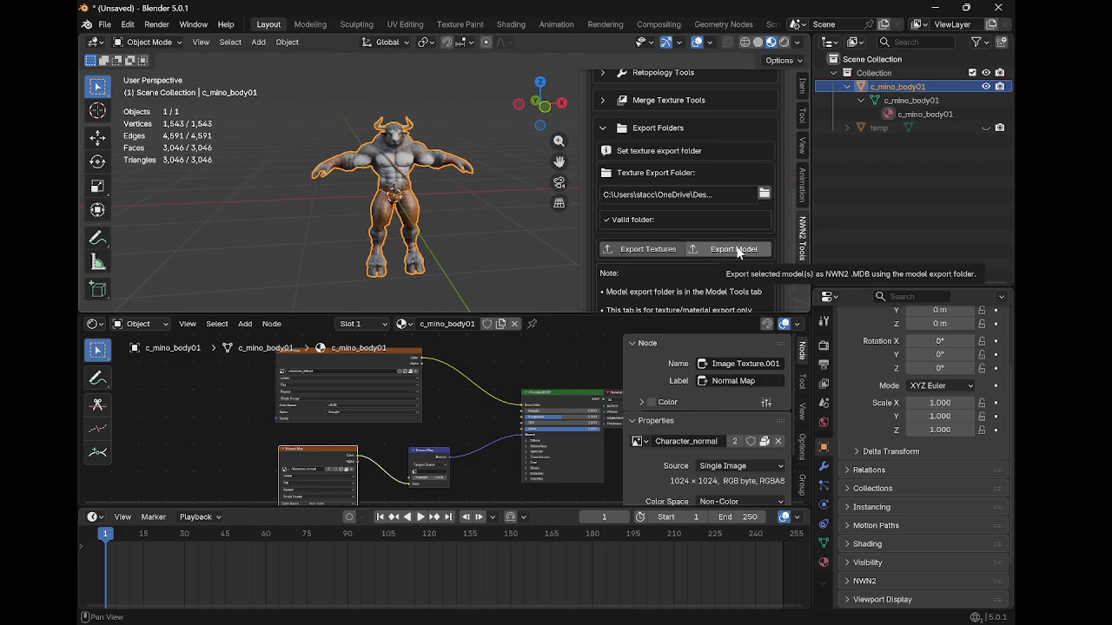
scroll(724, 250, up, 10)
click(618, 132)
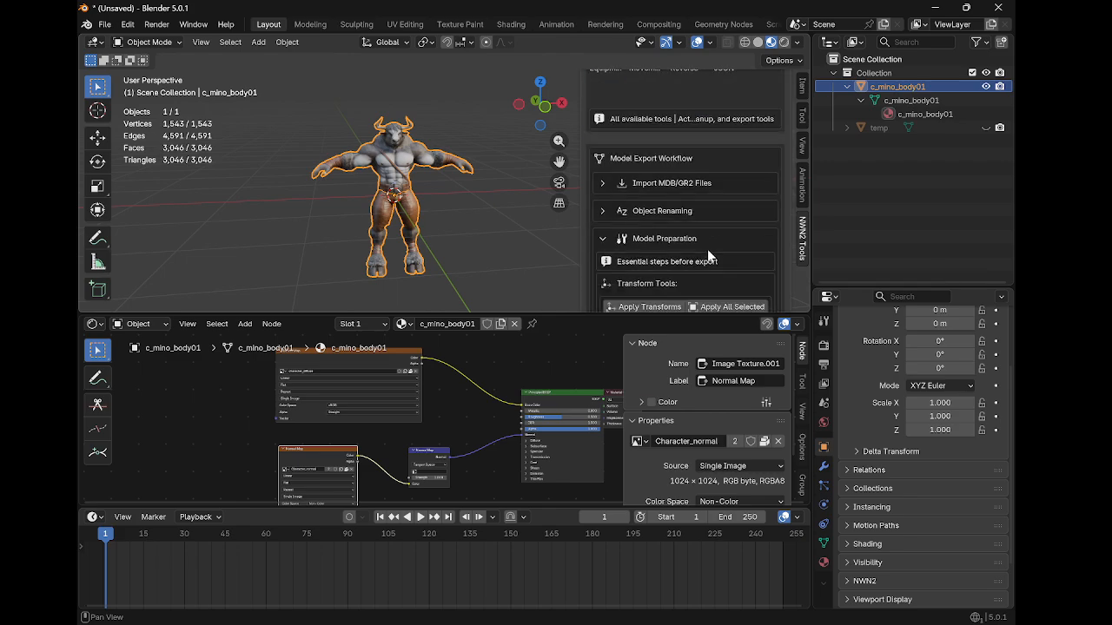
scroll(707, 249, down, 6)
scroll(695, 244, down, 5)
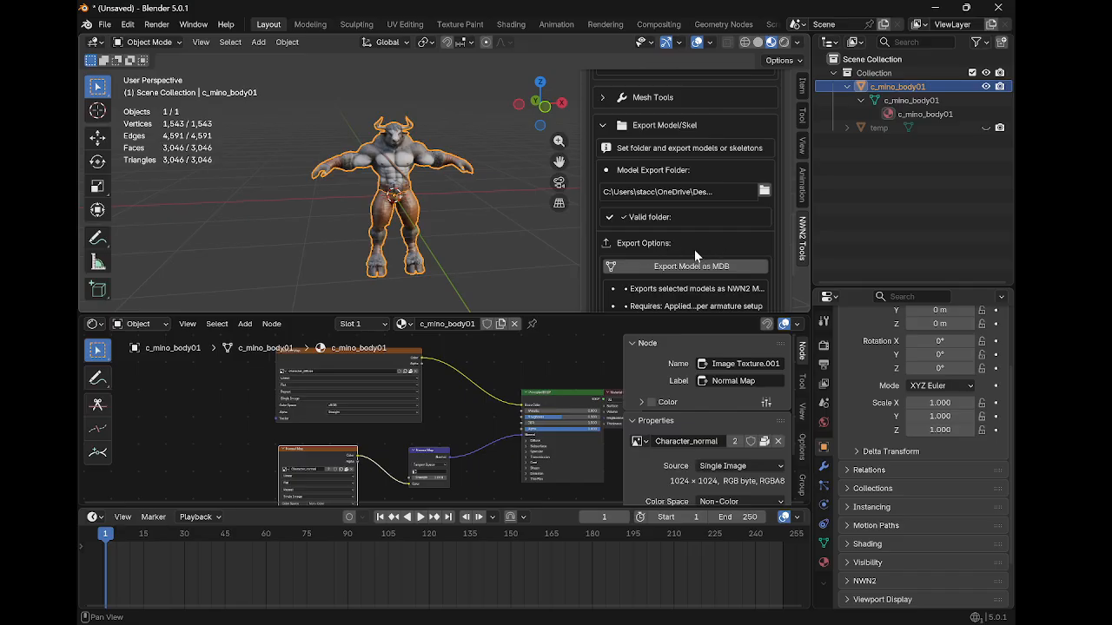
scroll(695, 255, down, 2)
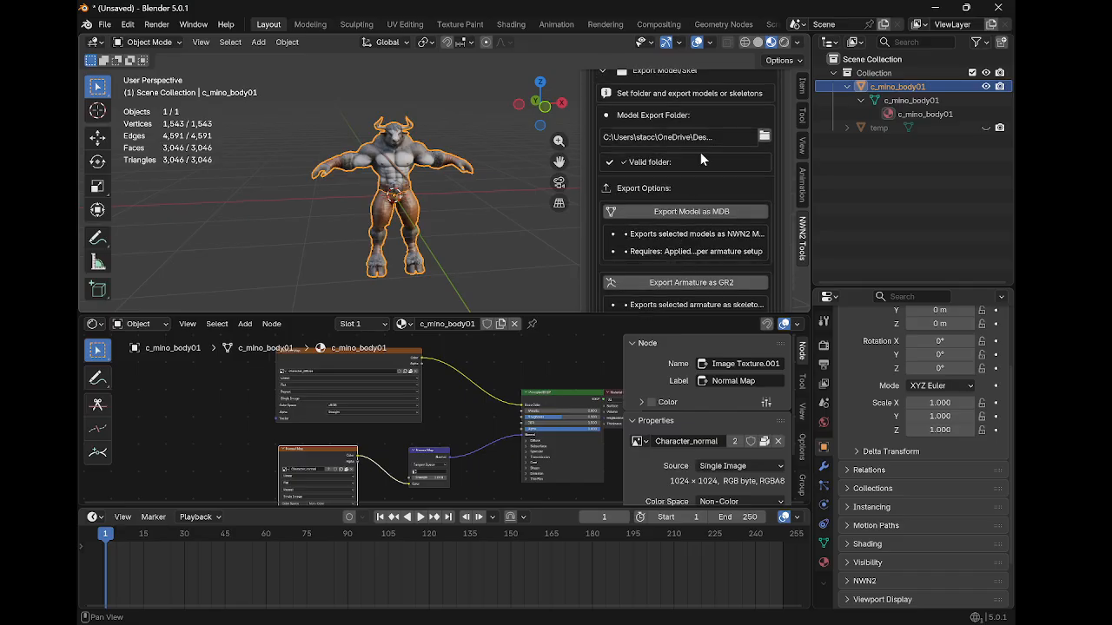
scroll(704, 162, up, 5)
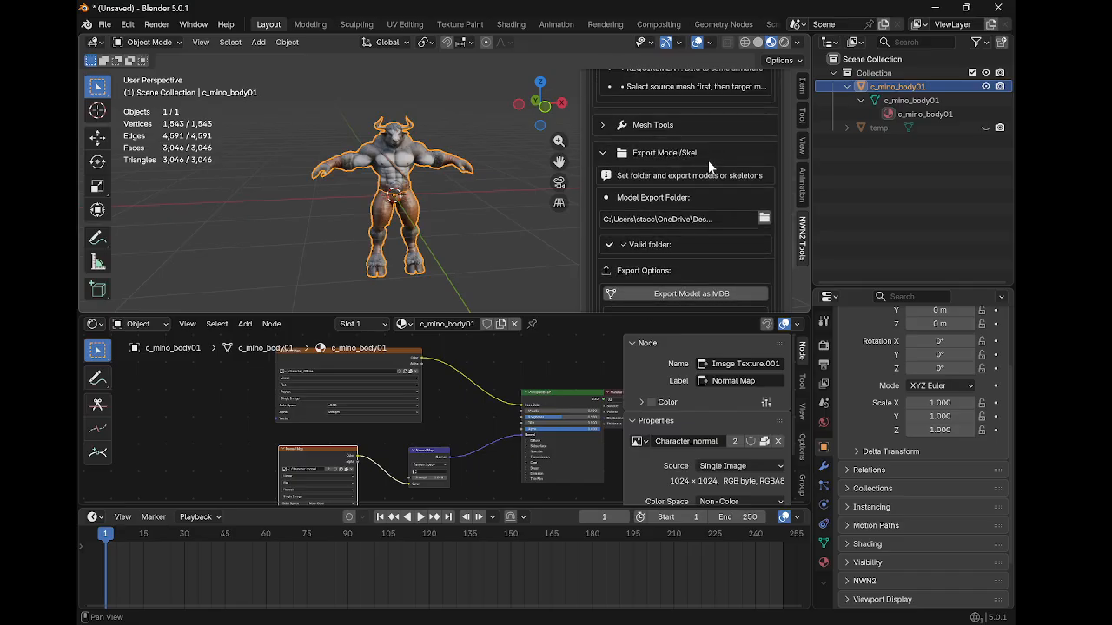
scroll(692, 206, up, 10)
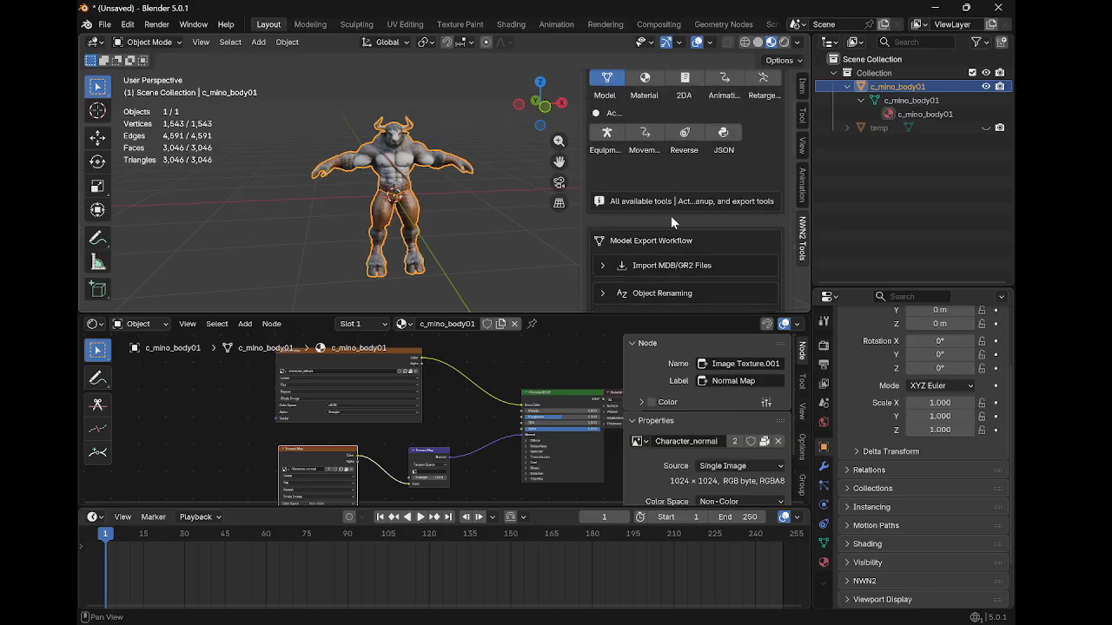
click(644, 132)
scroll(712, 225, down, 10)
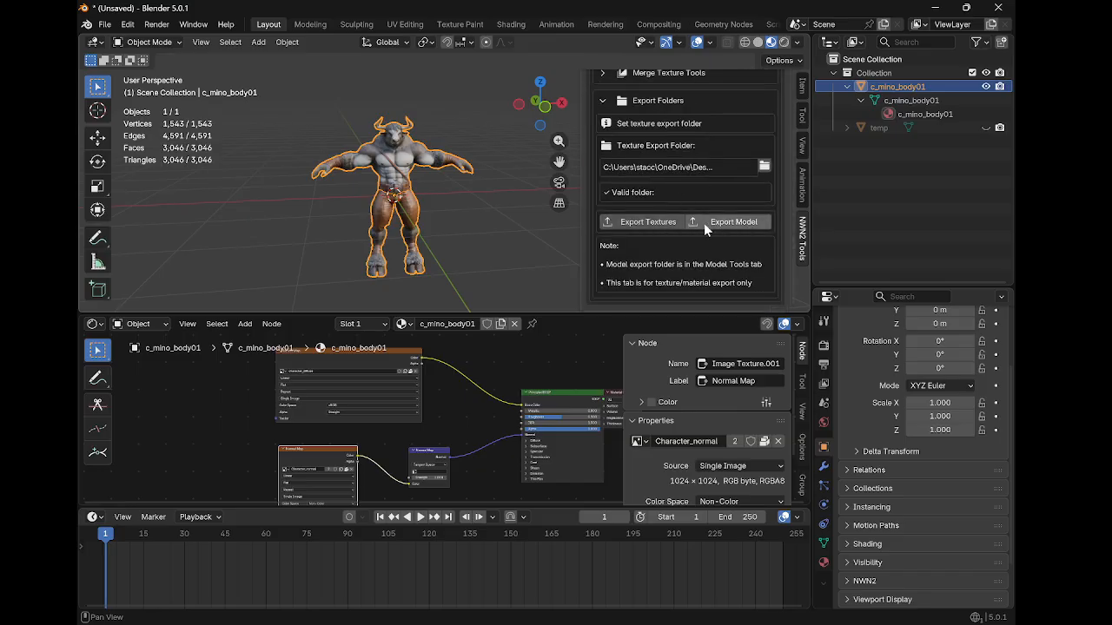
Reconfirm the texture export folder and export the model's textures
scroll(700, 219, up, 1)
scroll(699, 219, up, 3)
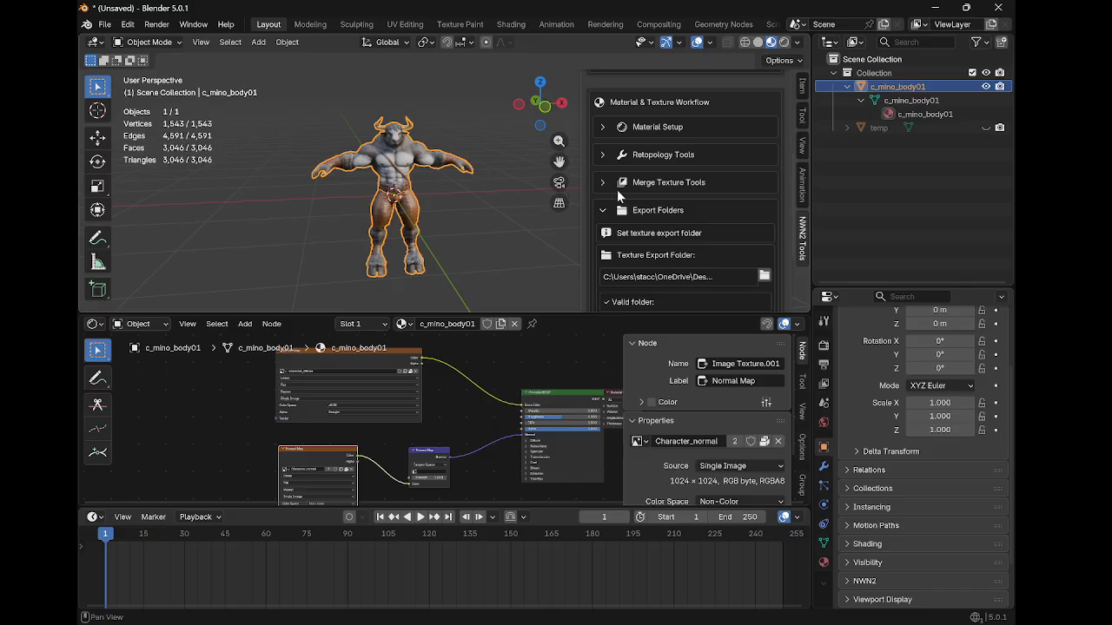
scroll(669, 198, down, 4)
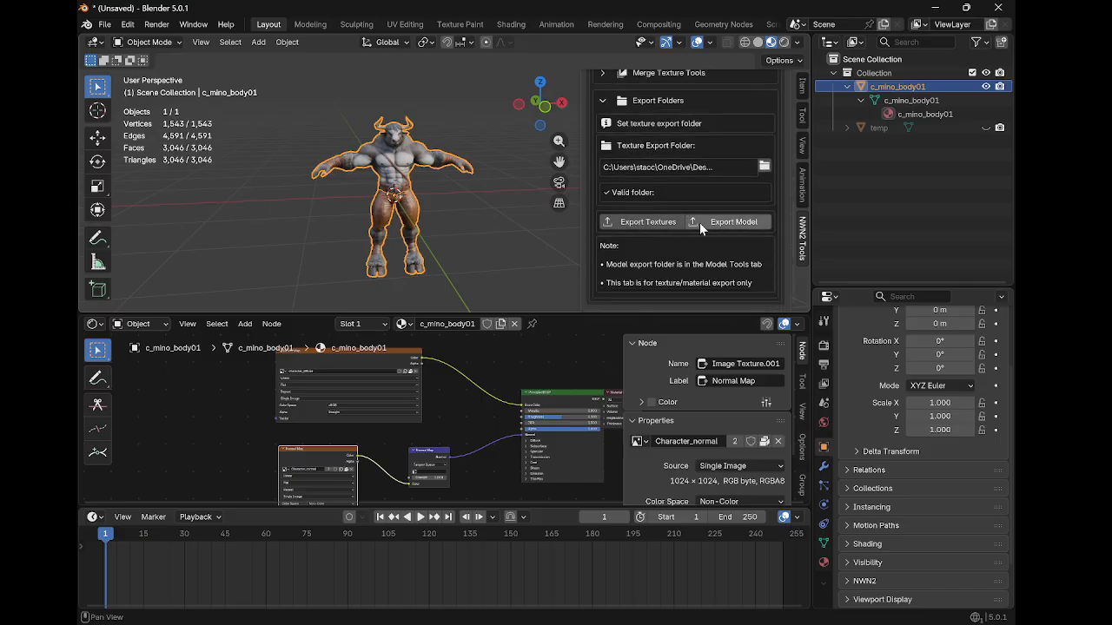
scroll(686, 224, up, 8)
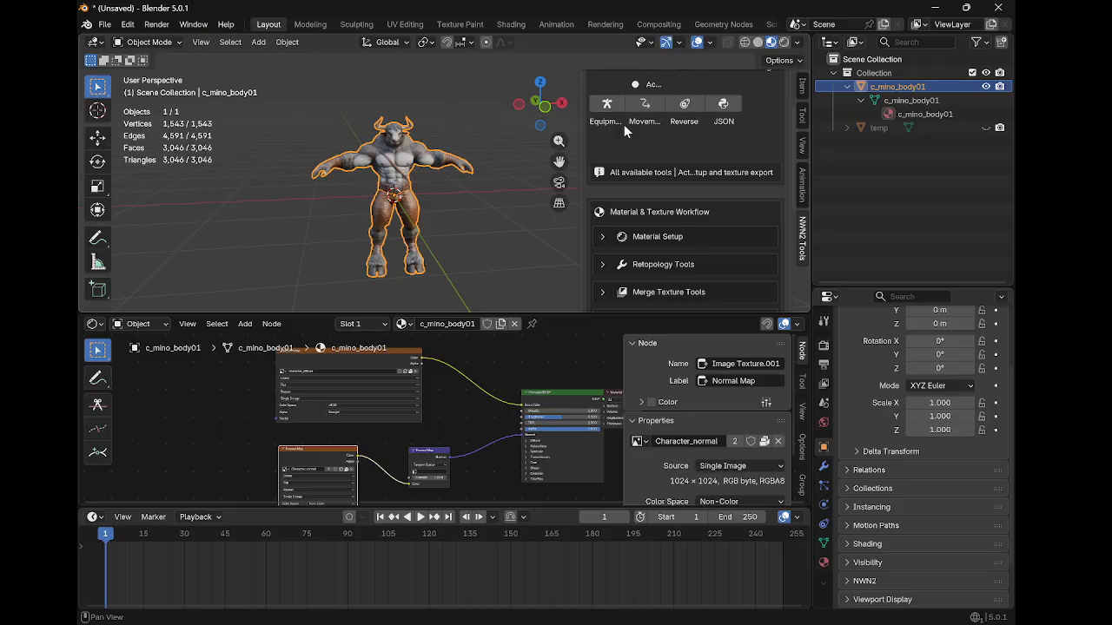
scroll(627, 130, up, 3)
scroll(686, 208, down, 4)
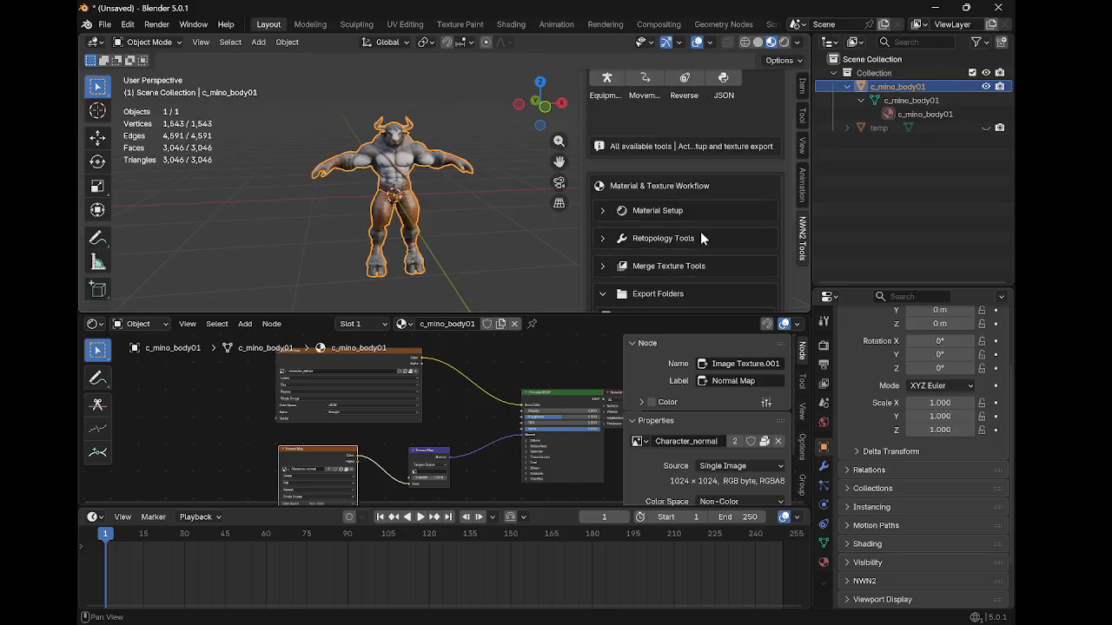
scroll(702, 235, down, 7)
scroll(704, 221, up, 4)
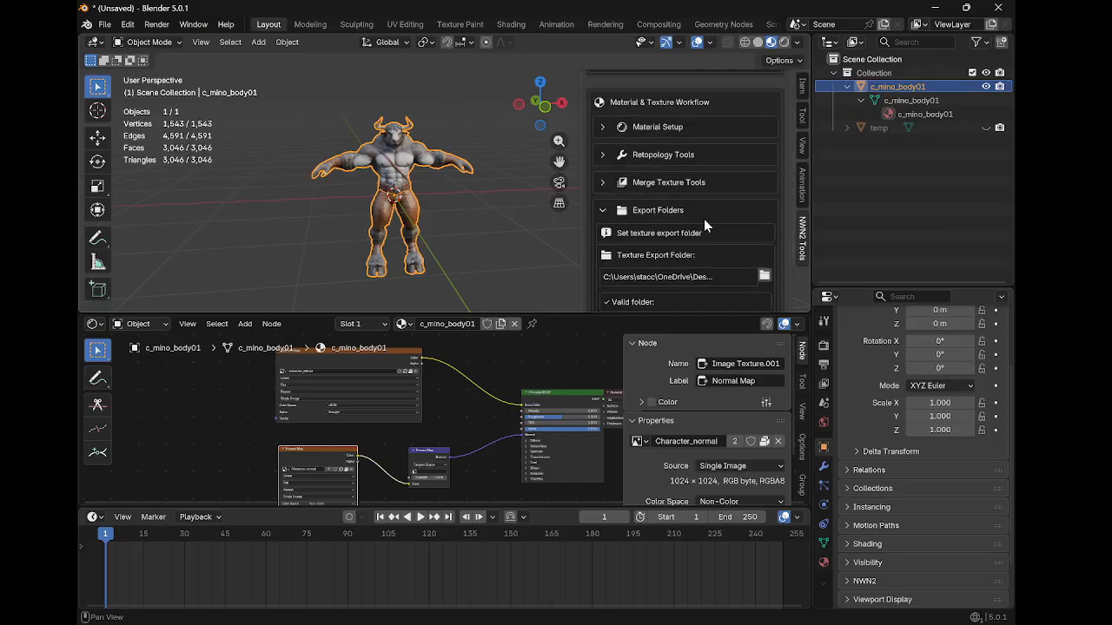
scroll(704, 222, up, 5)
scroll(675, 217, down, 10)
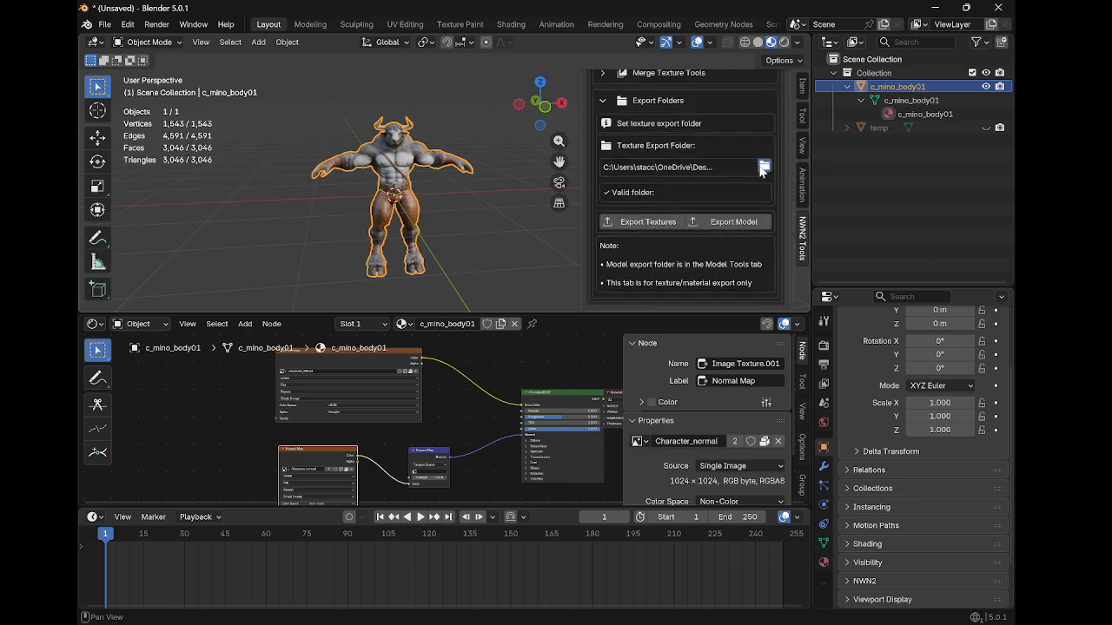
click(764, 167)
click(730, 414)
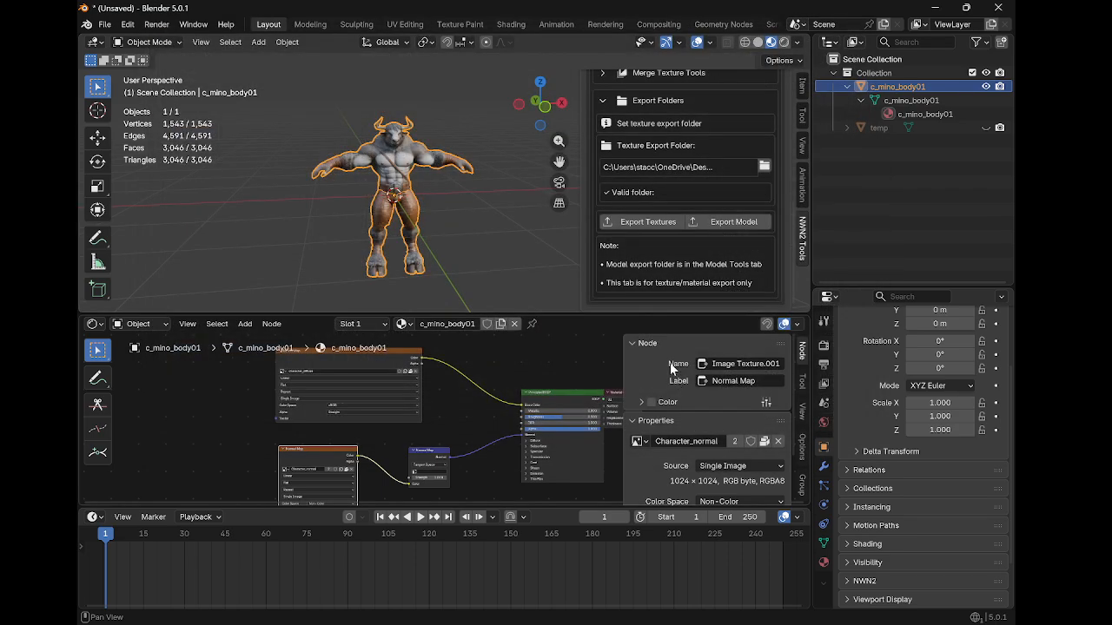
click(658, 222)
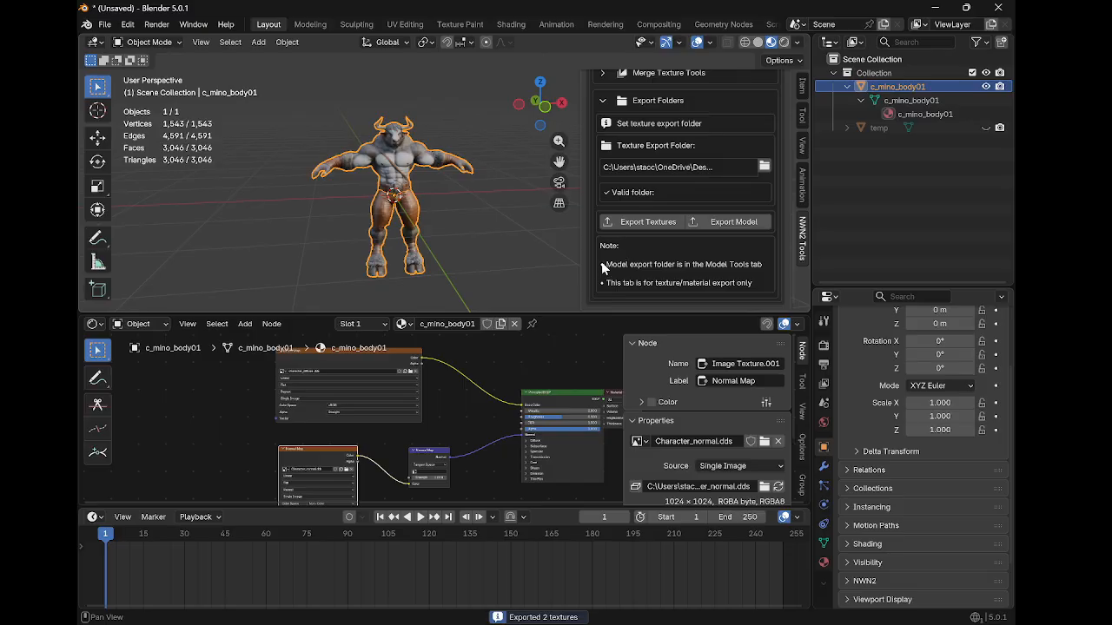
Inspect the shader's image texture nodes in the node editor
middle_drag(379, 394, 408, 384)
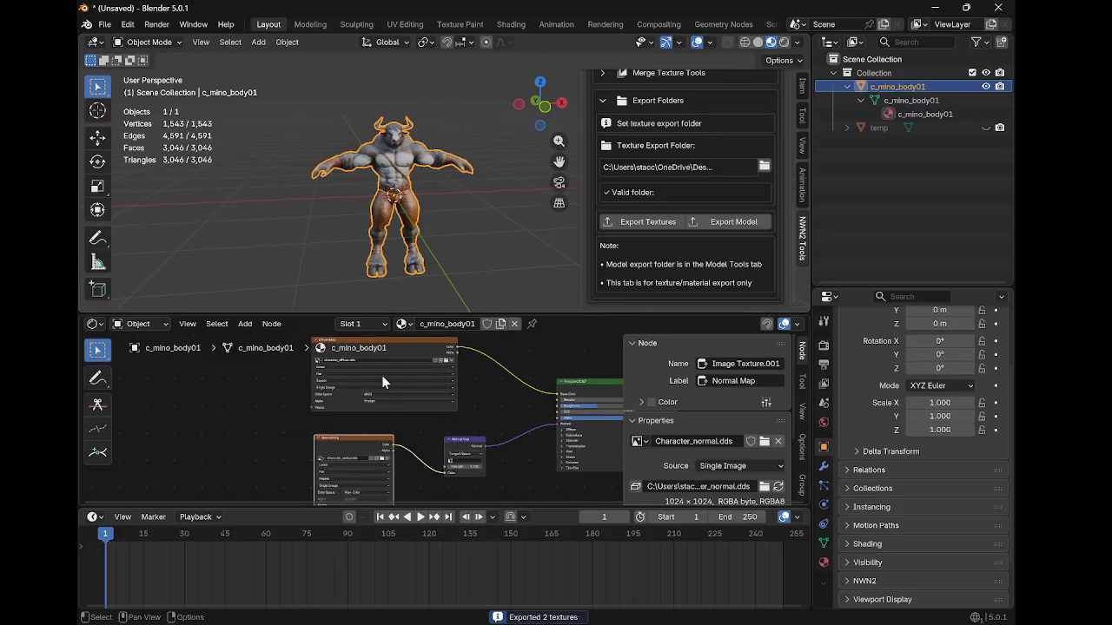
scroll(353, 369, up, 2)
middle_drag(351, 372, 410, 407)
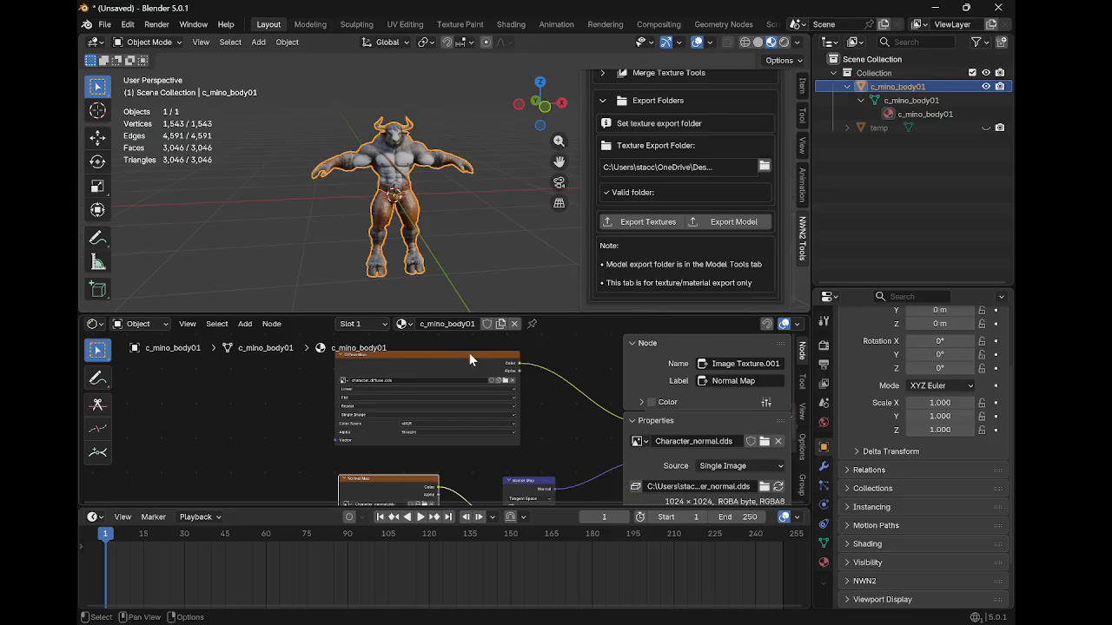
Collapse the Export Folders section and minimize the Blender window
scroll(647, 224, up, 2)
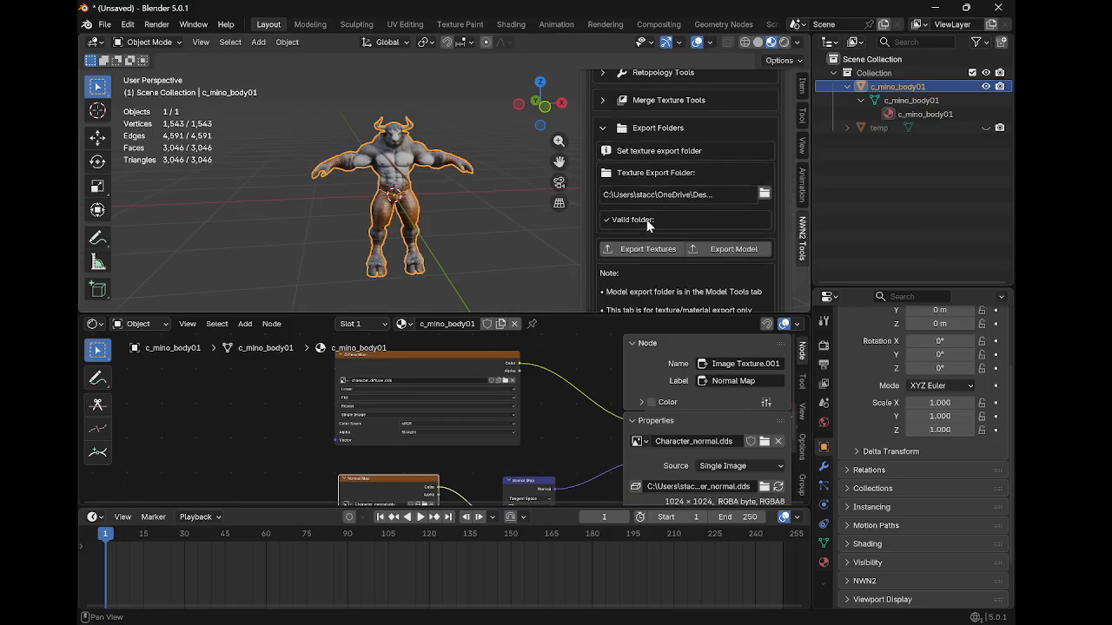
scroll(647, 224, up, 2)
scroll(651, 282, up, 3)
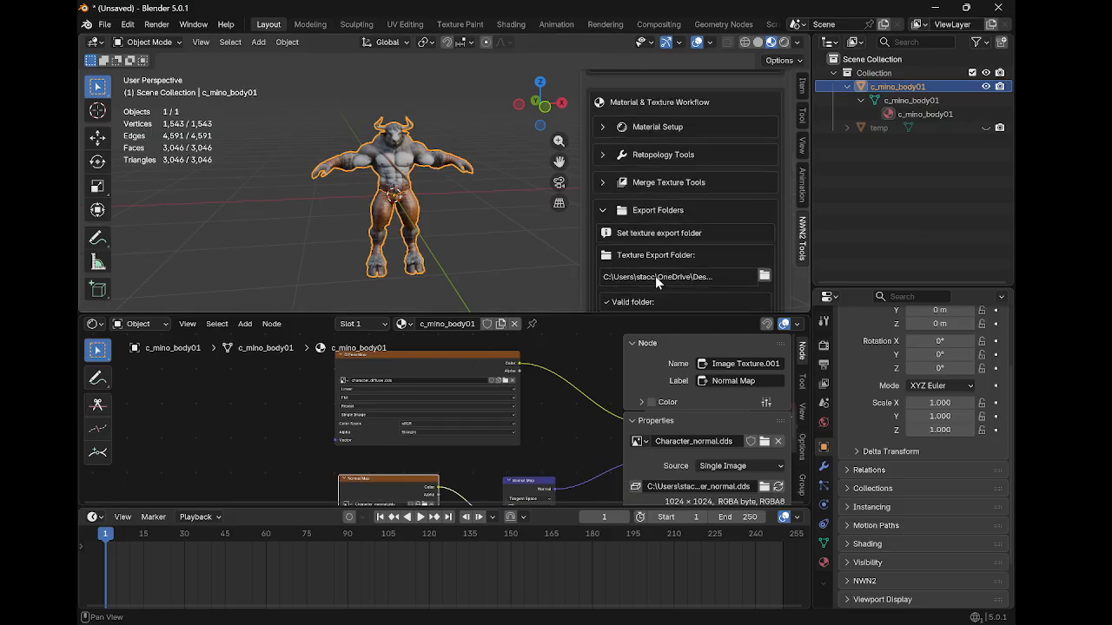
click(611, 212)
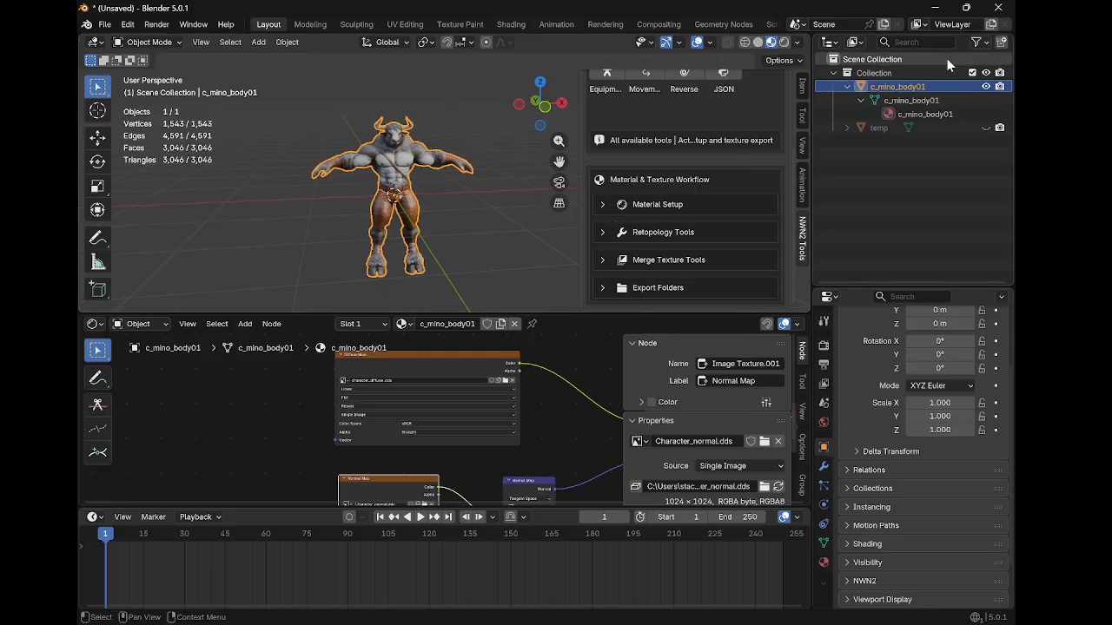
click(935, 9)
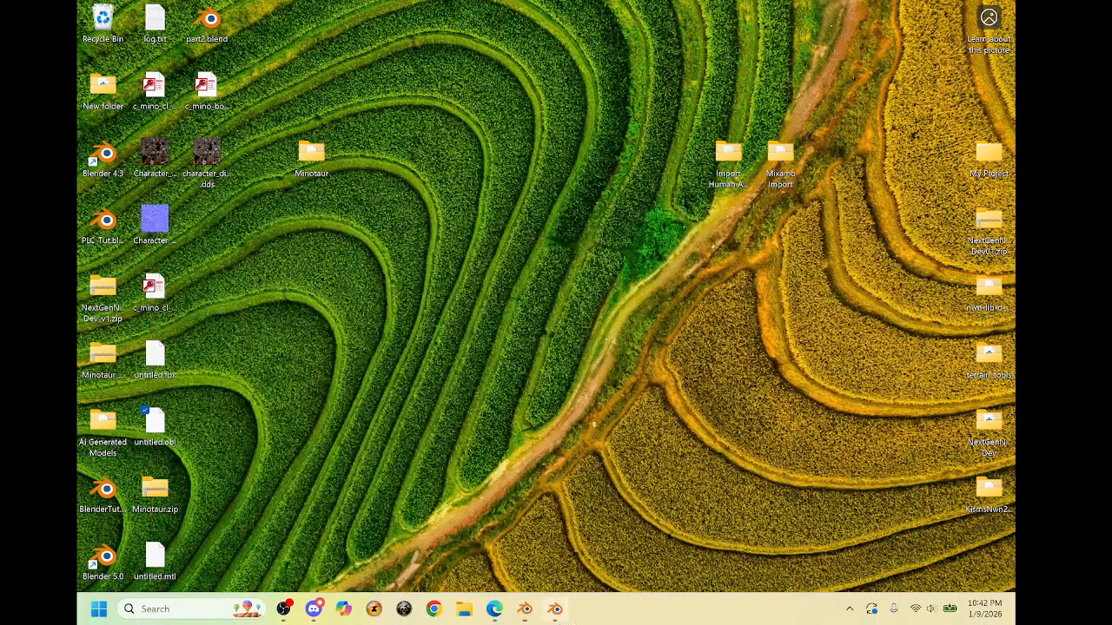
Import c_mino_body01.mdb from the Desktop as an NWN2 model into the Mino collection
click(556, 612)
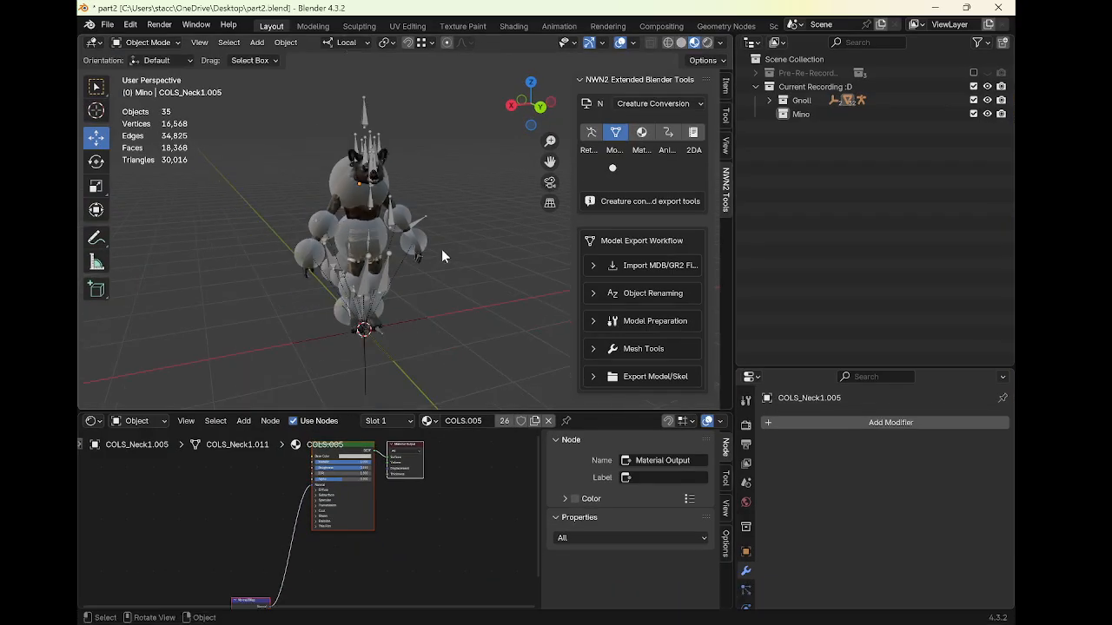
middle_drag(453, 251, 388, 262)
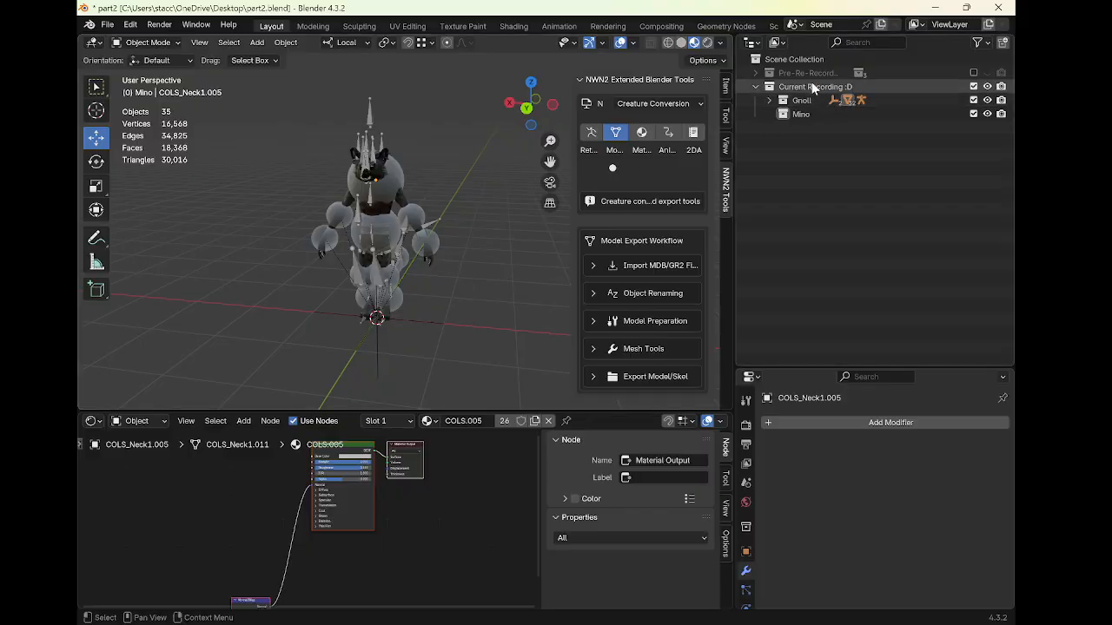
click(754, 73)
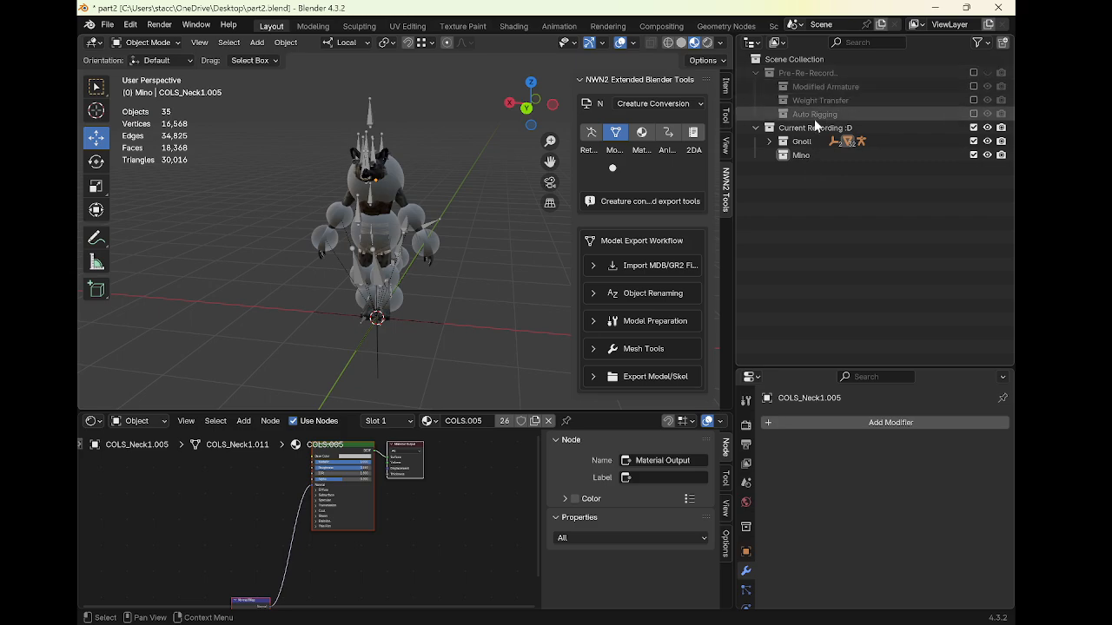
click(810, 155)
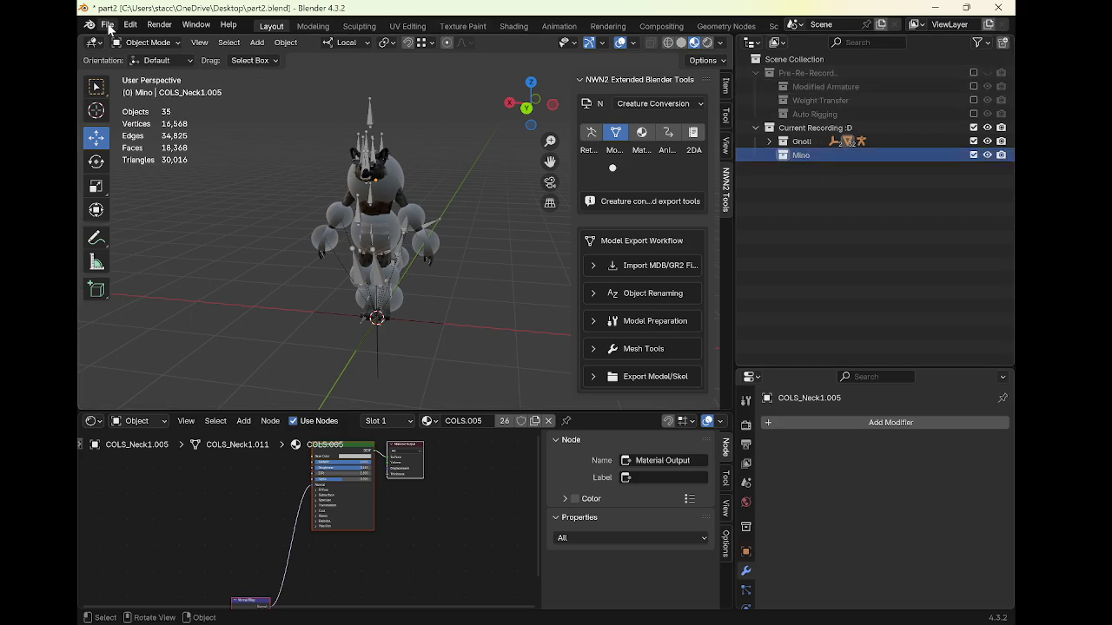
click(108, 24)
mouse_move(166, 219)
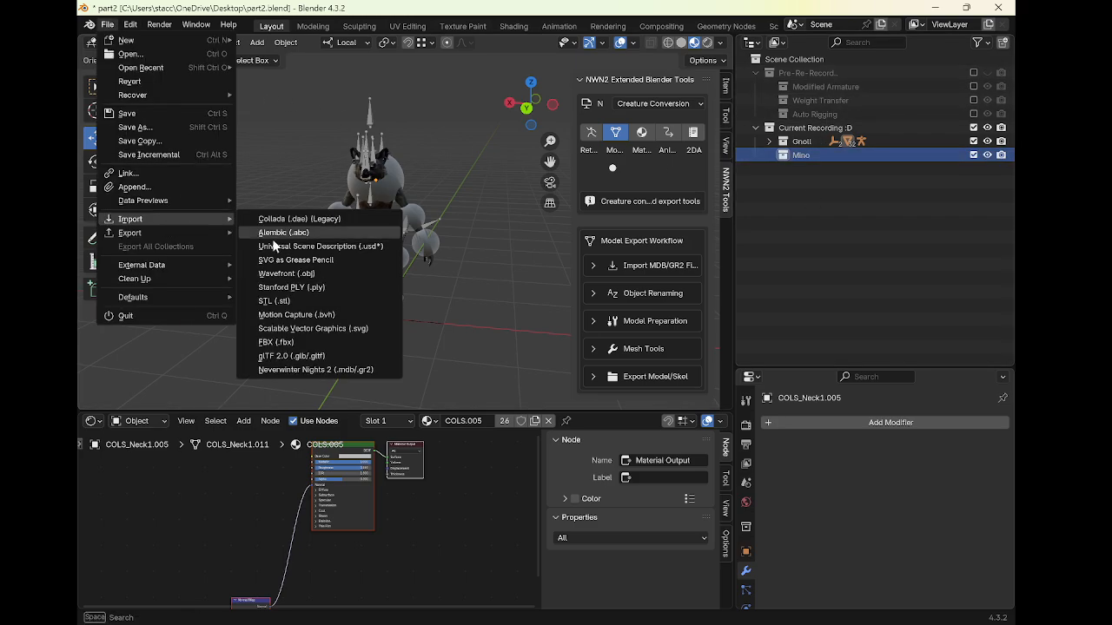
click(347, 371)
click(251, 469)
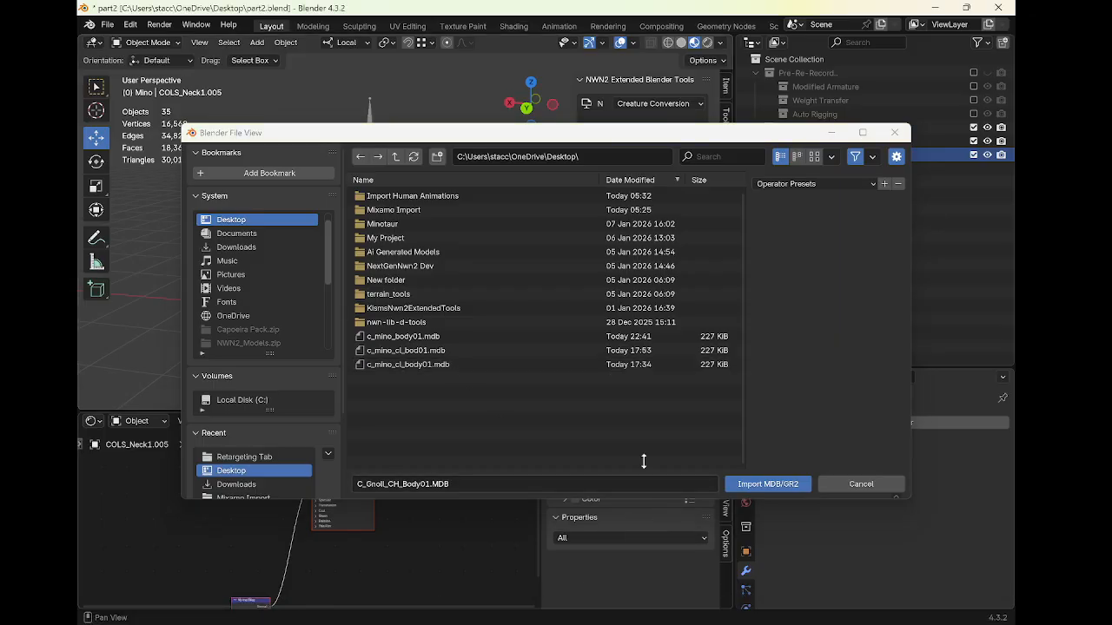
click(421, 351)
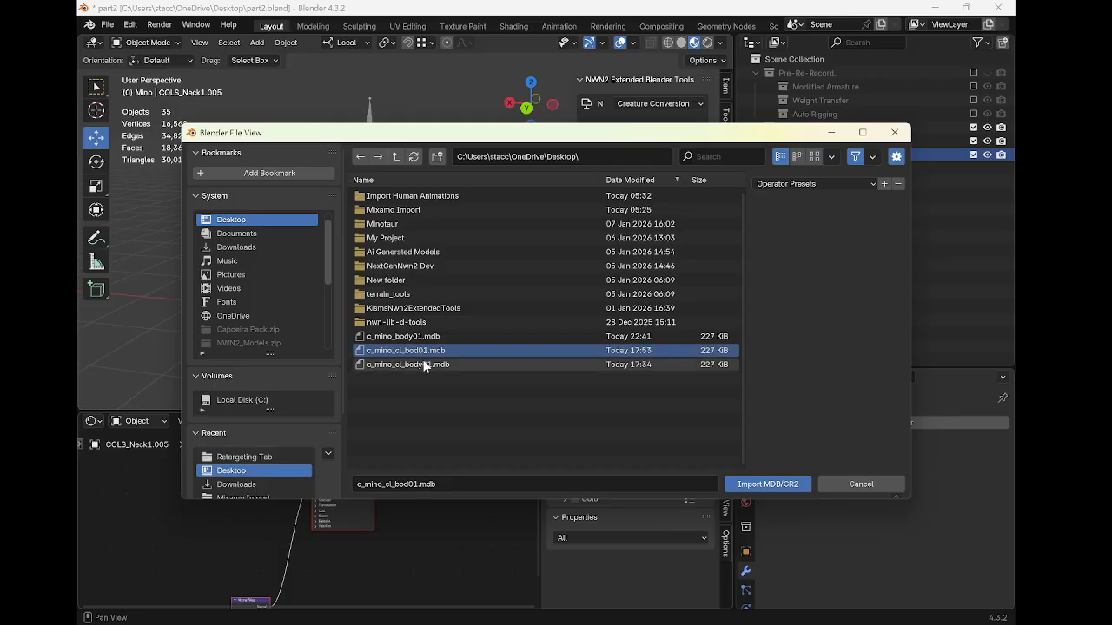
click(439, 365)
click(440, 353)
click(455, 337)
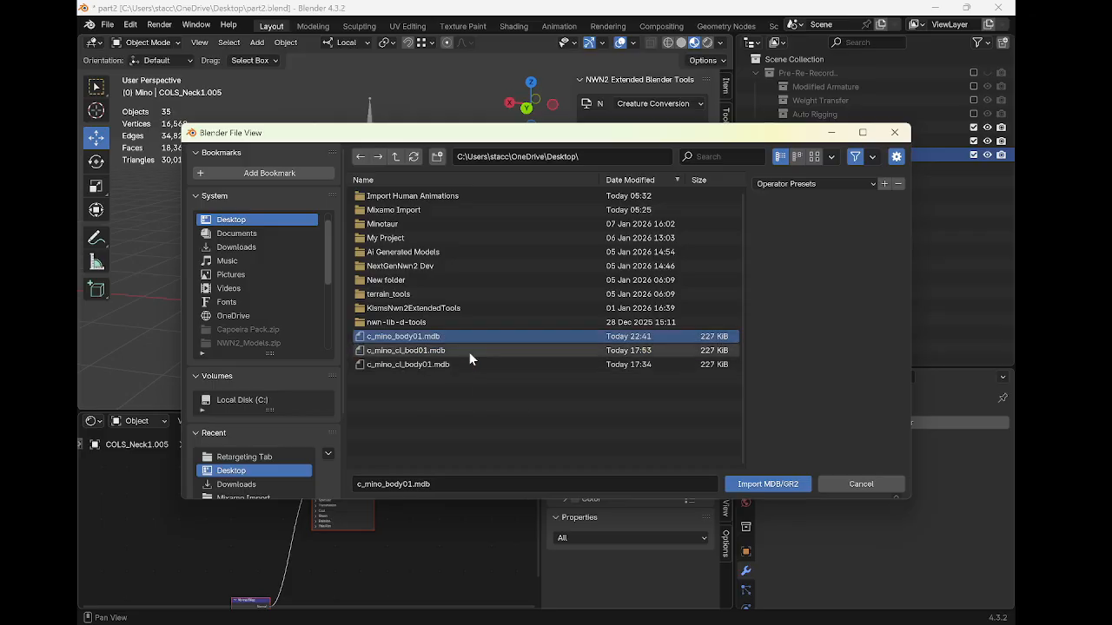
click(768, 483)
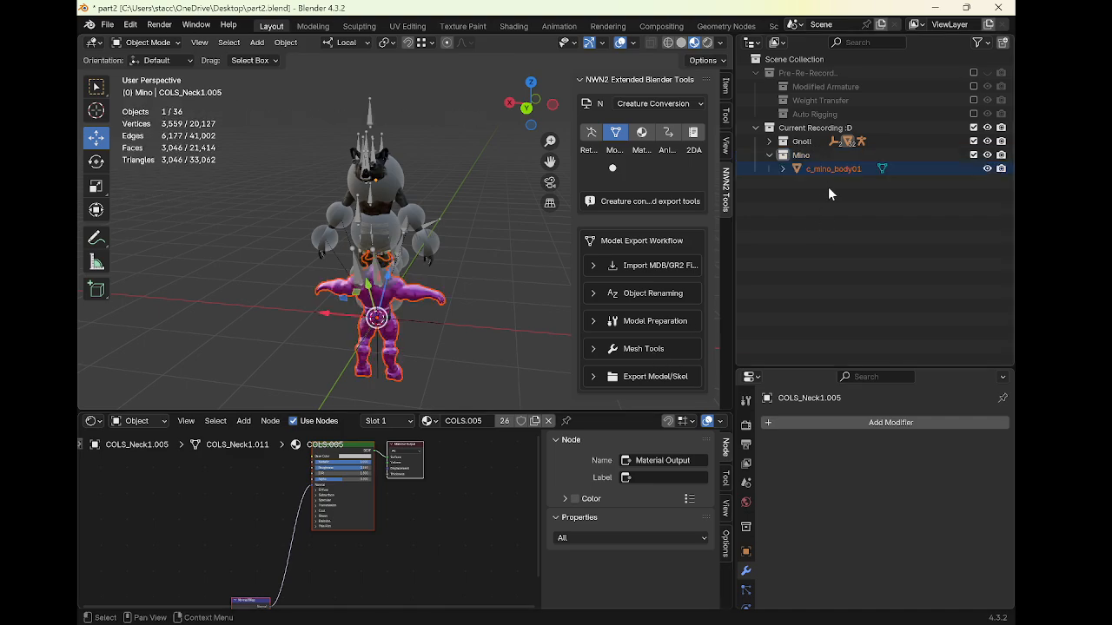
Select the imported c_mino_body01 and load character_diffuse .dds into its diffuse image texture node
middle_drag(376, 229, 488, 209)
scroll(473, 227, up, 1)
middle_drag(386, 488, 456, 558)
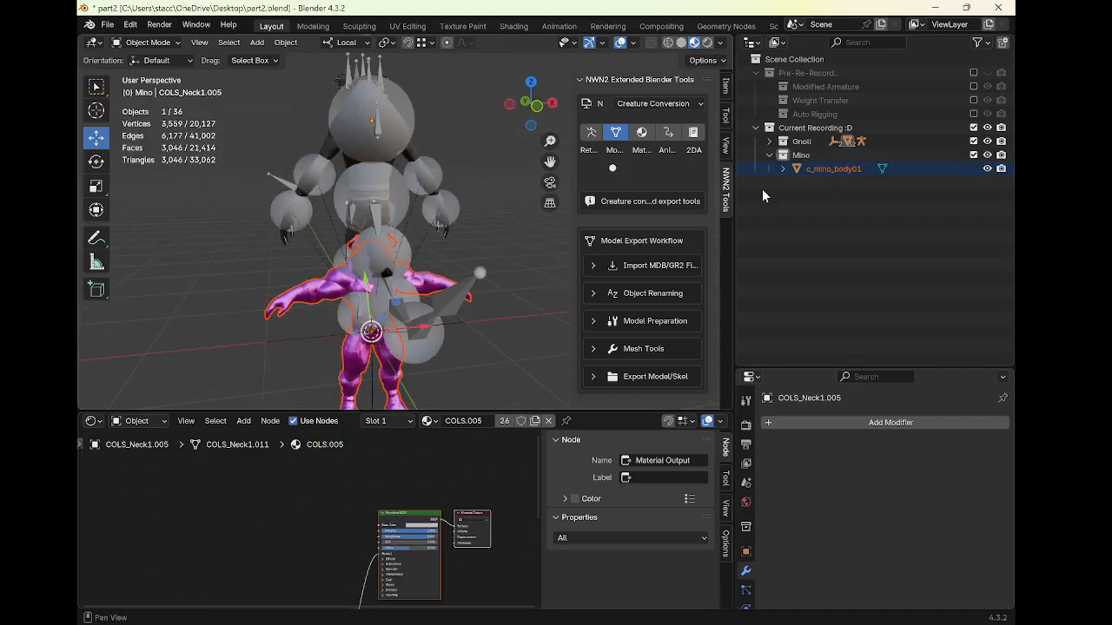
click(825, 172)
middle_drag(403, 488, 445, 501)
scroll(419, 516, up, 1)
scroll(367, 549, up, 2)
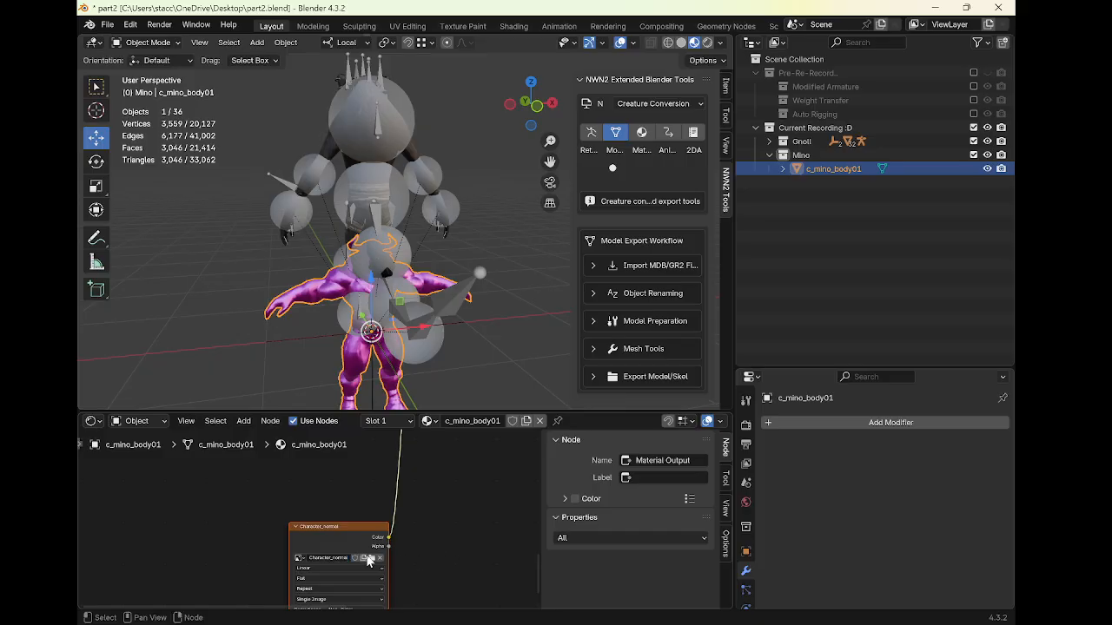
scroll(439, 518, down, 7)
middle_drag(446, 467, 411, 556)
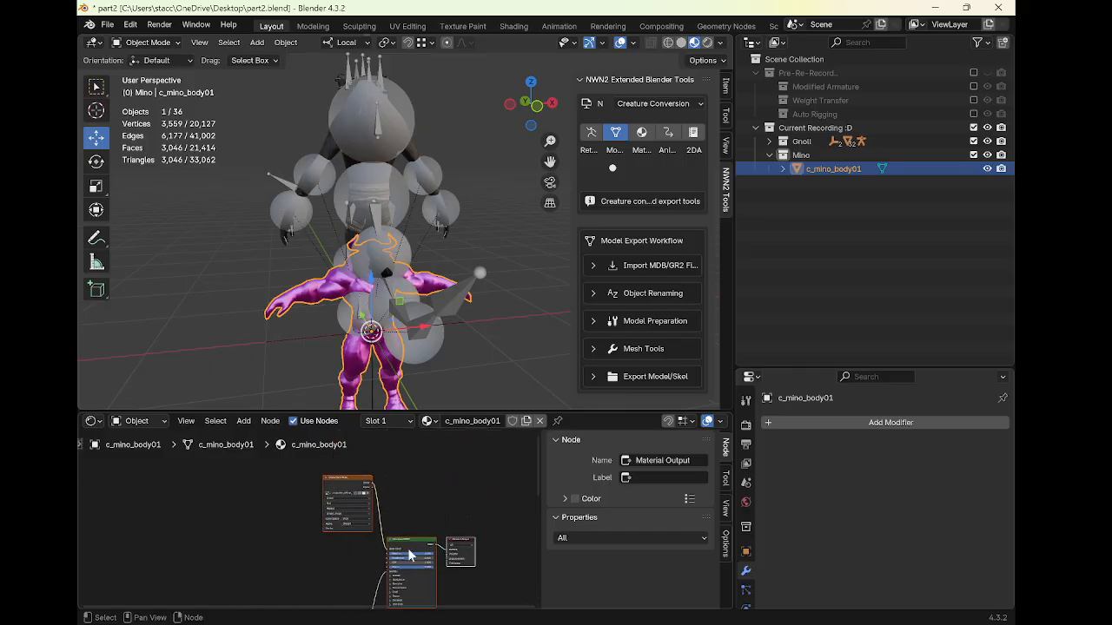
scroll(342, 503, up, 1)
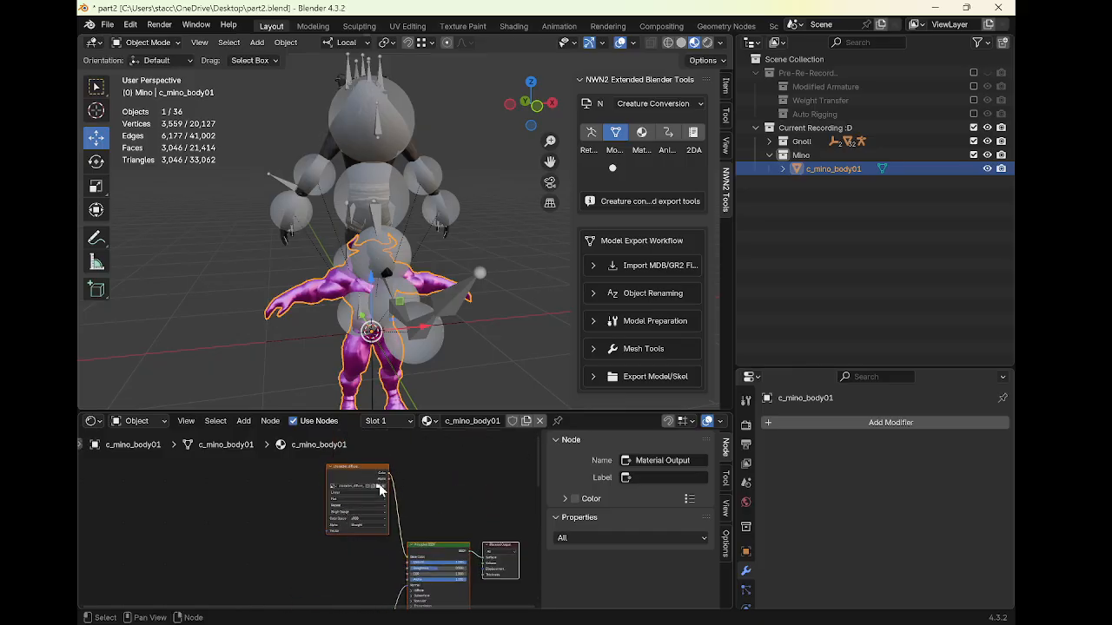
click(379, 491)
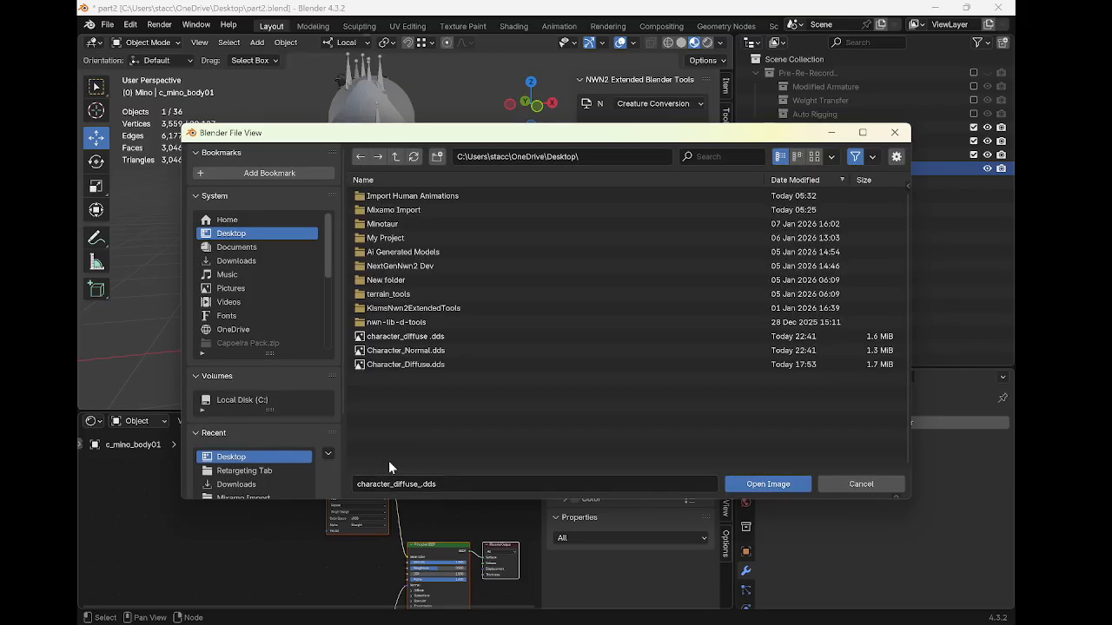
click(470, 336)
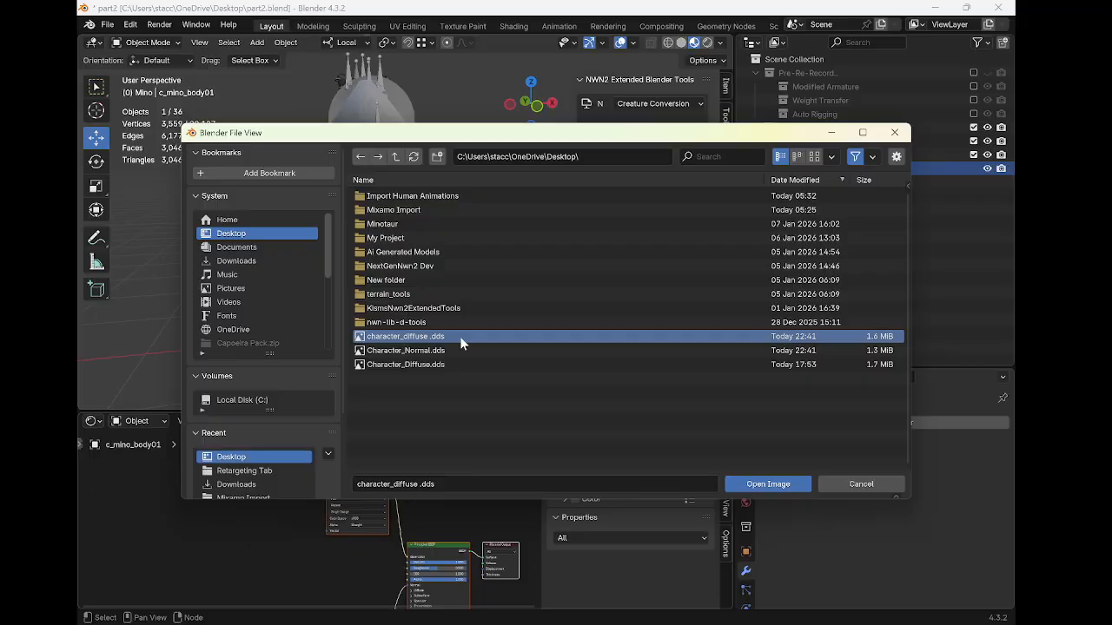
double_click(459, 336)
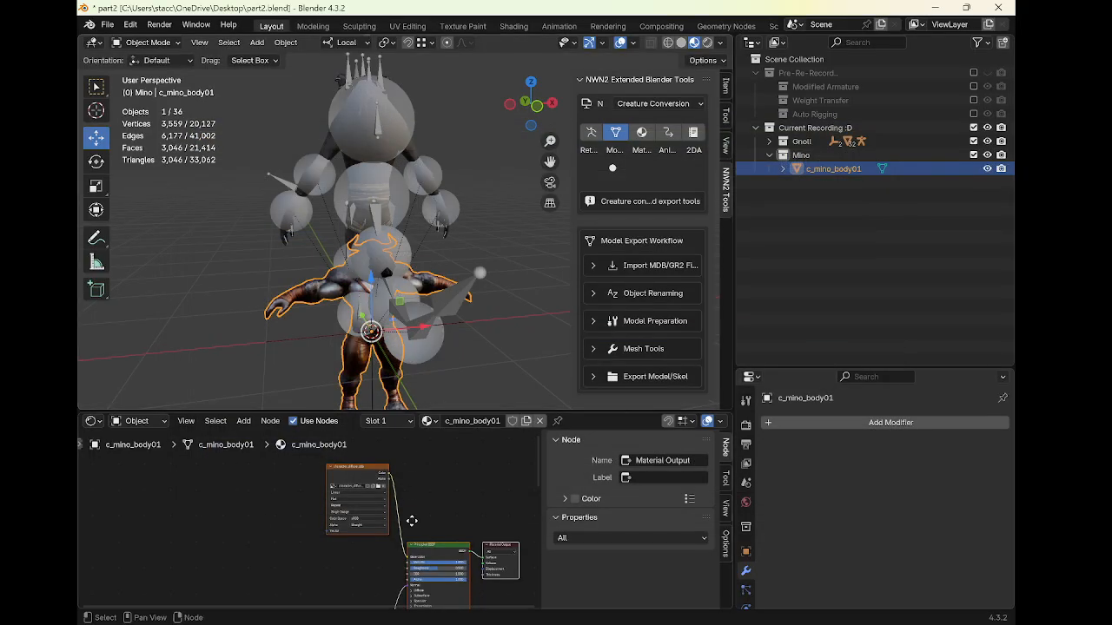
middle_drag(412, 522, 455, 500)
middle_drag(392, 550, 427, 602)
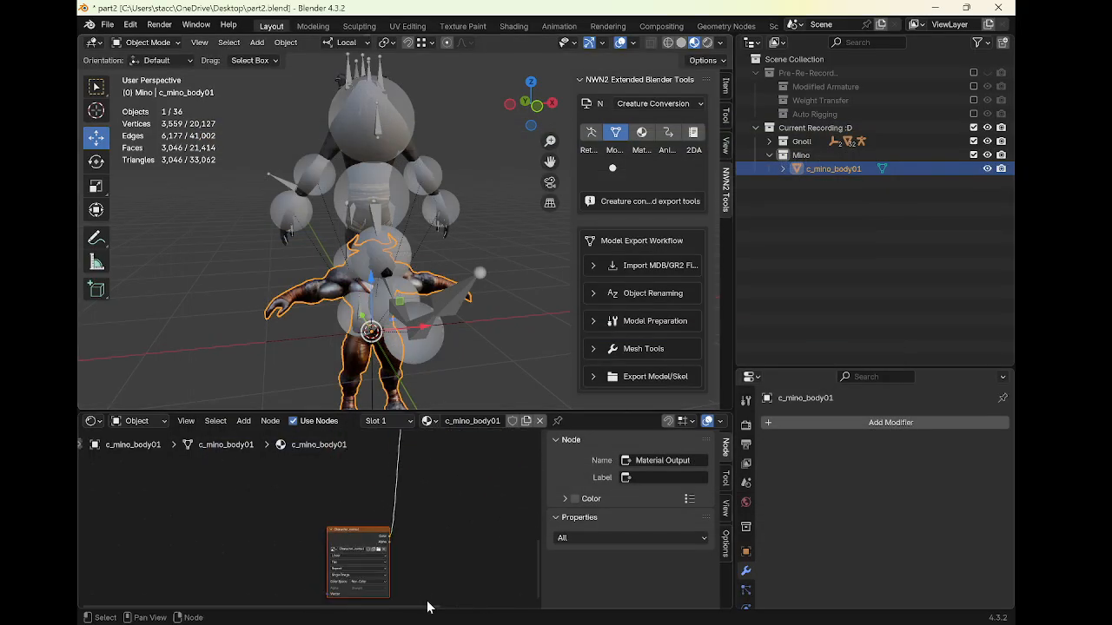
click(379, 550)
click(517, 554)
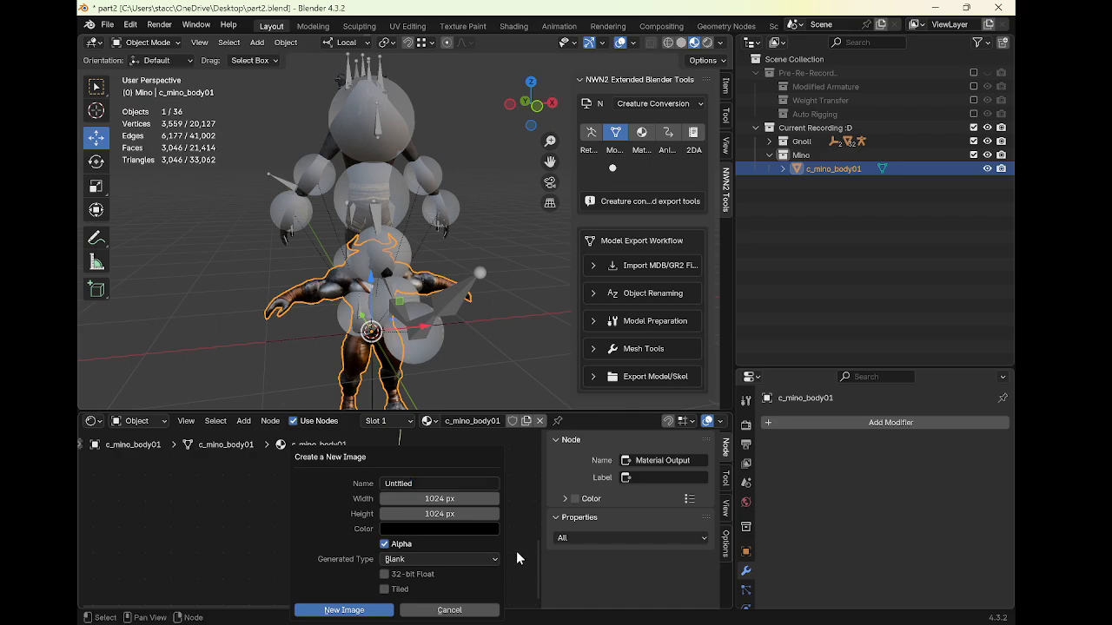
click(476, 609)
Load Character_Normal.dds into the normal map image texture node
click(377, 547)
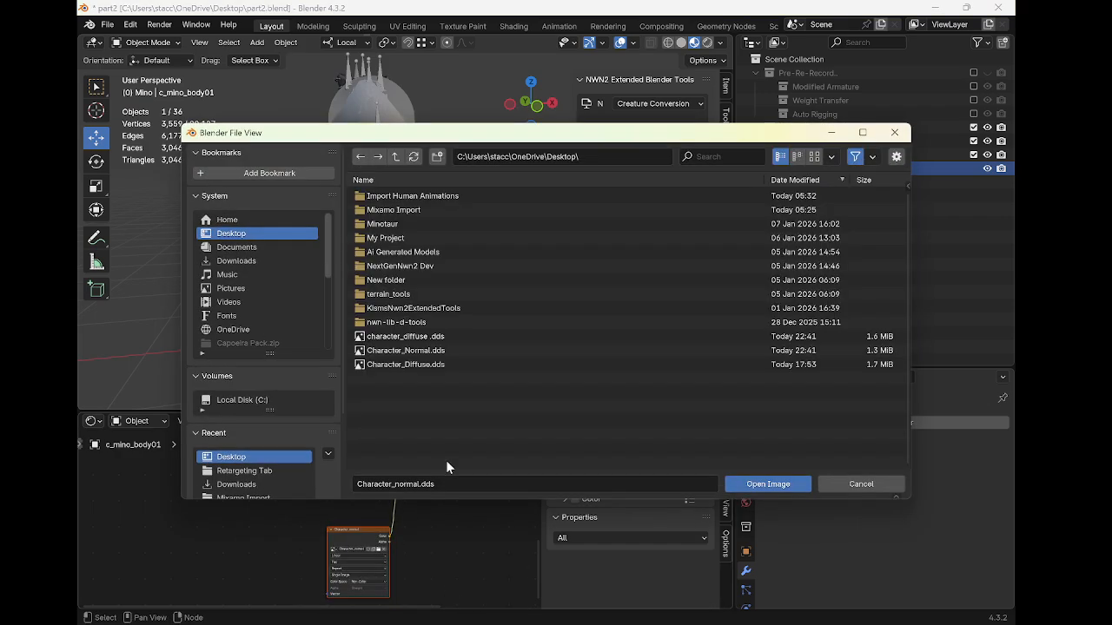
double_click(453, 349)
mouse_move(458, 353)
middle_down()
mouse_move(494, 293)
mouse_move(432, 295)
mouse_move(424, 318)
mouse_move(473, 337)
middle_up()
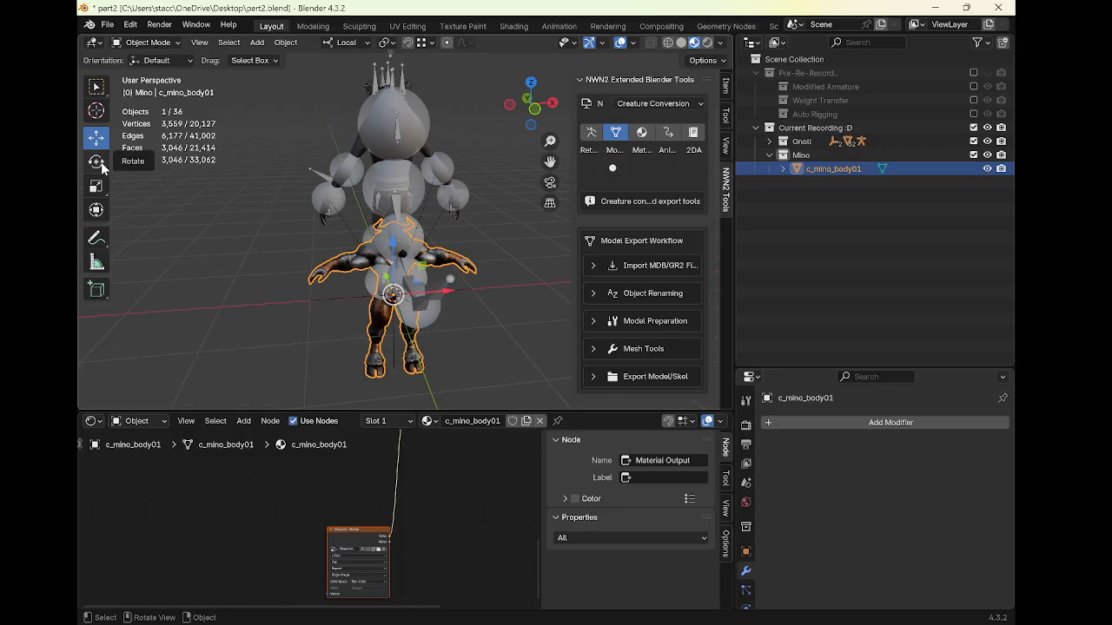
Set the body mesh's Z rotation to 180°
click(726, 87)
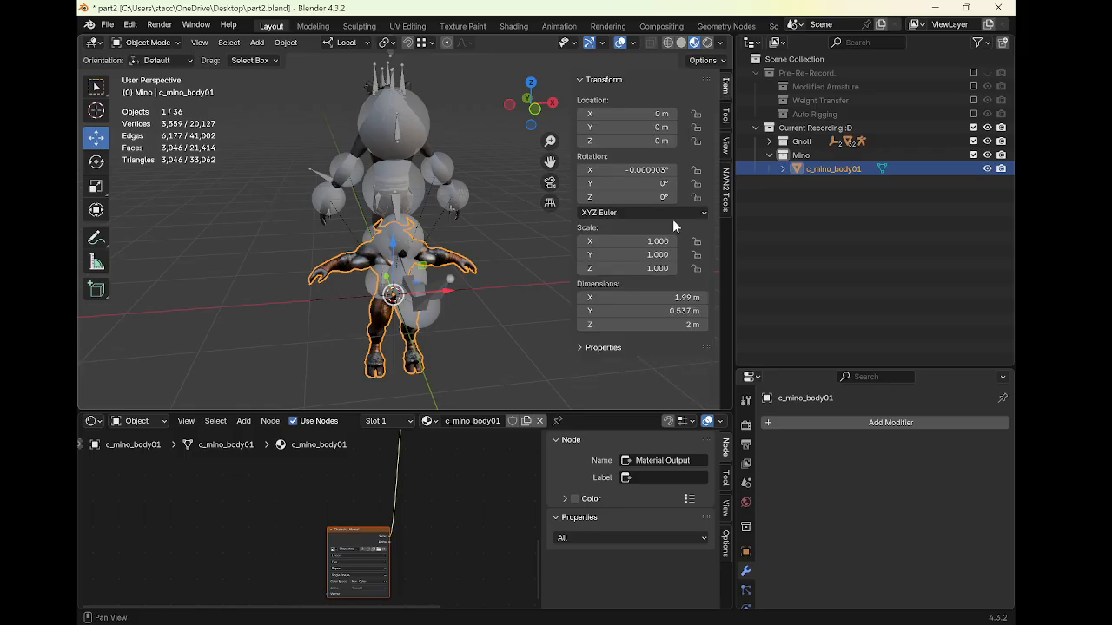
click(634, 197)
text(180)
key(Return)
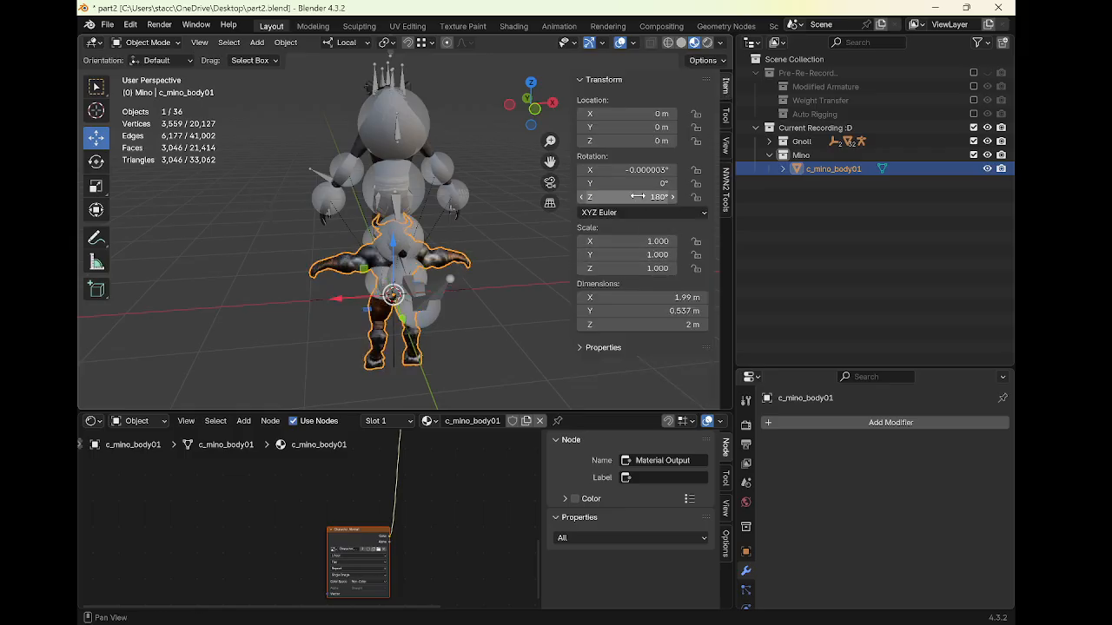
Move the body mesh up along its local Z axis by about 1.005 m
key(g)
key(z)
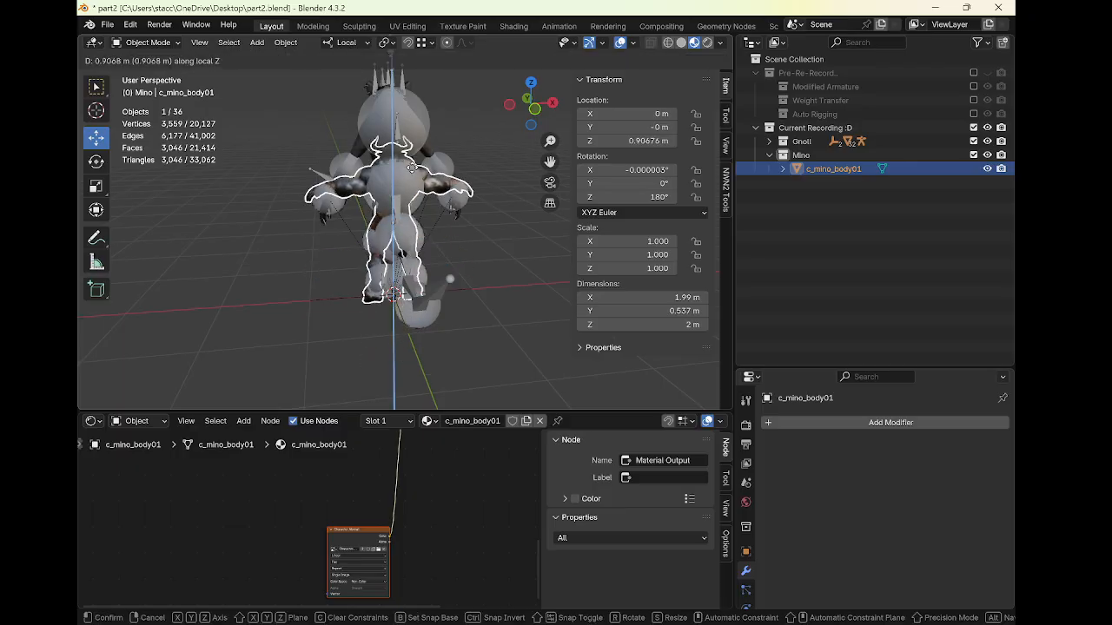
click(422, 162)
middle_drag(422, 161, 474, 200)
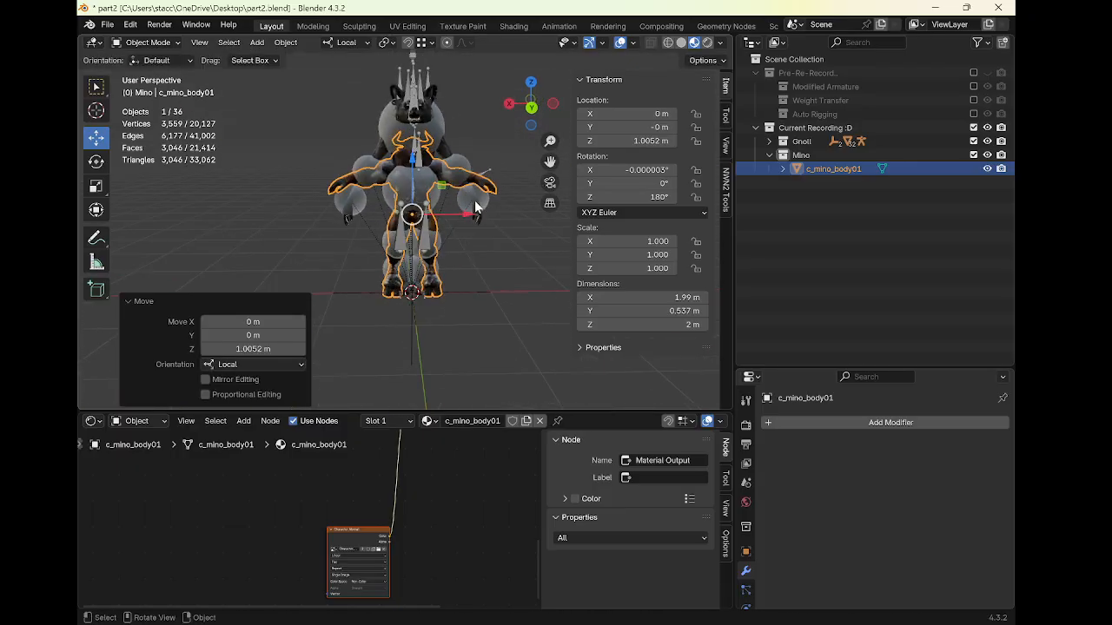
key(s)
key(Escape)
key(ctrl+a)
right_click(312, 175)
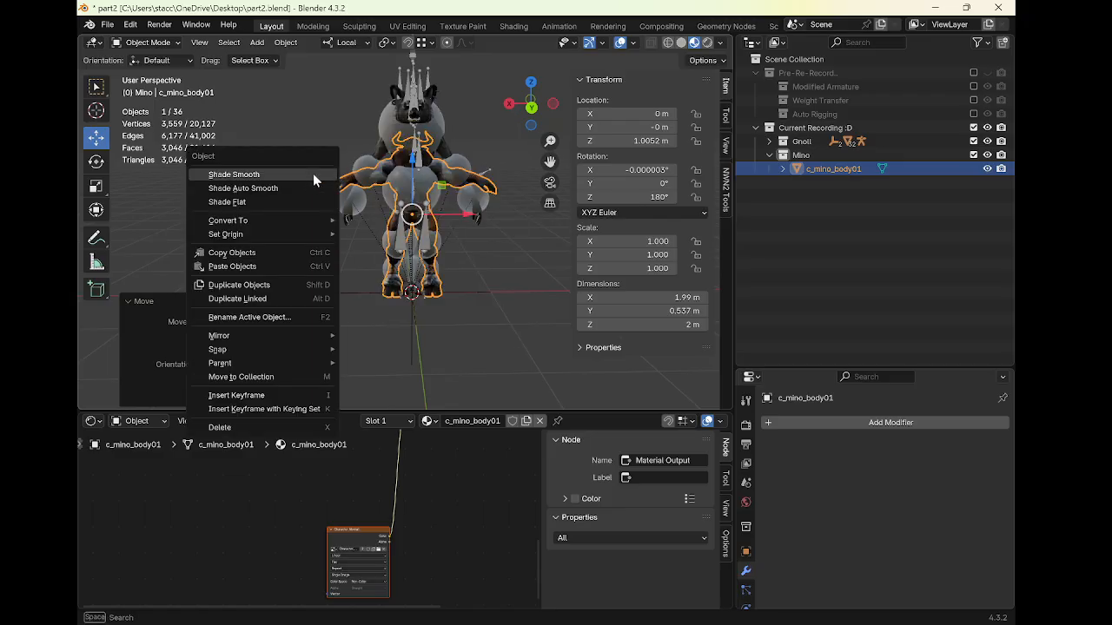
key(s)
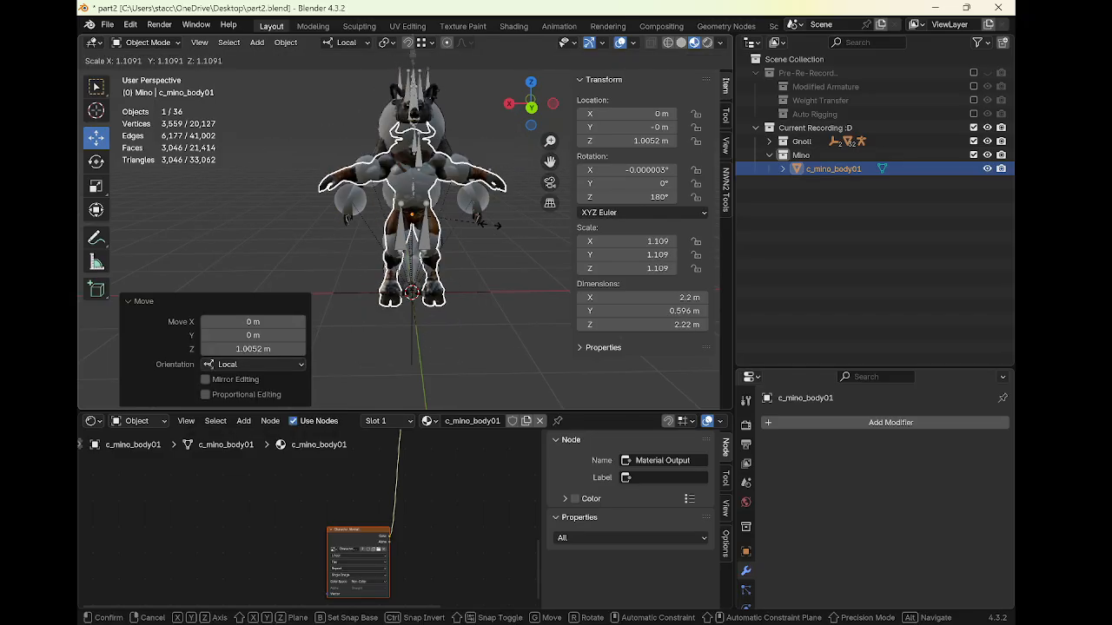
key(Escape)
key(s)
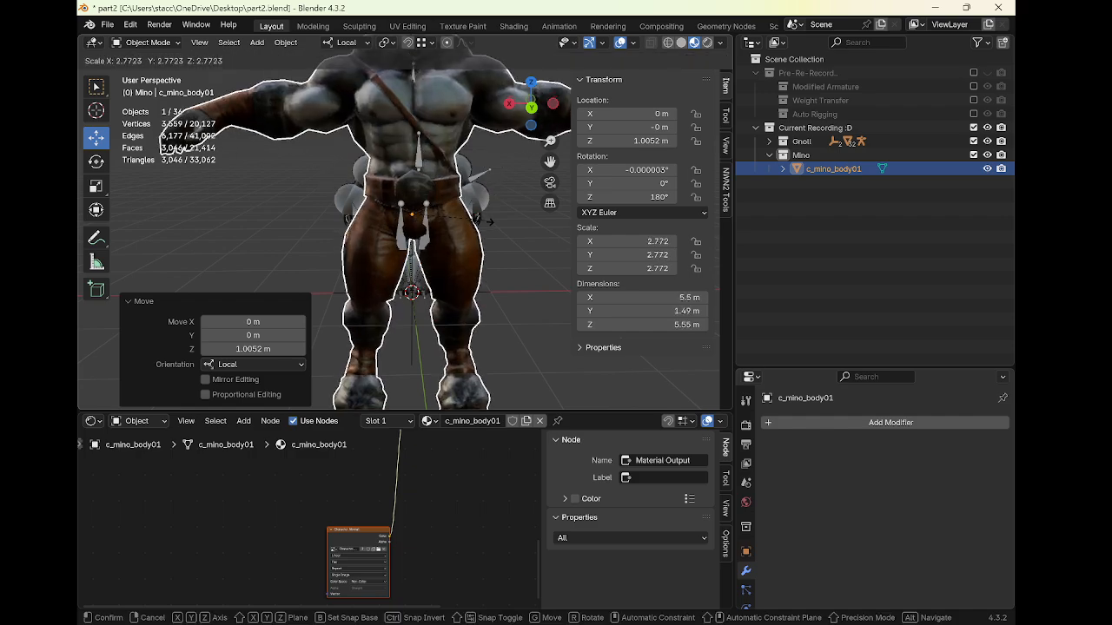
key(Escape)
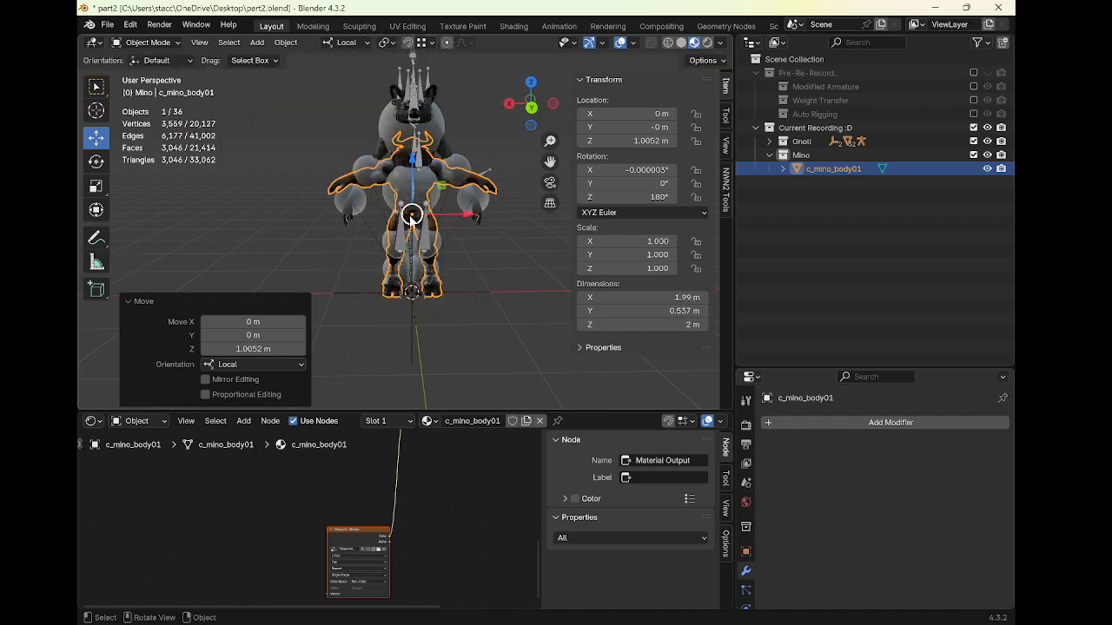
key(s)
key(Escape)
key(r)
key(Escape)
Apply location, rotation and scale to the body mesh, then scale it uniformly by about 1.234
key(ctrl+a)
click(410, 216)
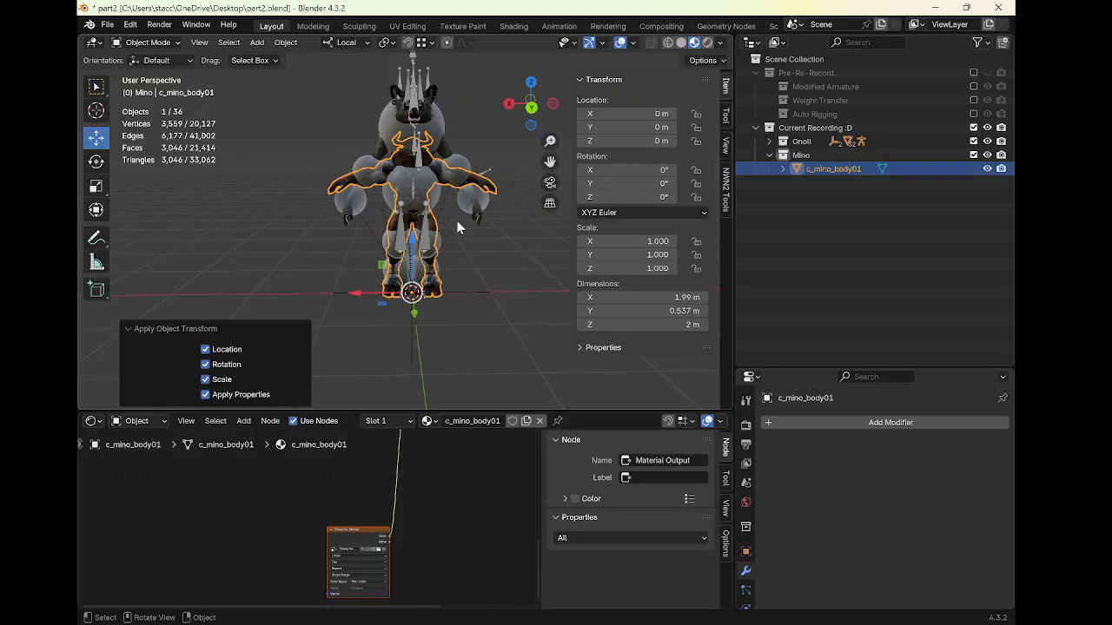
key(s)
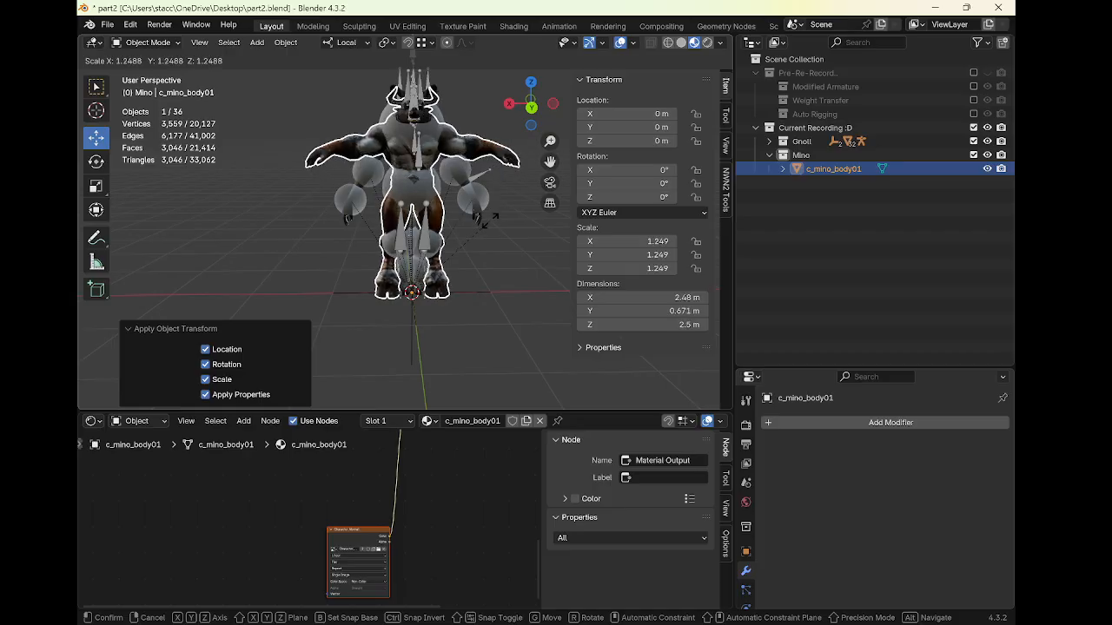
click(487, 219)
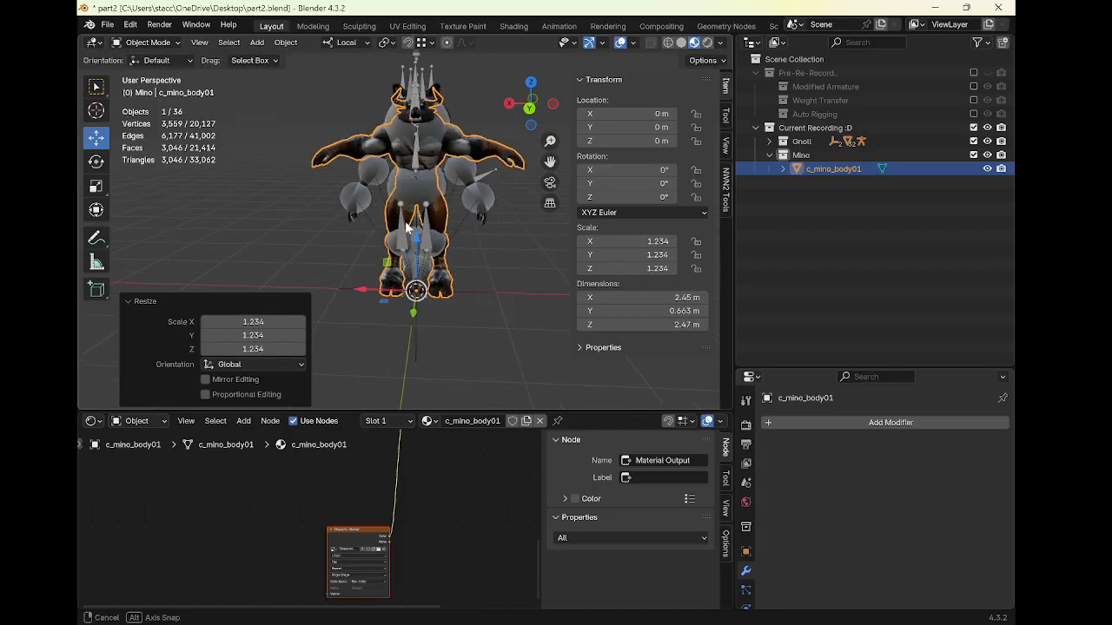
mouse_move(407, 228)
middle_down()
mouse_move(250, 224)
mouse_move(410, 228)
middle_up()
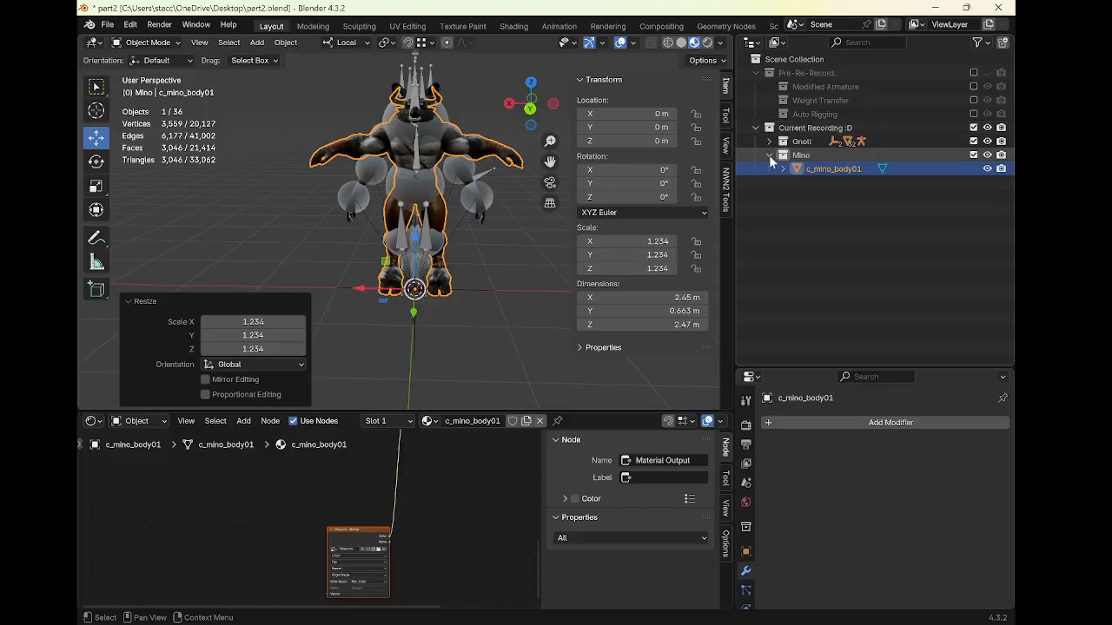
Collapse the Mino and Current Recording collections and exclude Current Recording from the view layer
click(769, 154)
click(755, 128)
click(973, 128)
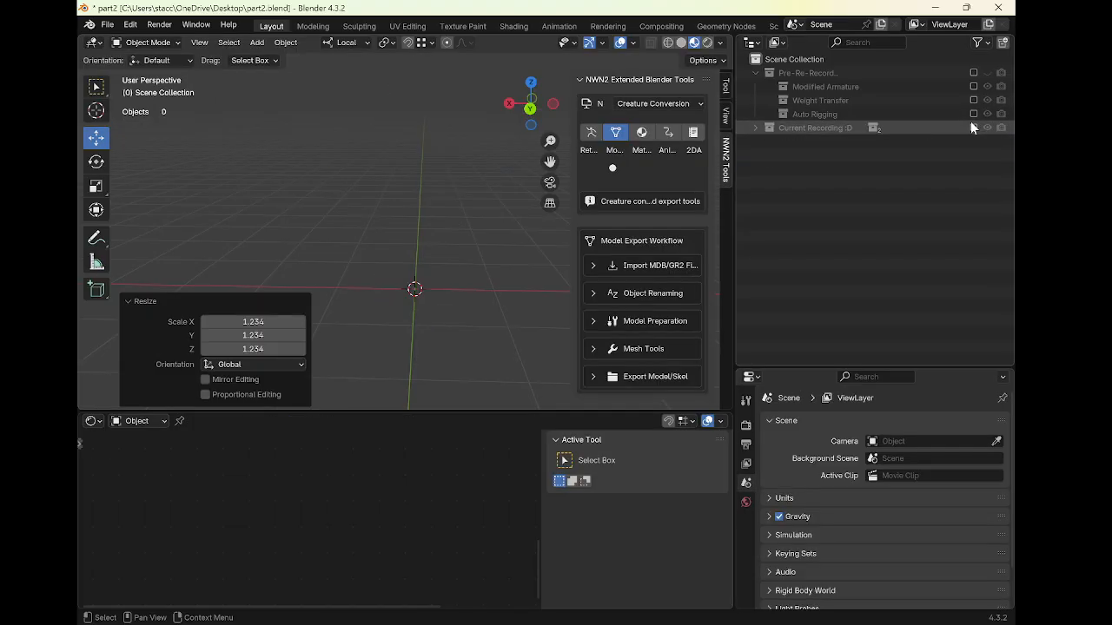
click(973, 86)
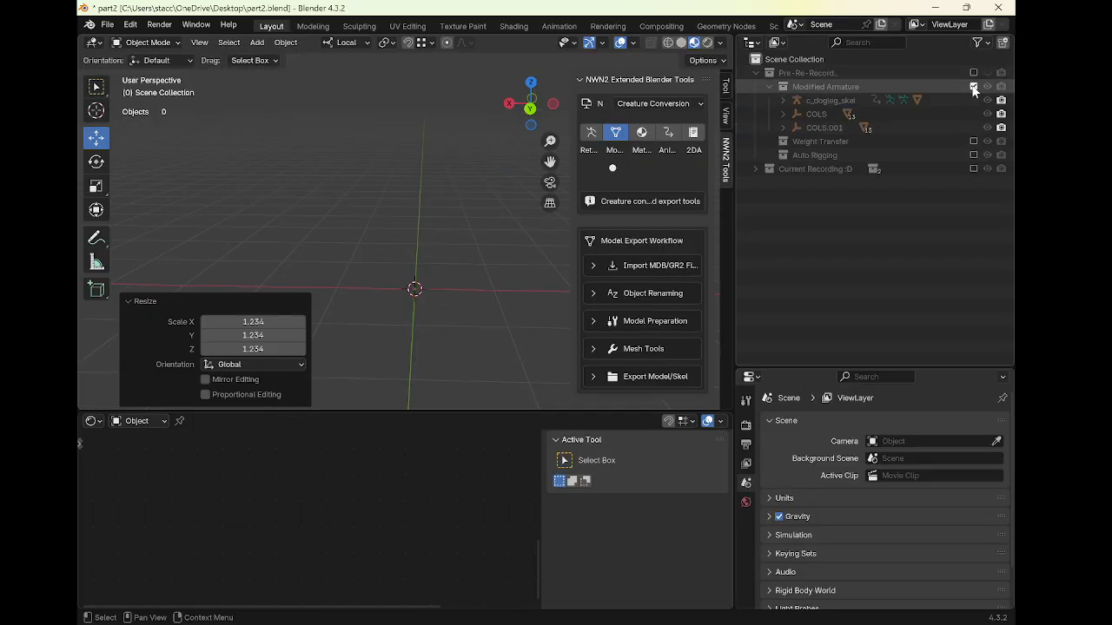
click(973, 86)
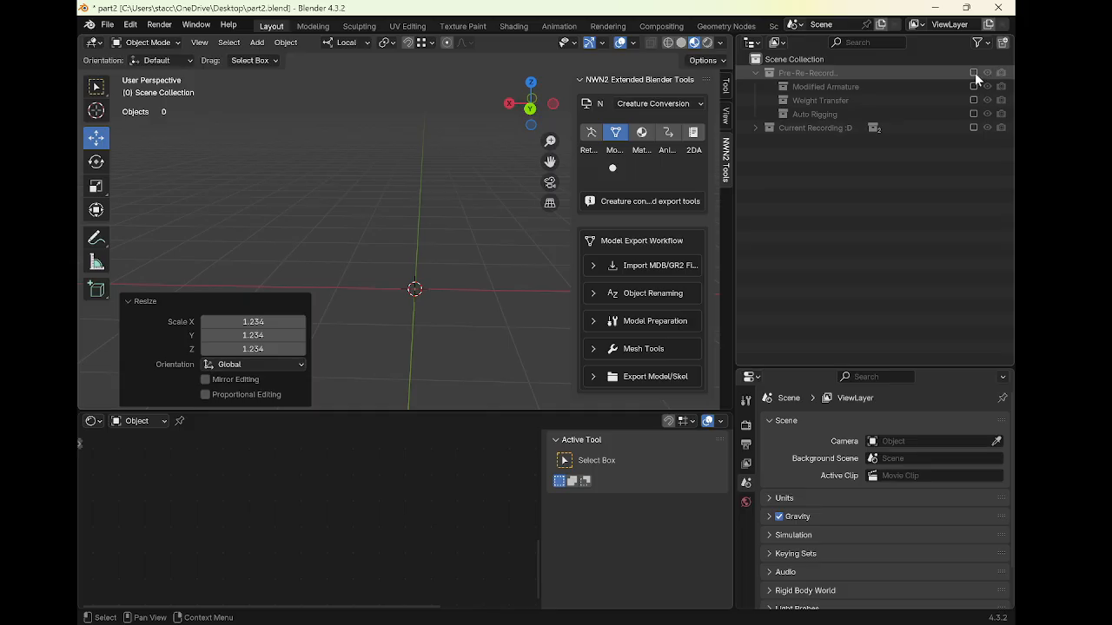
Include the Pre-Re-Record collection, keeping only its Auto Rigging sub-collection enabled
click(973, 72)
click(769, 86)
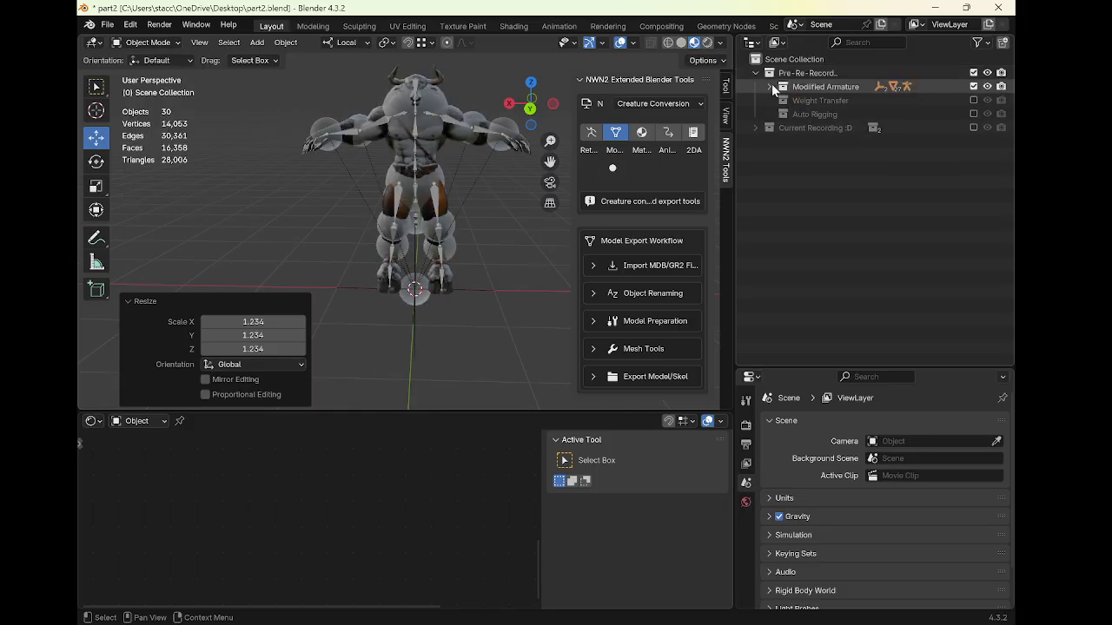
click(973, 86)
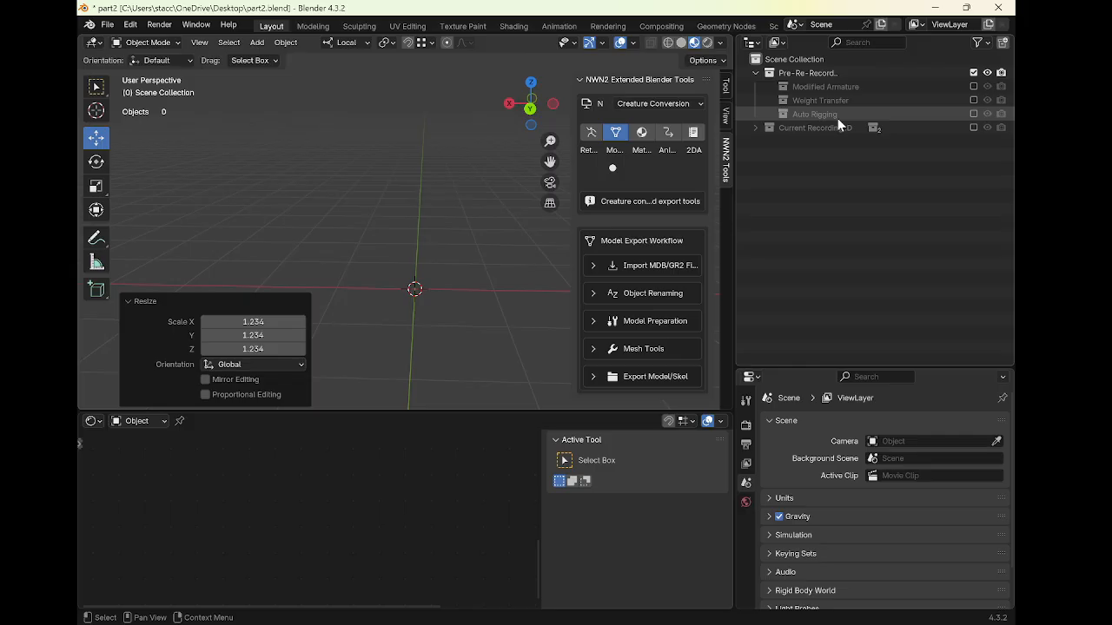
click(974, 114)
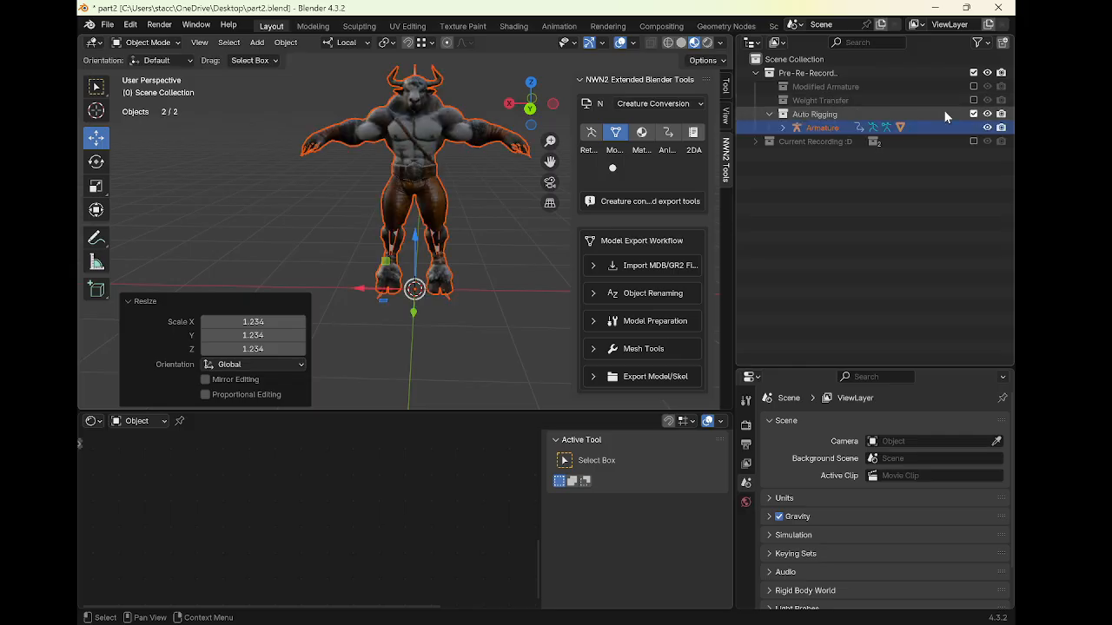
Select the Auto Rigging armature, frame it and switch to Pose Mode
click(815, 129)
key(KP_Decimal)
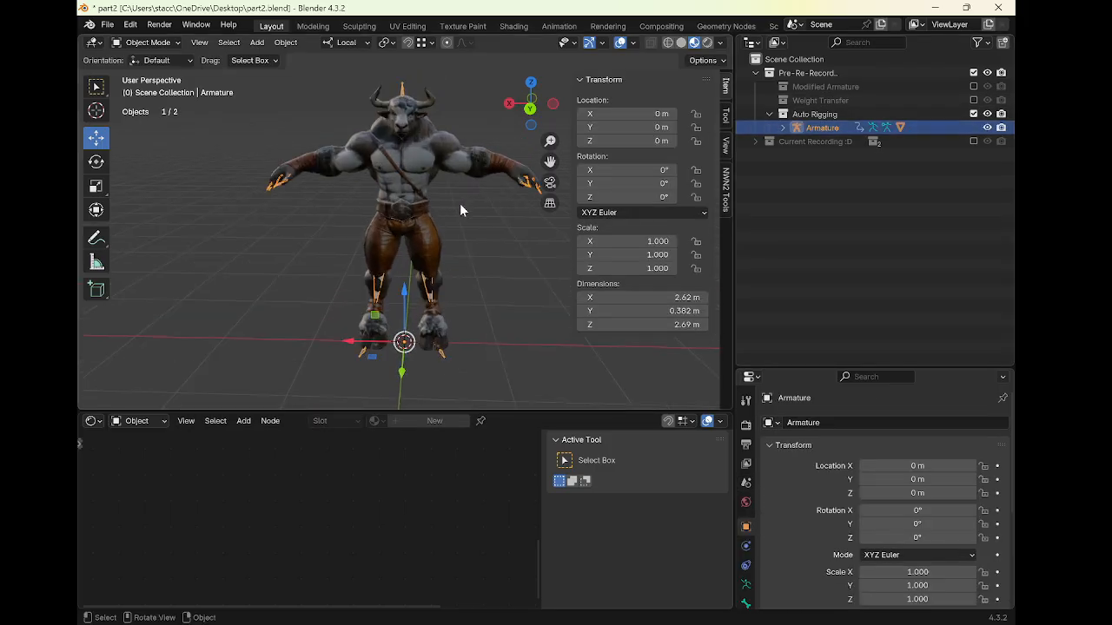
middle_drag(459, 204, 340, 205)
key(ctrl+Tab)
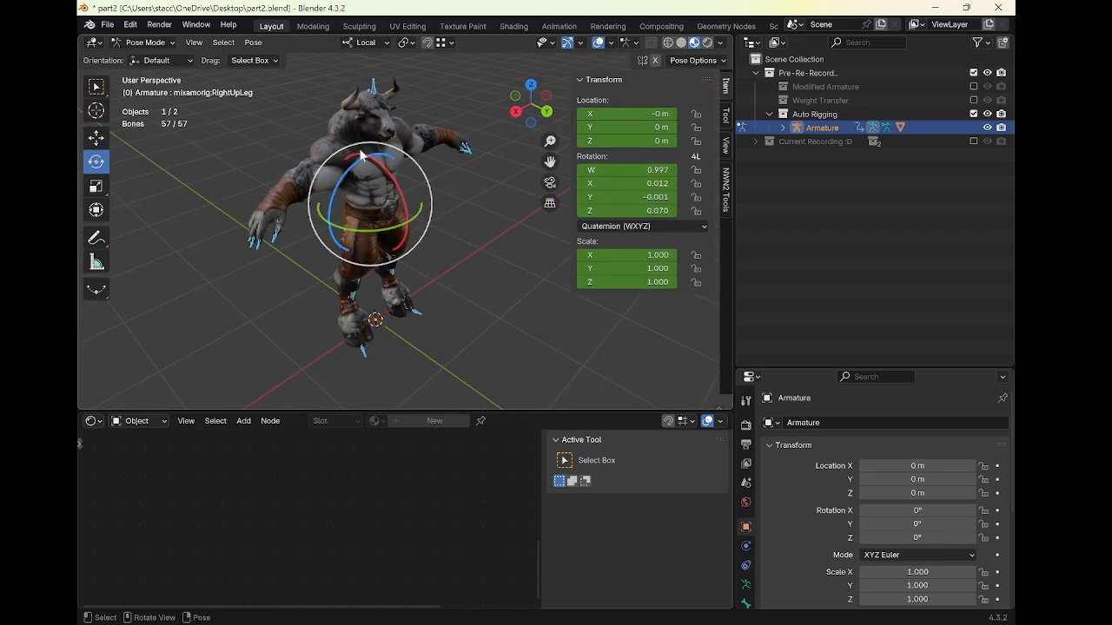
Try to rotate a spine bone of the armature
click(363, 141)
middle_drag(428, 167, 420, 116)
key(r)
right_click(466, 198)
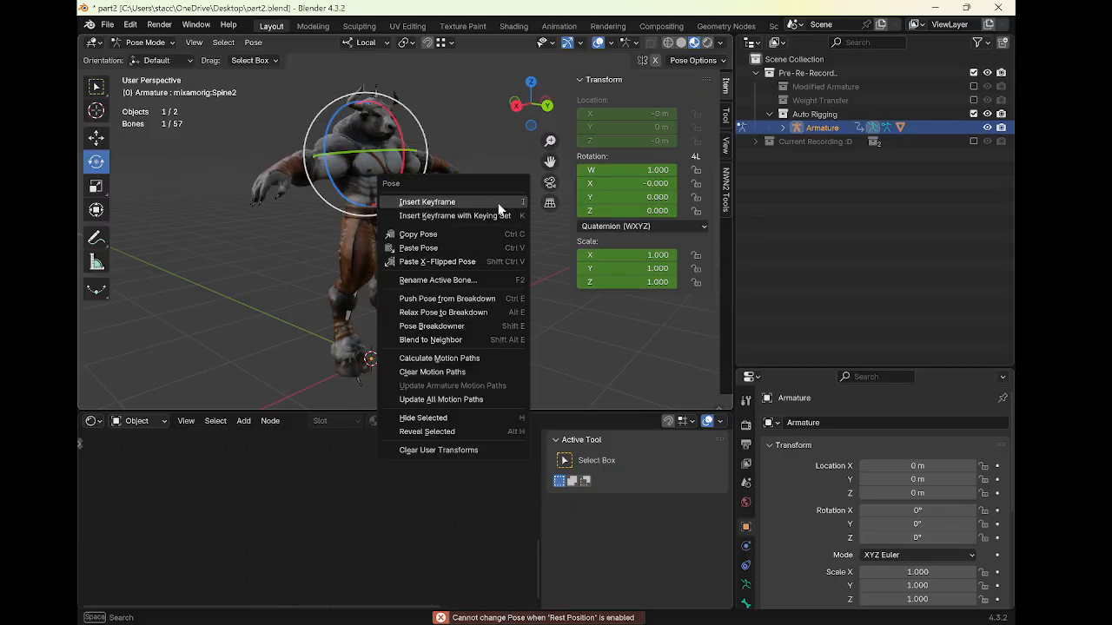
Switch the armature to Pose Position and return to Object Mode
click(745, 584)
click(829, 465)
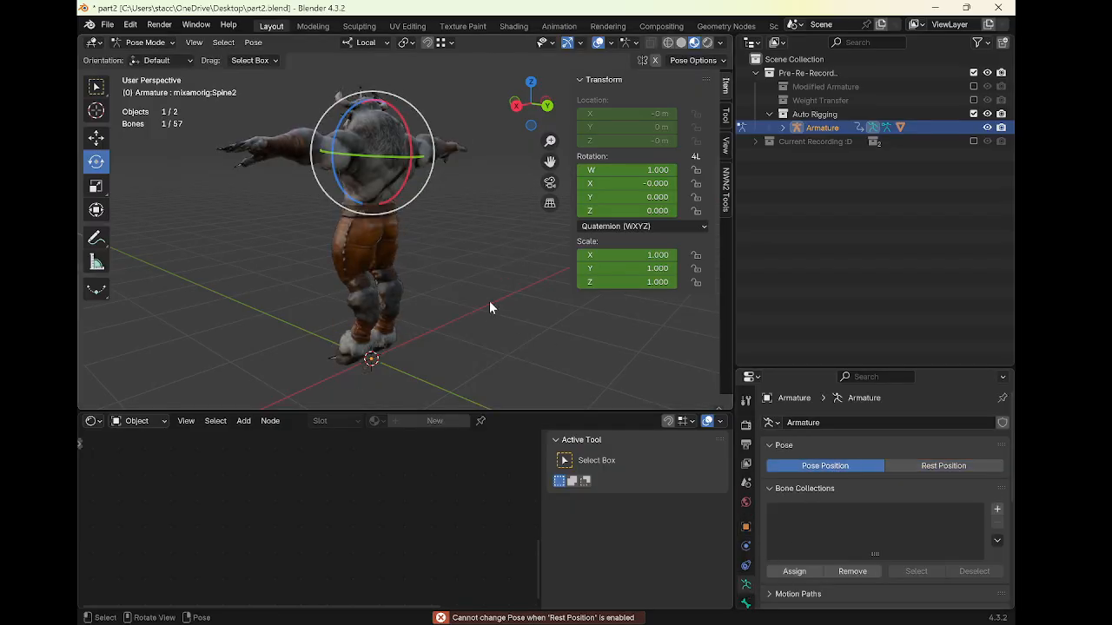
middle_drag(489, 301, 439, 226)
key(ctrl+Tab)
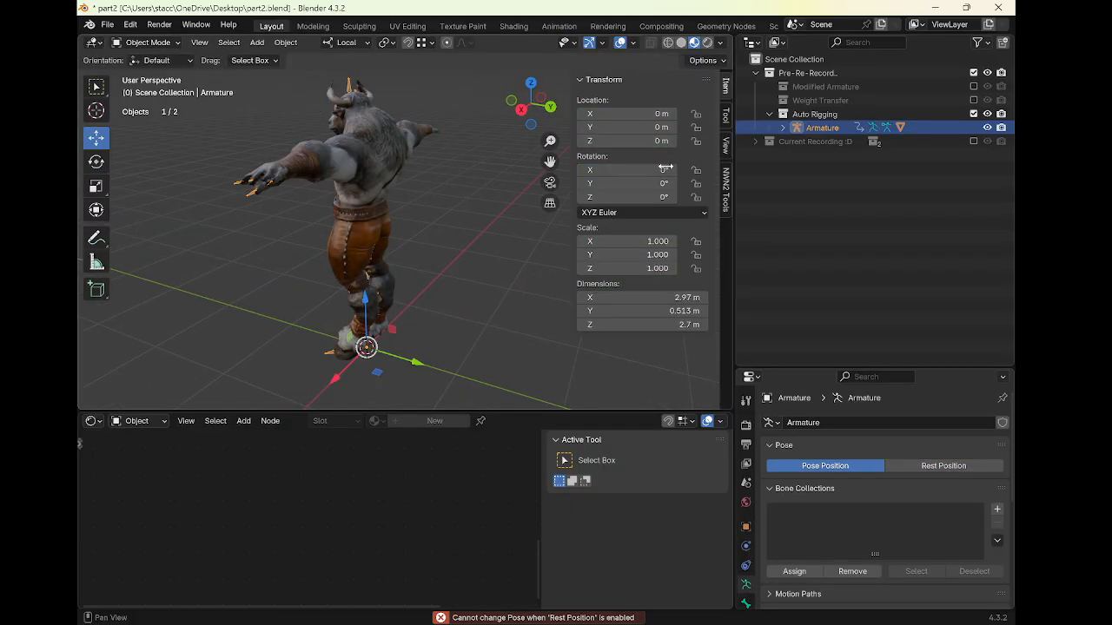
Set the armature's Z rotation to 180°
click(635, 196)
text(180)
key(Return)
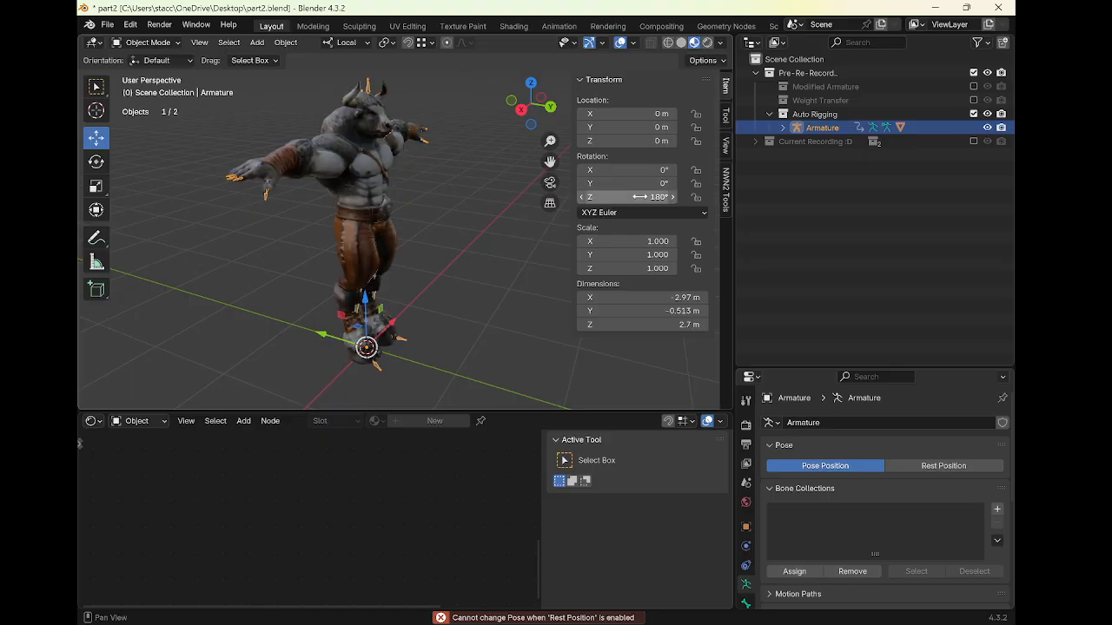
Test-pose the armature by rotating the left arm about 33.9° and the right arm about -46.7°
middle_drag(458, 194, 443, 169)
key(ctrl+Tab)
click(456, 139)
key(r)
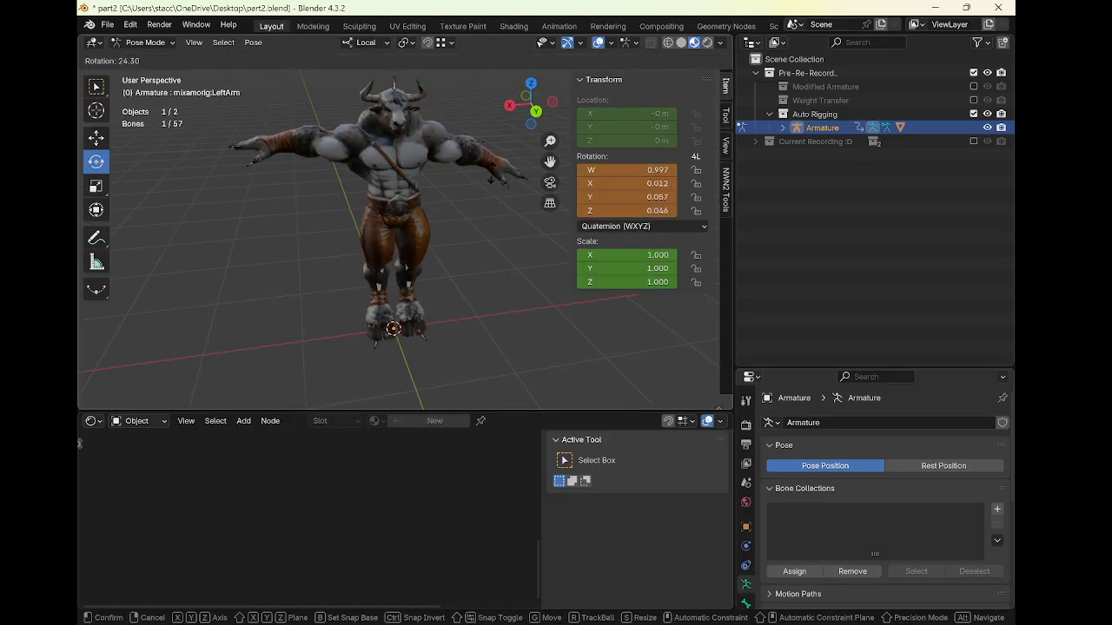
click(502, 152)
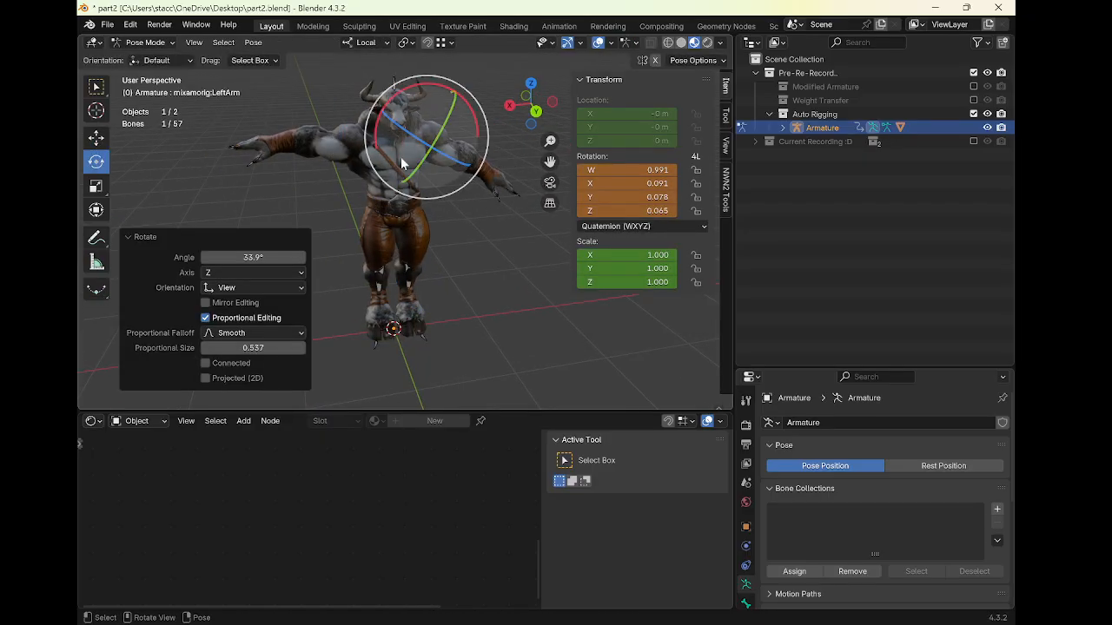
click(342, 145)
key(r)
click(309, 232)
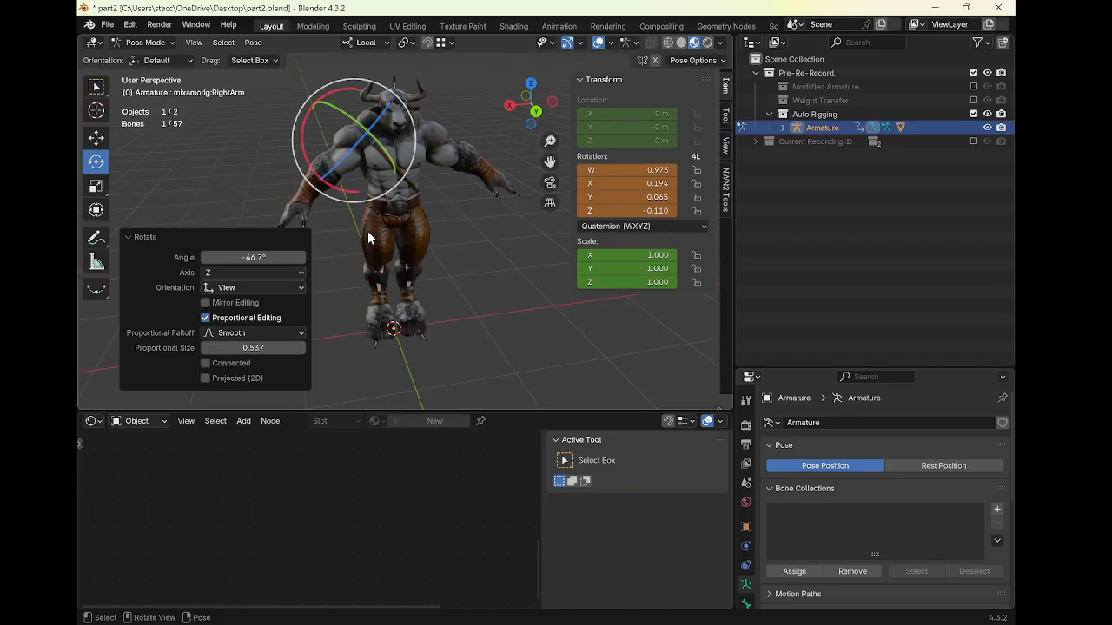
Test-pose the spine and left upper leg bones and try rotating the right upper leg
middle_drag(373, 237, 349, 196)
click(405, 204)
key(r)
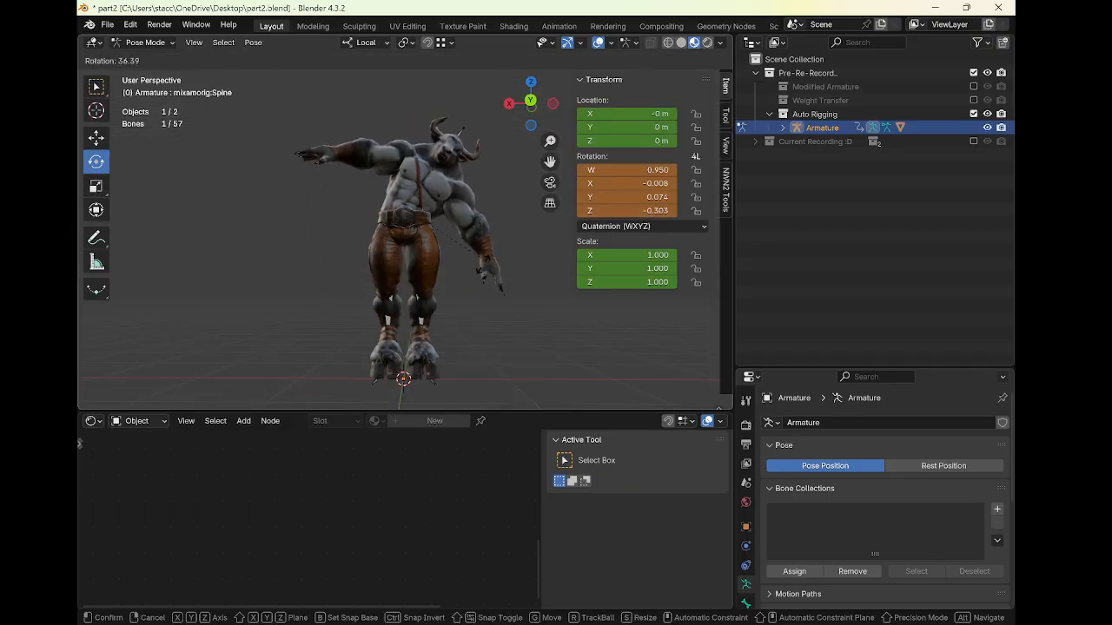
click(479, 266)
click(426, 247)
key(r)
click(452, 261)
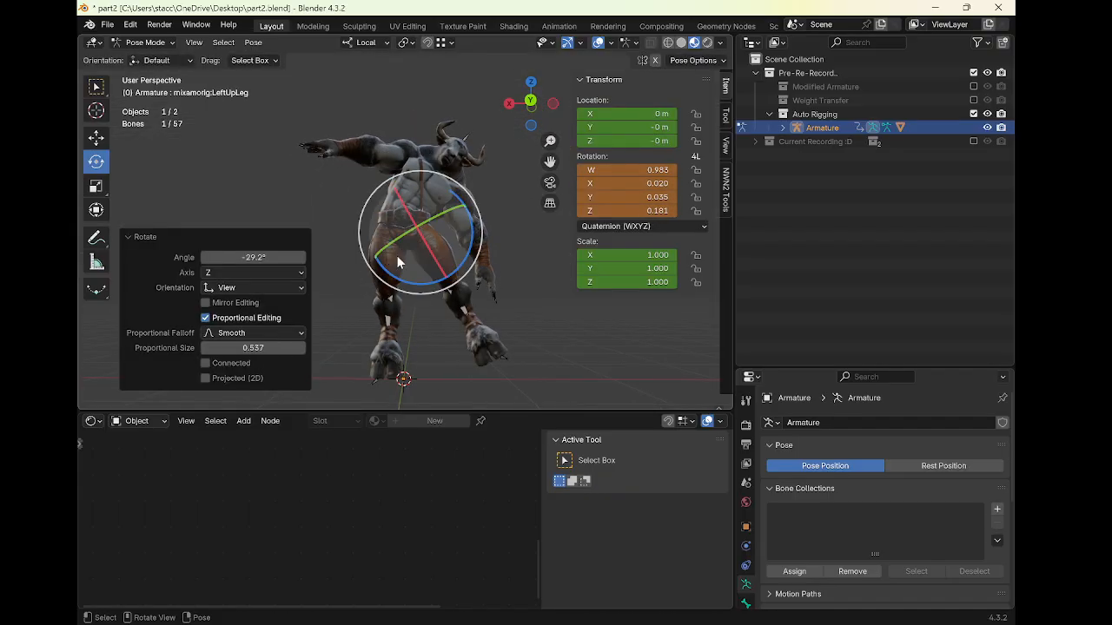
click(473, 261)
key(r)
right_click(393, 345)
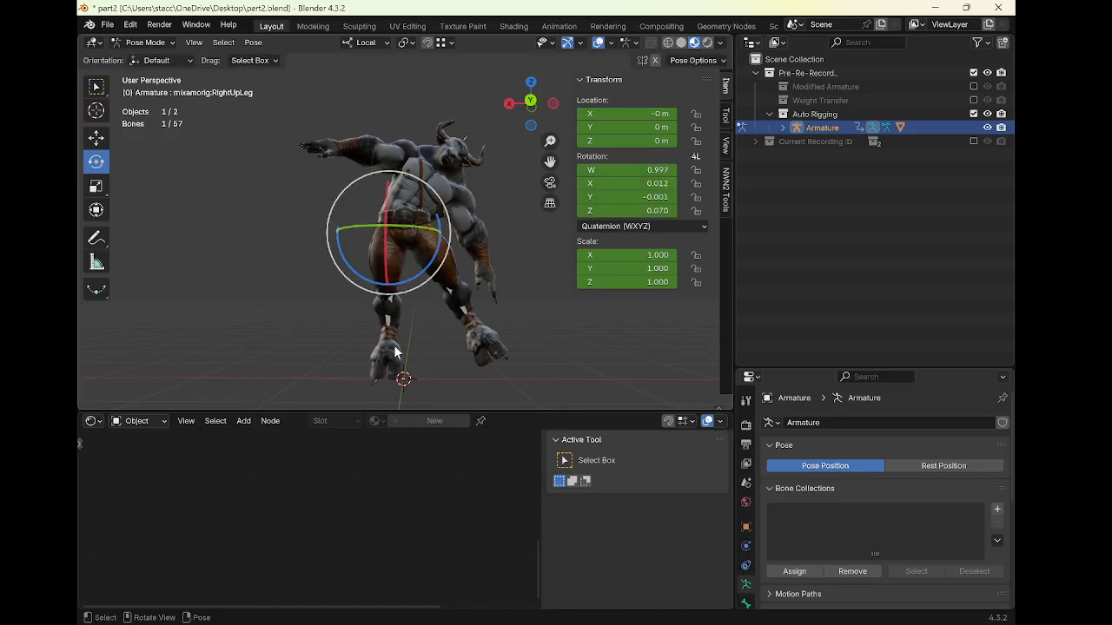
Clear the rotation of all bones and return to Object Mode
key(a)
key(alt+r)
middle_drag(422, 308, 459, 213)
key(ctrl+Tab)
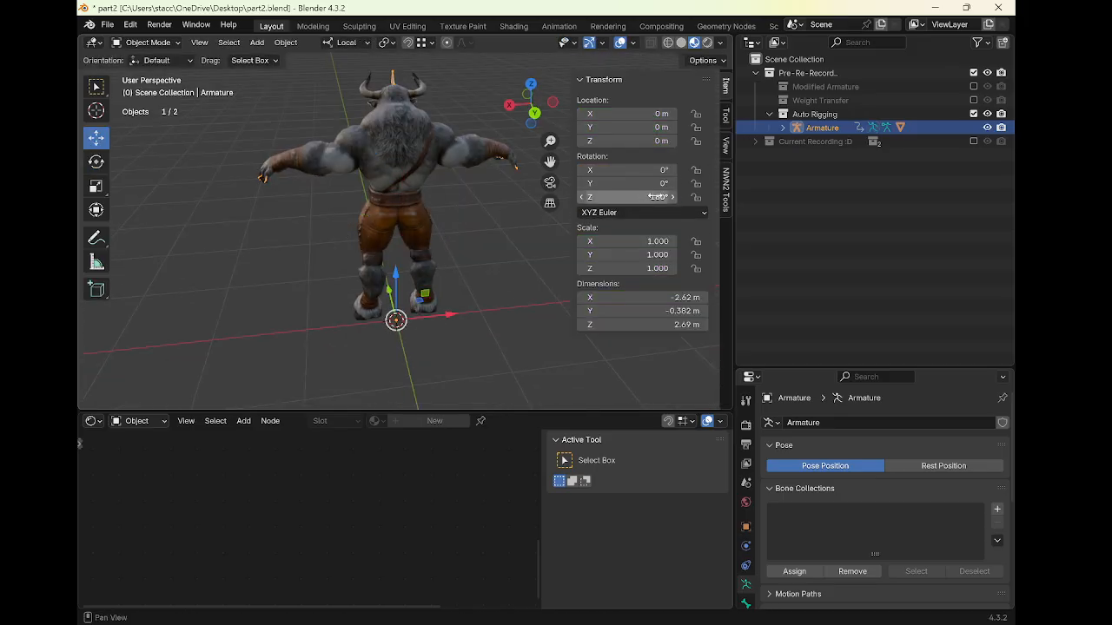
Set the armature's Z rotation back to 0°
double_click(626, 197)
text(0)
key(Return)
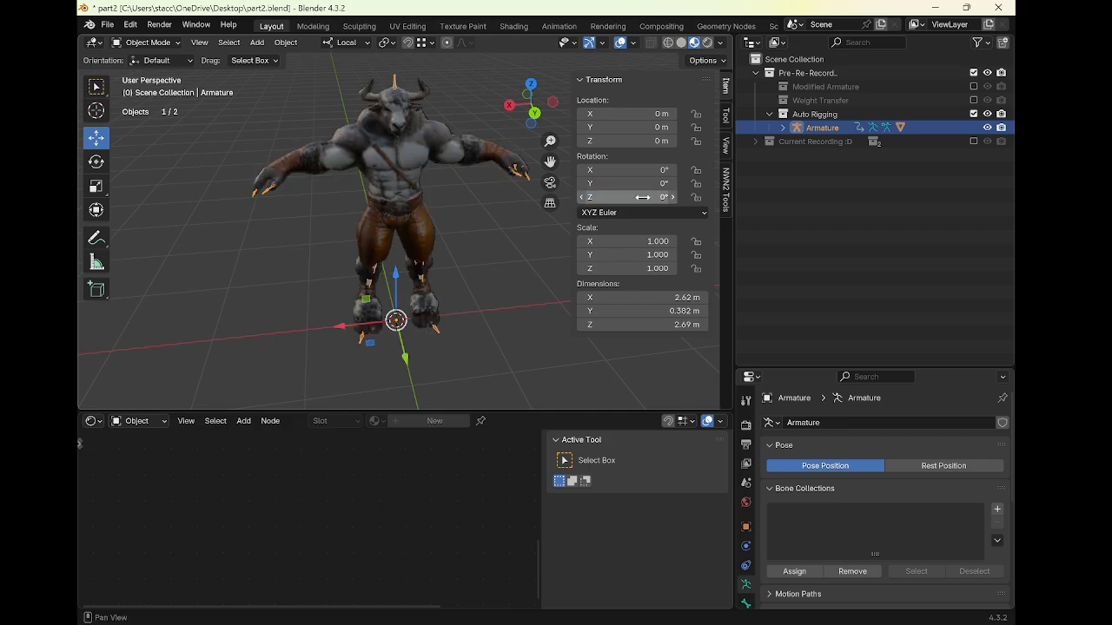
middle_drag(503, 248, 477, 228)
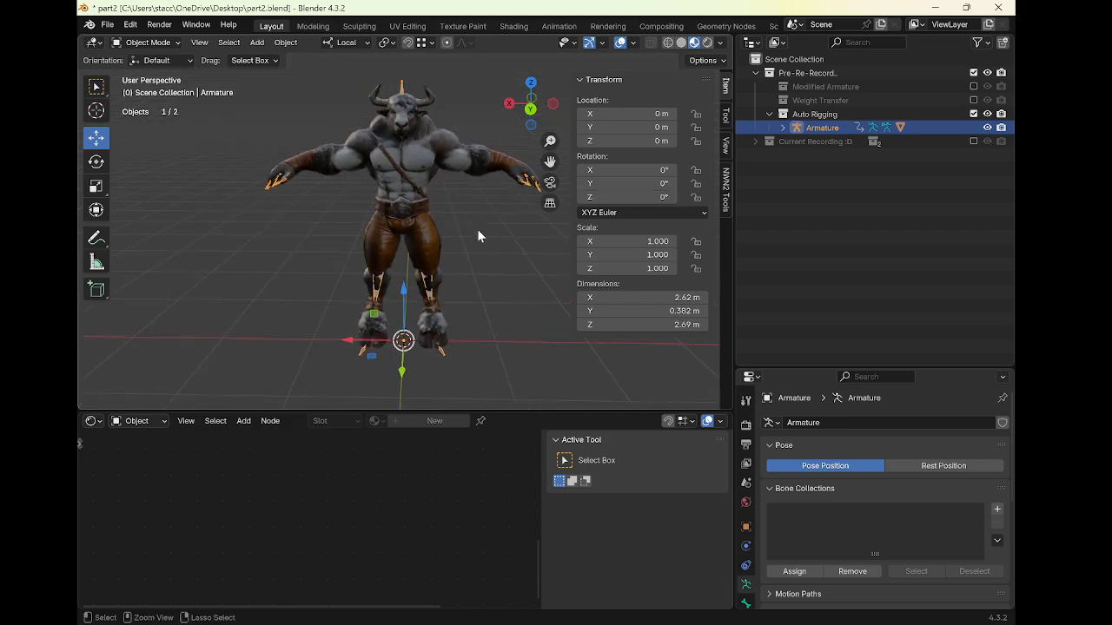
Select the body mesh, then collapse and exclude the Auto Rigging collection
key(ctrl+Tab)
key(ctrl+Tab)
click(423, 165)
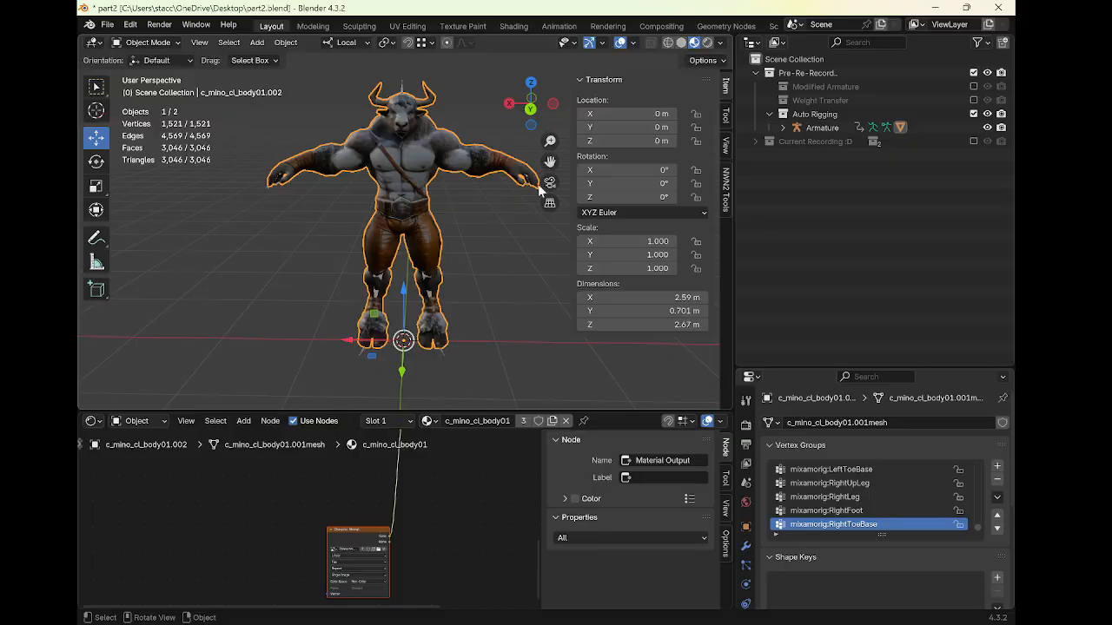
click(768, 114)
click(973, 113)
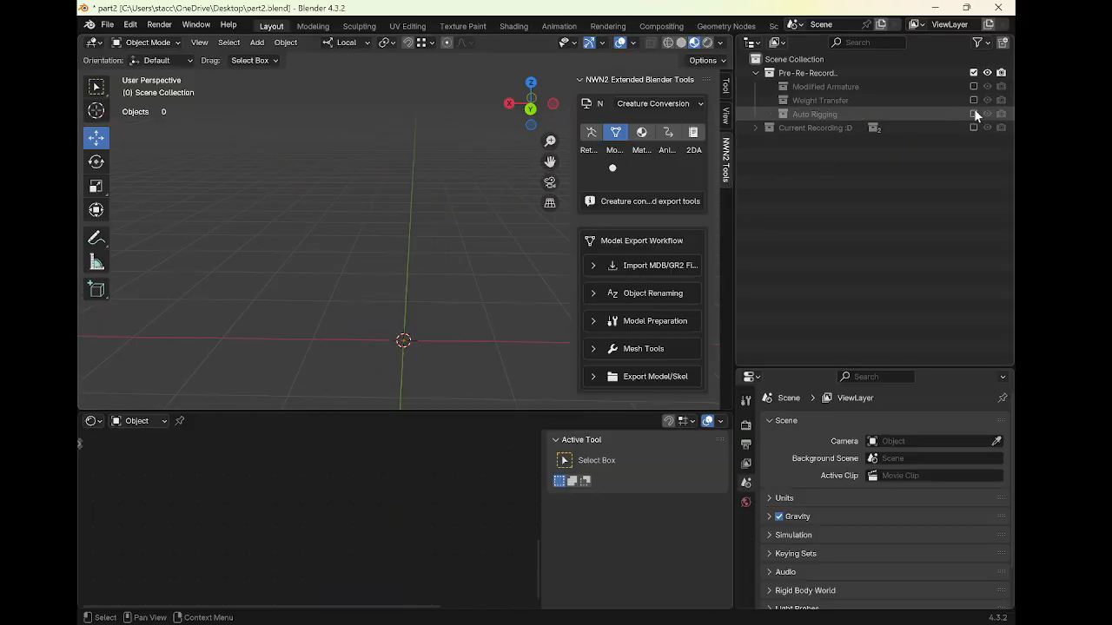
Include the Weight Transfer collection and expand its c_dogleg_skel.002 skeleton hierarchy
click(973, 100)
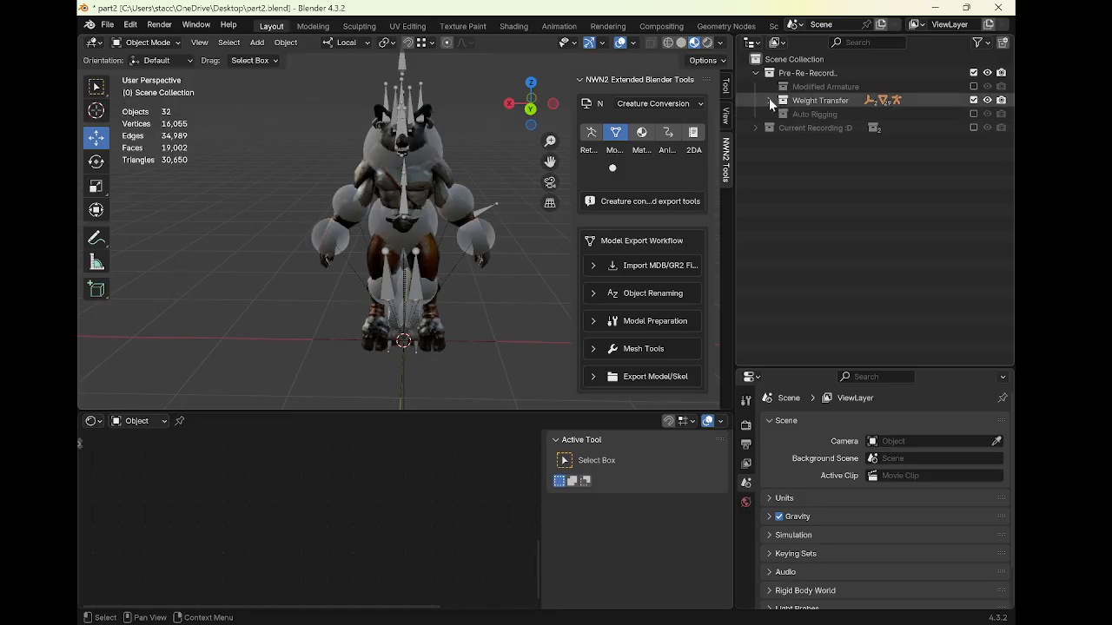
click(480, 211)
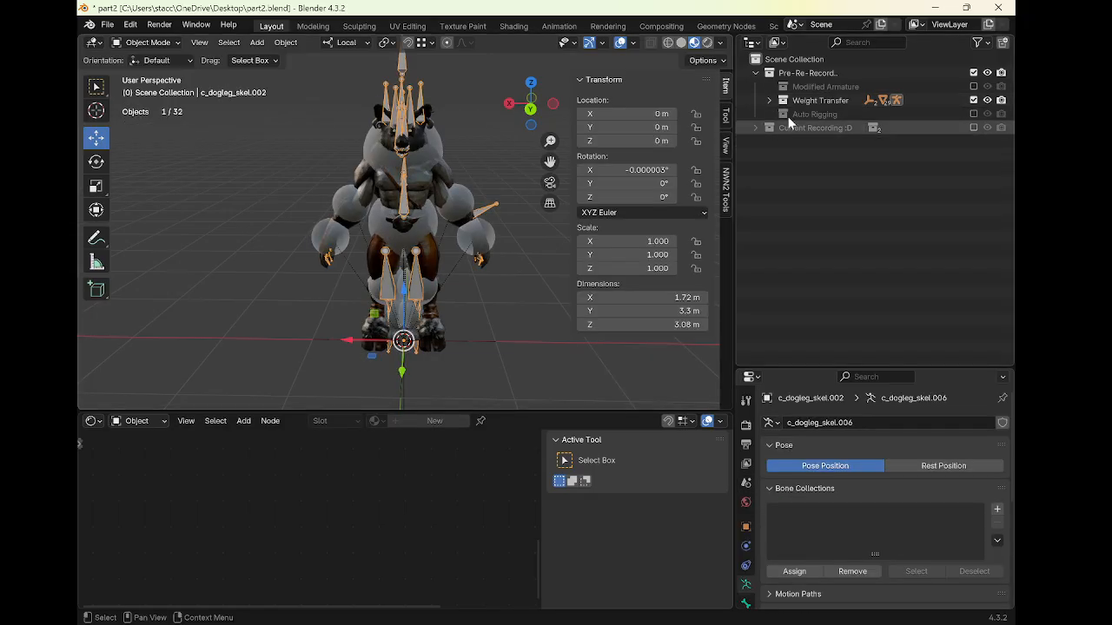
click(768, 100)
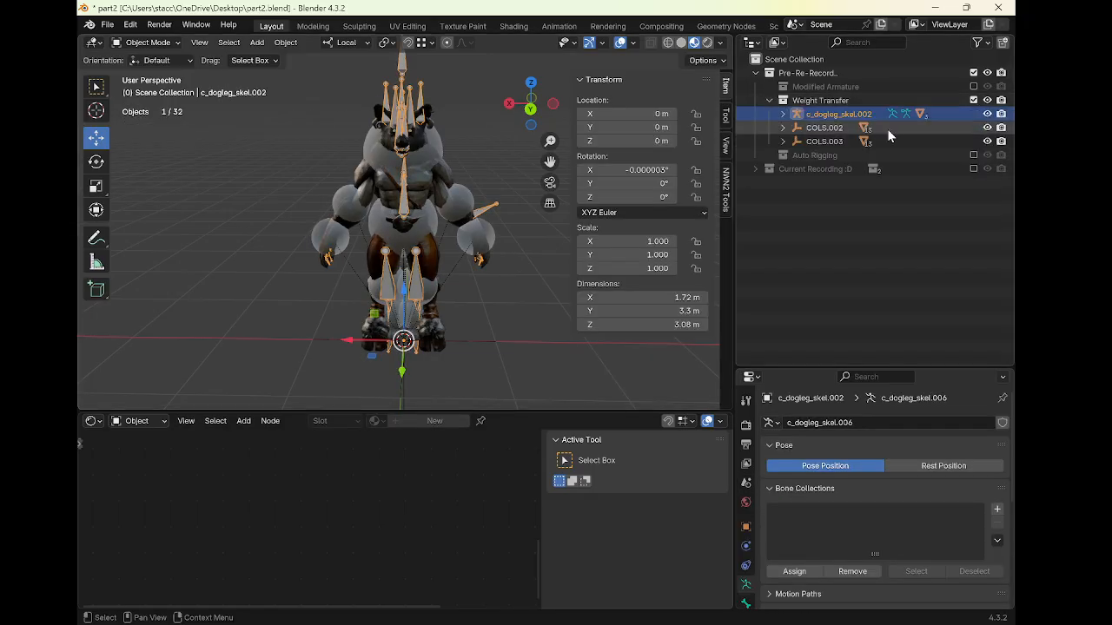
click(782, 113)
Hide the C_Gnoll_Head01 and C_Gnoll_CH_Body01 meshes and the skeleton
click(987, 168)
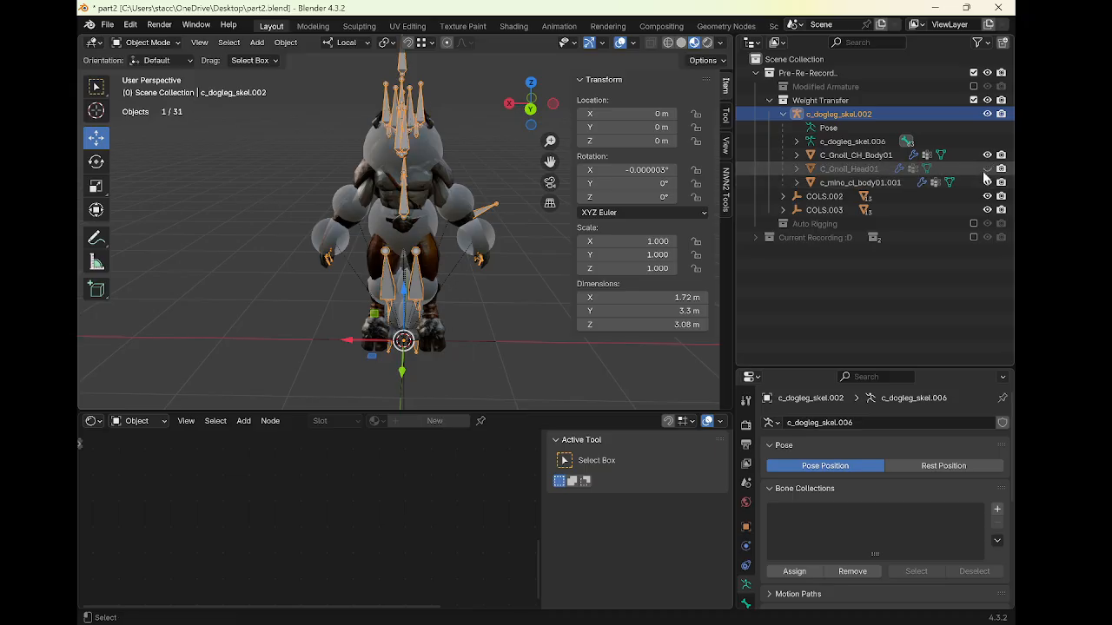
click(987, 155)
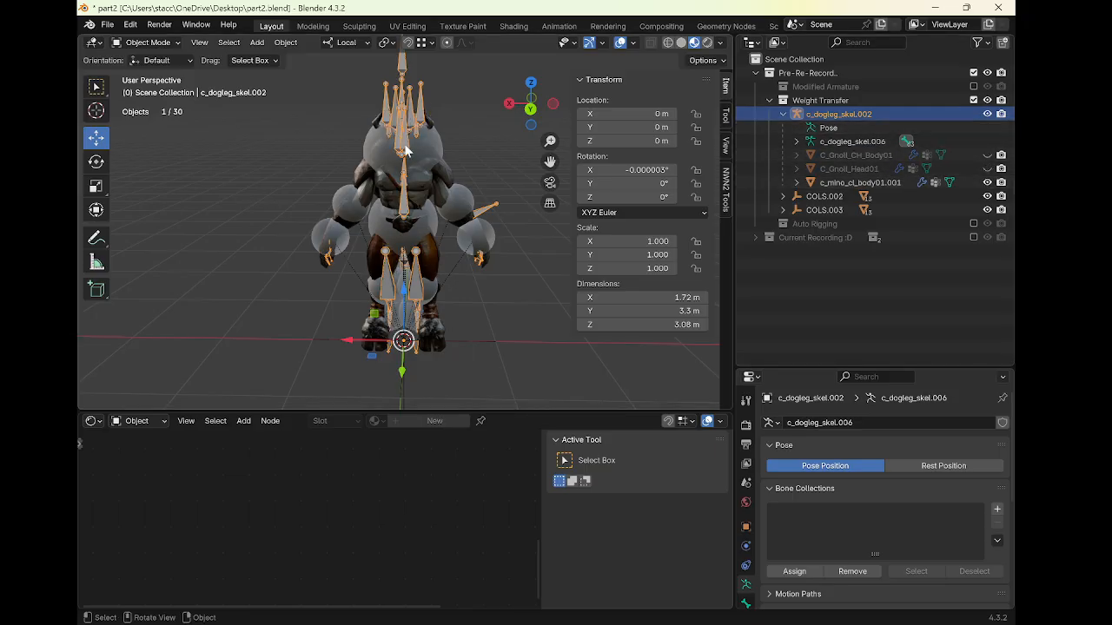
key(h)
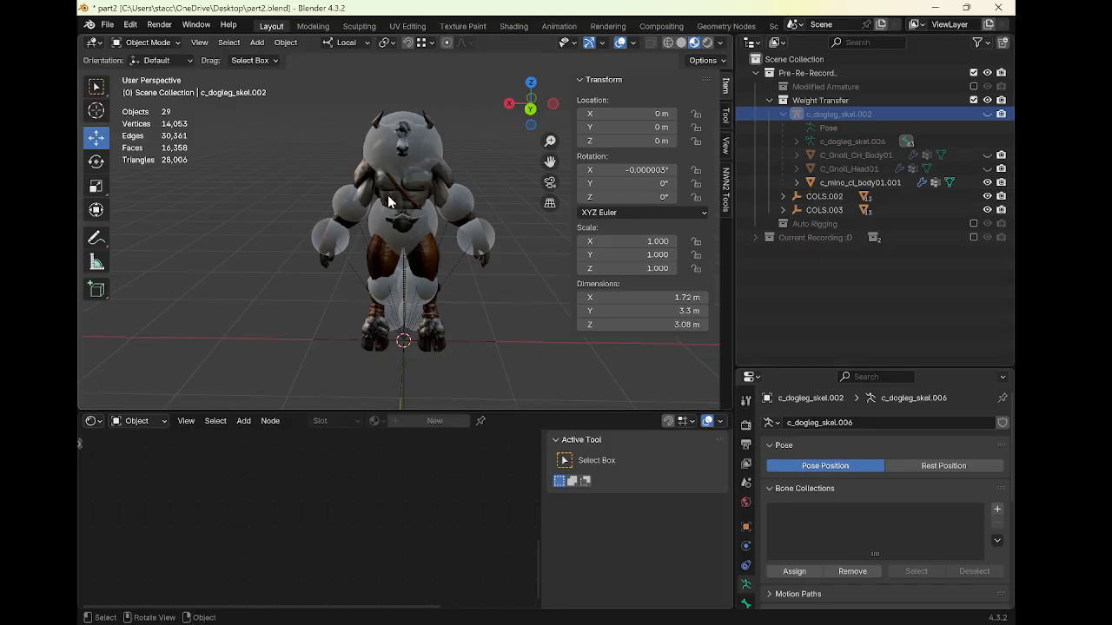
Inspect the collision spheres and body mesh, then unhide and select the c_dogleg_skel.002 skeleton
middle_drag(389, 201, 316, 157)
click(467, 130)
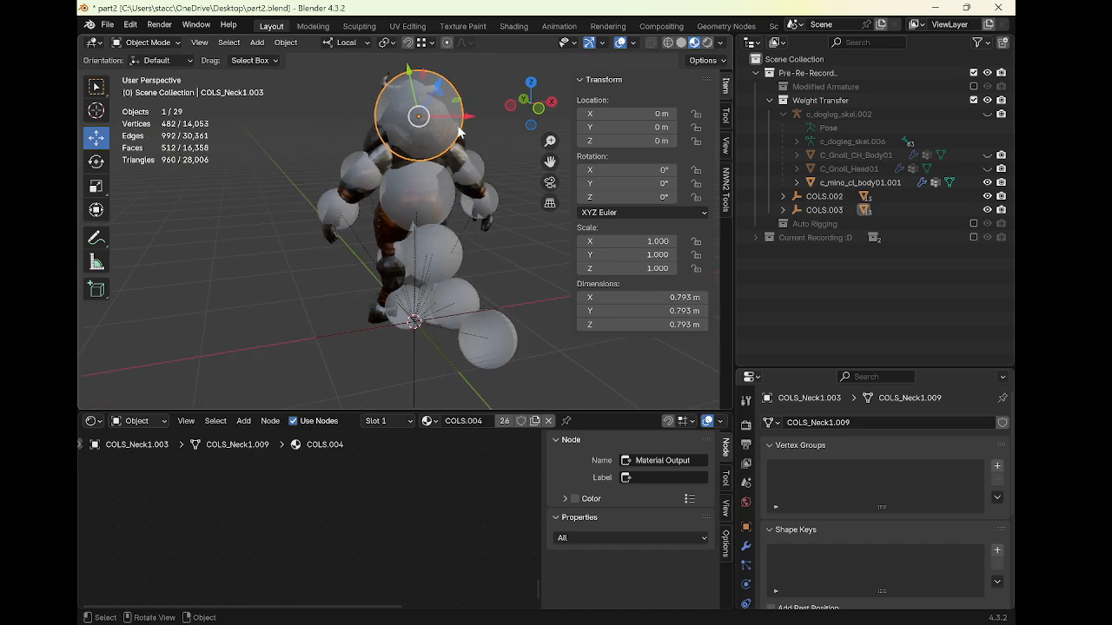
middle_drag(460, 130, 430, 183)
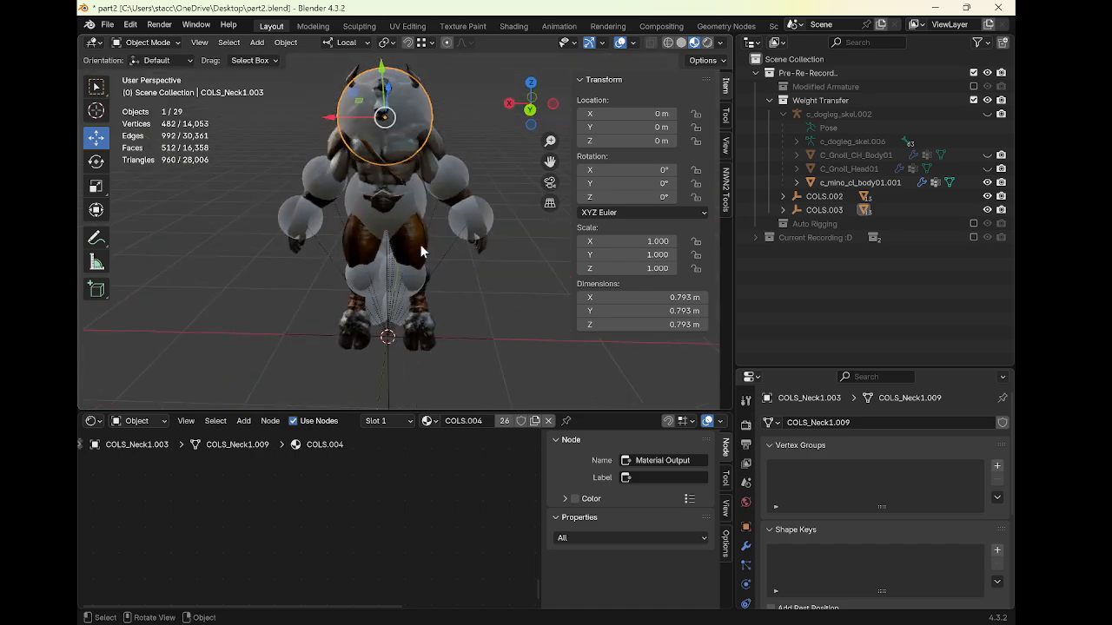
middle_drag(421, 251, 441, 231)
click(437, 171)
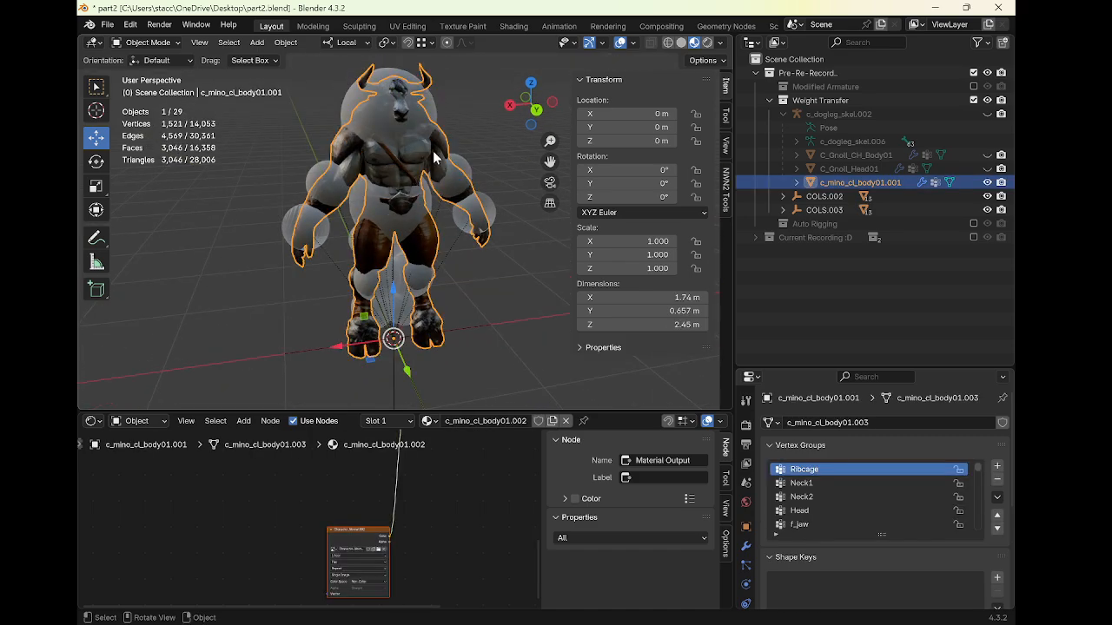
click(987, 115)
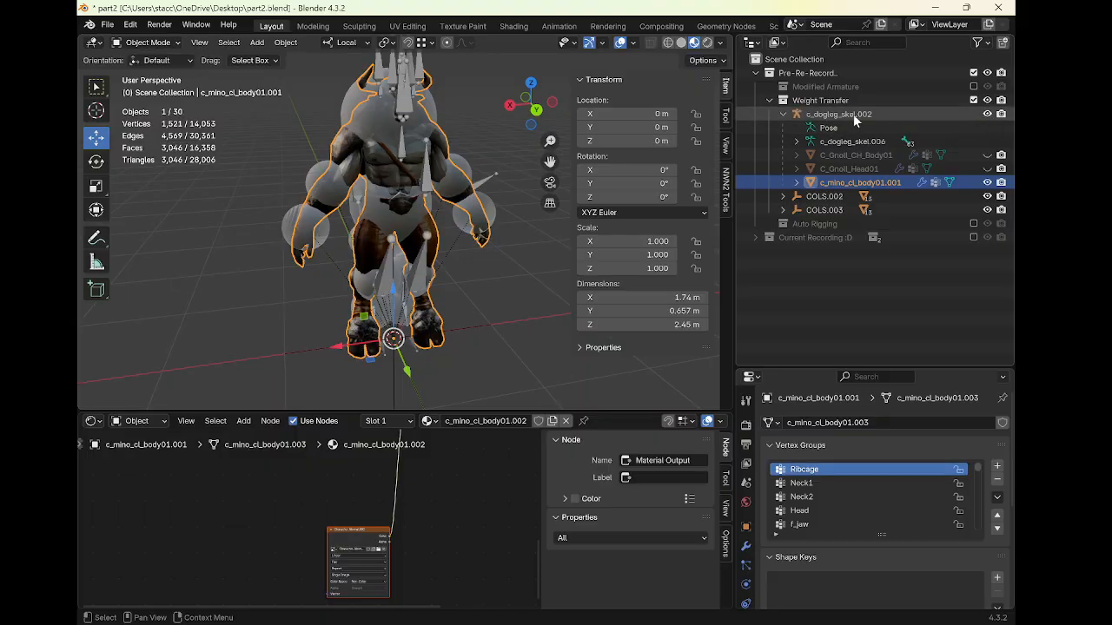
click(853, 114)
Enter Pose Mode and rotate the LArm010 bone about -70.9°
middle_drag(514, 194, 462, 204)
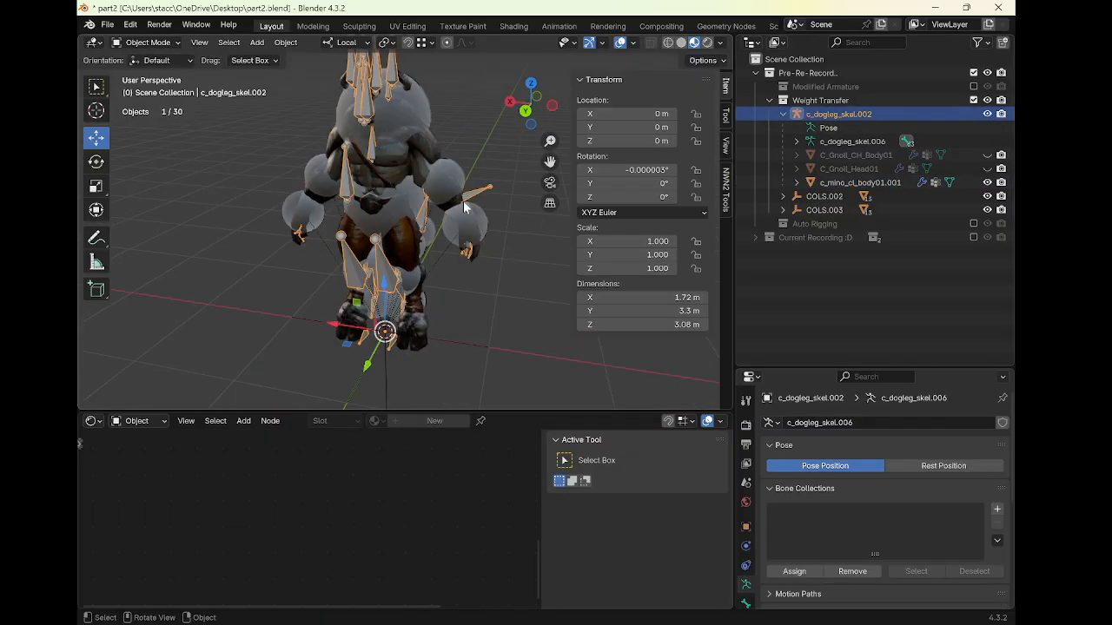
key(ctrl+Tab)
key(r)
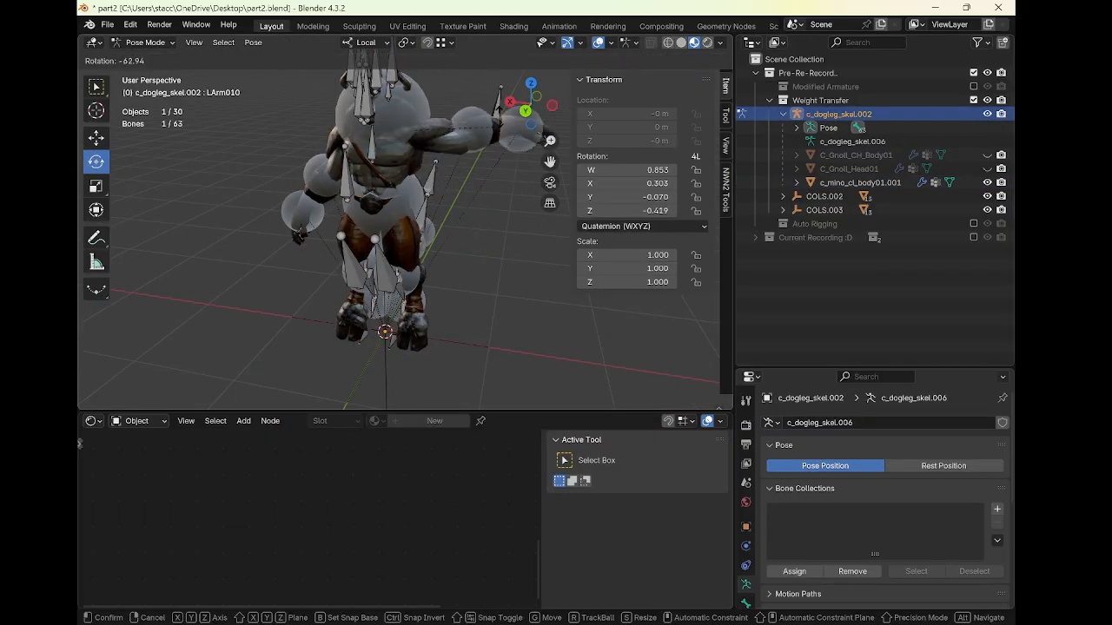
click(508, 139)
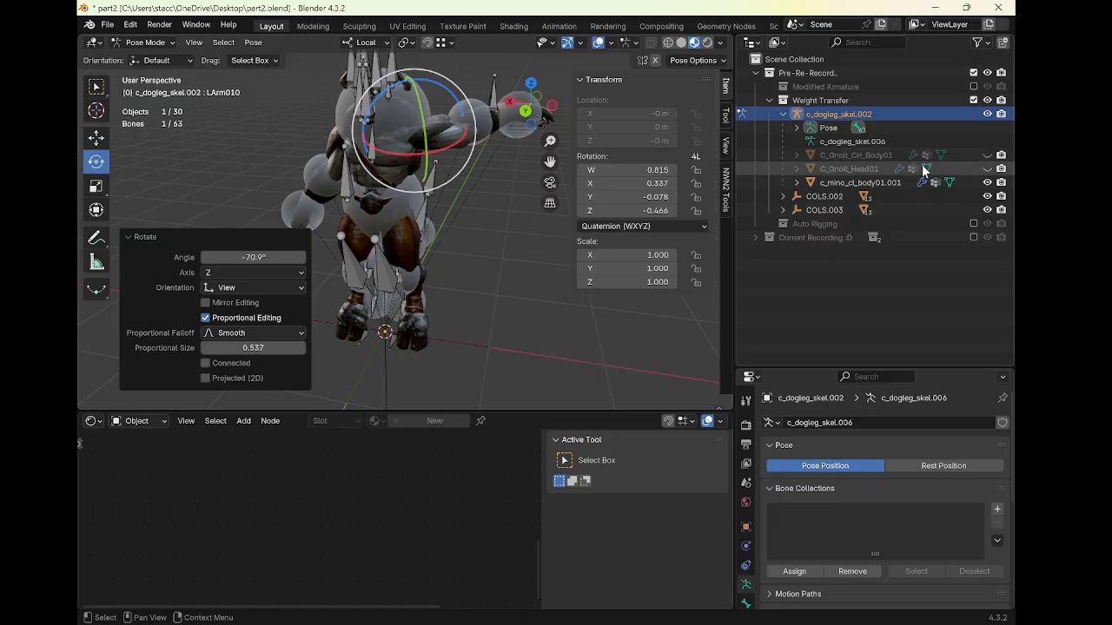
Hide the COLS.002 and COLS.003 collision objects
shift+click(988, 198)
shift+click(988, 211)
middle_drag(359, 198, 395, 202)
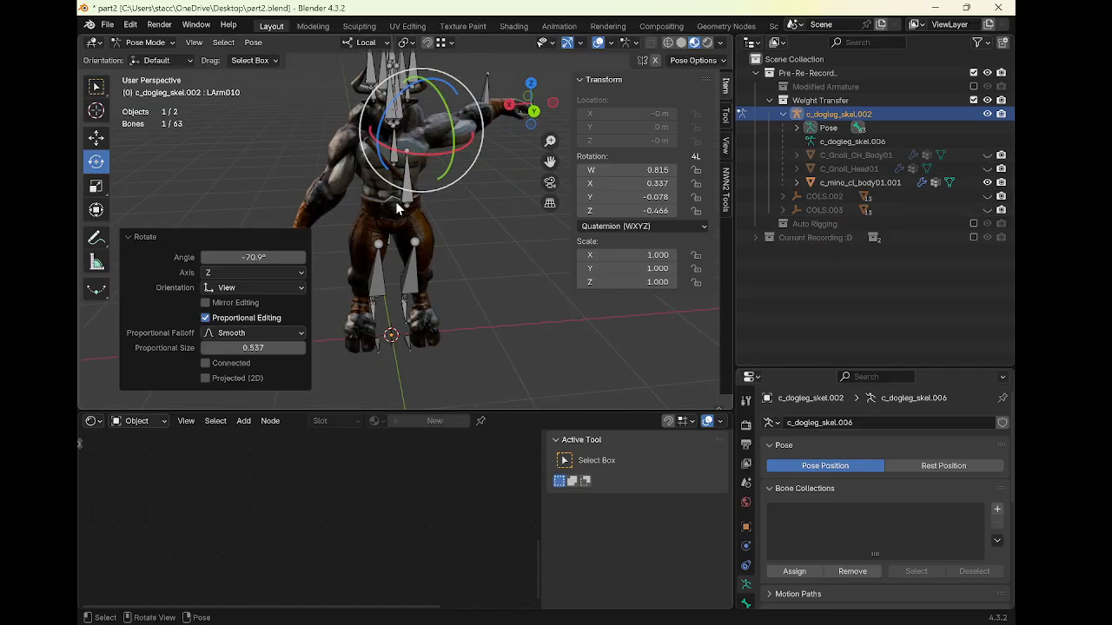
Select the RArm110 bone and rotate it about 28° to test the arm's skinning, then rotate another arm bone
click(329, 88)
key(r)
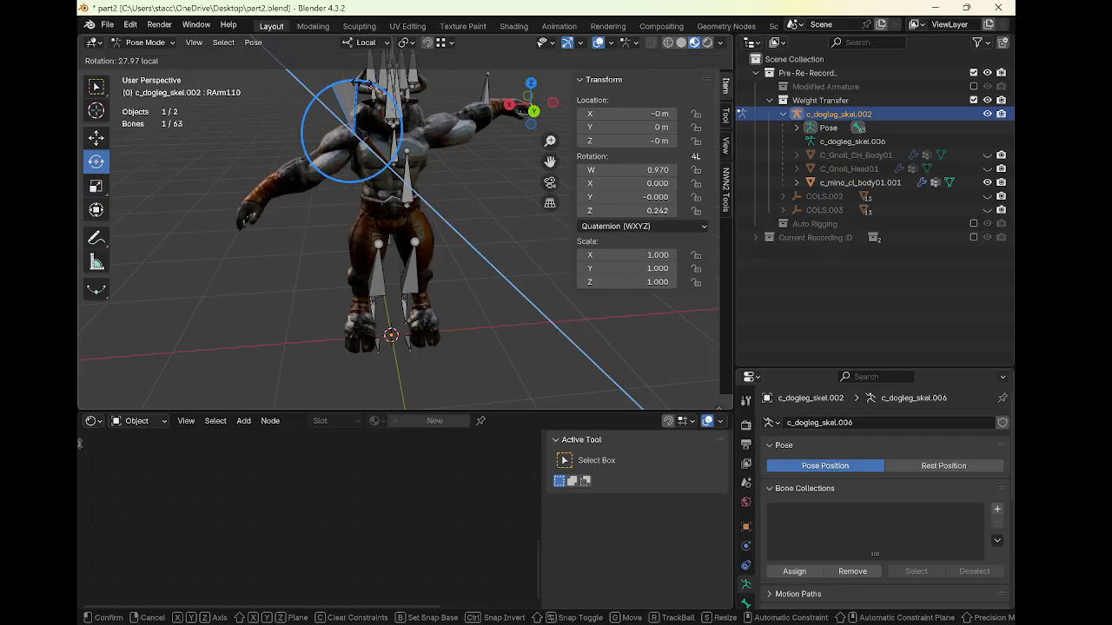
drag(375, 87, 380, 91)
middle_drag(497, 223, 502, 265)
click(407, 222)
key(r)
click(458, 208)
click(367, 227)
Cancel the pending rotation, select the RLeg1 bone and rotate it 27.7°
key(r)
right_click(488, 261)
click(384, 232)
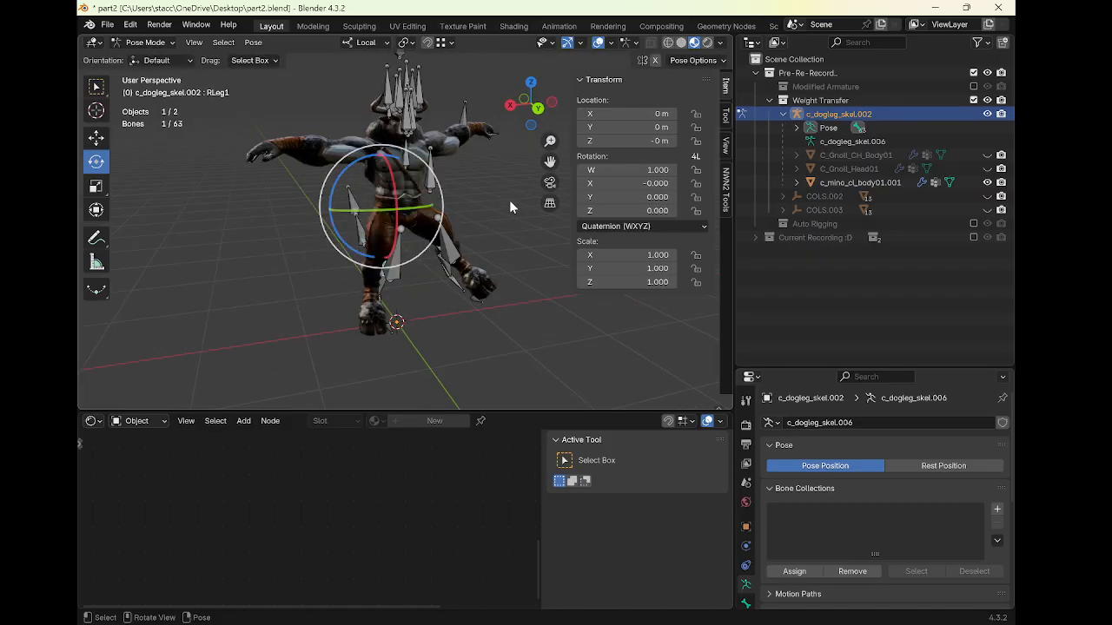
middle_drag(509, 200, 500, 173)
key(r)
click(474, 233)
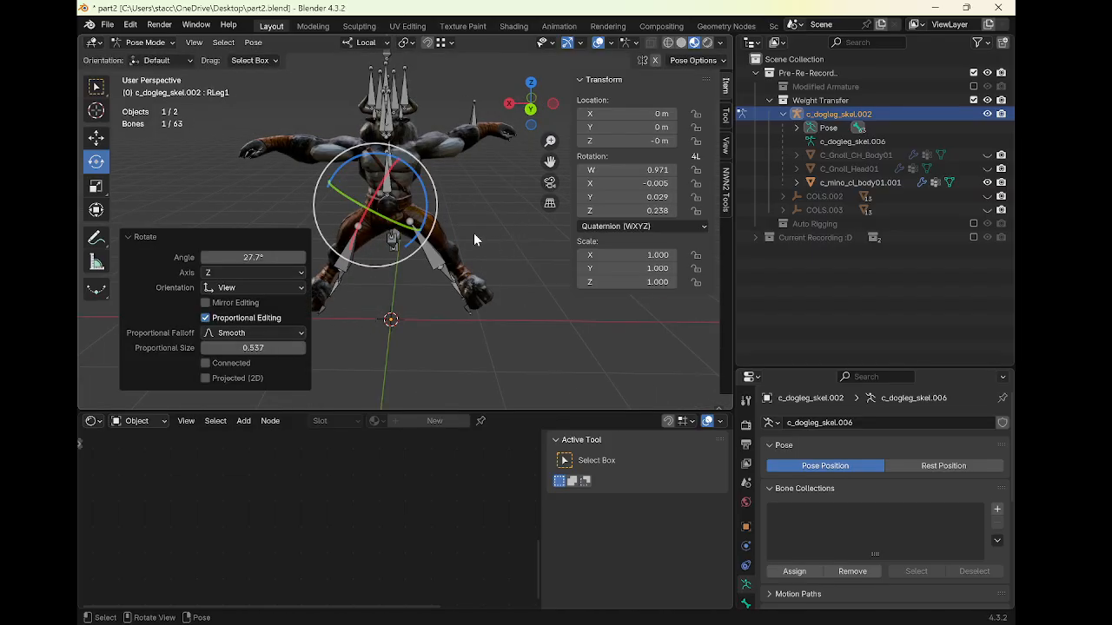
middle_drag(473, 233, 408, 260)
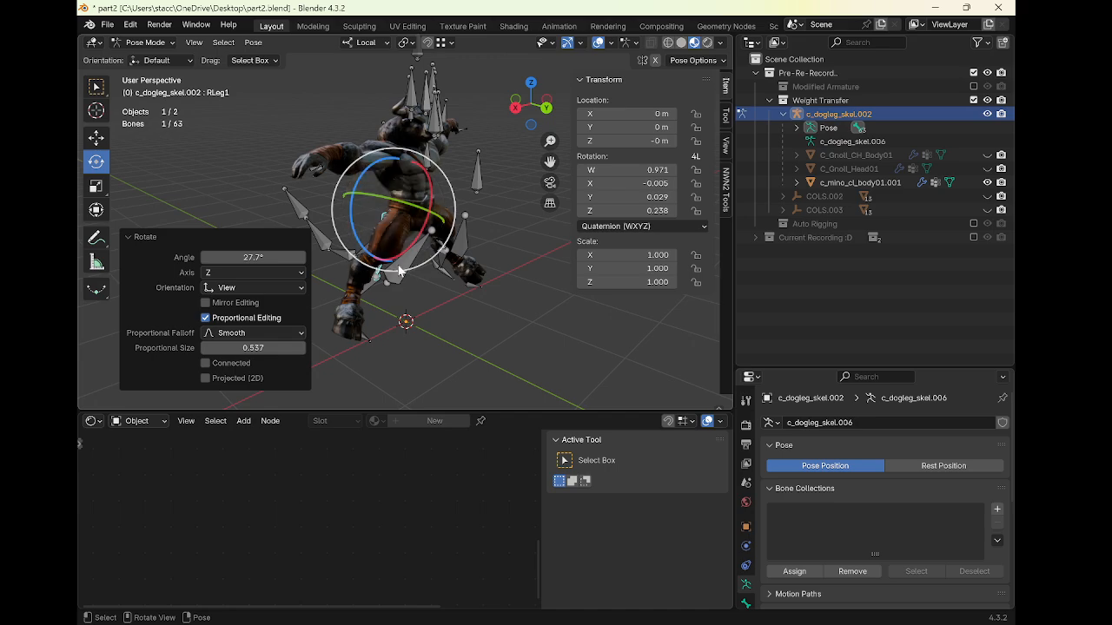
Select the ap_eye_right bone and orbit around the posed model to inspect the mesh deformation
middle_drag(397, 150, 450, 236)
click(428, 159)
click(510, 160)
click(466, 152)
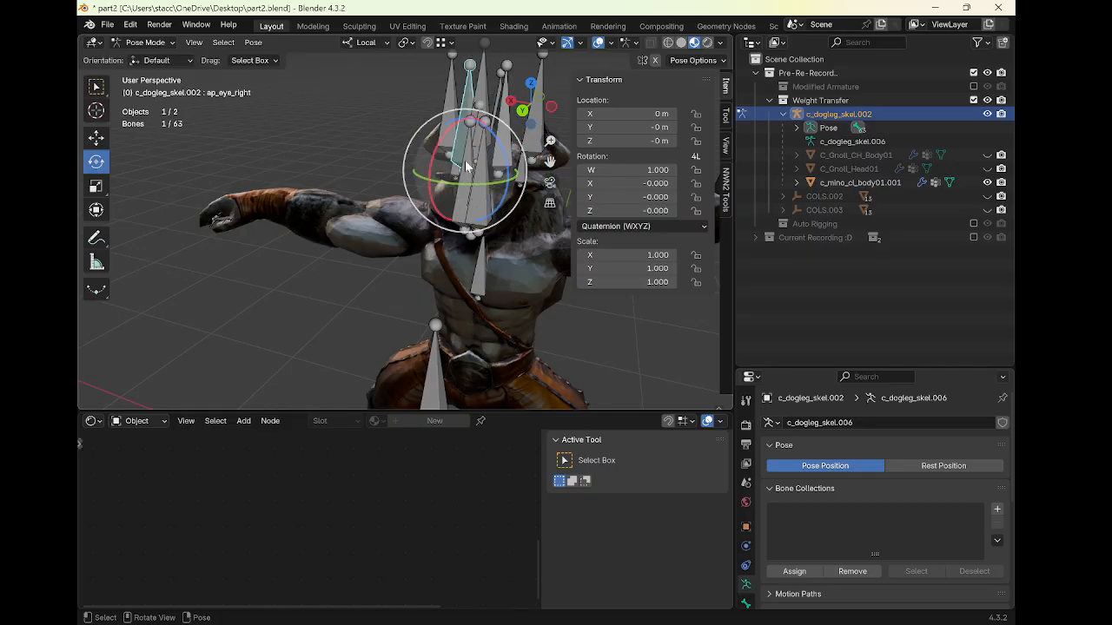
shift+middle_drag(509, 212, 477, 180)
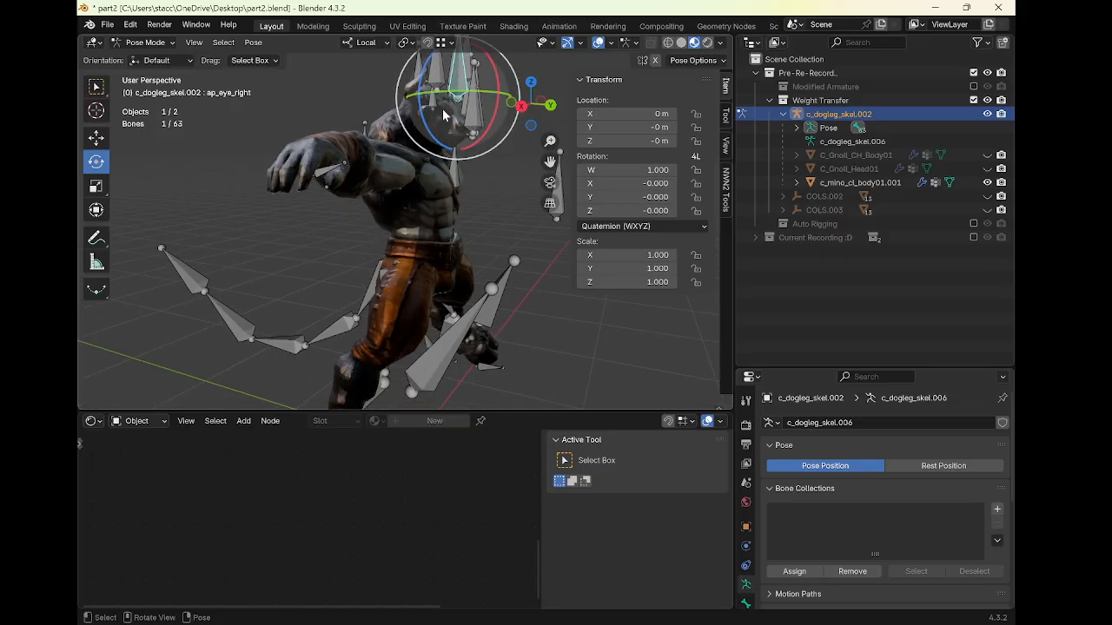
middle_drag(412, 205, 373, 228)
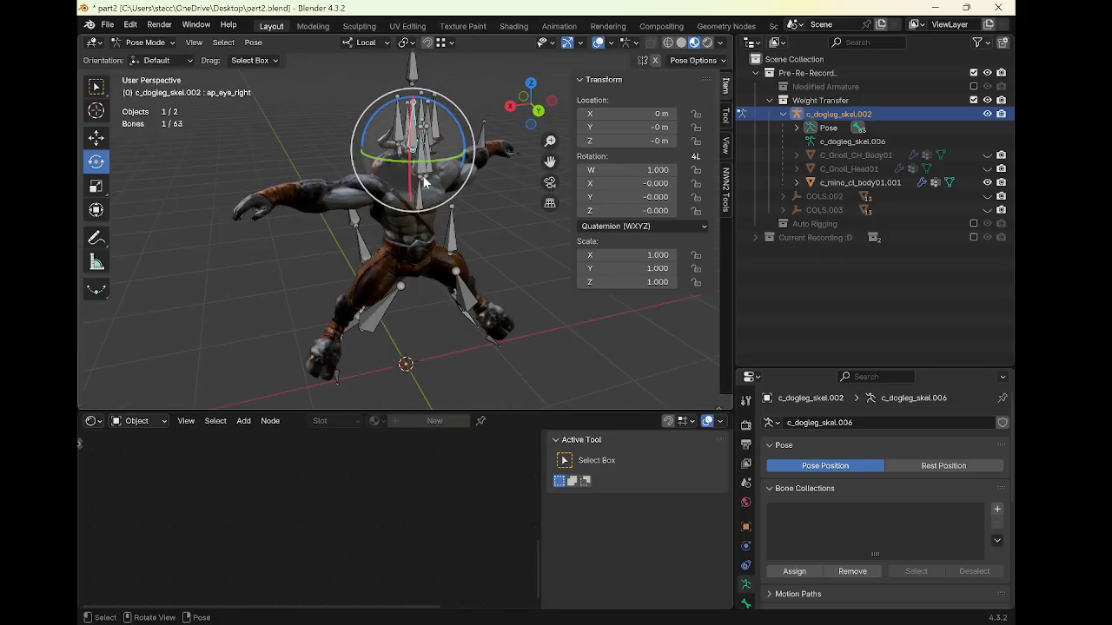
middle_drag(425, 181, 321, 187)
Leave Pose Mode and rename the armature object to c_dogleg_skel01
key(ctrl+Tab)
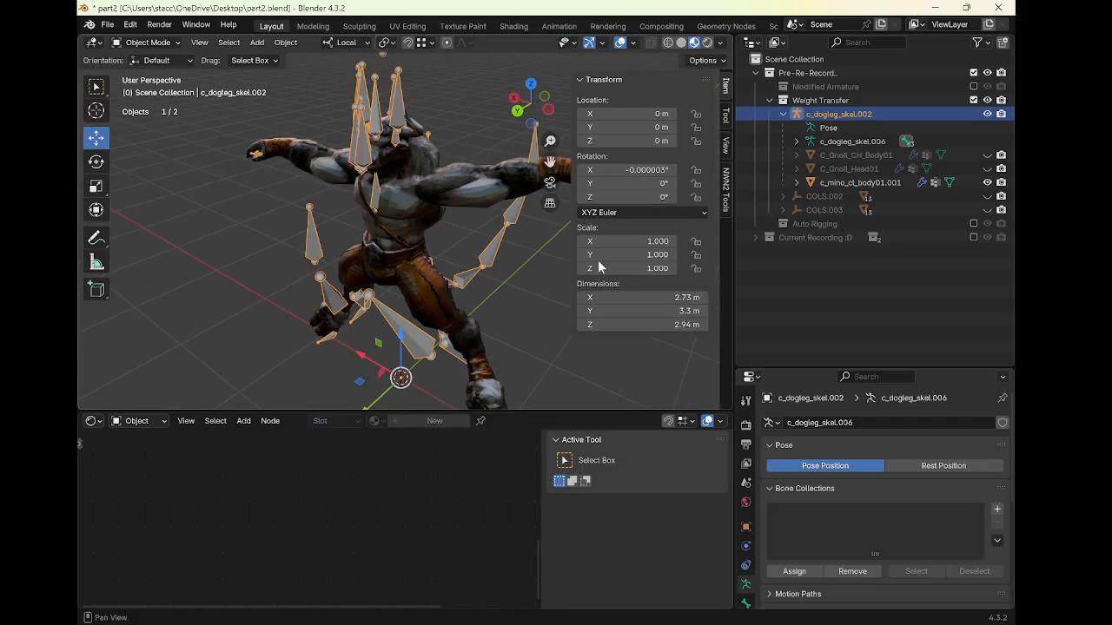
double_click(860, 115)
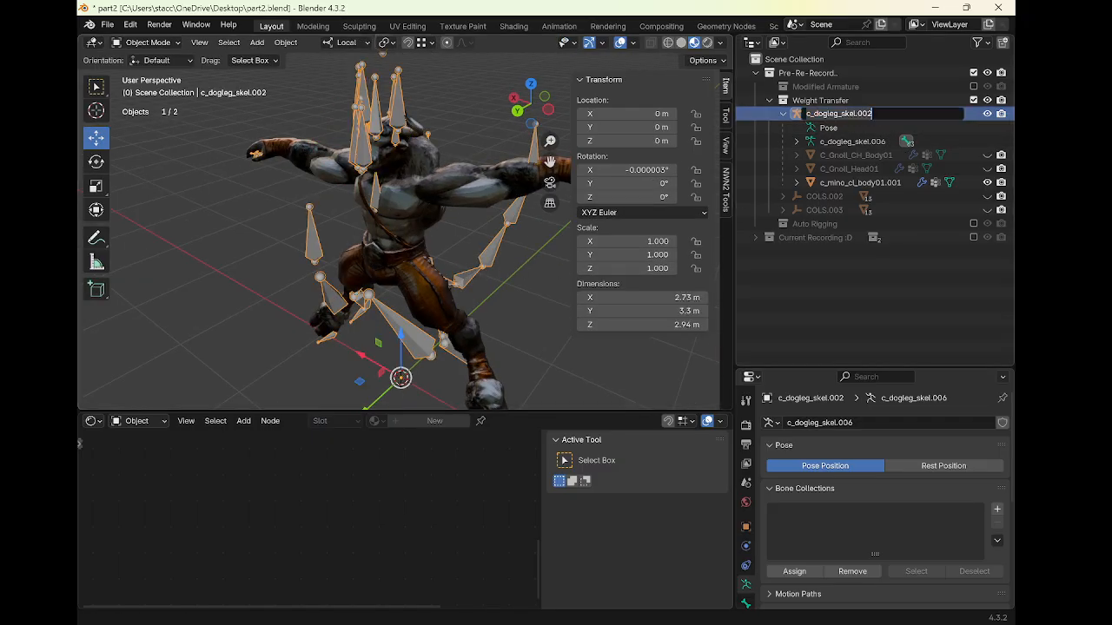
key(Return)
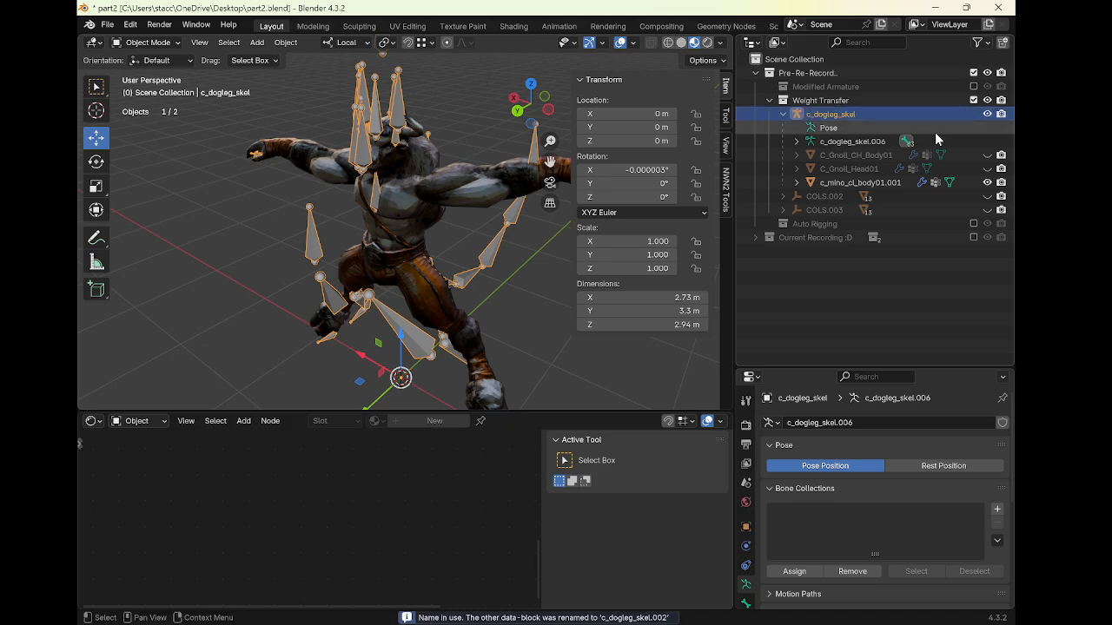
double_click(860, 116)
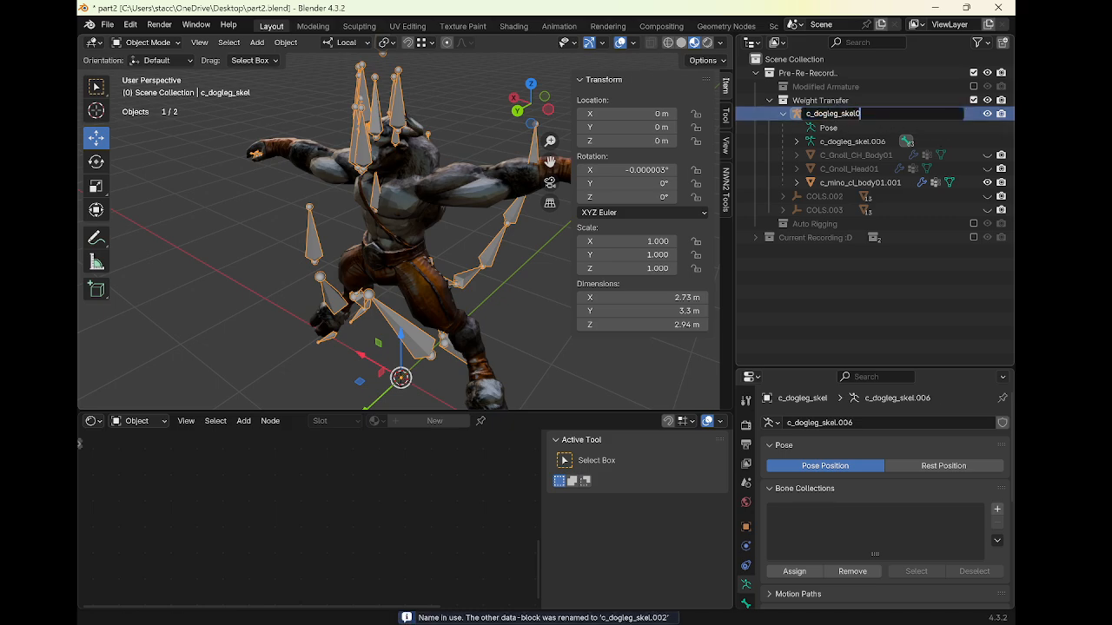
key(Return)
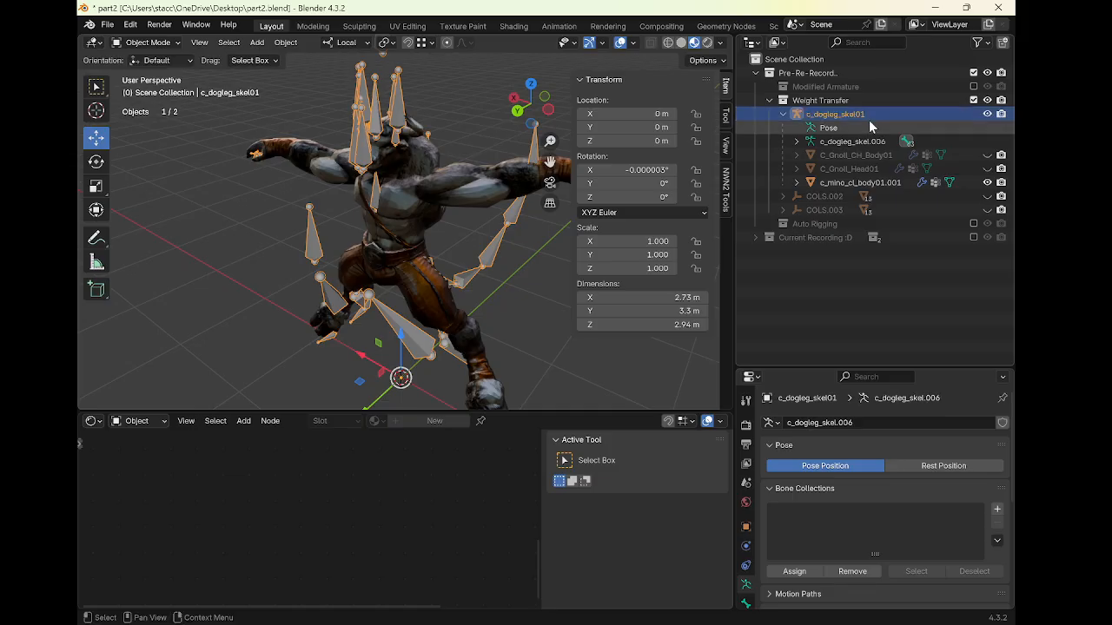
Copy the armature object's name and rename its armature data to c_dogleg_skel01
double_click(811, 117)
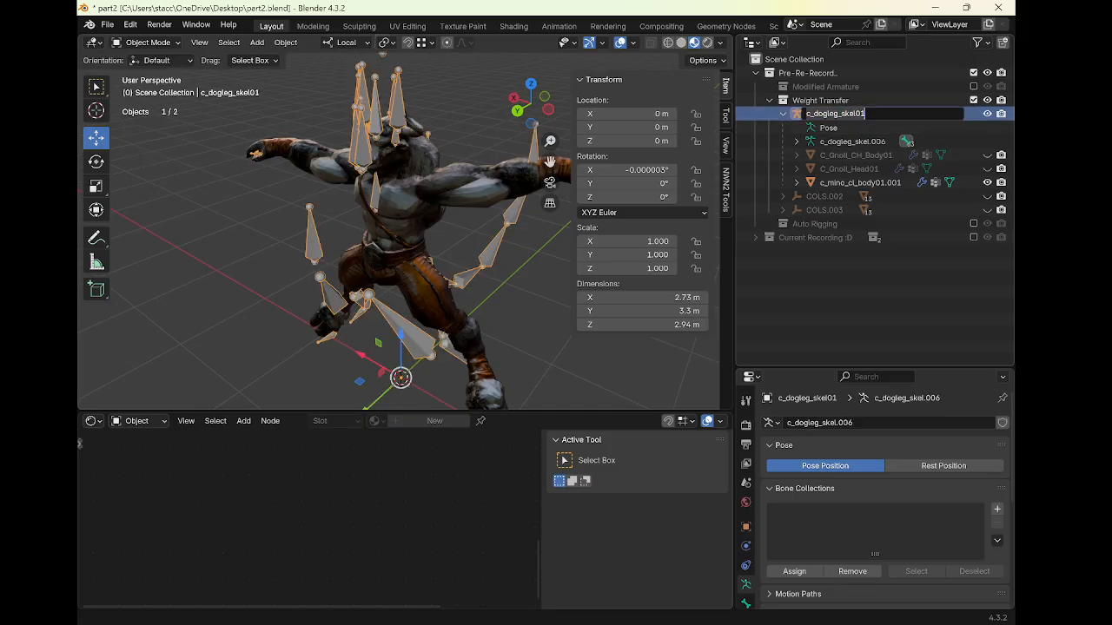
click(842, 219)
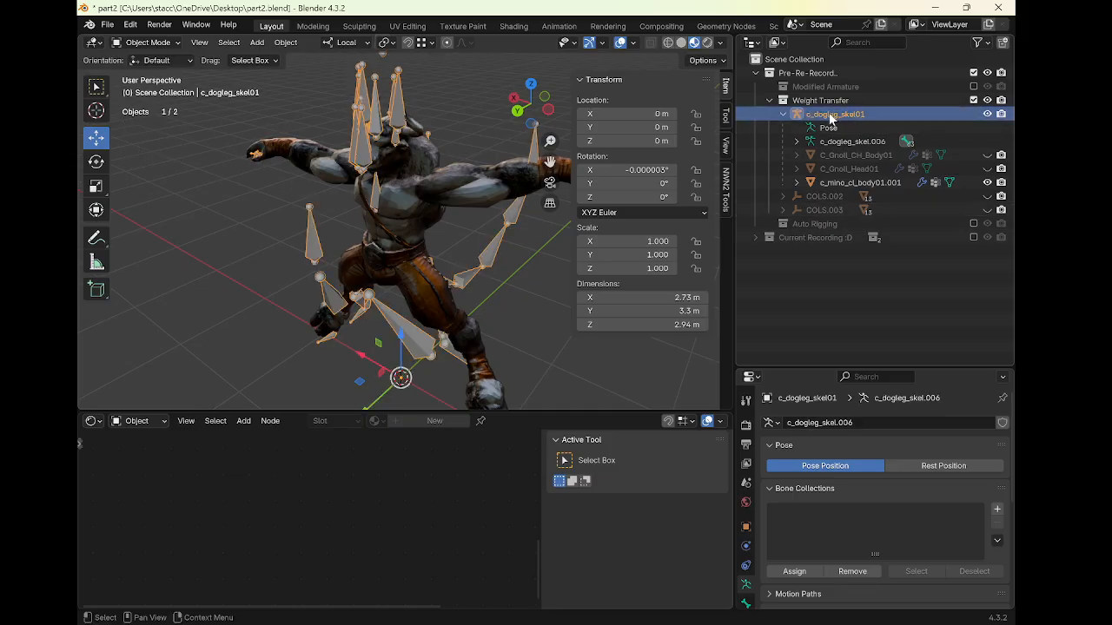
double_click(851, 141)
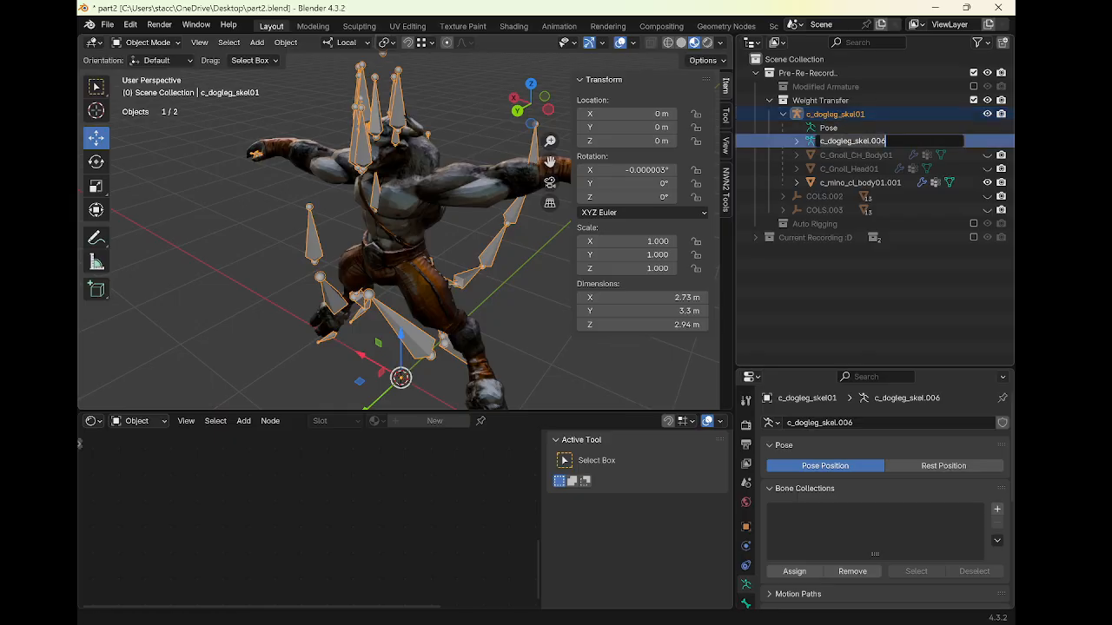
text(c_dogleg_skel01)
click(832, 214)
click(796, 142)
click(847, 155)
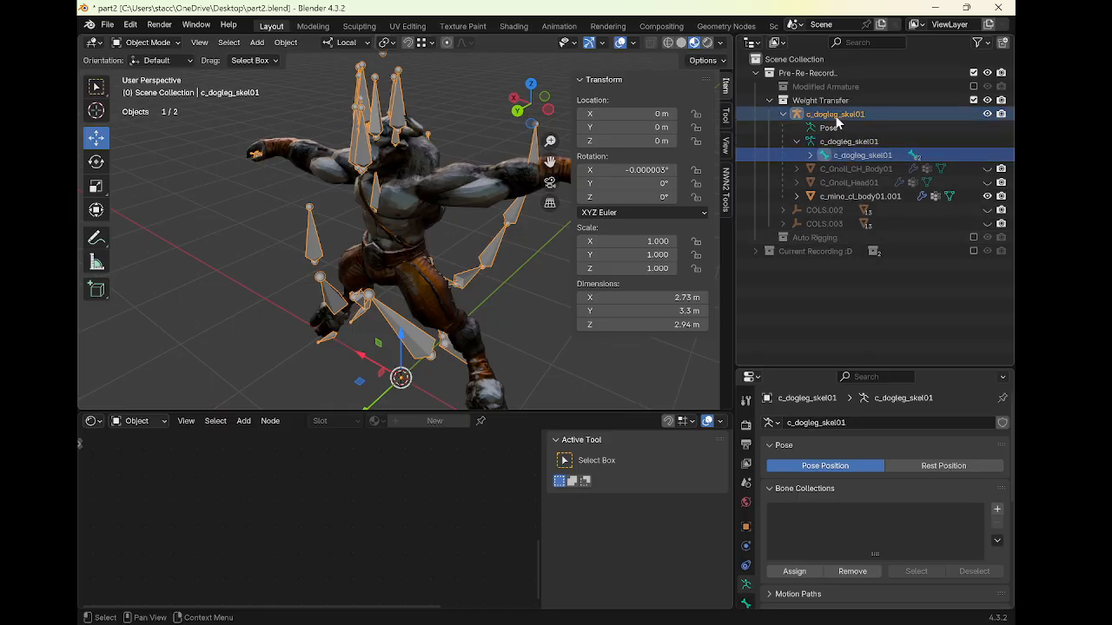
Select the minotaur body mesh and rename the object to c_mino_Head01
middle_drag(408, 199, 452, 200)
click(446, 180)
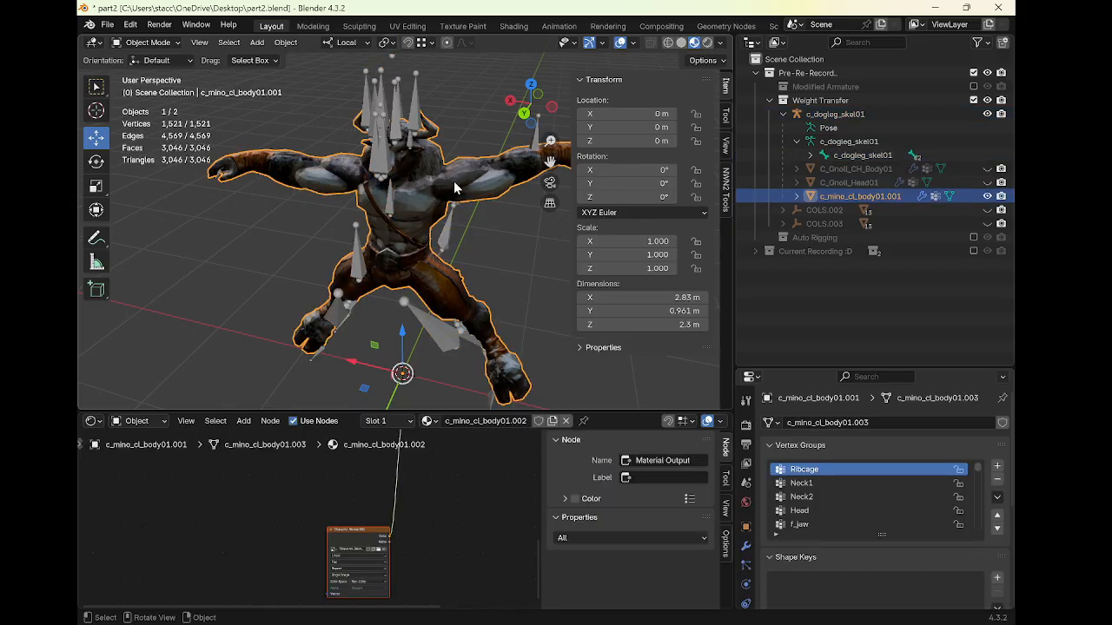
double_click(867, 196)
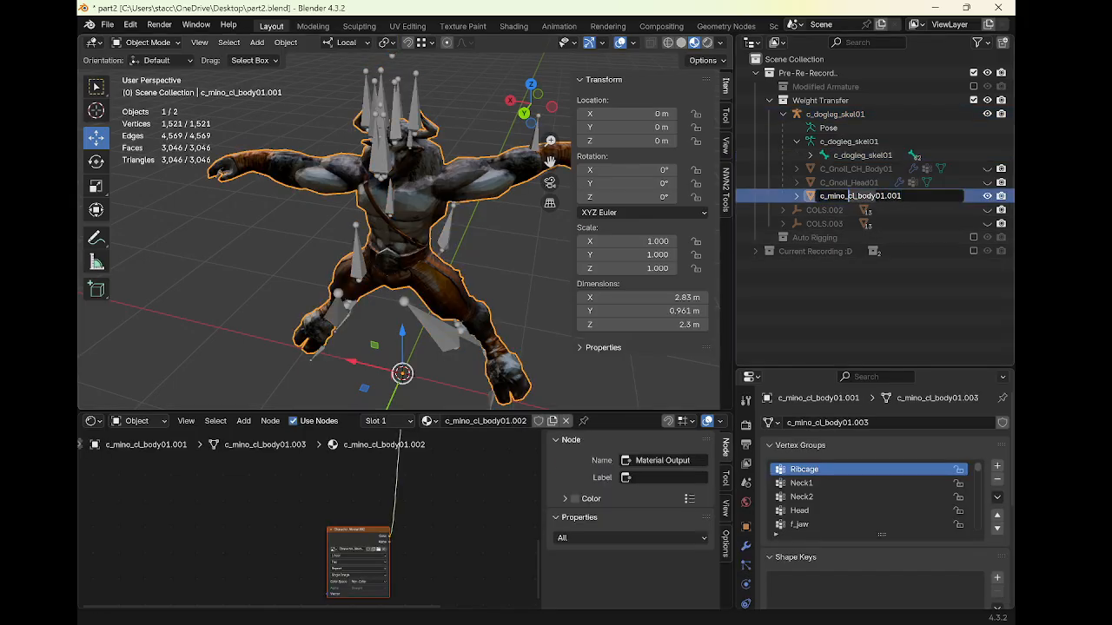
key(Return)
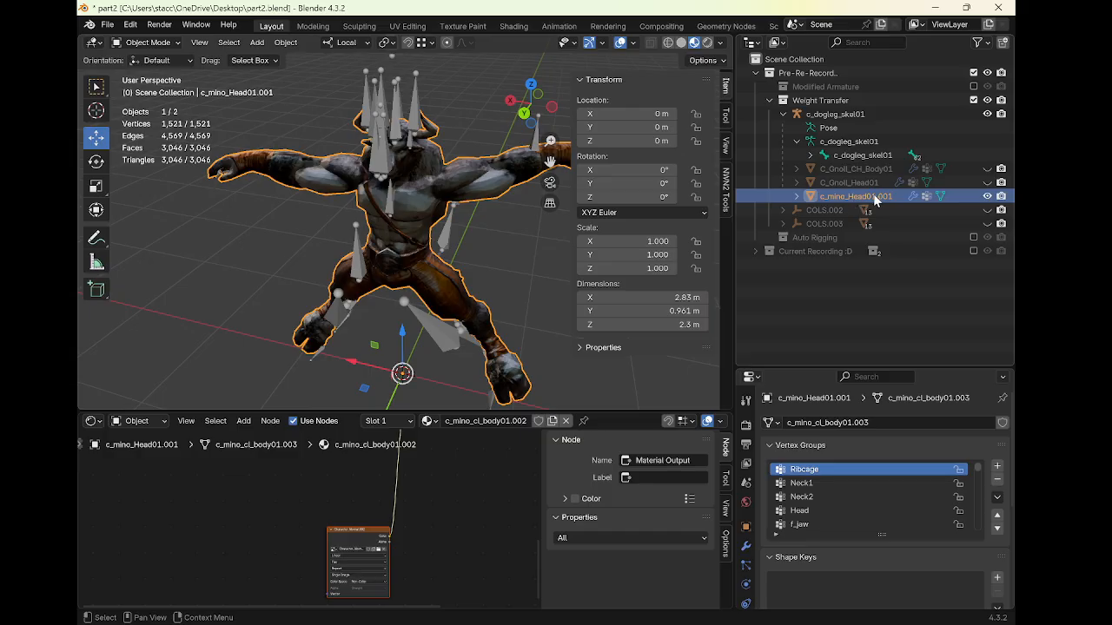
double_click(876, 197)
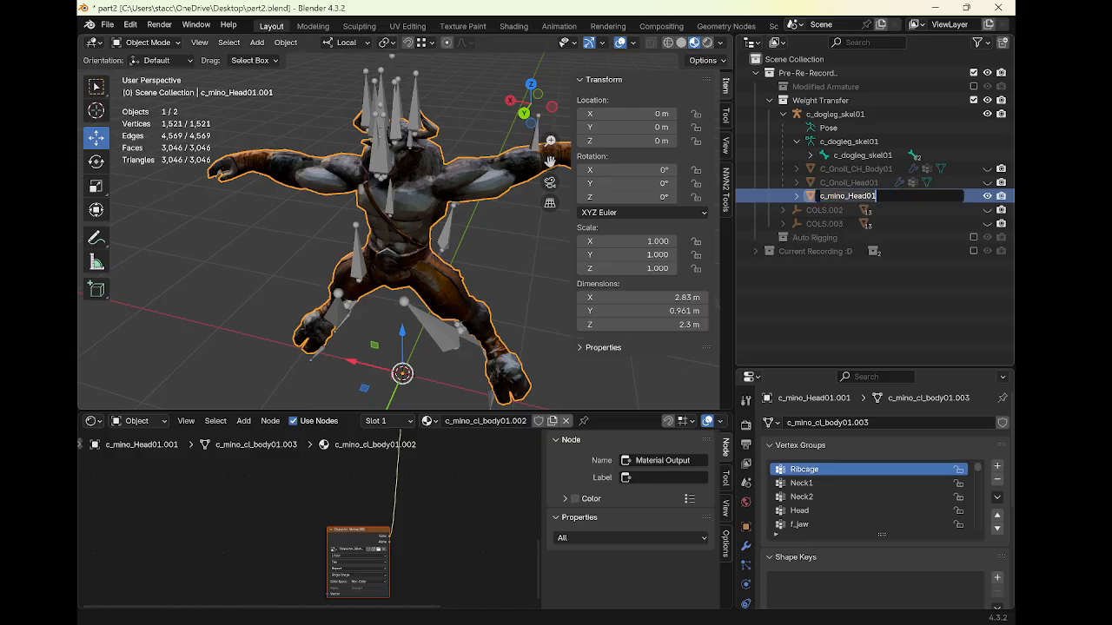
key(Return)
Expand the c_mino_Head01 object and rename its mesh data to c_mino_Head01
click(797, 197)
double_click(854, 211)
text(c_mino_Head01)
key(Return)
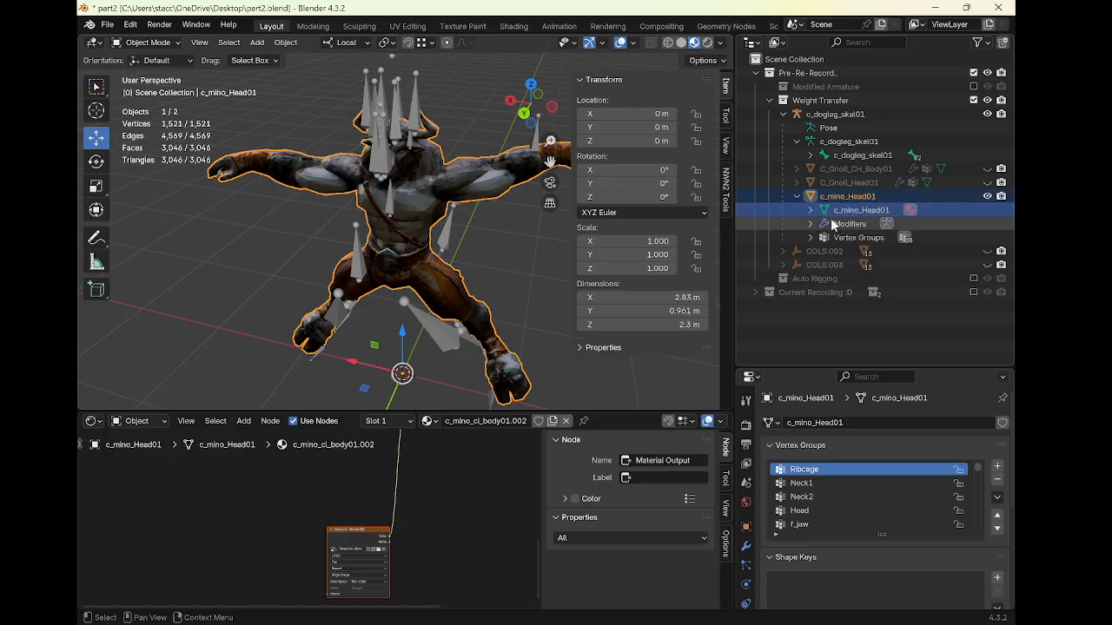
Expand the mesh data and rename its material to c_mino_Head01
click(810, 210)
double_click(864, 224)
text(c_mino_Head01)
key(Return)
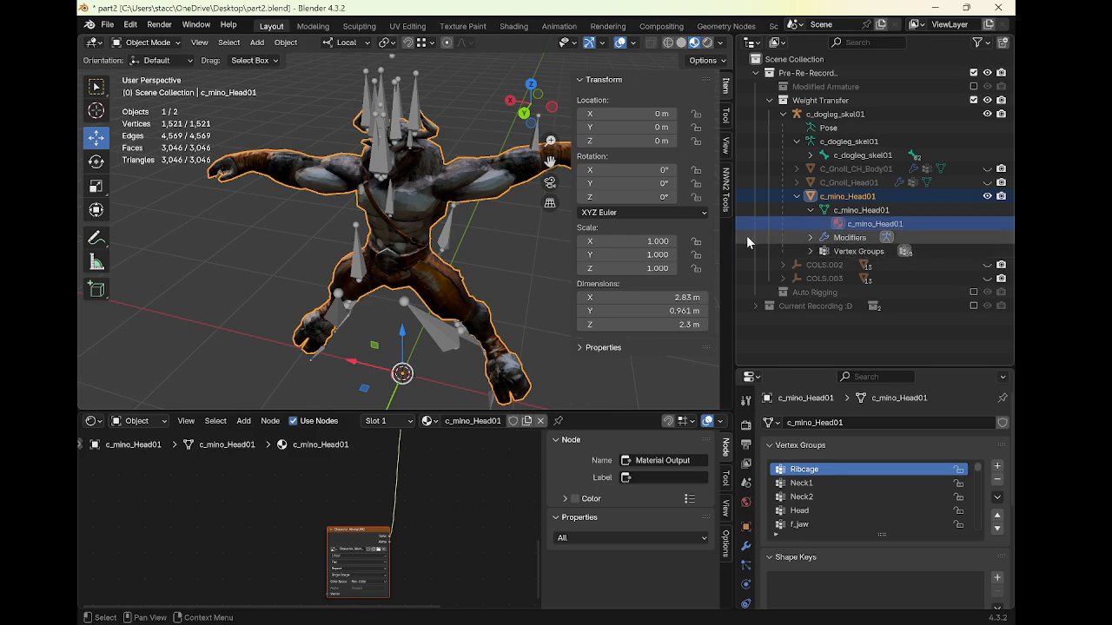
Select the c_dogleg_skel01 armature and switch it into Pose Mode, cancelling a trial bone move
middle_drag(418, 215, 395, 217)
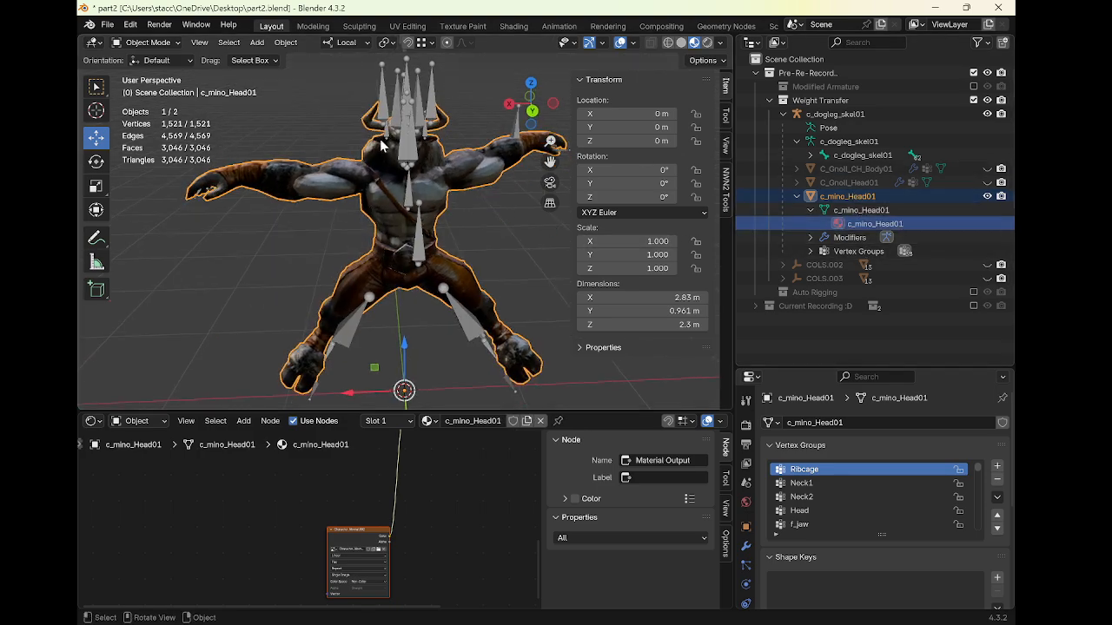
click(415, 151)
key(ctrl+Tab)
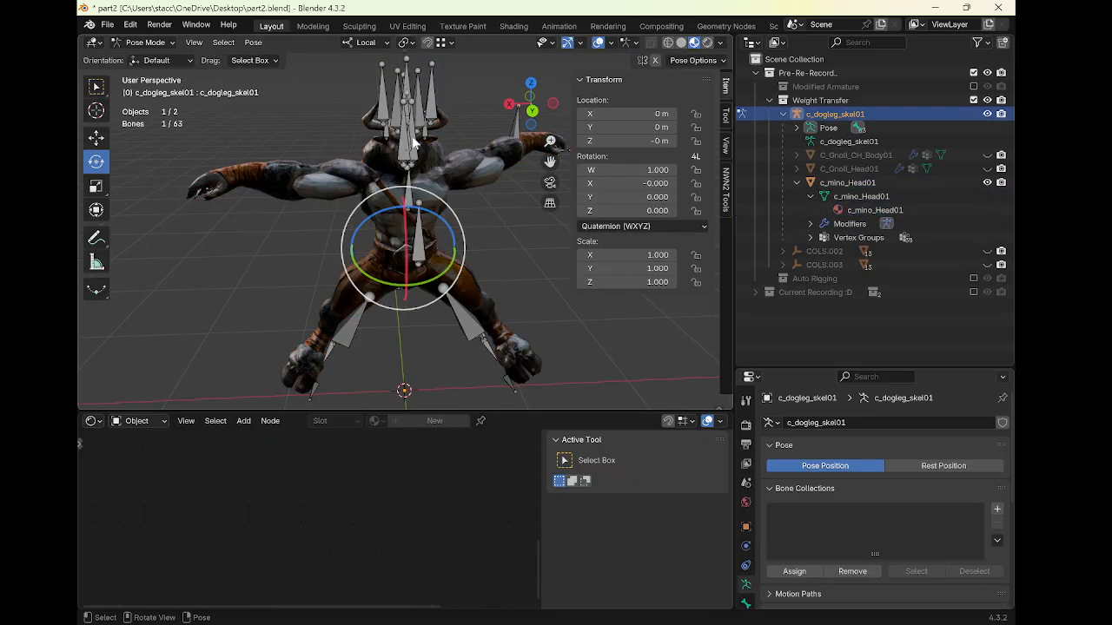
middle_drag(351, 137, 387, 224)
click(431, 111)
shift+click(420, 122)
key(g)
right_click(479, 126)
key(ctrl+Tab)
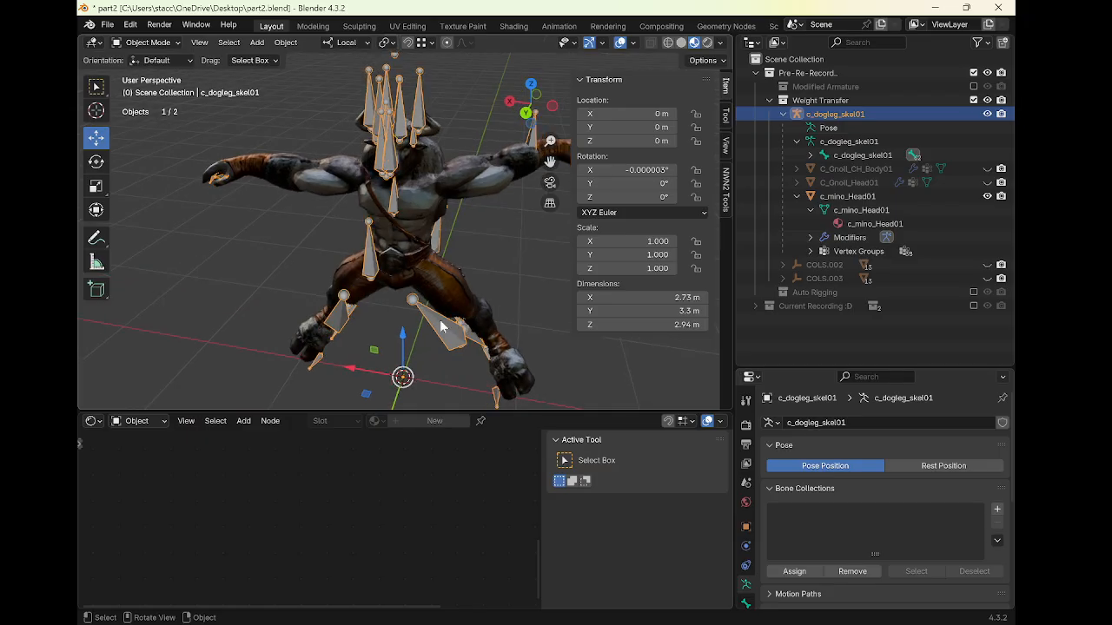
middle_drag(441, 326, 412, 228)
key(ctrl+Tab)
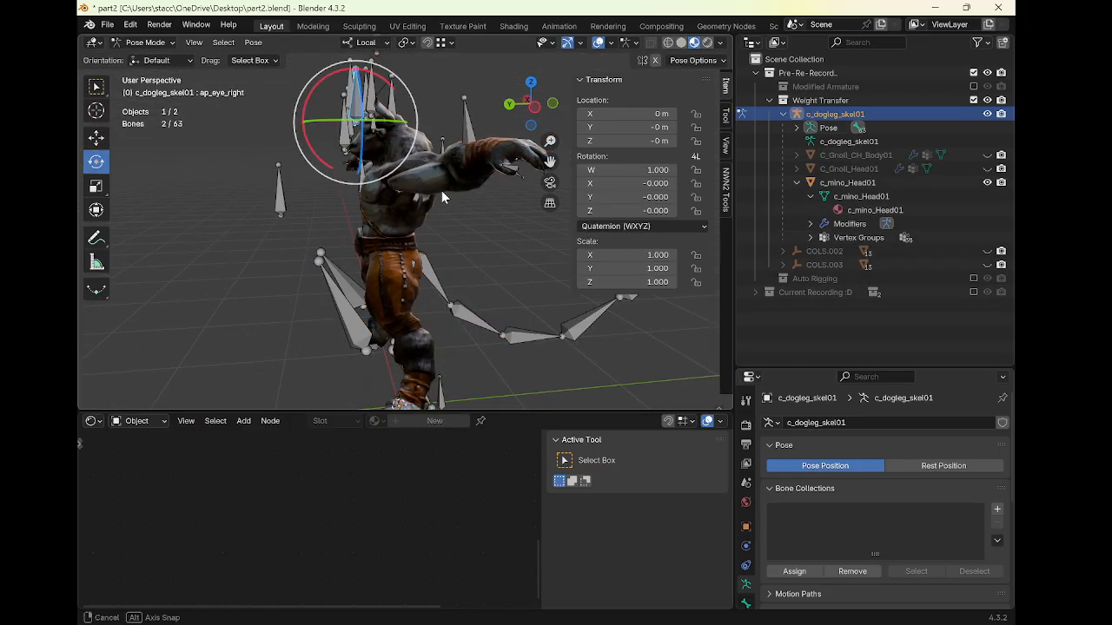
Select the LArm010, RArm110 and RArm12 bones to inspect their rotations
middle_drag(442, 190, 494, 208)
click(459, 185)
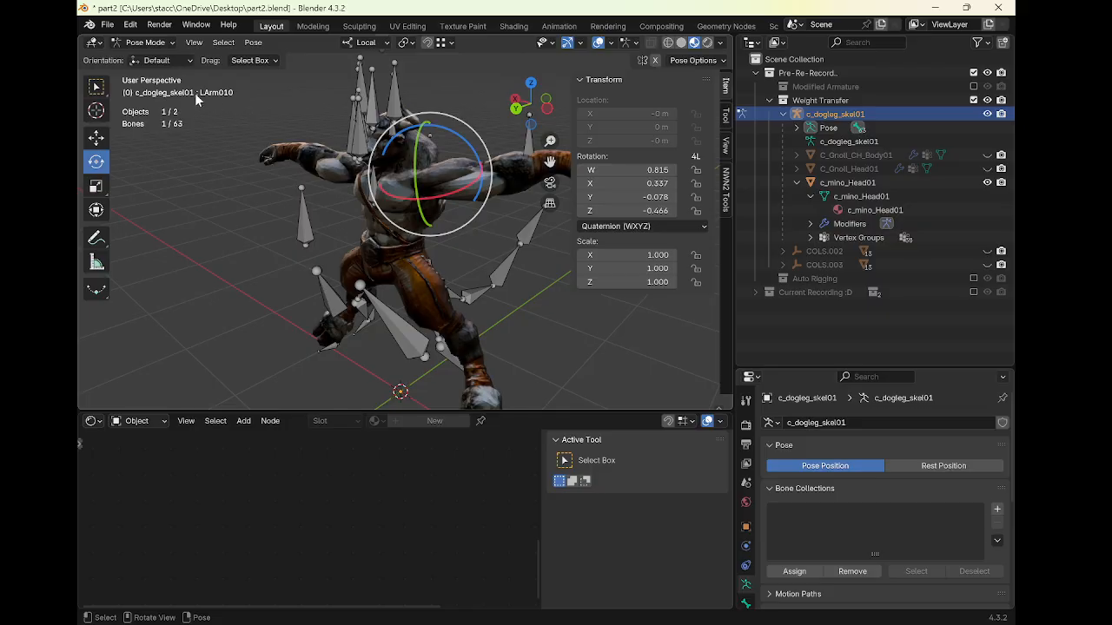
middle_drag(213, 97, 290, 116)
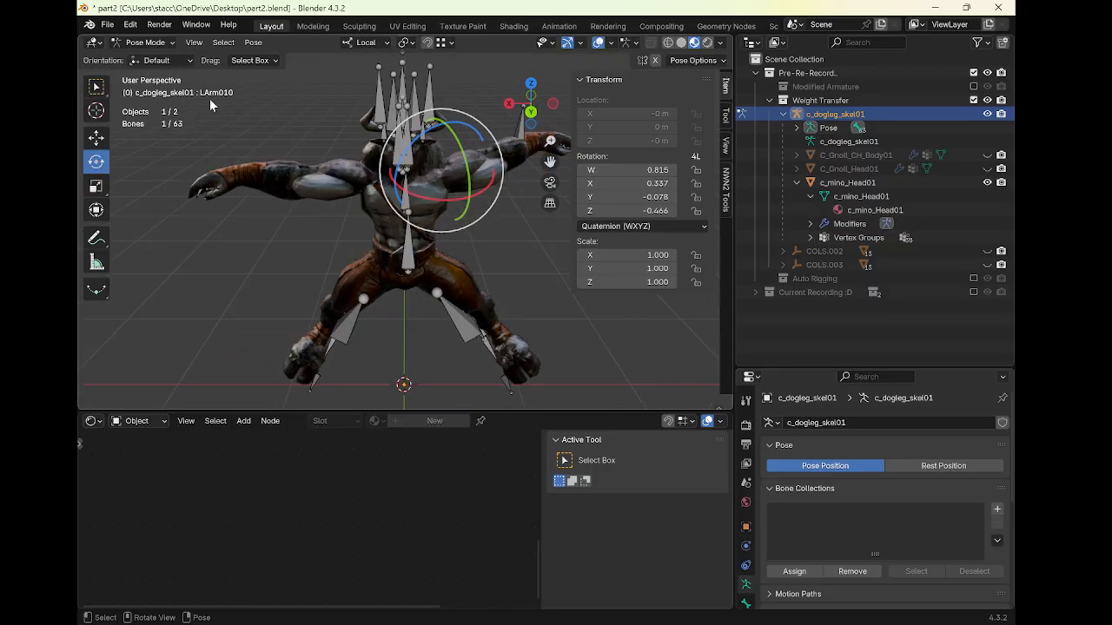
click(287, 157)
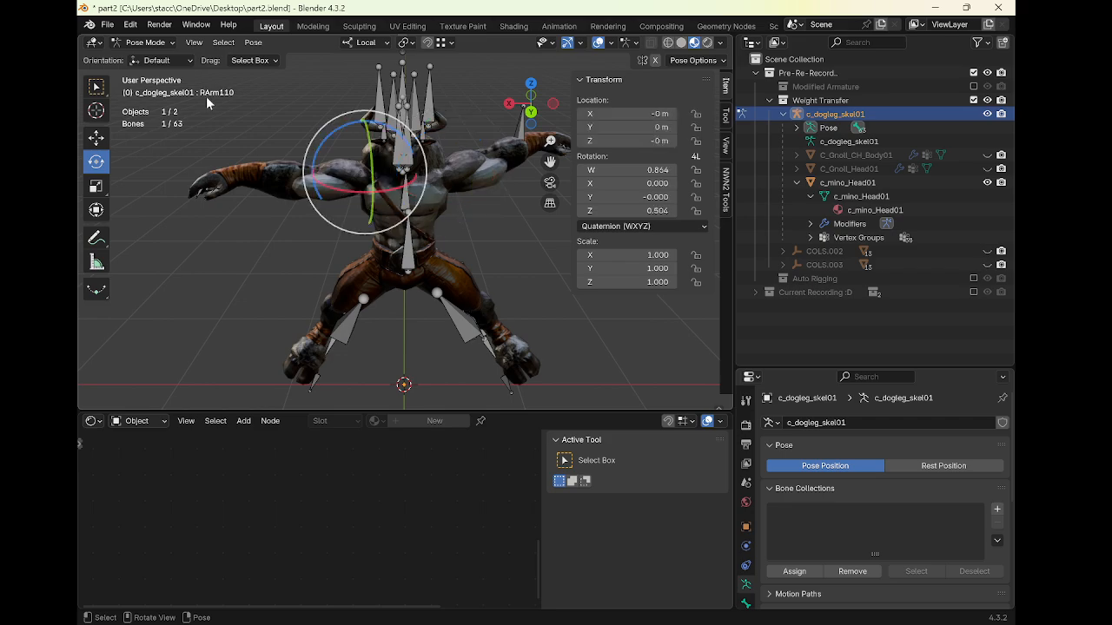
click(282, 181)
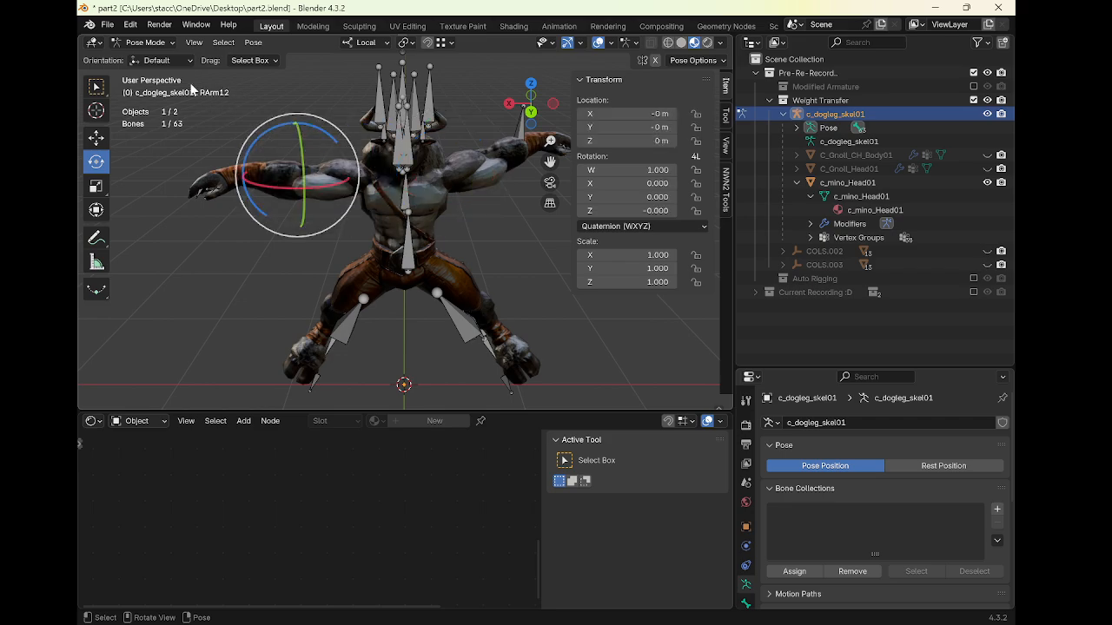
click(469, 170)
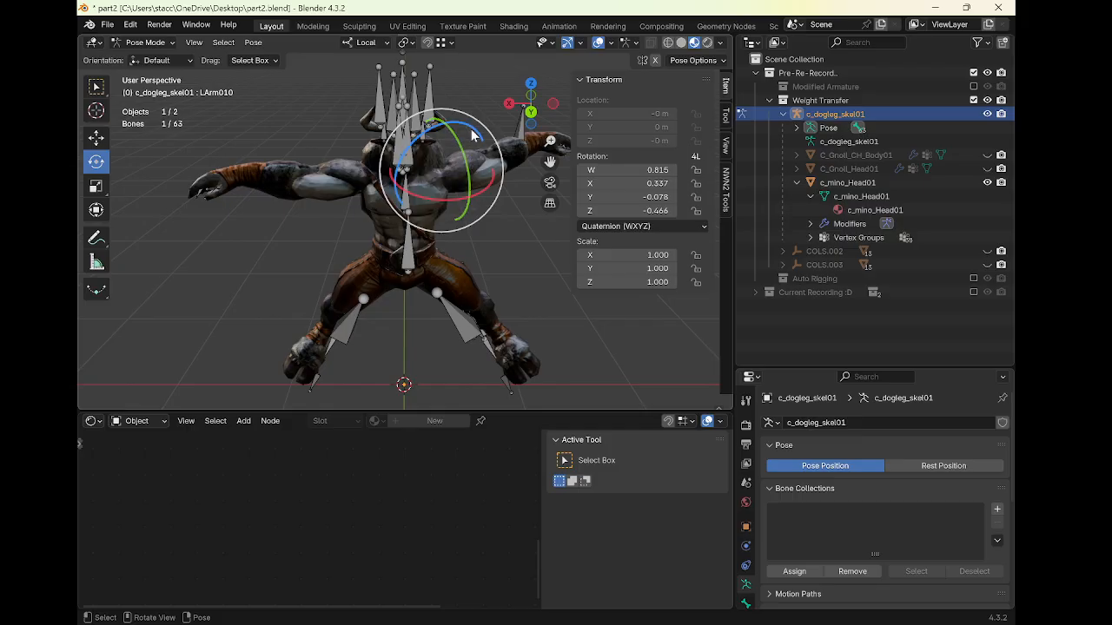
Clear the rotations of the LArm010 and RArm110 bones
drag(473, 131, 504, 152)
right_click(505, 152)
key(alt+r)
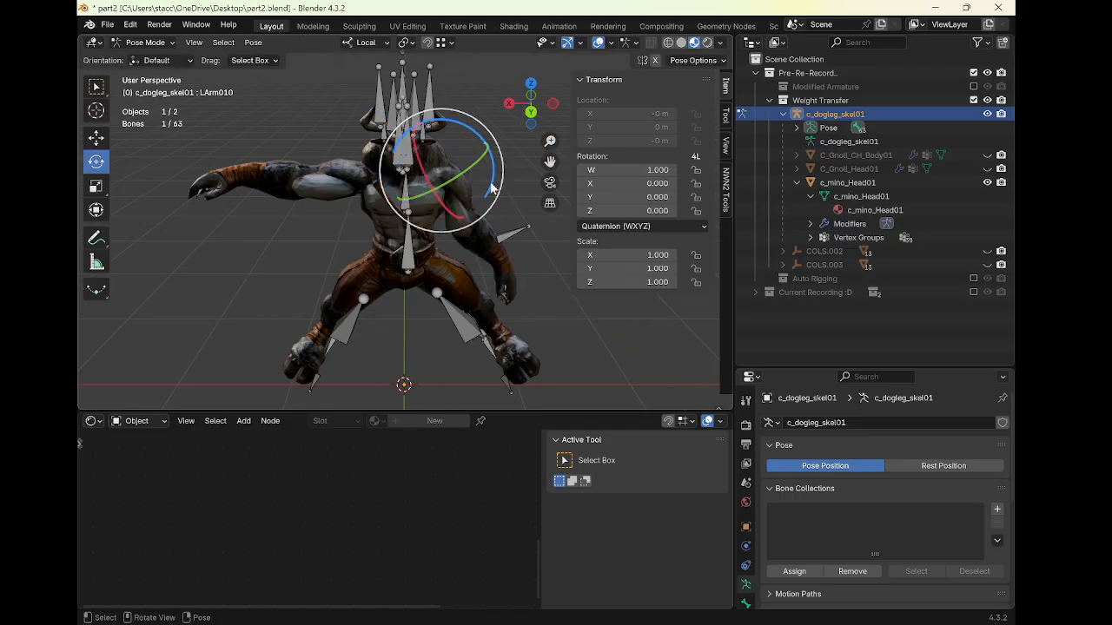
click(349, 183)
key(alt+r)
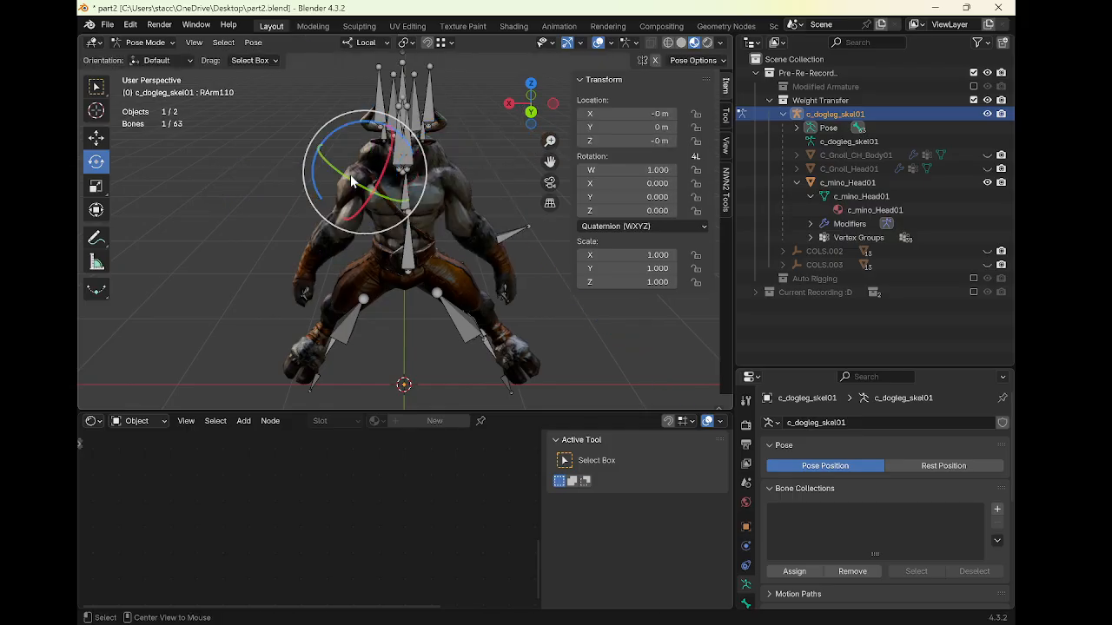
Select all bones, clear their rotations and return to Object Mode
key(a)
key(alt+r)
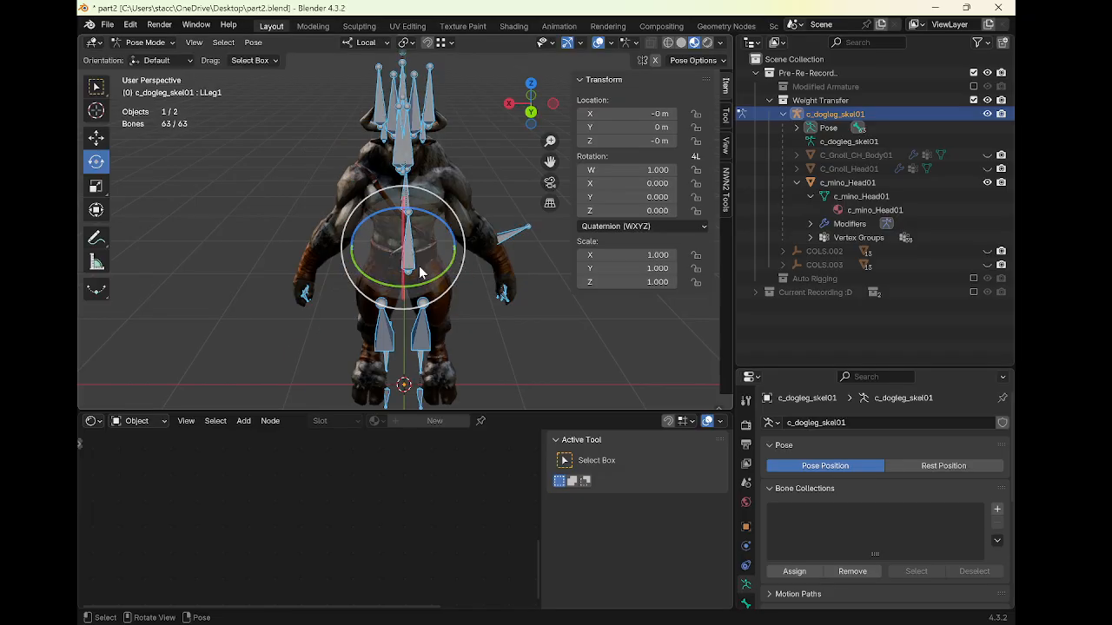
key(ctrl+Tab)
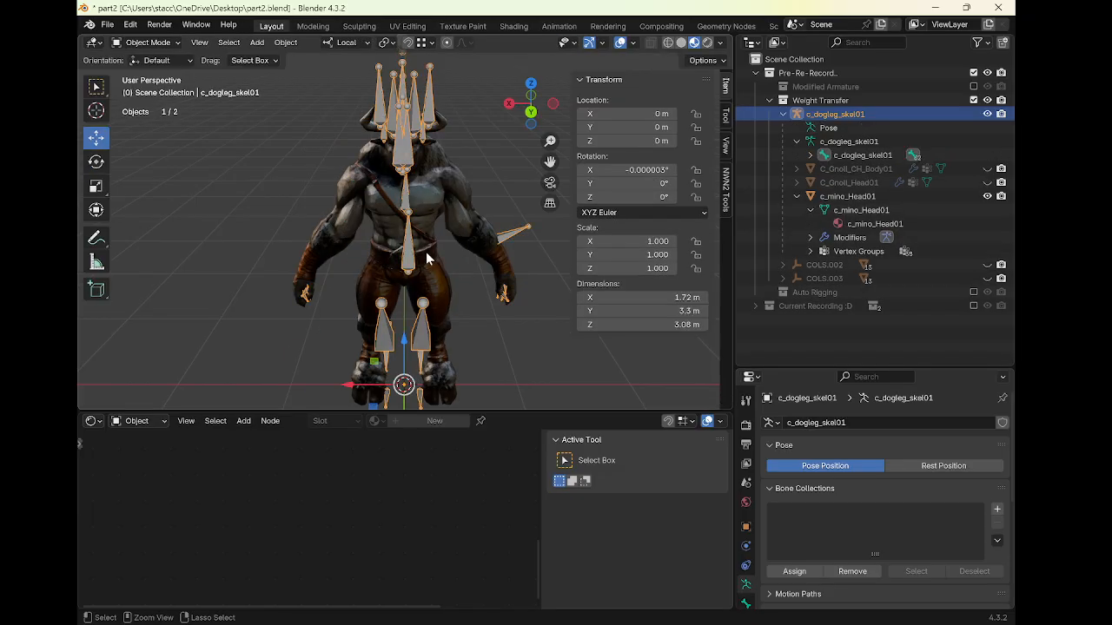
Exclude the Weight Transfer collection and enable the Auto Rigging collection instead
click(769, 100)
click(972, 102)
click(973, 114)
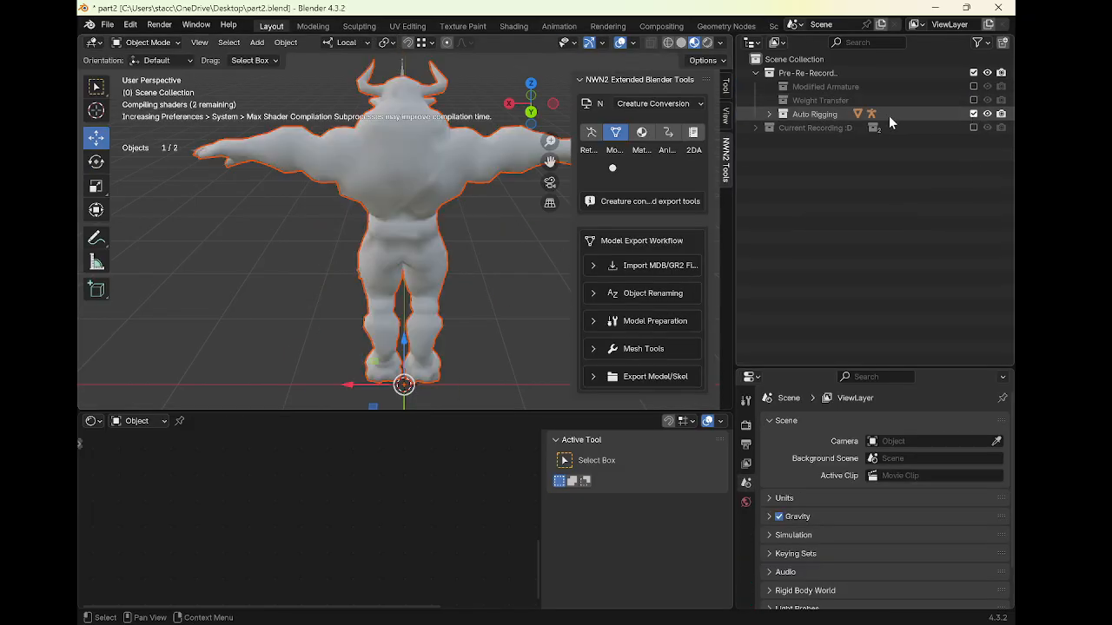
Select the Armature object inside the Auto Rigging collection
click(813, 114)
middle_drag(487, 178, 366, 205)
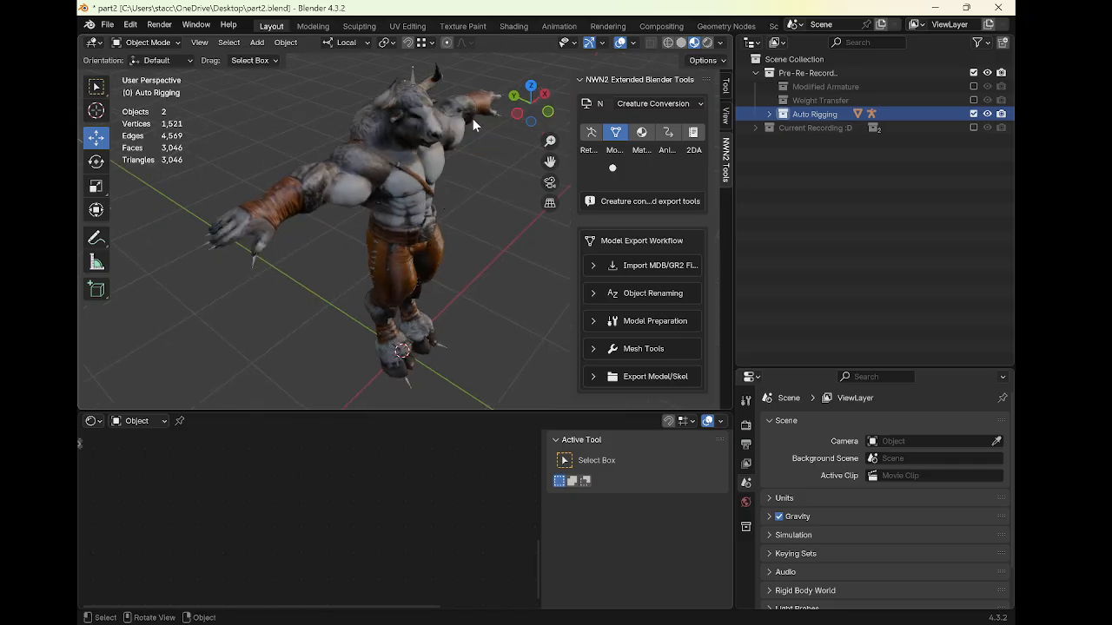
click(253, 261)
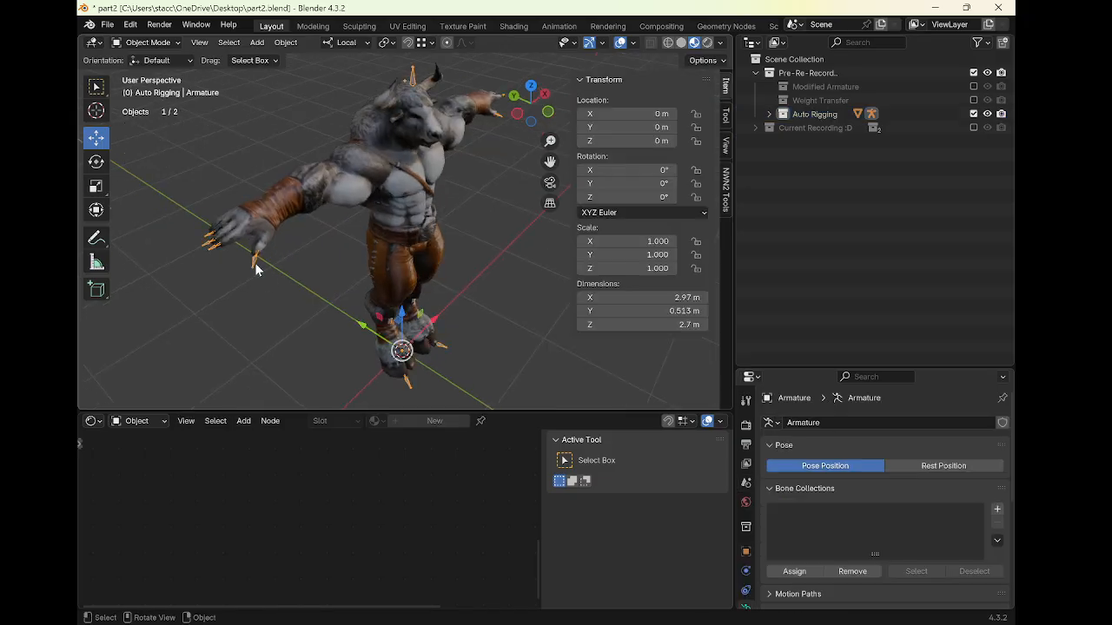
Switch the lower editor to the Dope Sheet and delete the armature's keyframe
click(94, 422)
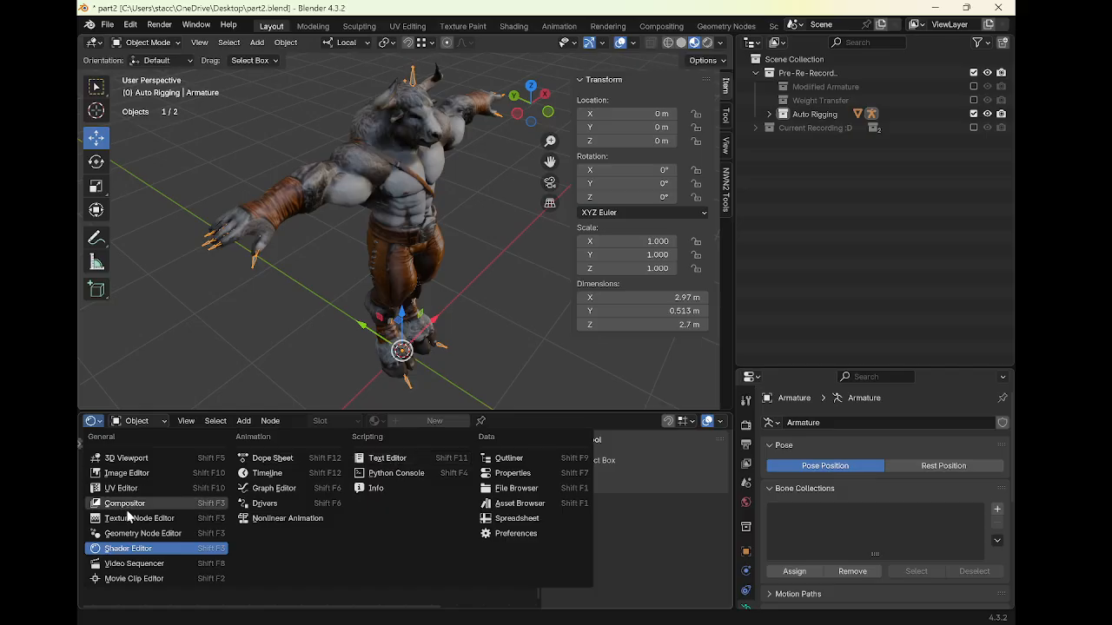
click(290, 461)
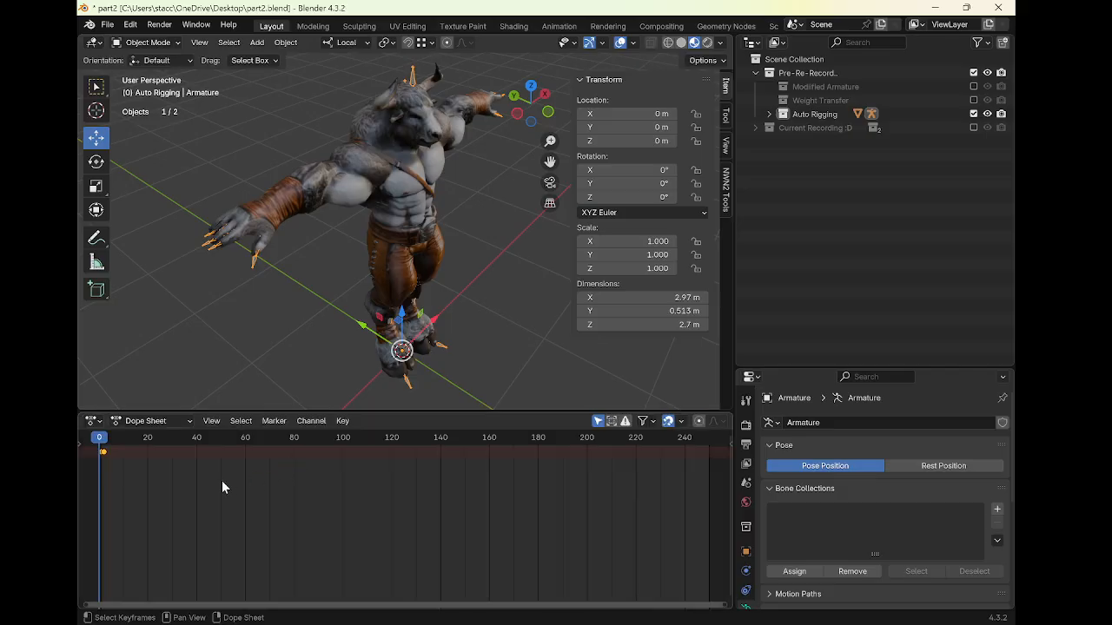
key(Delete)
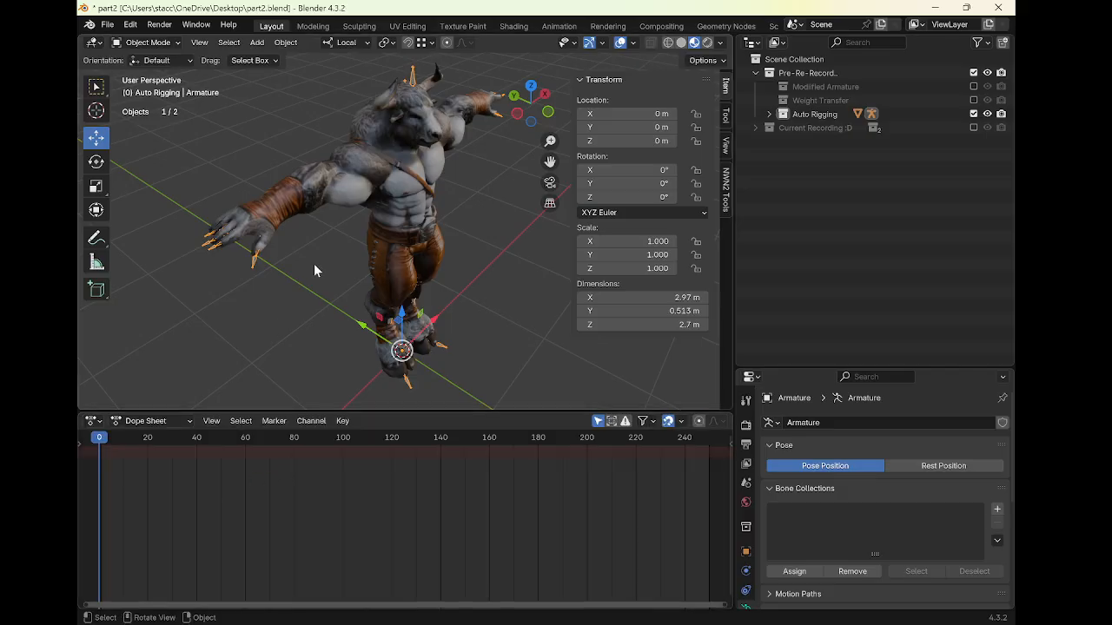
Set the armature's Z rotation to 180°
key(ctrl+Tab)
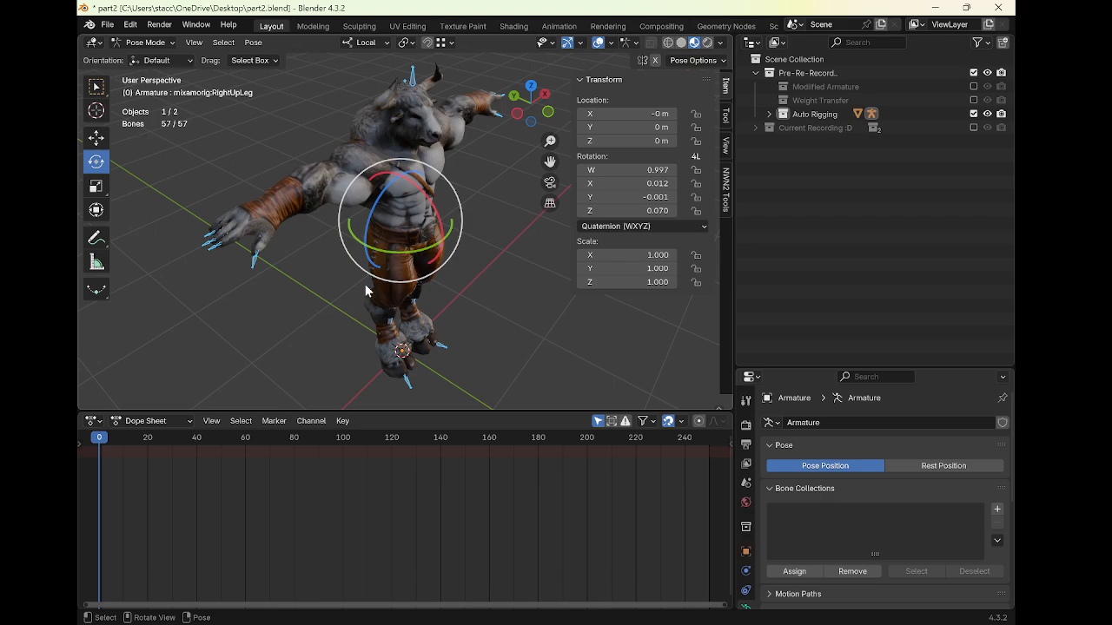
key(ctrl+Tab)
scroll(406, 244, down, 3)
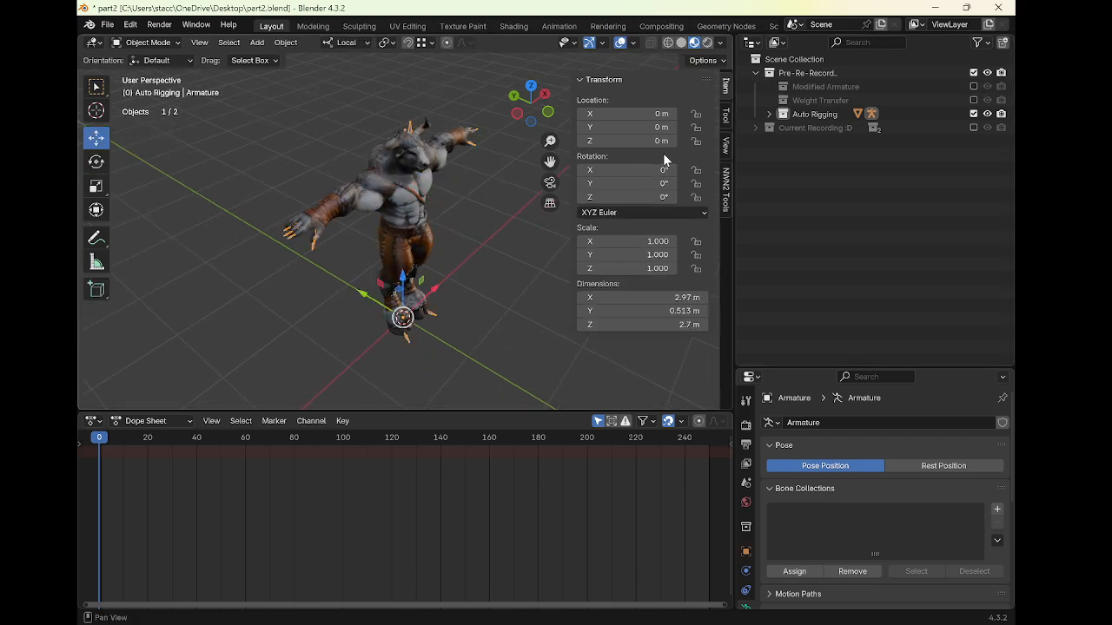
key(Tab)
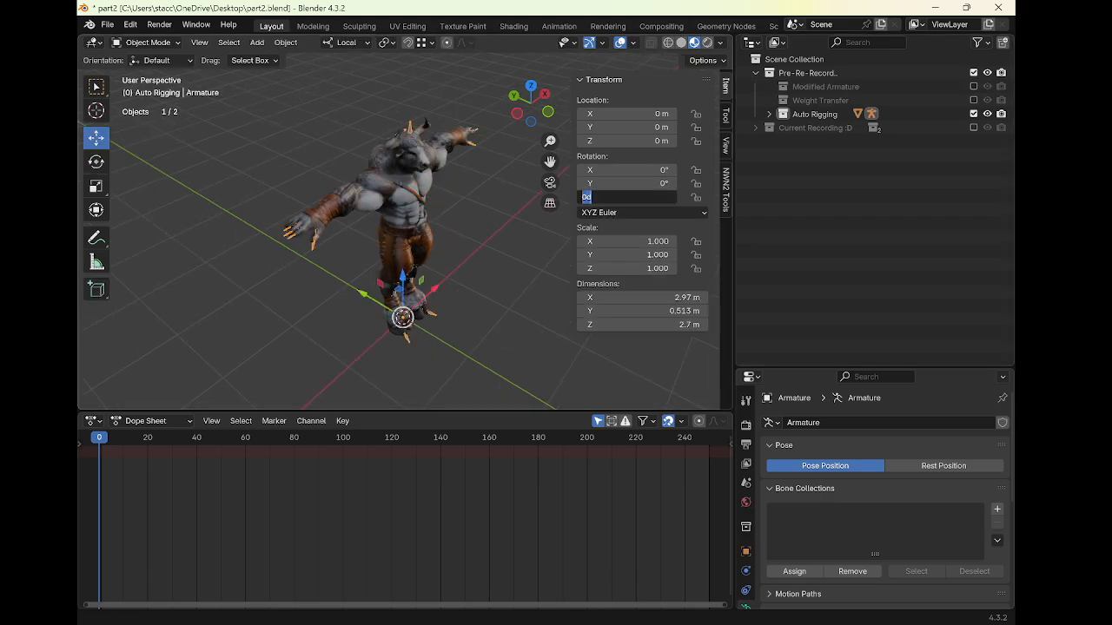
text(80)
key(Return)
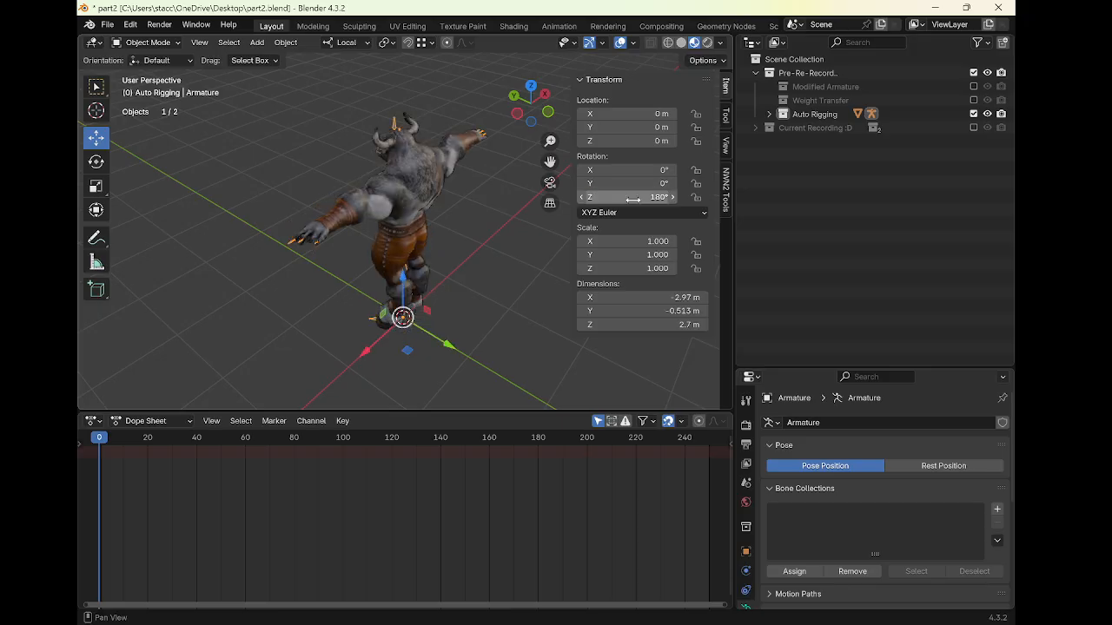
In Pose Mode, enable In Front display for the armature's bones
middle_drag(470, 224, 479, 263)
key(ctrl+Tab)
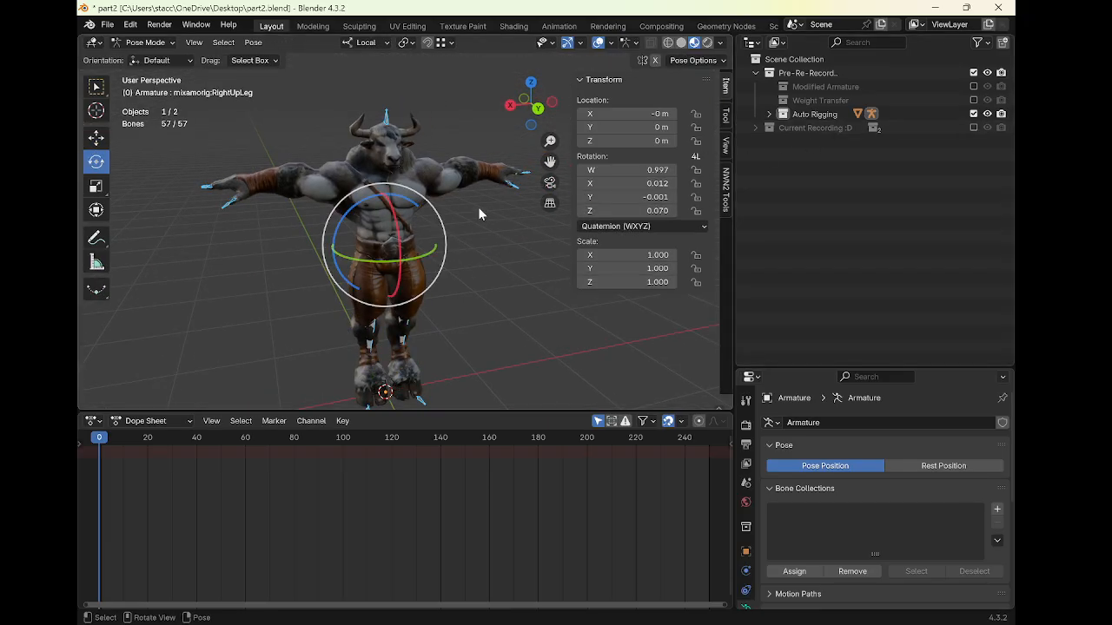
scroll(745, 526, down, 2)
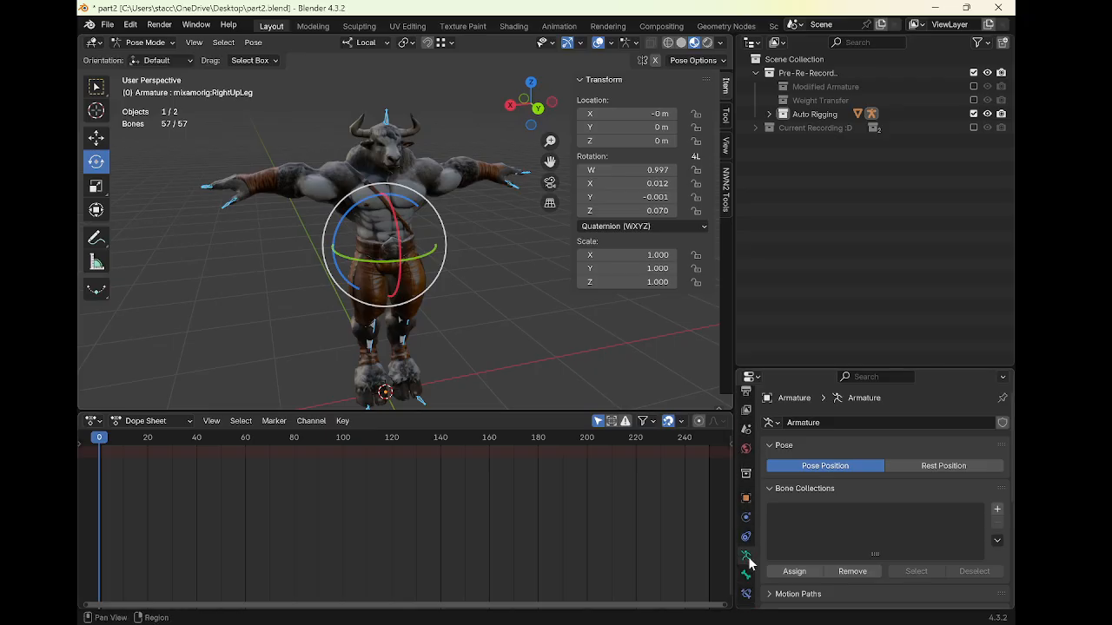
scroll(817, 563, down, 5)
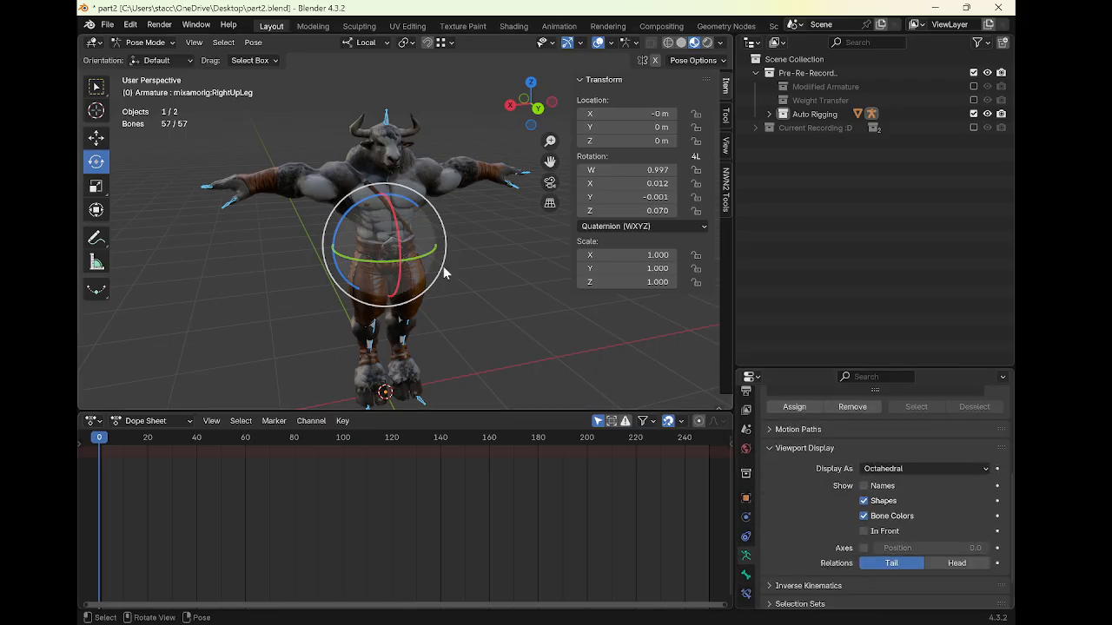
click(862, 530)
scroll(439, 255, up, 2)
middle_drag(439, 255, 421, 254)
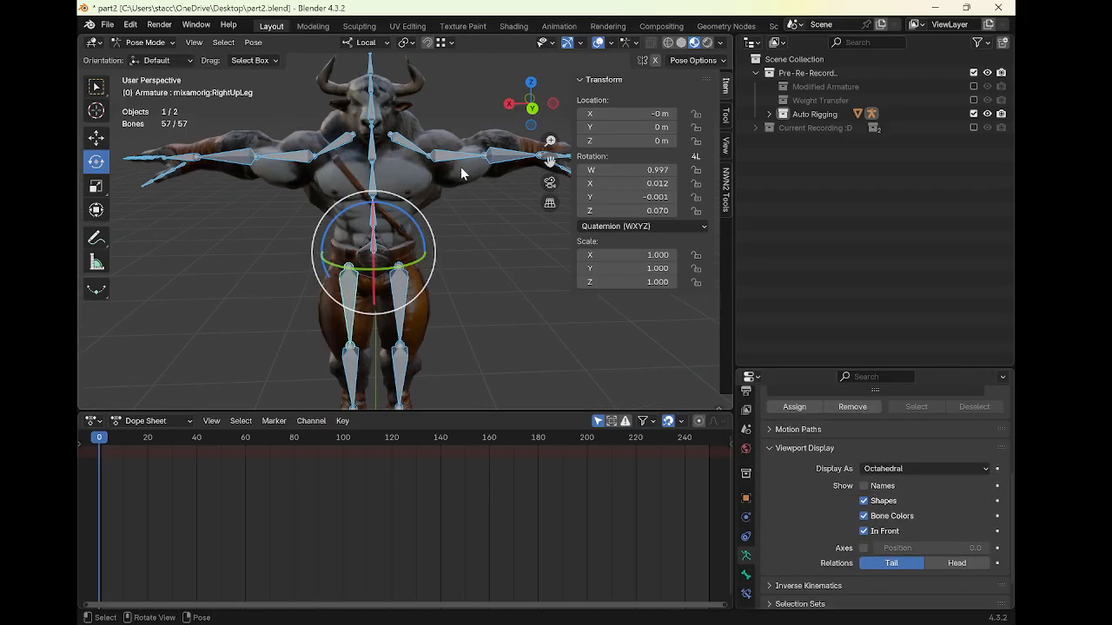
Select the LeftArm bone and orbit around the rig to inspect it, returning to Object Mode
click(457, 161)
key(ctrl+Tab)
key(ctrl+Tab)
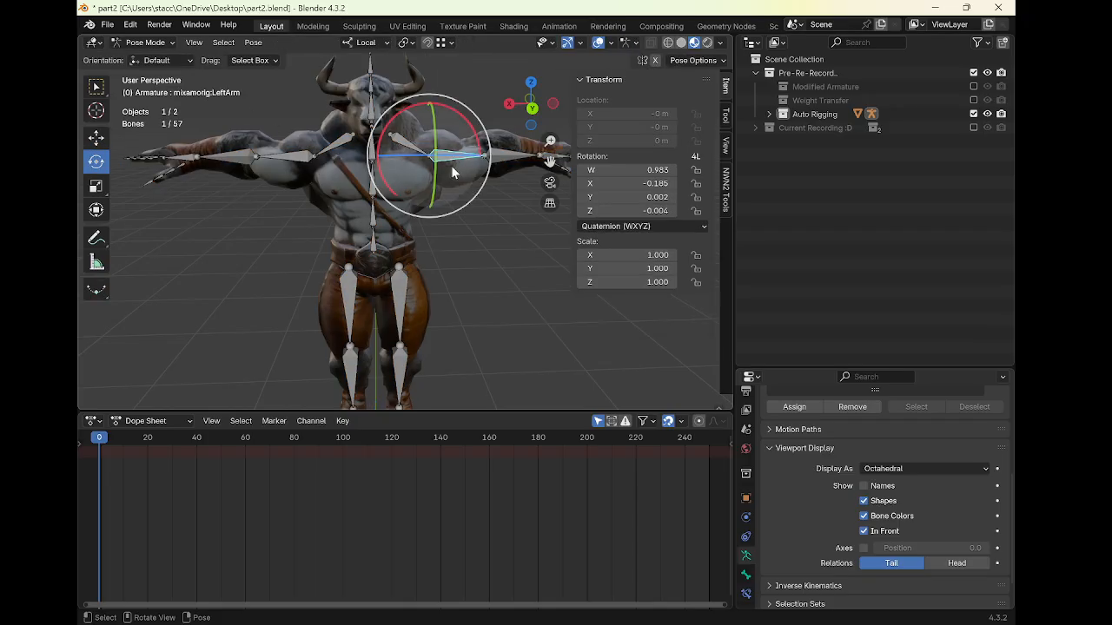
scroll(317, 180, down, 1)
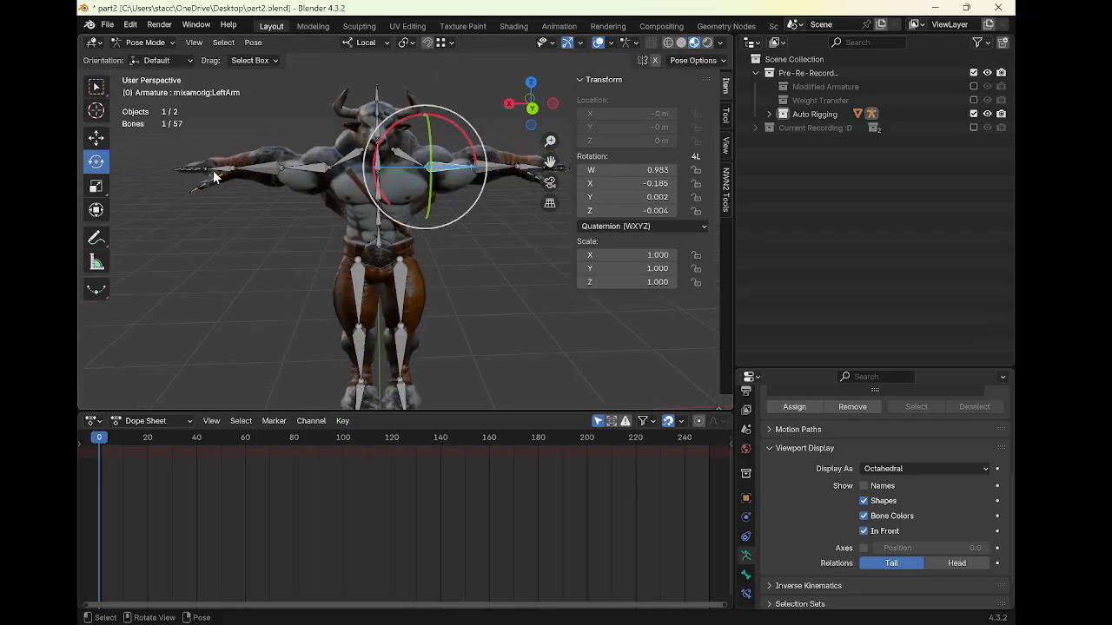
middle_drag(348, 225, 414, 204)
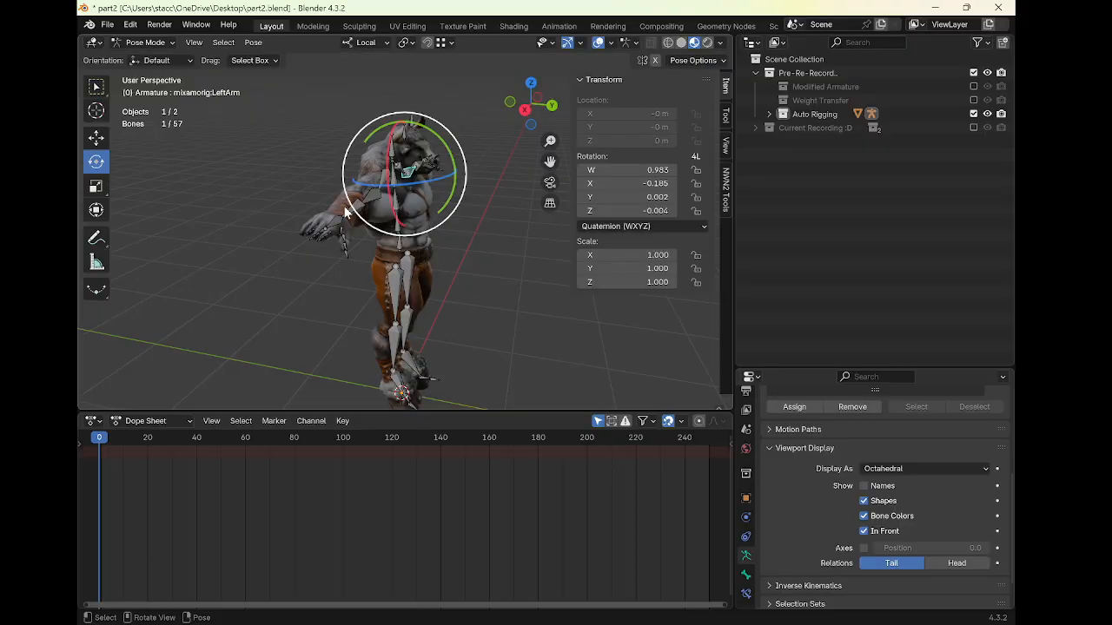
middle_drag(345, 211, 298, 202)
key(ctrl+Tab)
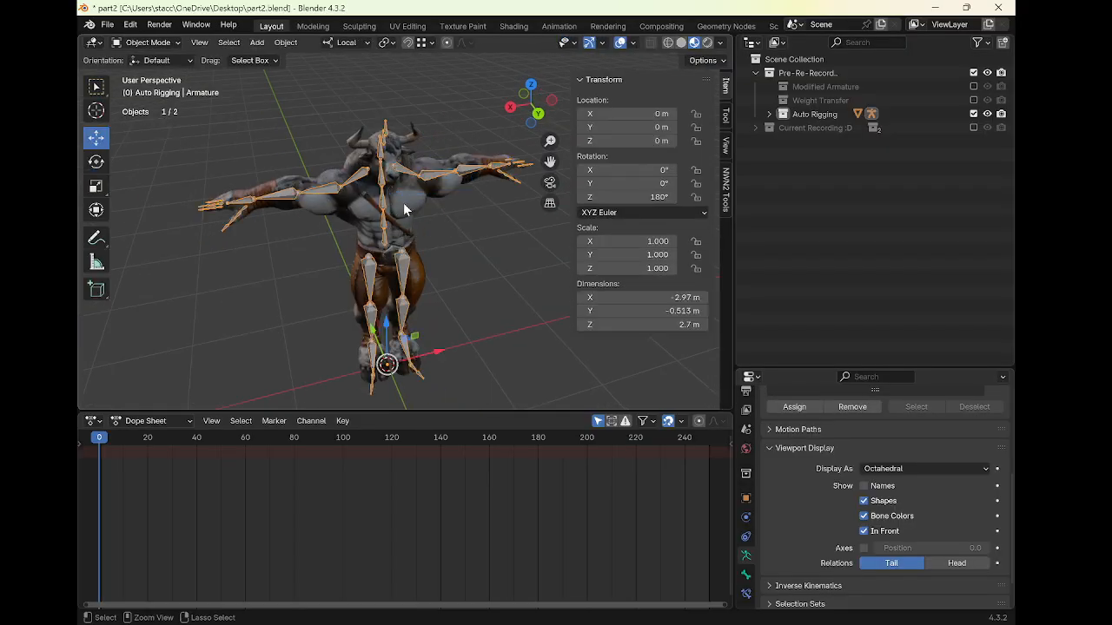
middle_drag(403, 202, 388, 180)
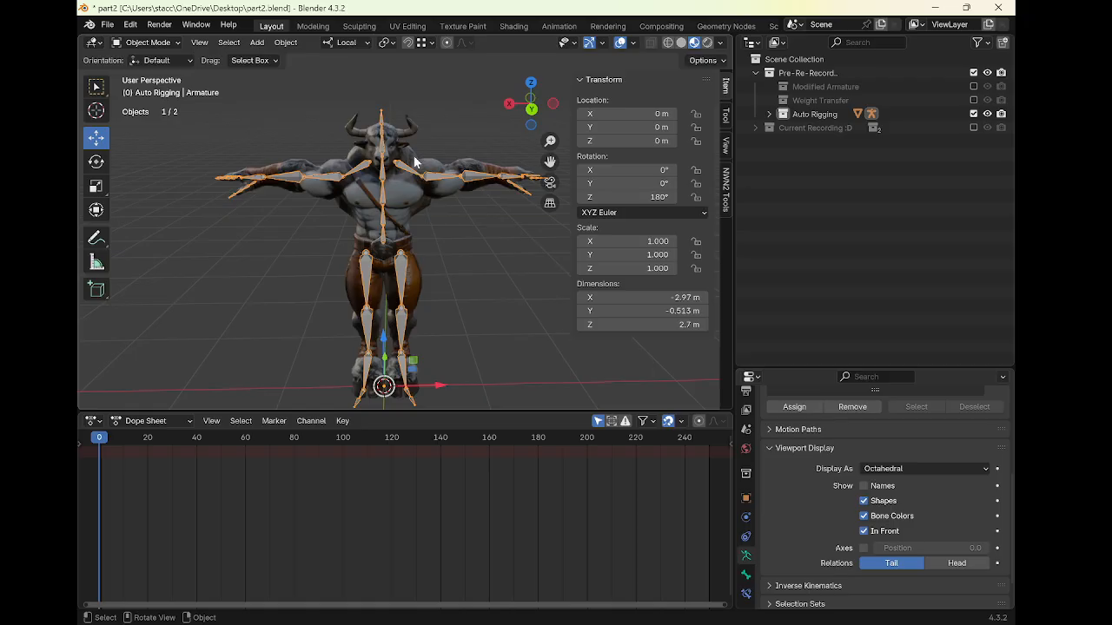
middle_drag(390, 208, 405, 203)
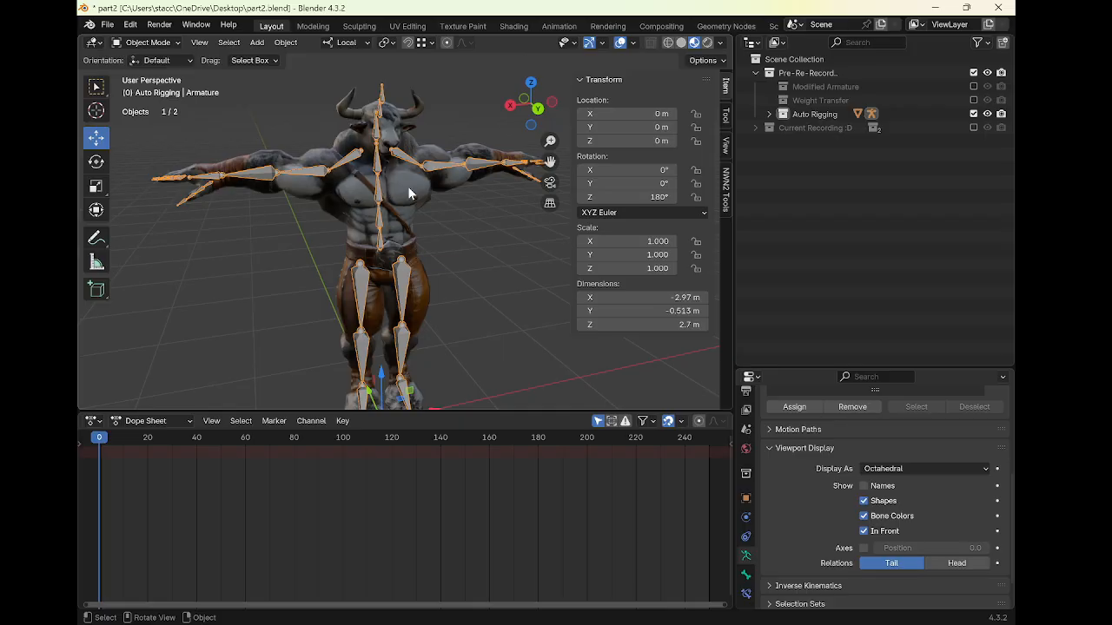
middle_drag(408, 193, 471, 216)
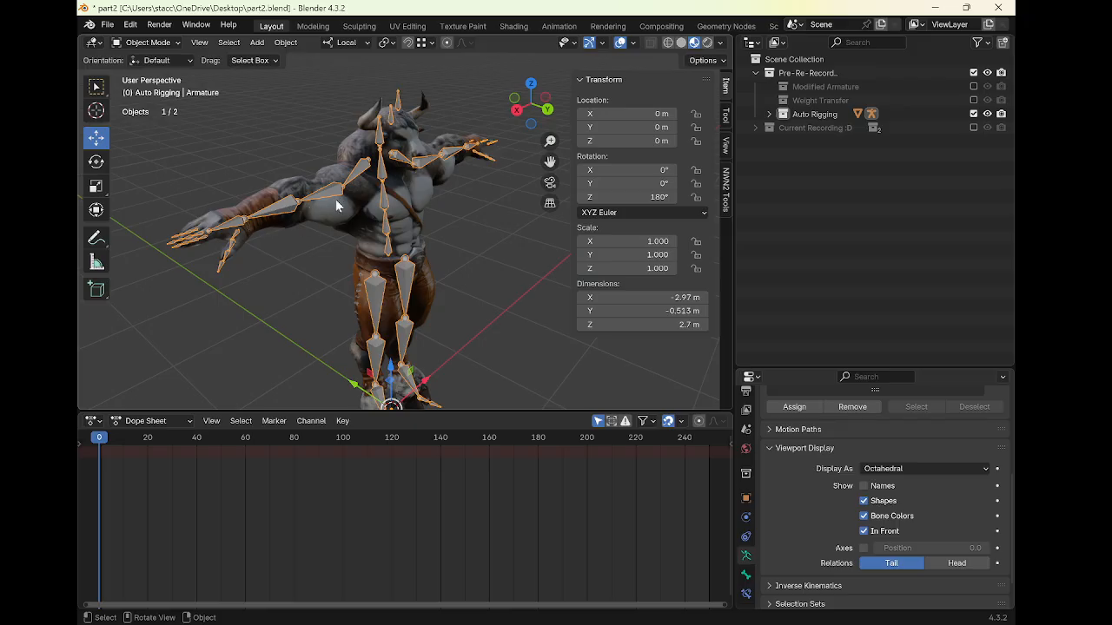
middle_drag(372, 224, 180, 227)
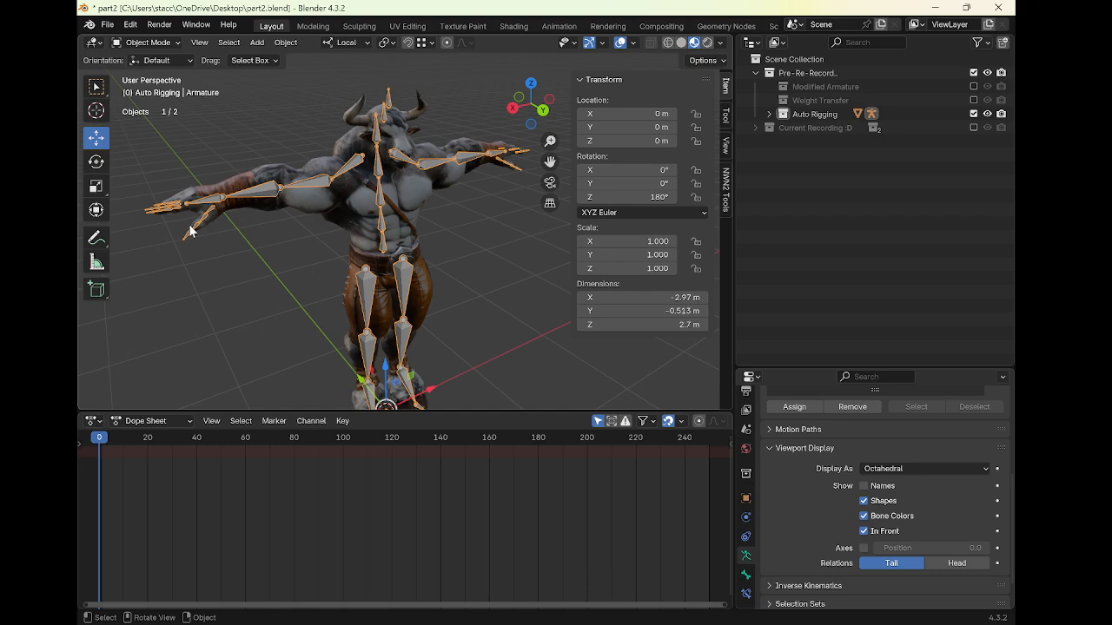
middle_drag(186, 230, 156, 241)
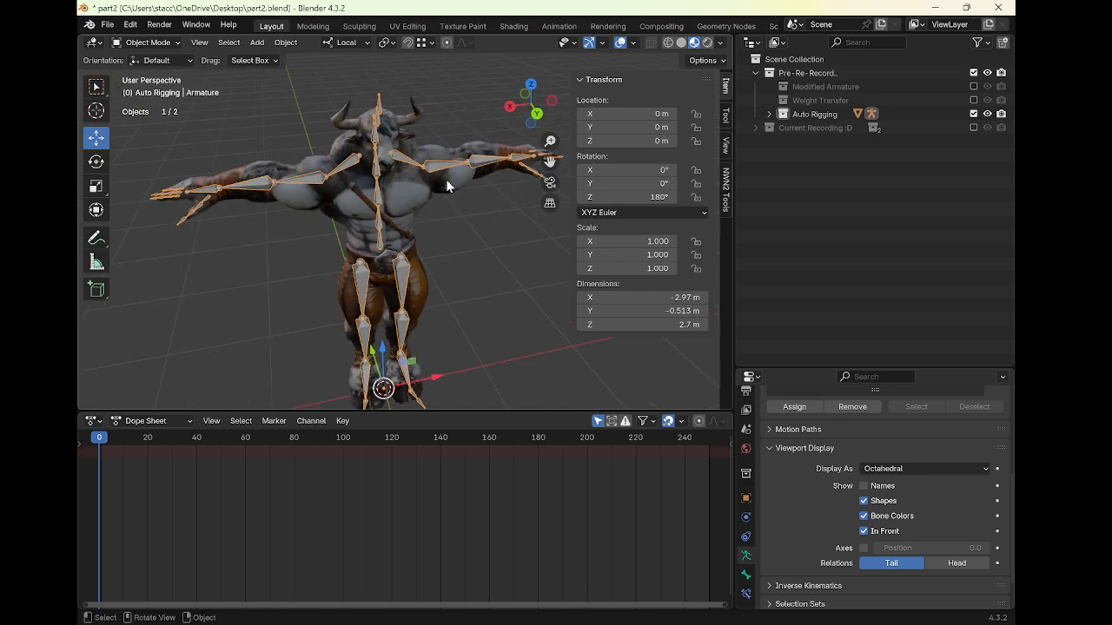
Disable the Auto Rigging collection, enable Modified Armature and select the Pre-Re-Record collection
click(973, 115)
click(974, 86)
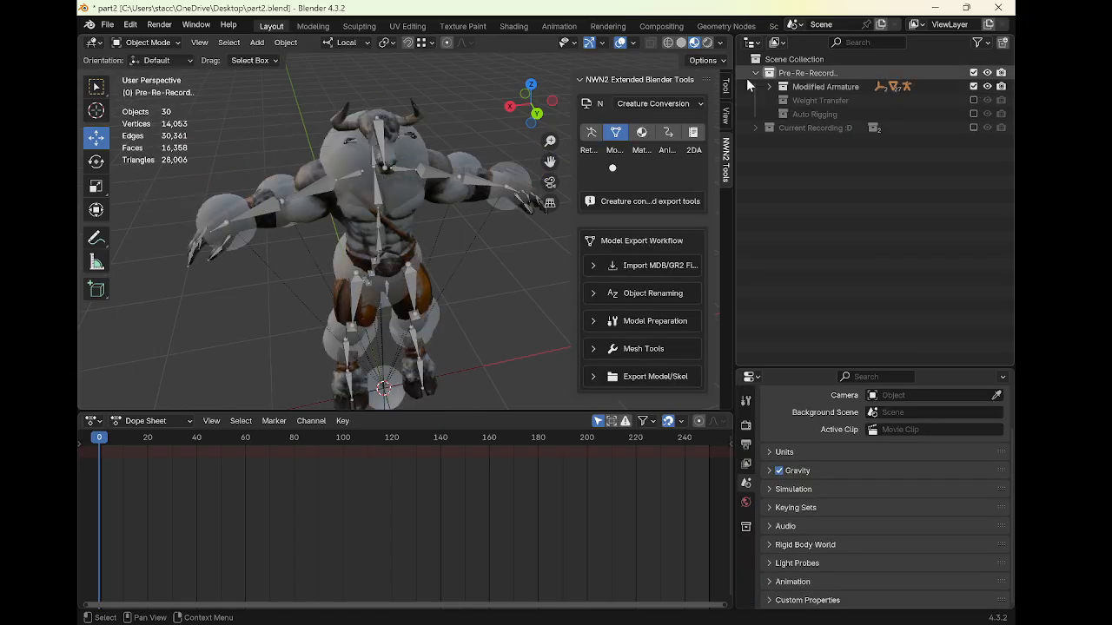
click(775, 73)
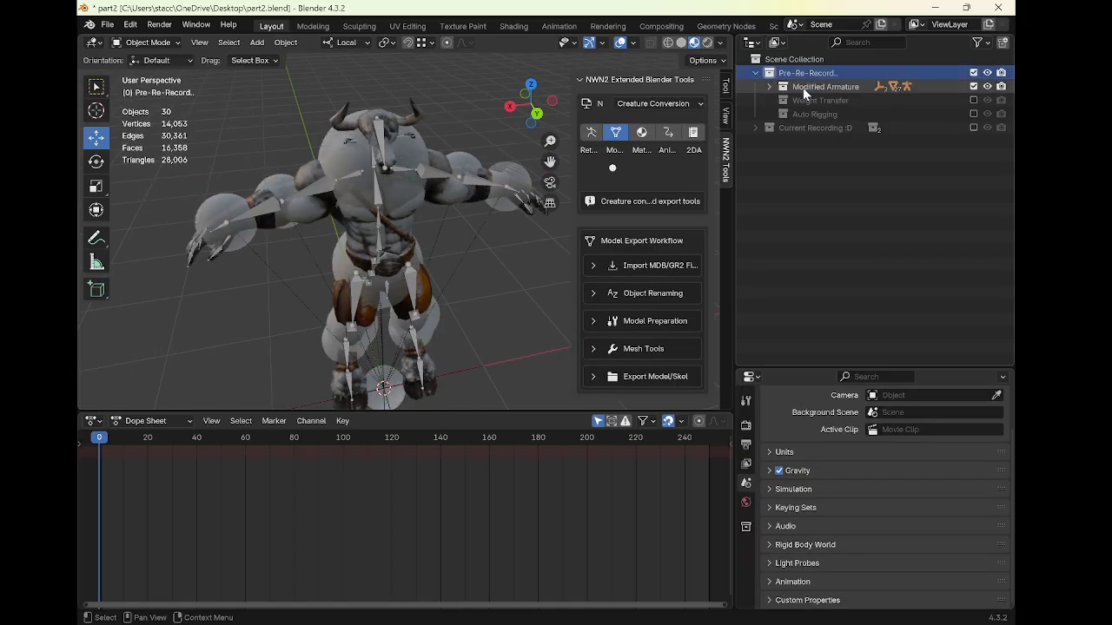
Select the c_dogleg_skel.002 armature in the viewport
middle_drag(414, 182, 464, 200)
click(429, 173)
middle_drag(400, 160, 420, 163)
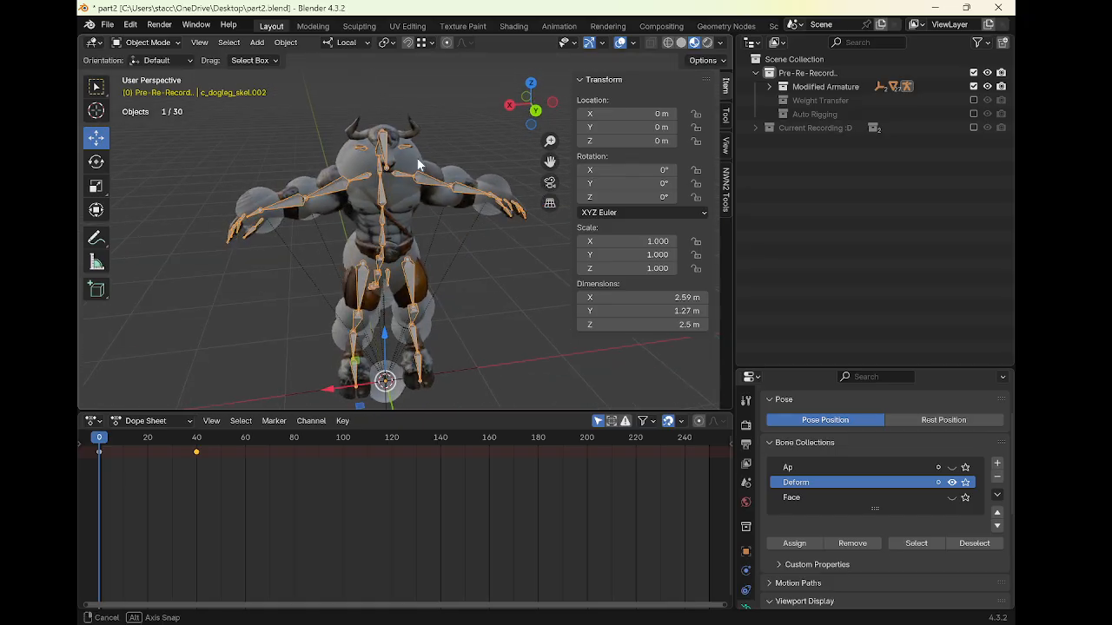
Expand the Modified Armature collection and hide the COLS and COLS.001 objects
click(771, 87)
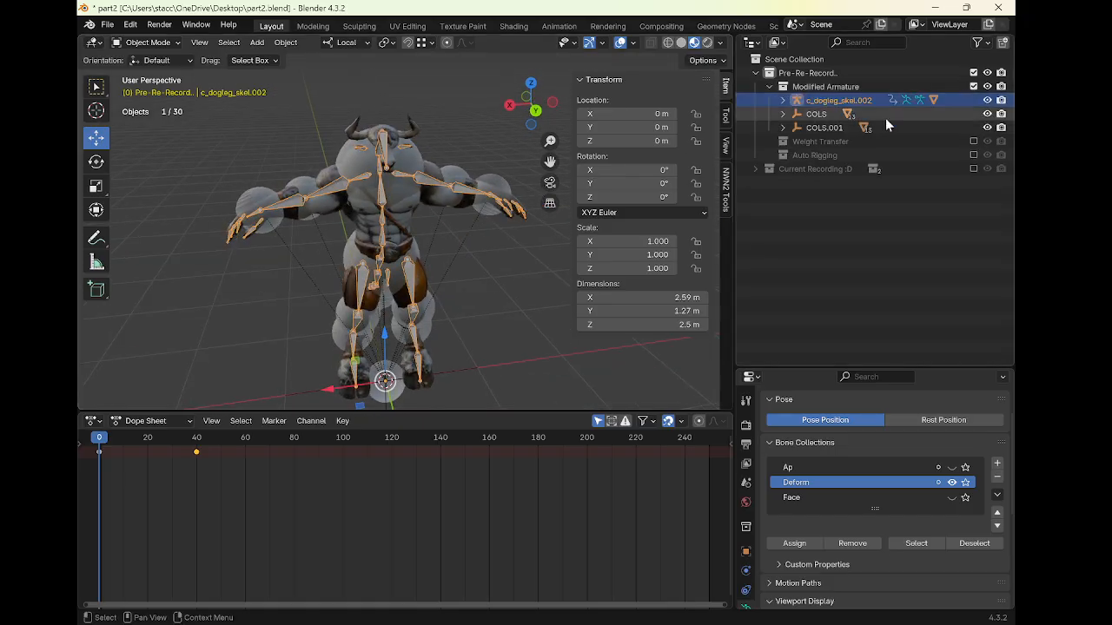
click(987, 116)
click(987, 115)
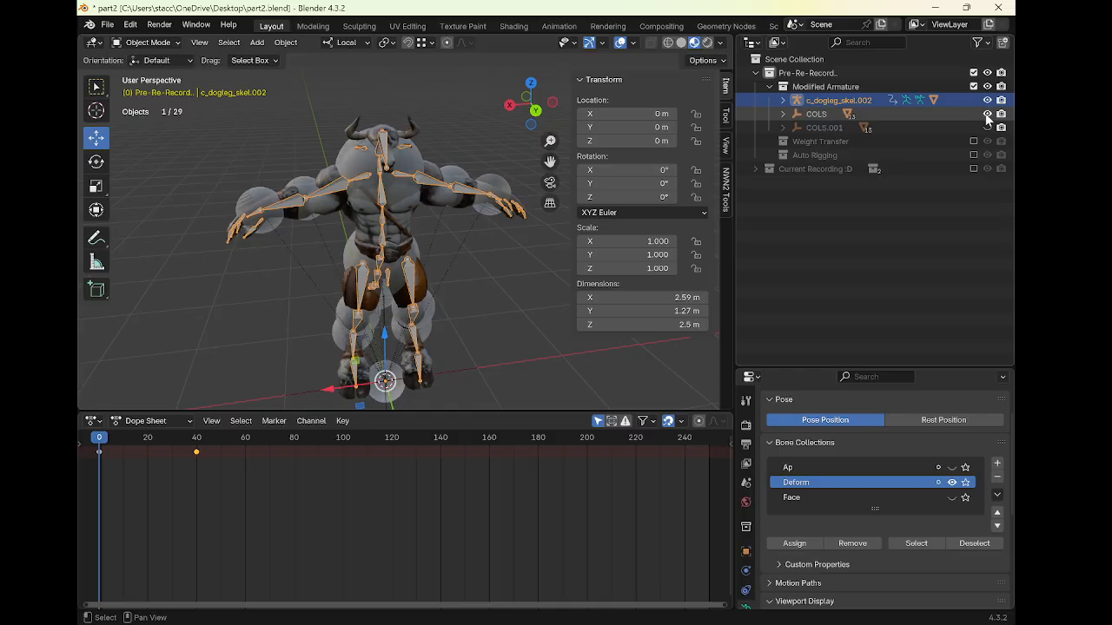
click(987, 116)
click(987, 127)
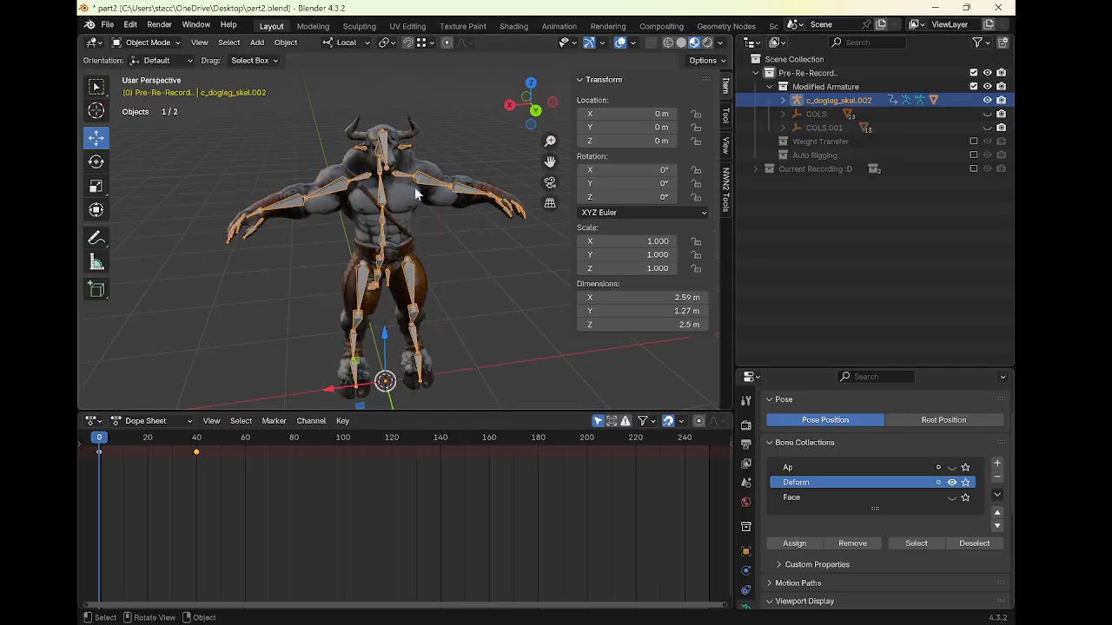
scroll(411, 169, up, 3)
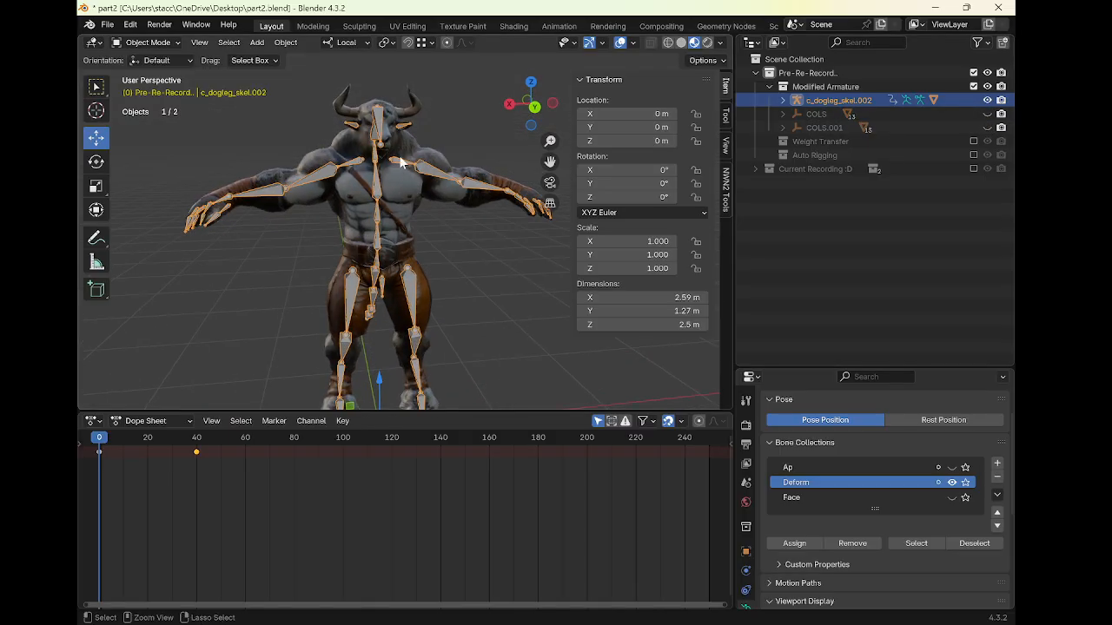
key(ctrl+Tab)
click(404, 128)
key(r)
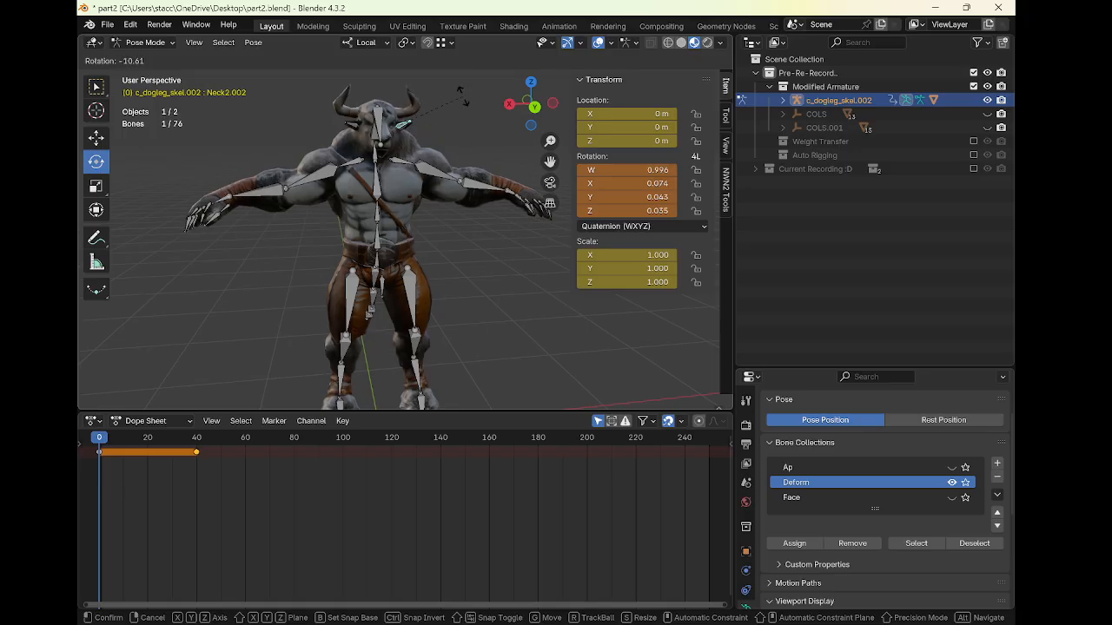
right_click(458, 91)
shift+middle_drag(439, 126, 460, 240)
scroll(425, 171, up, 1)
key(ctrl+Tab)
In Pose Mode, rotate the LArm010 bone by about -28° to test the deformation
shift+click(401, 174)
click(414, 252)
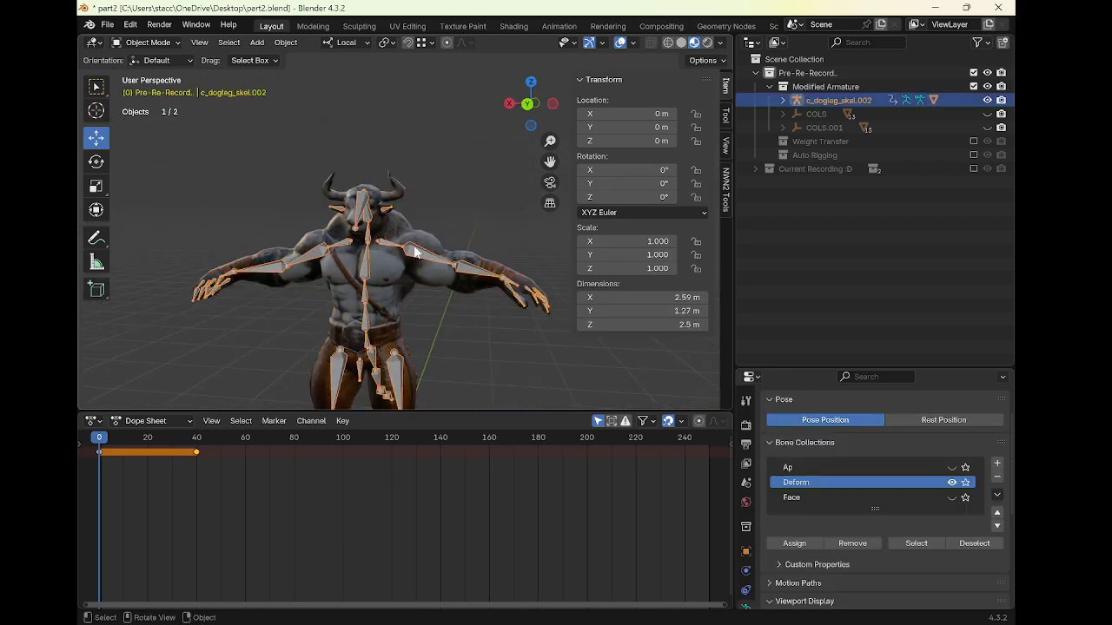
key(ctrl+Tab)
click(433, 254)
key(r)
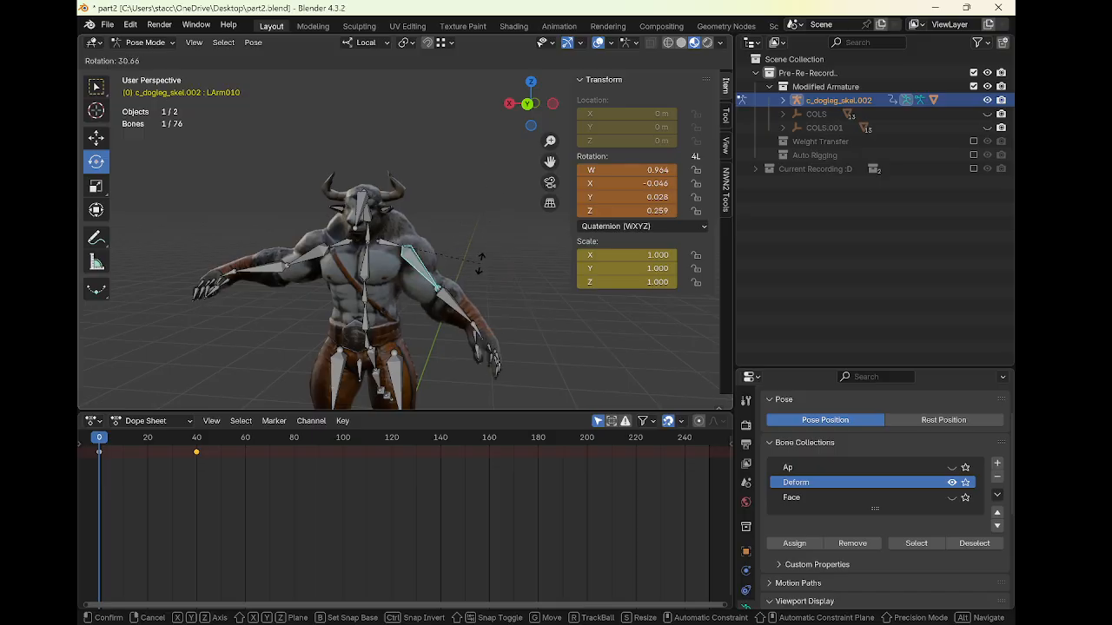
click(474, 165)
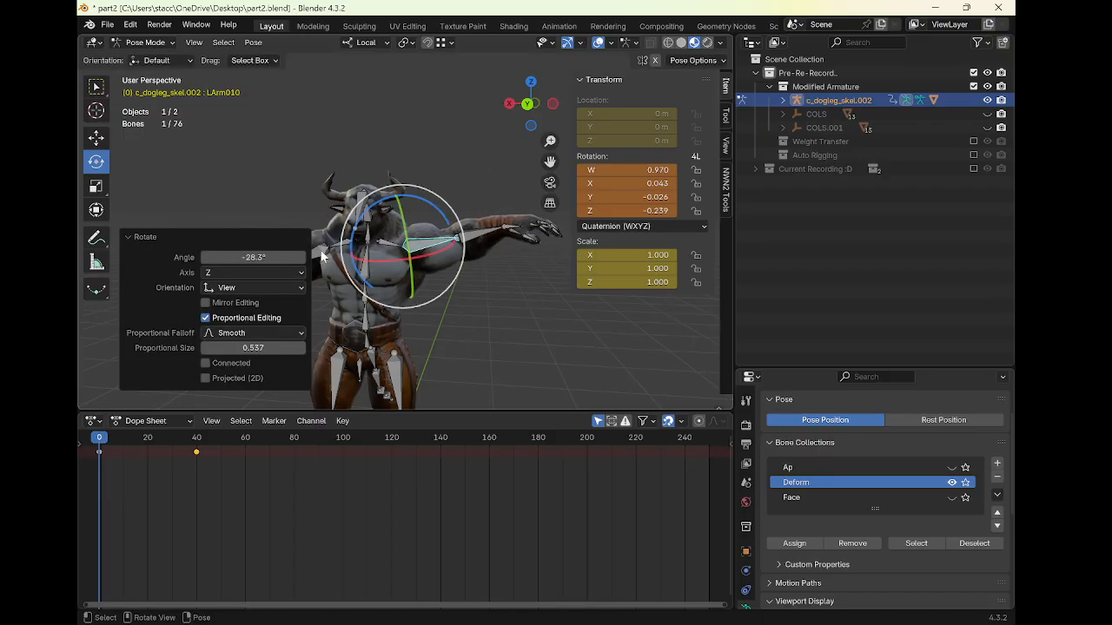
Rotate the RArm110 bone by about 43° to test the deformation
click(321, 257)
key(r)
click(463, 248)
mouse_move(443, 244)
middle_down()
mouse_move(466, 241)
mouse_move(444, 259)
middle_up()
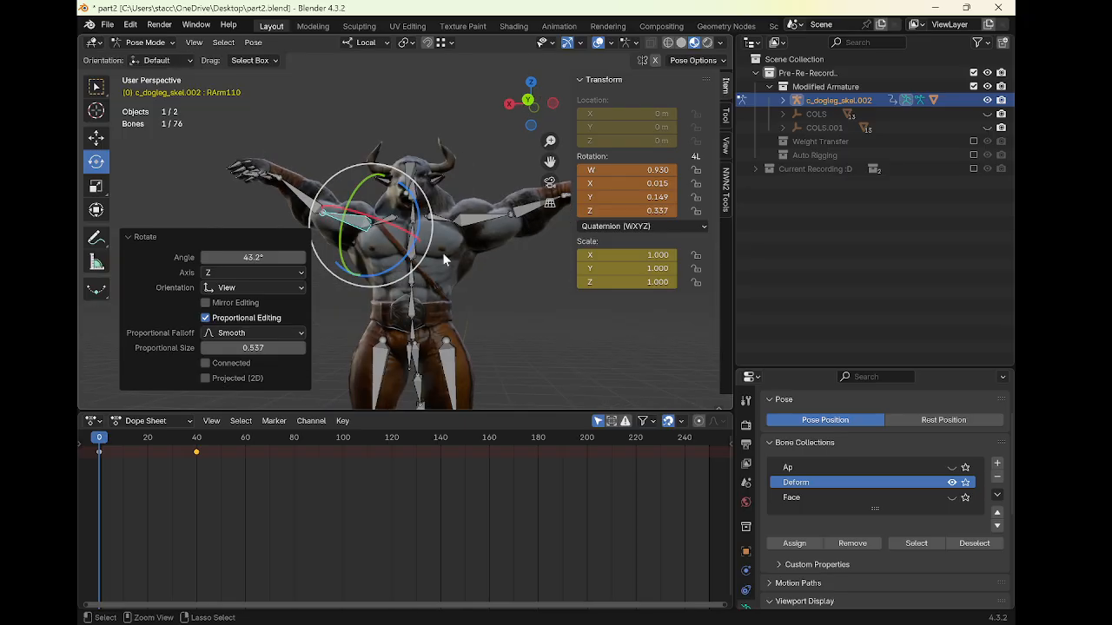
Clear the pose rotations of all bones in the c_dogleg_skel.002 armature
key(ctrl+Tab)
click(324, 212)
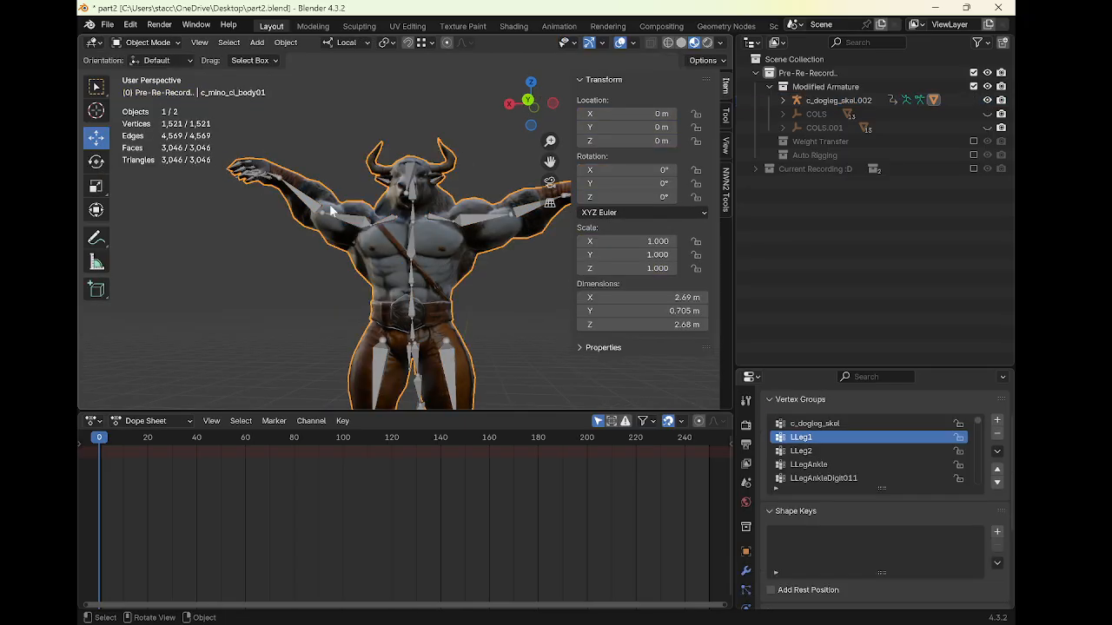
middle_drag(330, 211, 416, 205)
scroll(382, 280, up, 3)
click(376, 273)
key(ctrl+Tab)
click(408, 198)
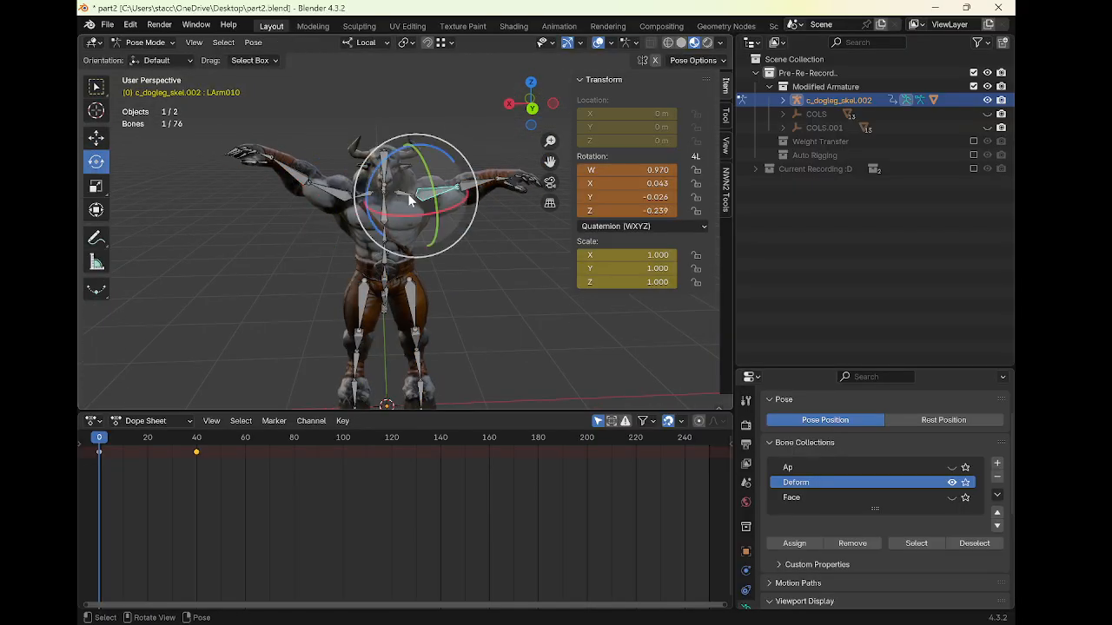
click(408, 198)
key(r)
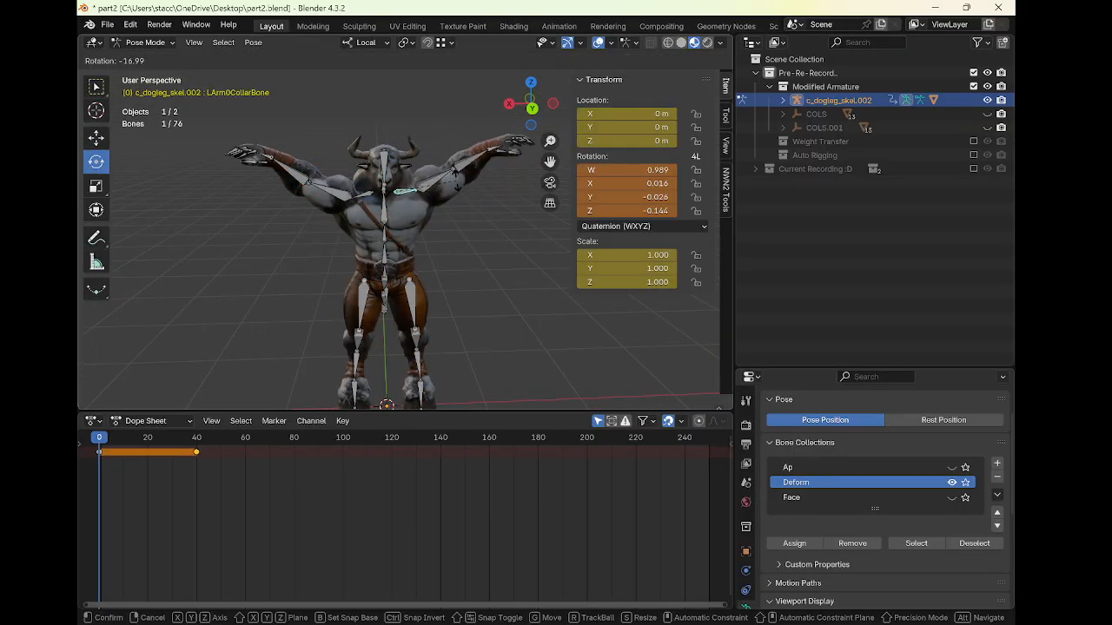
right_click(463, 221)
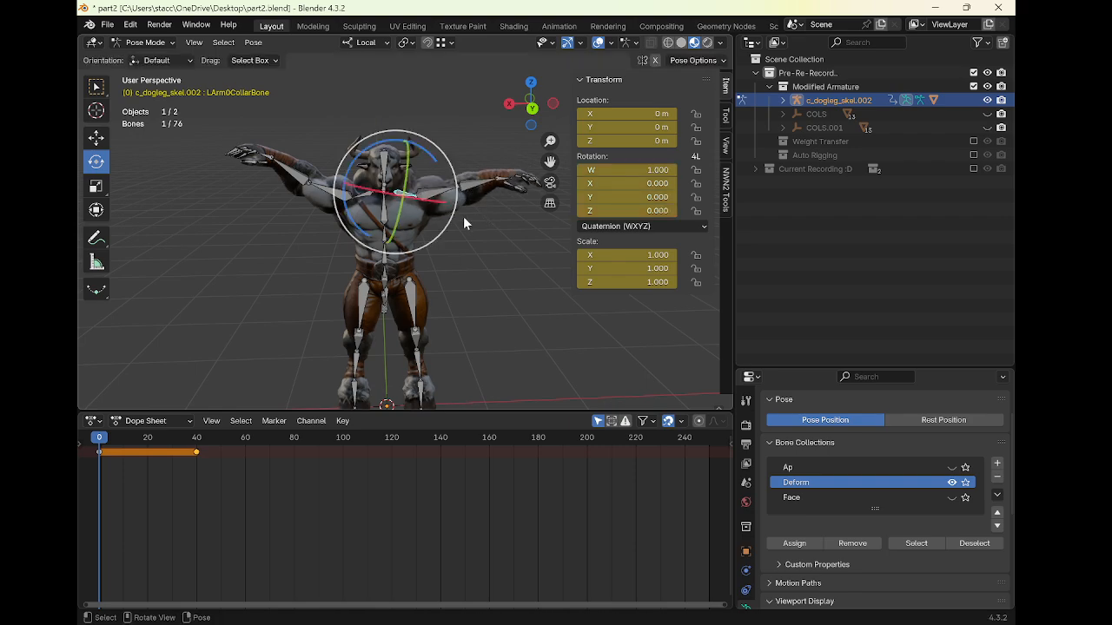
key(a)
key(alt+r)
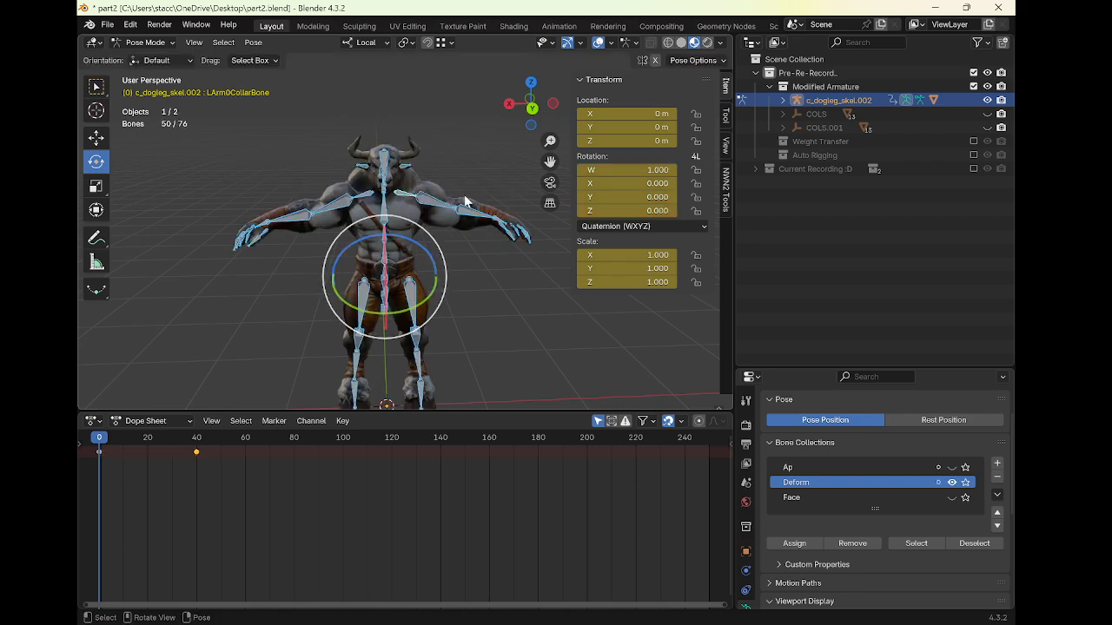
click(431, 207)
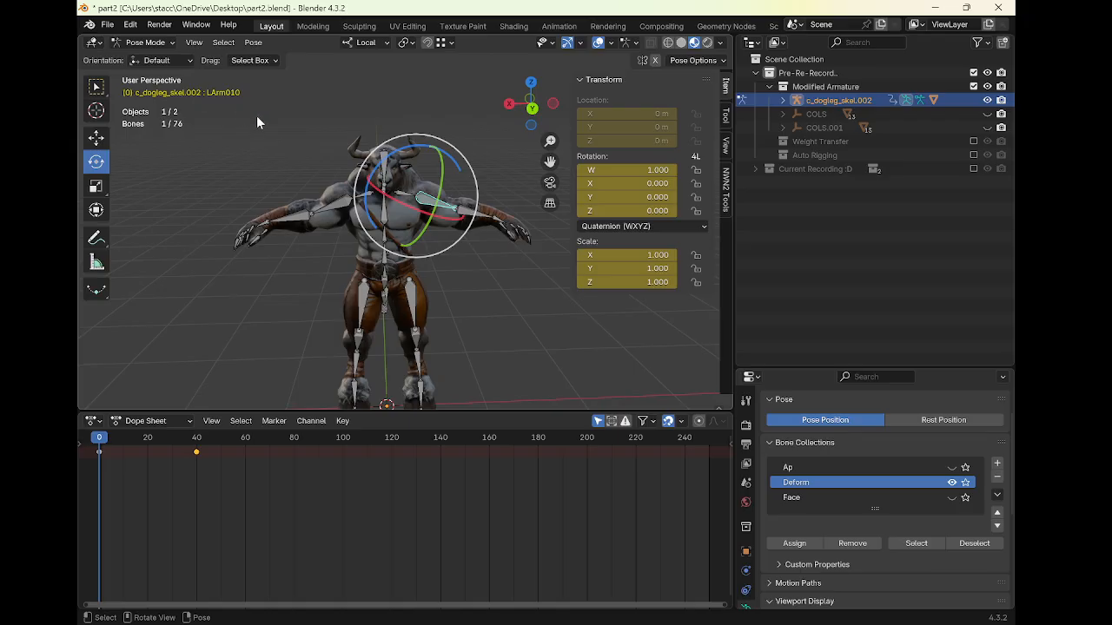
Hide the minotaur mesh and armature from the viewport
key(ctrl+Tab)
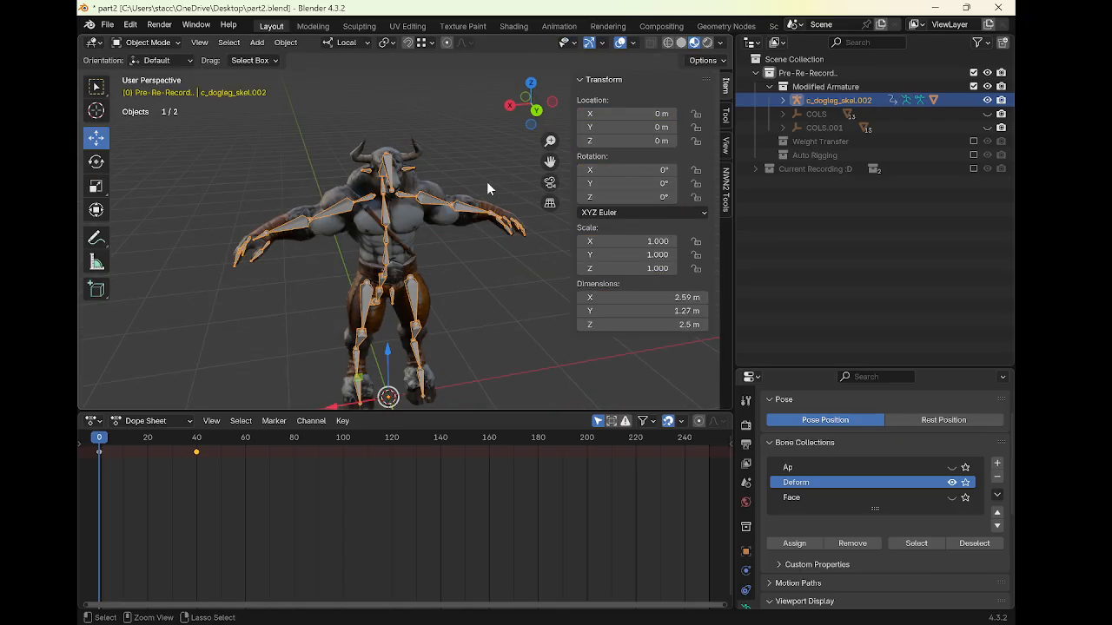
click(973, 168)
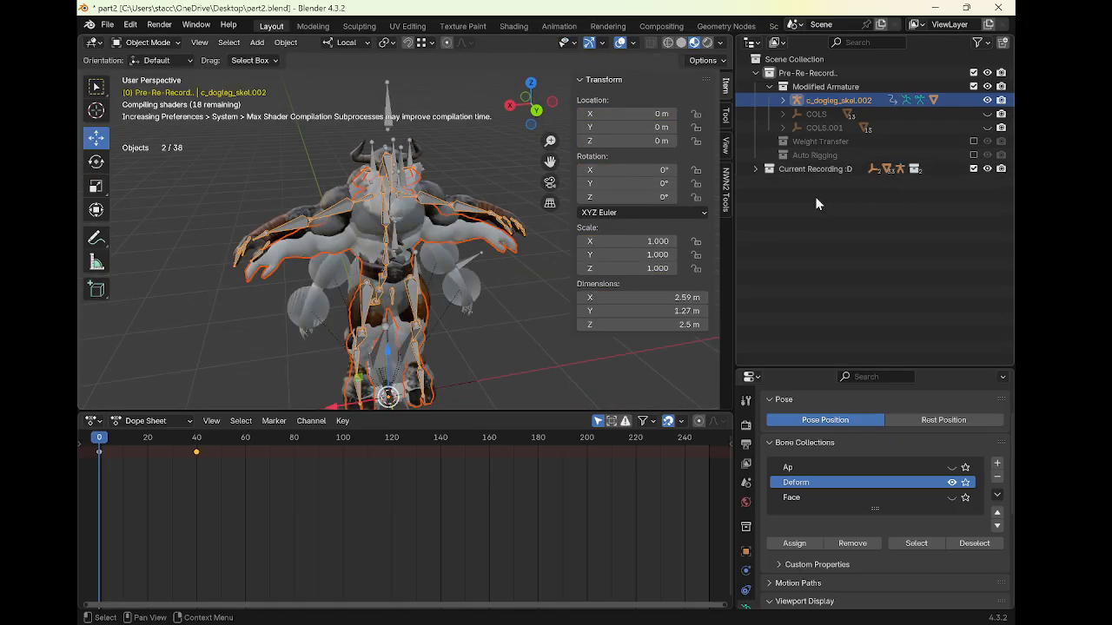
click(974, 170)
scroll(377, 218, up, 1)
middle_drag(377, 218, 380, 188)
scroll(397, 204, up, 1)
key(ctrl+Tab)
key(ctrl+Tab)
key(h)
click(388, 179)
key(h)
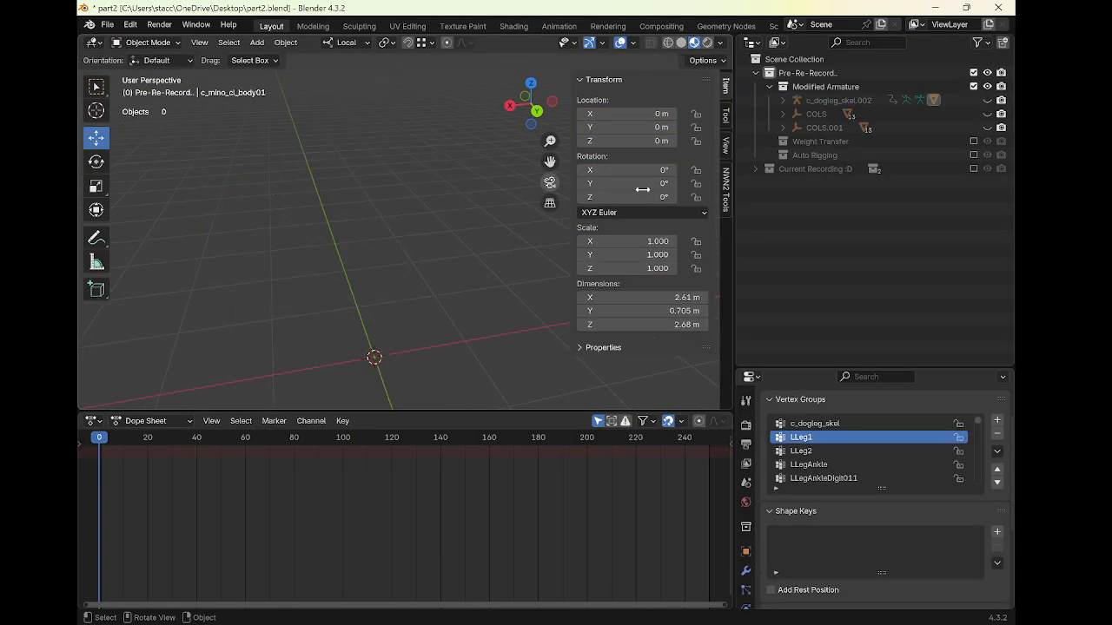
Exclude the Modified Armature collection, then enable and expand the Current Recording collection
click(770, 86)
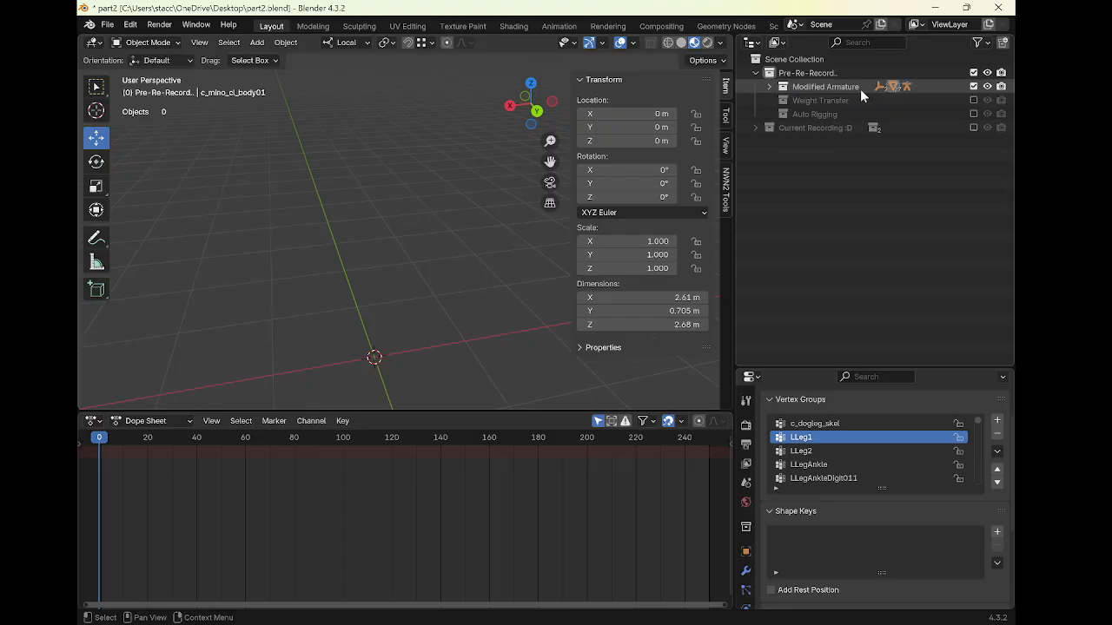
click(974, 86)
click(974, 127)
click(815, 128)
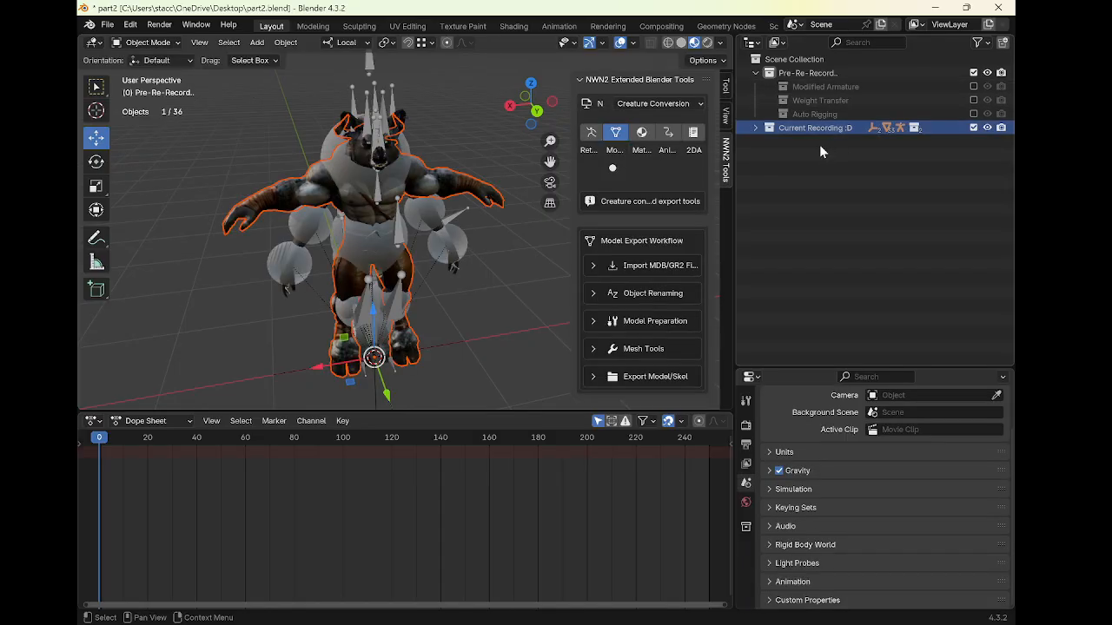
click(755, 128)
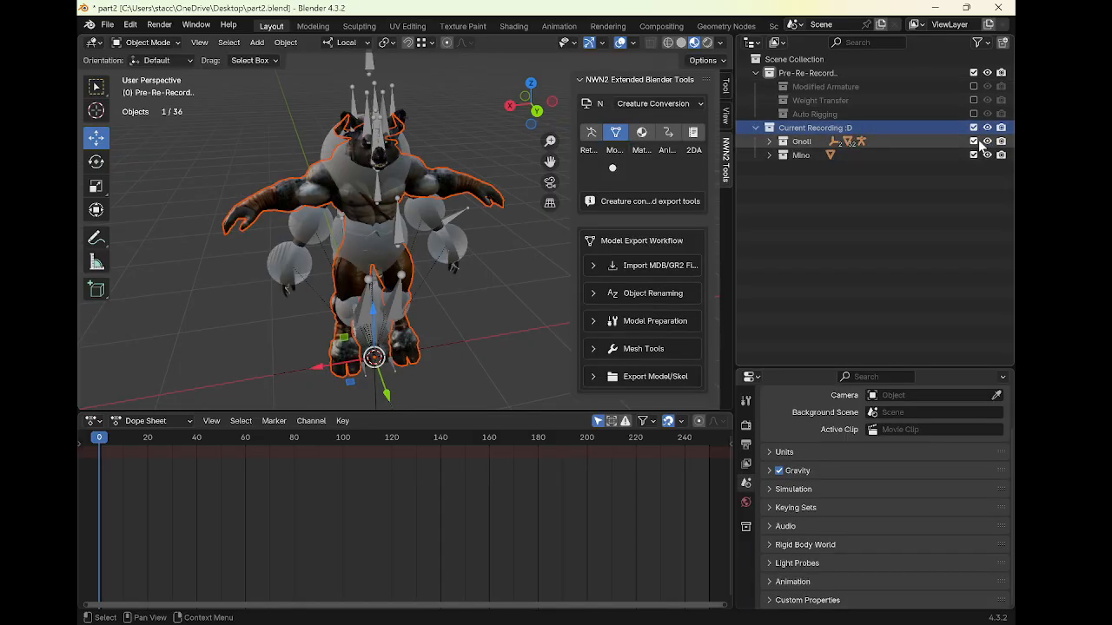
Expand the Gnoll collection and hide its COLS.004 and COLS.005 objects
scroll(366, 215, down, 1)
mouse_move(415, 205)
middle_down()
mouse_move(391, 207)
mouse_move(429, 202)
middle_up()
scroll(435, 210, up, 2)
scroll(391, 207, down, 1)
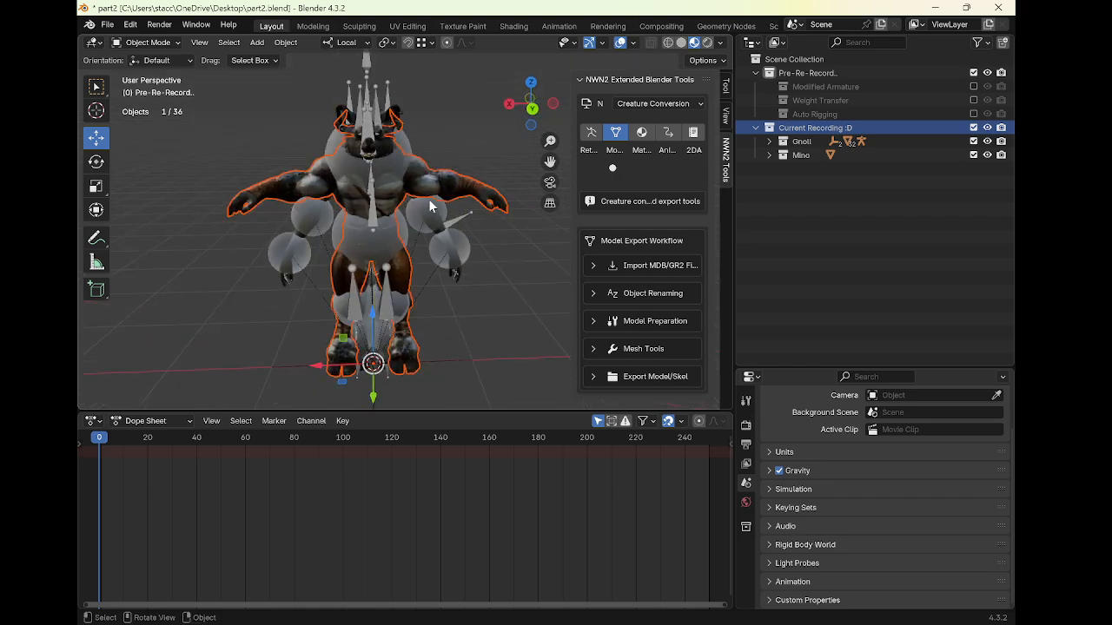
click(371, 216)
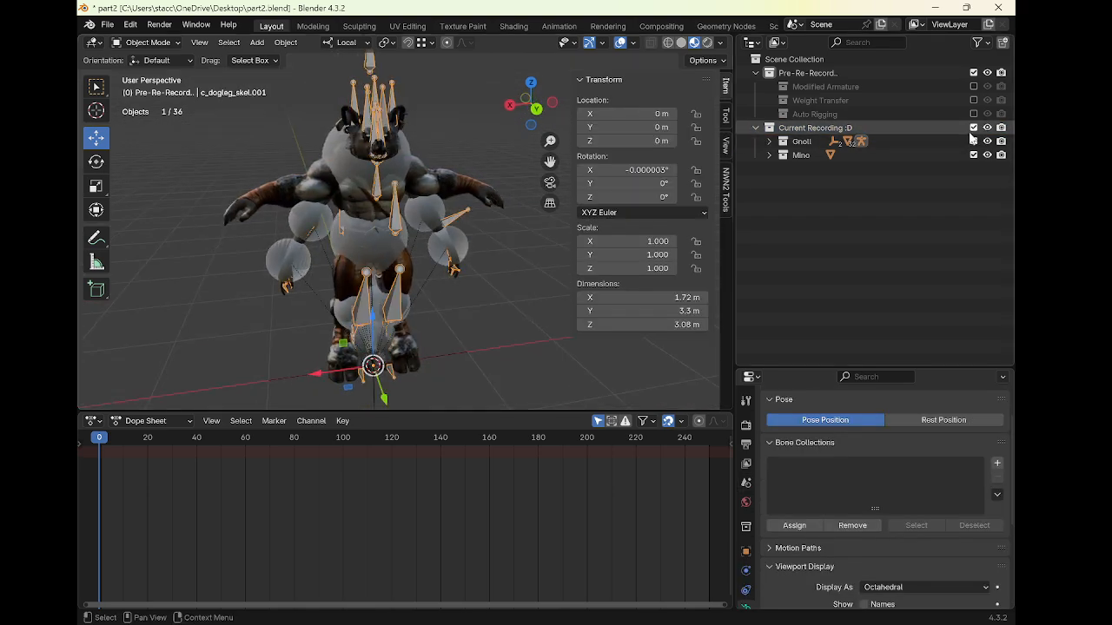
click(768, 141)
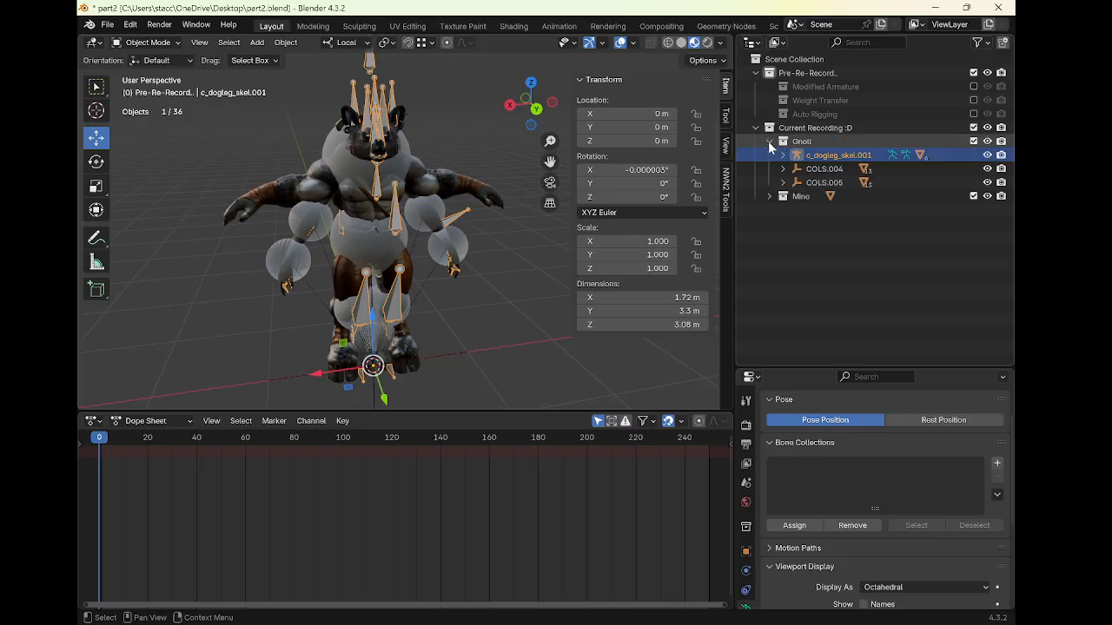
click(986, 182)
click(987, 168)
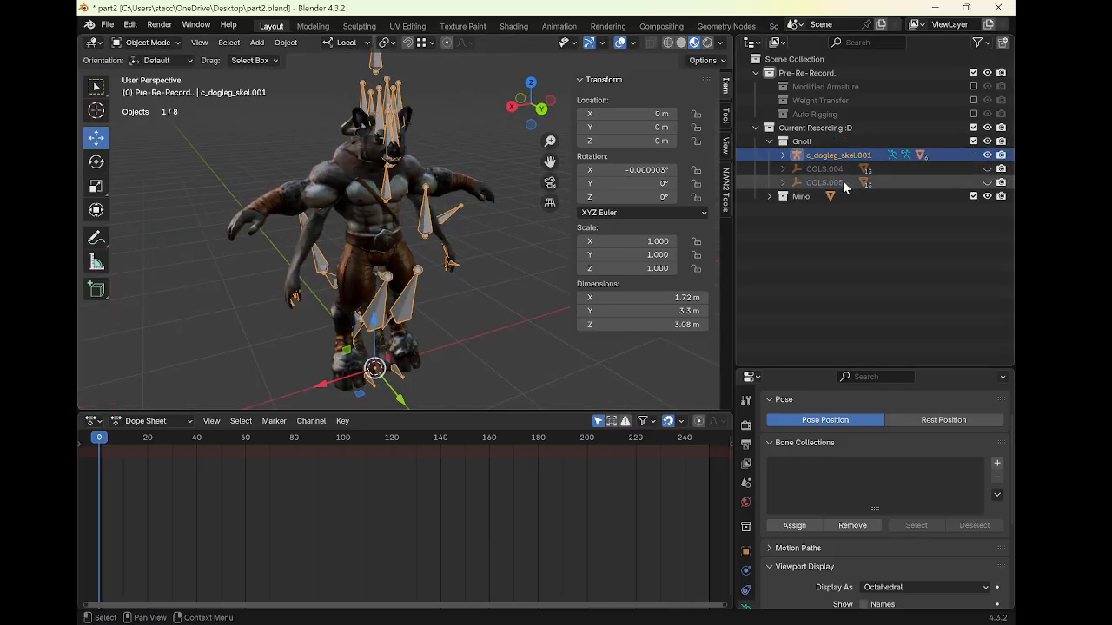
mouse_move(375, 140)
middle_down()
mouse_move(439, 143)
mouse_move(376, 149)
middle_up()
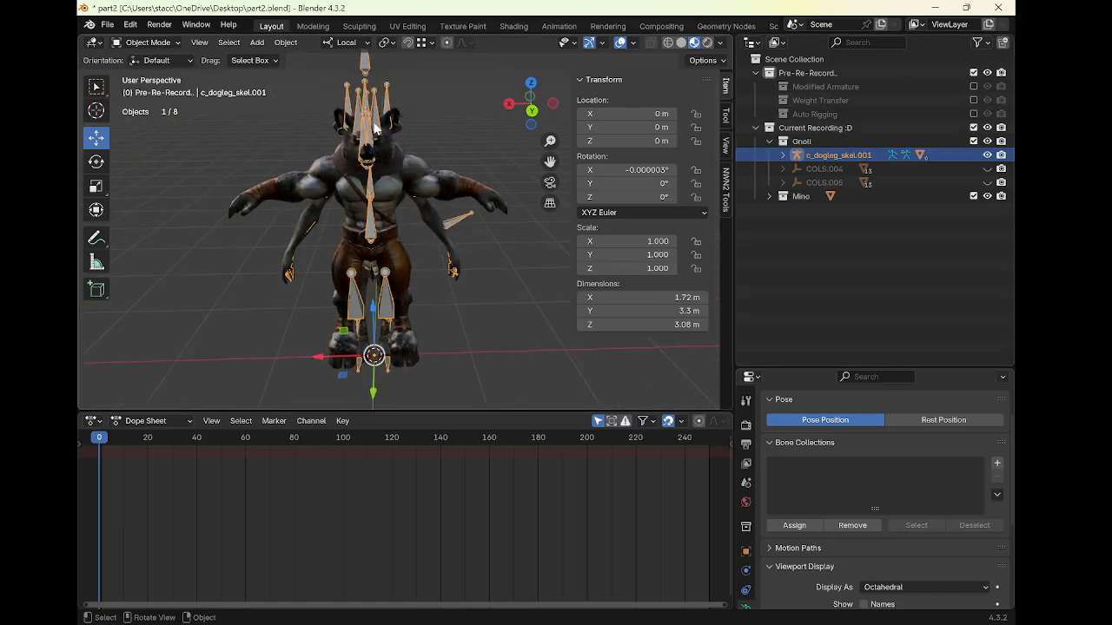
key(h)
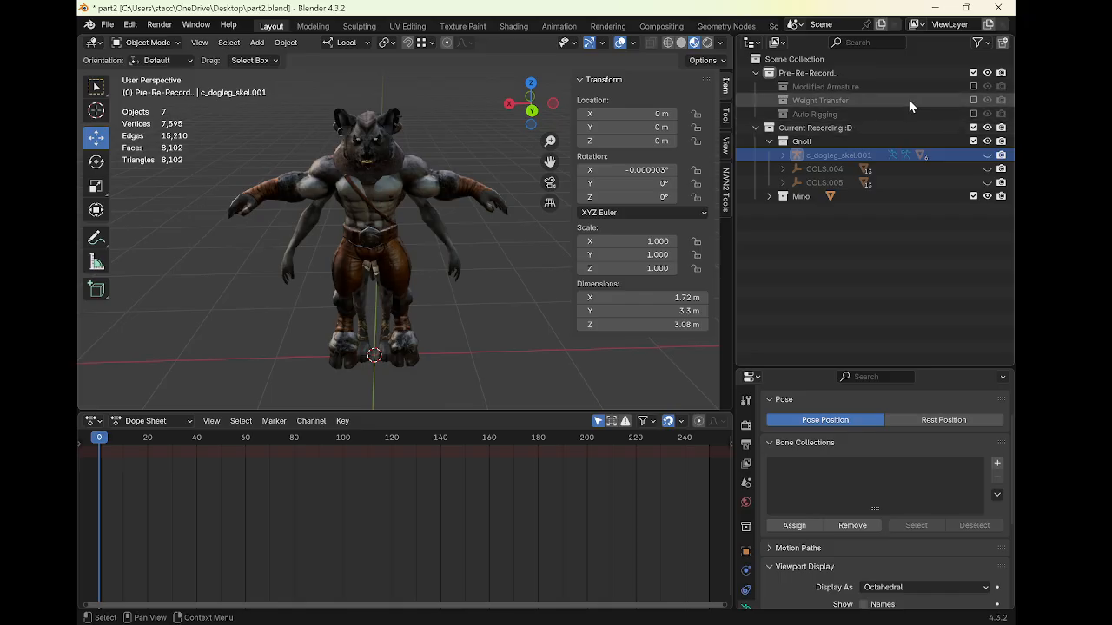
click(974, 100)
click(974, 100)
click(987, 154)
In Pose Mode on the gnoll armature c_dogleg_skel.001, rotate the RArm110 bone by about 41° to test deformation
middle_drag(419, 206, 430, 185)
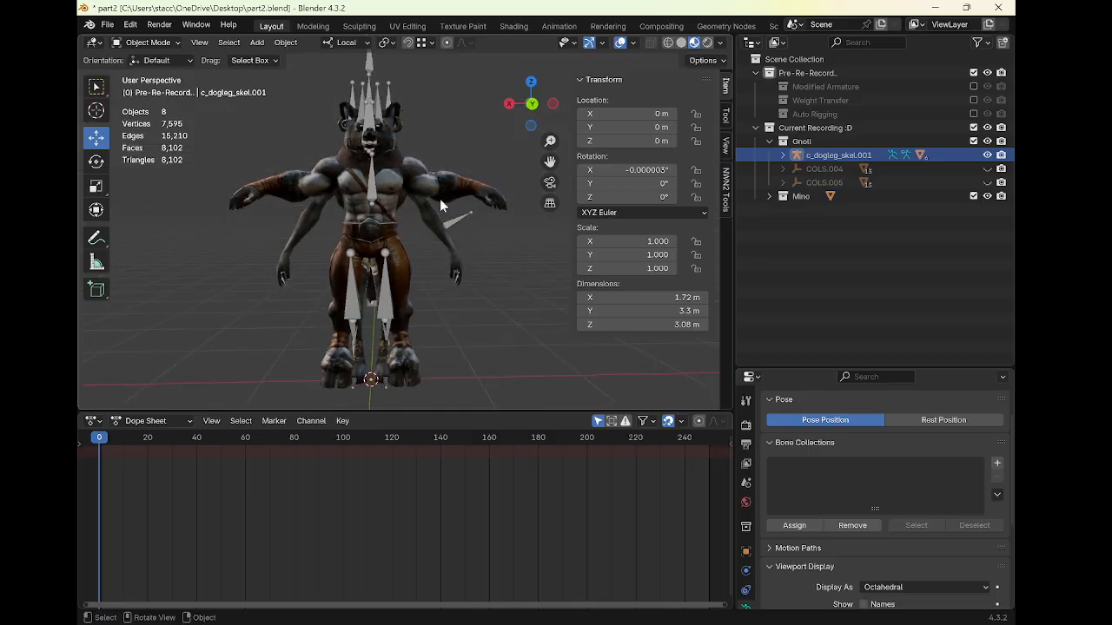
click(453, 229)
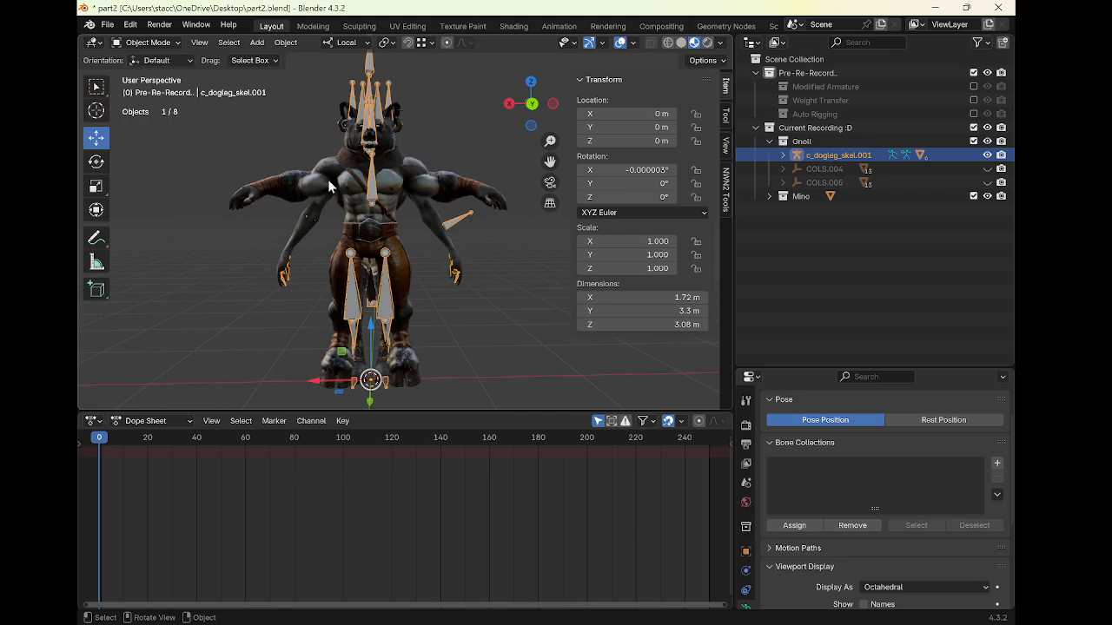
click(453, 190)
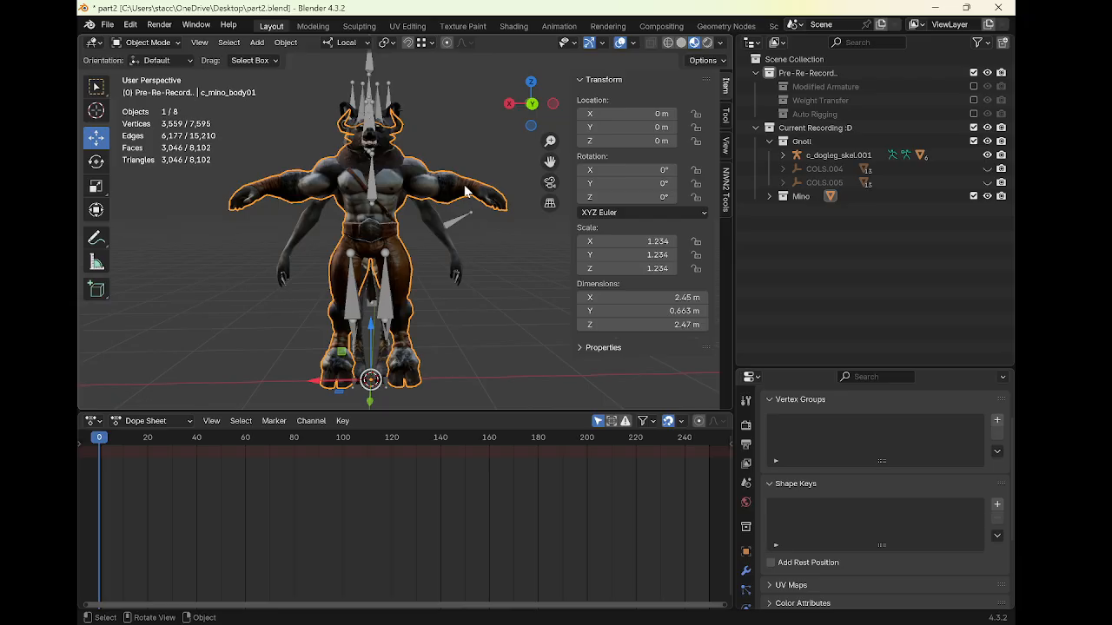
click(439, 235)
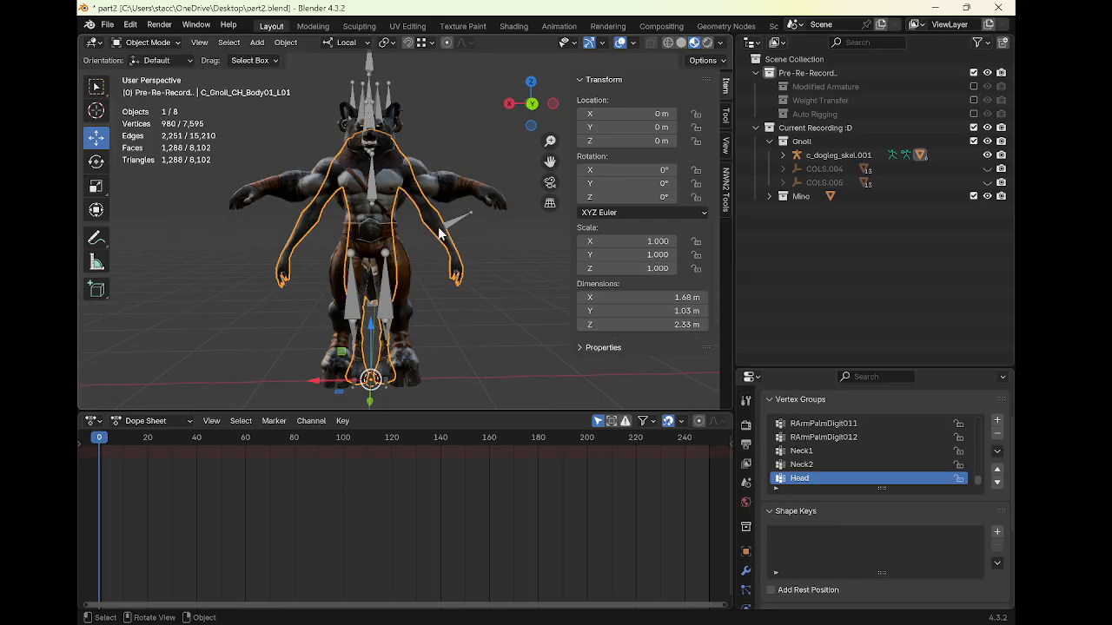
click(456, 222)
key(ctrl+Tab)
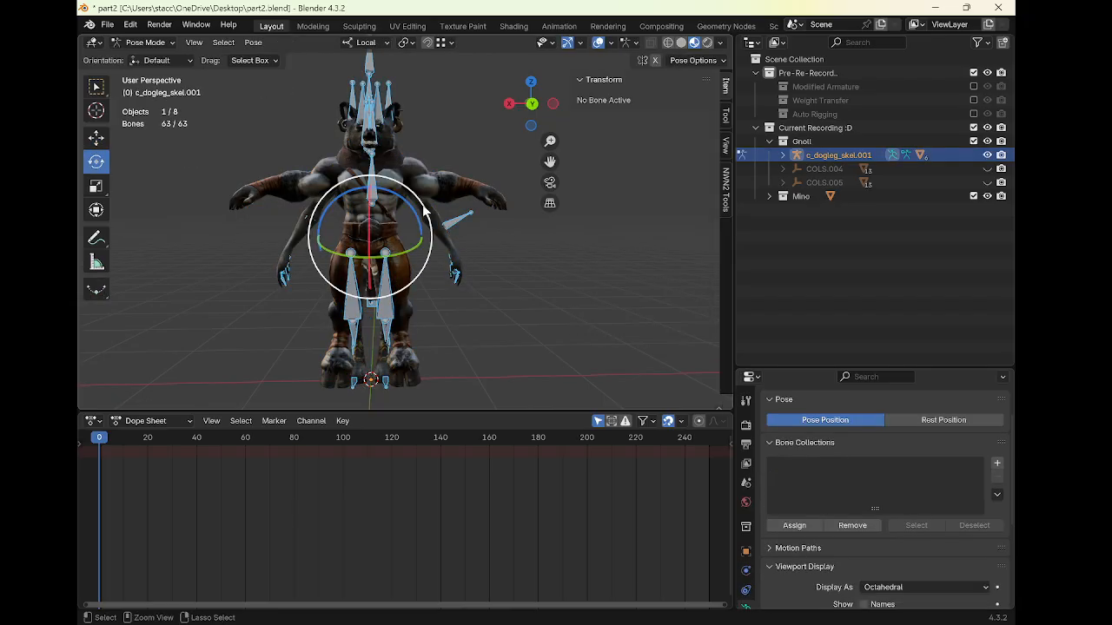
click(418, 194)
drag(444, 217, 490, 163)
click(355, 141)
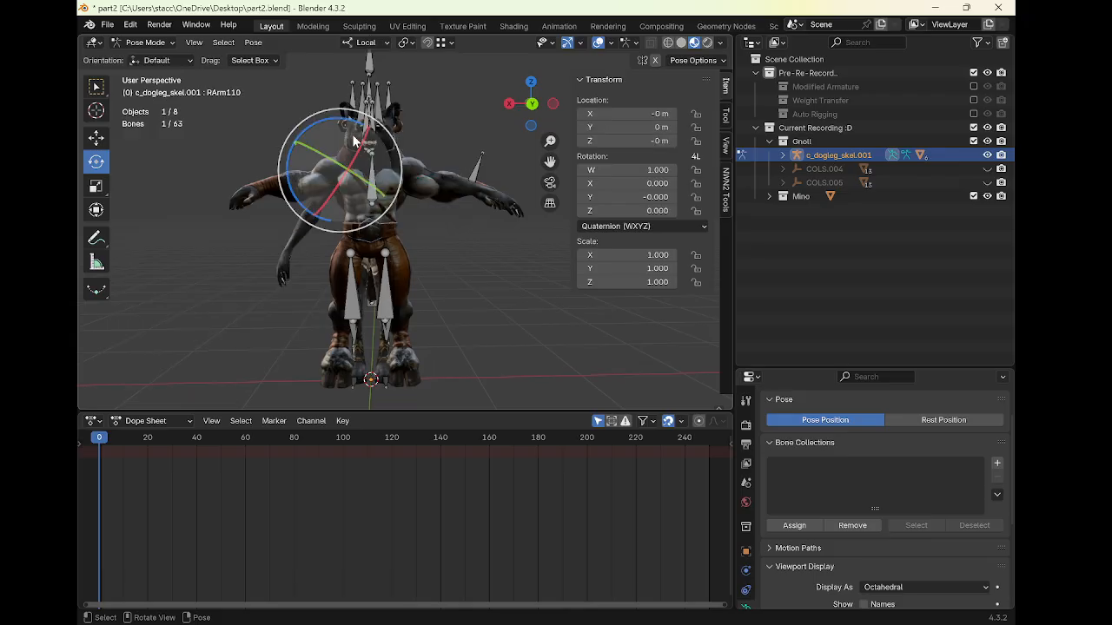
drag(343, 122, 569, 139)
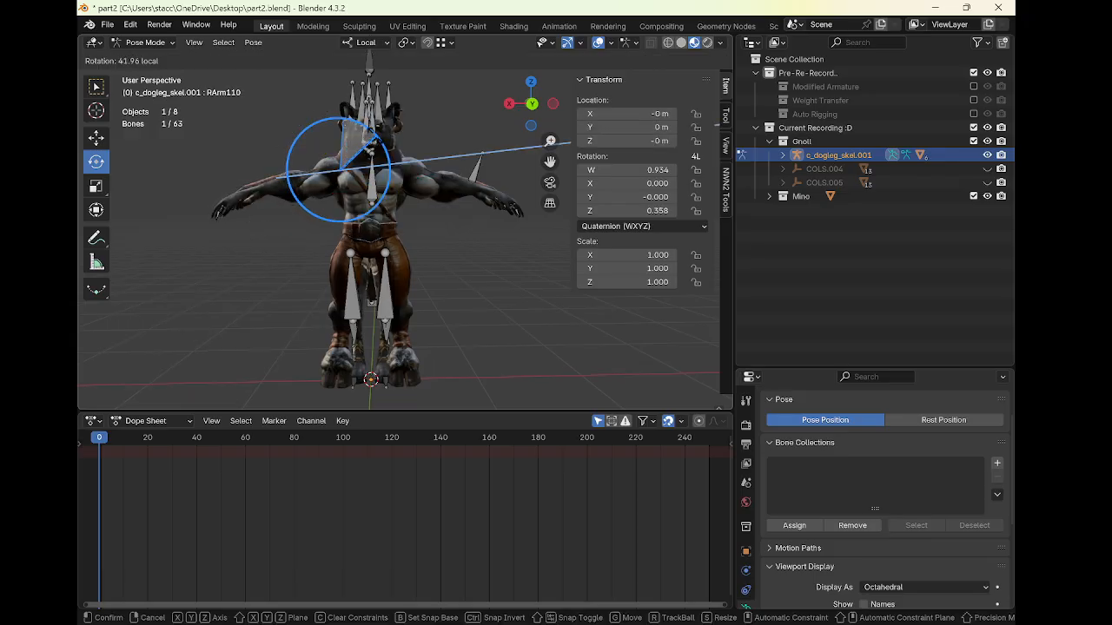
drag(368, 147, 371, 150)
middle_drag(374, 151, 464, 221)
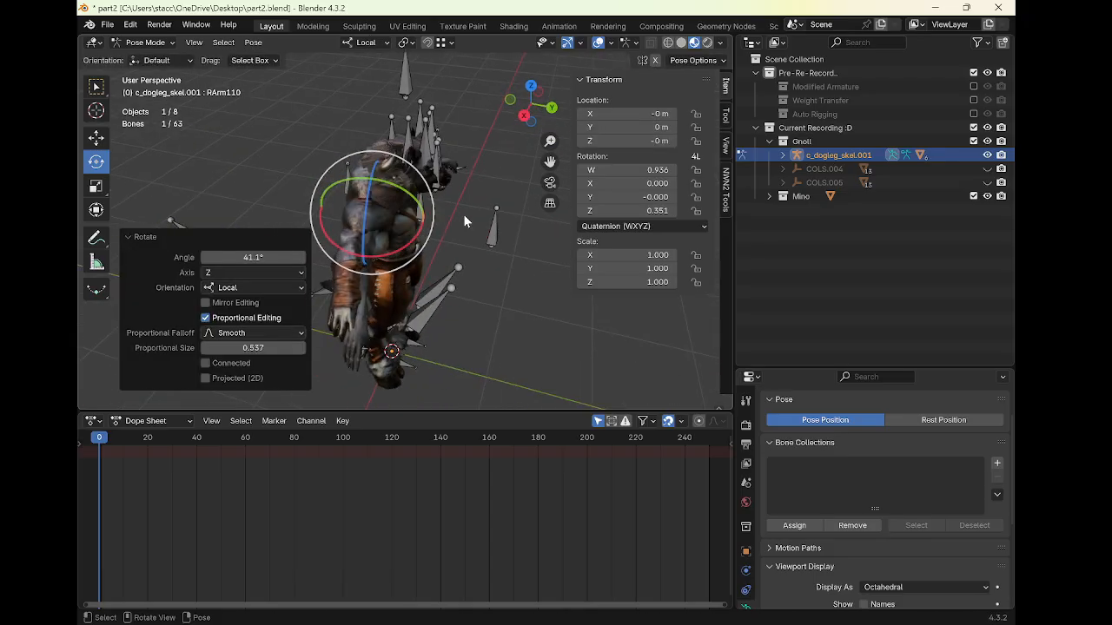
drag(414, 228, 423, 233)
right_click(418, 238)
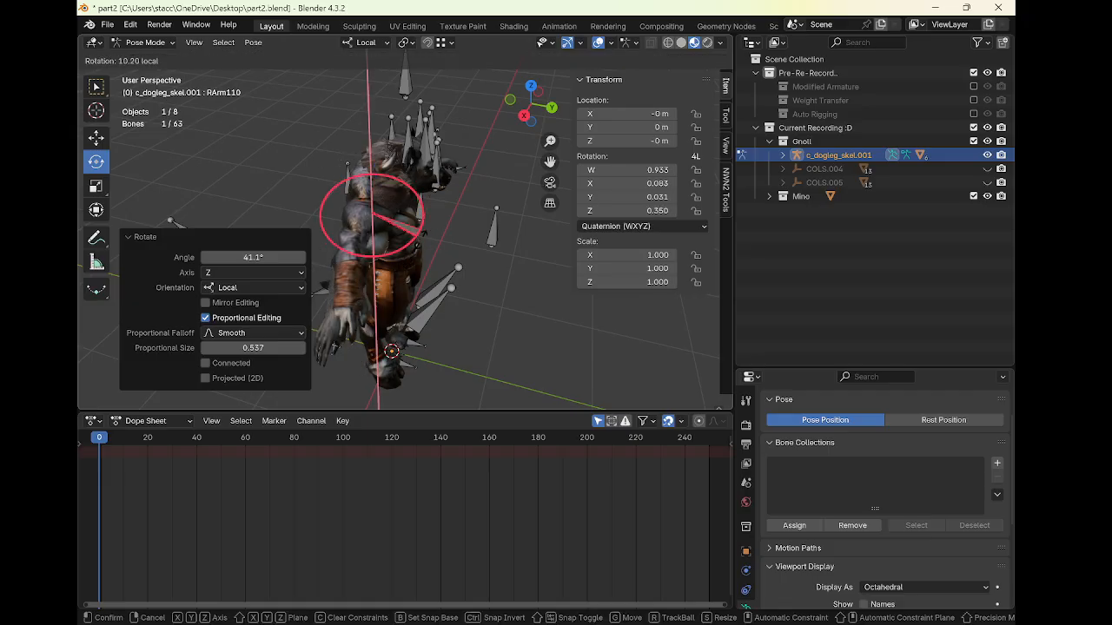
right_click(428, 238)
middle_drag(451, 235, 348, 207)
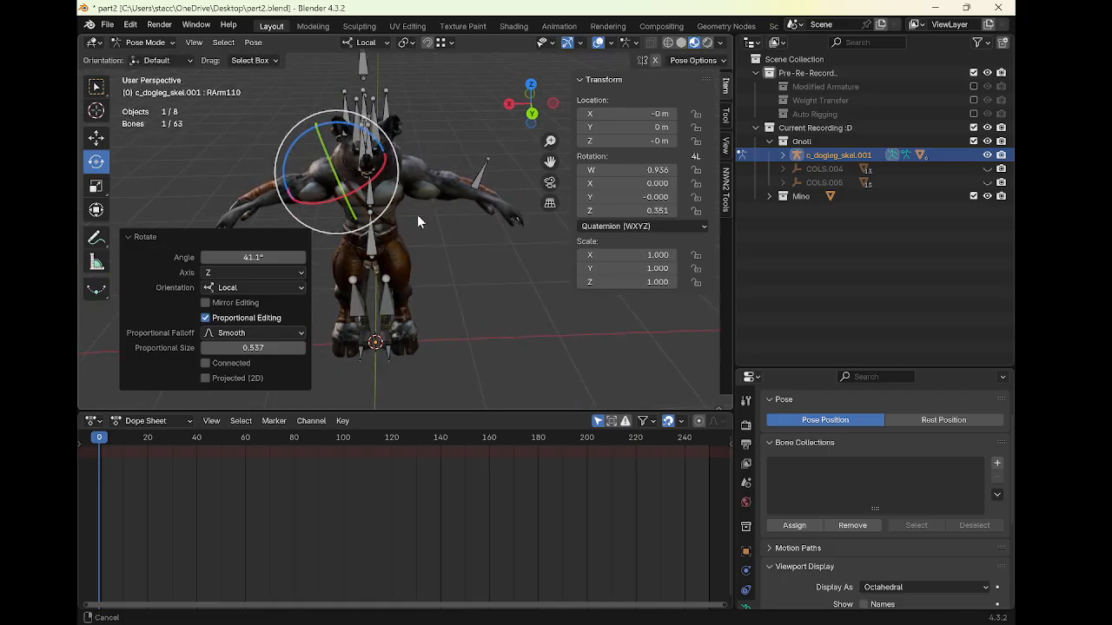
shift+middle_drag(417, 215, 425, 174)
click(340, 149)
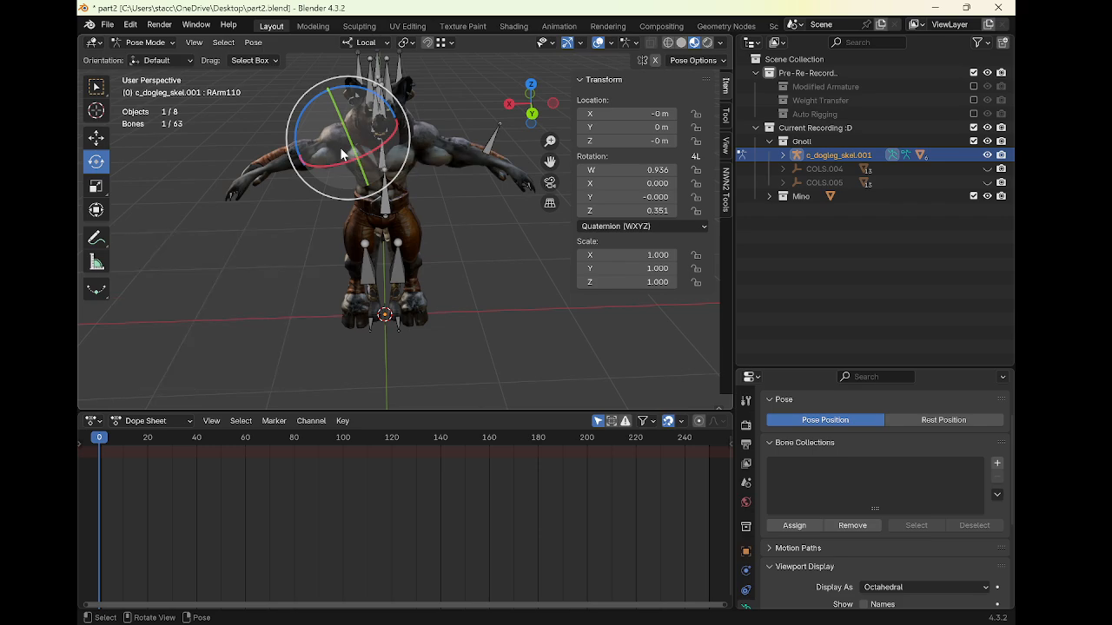
Display the gnoll armature In Front and rotate the RArm110 bone about 5° around its local X axis
scroll(792, 528, down, 3)
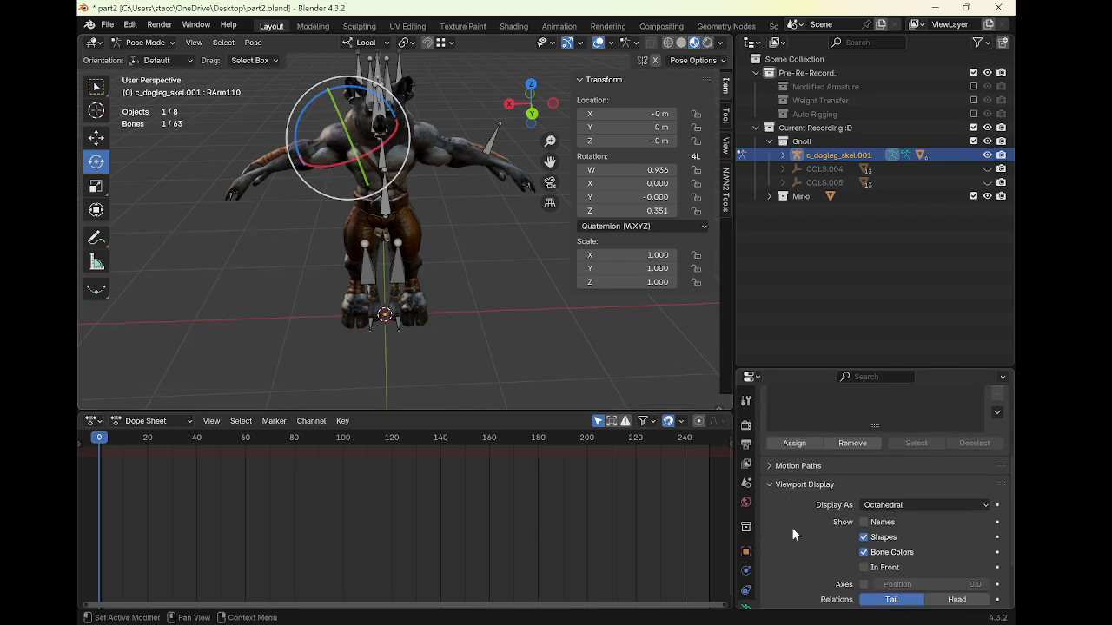
click(878, 566)
mouse_move(365, 191)
middle_down()
mouse_move(397, 231)
mouse_move(513, 238)
middle_up()
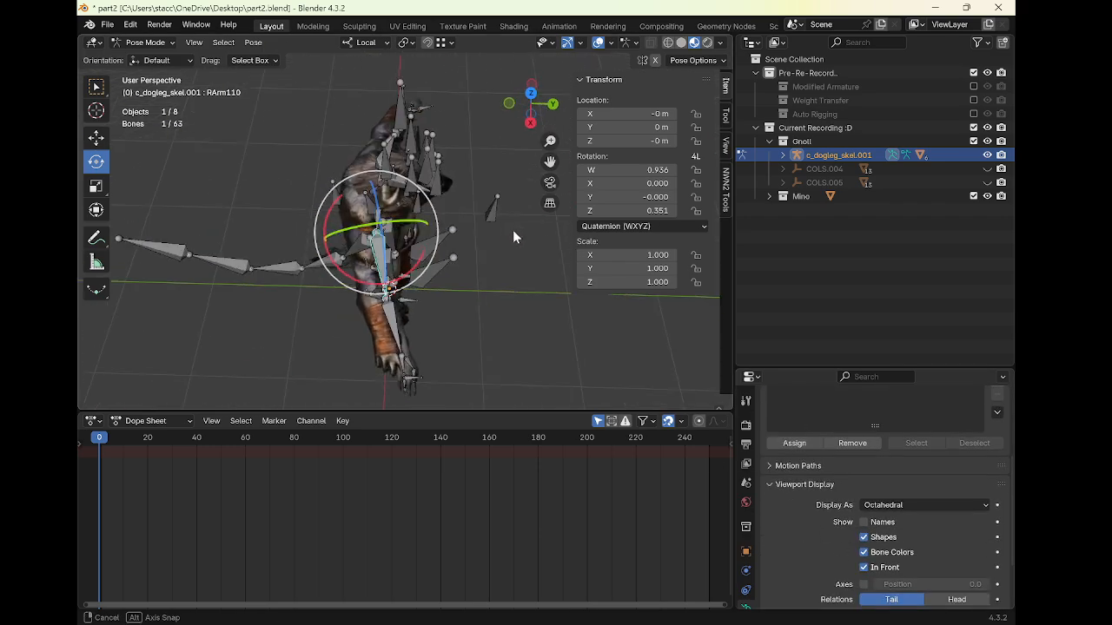
drag(426, 262, 432, 272)
shift+middle_drag(432, 267, 457, 301)
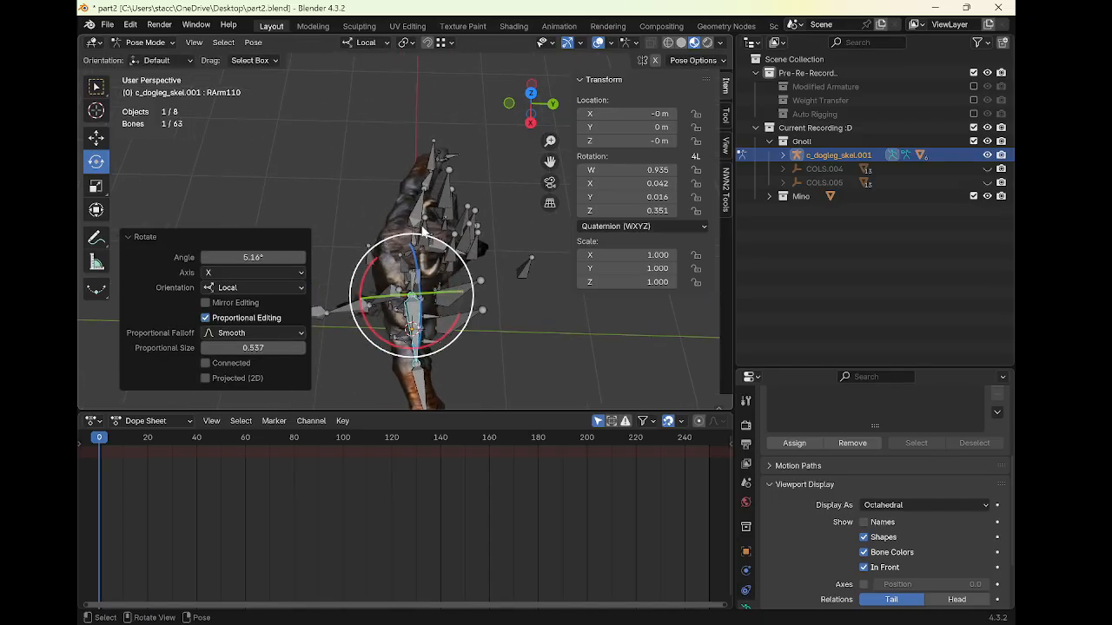
click(418, 212)
drag(440, 265, 491, 283)
middle_drag(486, 278, 454, 158)
scroll(462, 160, down, 1)
In Object Mode, scale the minotaur body mesh c_mino_body01 up by a factor of about 1.007
key(ctrl+Tab)
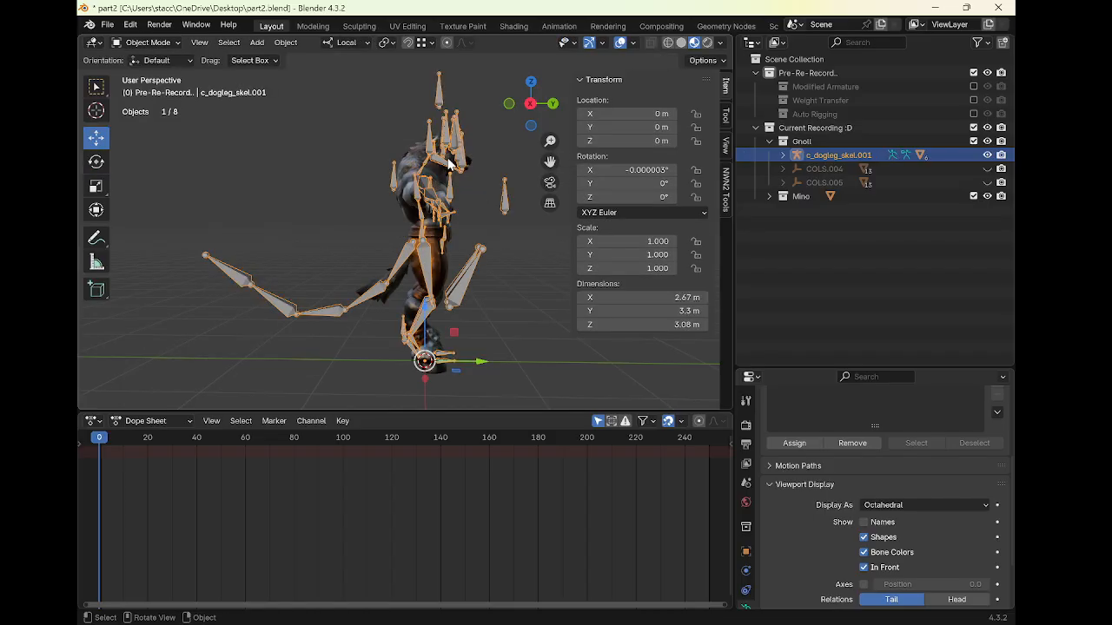
click(408, 200)
middle_drag(419, 177, 351, 181)
key(s)
click(479, 176)
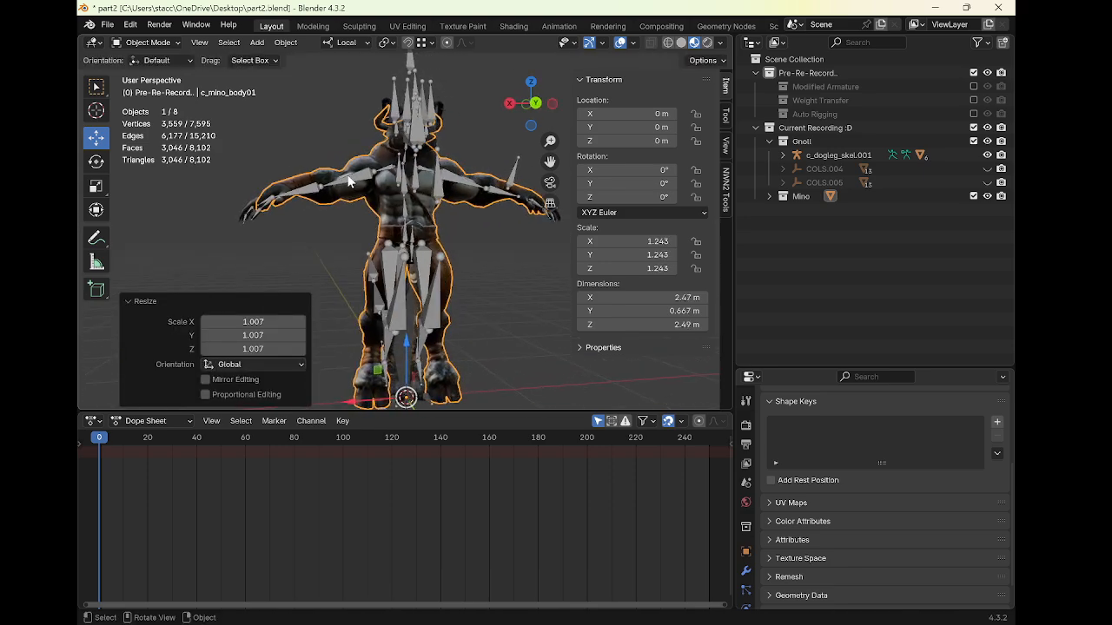
Scale the minotaur body mesh c_mino_body01 down by a factor of about 0.997
key(s)
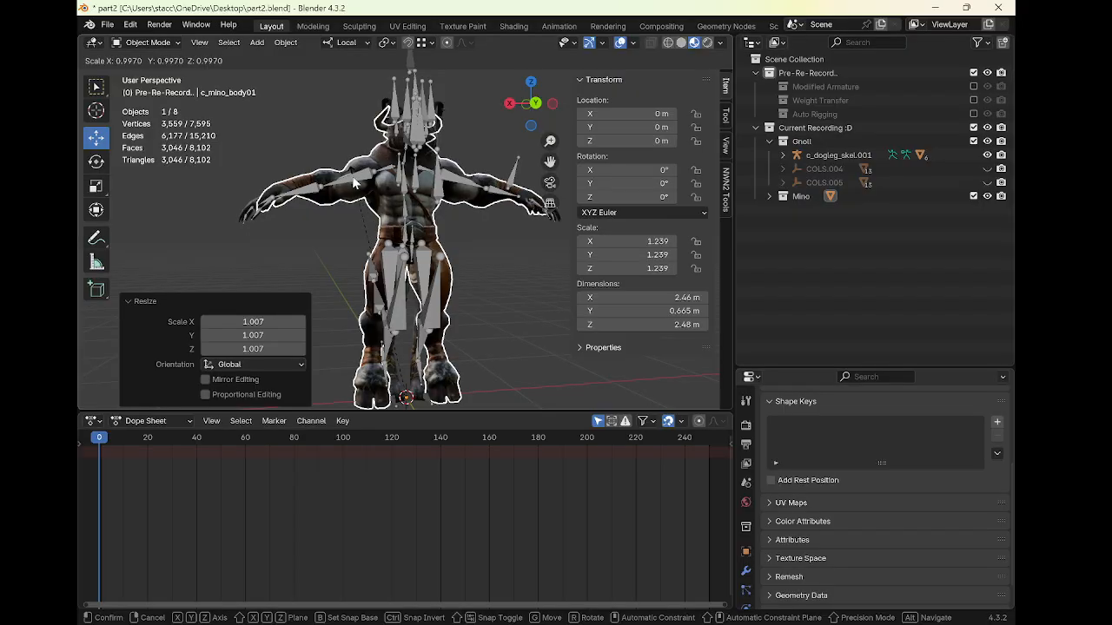
click(354, 182)
scroll(348, 187, down, 2)
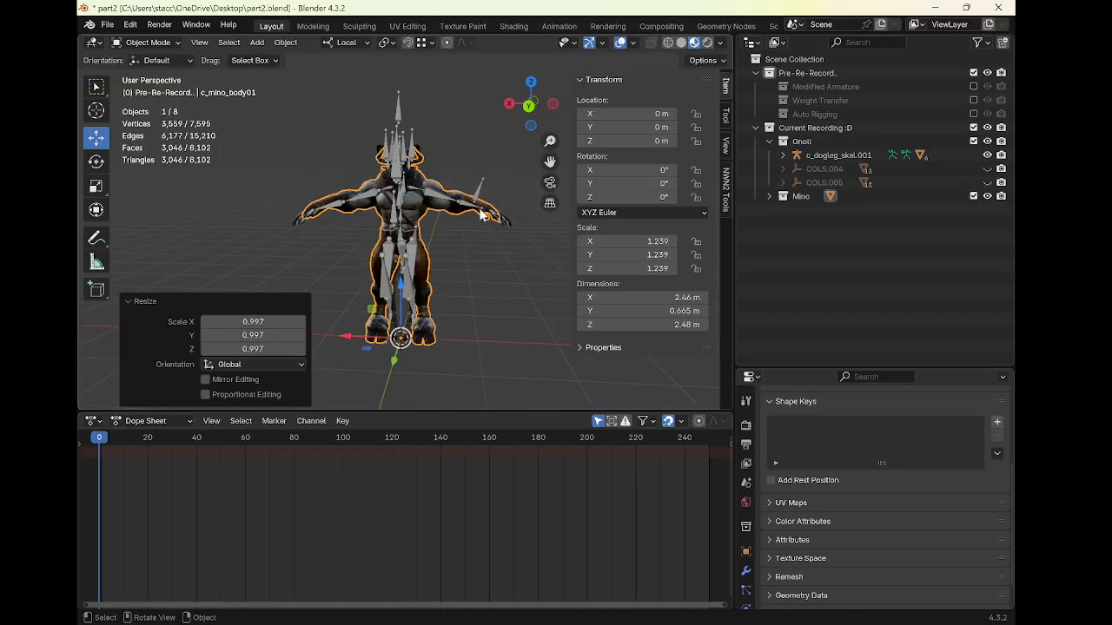
Enter Edit Mode on the minotaur body and select a few vertices on its right hand
key(Tab)
middle_drag(481, 215, 369, 225)
click(485, 276)
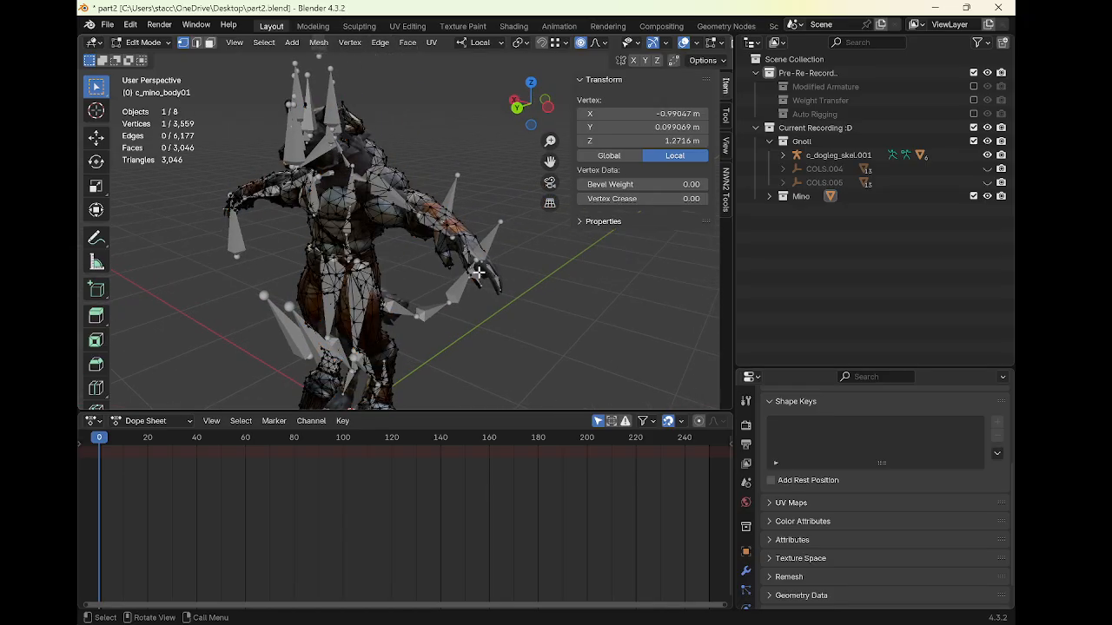
middle_drag(482, 272, 382, 278)
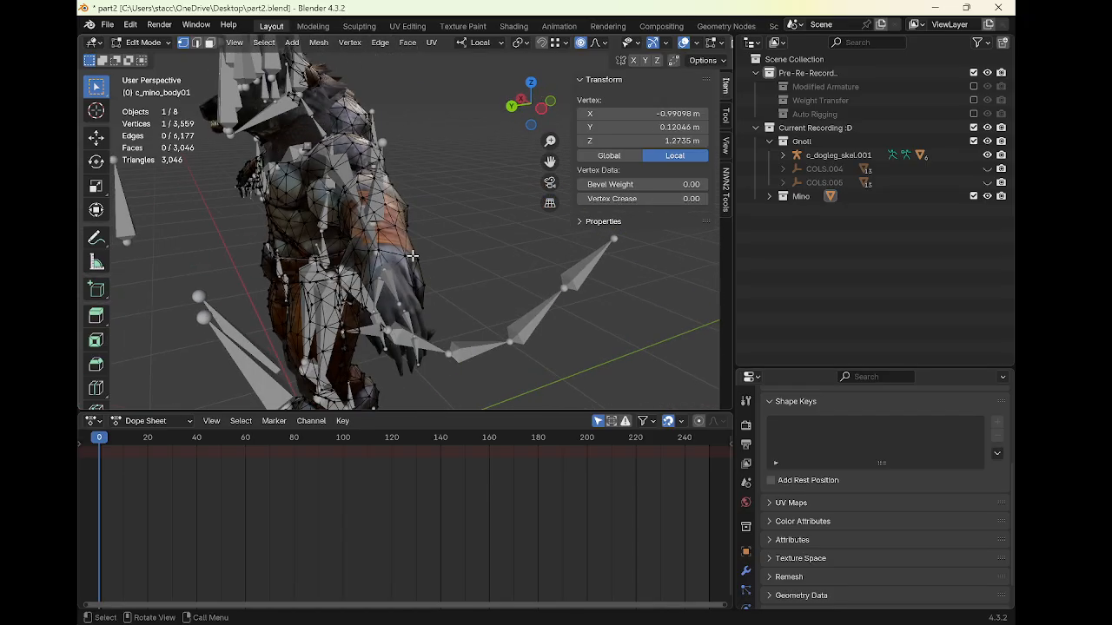
click(987, 154)
click(986, 154)
middle_drag(452, 261, 509, 229)
middle_drag(568, 254, 454, 293)
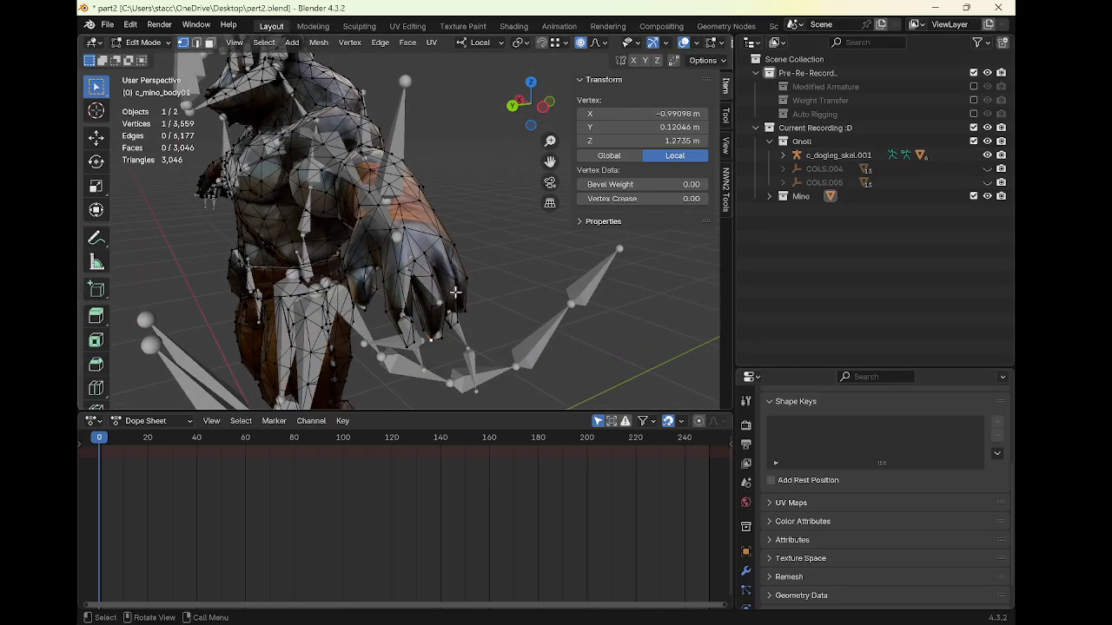
shift+click(433, 339)
shift+click(433, 303)
shift+click(447, 300)
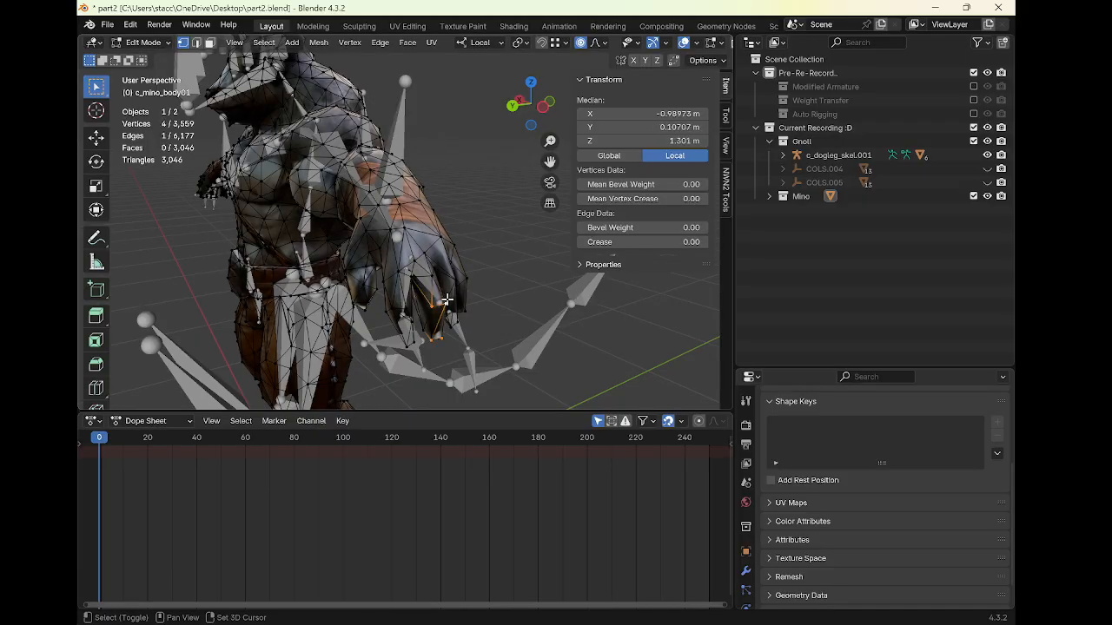
Turn on X-ray and box-select all the vertices of the minotaur's right hand
middle_drag(426, 251, 417, 223)
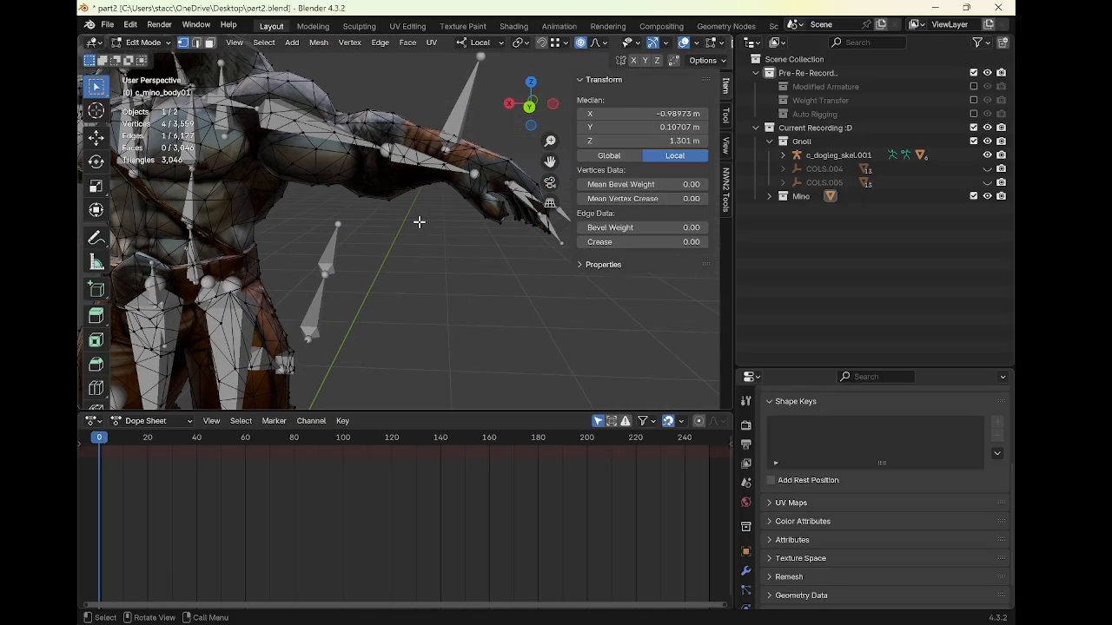
scroll(665, 41, down, 4)
click(669, 42)
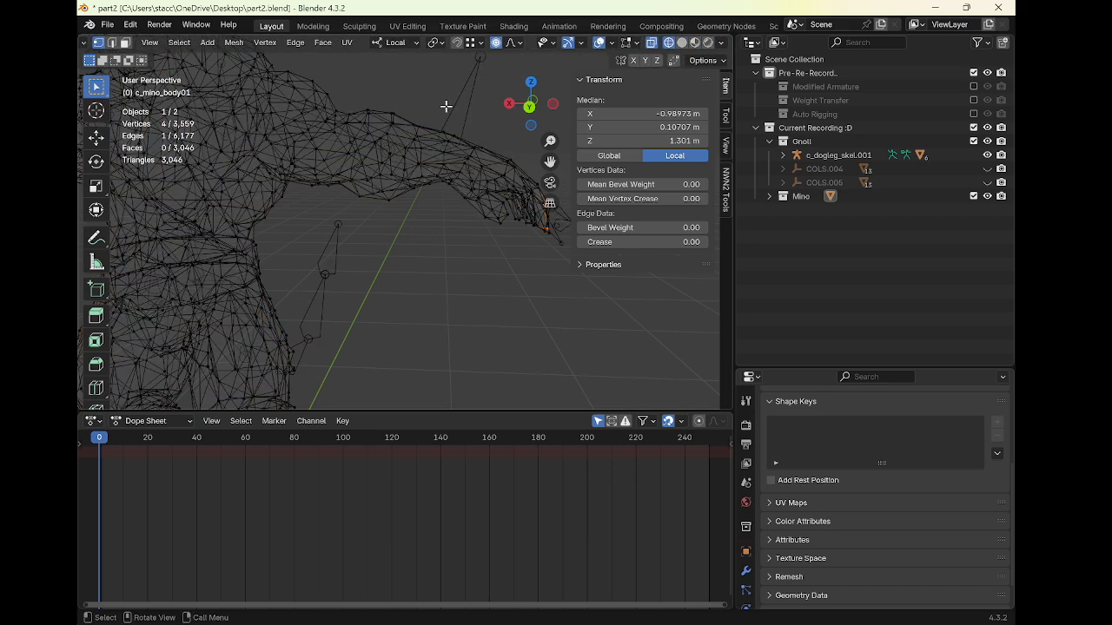
drag(454, 114, 585, 330)
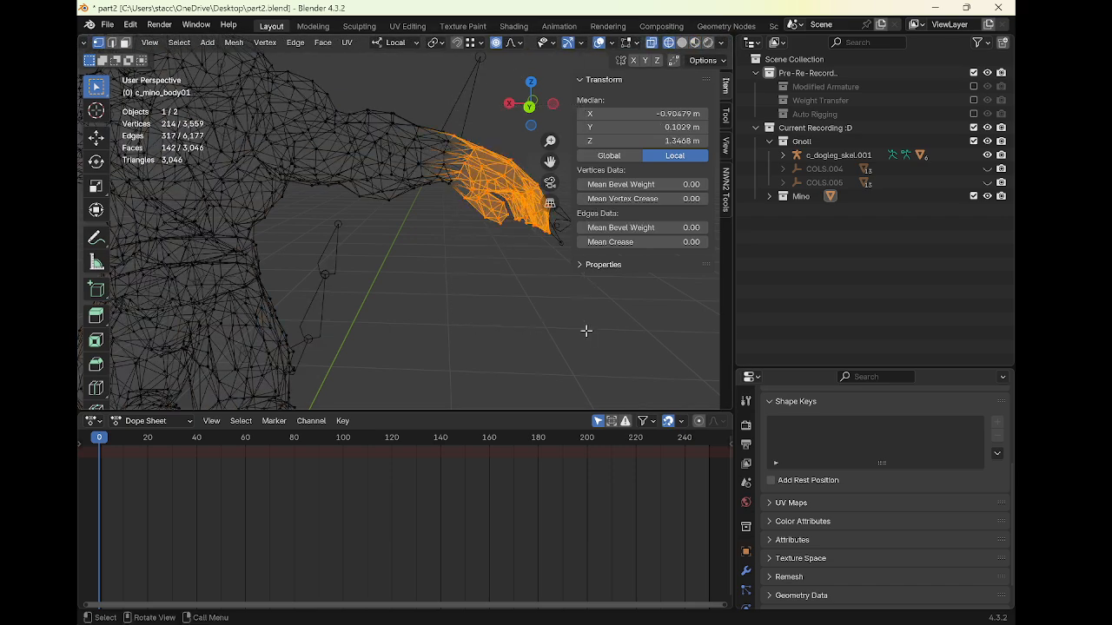
scroll(545, 301, down, 3)
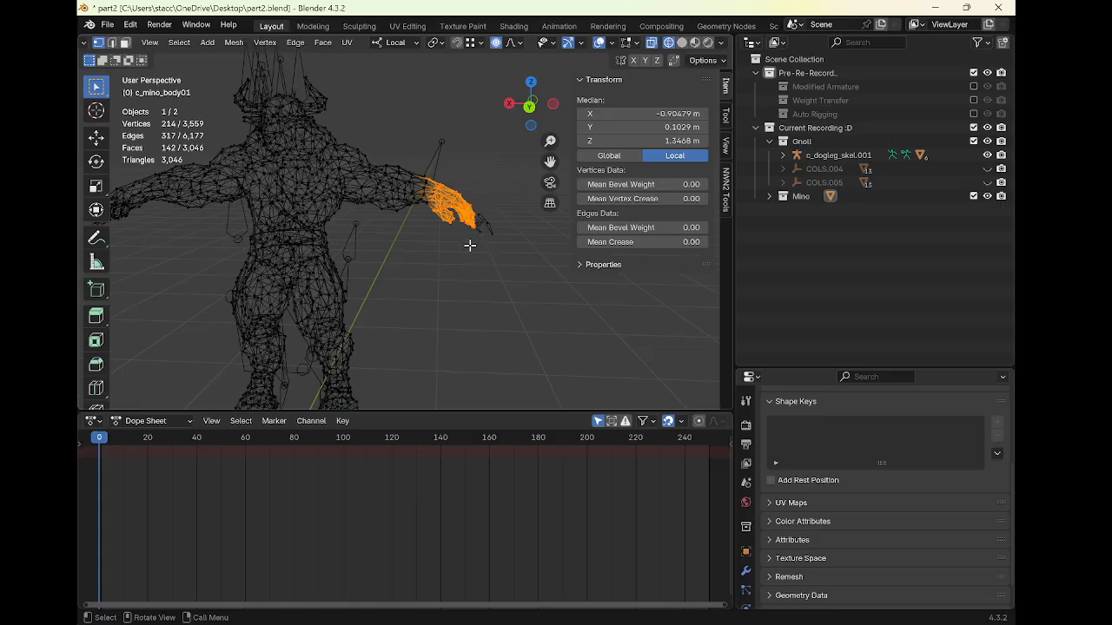
key(g)
key(x)
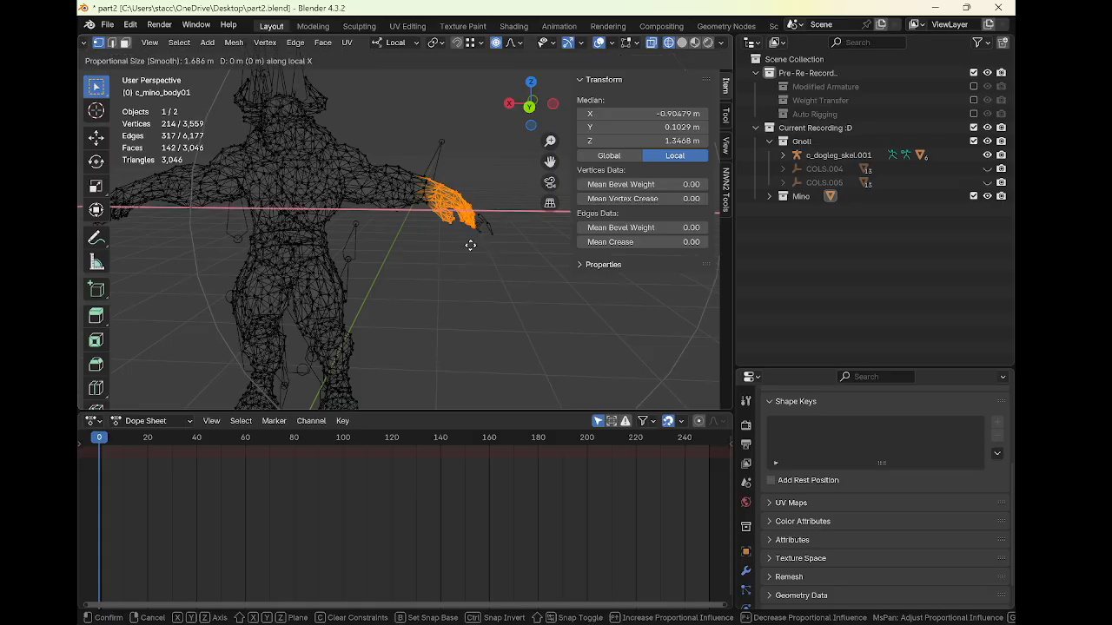
right_click(461, 248)
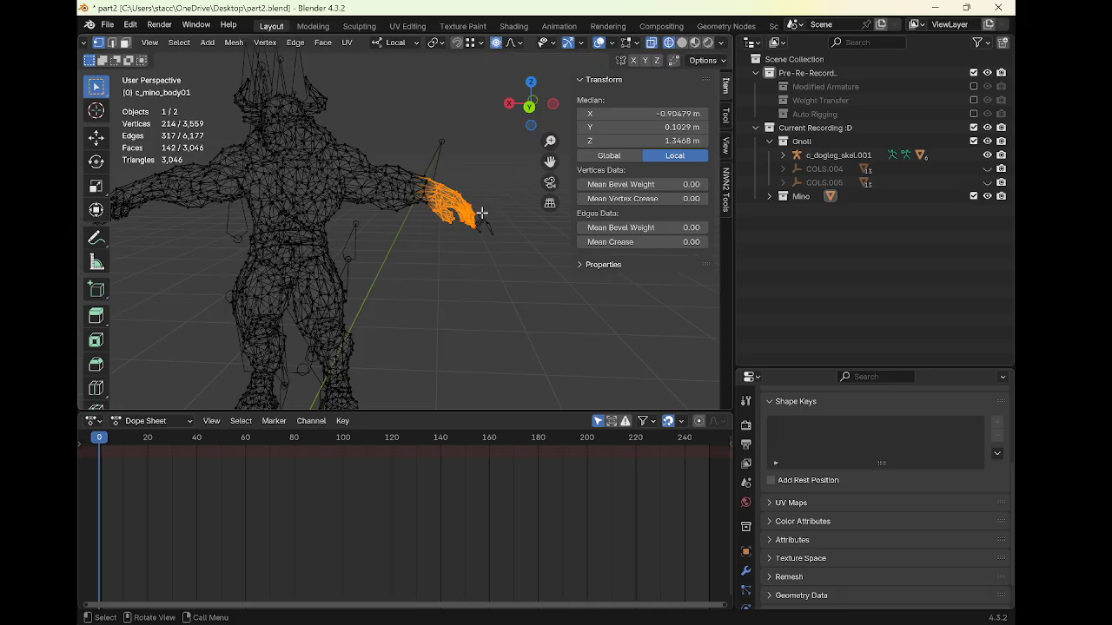
Move the right hand about -0.142 m along local X with smooth proportional editing at size about 0.715
key(g)
key(x)
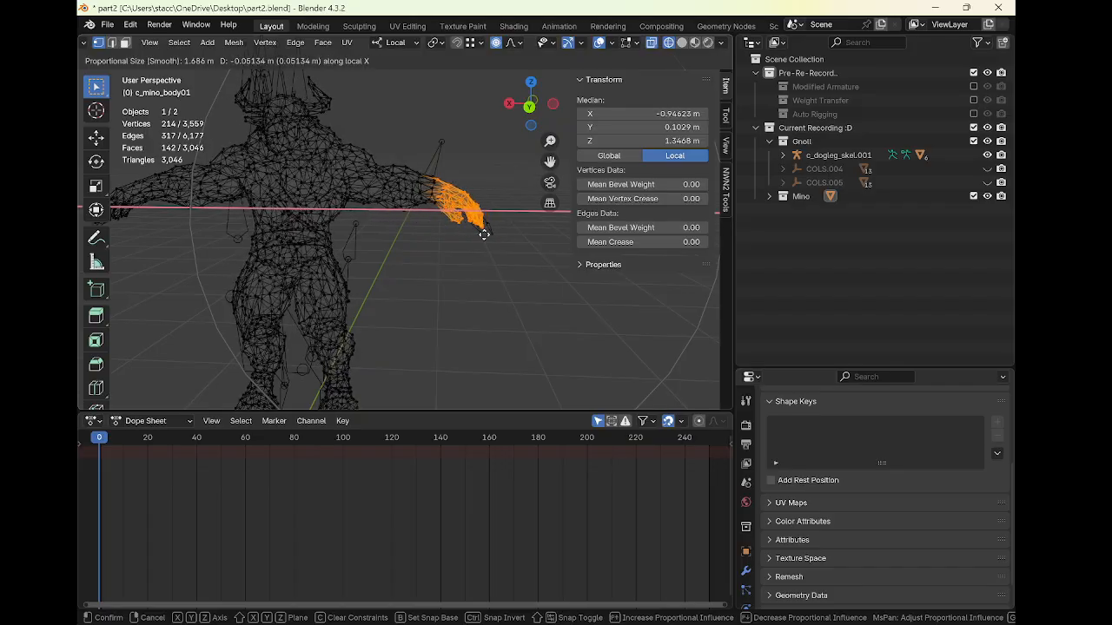
scroll(474, 227, up, 8)
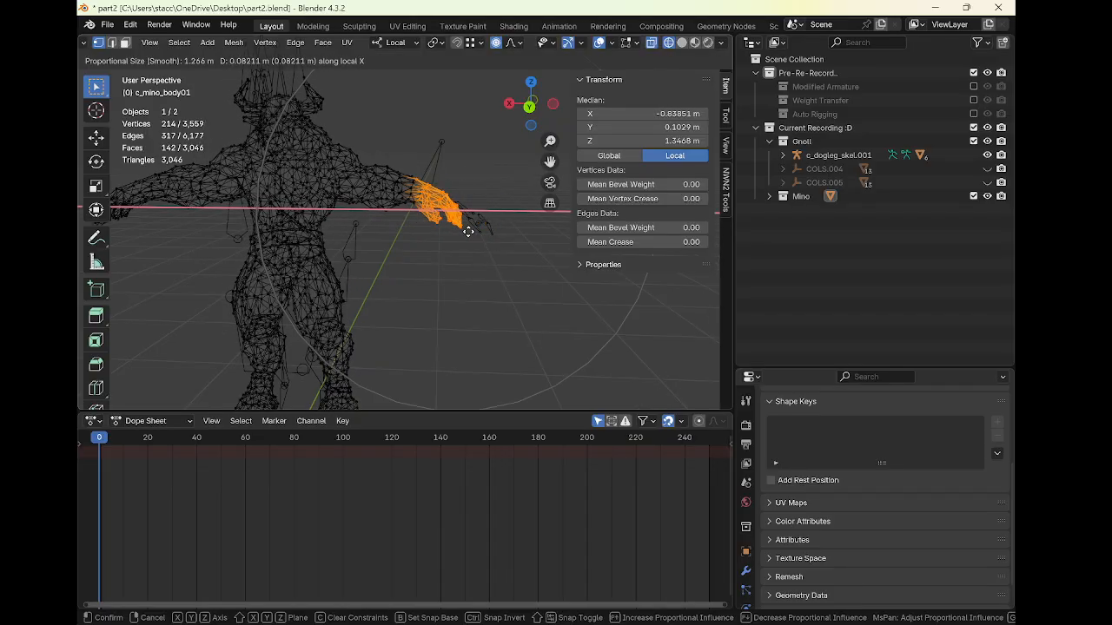
scroll(469, 232, up, 3)
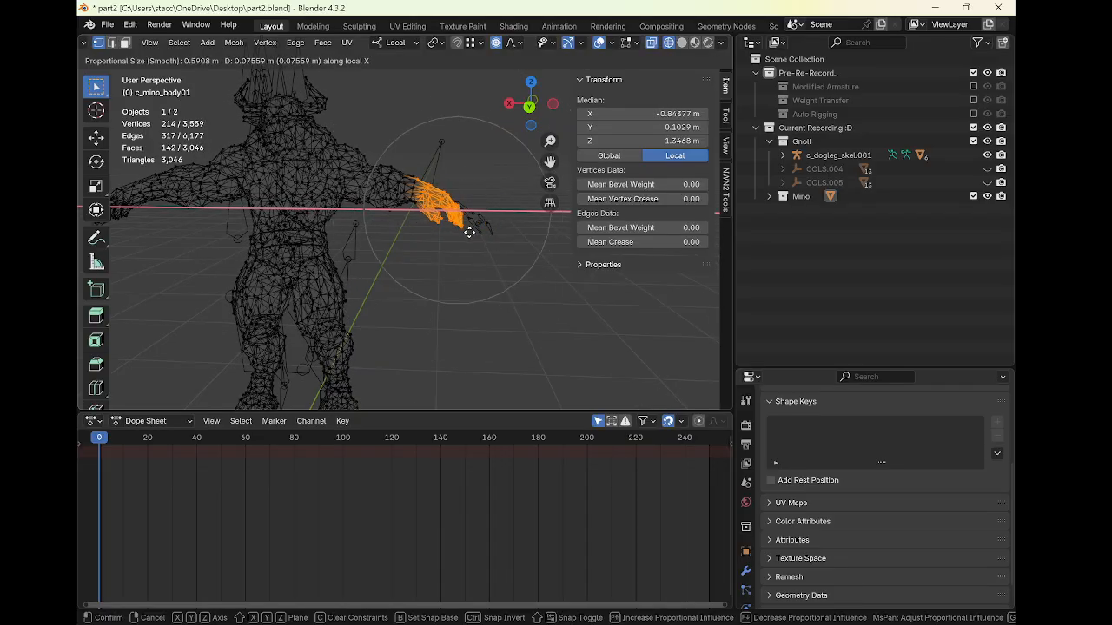
scroll(469, 232, down, 3)
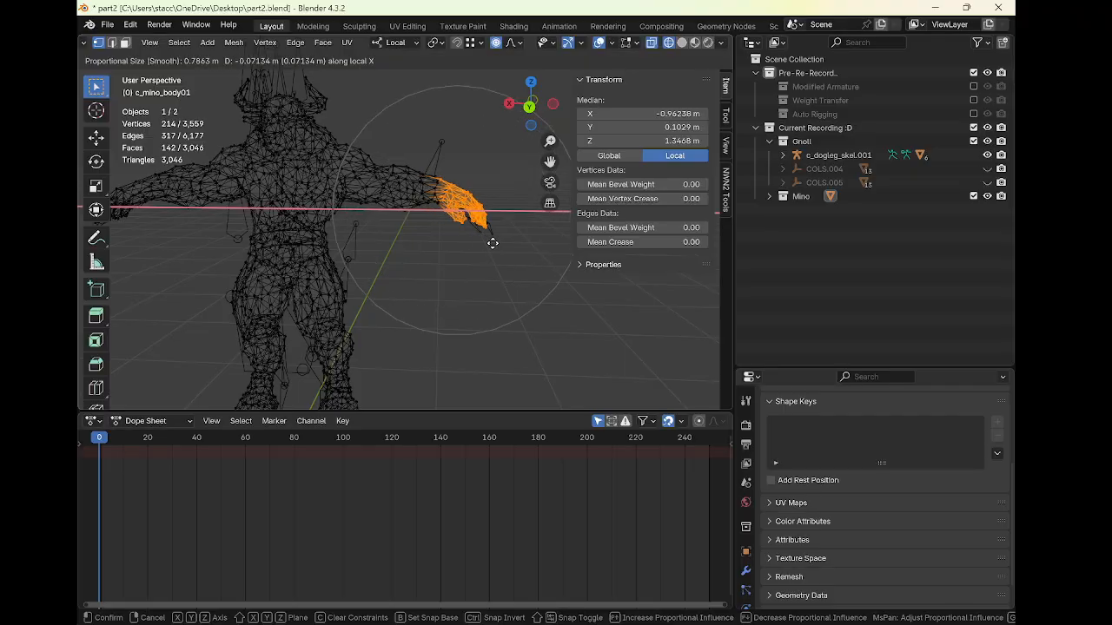
scroll(496, 244, up, 1)
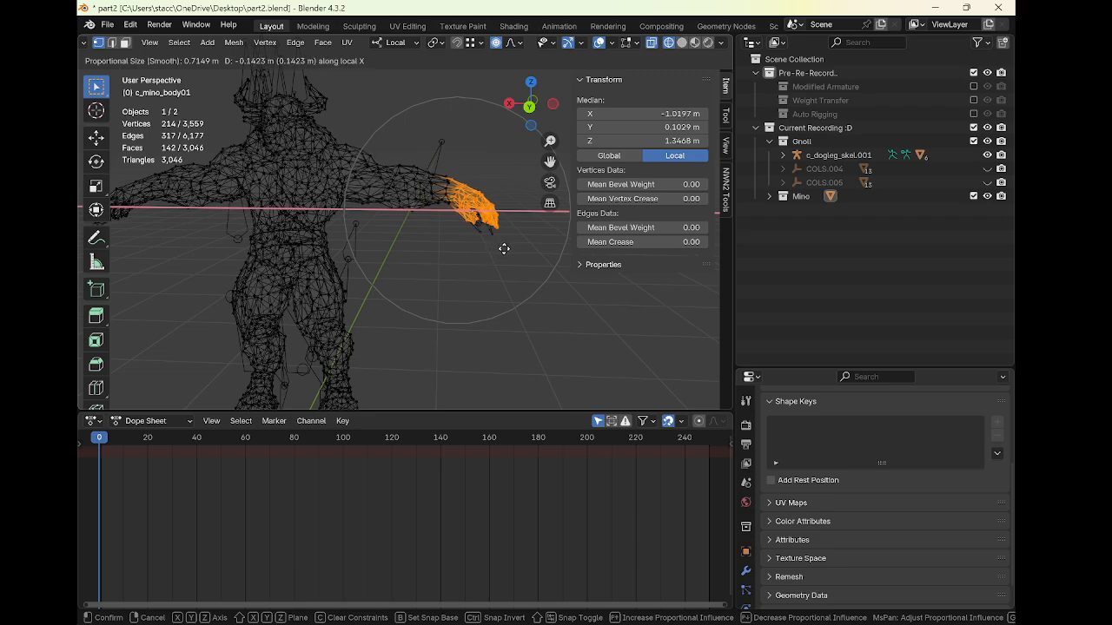
click(504, 248)
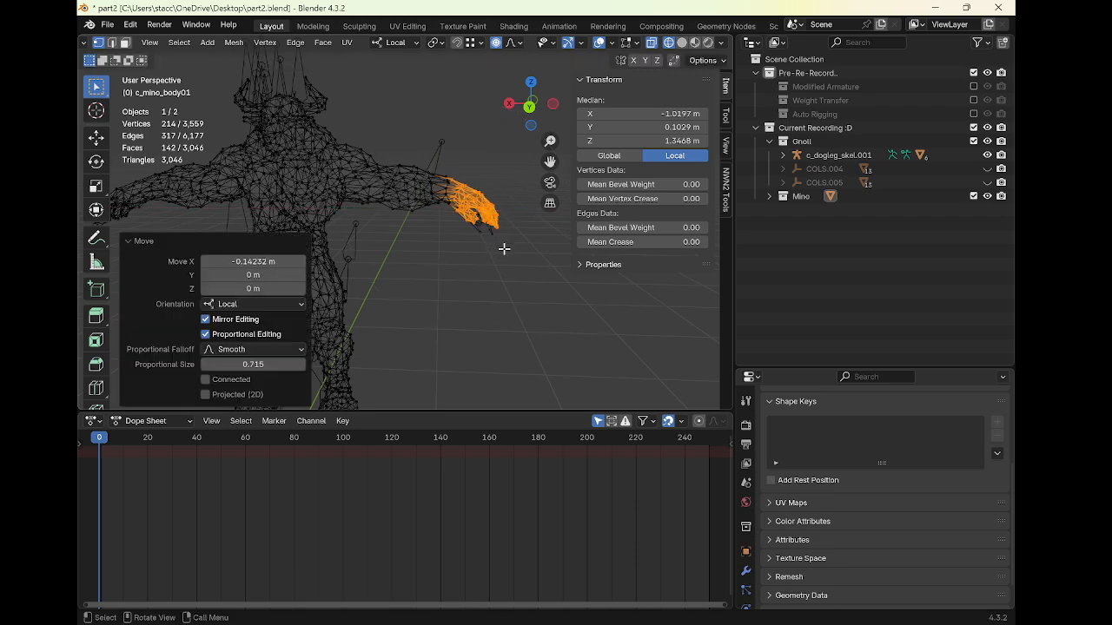
Move the right hand about -0.054 m along local Z with proportional editing
key(g)
key(z)
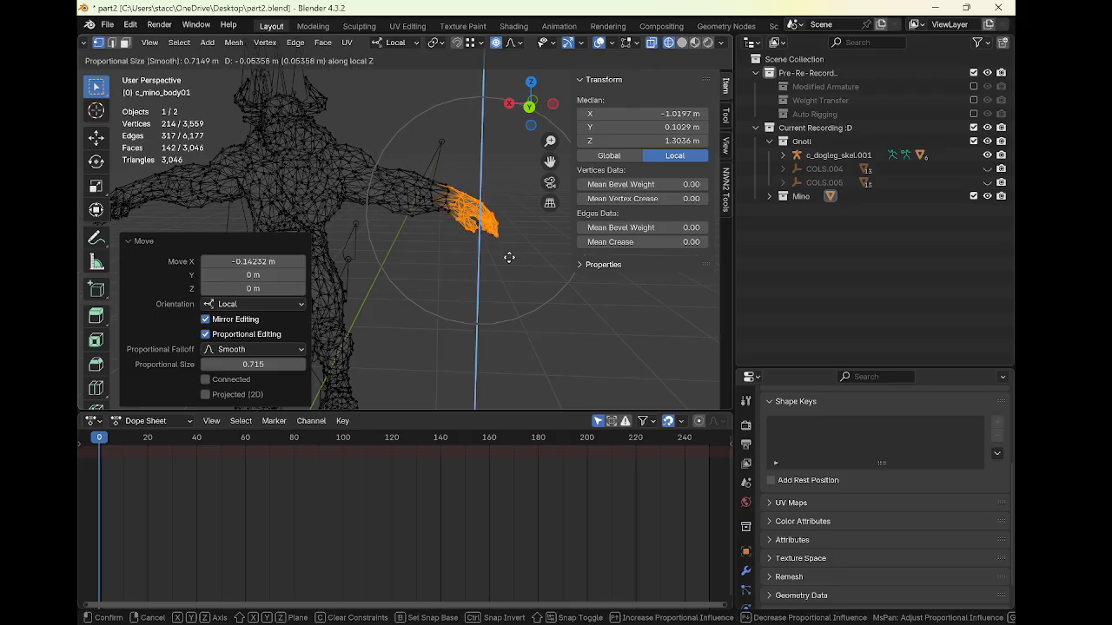
click(509, 257)
Box-select all the vertices of the minotaur's left hand
shift+middle_drag(413, 223, 560, 235)
shift+middle_drag(368, 229, 489, 234)
scroll(419, 211, up, 3)
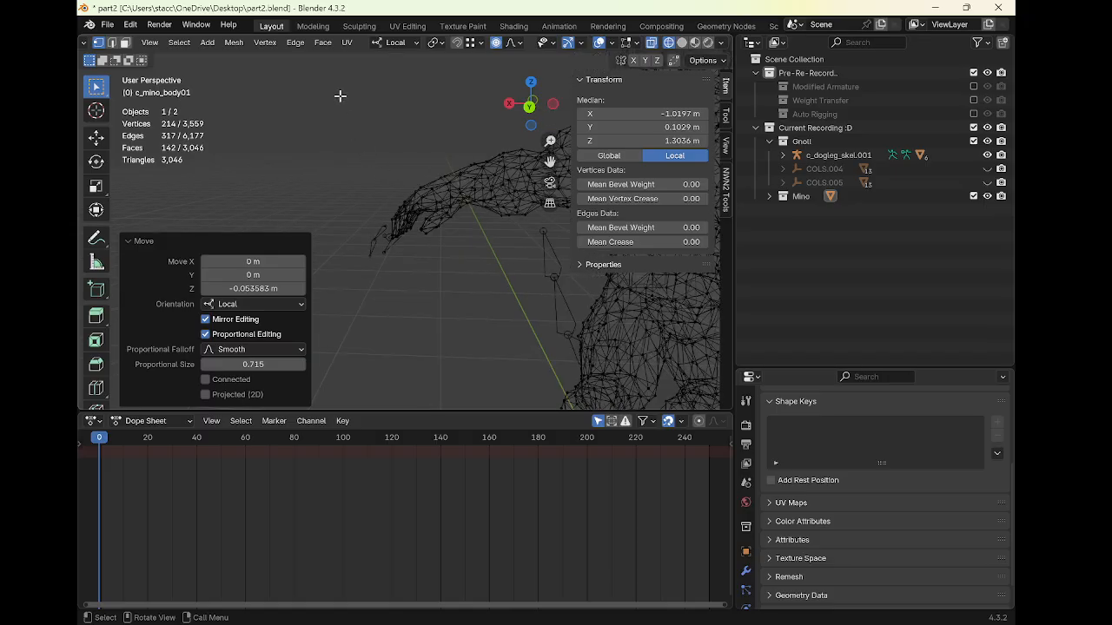
drag(340, 96, 479, 272)
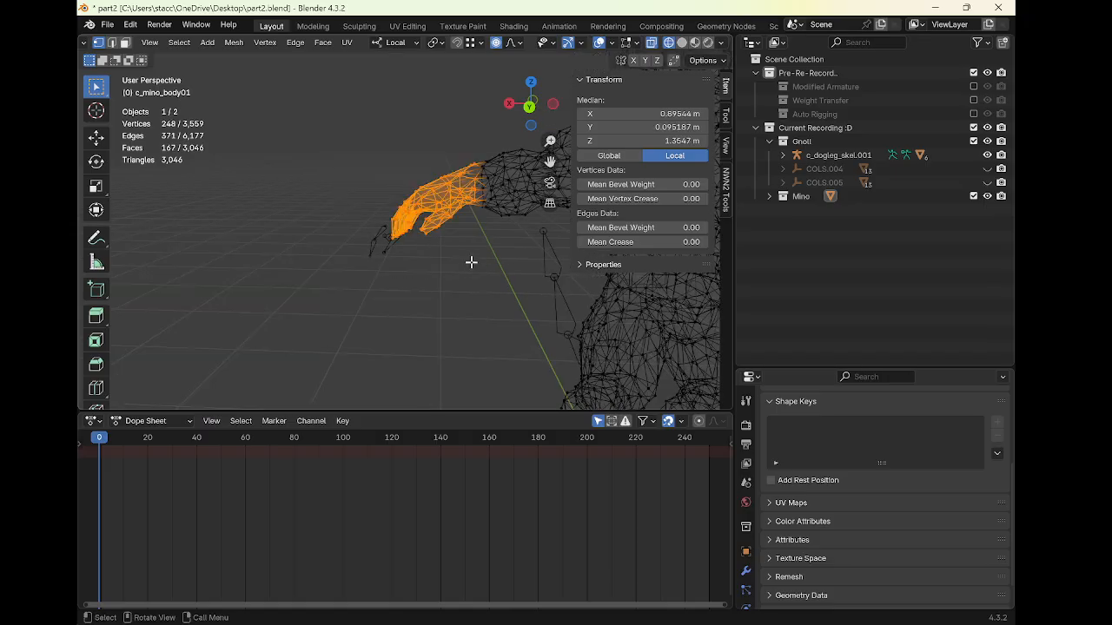
Move the left hand about 0.216 m along local X with proportional editing
key(g)
key(x)
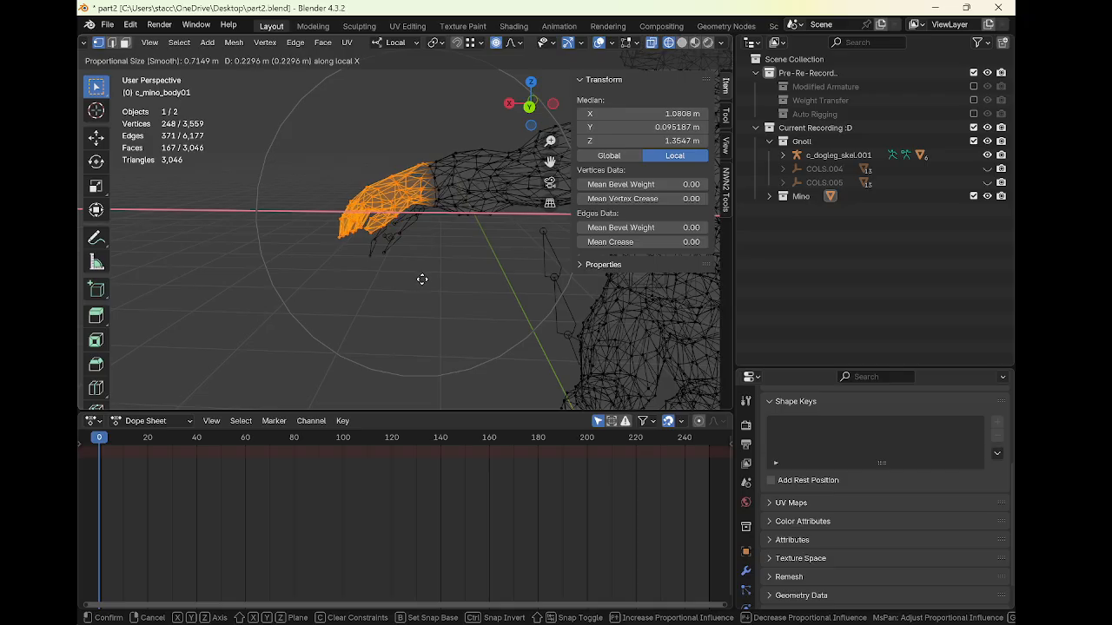
click(422, 279)
scroll(422, 279, down, 3)
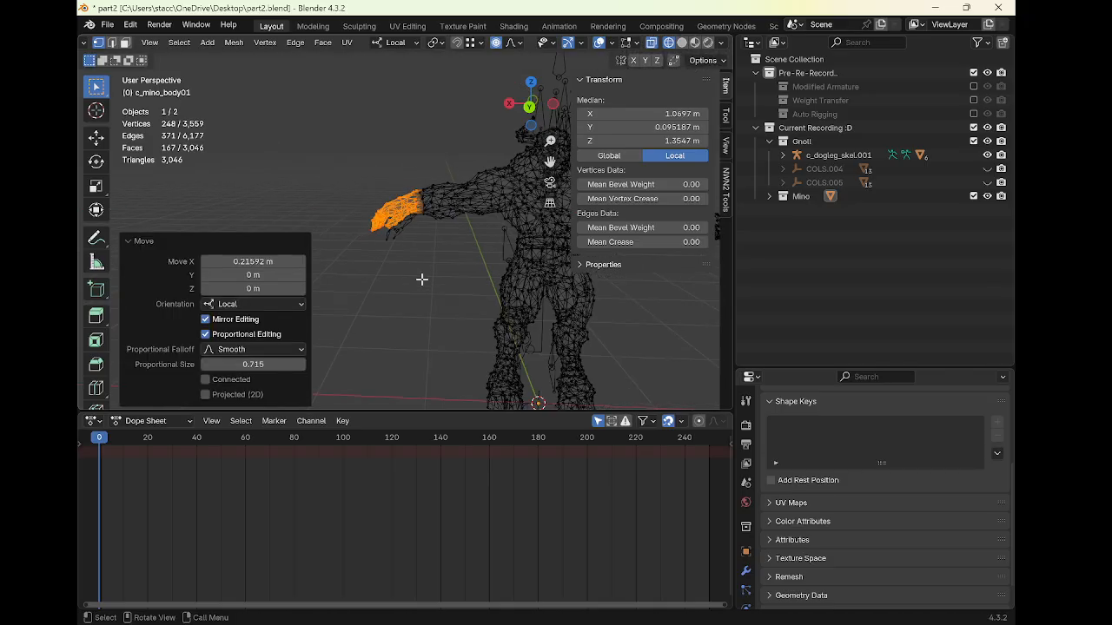
Move the left hand about -0.105 m along local Z with proportional editing
key(g)
key(z)
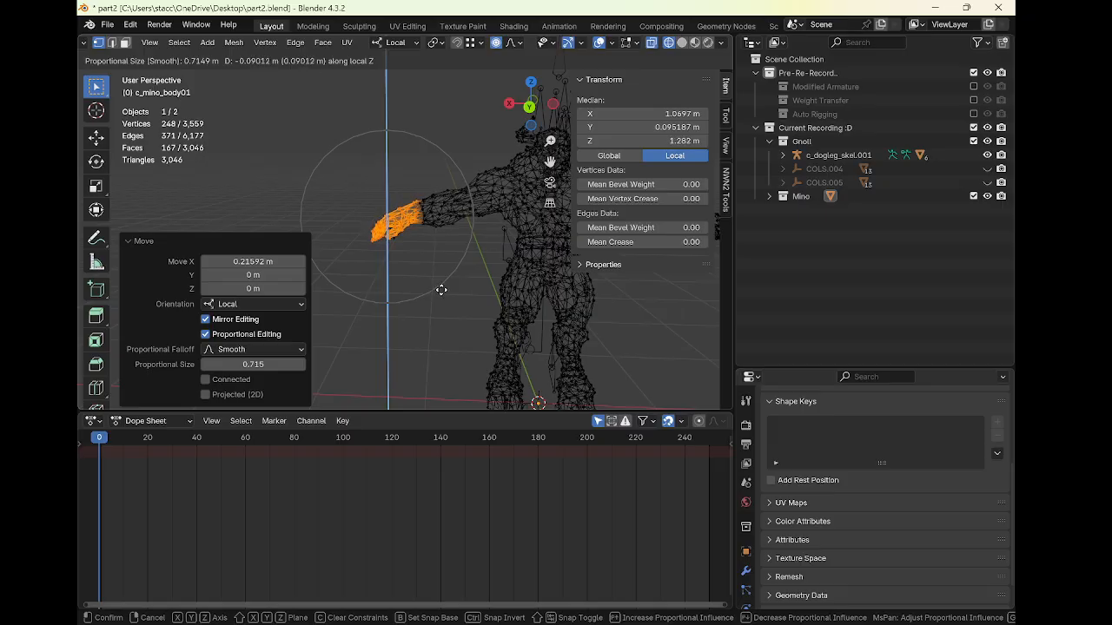
click(441, 290)
shift+middle_drag(441, 293, 411, 179)
scroll(356, 228, down, 3)
scroll(417, 186, up, 3)
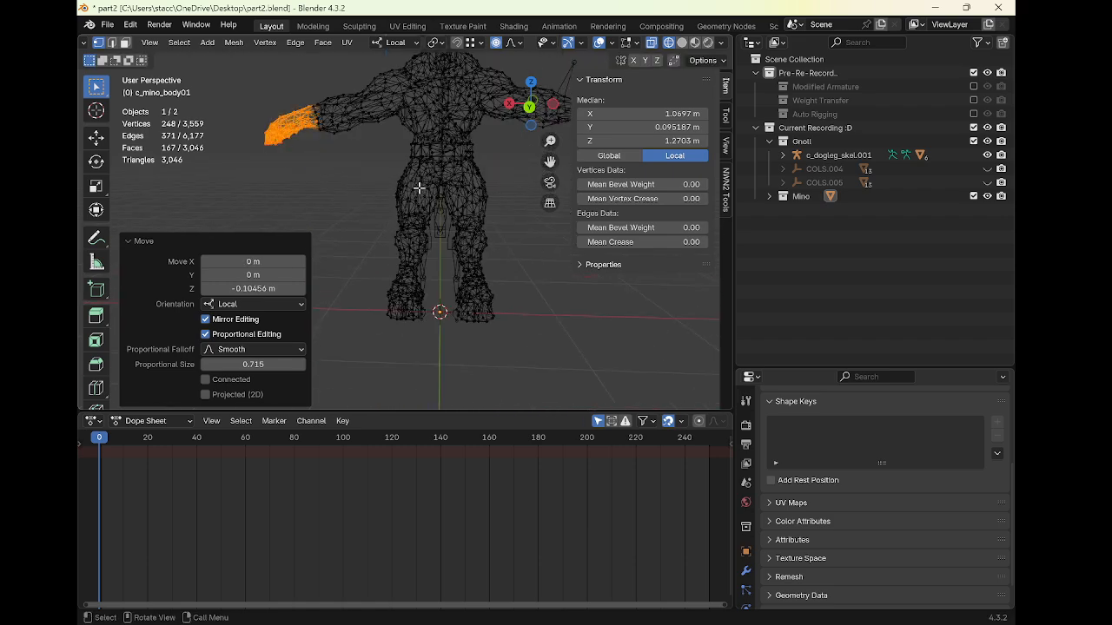
scroll(435, 232, up, 4)
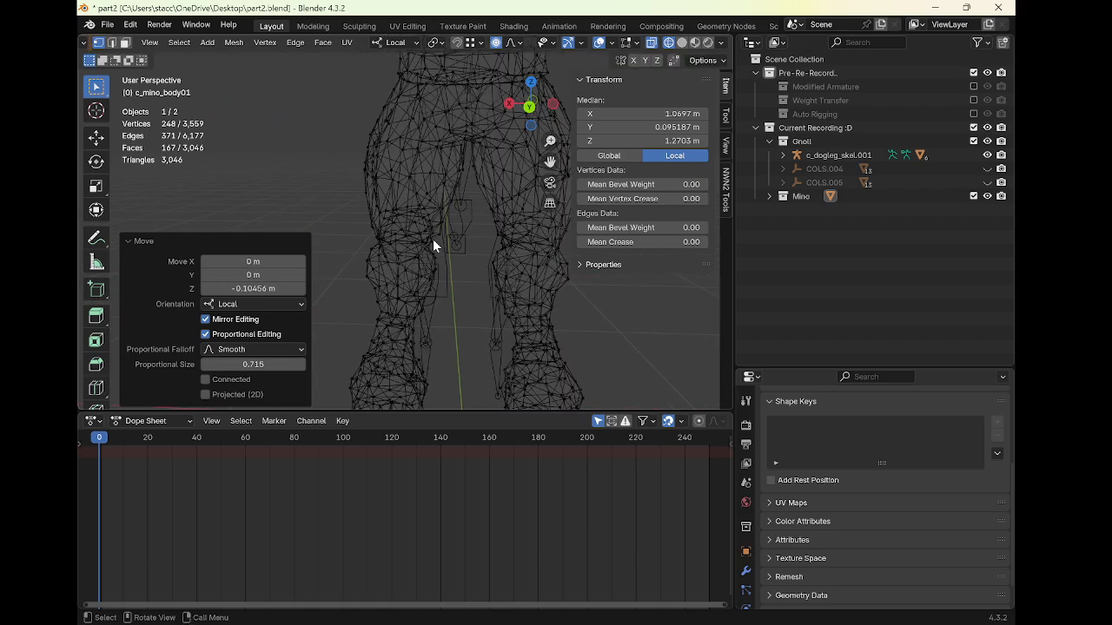
In Object Mode, select the gnoll armature and compare its arm bones with the reposed minotaur hands
key(Tab)
scroll(435, 242, down, 2)
middle_drag(442, 243, 414, 300)
click(421, 303)
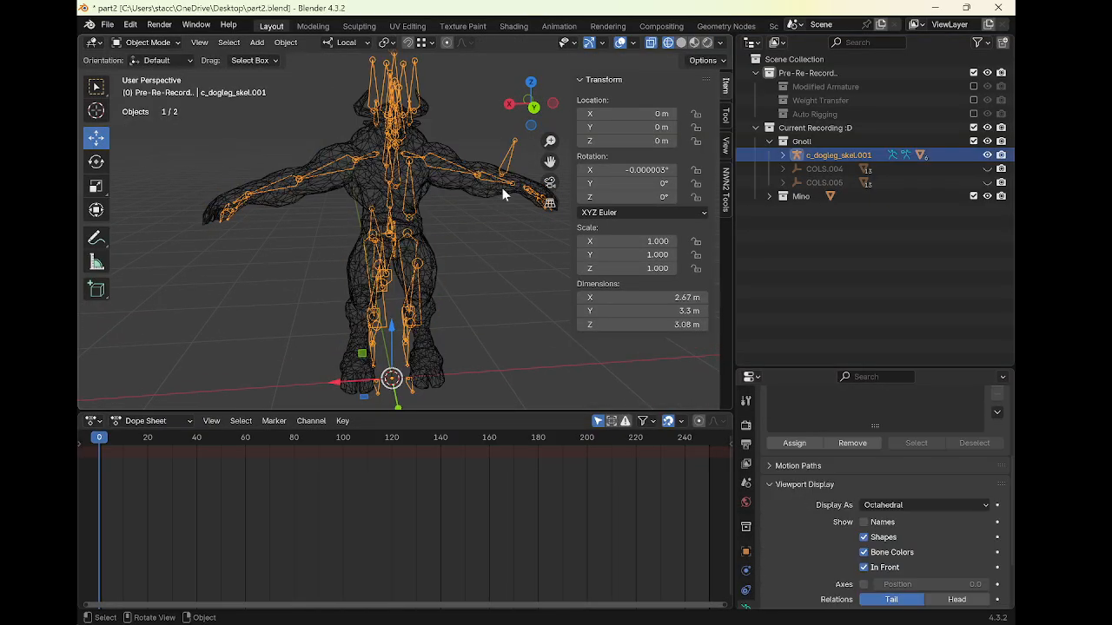
middle_drag(429, 185, 391, 195)
scroll(290, 203, down, 1)
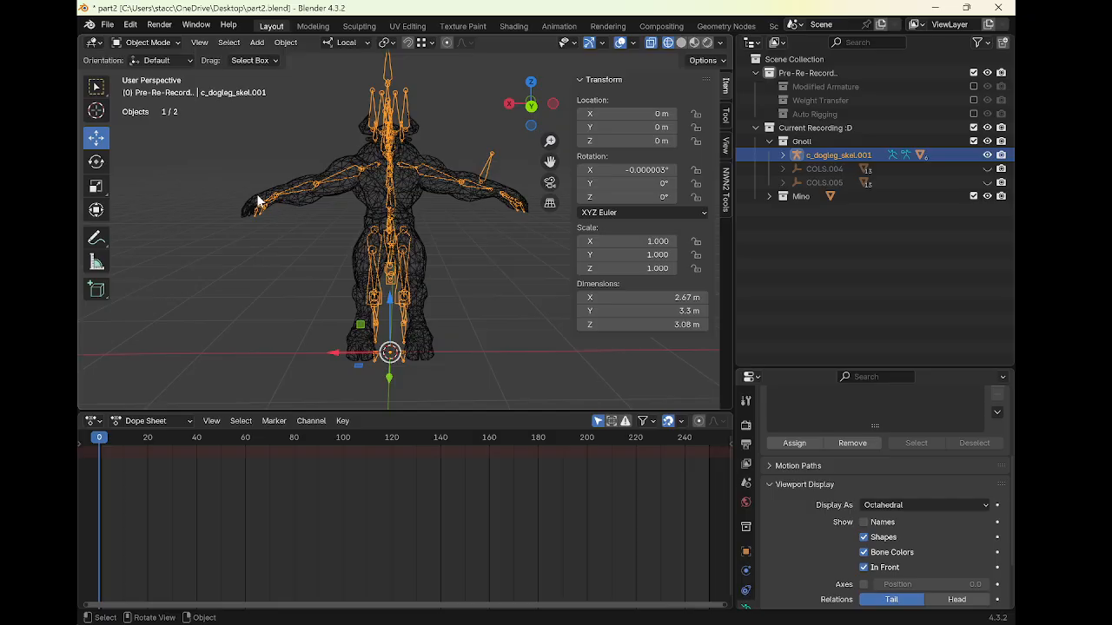
Return to Edit Mode on the minotaur body and lower the left hand about 0.046 m along local Z
click(257, 201)
key(Tab)
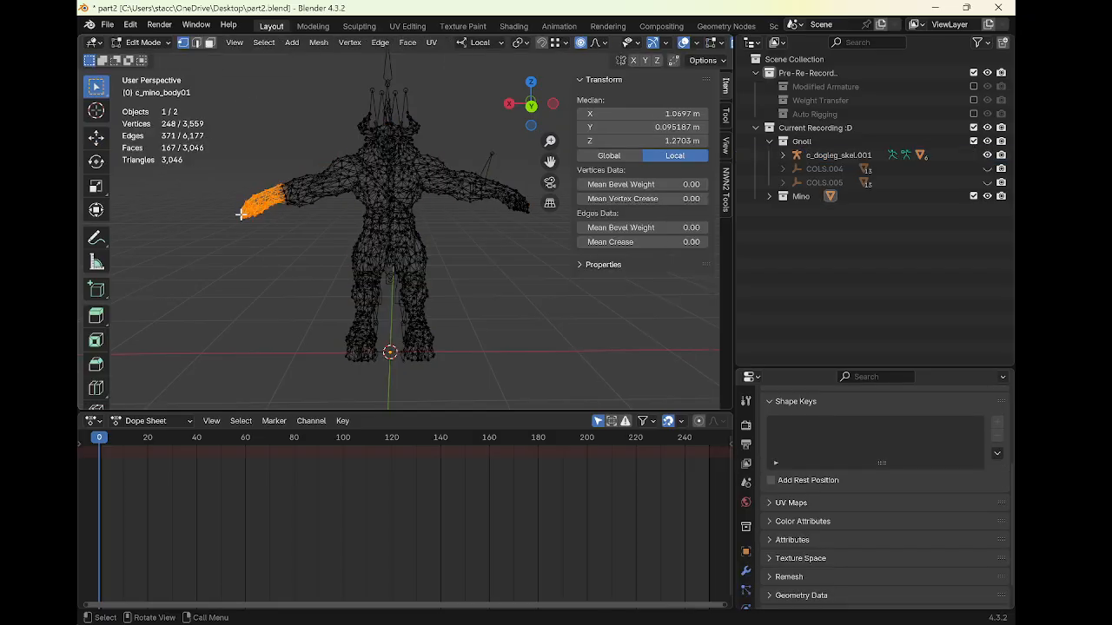
key(g)
key(z)
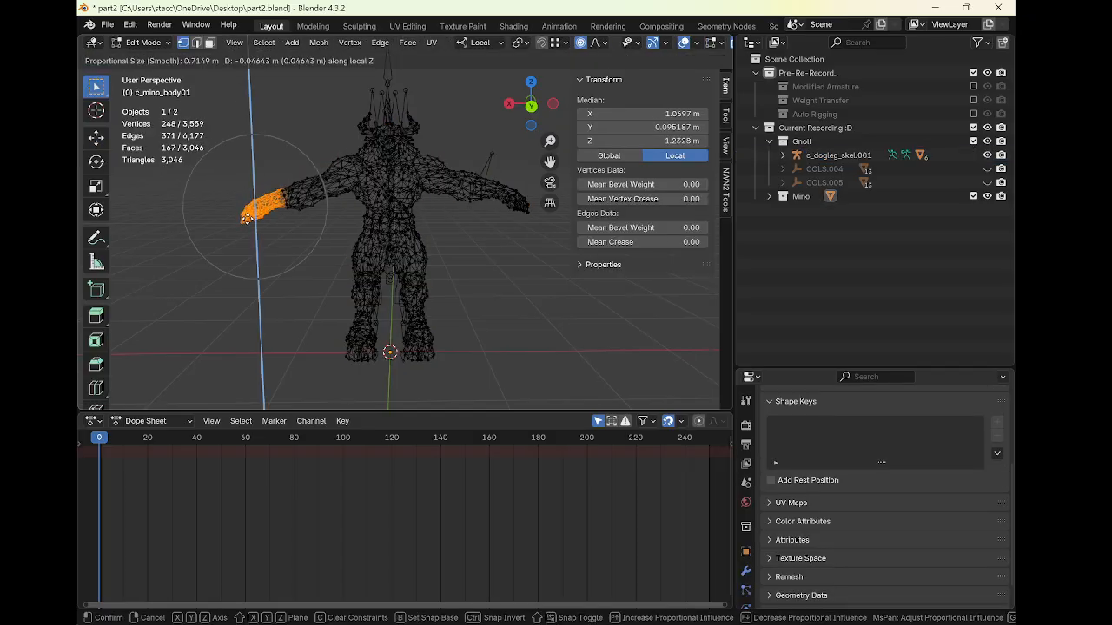
click(246, 218)
Start rotating the selected left hand vertices
key(r)
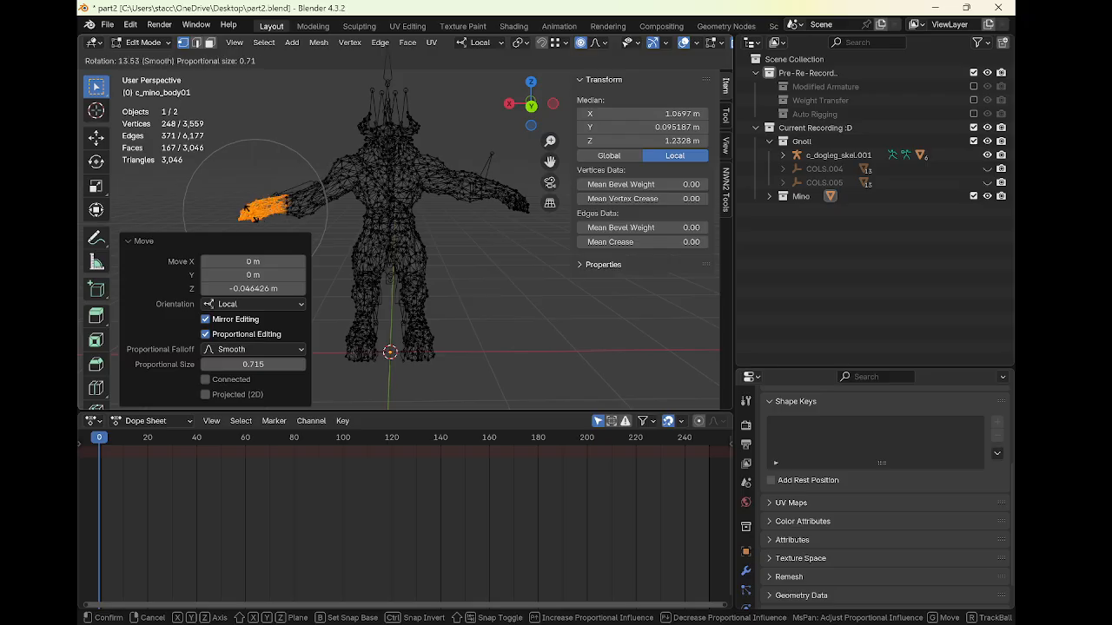
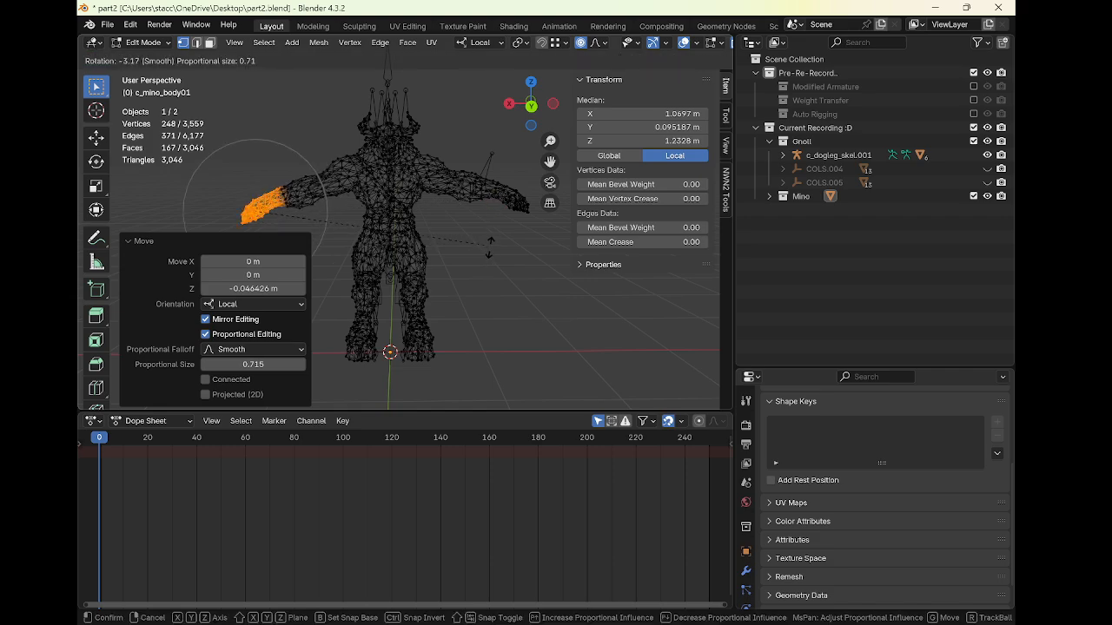
Confirm the left hand rotation and switch the viewport to solid shading
click(343, 310)
key(Tab)
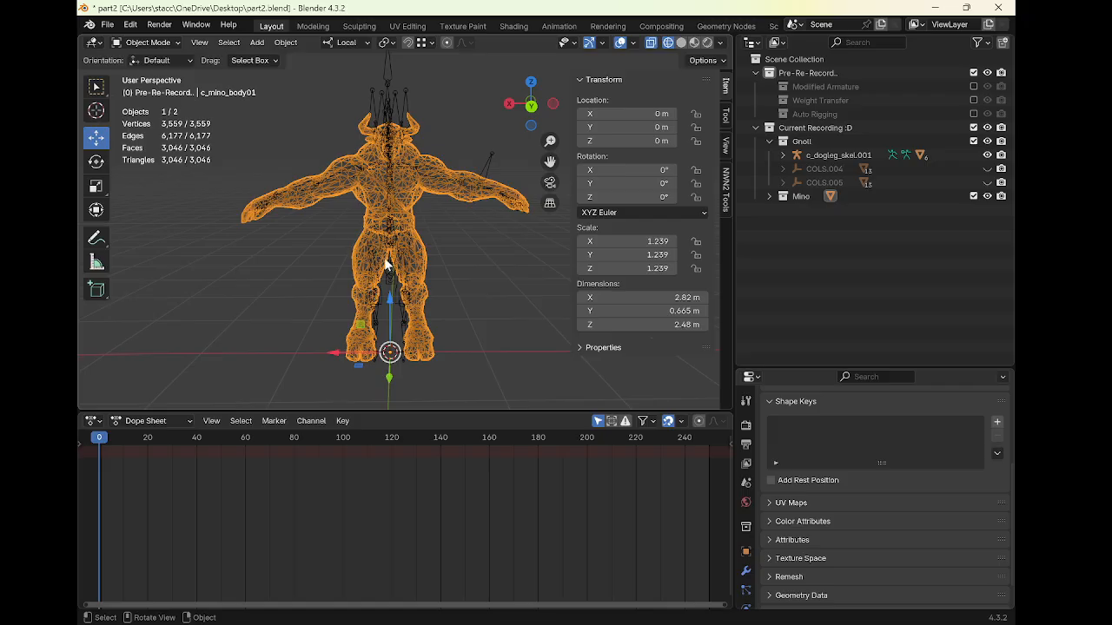
click(681, 42)
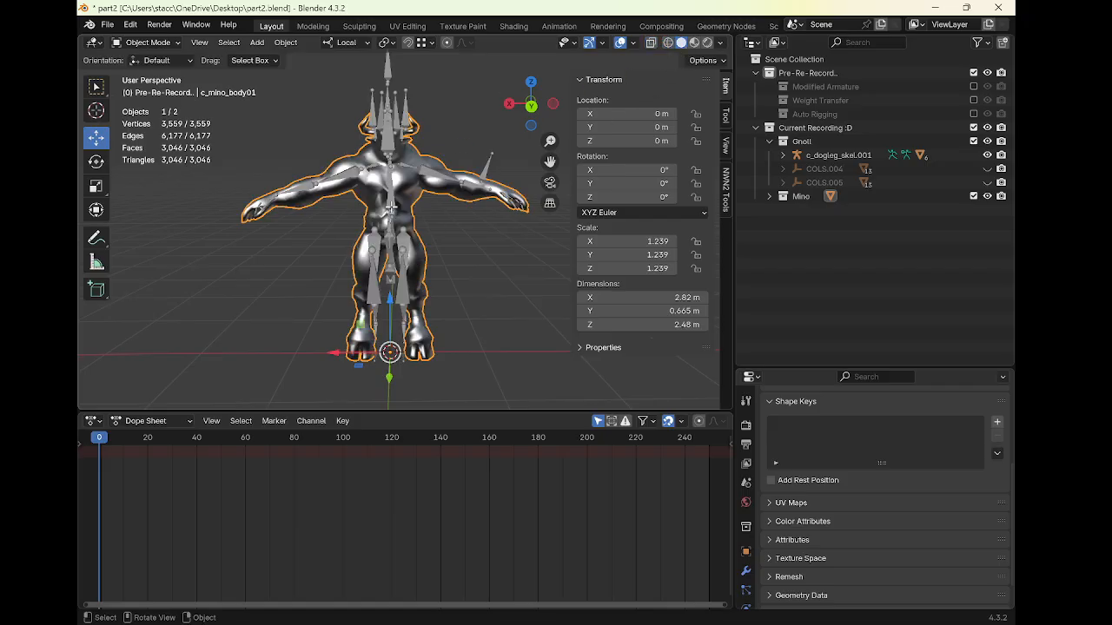
key(Tab)
scroll(383, 211, up, 3)
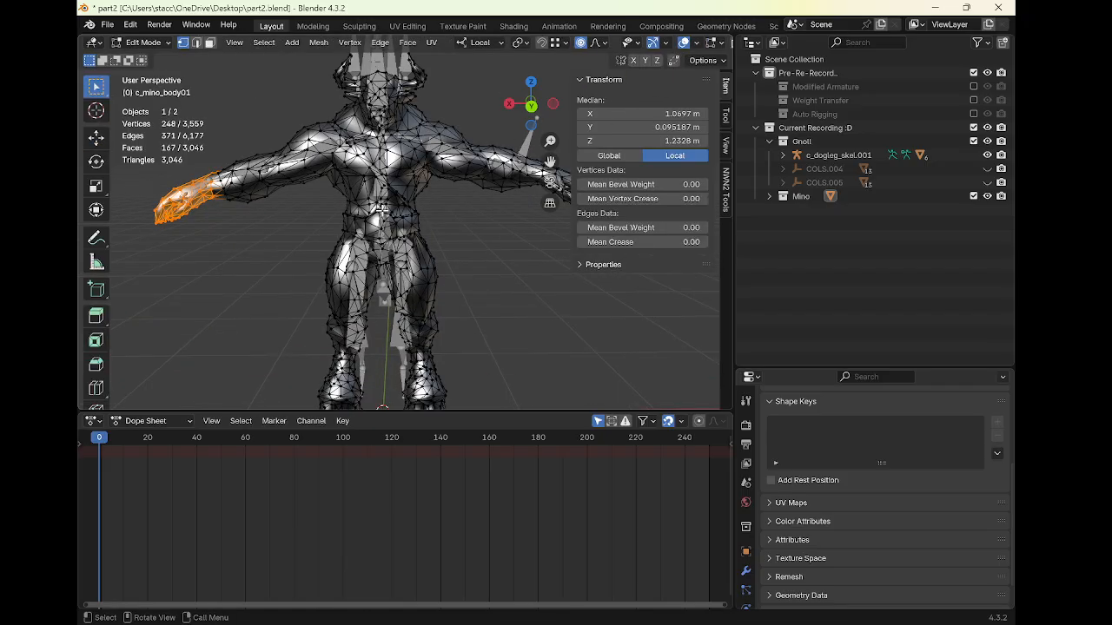
key(g)
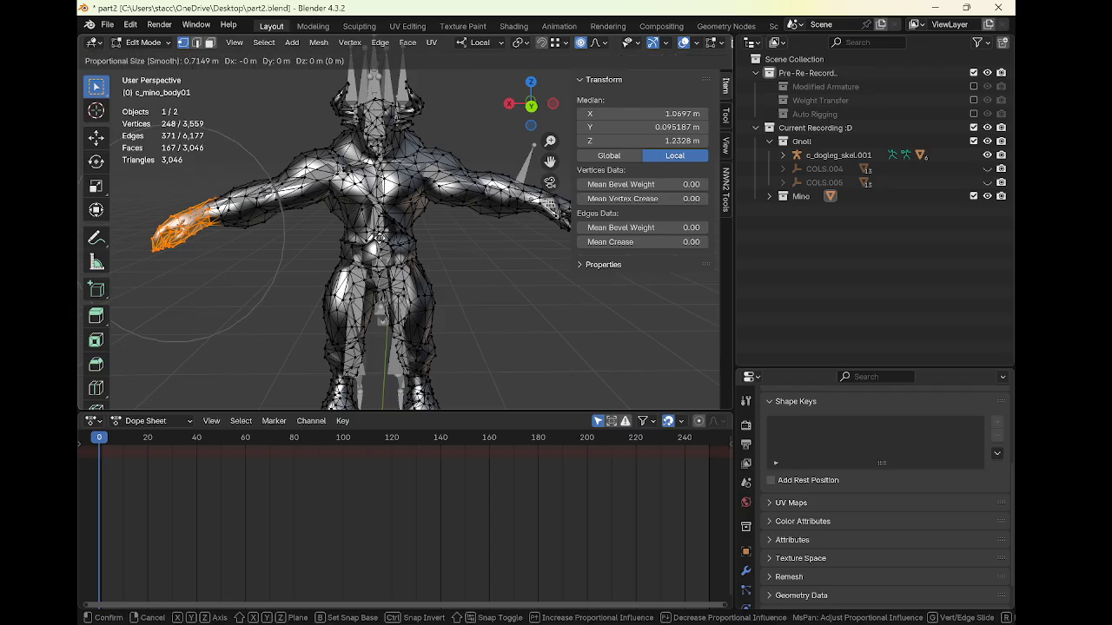
scroll(196, 236, down, 1)
key(g)
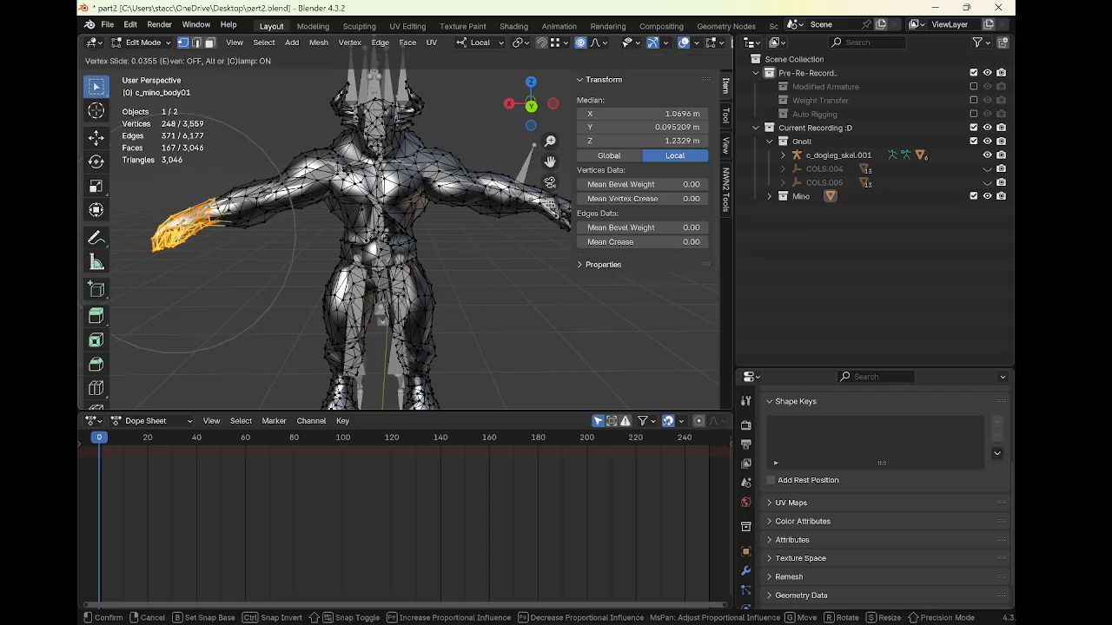
right_click(382, 241)
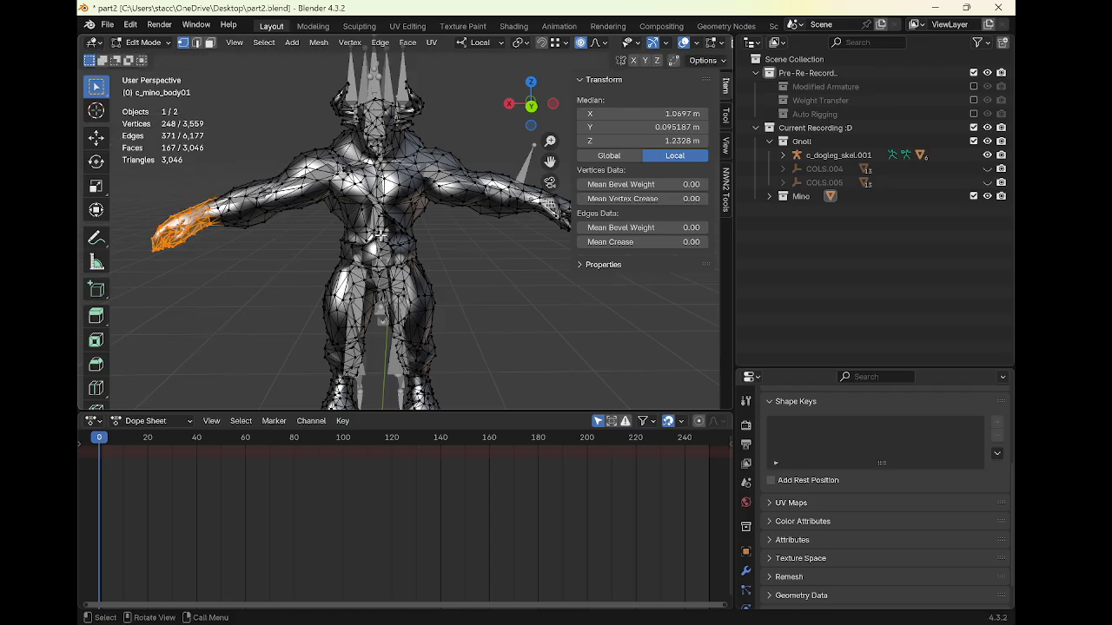
Select the gnoll armature to check its arm bones against the minotaur's left hand
key(Tab)
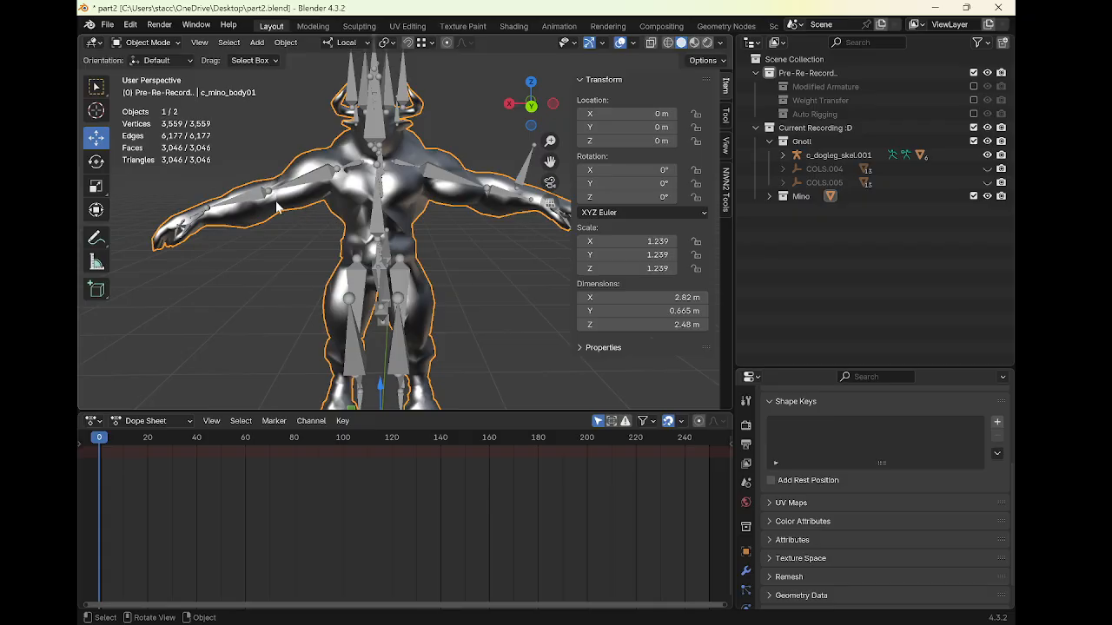
click(249, 194)
key(Tab)
In Edit Mode on the minotaur body, raise the left hand vertices about 0.02 m along local Z
key(Tab)
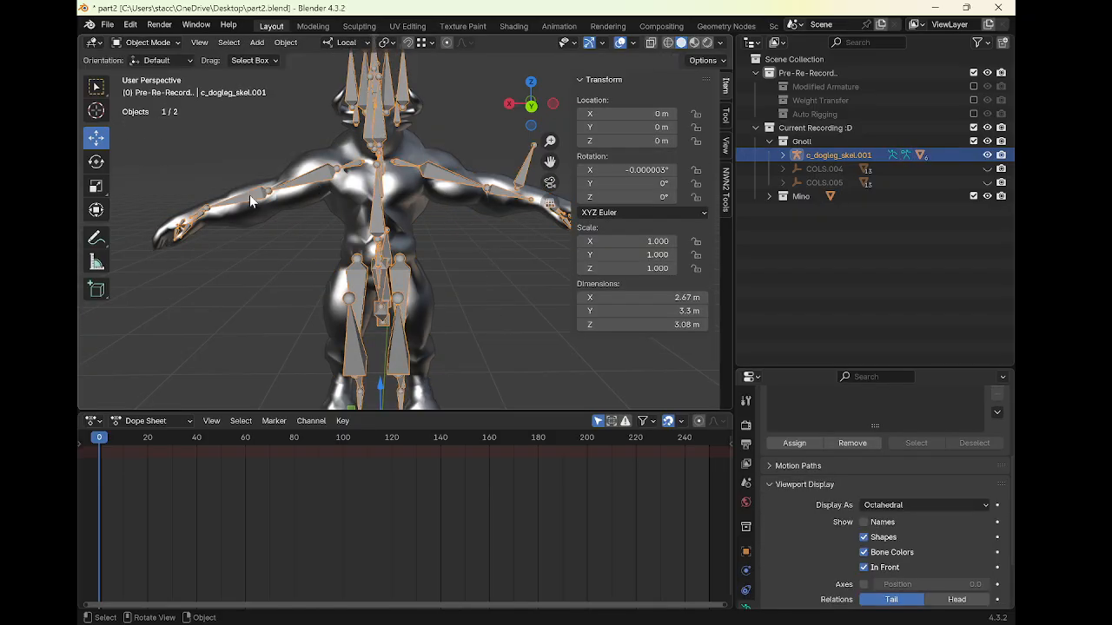
click(250, 195)
key(Tab)
key(g)
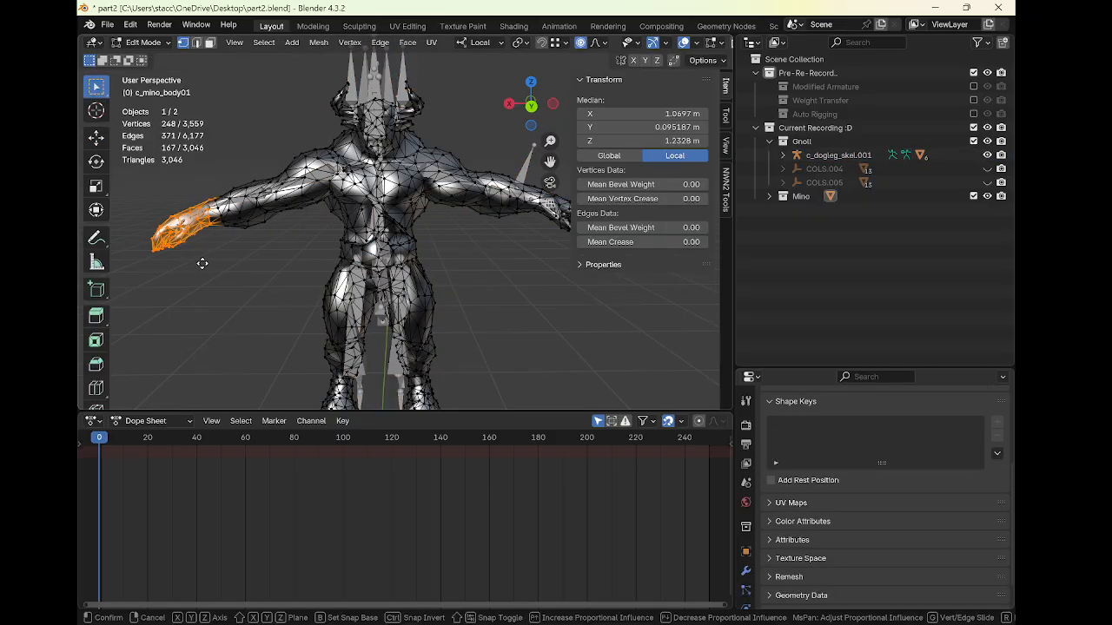
key(z)
key(z)
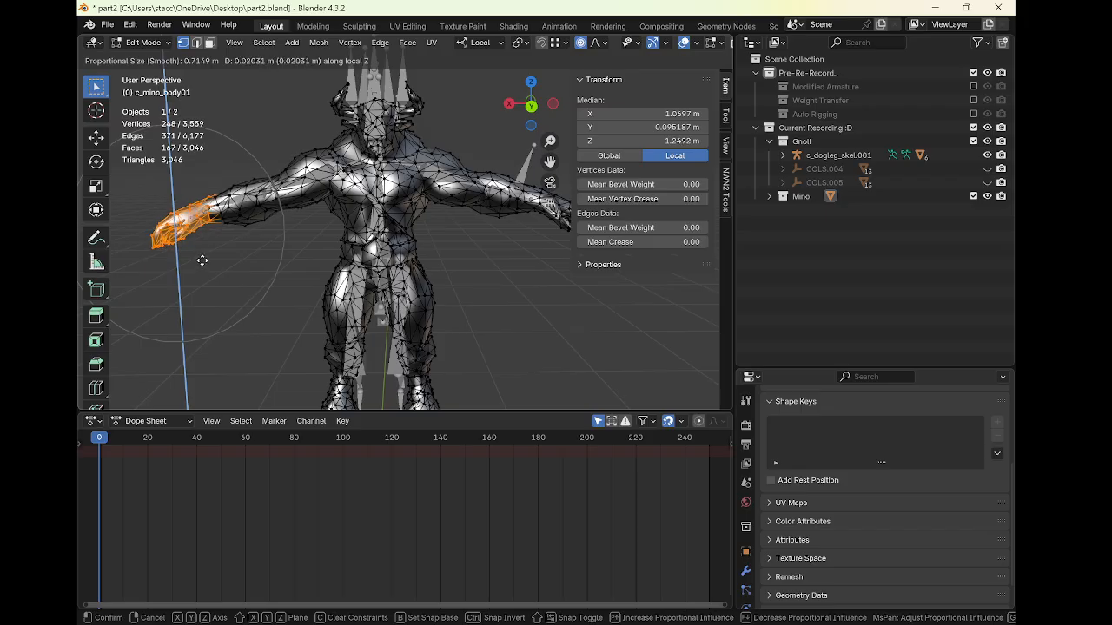
click(201, 260)
click(258, 104)
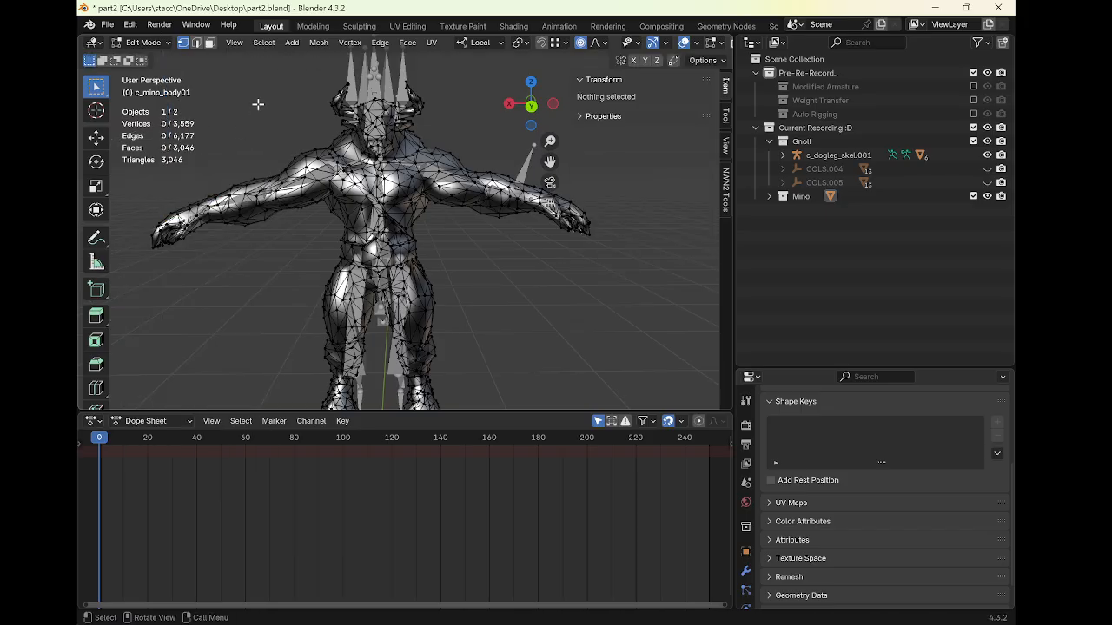
key(Tab)
In Pose Mode on the gnoll armature, rotate the RArmPalm bone about -7.62° around local X
middle_drag(259, 115, 262, 211)
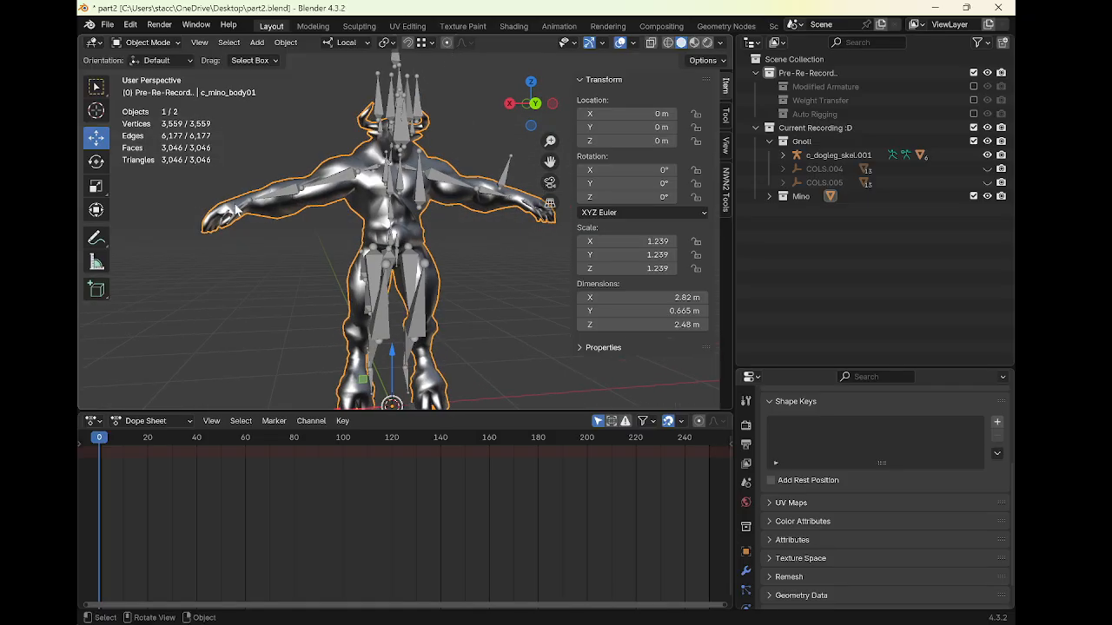
click(246, 211)
key(ctrl+Tab)
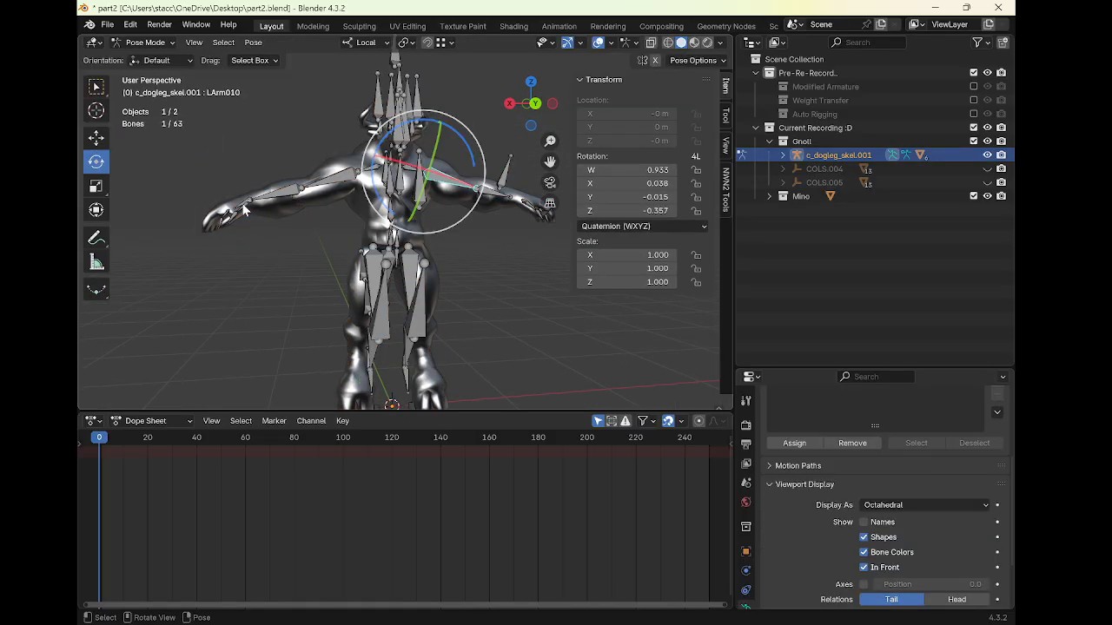
click(257, 209)
drag(299, 223, 298, 228)
shift+middle_drag(499, 217, 421, 216)
middle_drag(443, 233, 497, 232)
middle_drag(417, 208, 369, 191)
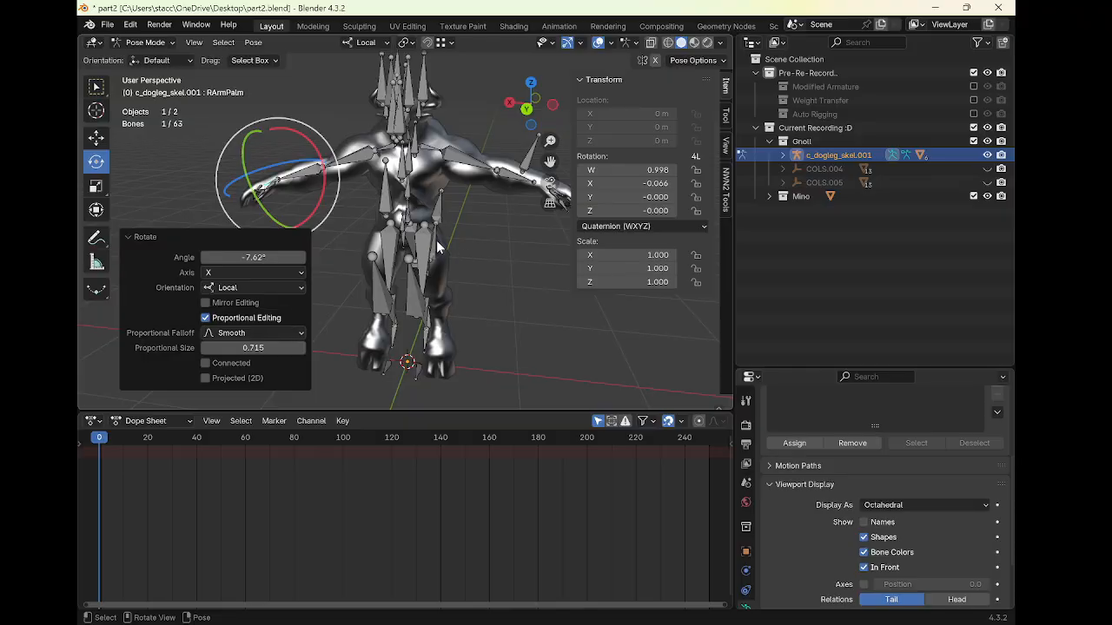
mouse_move(459, 244)
middle_down()
mouse_move(450, 232)
mouse_move(453, 252)
middle_up()
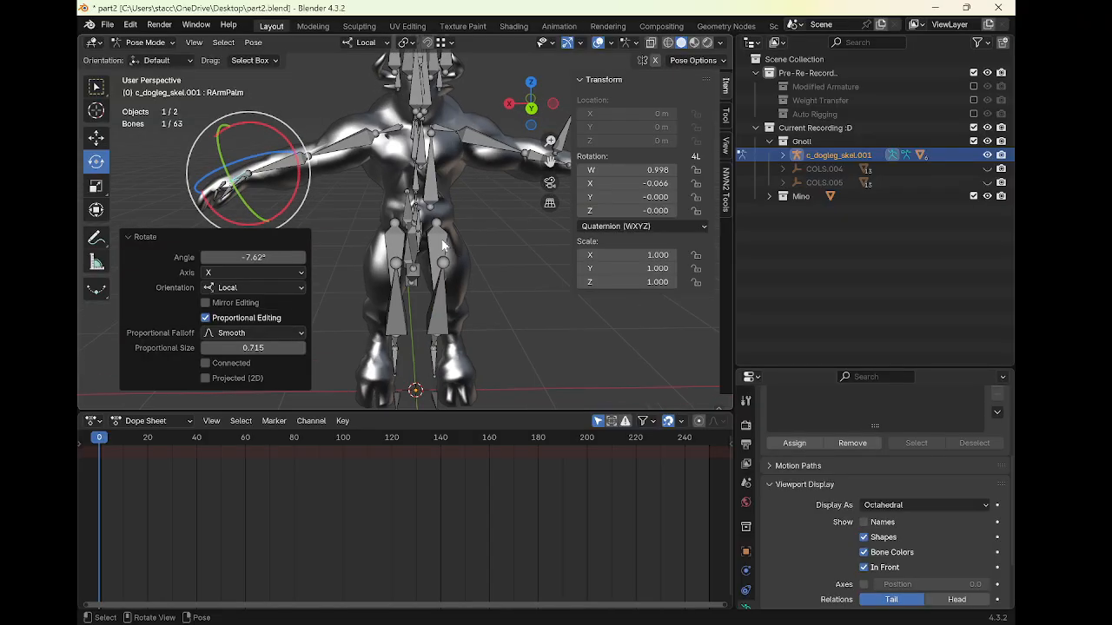
Shift the gnoll's leg bones along local X in Pose Mode, then return to Object Mode
click(442, 242)
click(100, 140)
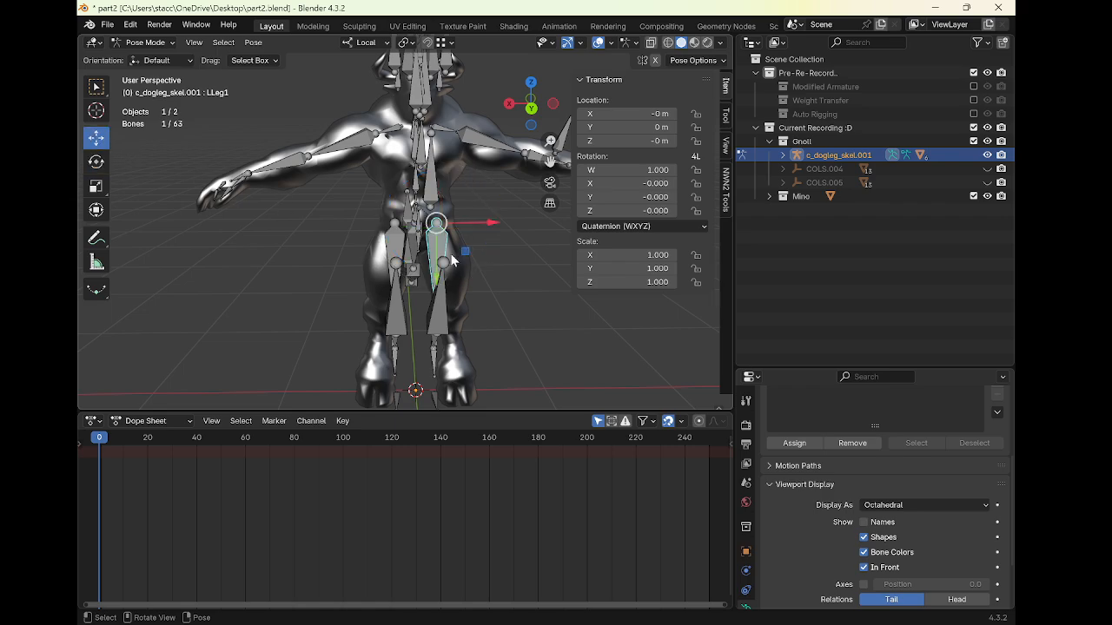
drag(490, 224, 425, 226)
click(391, 238)
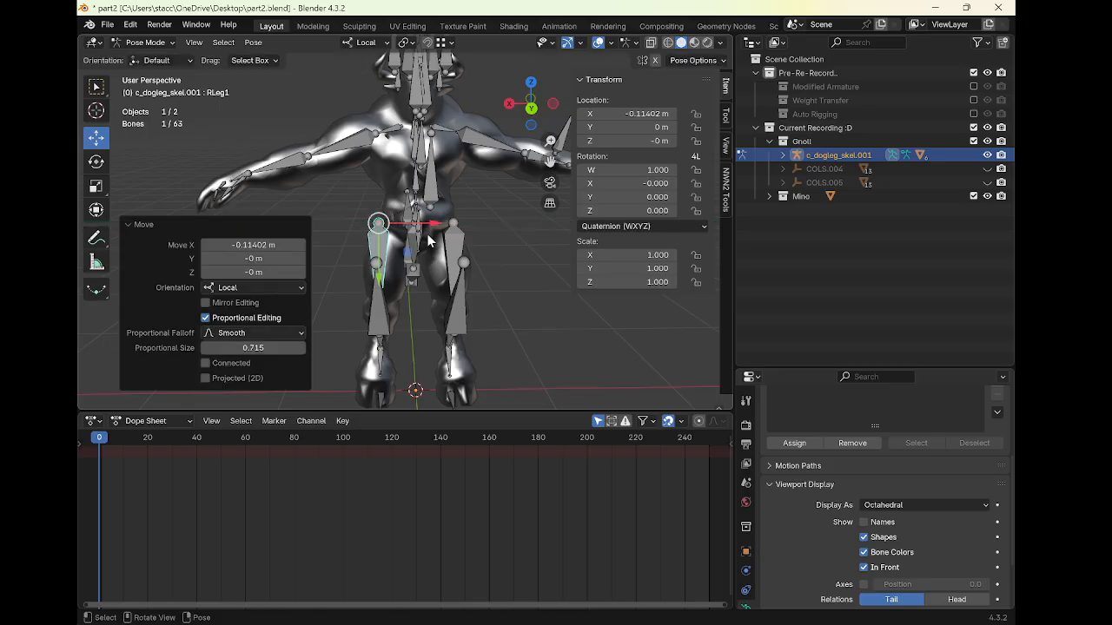
middle_drag(454, 242, 423, 242)
drag(433, 229, 490, 231)
click(453, 235)
key(ctrl+Tab)
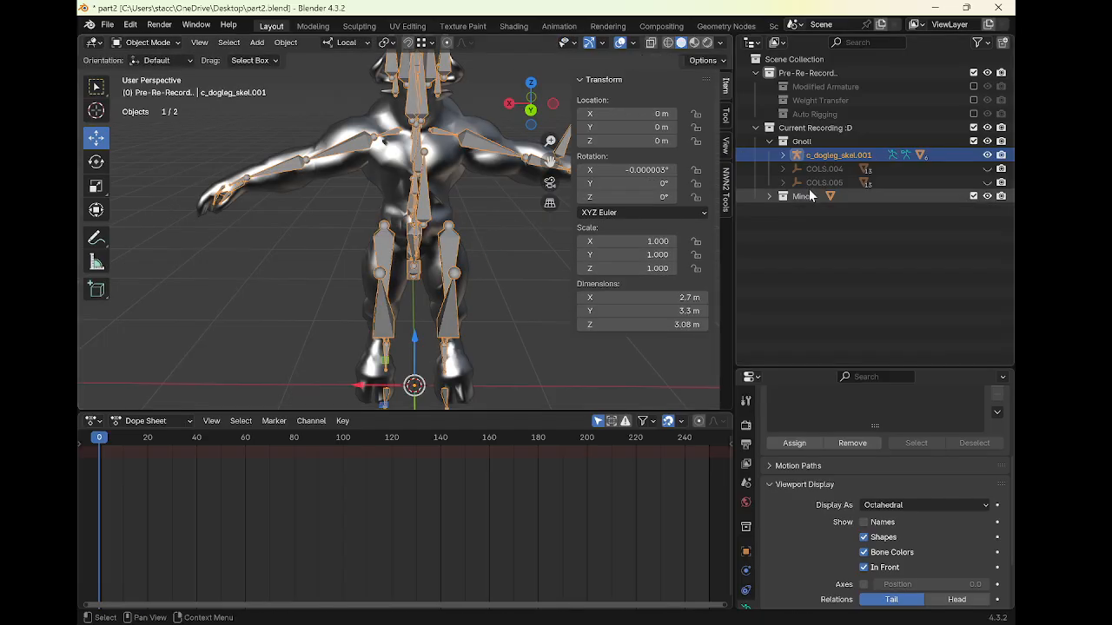
Expand the gnoll armature and toggle its meshes' visibility to compare them with the minotaur
click(783, 155)
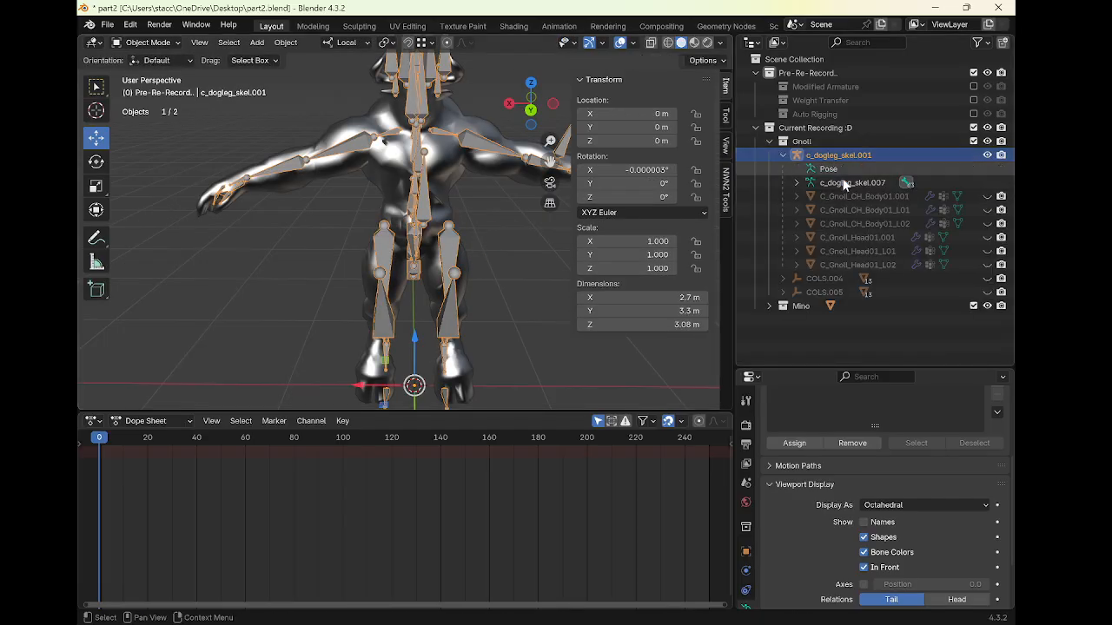
drag(987, 197, 987, 250)
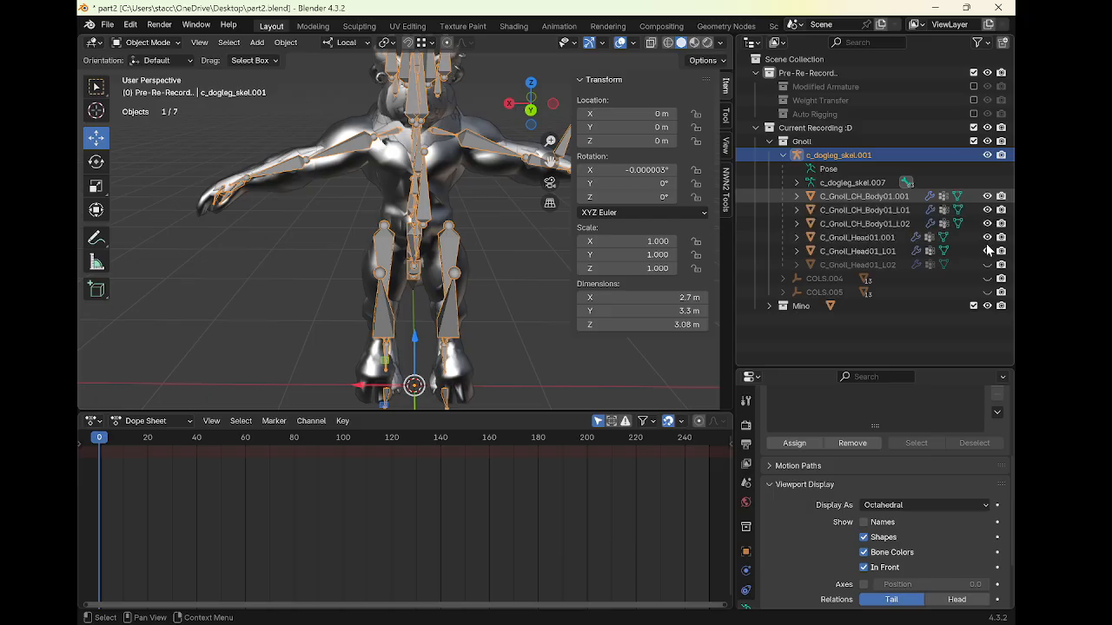
drag(988, 196, 987, 254)
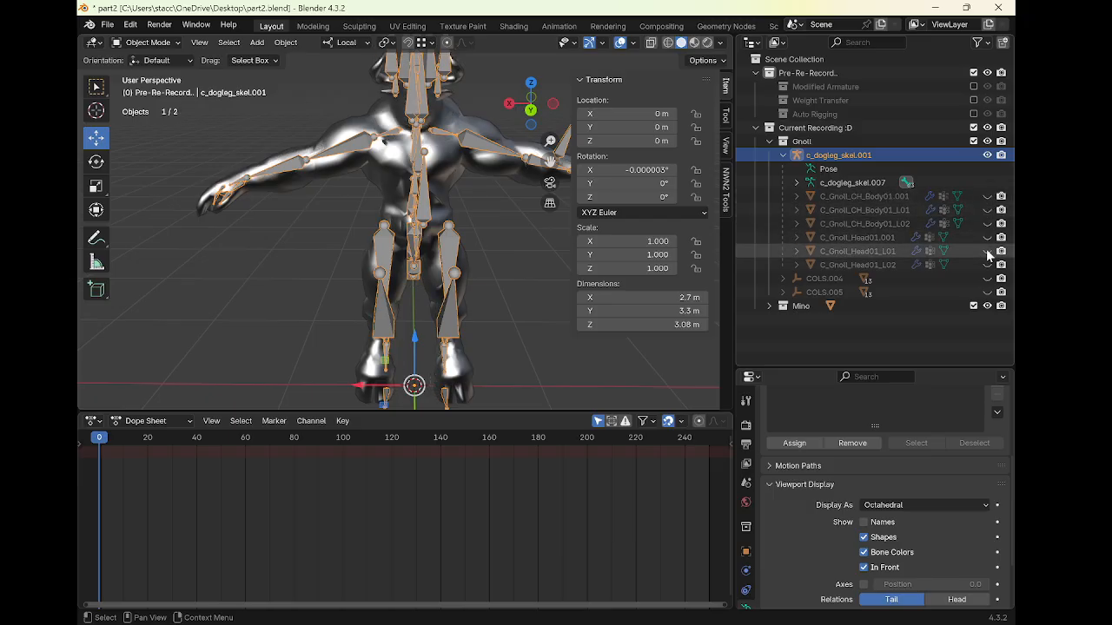
click(783, 156)
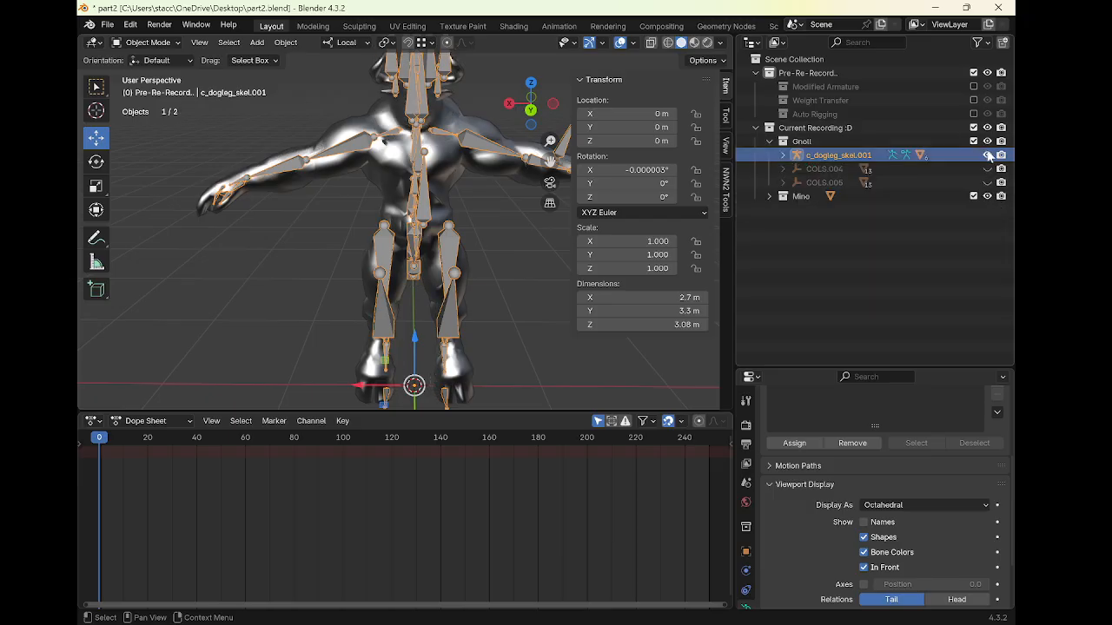
Apply all transforms to the minotaur body mesh
mouse_move(382, 141)
middle_down()
mouse_move(424, 152)
mouse_move(380, 159)
middle_up()
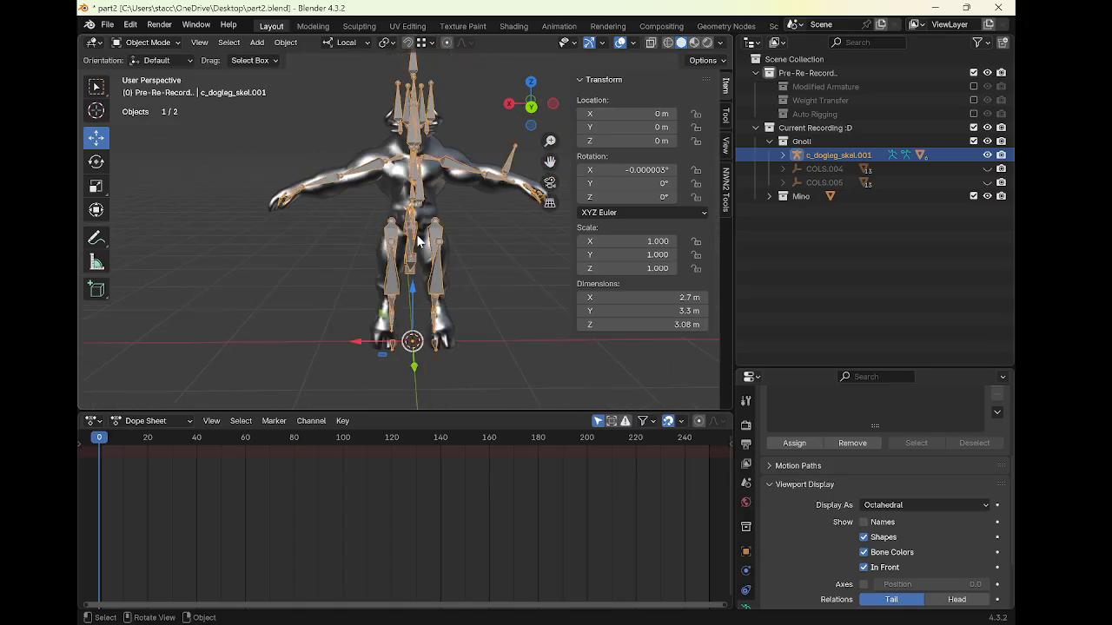
click(445, 186)
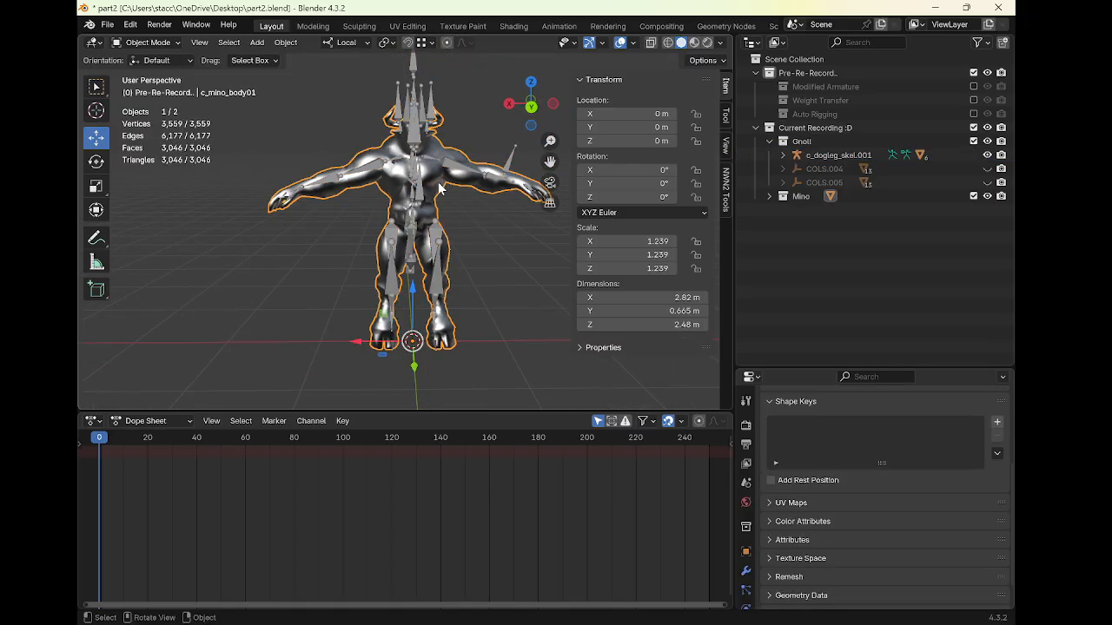
middle_drag(460, 208, 473, 213)
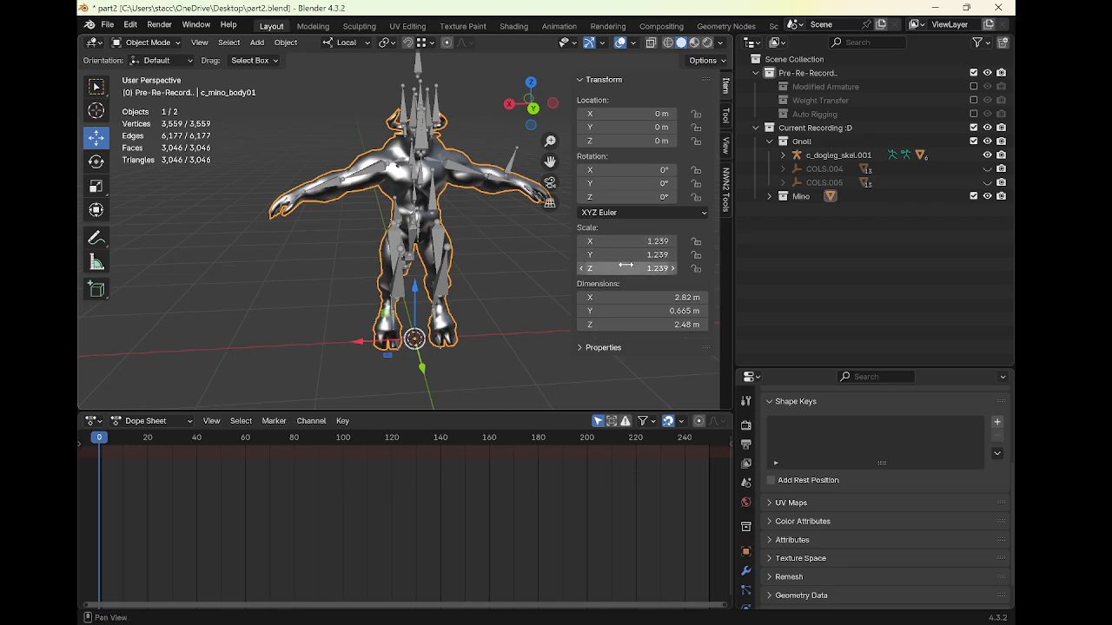
key(ctrl+a)
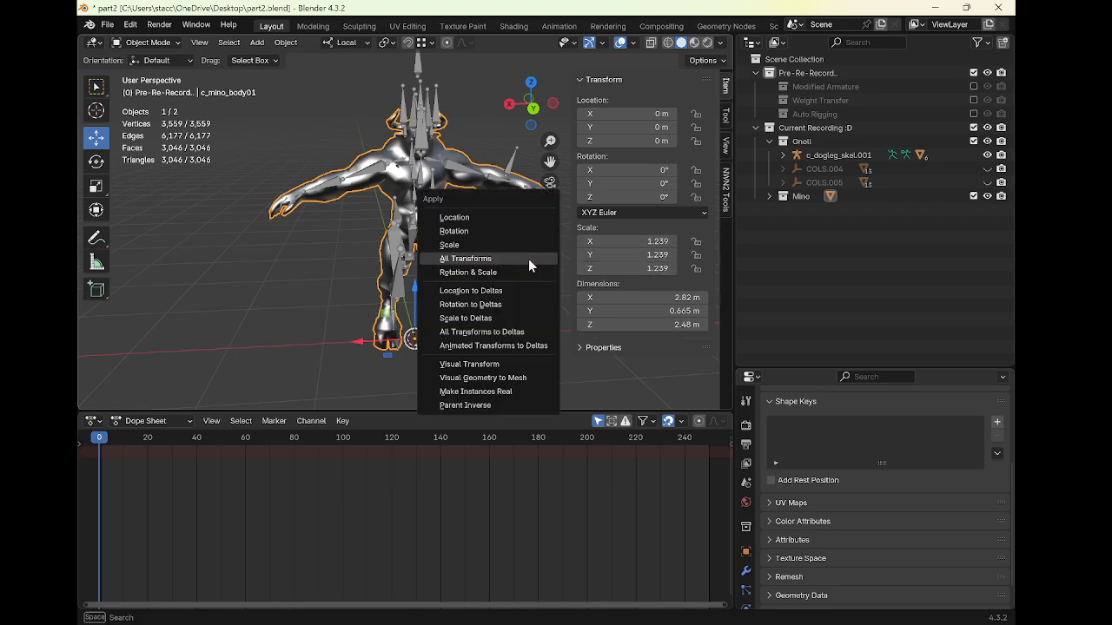
click(528, 259)
middle_drag(468, 246, 497, 241)
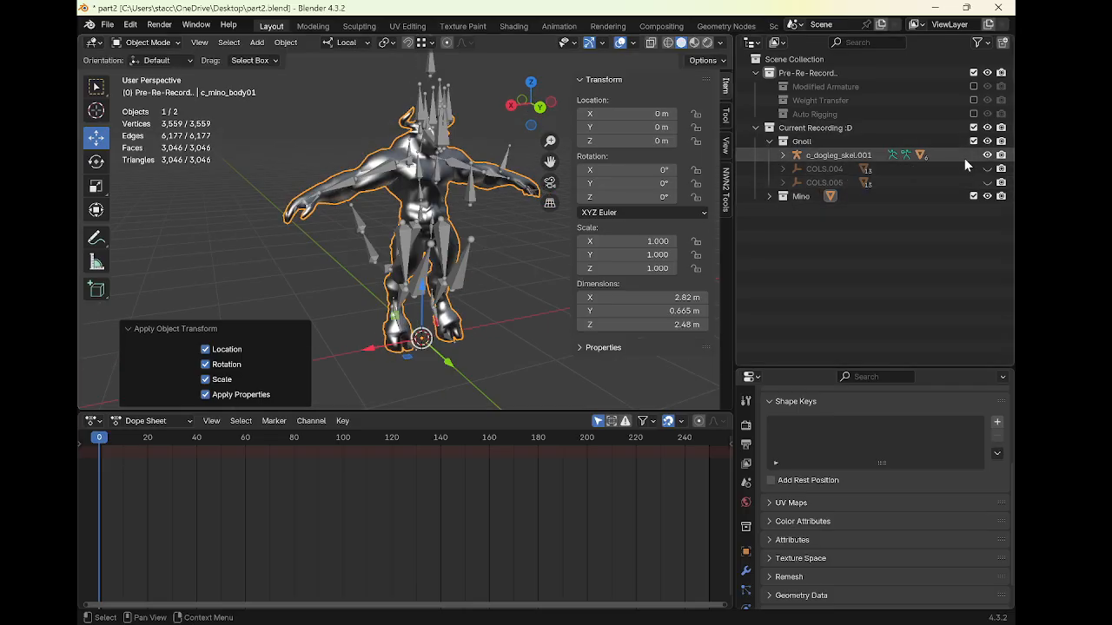
Delete the gnoll LOD meshes C_Gnoll_CH_Body01_L01, C_Gnoll_CH_Body01_L02, C_Gnoll_Head01_L01 and C_Gnoll_Head01_L02
click(781, 155)
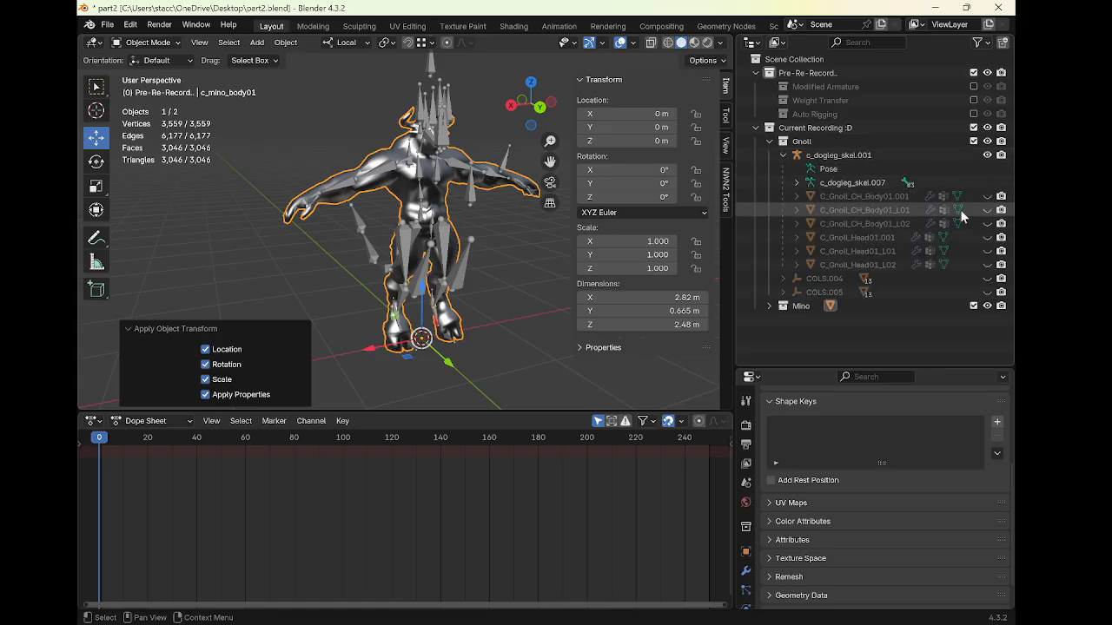
drag(979, 213, 988, 266)
click(869, 264)
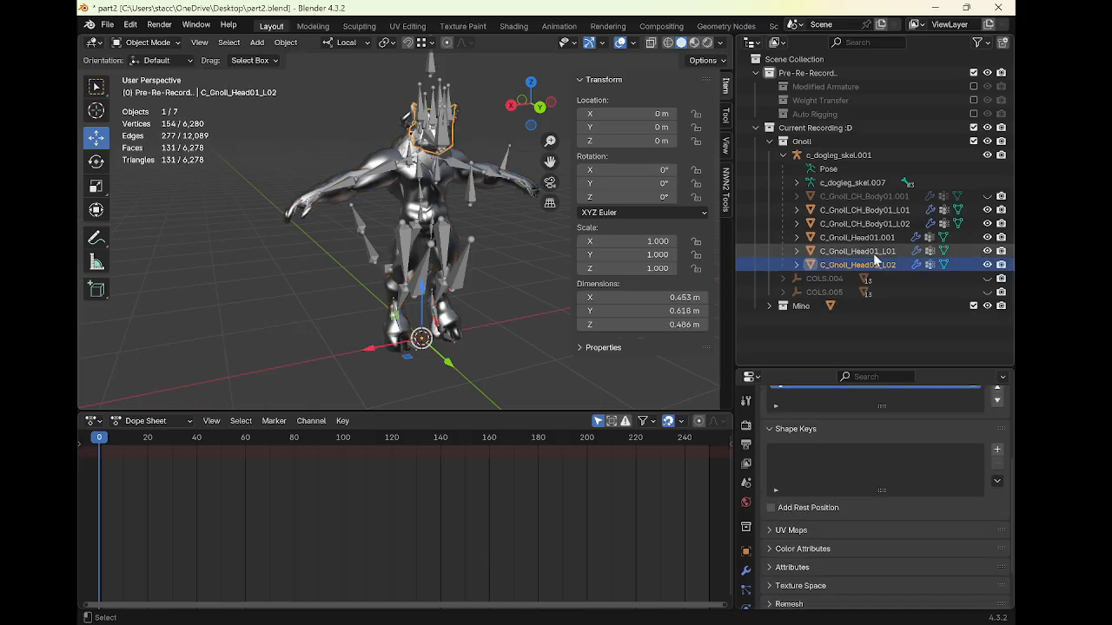
ctrl+click(895, 251)
ctrl+click(897, 224)
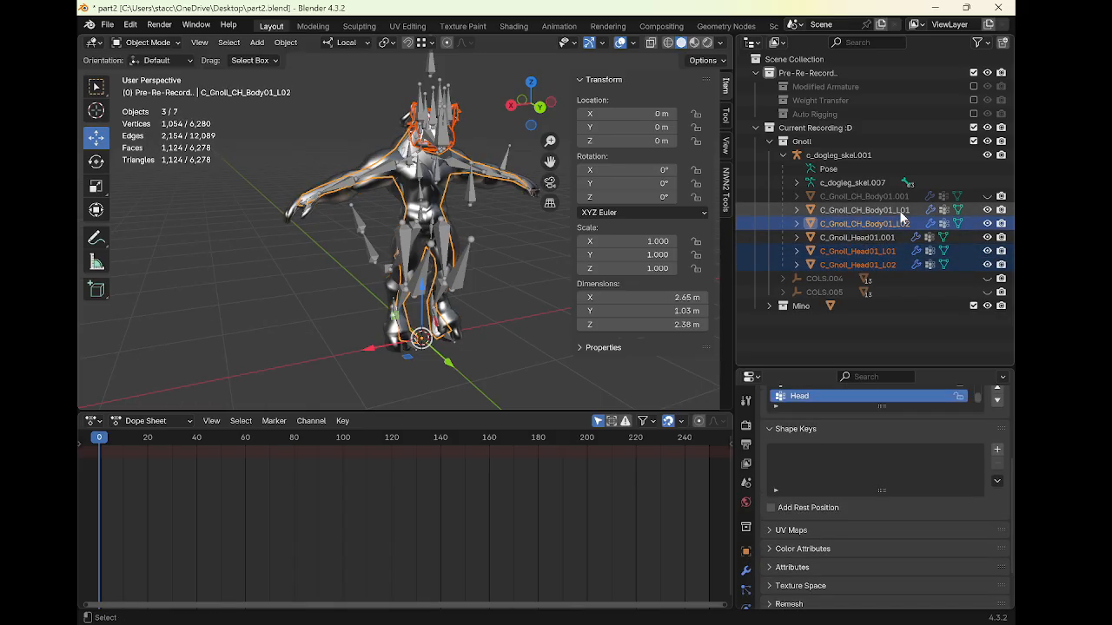
ctrl+click(899, 210)
key(Delete)
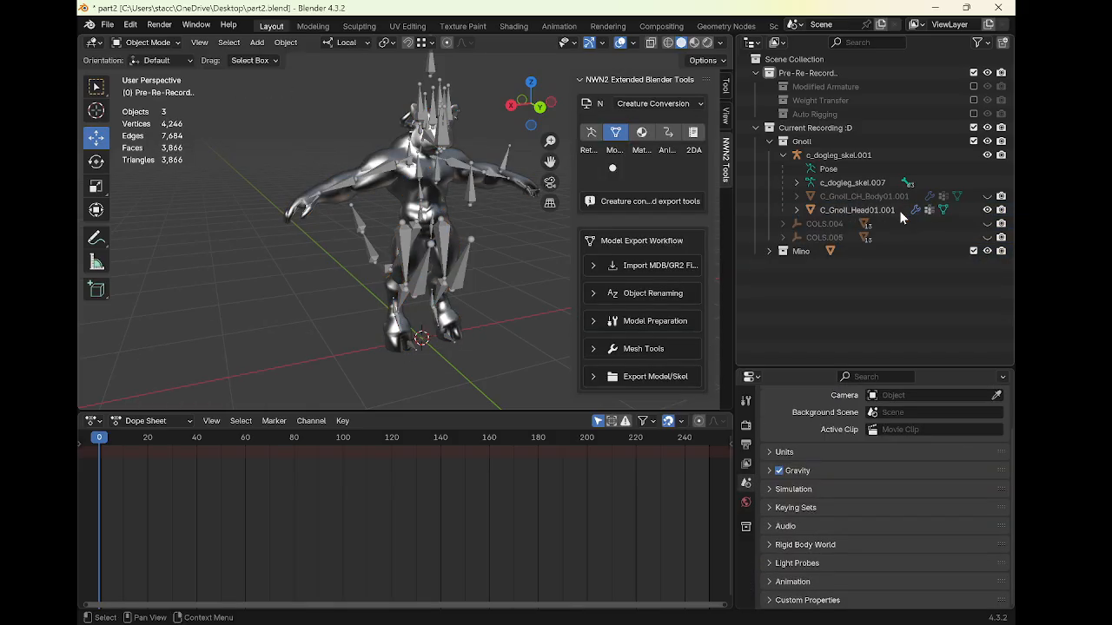
Join C_Gnoll_Head01.001 into C_Gnoll_CH_Body01.001
click(885, 210)
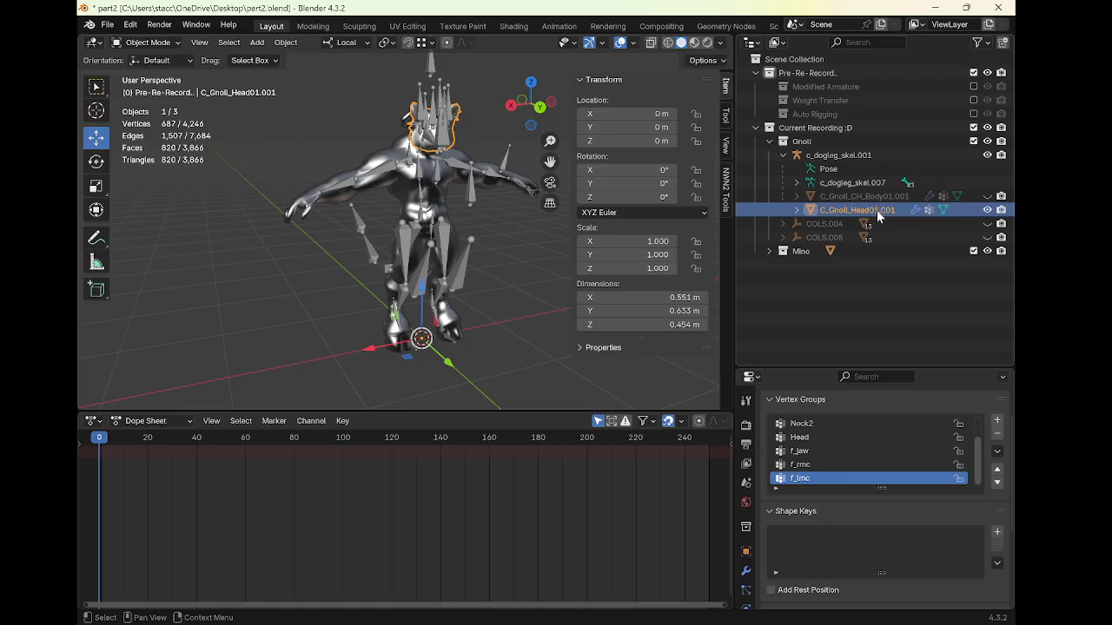
click(987, 196)
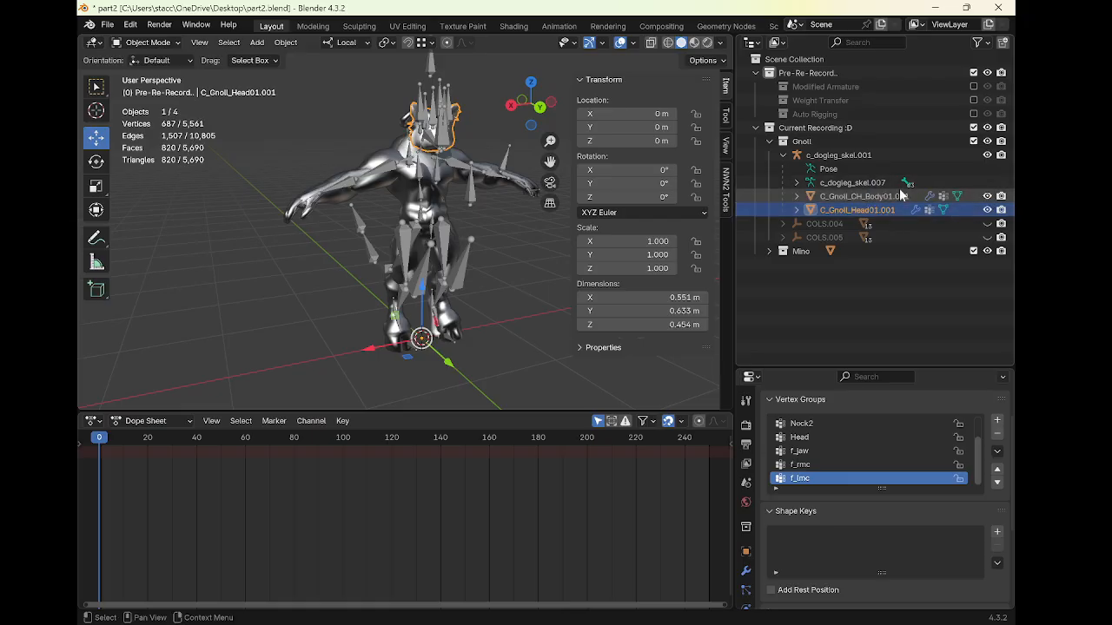
ctrl+click(865, 196)
key(ctrl+j)
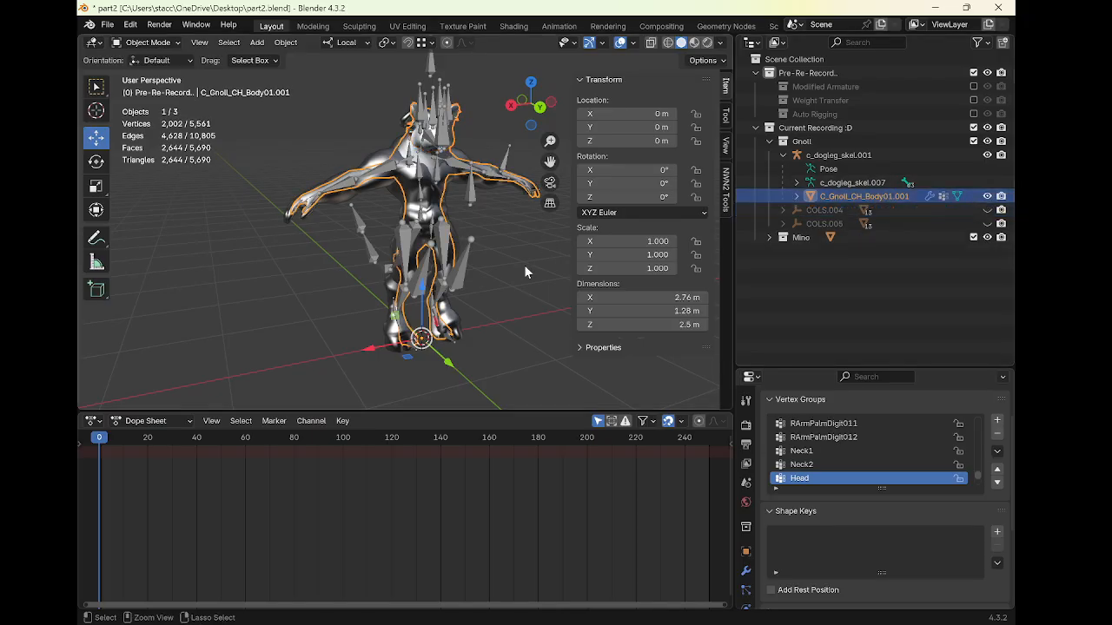
middle_drag(434, 230, 339, 196)
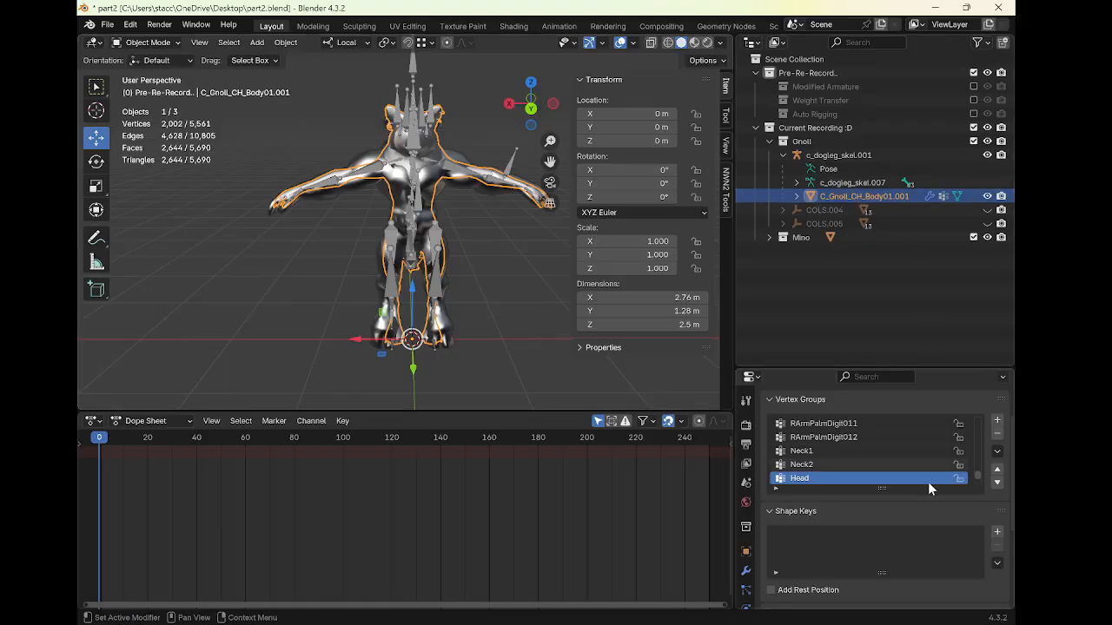
Delete the f_jaw, f_lmc and f_rmc vertex groups from the gnoll body mesh
drag(903, 366, 902, 275)
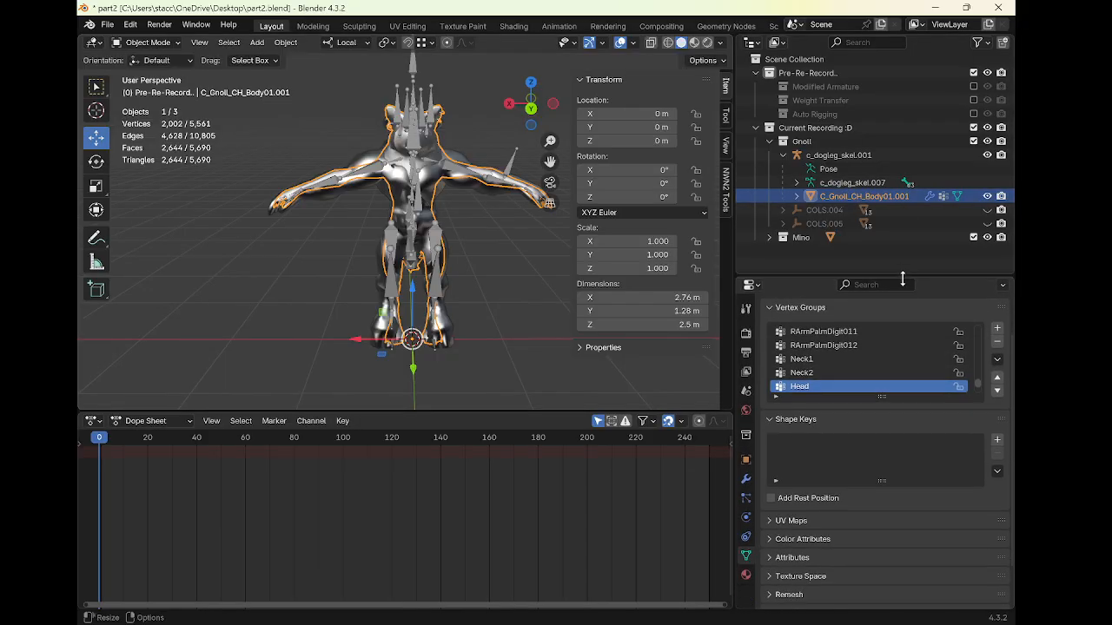
drag(887, 396, 932, 553)
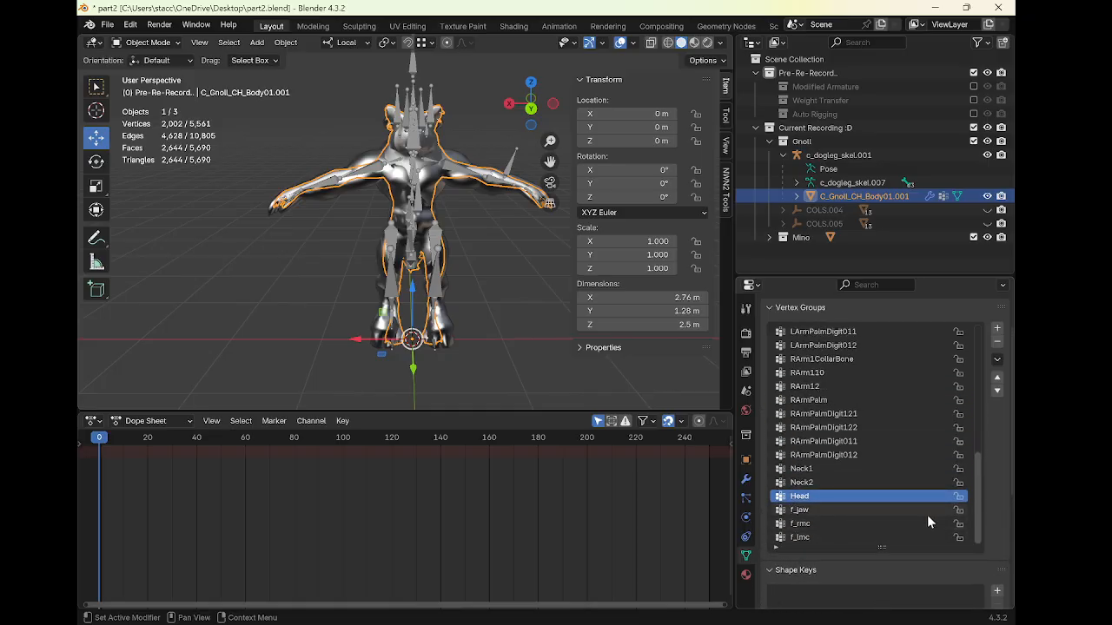
click(834, 510)
right_click(832, 509)
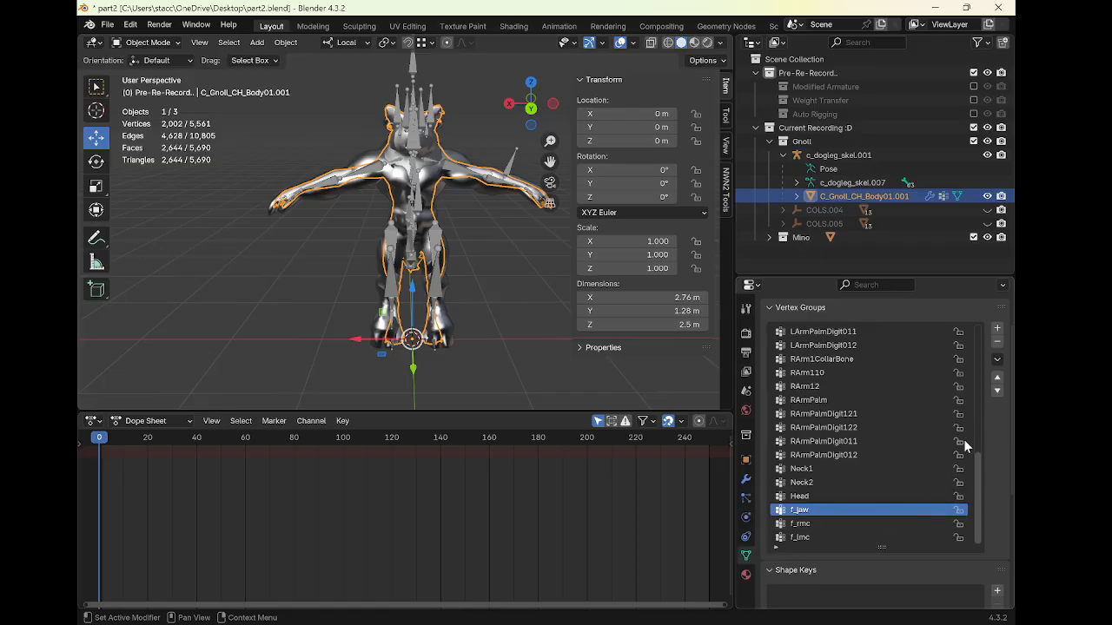
click(997, 342)
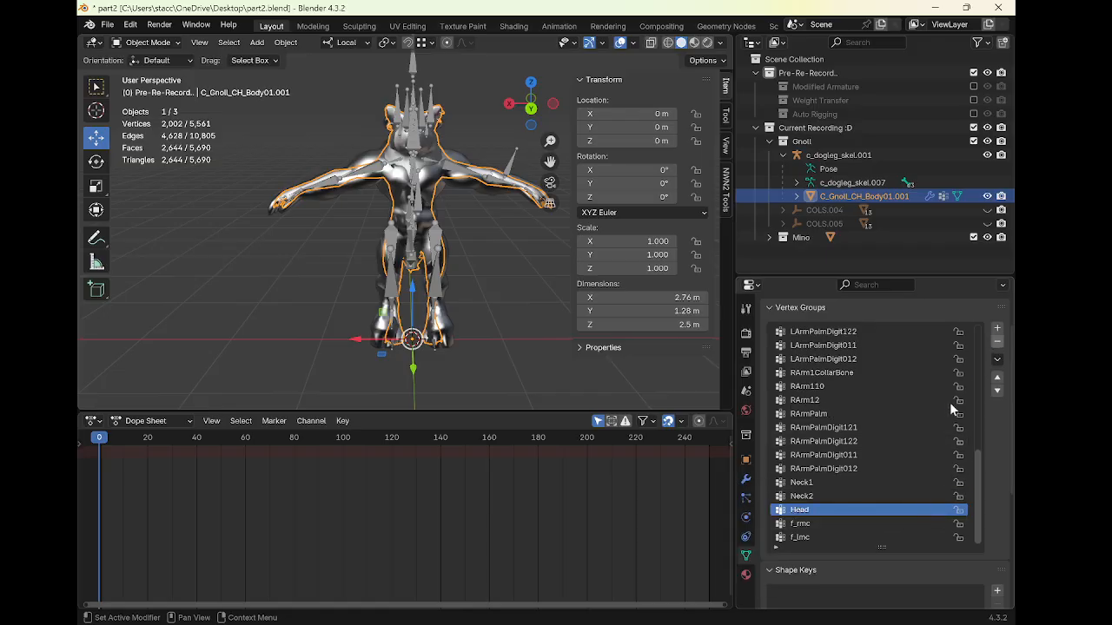
click(868, 535)
click(997, 342)
click(997, 343)
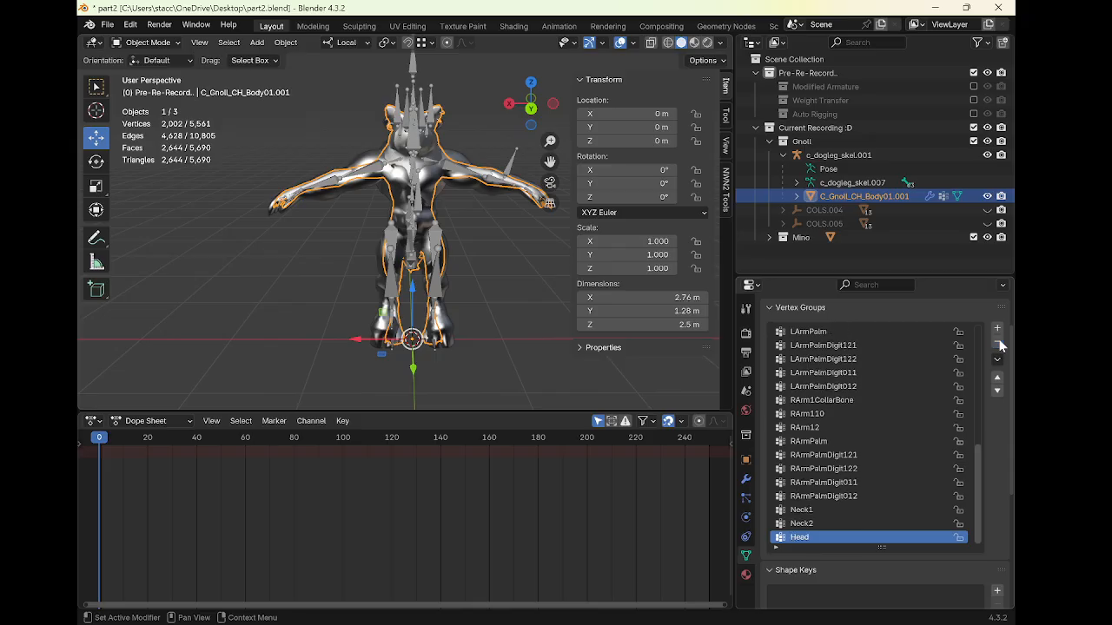
Clear the gnoll body mesh's parent while keeping its transformation
scroll(901, 488, up, 10)
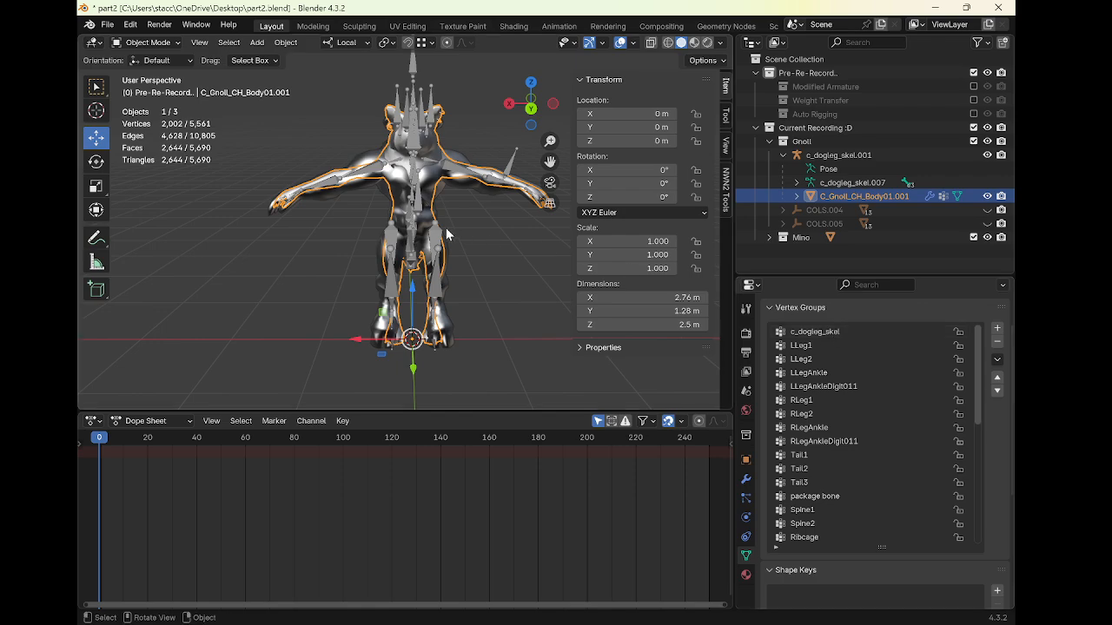
middle_drag(450, 236, 485, 207)
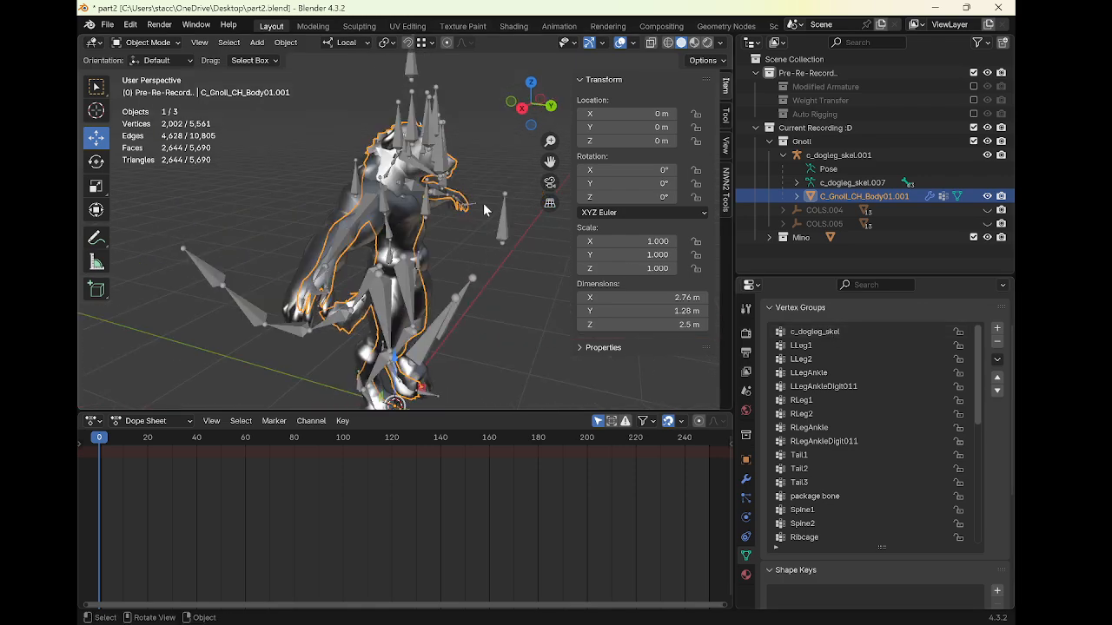
middle_drag(412, 206, 470, 208)
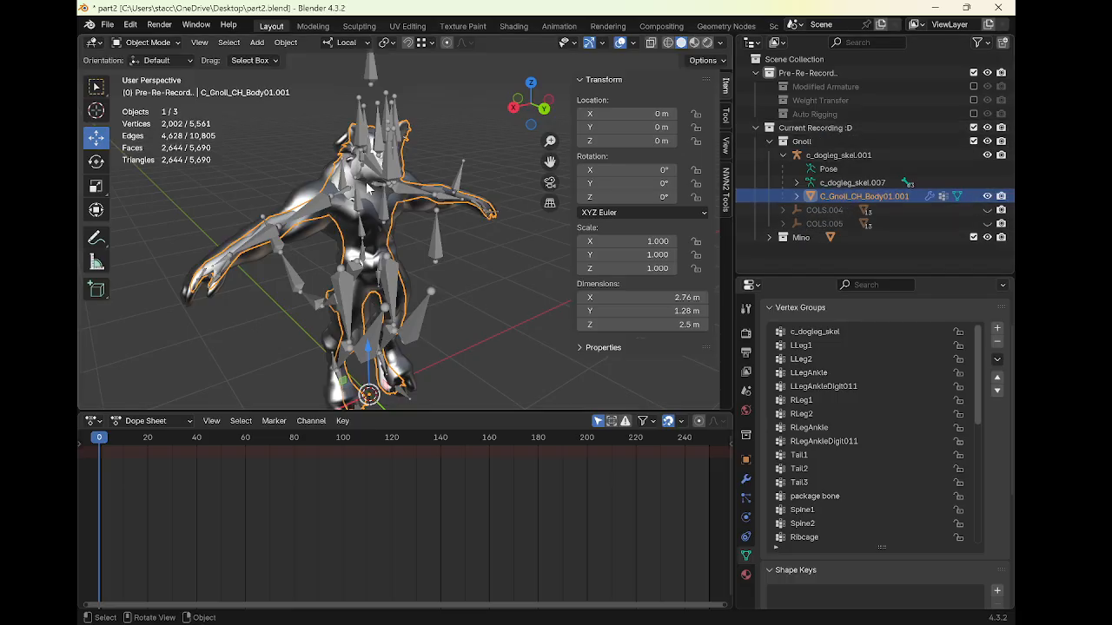
click(313, 193)
click(769, 238)
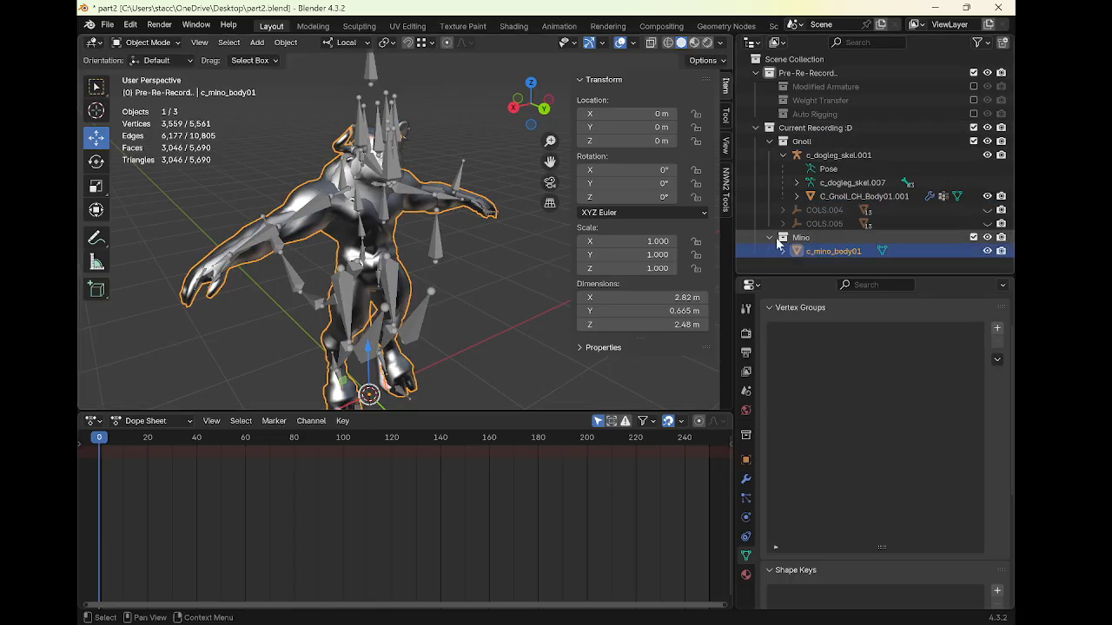
ctrl+click(829, 156)
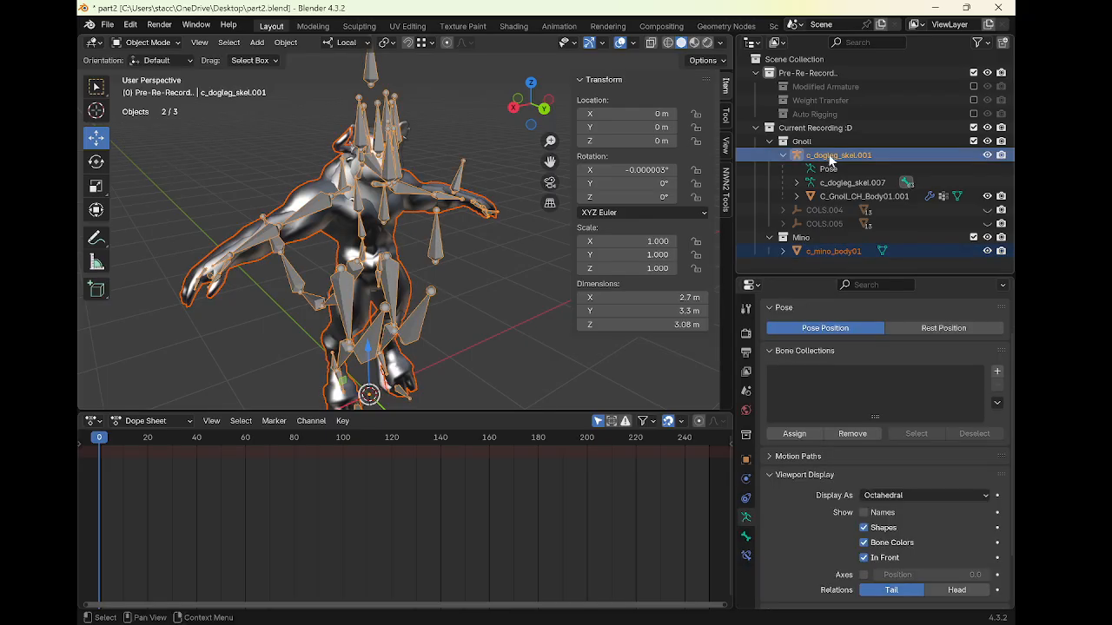
click(782, 196)
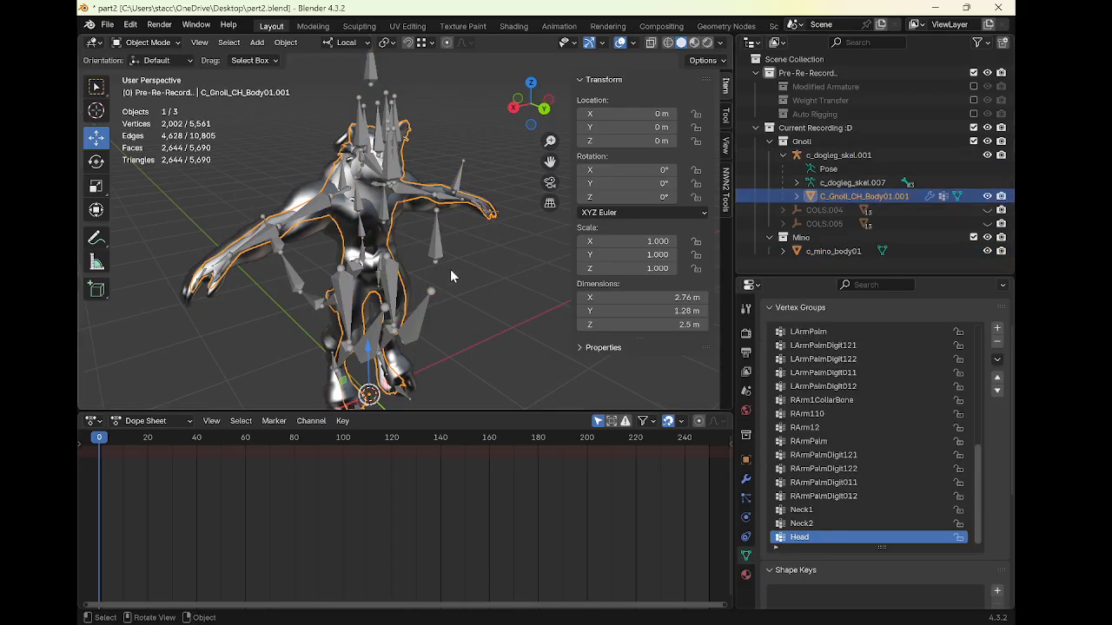
right_click(450, 269)
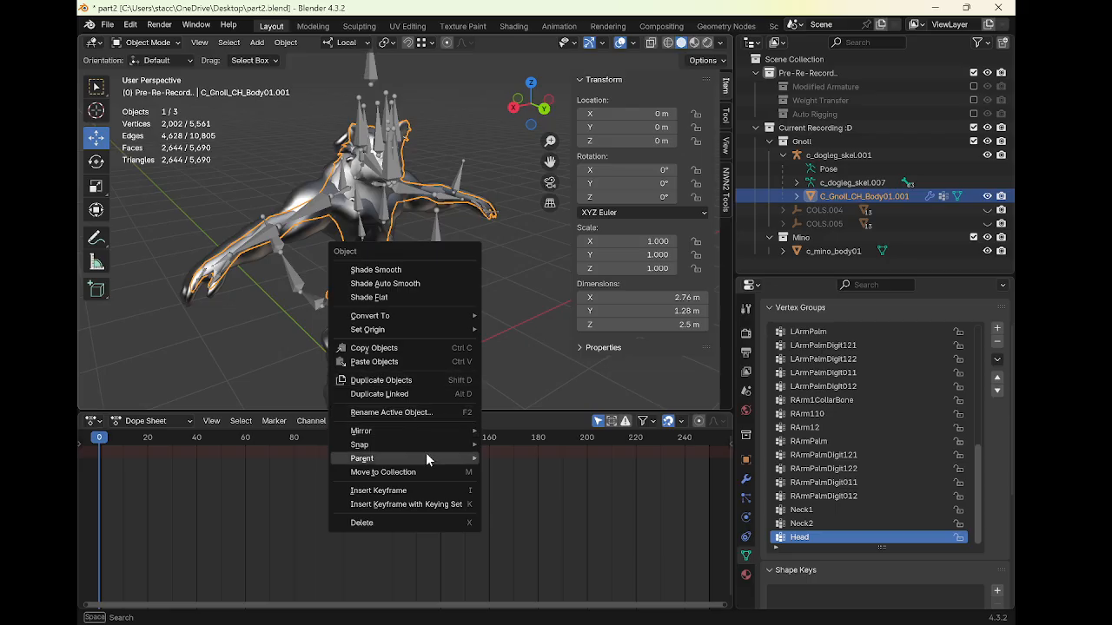
mouse_move(426, 458)
click(537, 443)
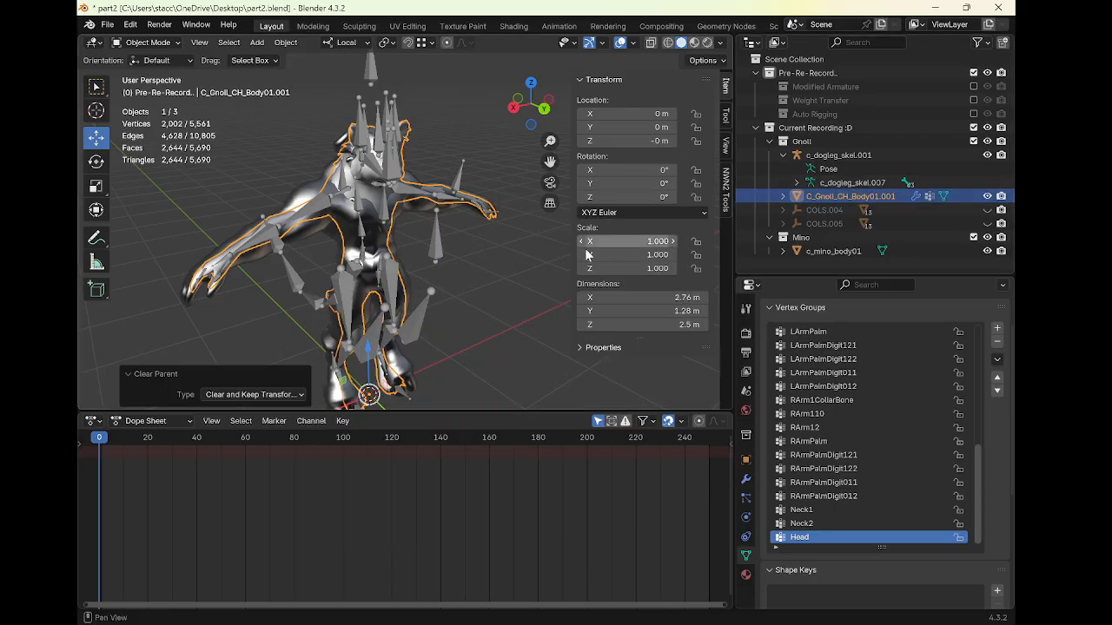
Apply all transforms to the gnoll body mesh and apply its c_dogleg_skel.001 armature modifier
key(ctrl+a)
click(500, 273)
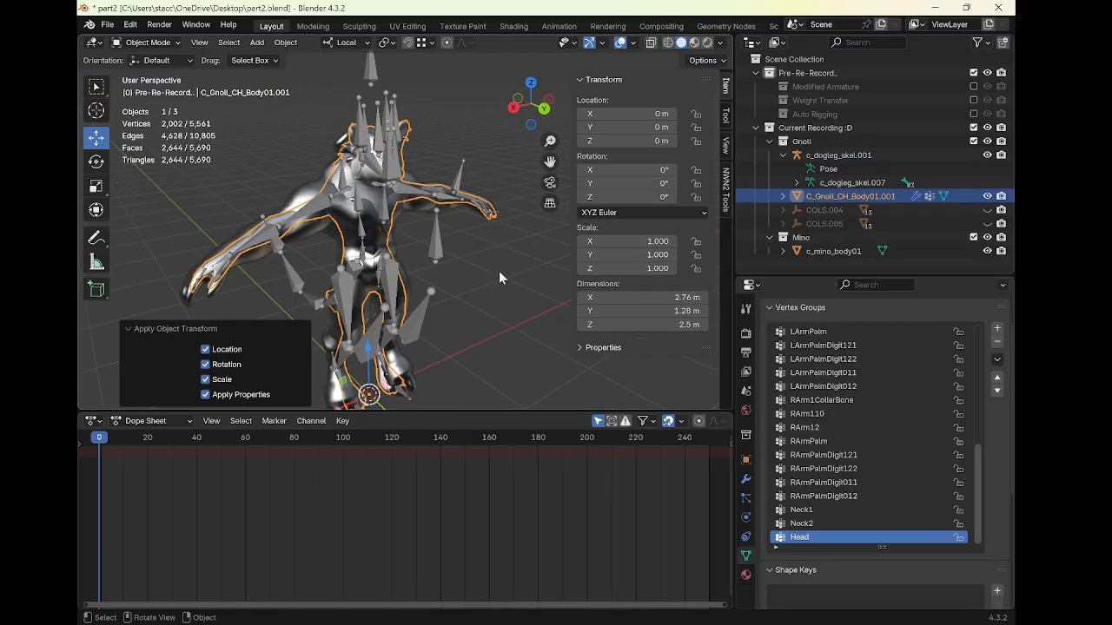
click(745, 479)
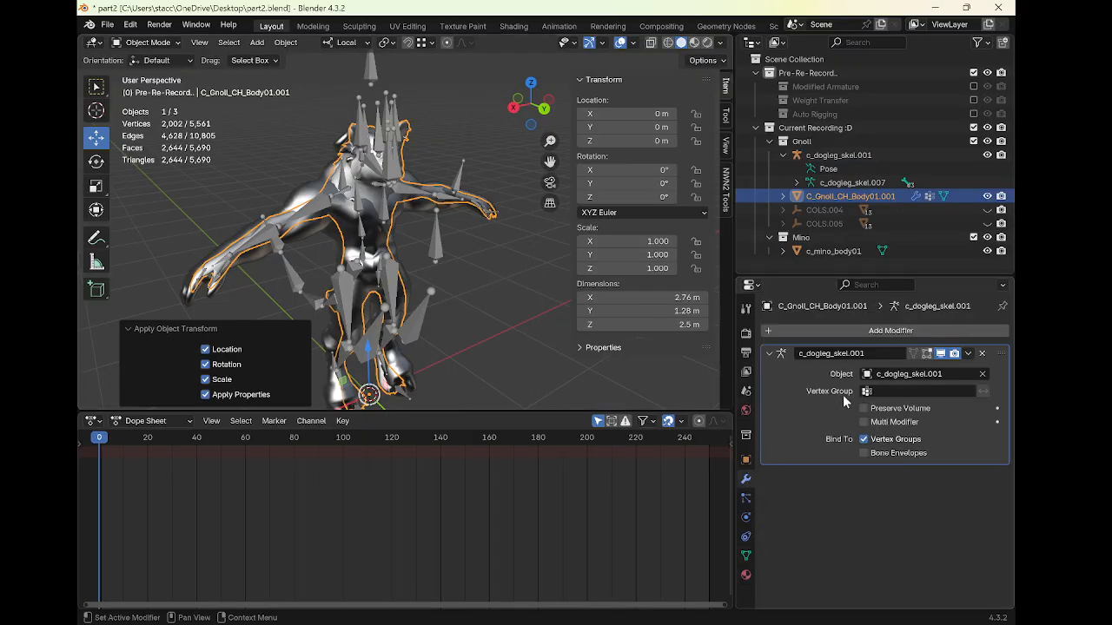
click(968, 353)
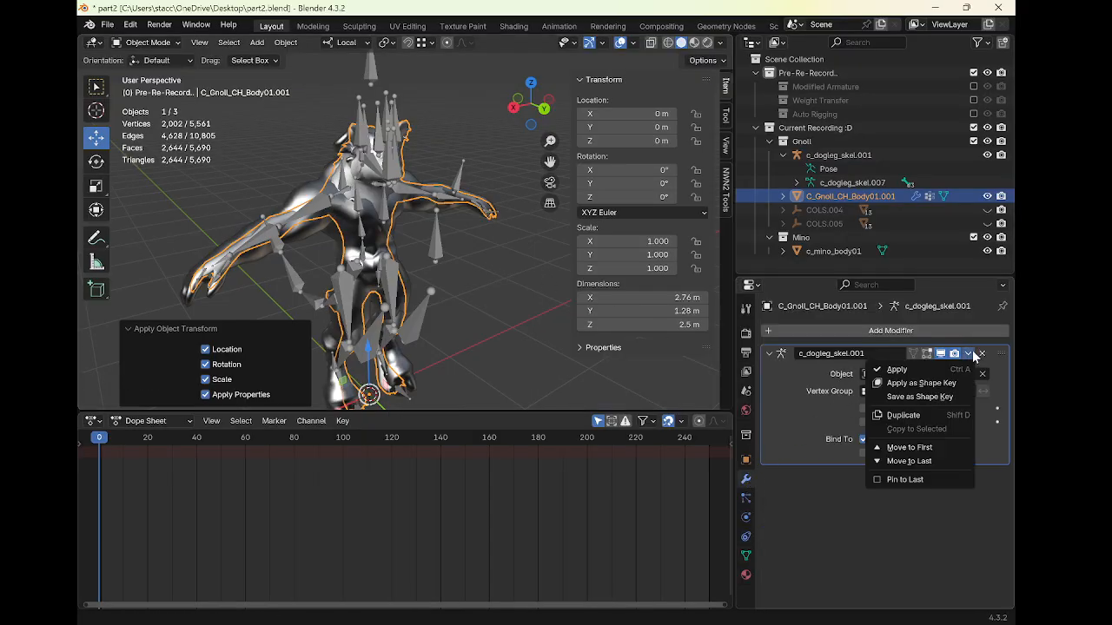
click(904, 370)
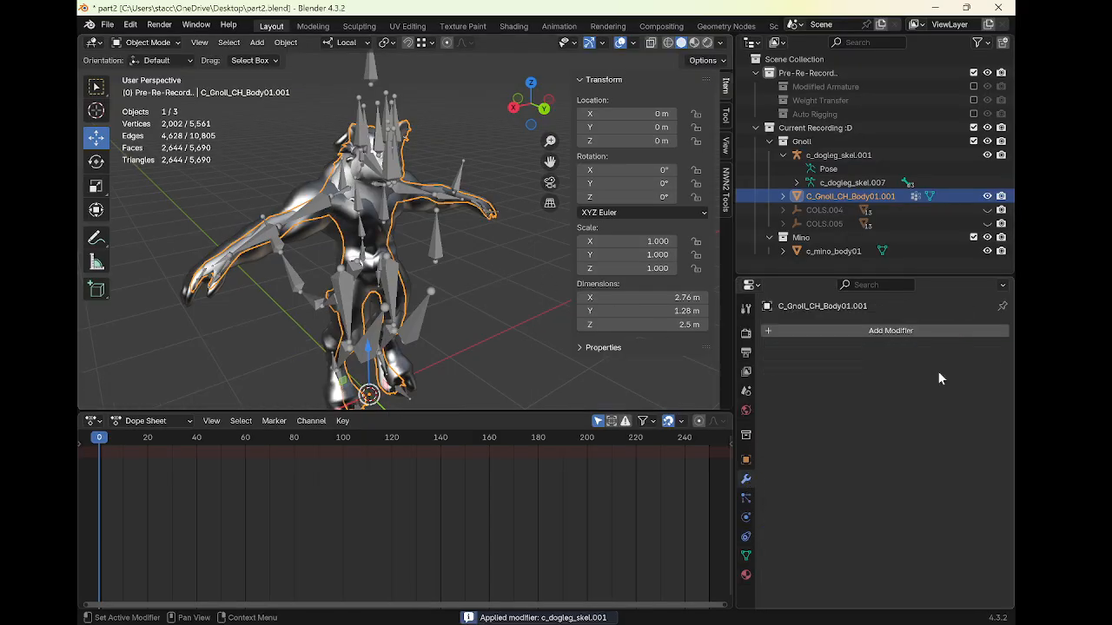
Select all bones of c_dogleg_skel.001 in Pose Mode and apply the pose as rest pose
middle_drag(339, 217, 310, 220)
click(318, 203)
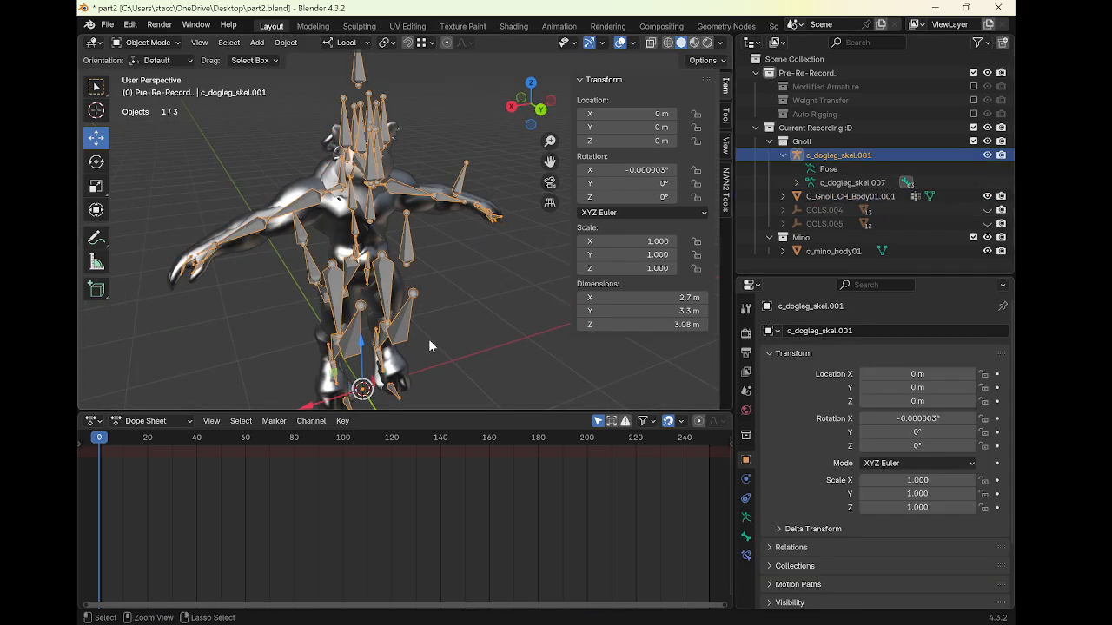
key(ctrl+Tab)
key(a)
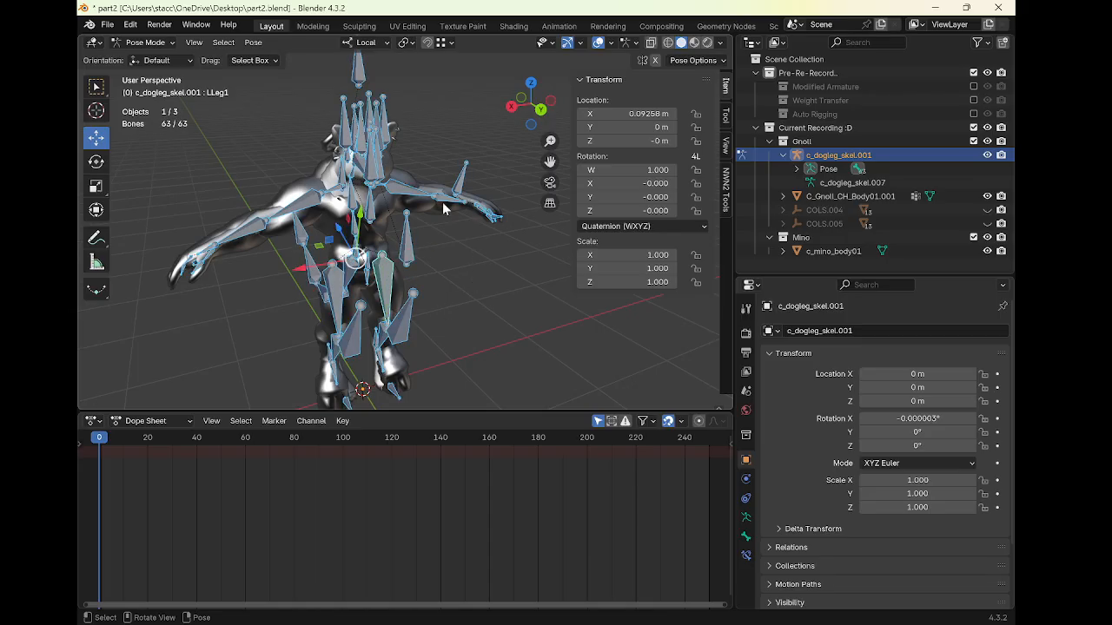
key(ctrl+a)
click(487, 259)
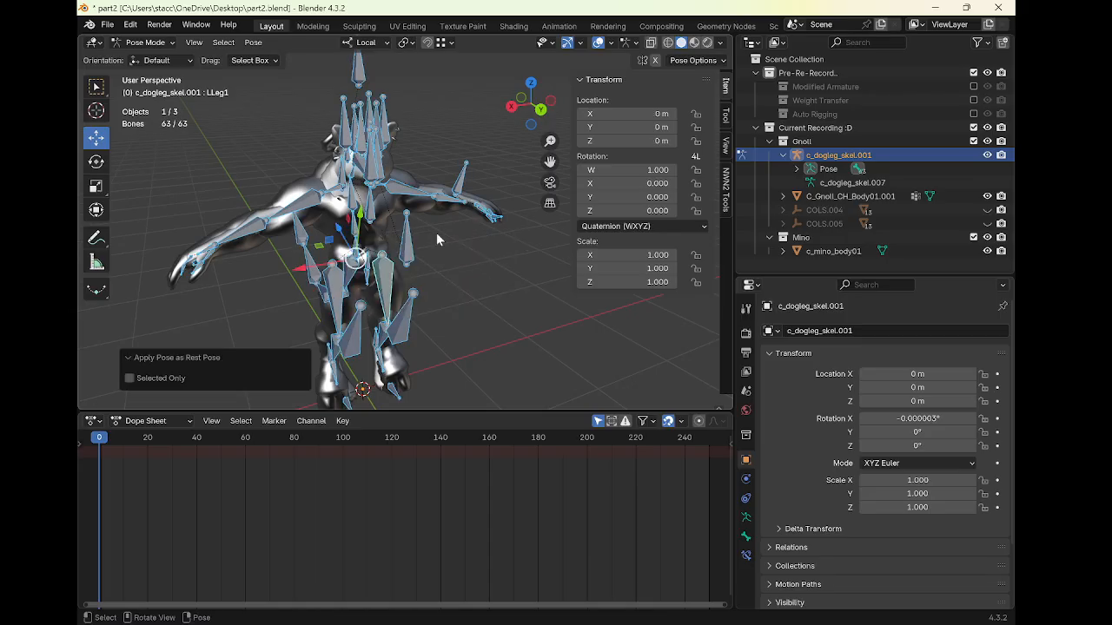
key(ctrl+a)
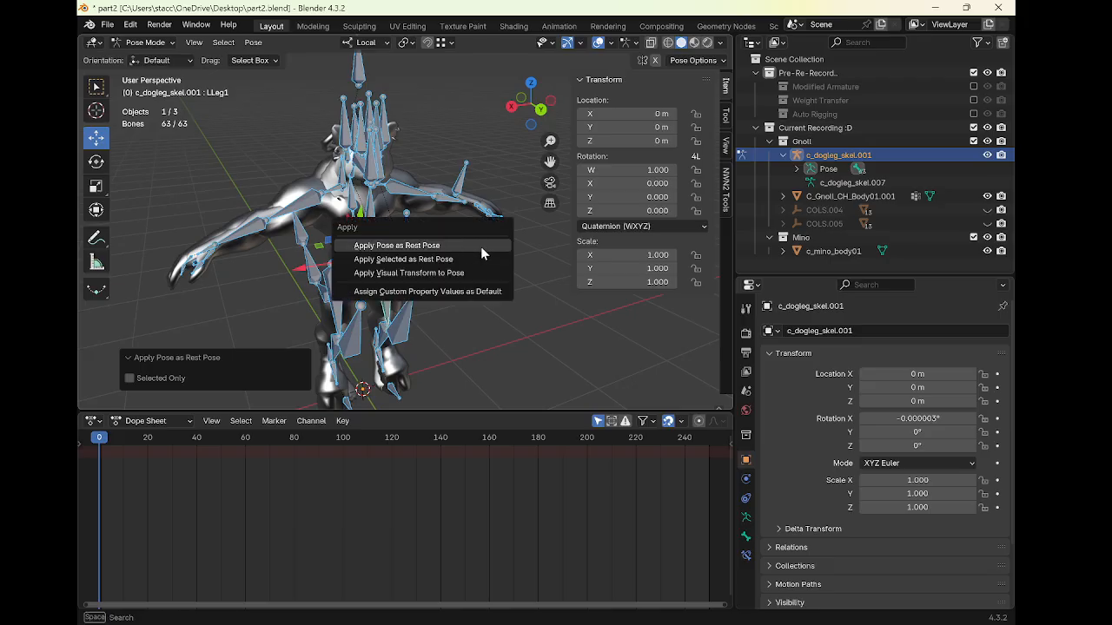
click(436, 242)
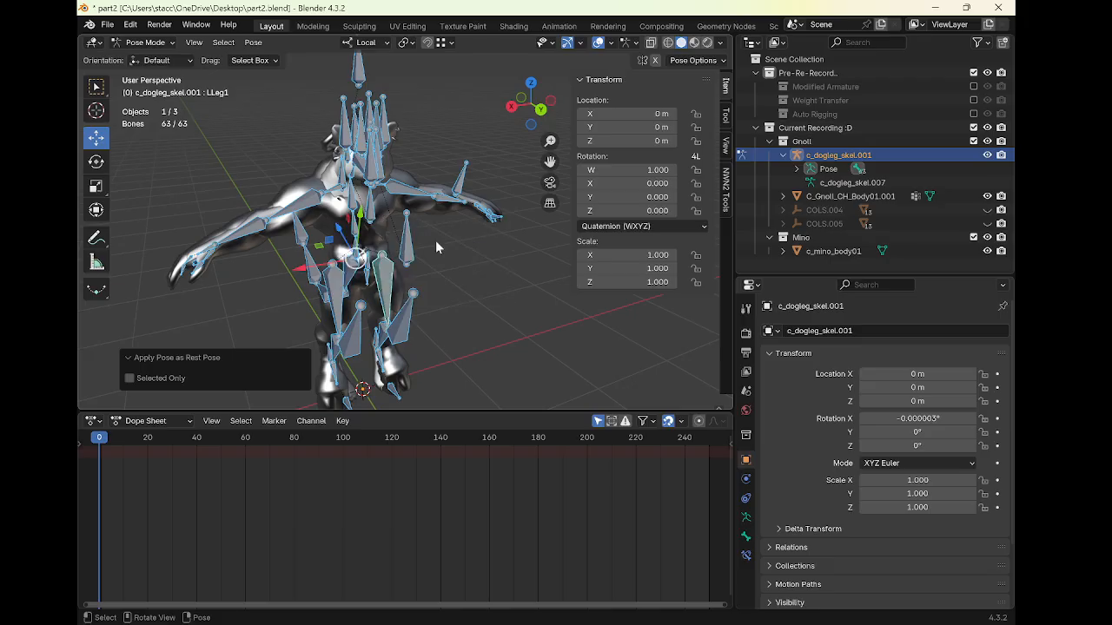
middle_drag(435, 239, 331, 204)
key(ctrl+Tab)
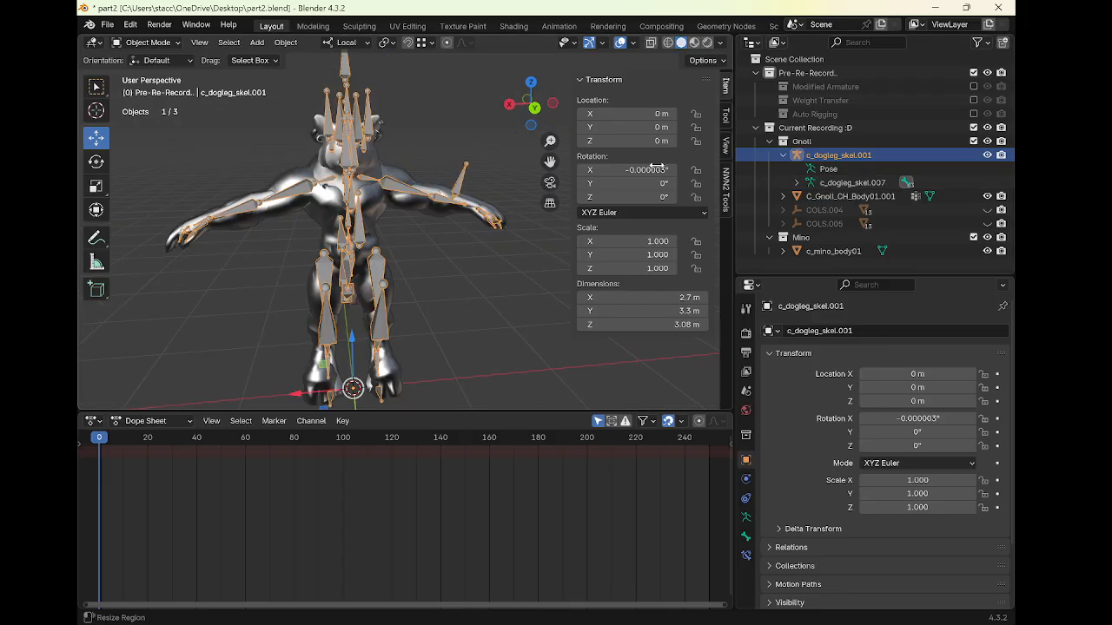
Parent the gnoll body mesh to c_dogleg_skel.001 with Armature Deform
click(915, 196)
middle_drag(424, 225, 461, 227)
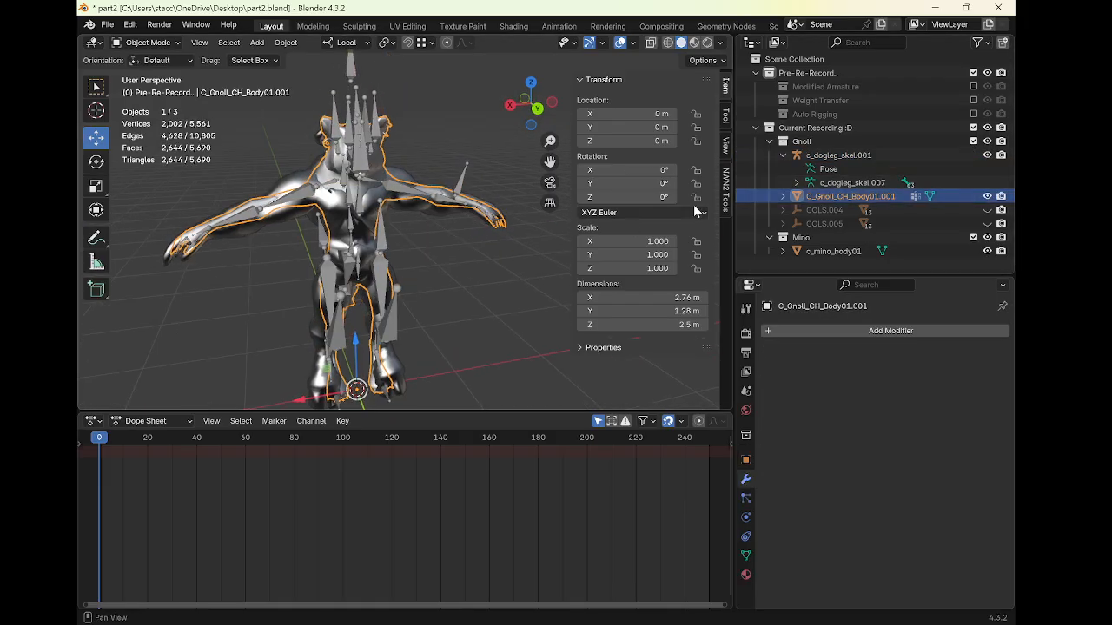
ctrl+click(839, 154)
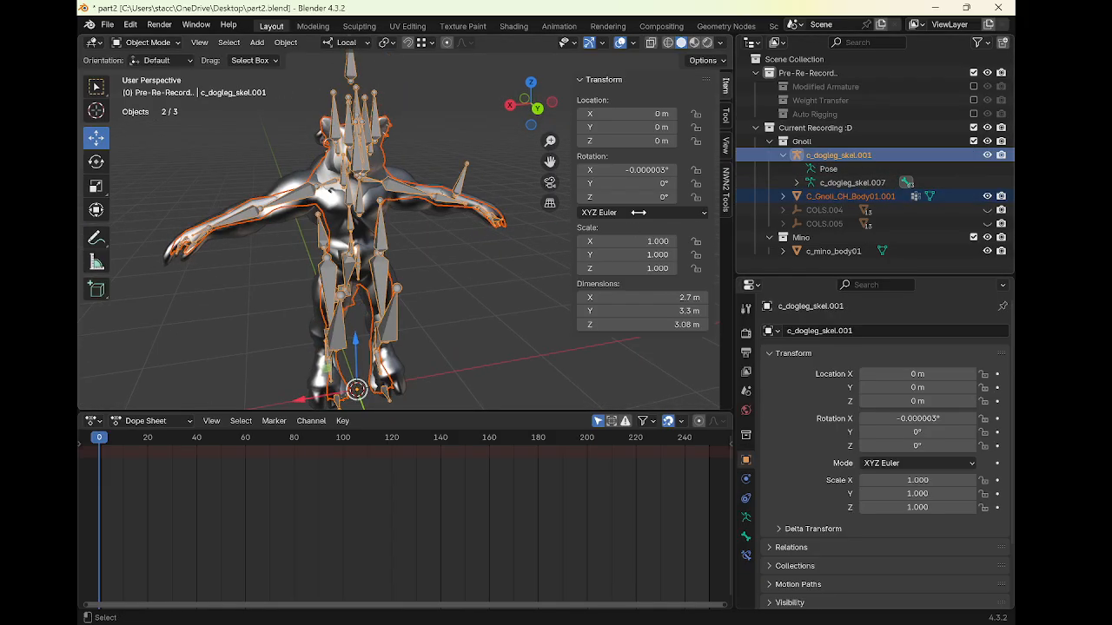
key(ctrl+p)
click(447, 276)
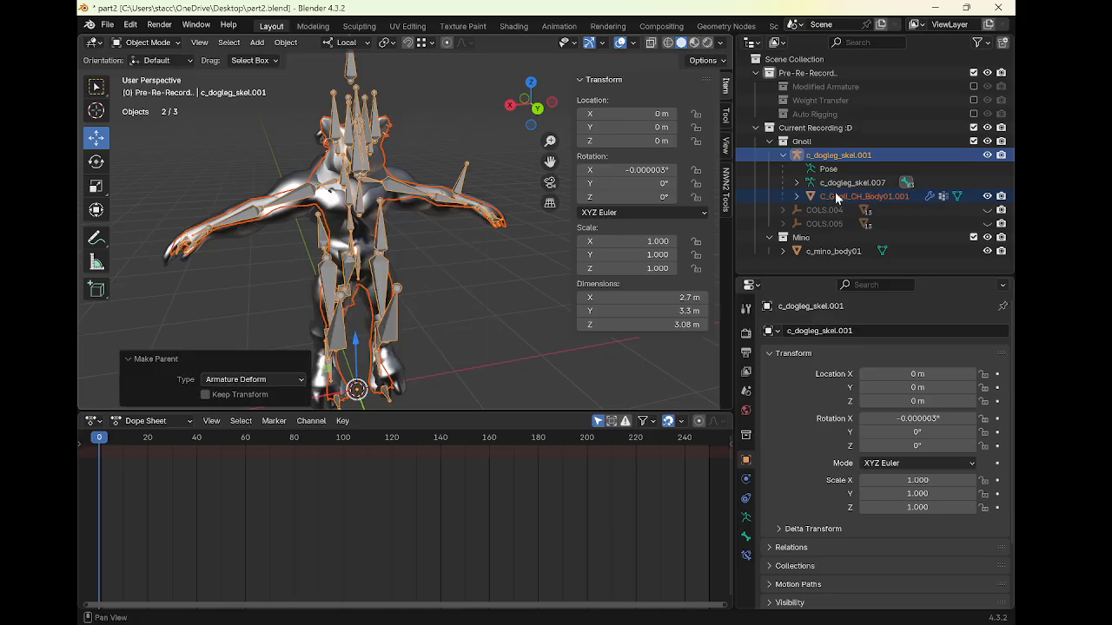
Parent c_mino_body01 to c_dogleg_skel.001 with Armature Deform
click(852, 250)
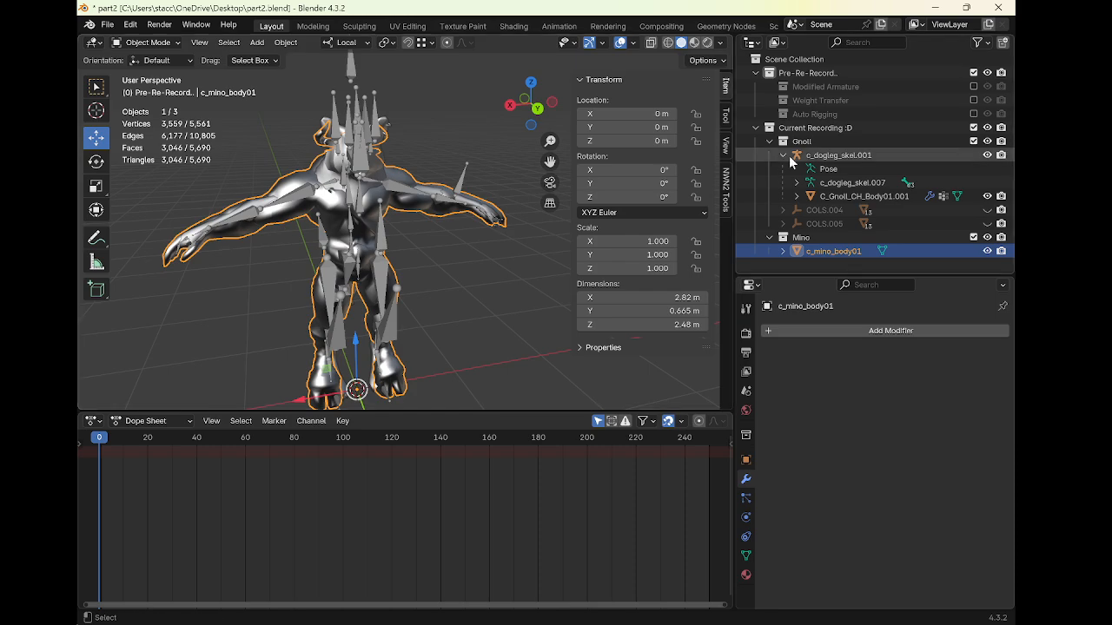
ctrl+click(817, 156)
key(ctrl+p)
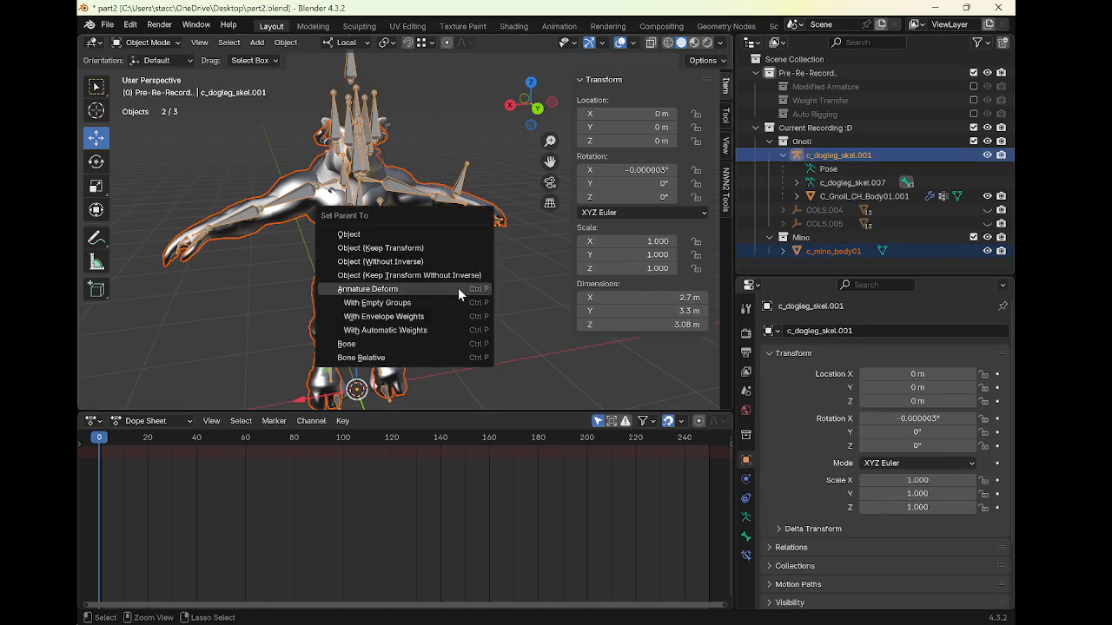
click(459, 291)
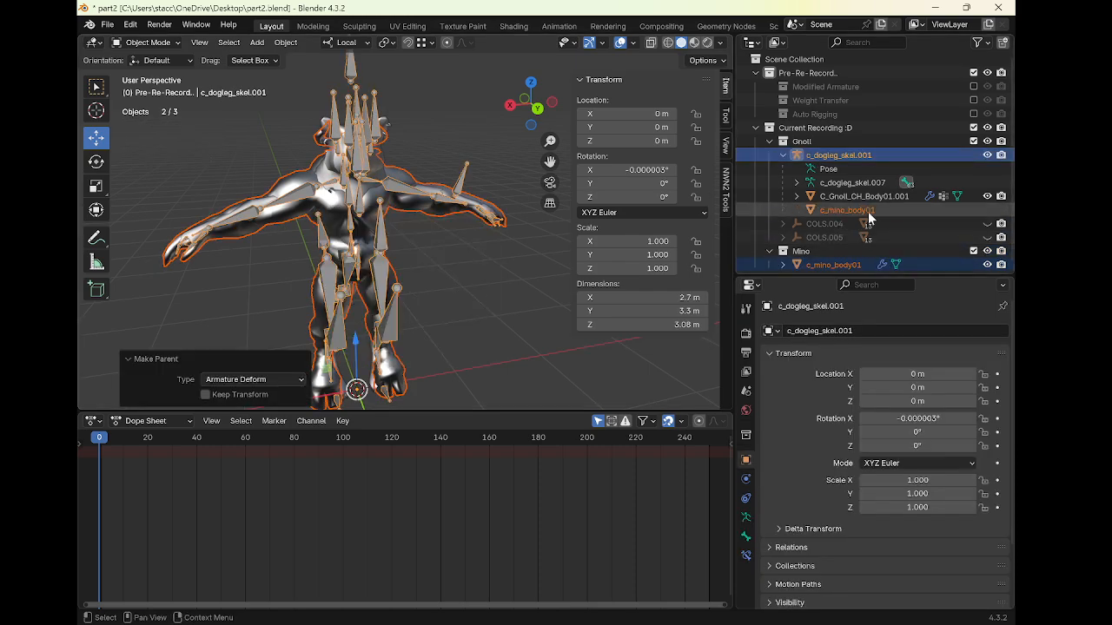
middle_drag(487, 218, 448, 217)
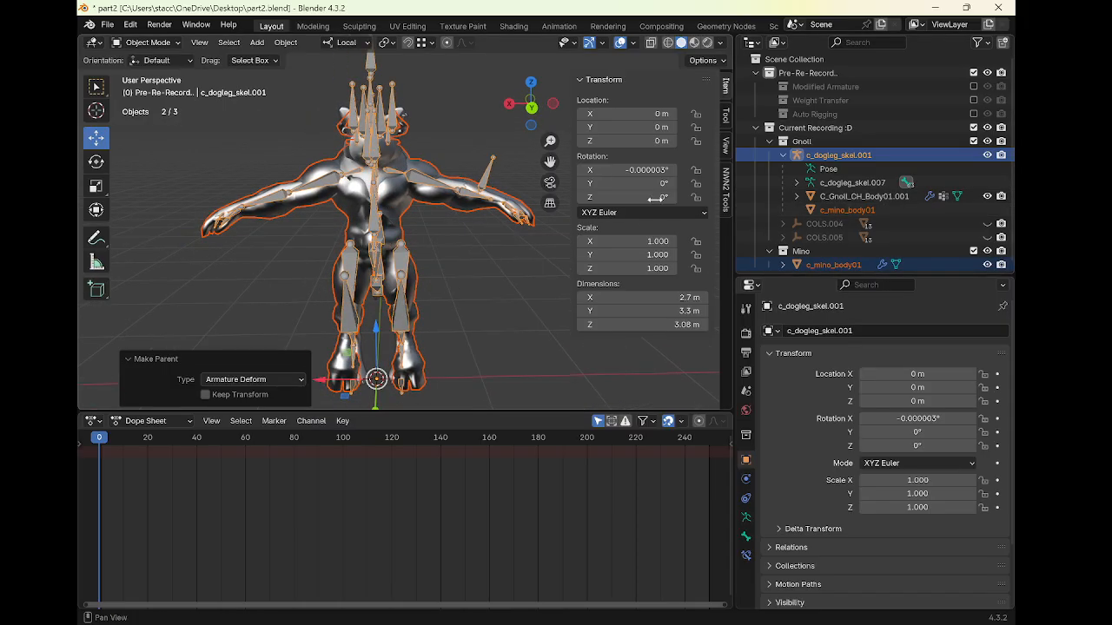
Select the gnoll body and c_mino_body01 meshes and expand the Model Preparation section of the NWN2 Tools panel
click(856, 195)
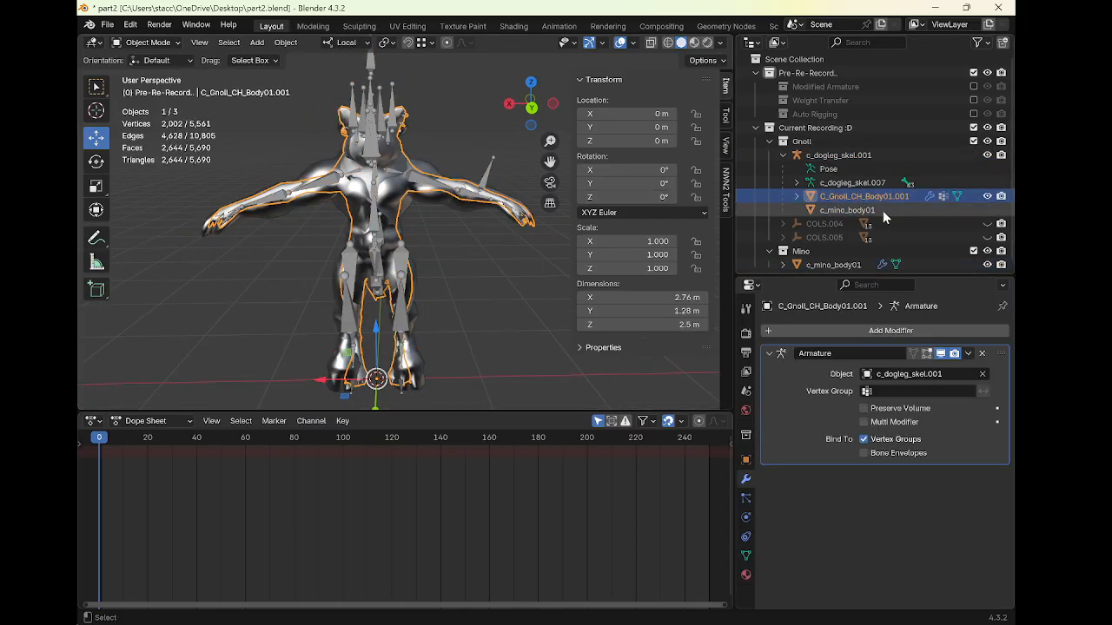
ctrl+click(835, 210)
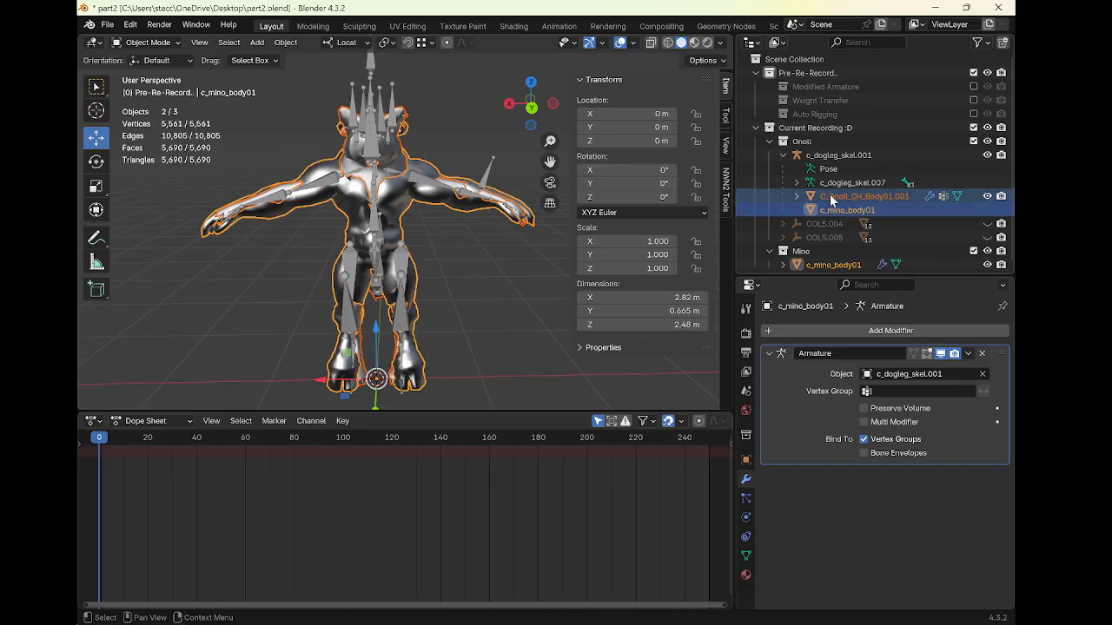
click(727, 205)
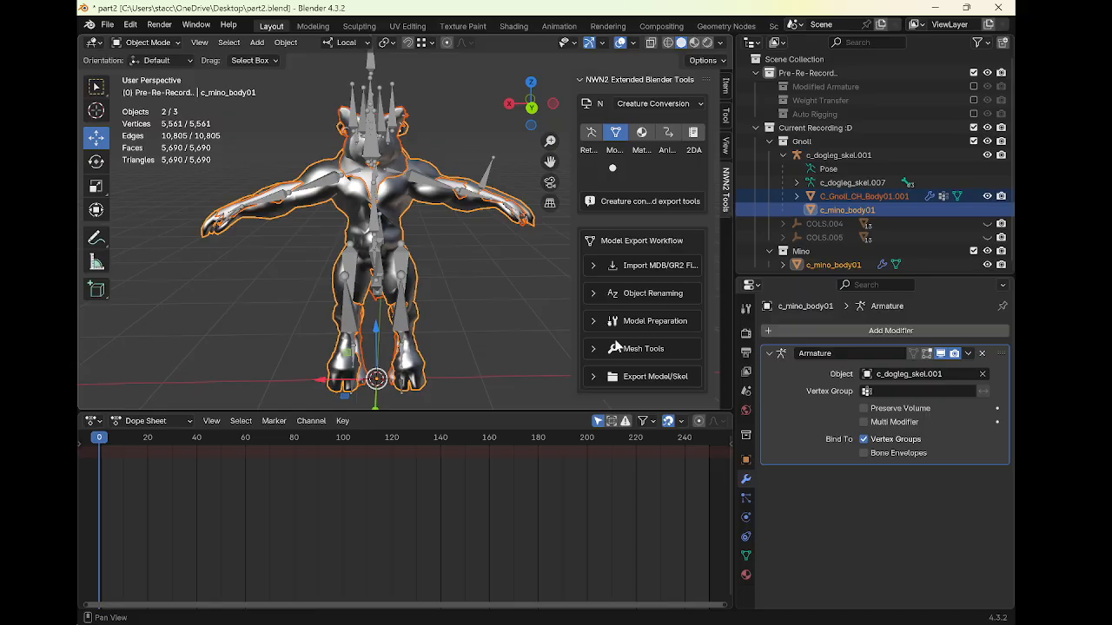
click(592, 321)
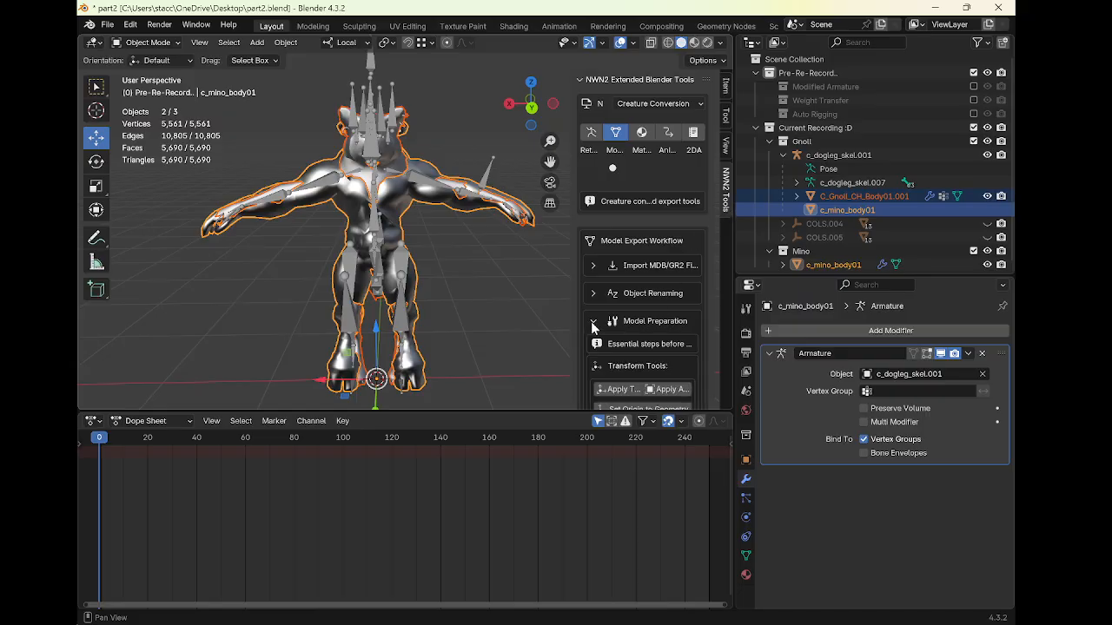
scroll(638, 308, down, 1)
scroll(650, 285, down, 3)
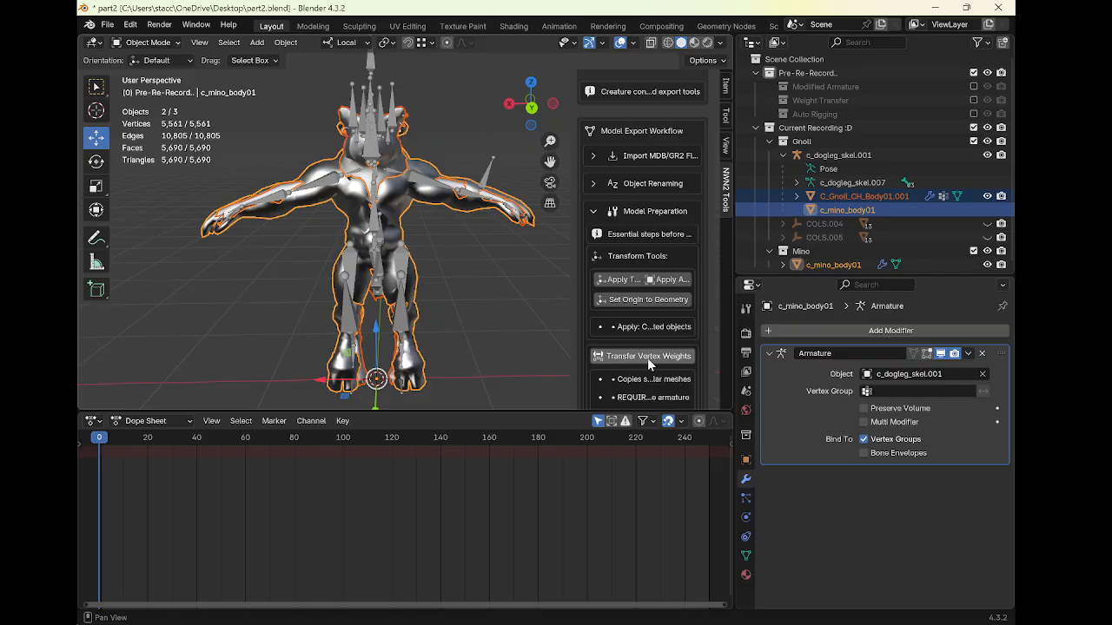
Merge duplicate vertices by distance across the whole c_mino_body01 mesh in Edit Mode
click(840, 204)
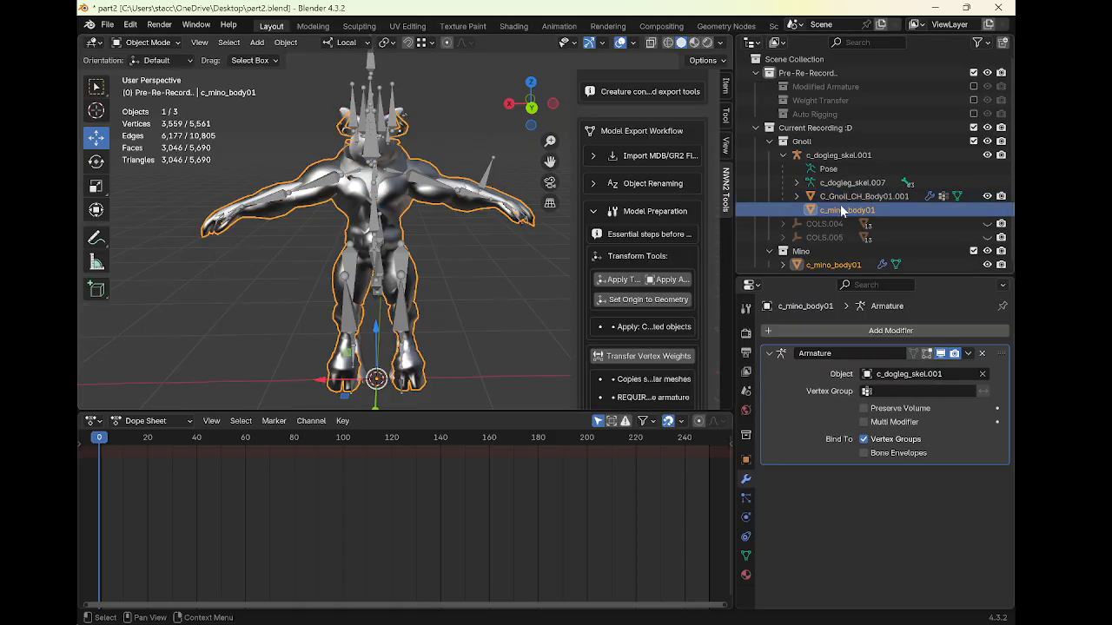
middle_drag(434, 214, 467, 218)
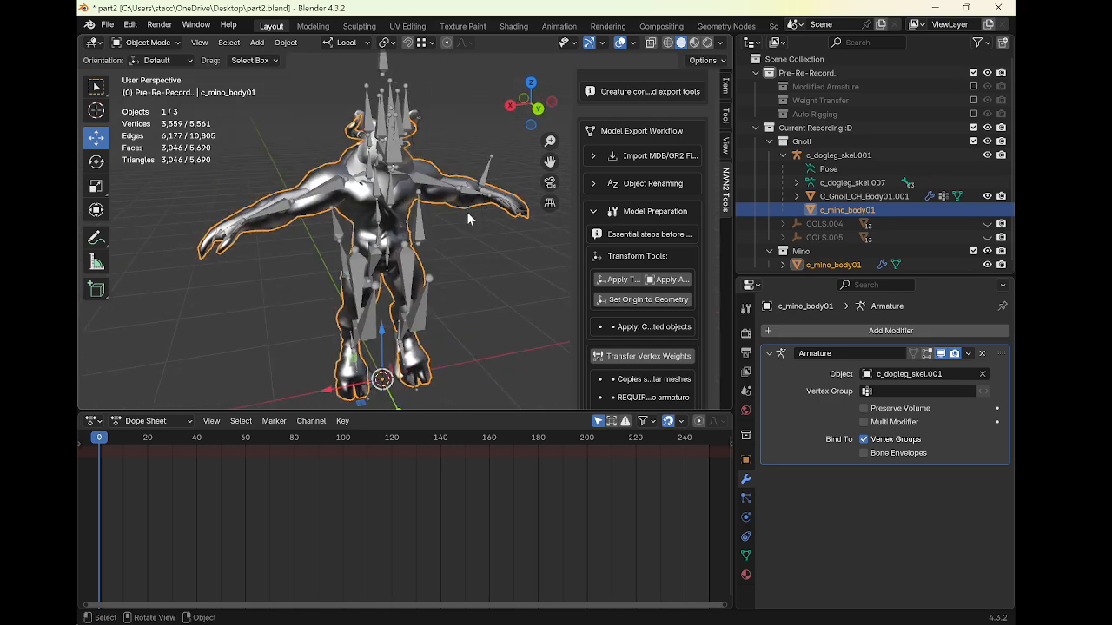
key(Tab)
key(a)
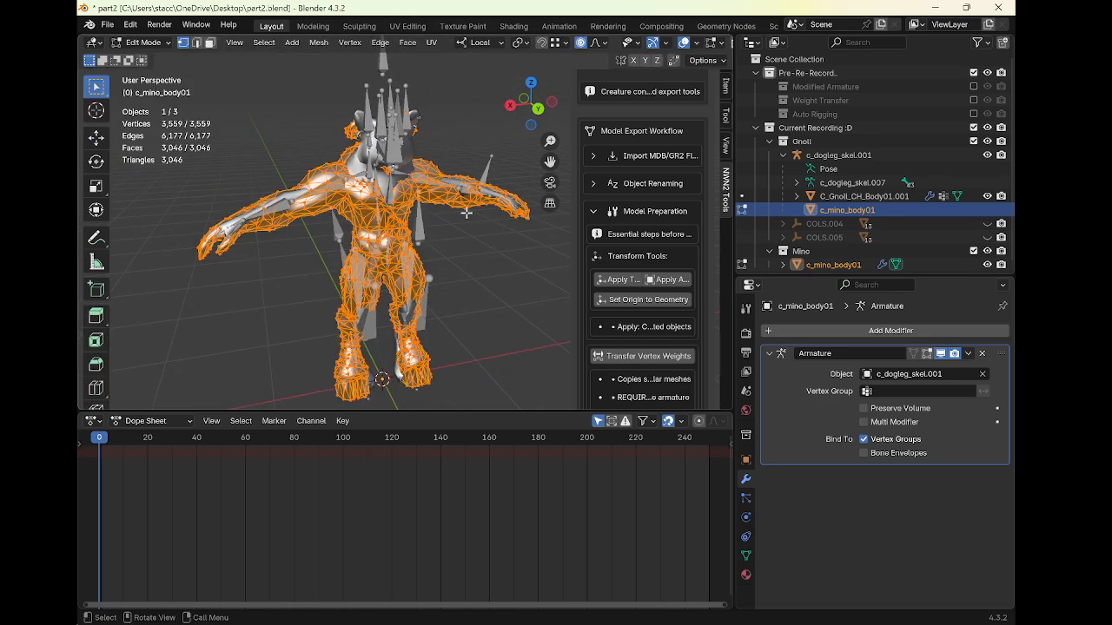
middle_drag(460, 212, 462, 194)
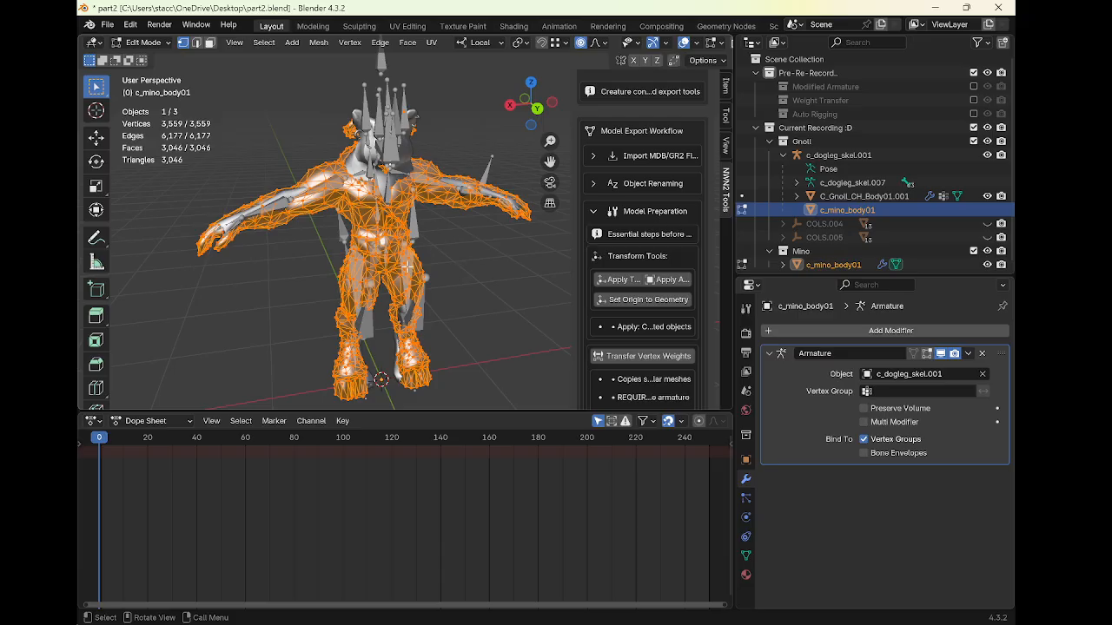
click(318, 43)
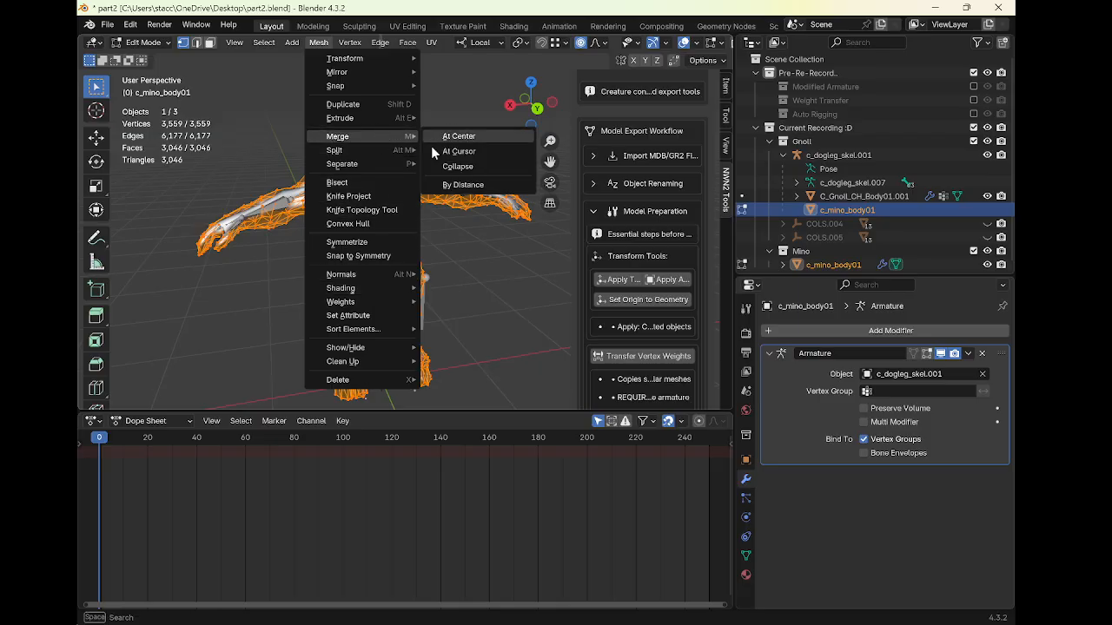
click(460, 186)
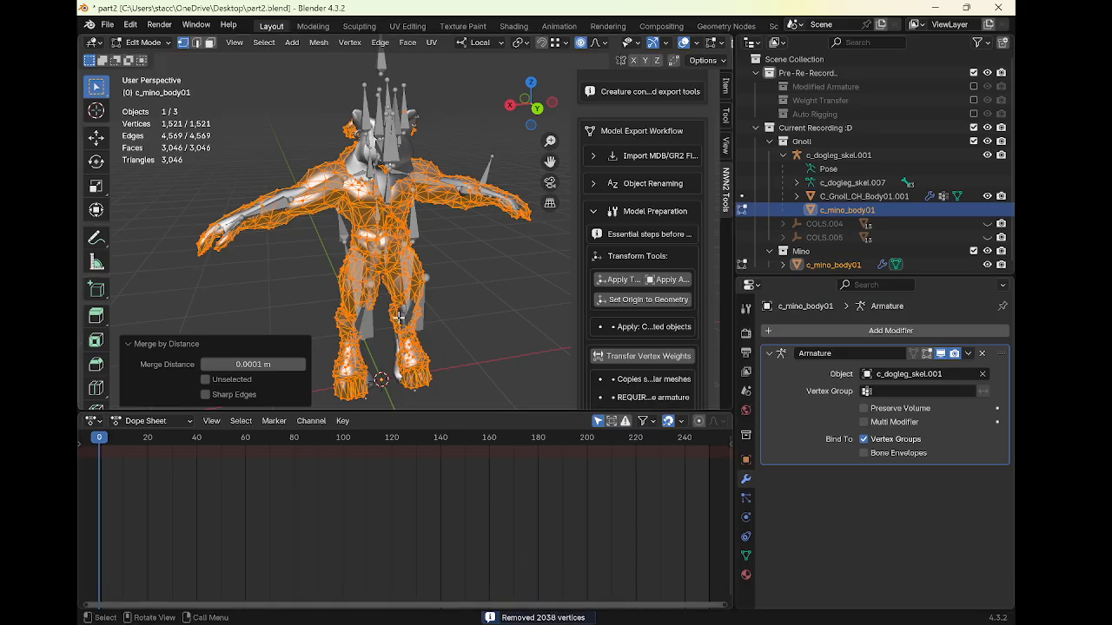
key(Tab)
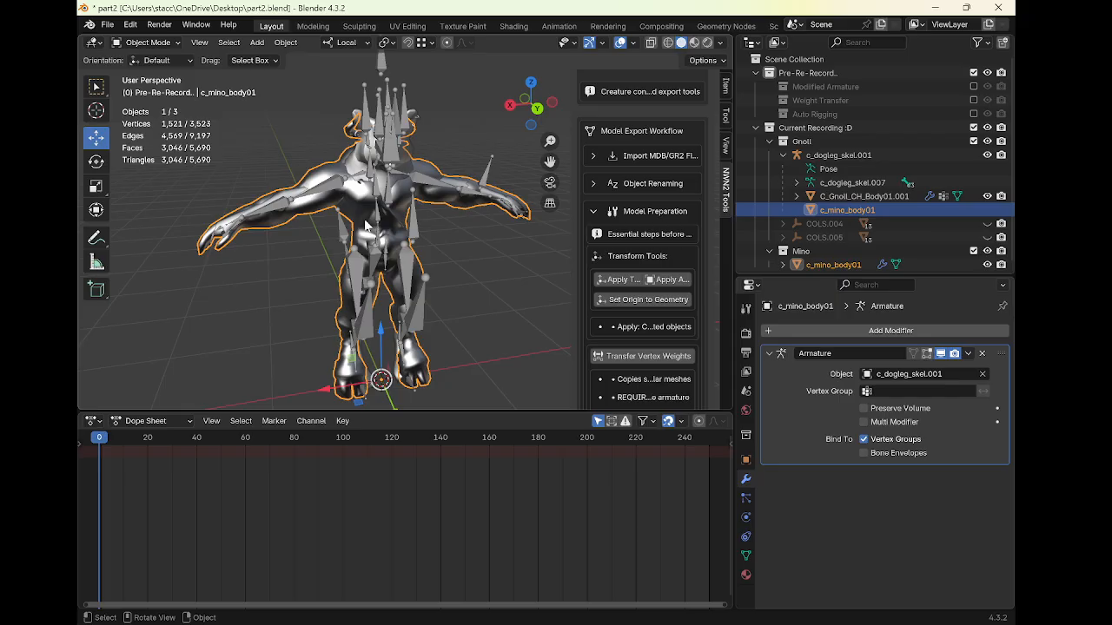
middle_drag(405, 200, 497, 197)
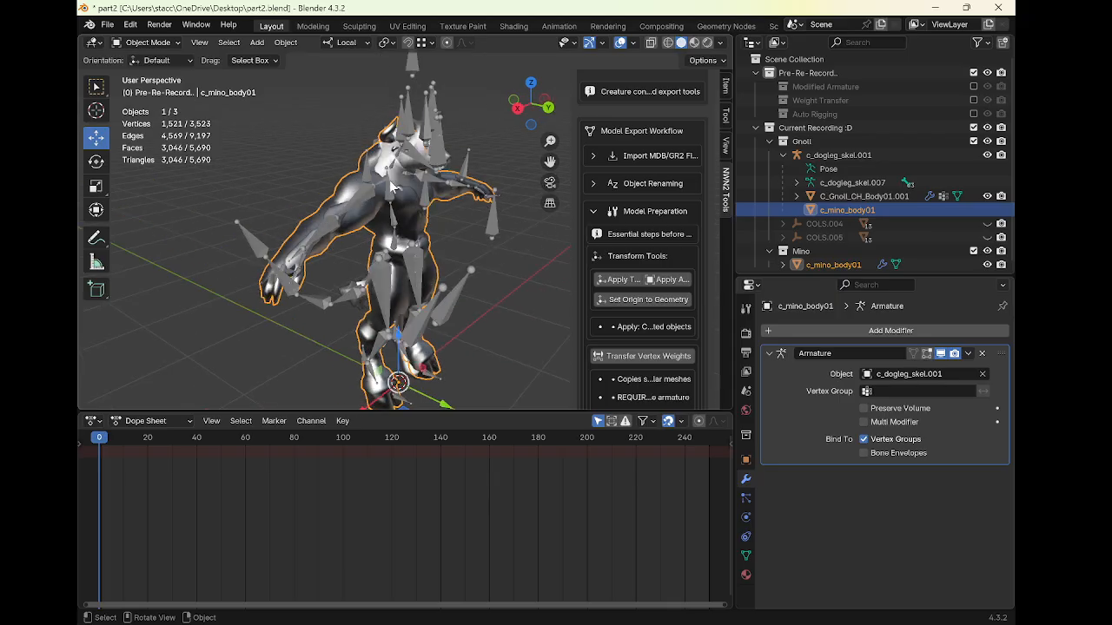
middle_drag(422, 171, 465, 167)
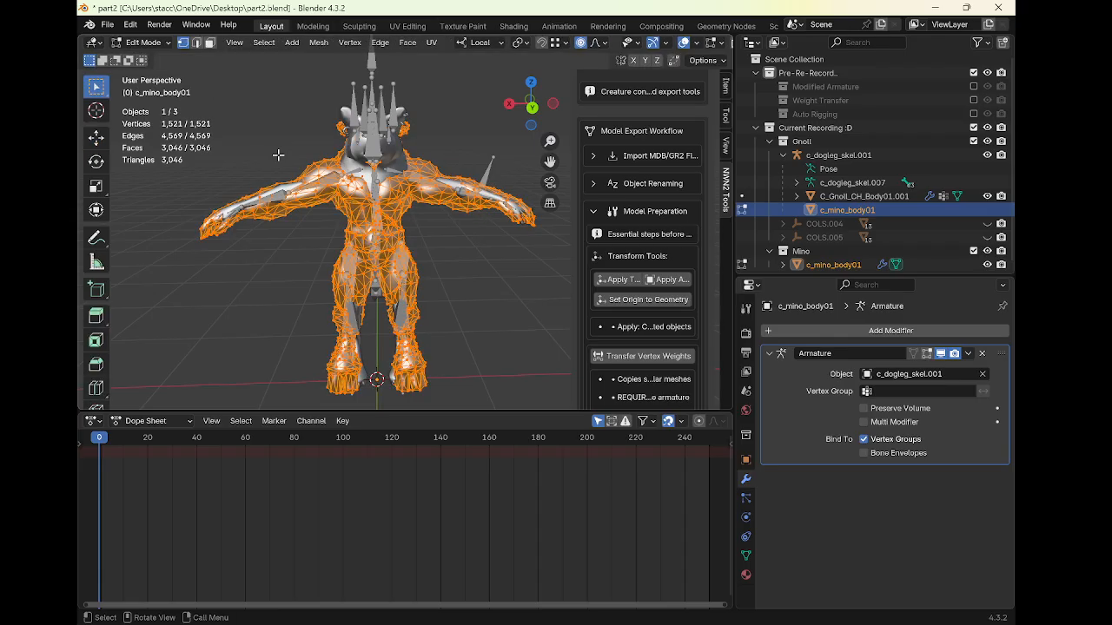
Try Transfer Weights in Weight Paint mode with source layers By Name, Nearest Face Interpolated mapping and 0 m ray radius
click(142, 43)
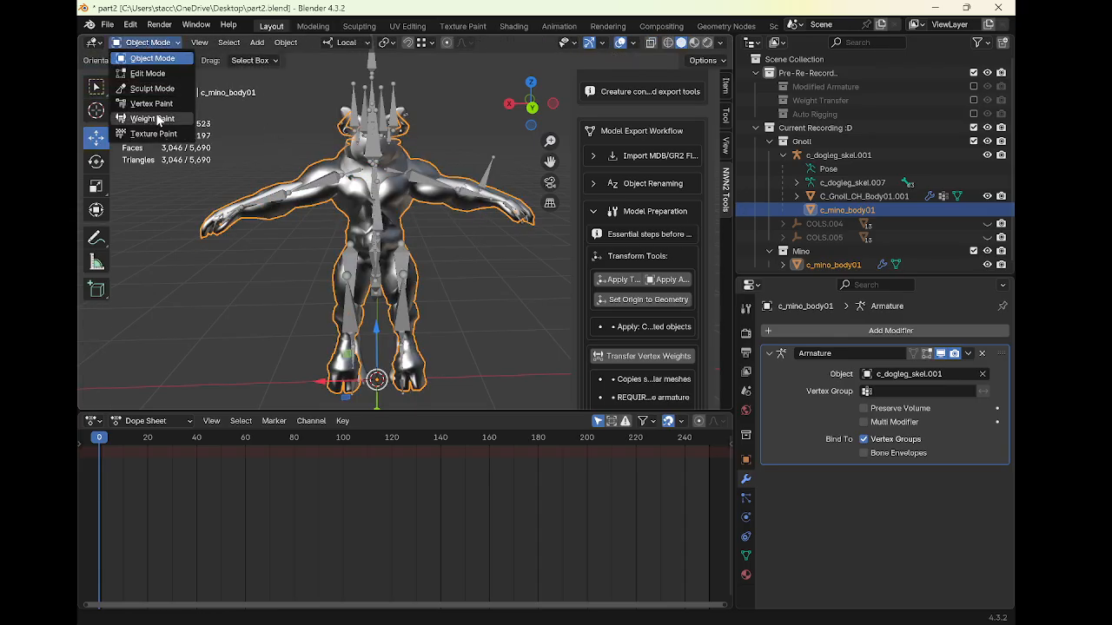
click(148, 113)
click(263, 43)
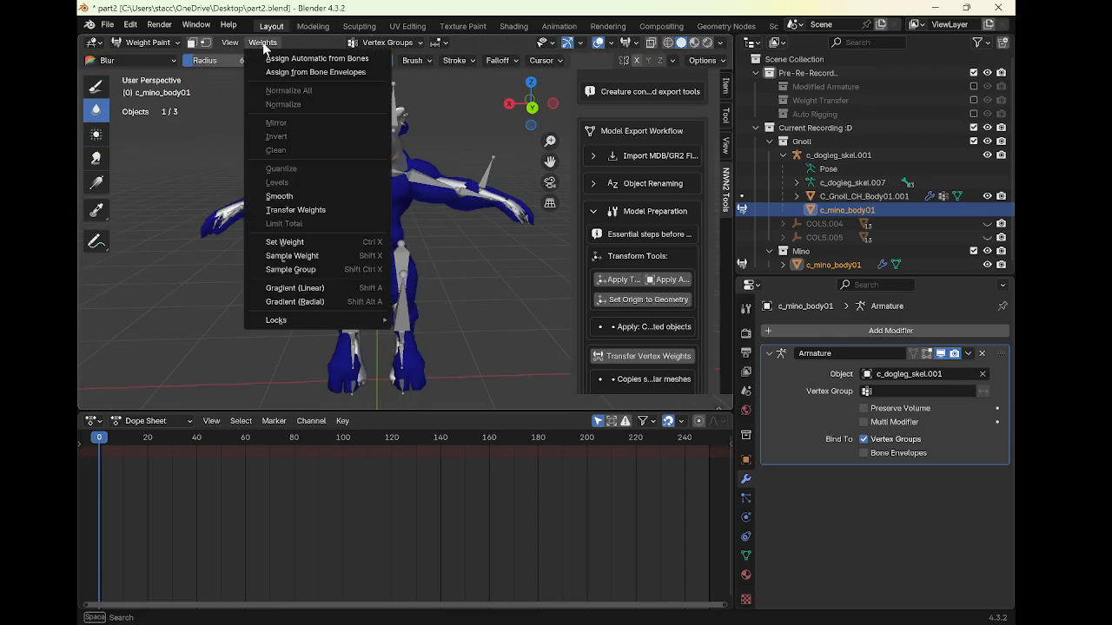
click(324, 212)
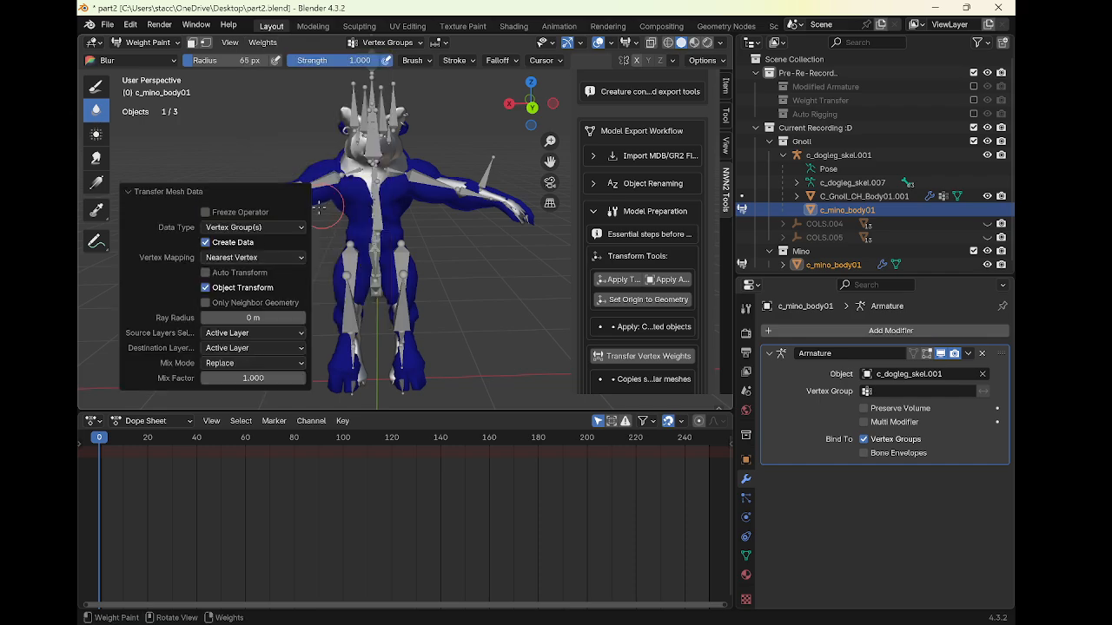
click(243, 347)
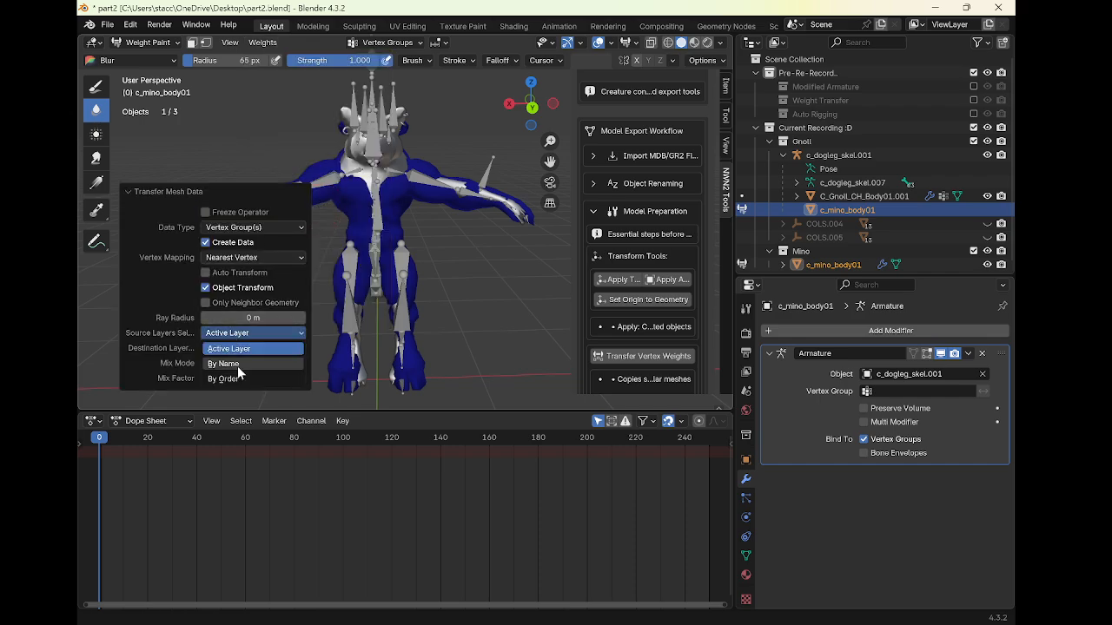
click(237, 365)
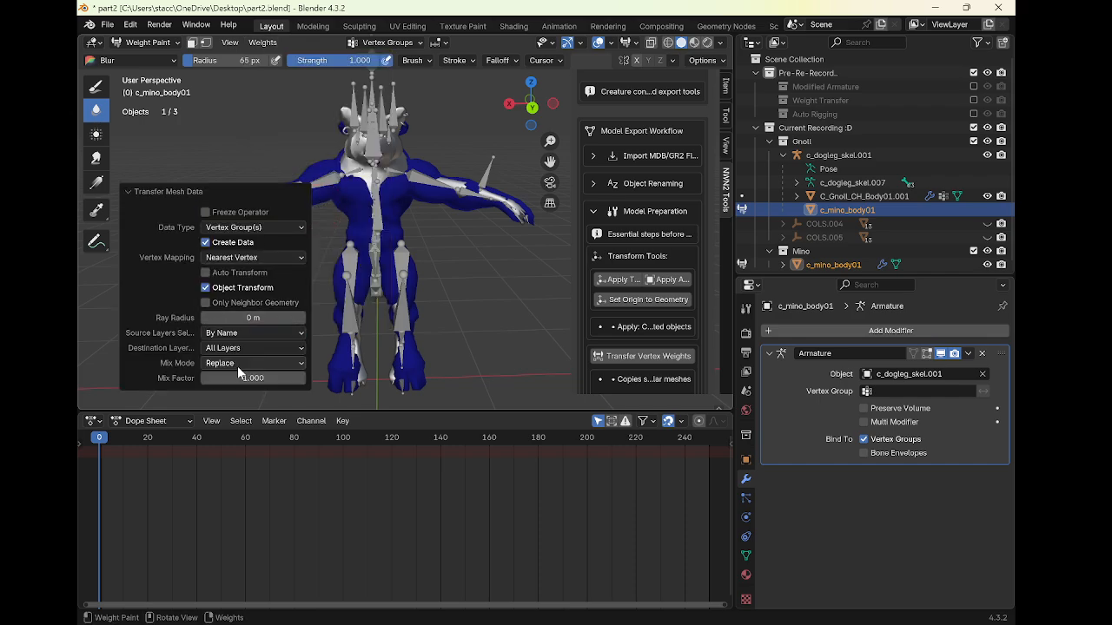
click(239, 259)
click(277, 347)
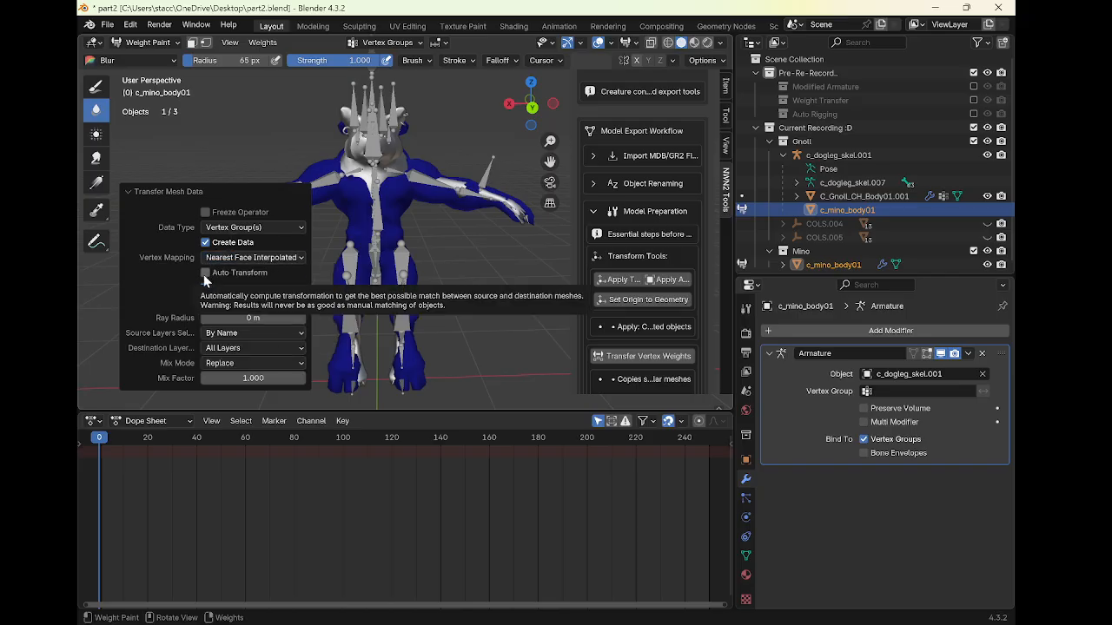
click(231, 318)
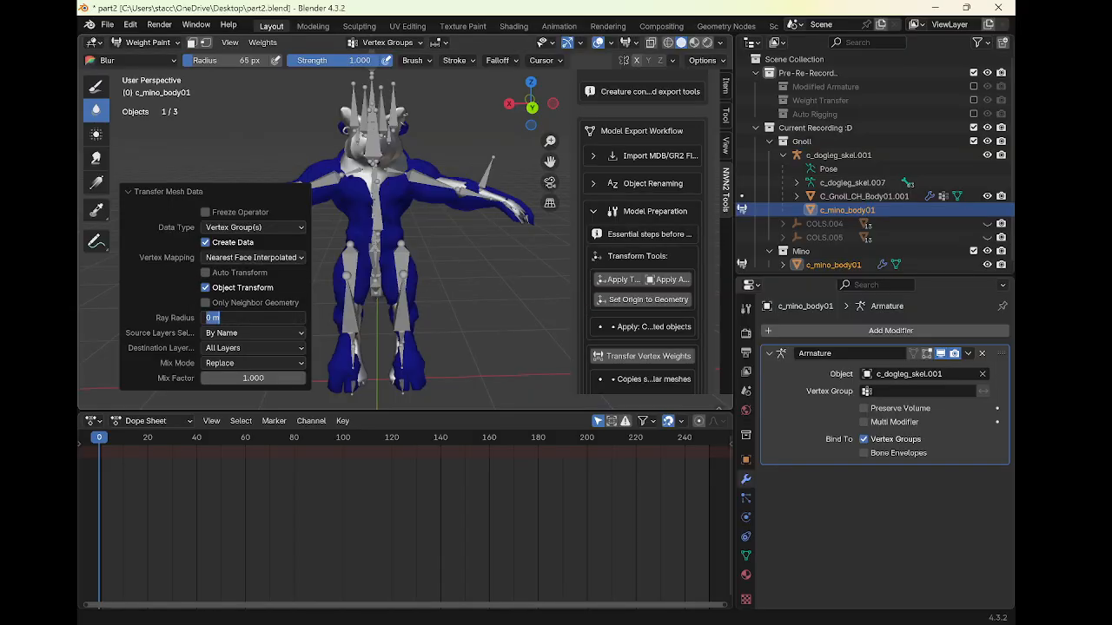
text(.0)
key(Return)
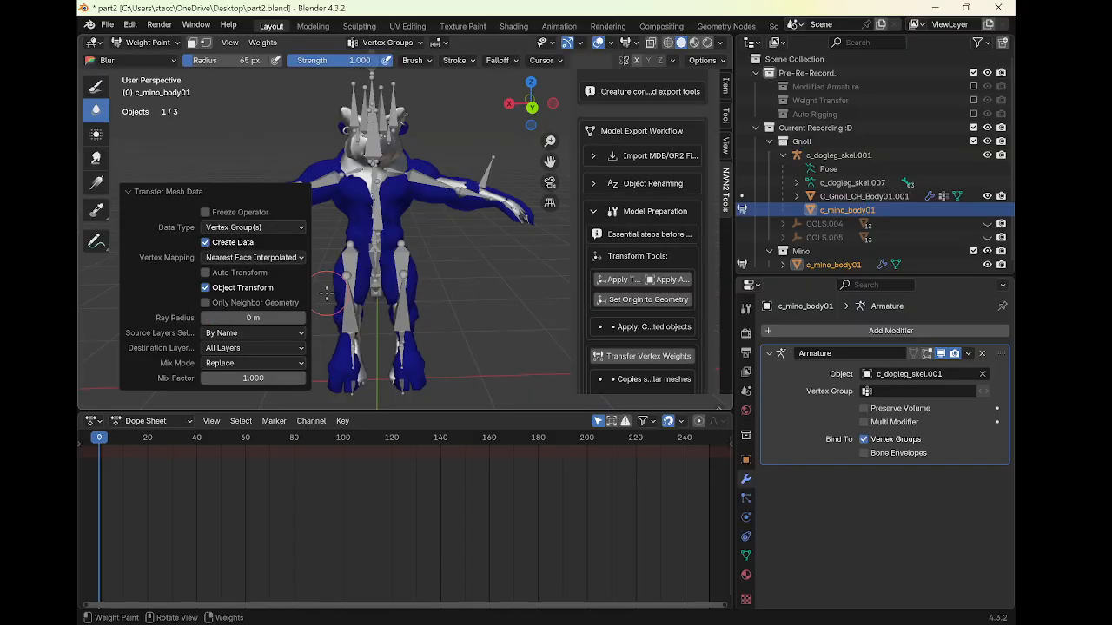
key(grave)
key(Escape)
right_click(256, 177)
key(Escape)
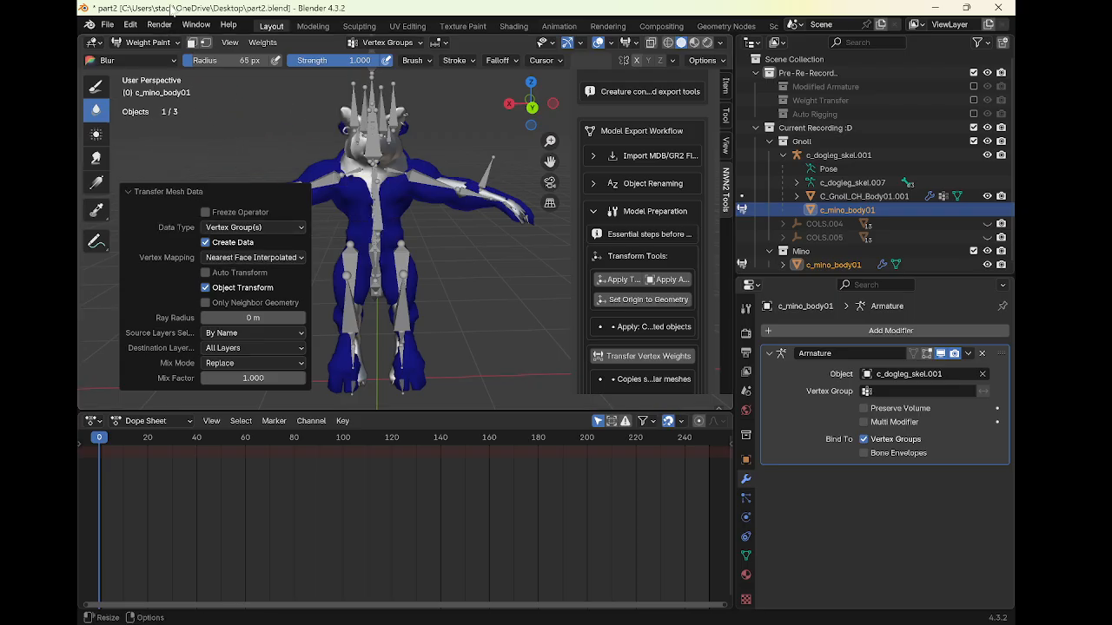
Back in Object Mode, select the gnoll body then c_mino_body01 and run Transfer Vertex Weights from the gnoll body
click(631, 354)
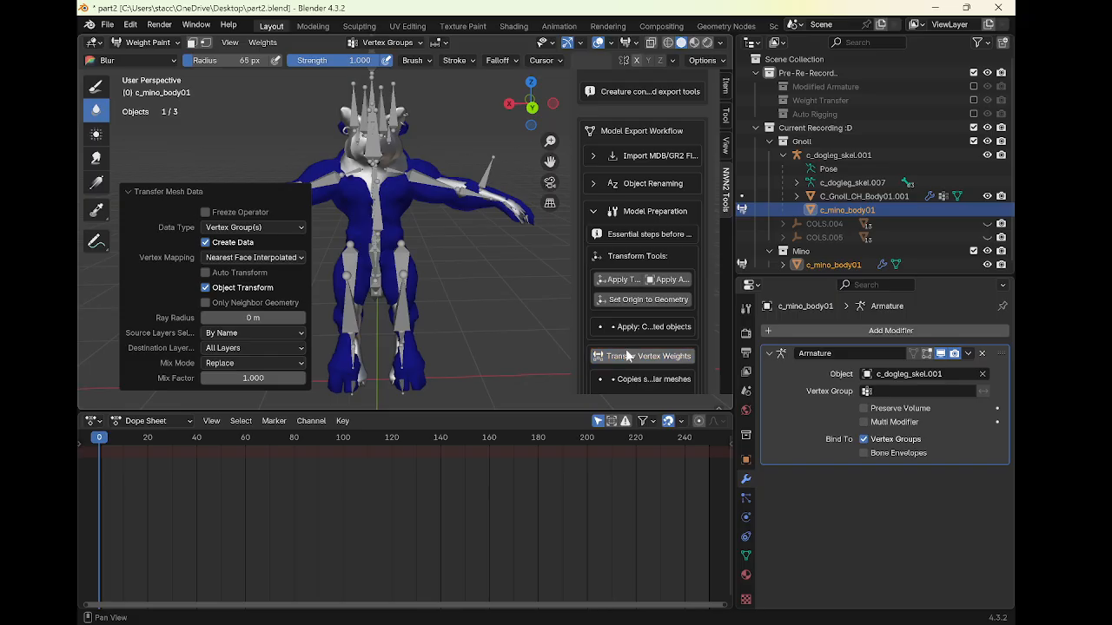
click(147, 43)
click(153, 58)
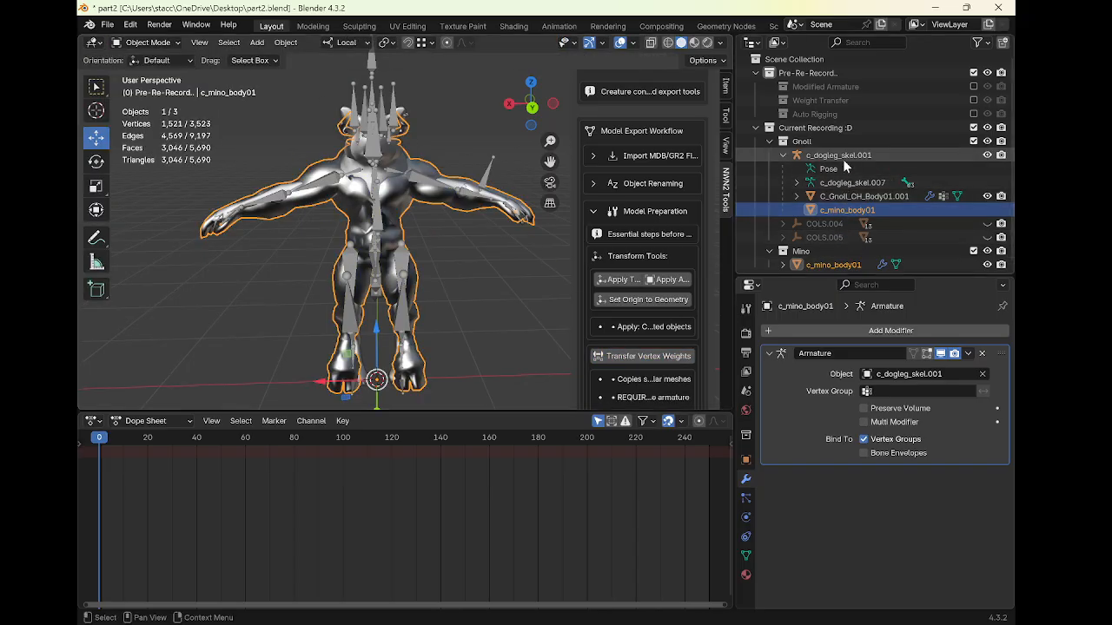
click(847, 196)
ctrl+click(841, 209)
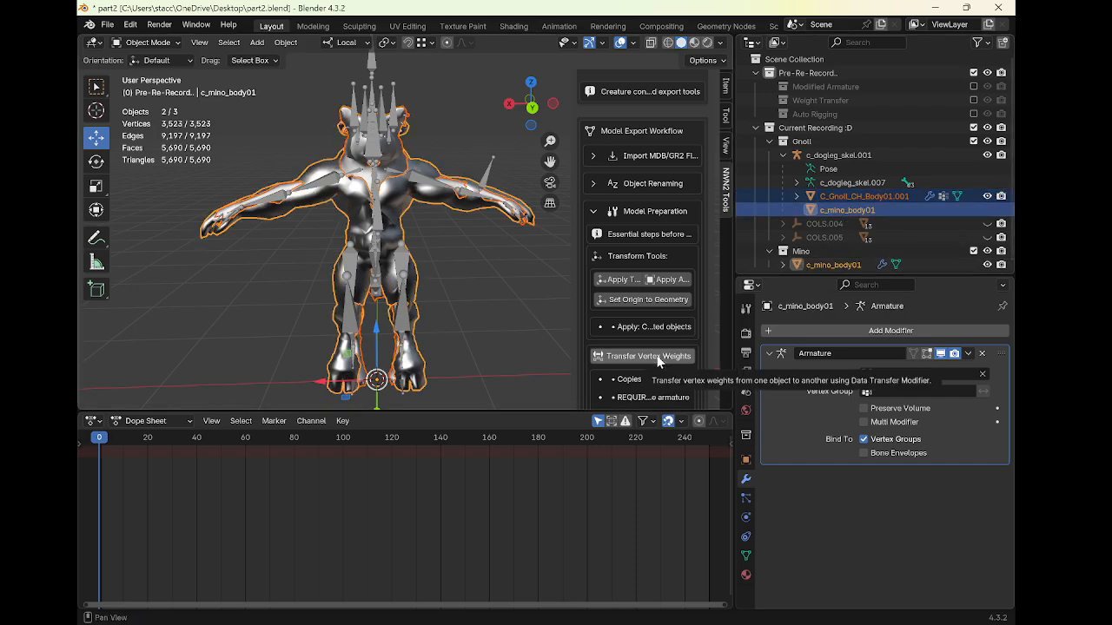
click(852, 196)
ctrl+click(847, 210)
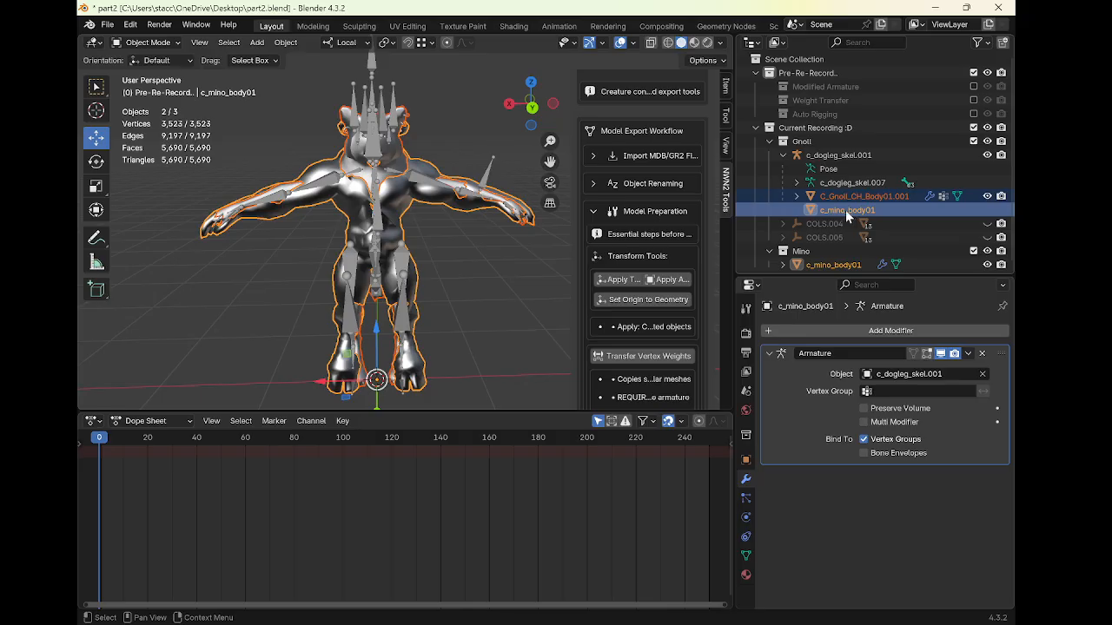
click(649, 353)
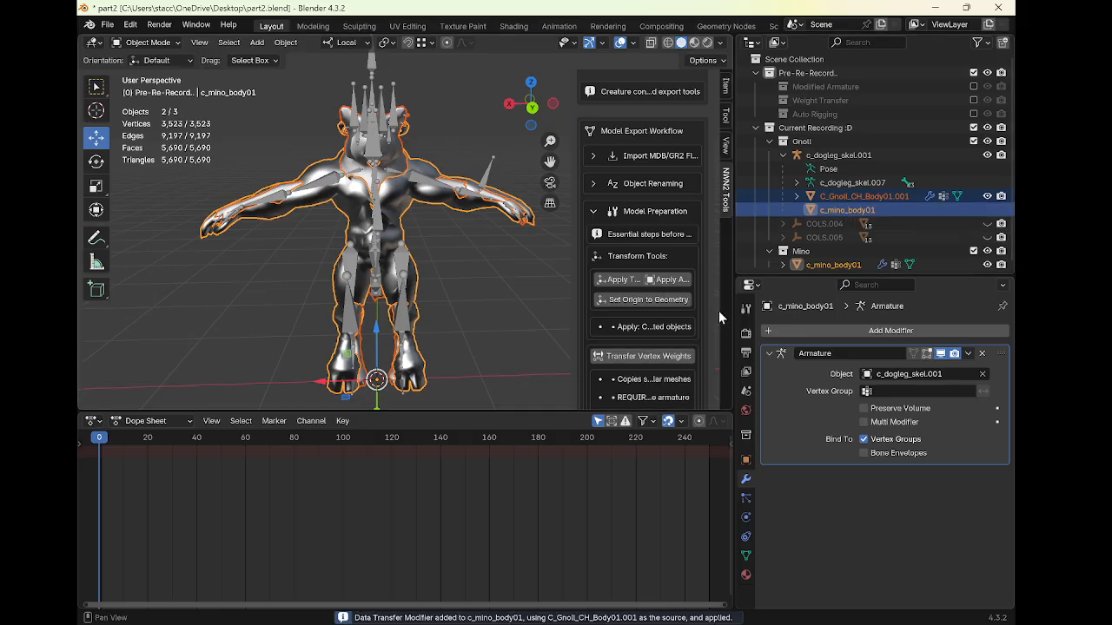
Test the rig by rotating the LArm010 bone of c_dogleg_skel.001 in Pose Mode, then cancel
click(429, 183)
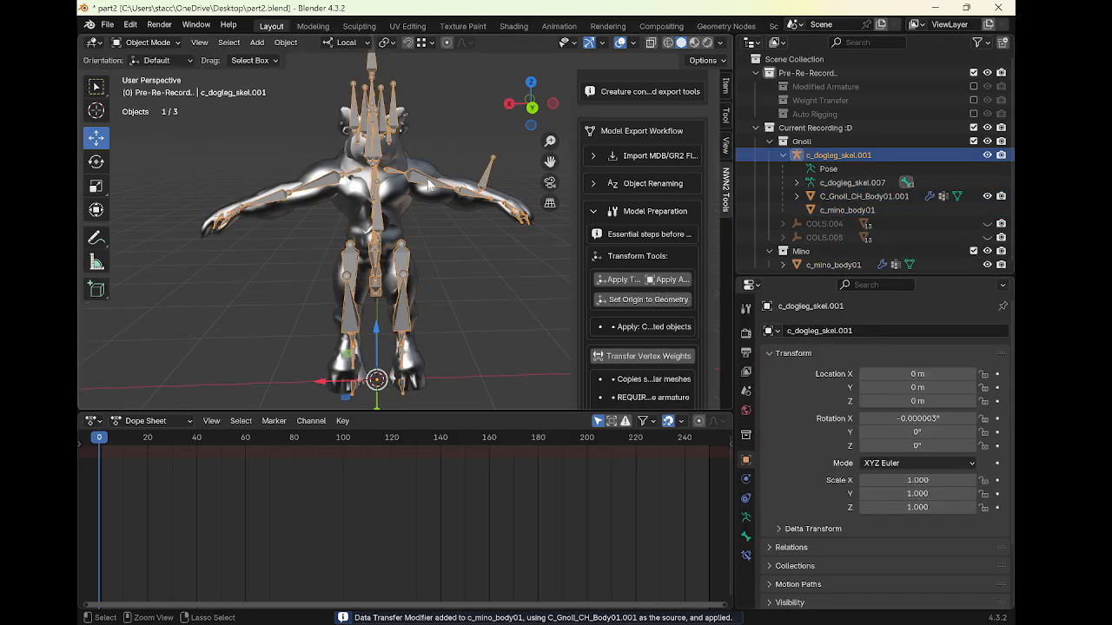
key(ctrl+Tab)
click(432, 179)
key(r)
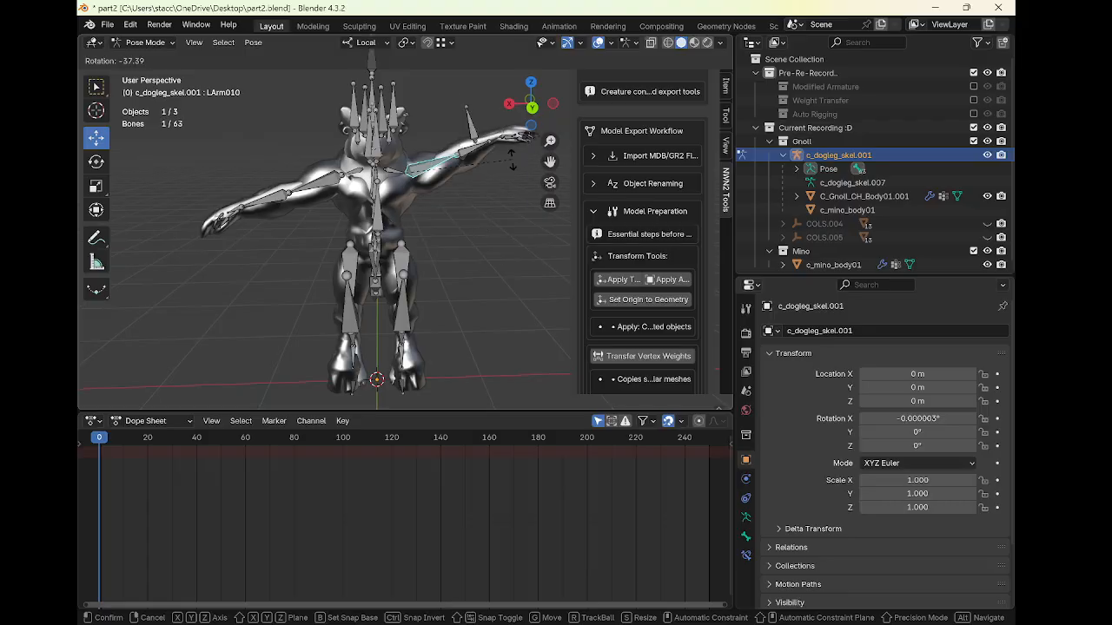
right_click(523, 211)
key(ctrl+Tab)
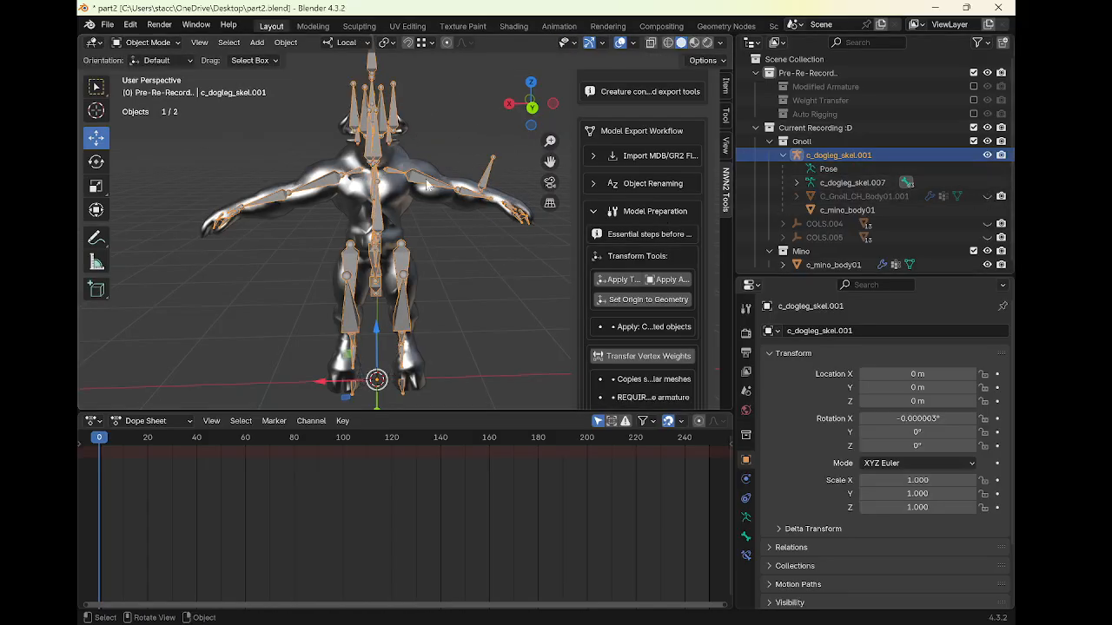
Turn off In Front display for the c_dogleg_skel.001 armature
click(745, 517)
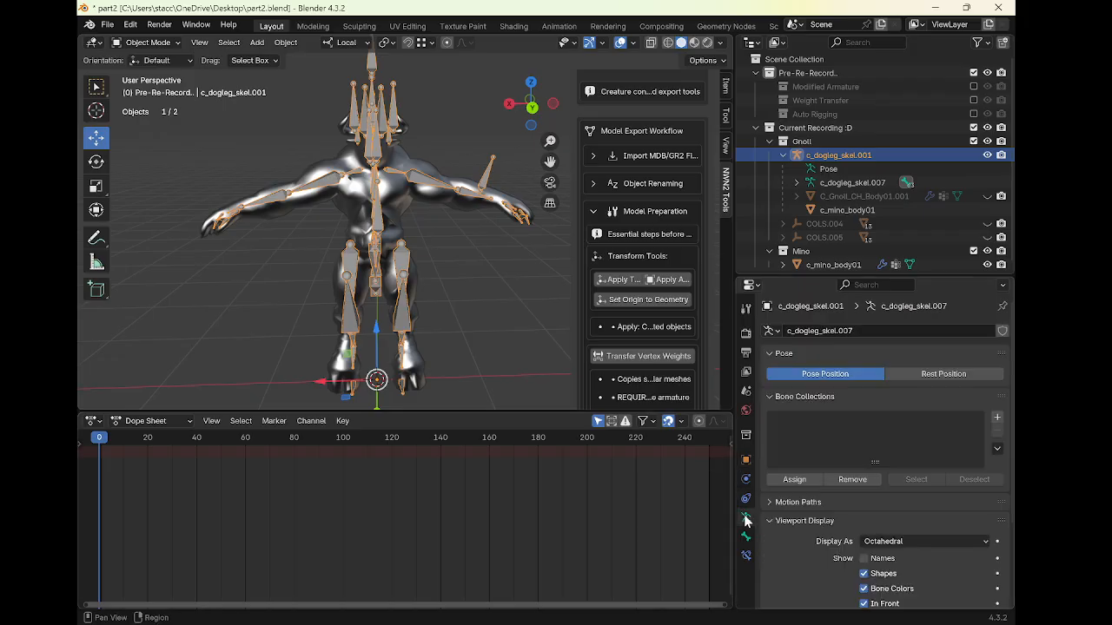
scroll(946, 547, down, 3)
click(863, 521)
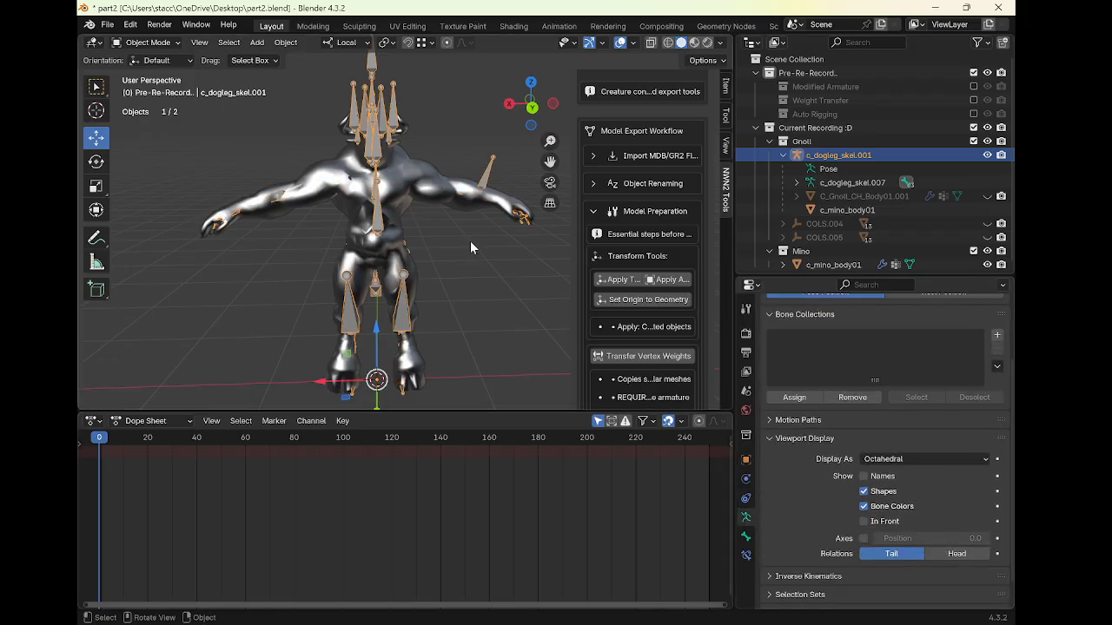
Test the rig by rotating the LArm010 bone in Pose Mode, cancel, and orbit around the model to inspect the deformation
key(ctrl+Tab)
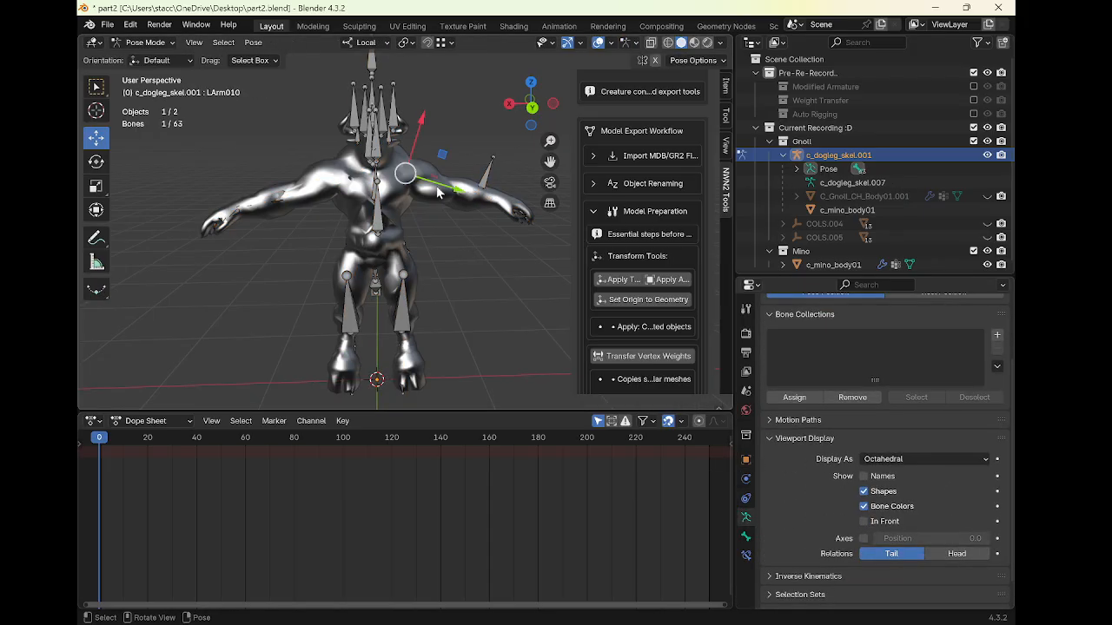
key(r)
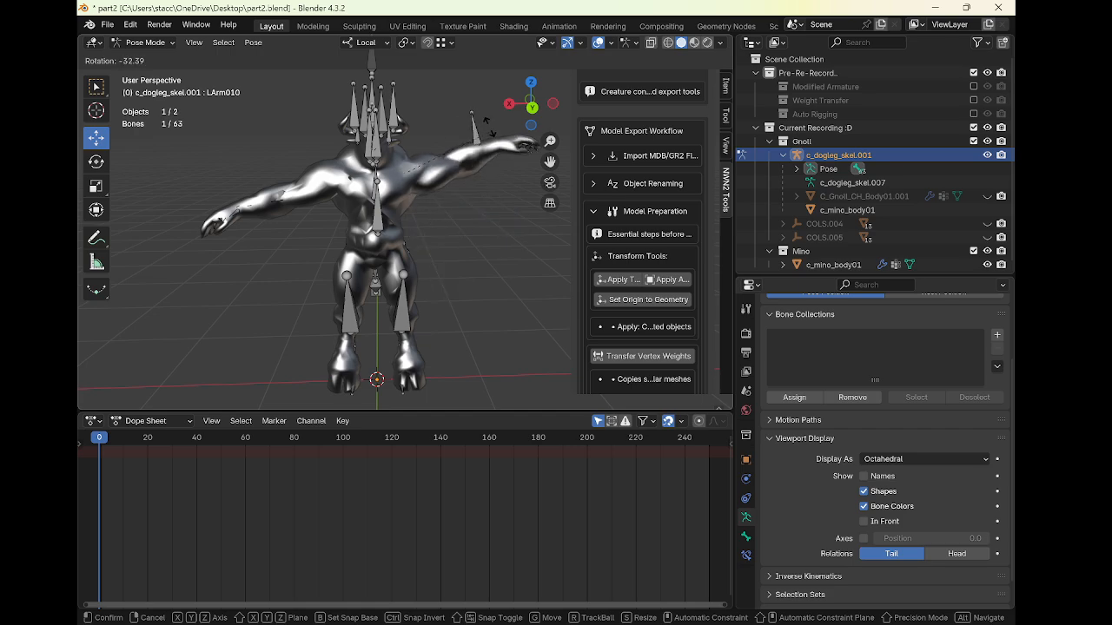
right_click(456, 209)
key(ctrl+Tab)
scroll(386, 228, down, 1)
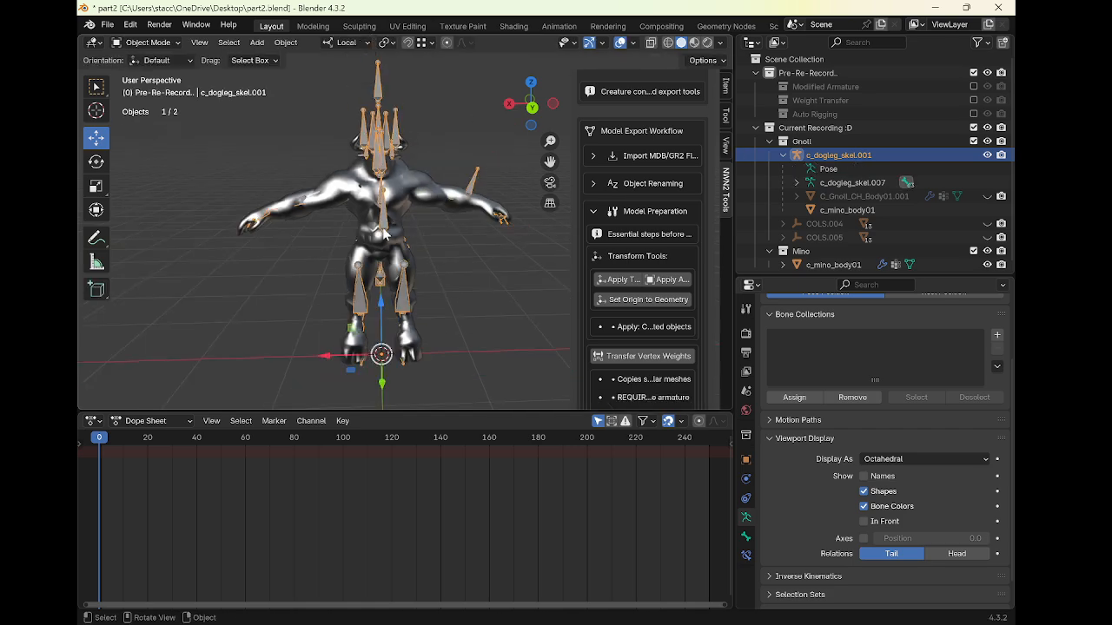
middle_drag(402, 299, 414, 281)
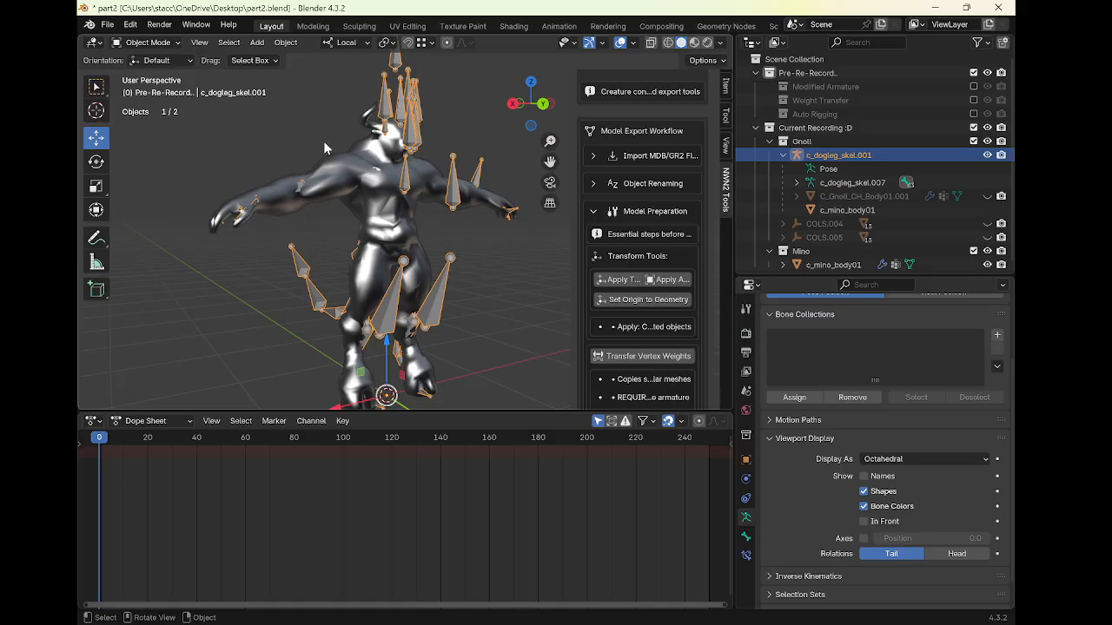
middle_drag(526, 399, 363, 272)
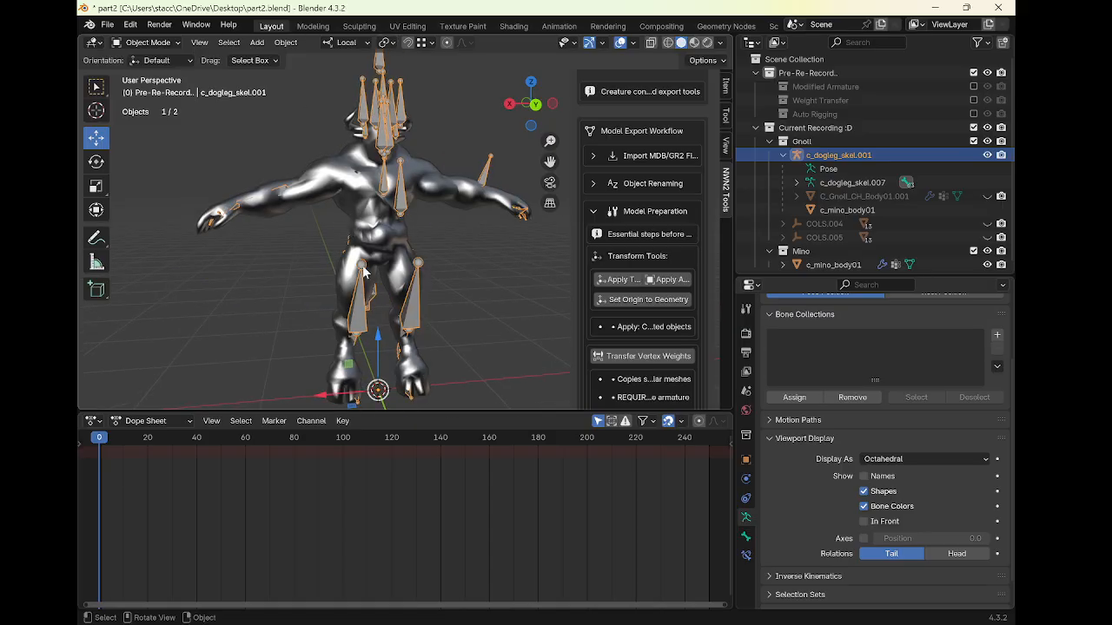
mouse_move(354, 217)
middle_down()
mouse_move(311, 230)
mouse_move(358, 235)
middle_up()
key(ctrl+Tab)
key(ctrl+Tab)
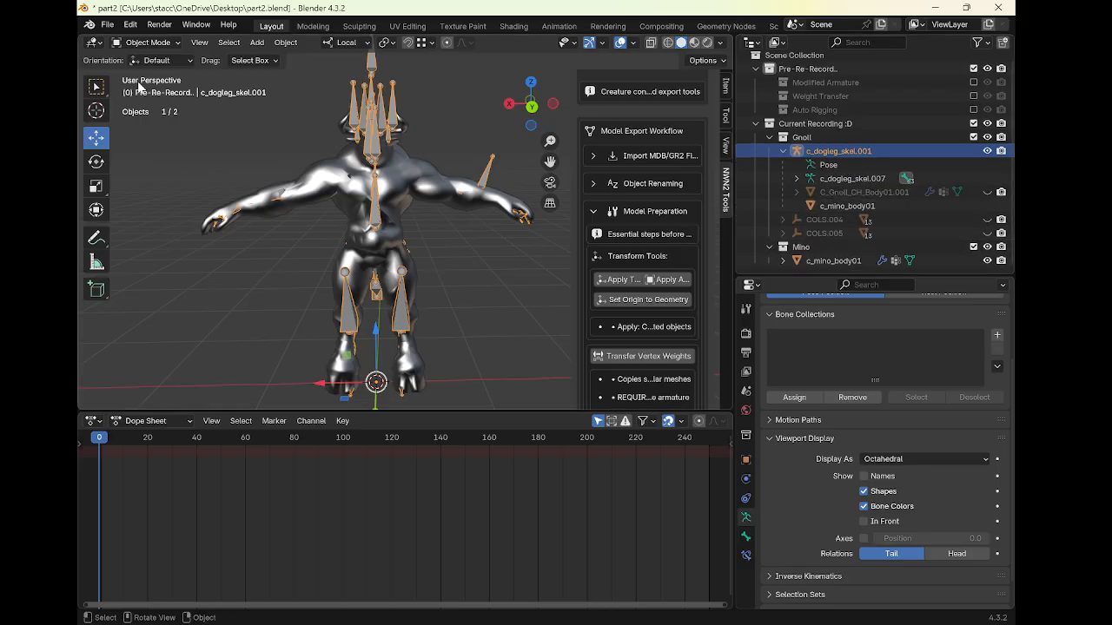
Include the Weight Transfer collection of Pre-Re-Record in the view layer, after briefly toggling Auto Rigging on and off
click(108, 28)
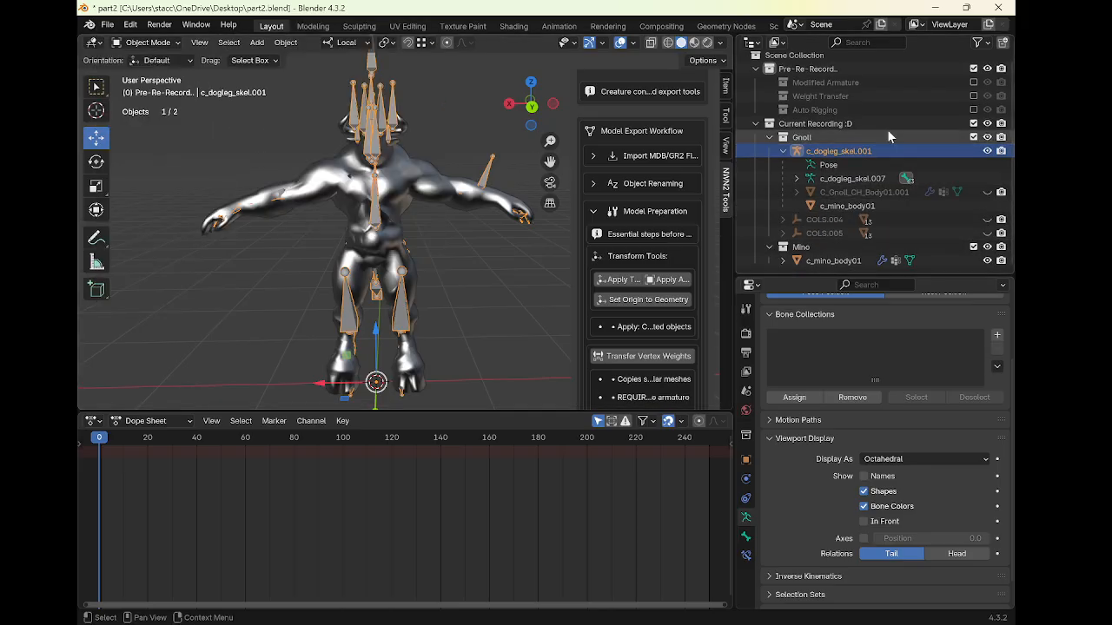
click(973, 111)
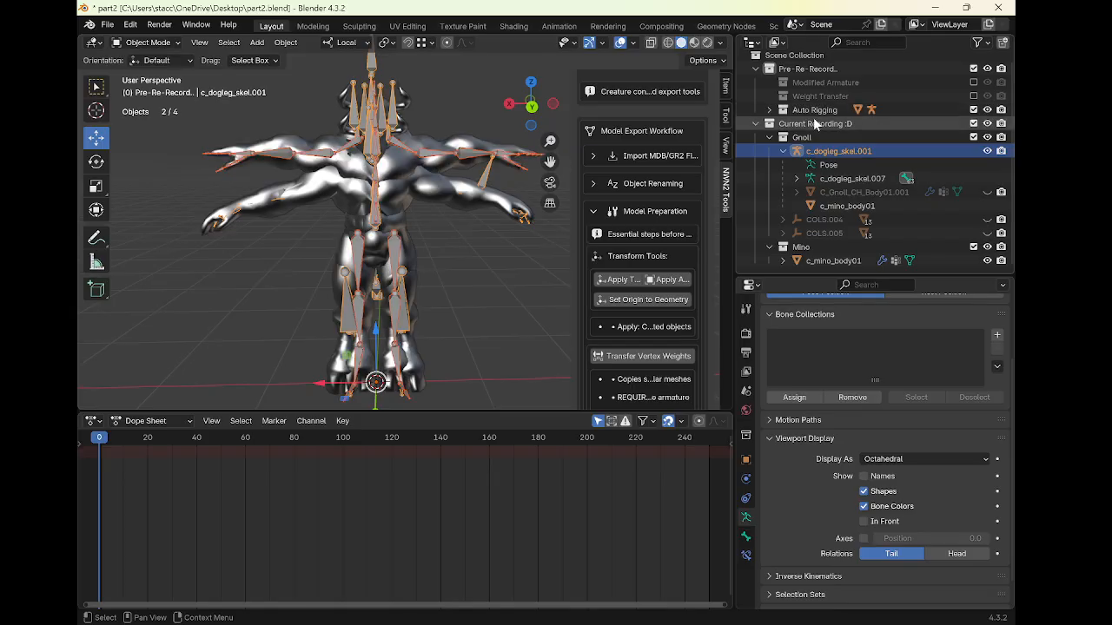
click(974, 111)
click(974, 95)
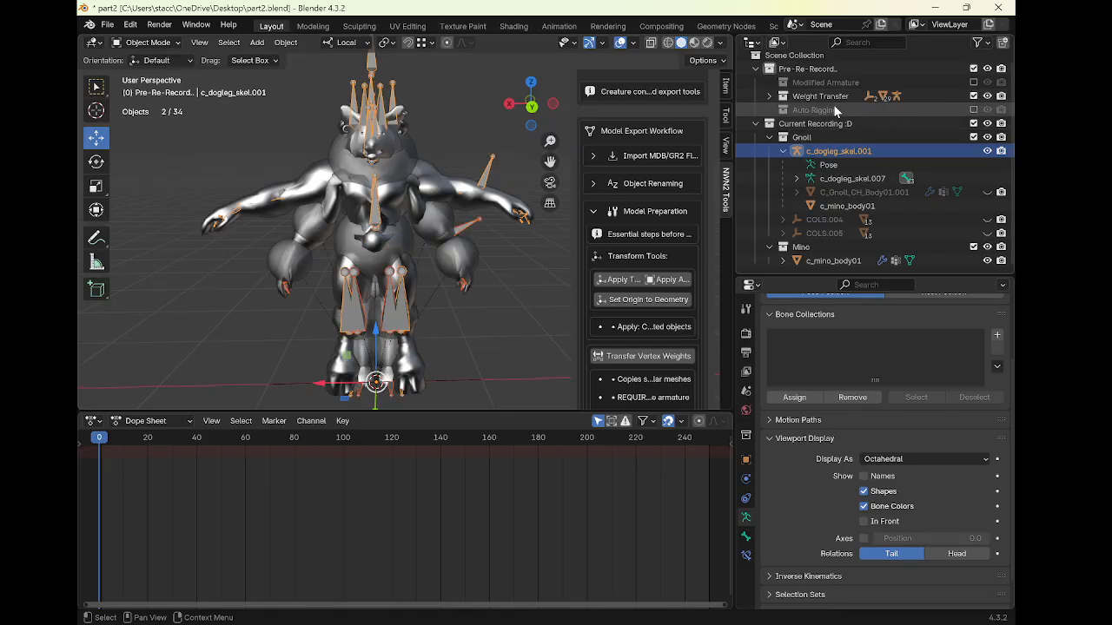
Duplicate the c_dogleg_skel01 armature from the Weight Transfer collection in place
click(474, 231)
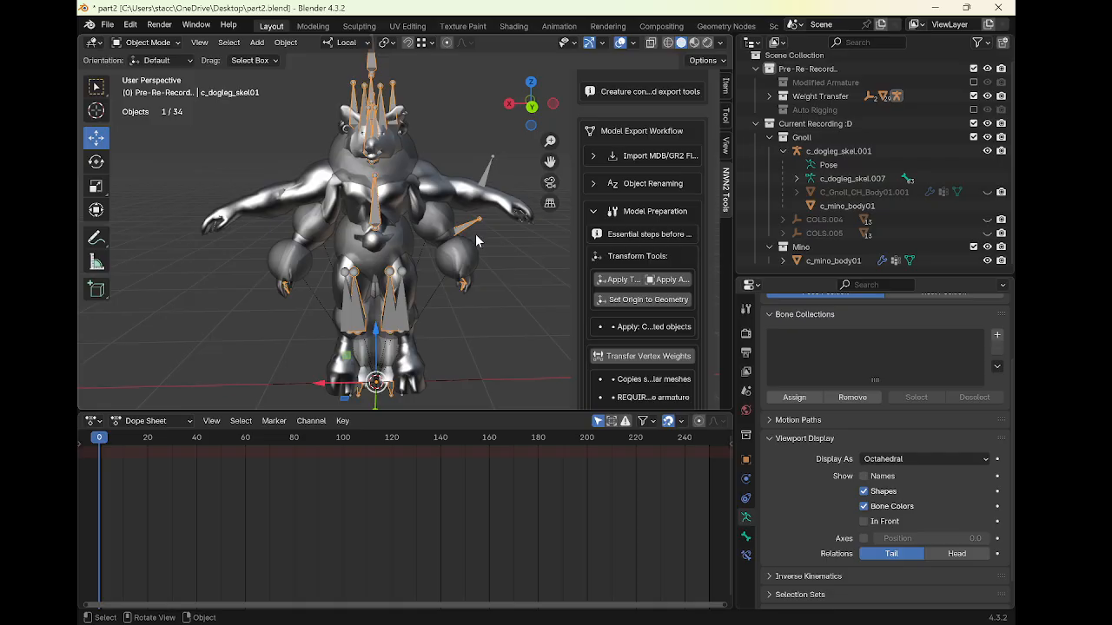
key(shift+d)
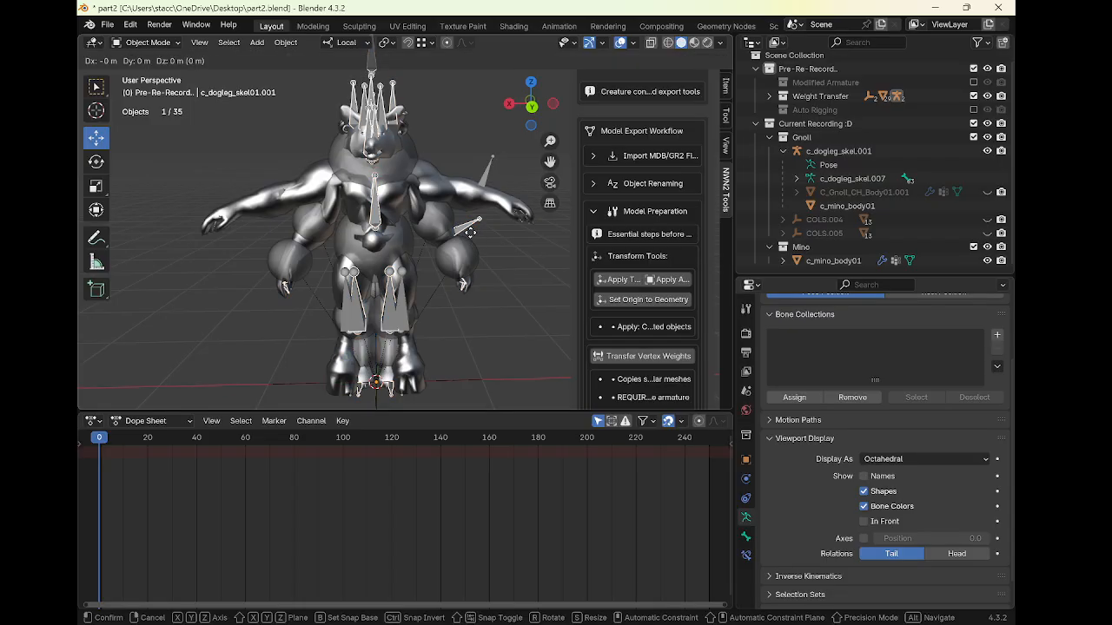
right_click(476, 234)
Move the duplicated armature out of the Weight Transfer collection into Mino, then exclude Weight Transfer from the view layer again
click(769, 97)
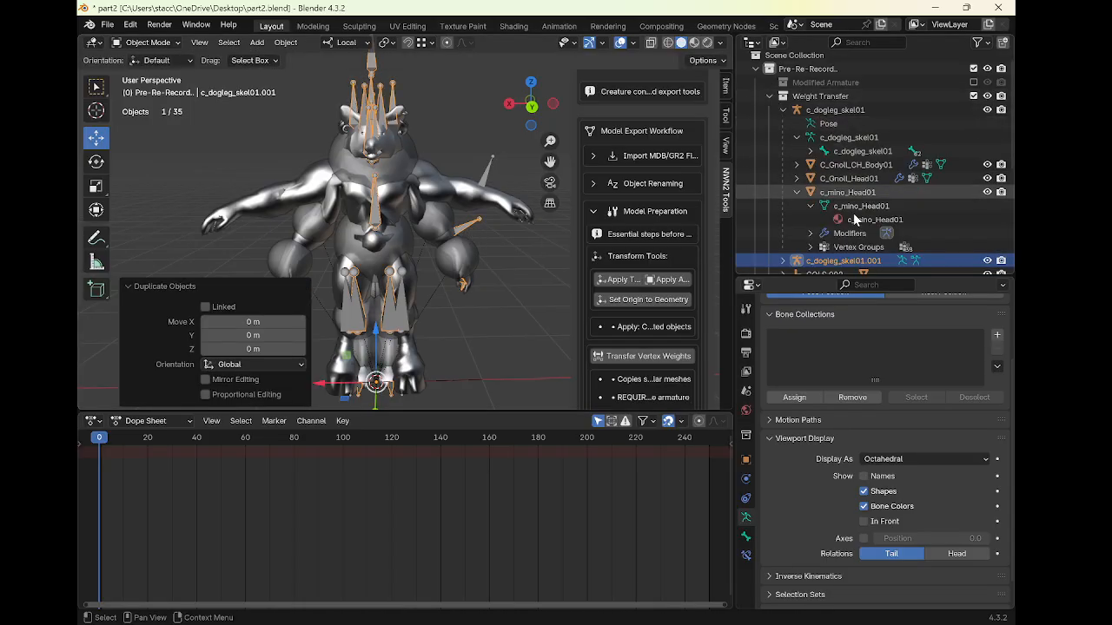
mouse_move(836, 261)
mouse_down()
mouse_move(846, 299)
mouse_move(852, 228)
mouse_move(842, 259)
mouse_up()
scroll(841, 210, up, 6)
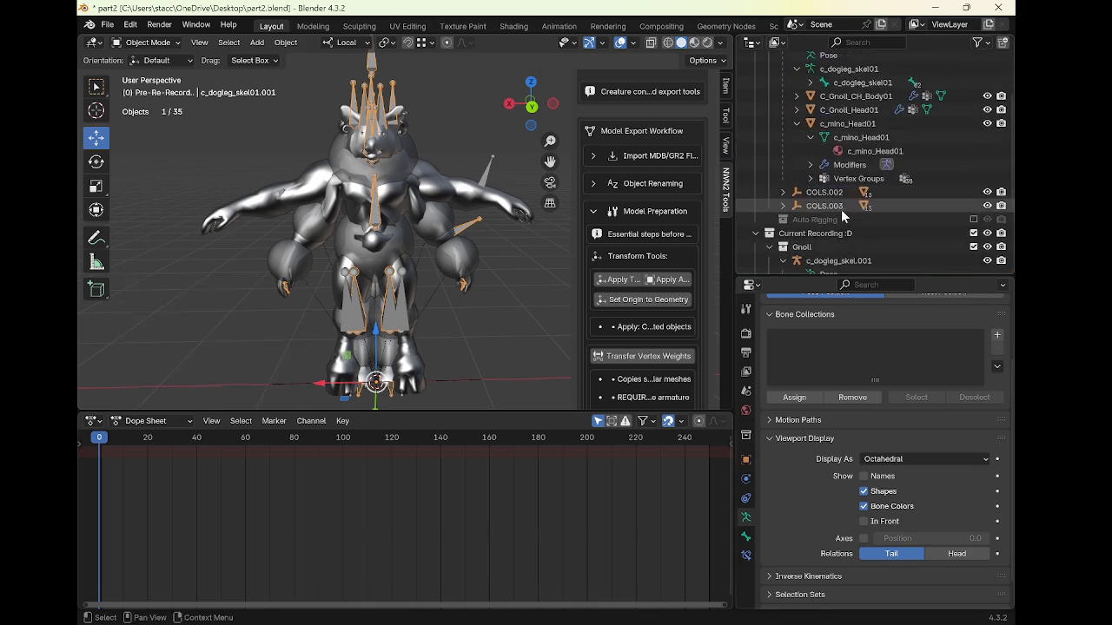
click(769, 100)
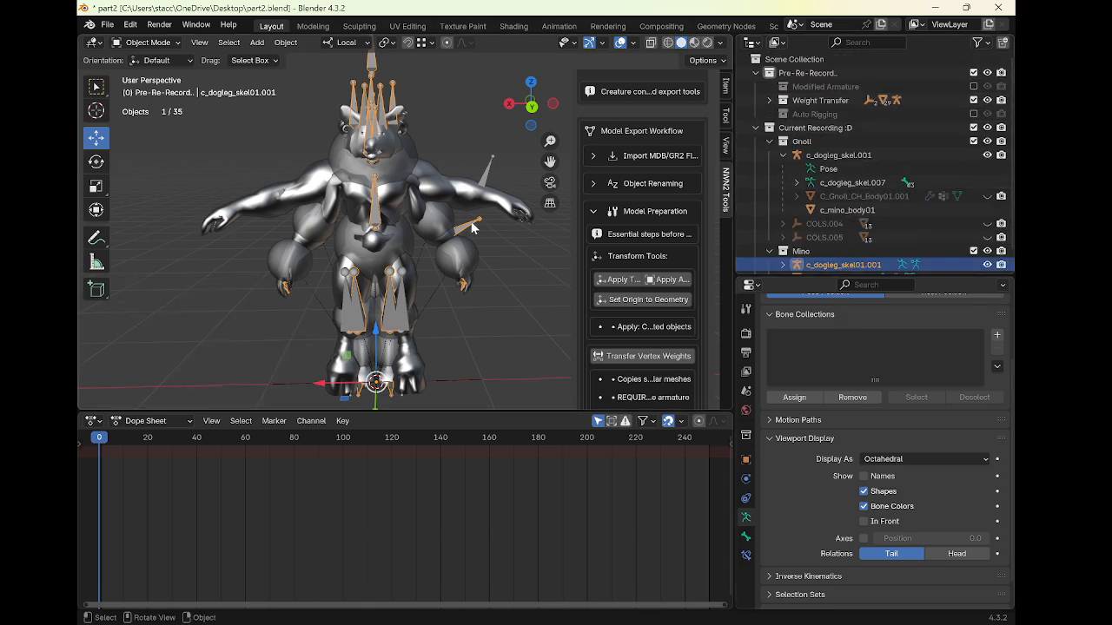
click(972, 101)
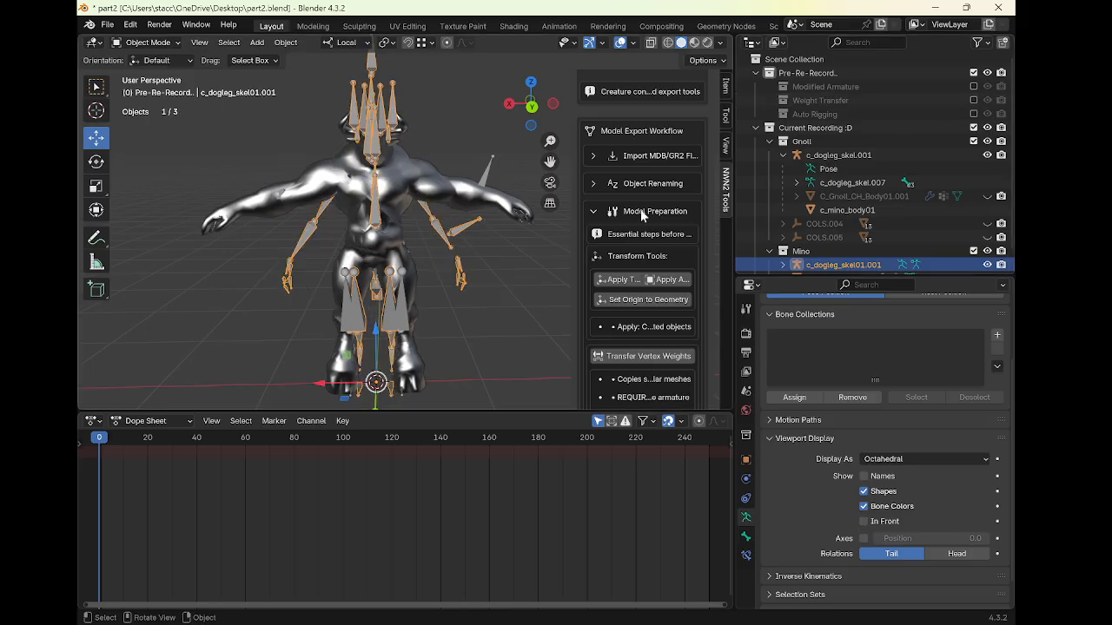
Create a new collection, Collection 3, inside the Current Recording :D collection
drag(842, 275, 843, 430)
right_click(843, 333)
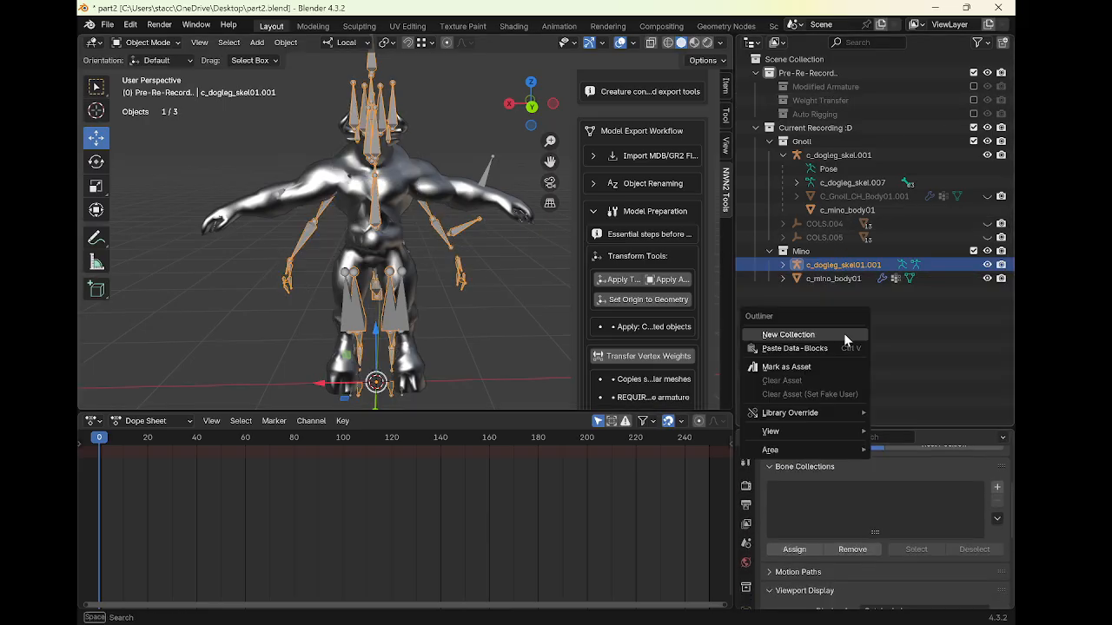
click(844, 332)
click(819, 293)
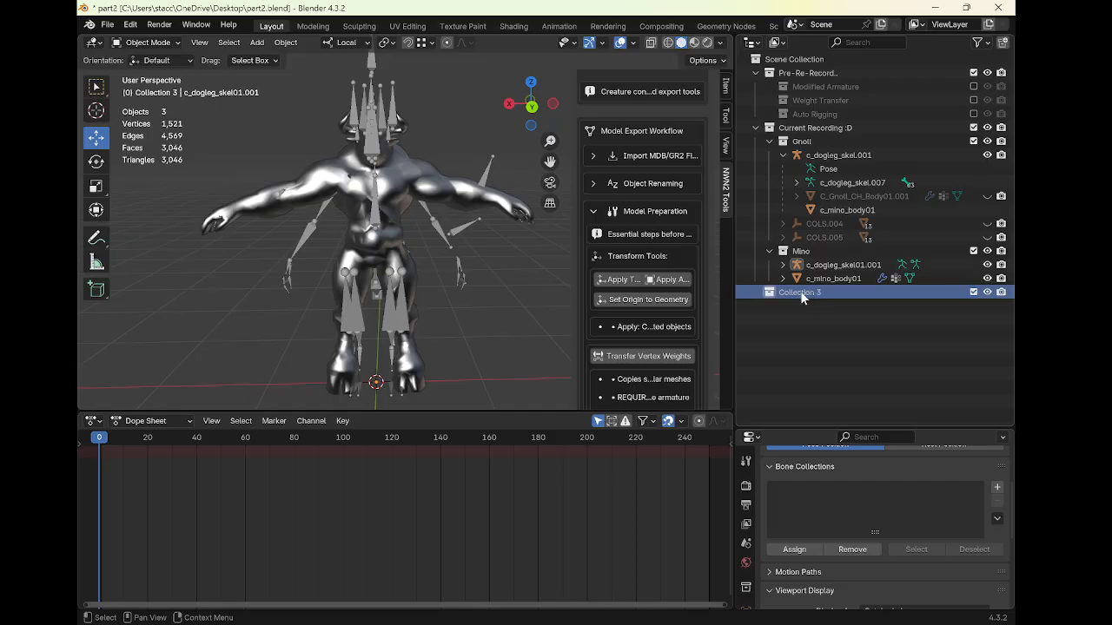
drag(783, 292, 816, 251)
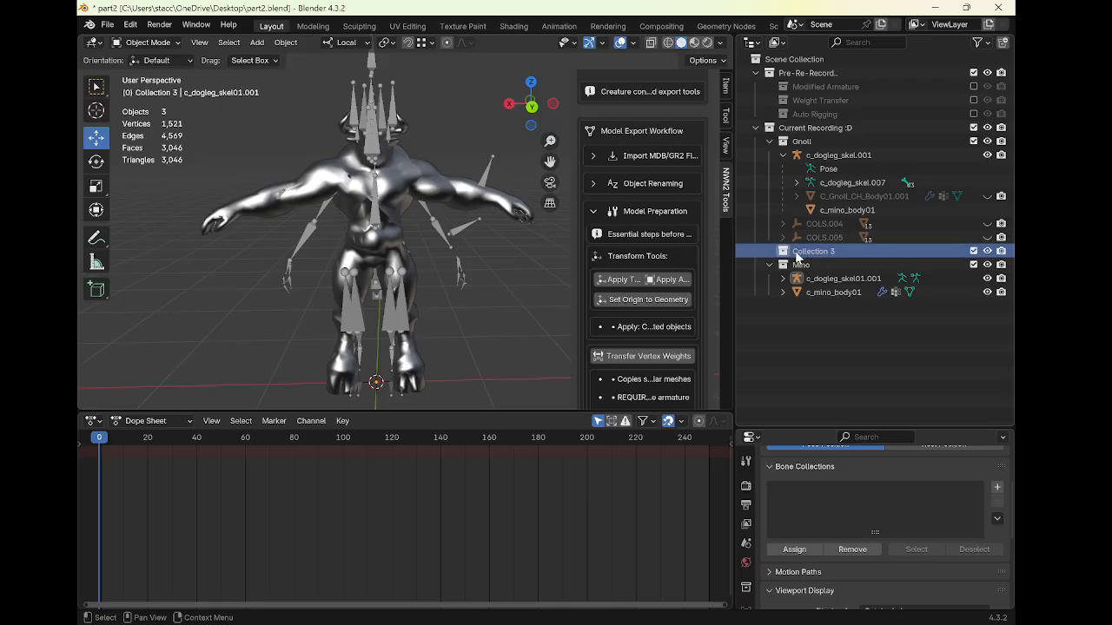
Move c_dogleg_skel01.001 into Collection 3 and place Collection 3 first under Current Recording :D
click(824, 278)
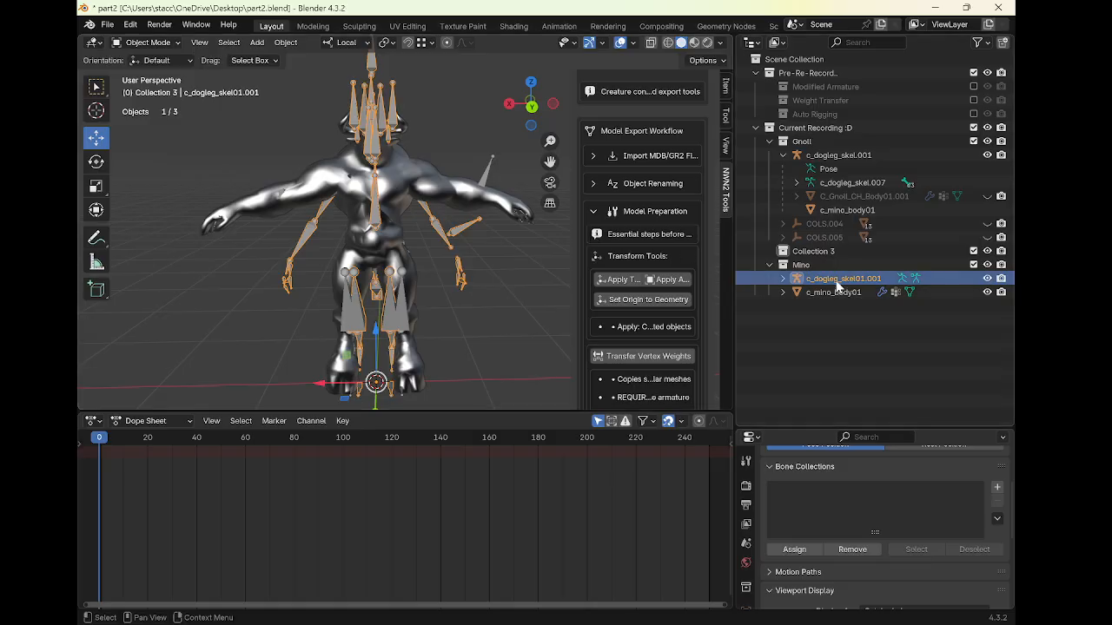
drag(836, 283, 806, 251)
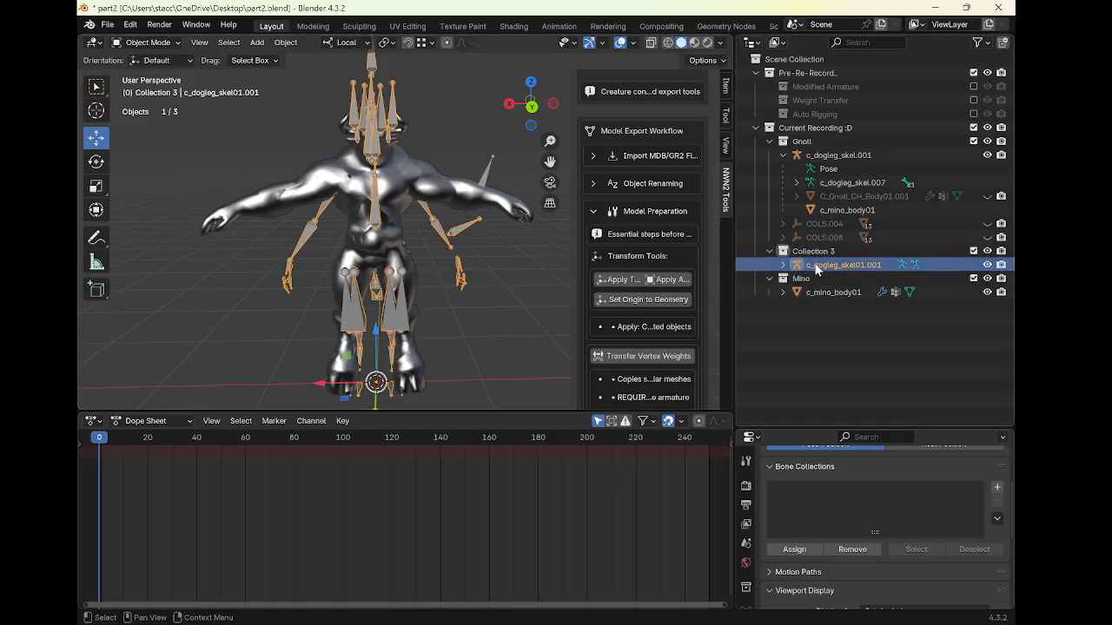
click(492, 174)
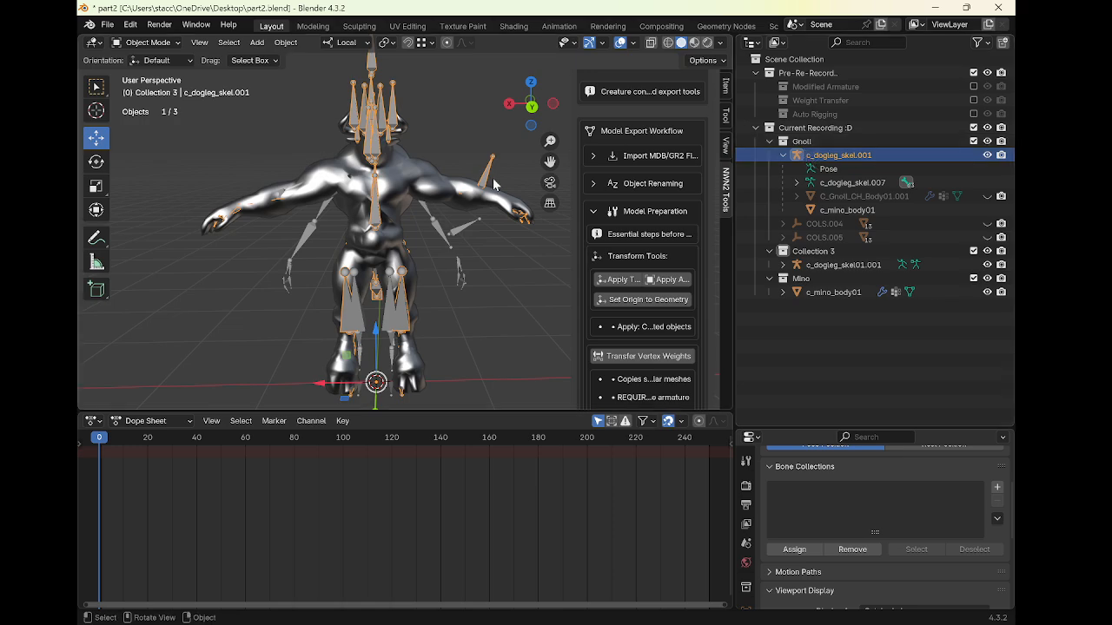
click(813, 251)
drag(813, 251, 817, 140)
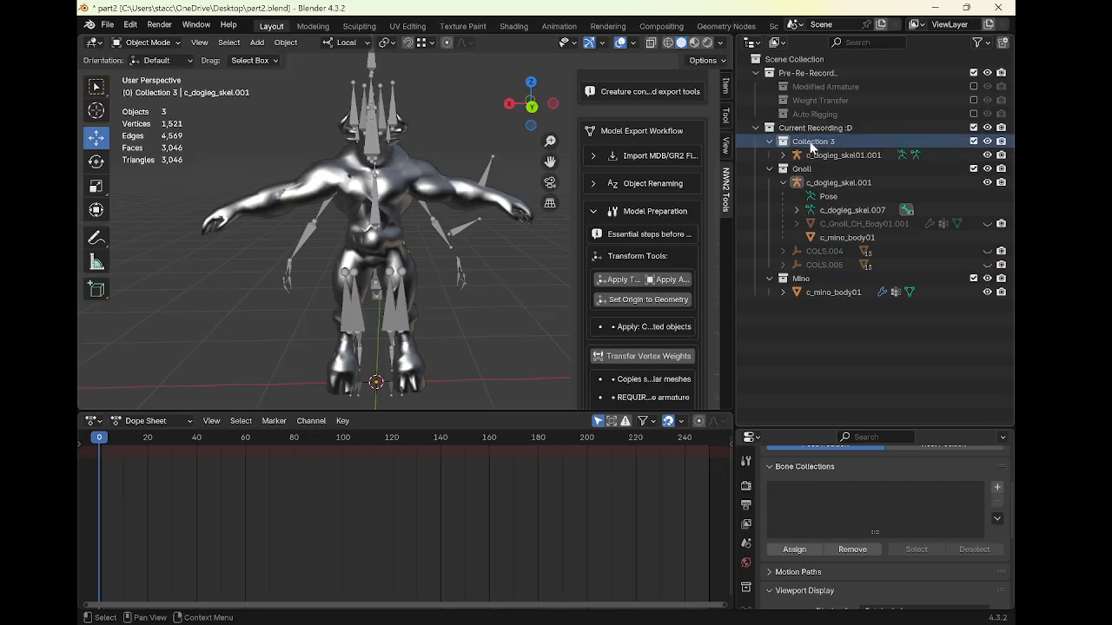
Select both armatures and open the Connect Armatures section under Retargeting in the NWN2 tools panel
click(827, 154)
ctrl+click(838, 183)
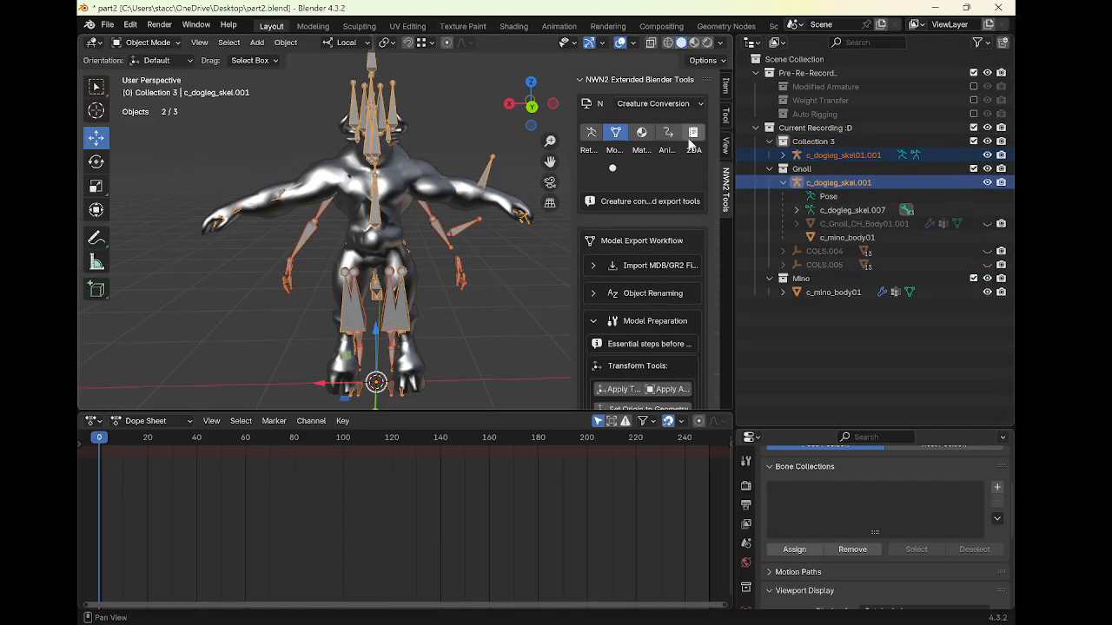
click(665, 131)
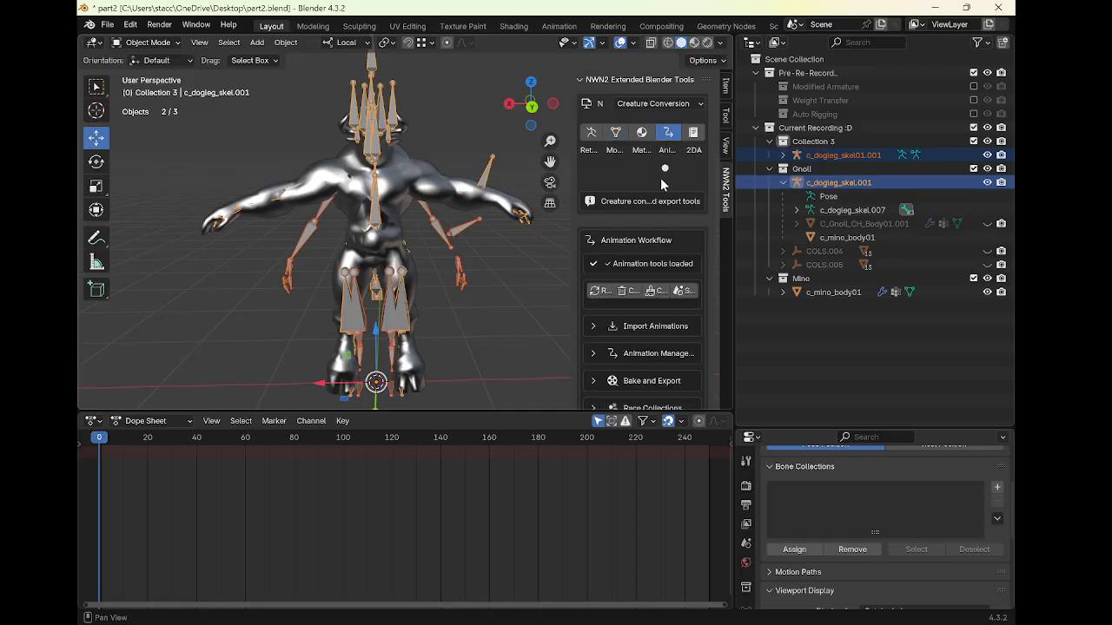
scroll(660, 183, down, 1)
scroll(662, 169, up, 1)
click(591, 132)
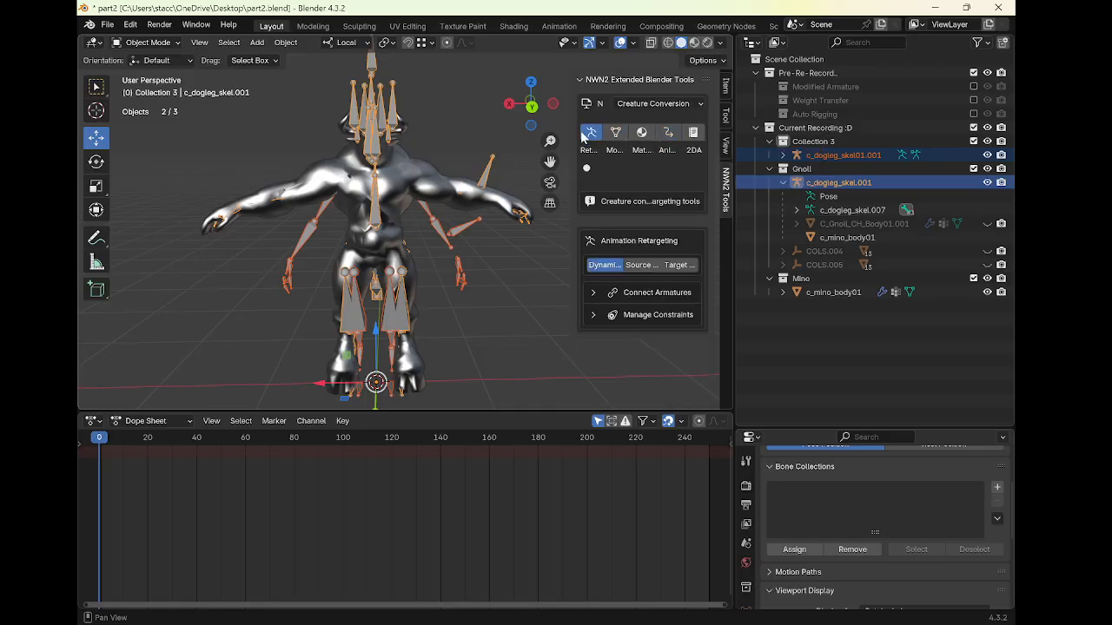
click(592, 292)
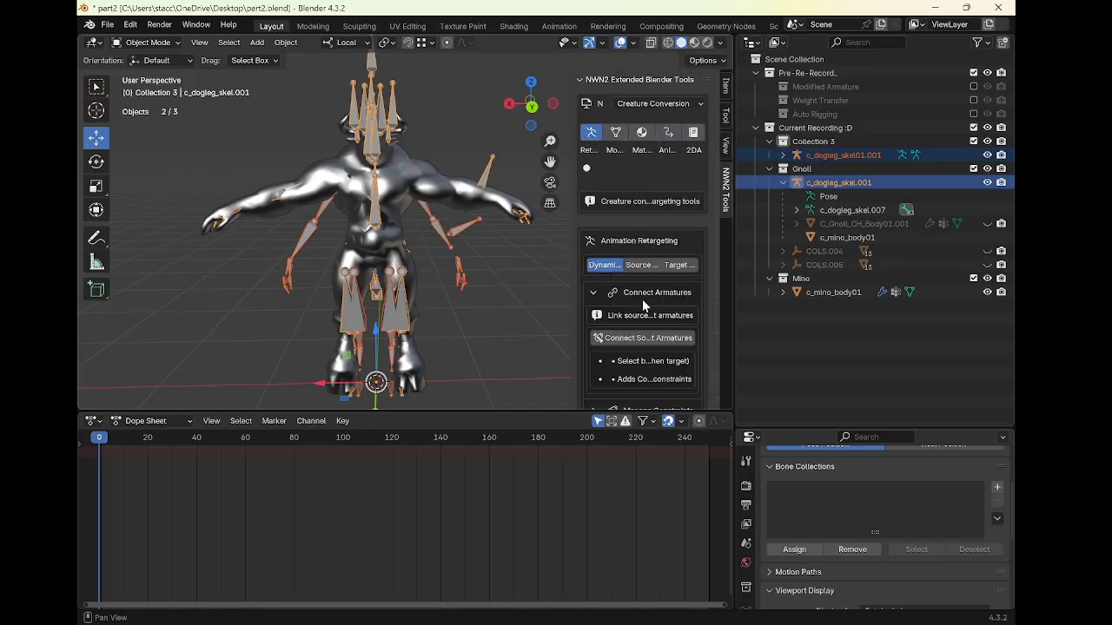
scroll(642, 299, down, 1)
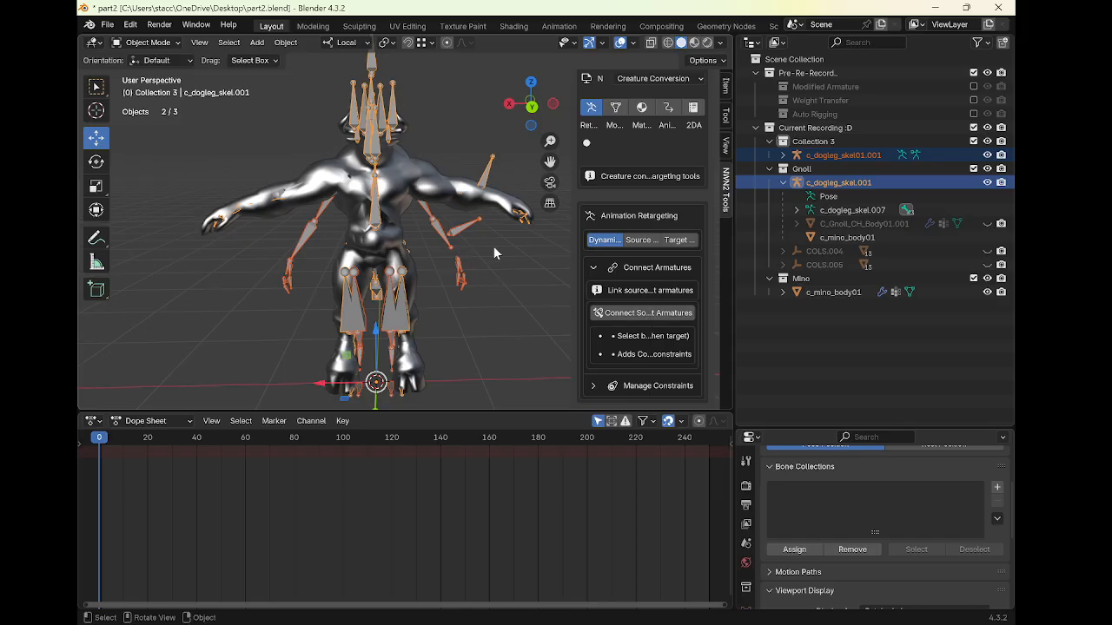
Select c_dogleg_skel01.001 as source, then c_dogleg_skel.001 as target, and run Connect Source & Target Armatures
click(830, 153)
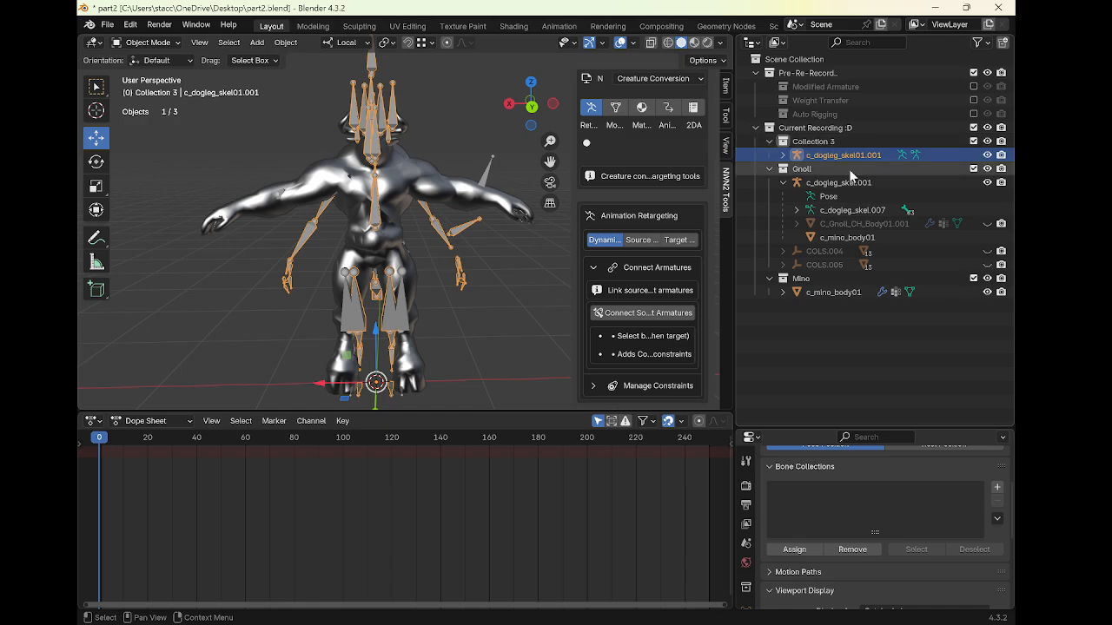
click(807, 181)
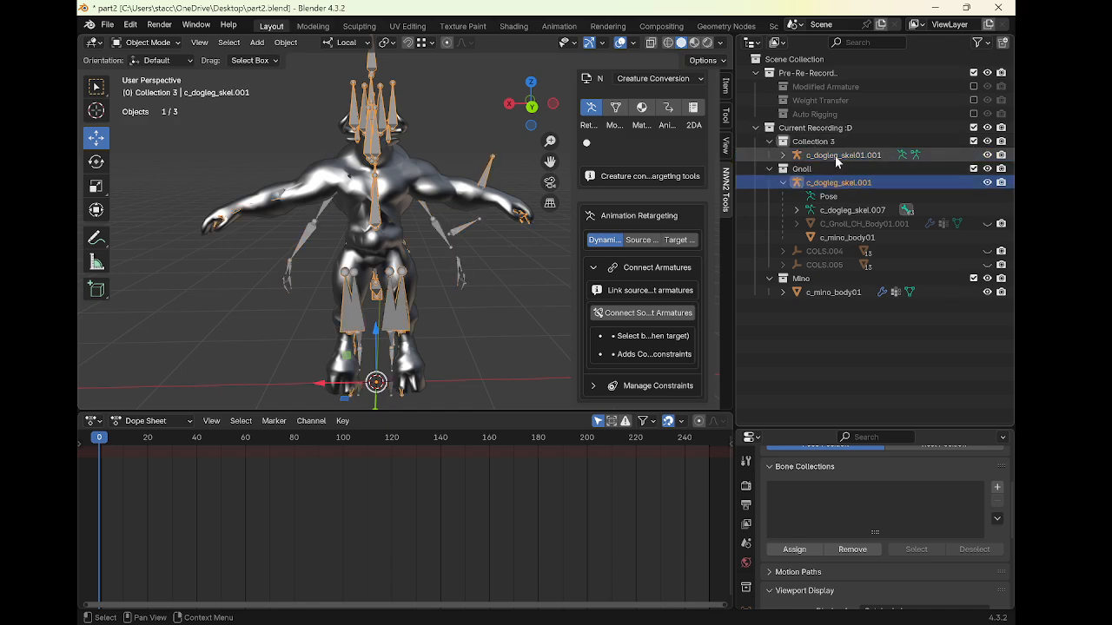
click(835, 152)
click(838, 180)
ctrl+click(836, 154)
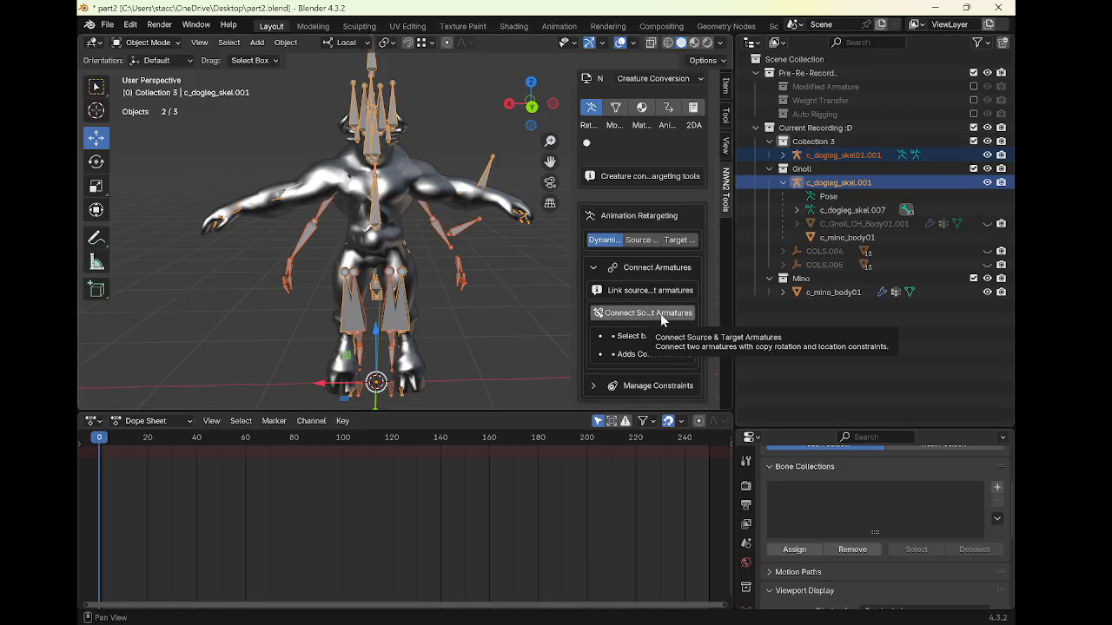
drag(570, 294, 461, 294)
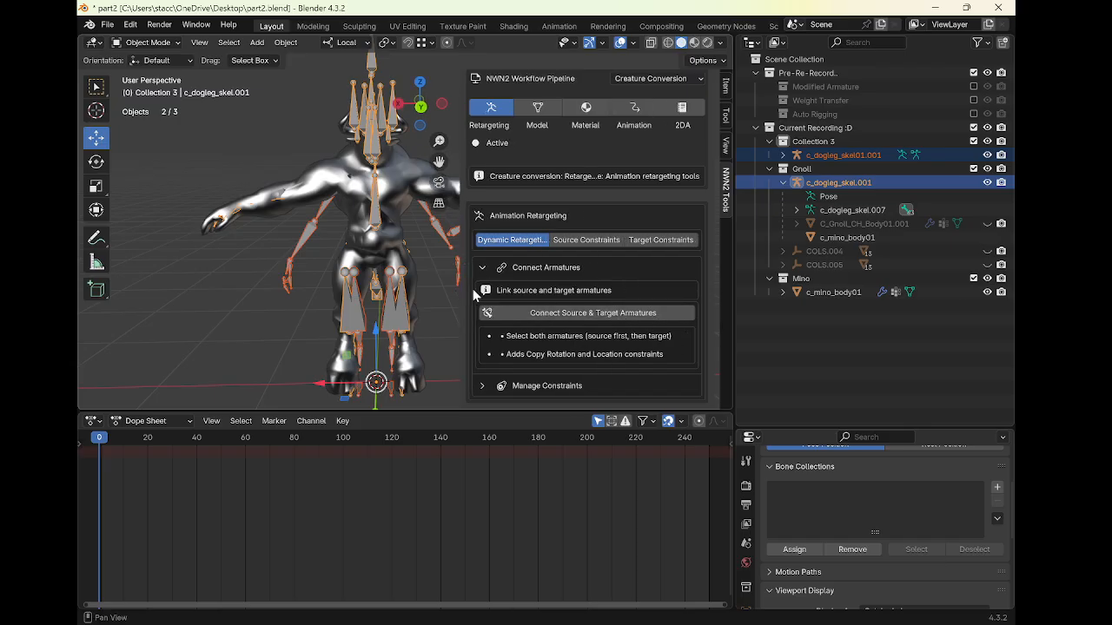
drag(460, 289, 513, 292)
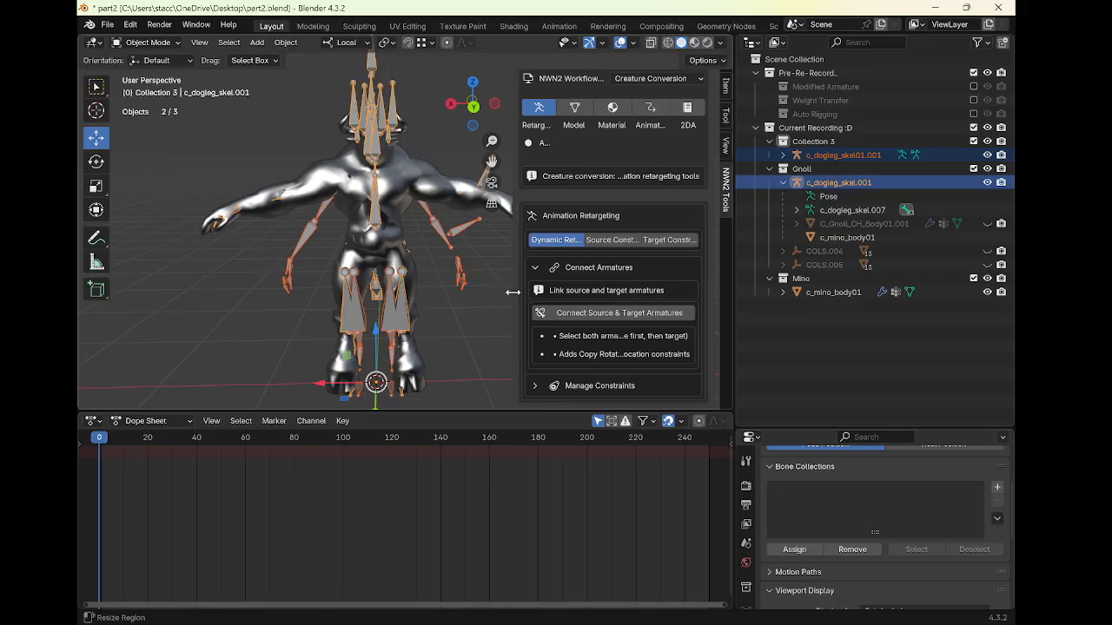
click(630, 315)
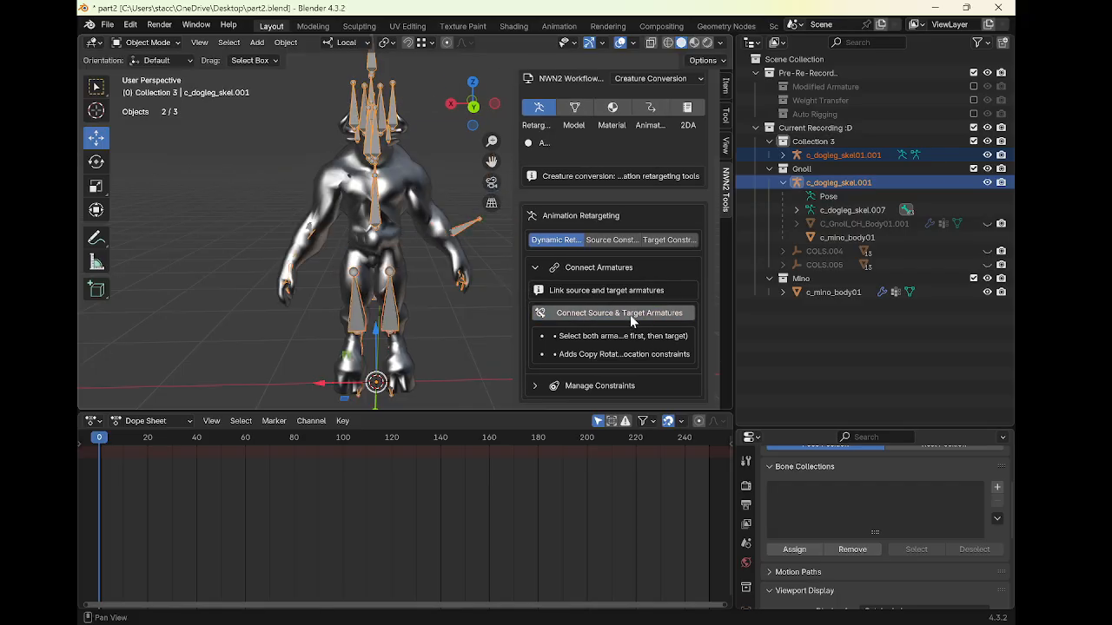
Orbit around the connected rig, select the c_dogleg_skel01.001 armature and toggle Pose Mode to inspect it
middle_drag(487, 284, 388, 258)
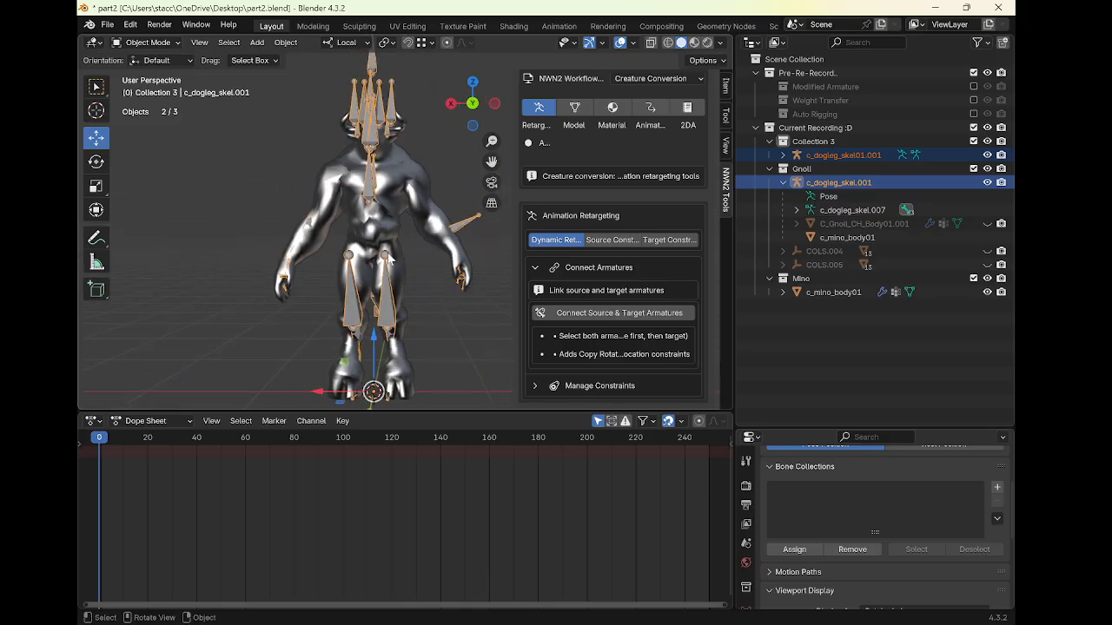
middle_drag(402, 295, 436, 300)
click(396, 303)
key(ctrl+Tab)
key(ctrl+Tab)
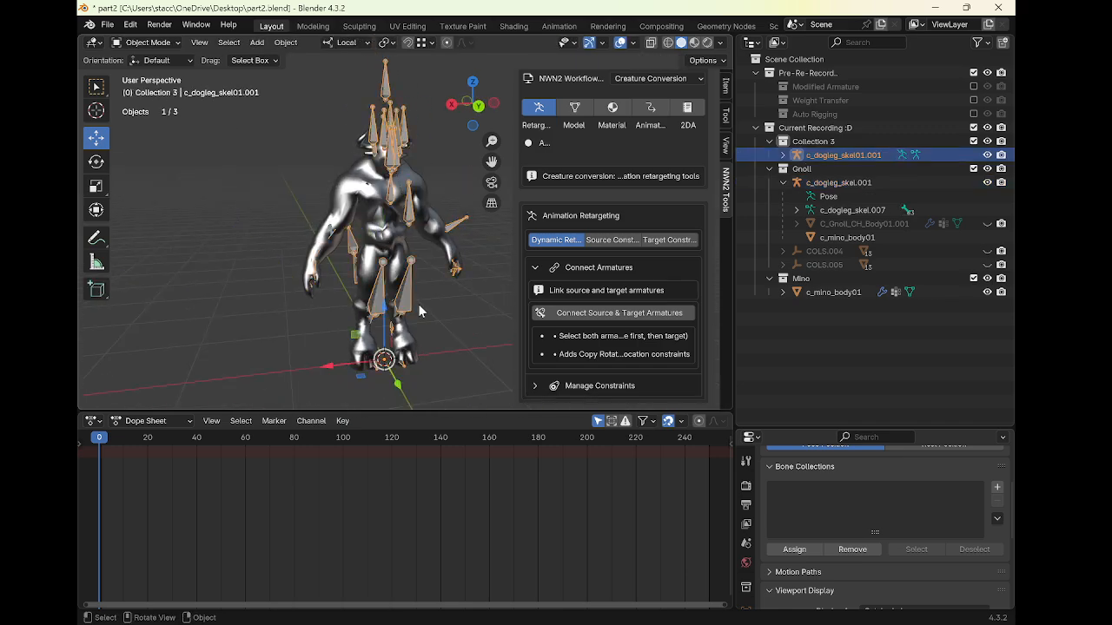
Select the c_dogleg_skel.001 armature, enter Pose Mode and turn on In Front display for its bones
click(835, 184)
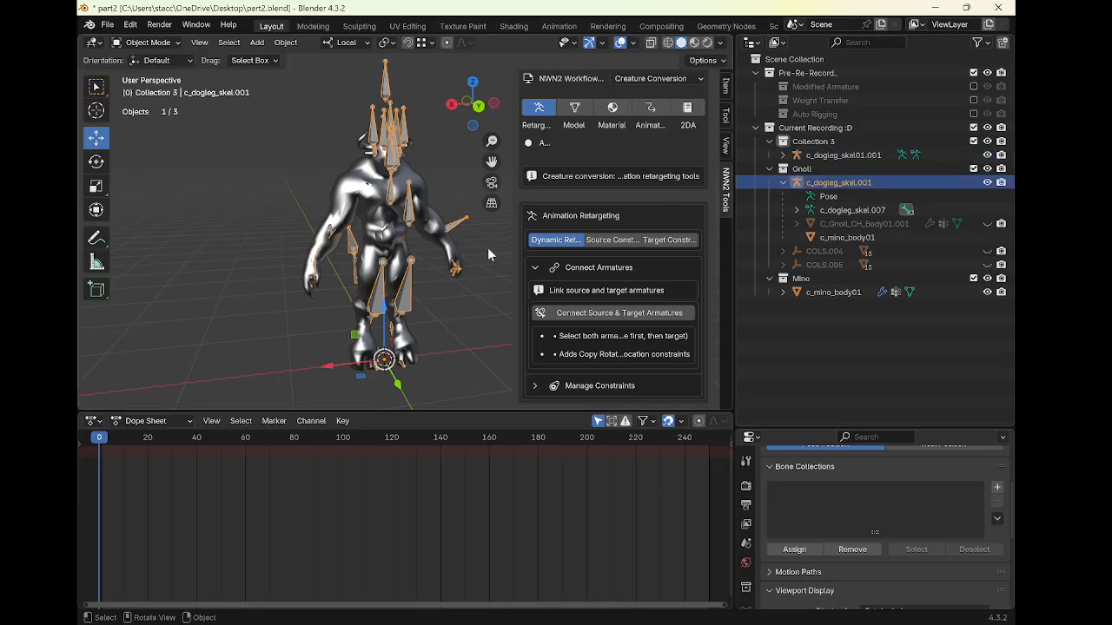
key(ctrl+Tab)
middle_drag(366, 265, 410, 271)
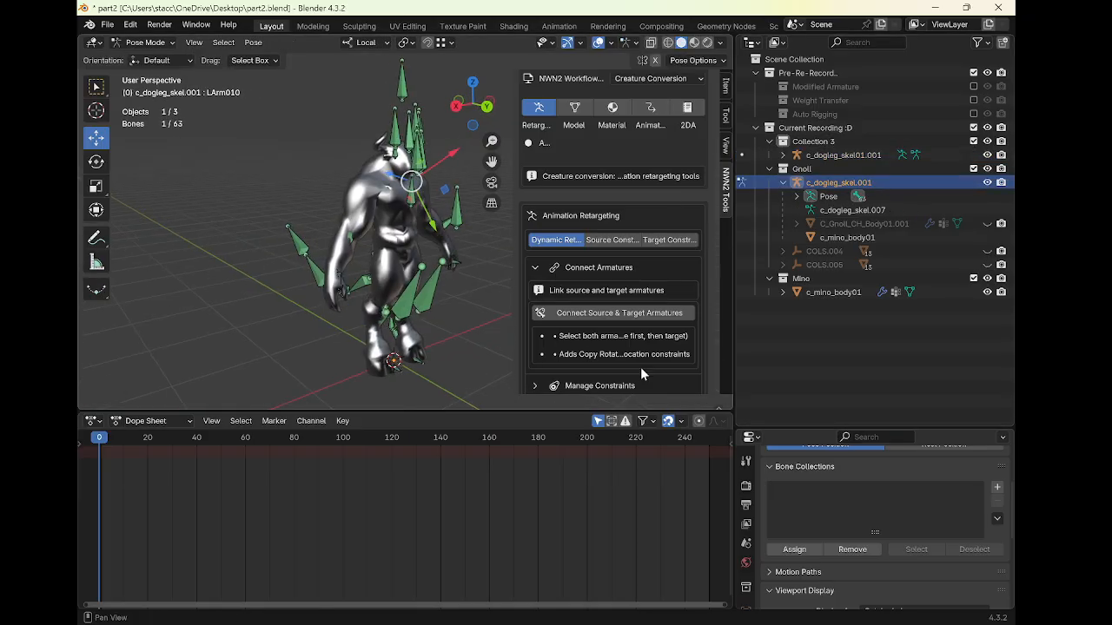
drag(772, 428, 793, 326)
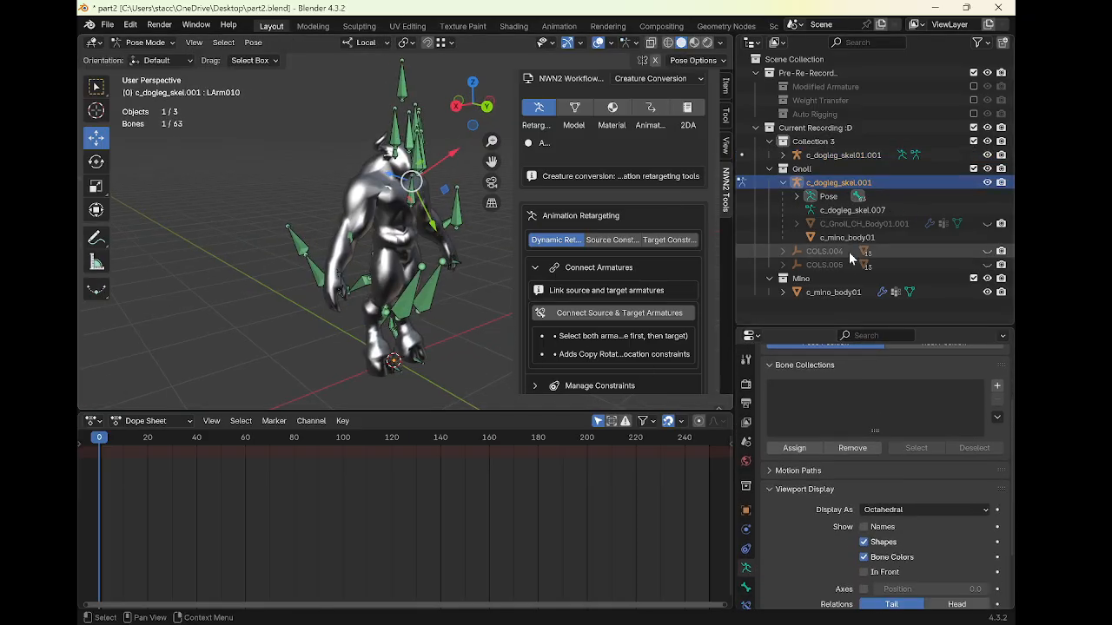
scroll(862, 461, down, 2)
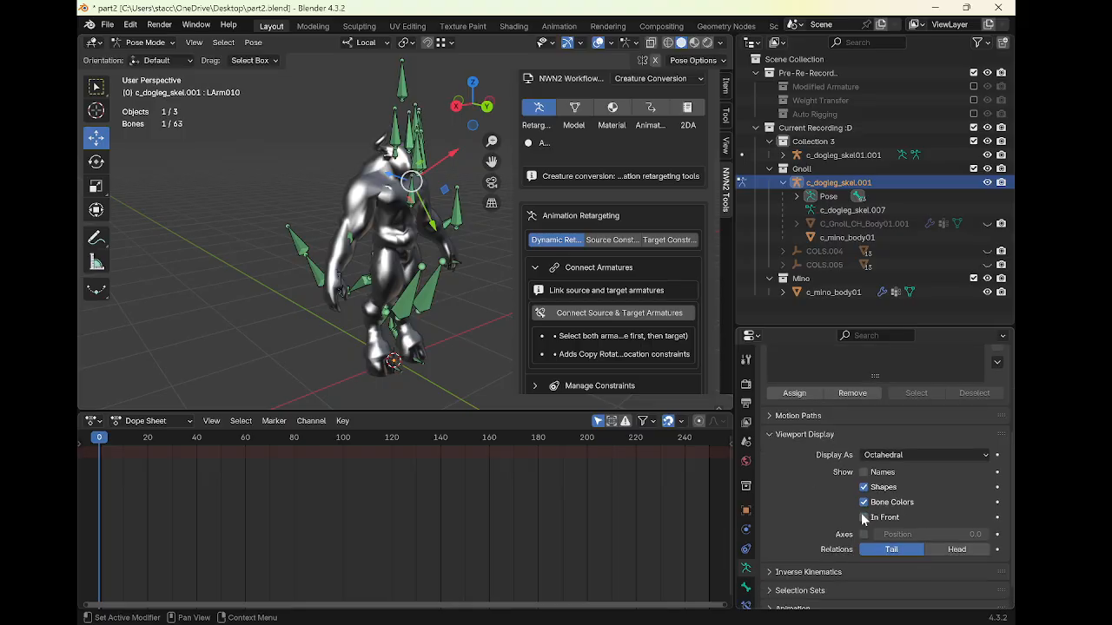
click(864, 518)
scroll(375, 252, up, 3)
Select the lower-body bones of c_dogleg_skel.001, clear their pose constraints and hide them
mouse_move(376, 261)
middle_down()
mouse_move(365, 274)
mouse_move(404, 279)
middle_up()
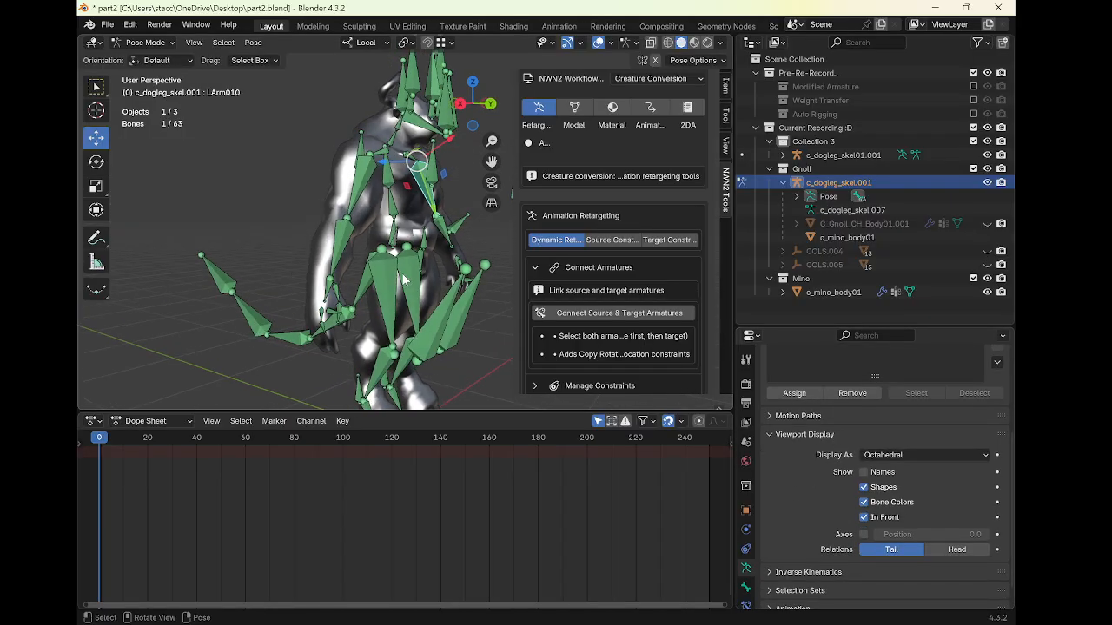
drag(383, 303, 408, 369)
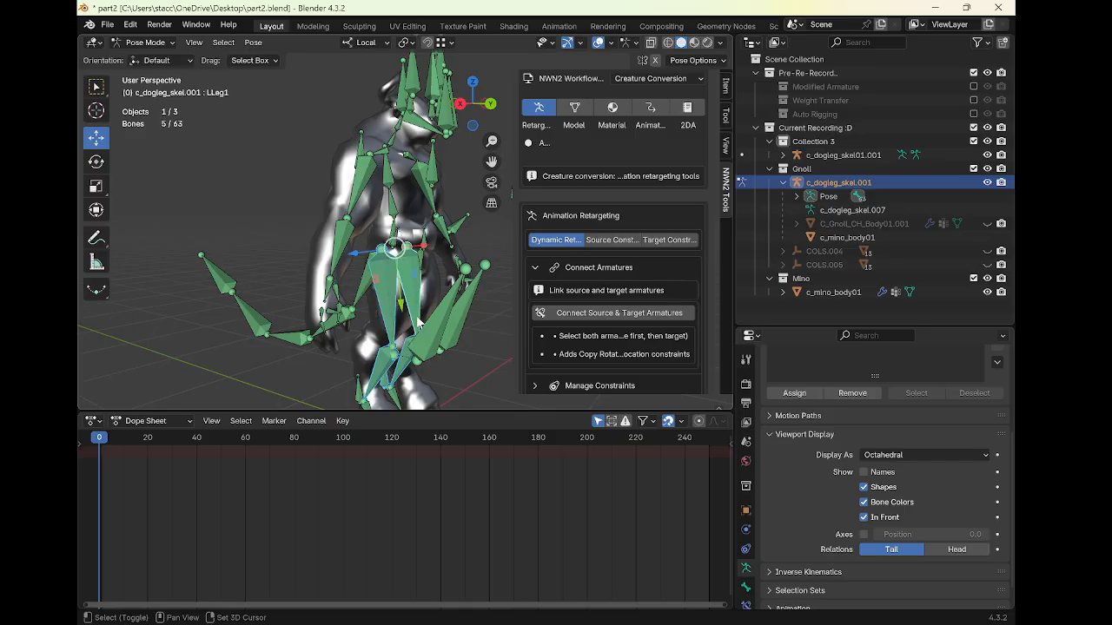
middle_drag(417, 329, 335, 277)
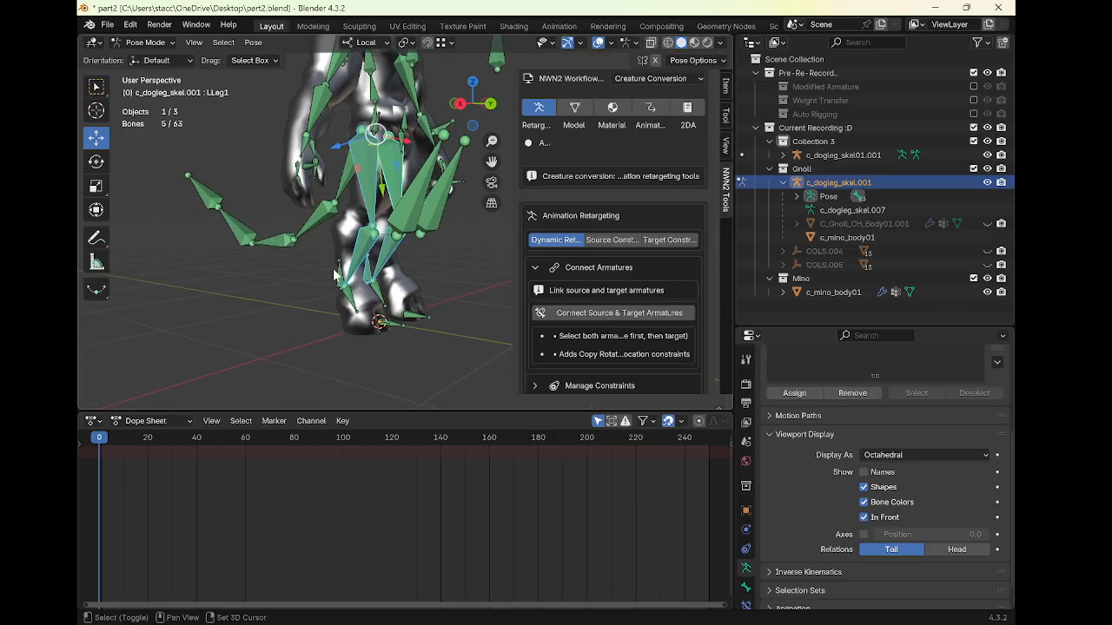
shift+drag(334, 271, 427, 318)
middle_drag(427, 318, 449, 347)
shift+drag(430, 221, 463, 280)
middle_drag(463, 280, 373, 274)
click(255, 44)
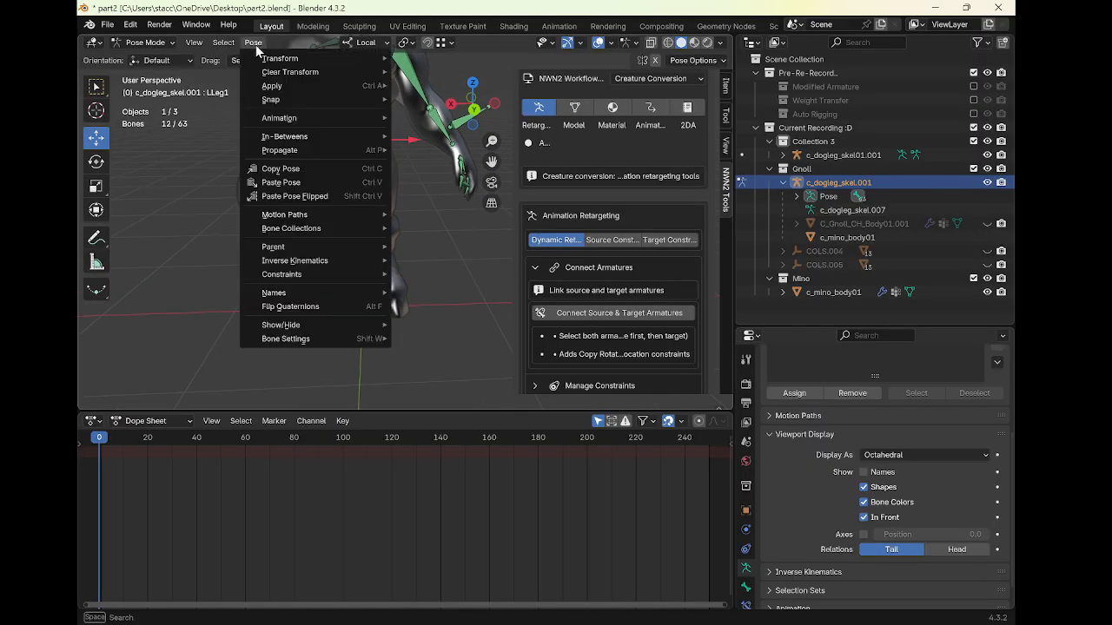
mouse_move(302, 273)
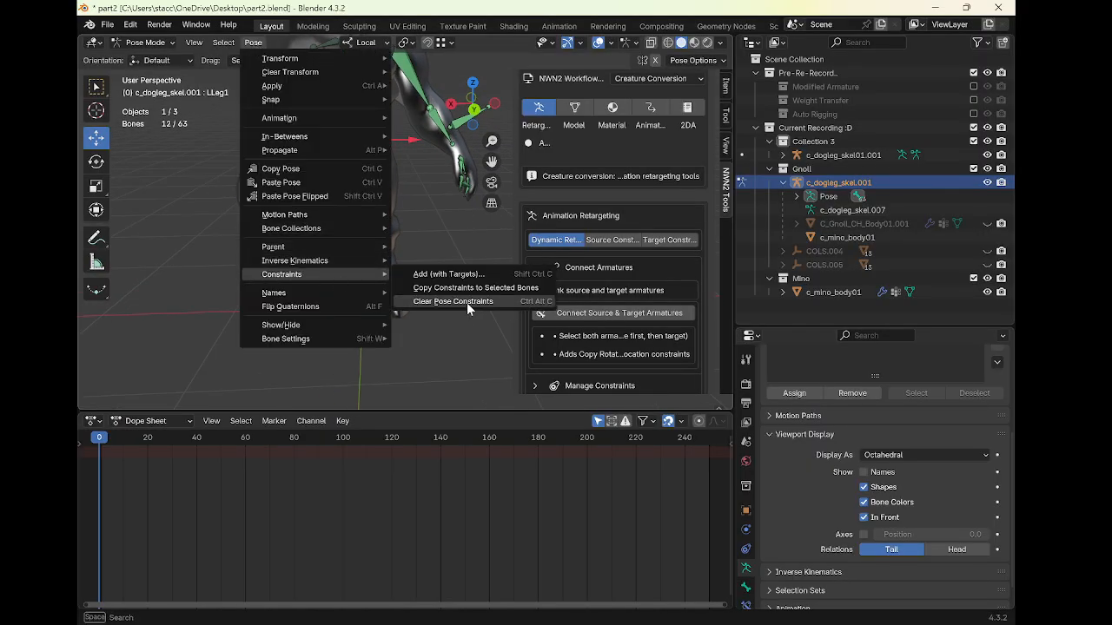
click(466, 304)
middle_drag(465, 303, 425, 81)
key(h)
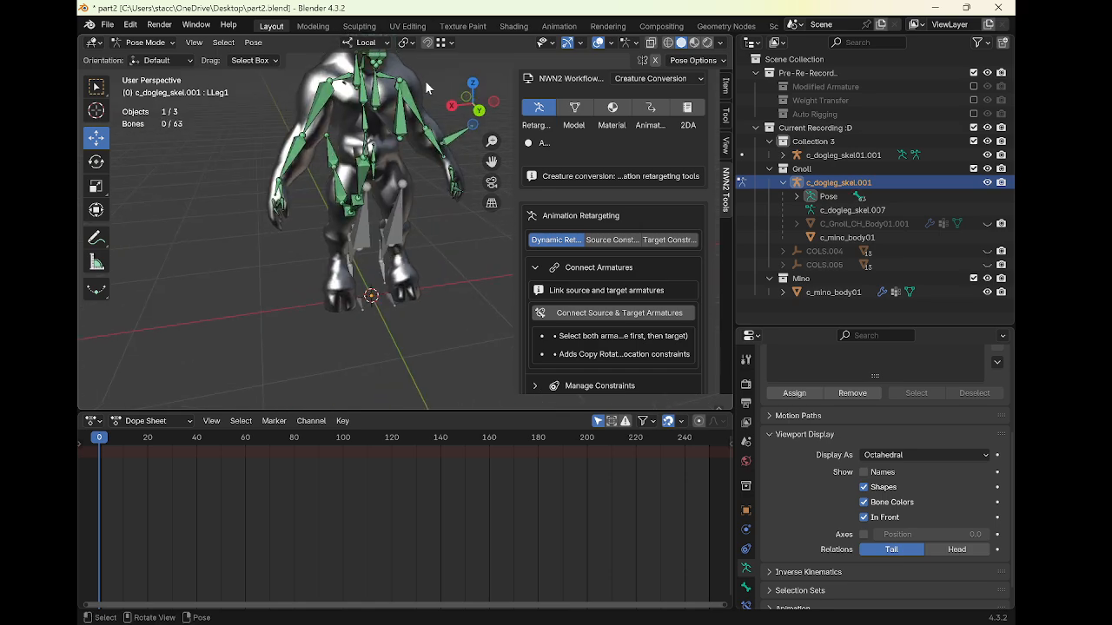
Rotate the LArm010 bone slightly to test deformation and return to Object Mode
click(418, 105)
key(r)
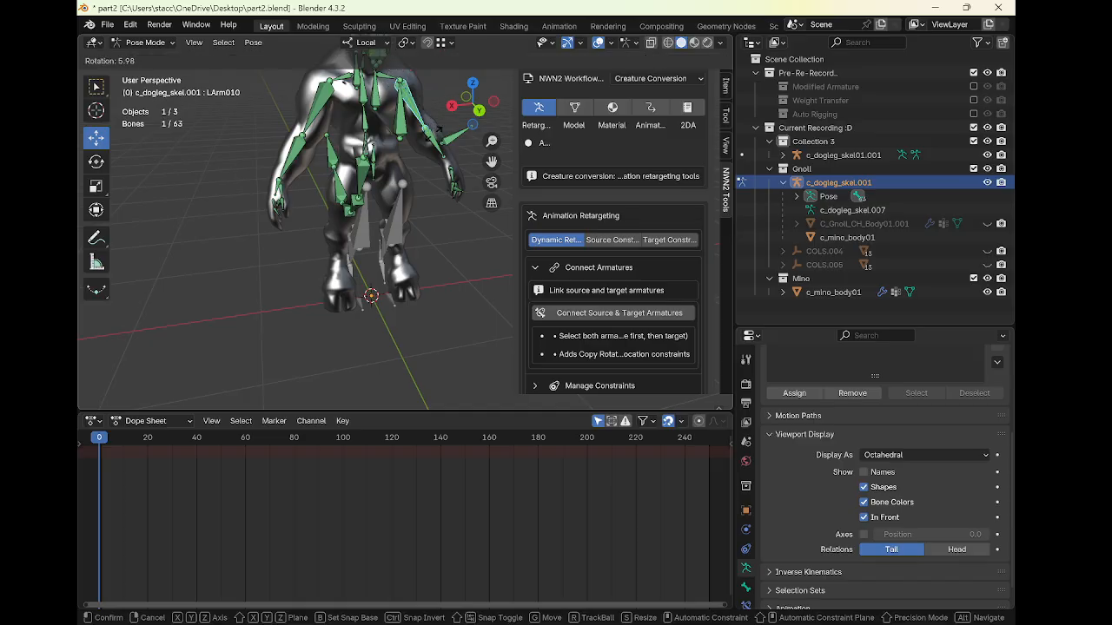
click(438, 129)
middle_drag(393, 179, 393, 229)
key(ctrl+Tab)
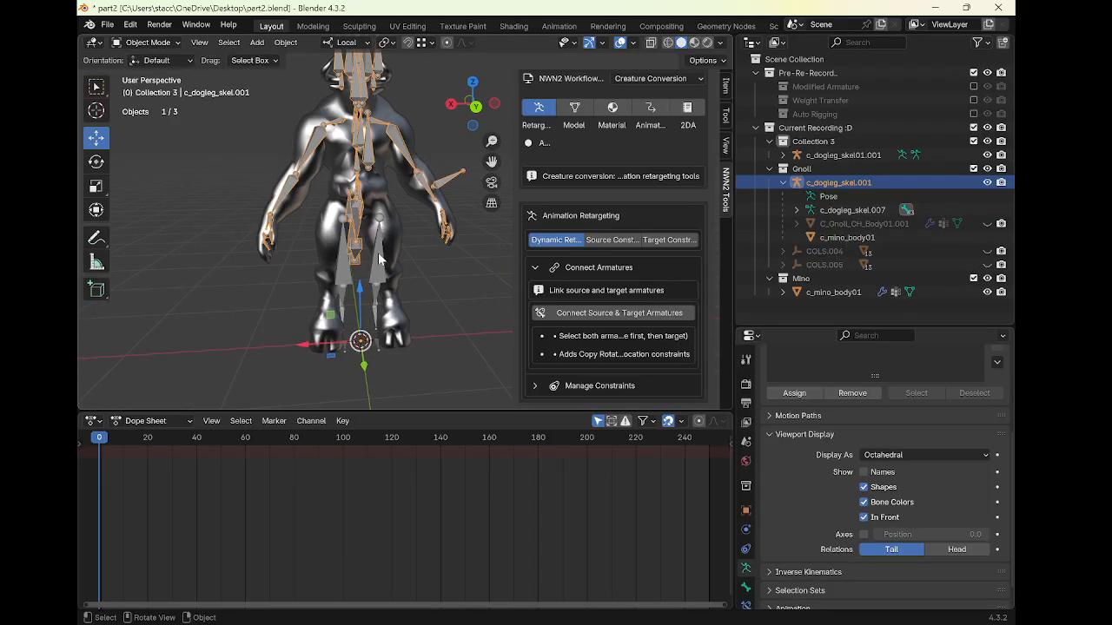
Unparent c_mino_body01 with Clear and Keep Transformation and apply its Armature modifier
click(380, 260)
middle_drag(376, 256, 347, 221)
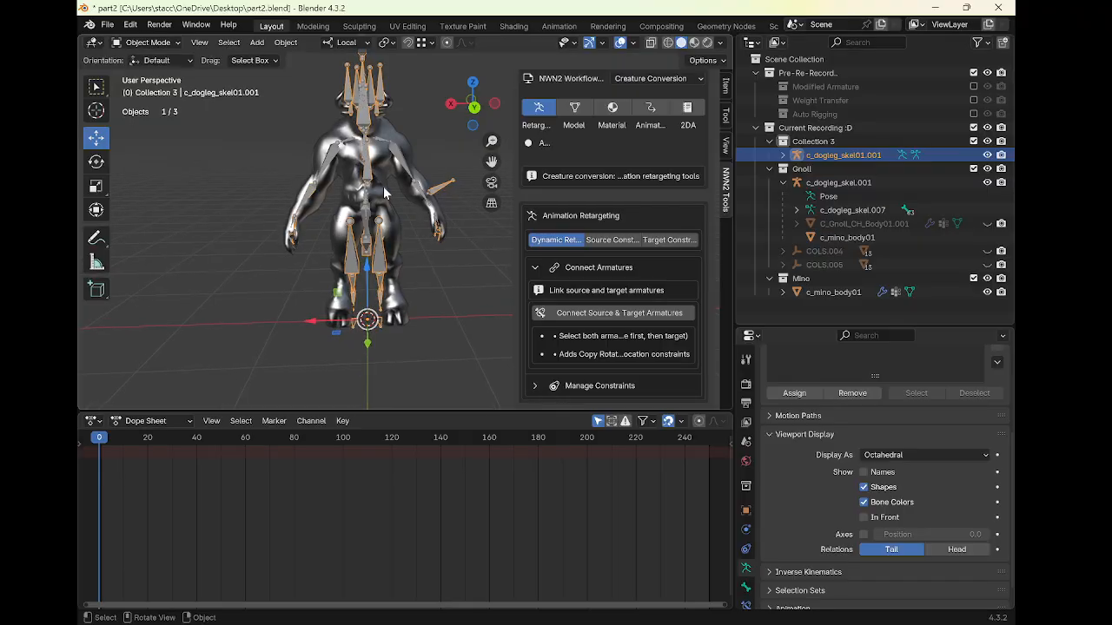
click(385, 193)
right_click(452, 167)
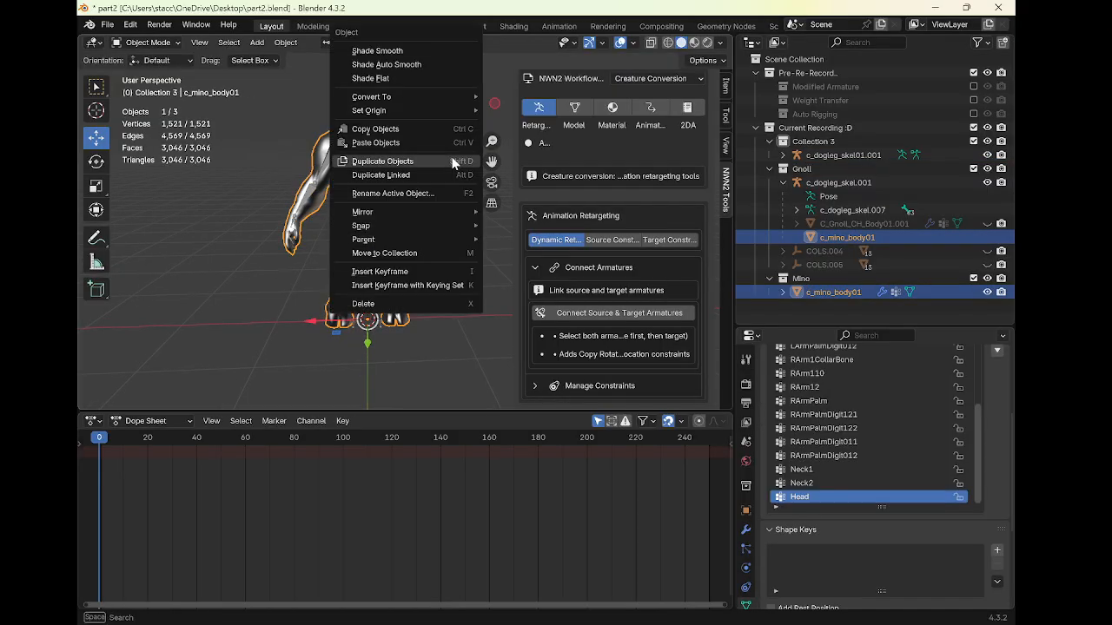
mouse_move(423, 240)
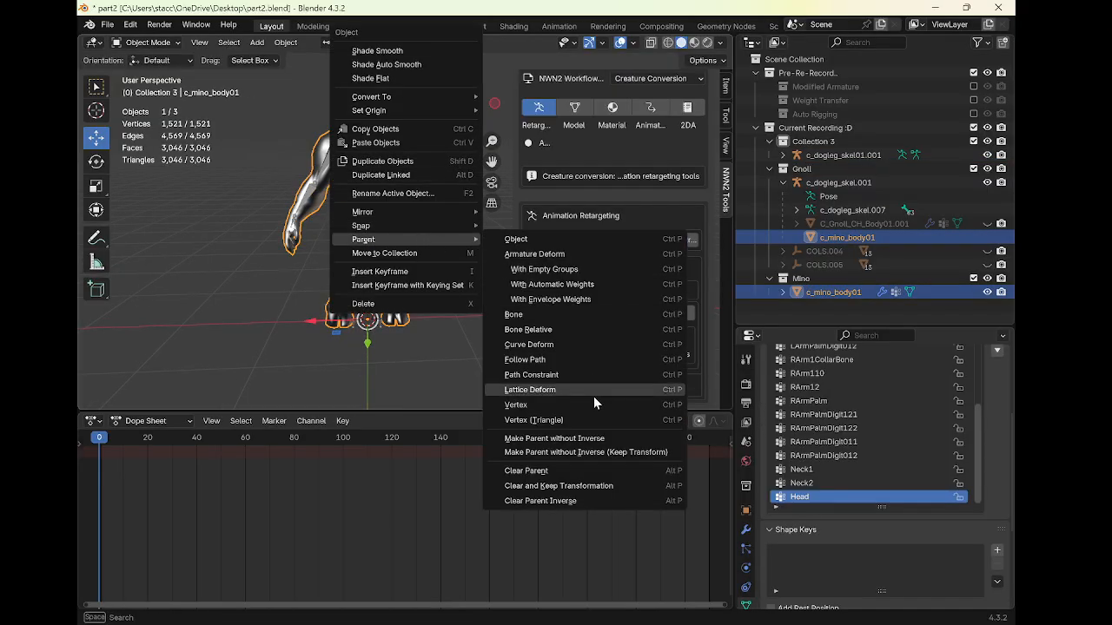
click(567, 488)
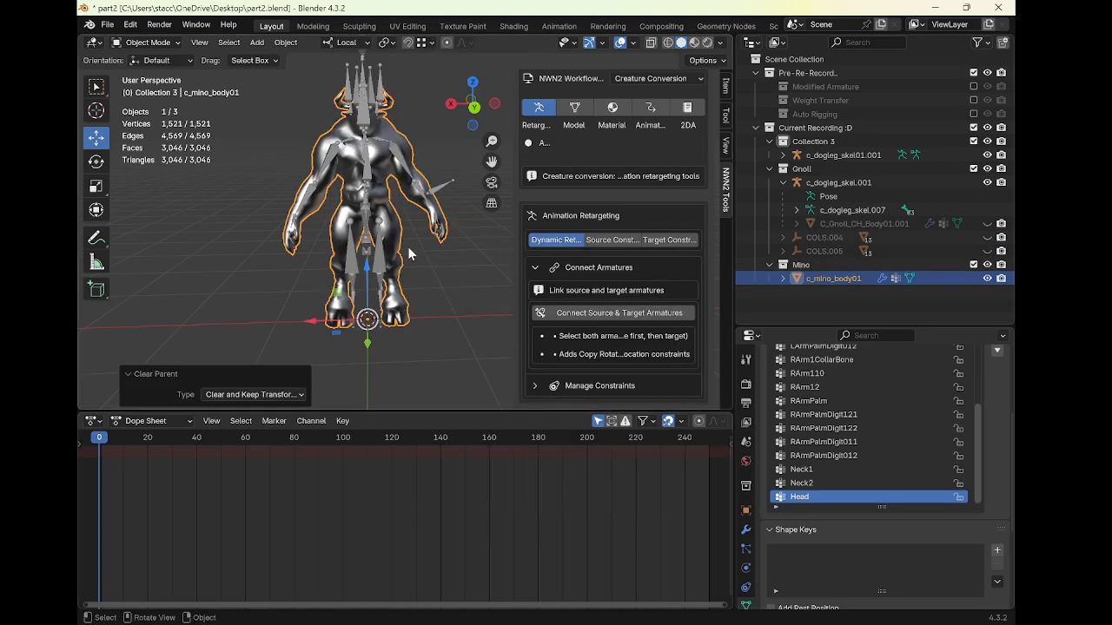
click(746, 529)
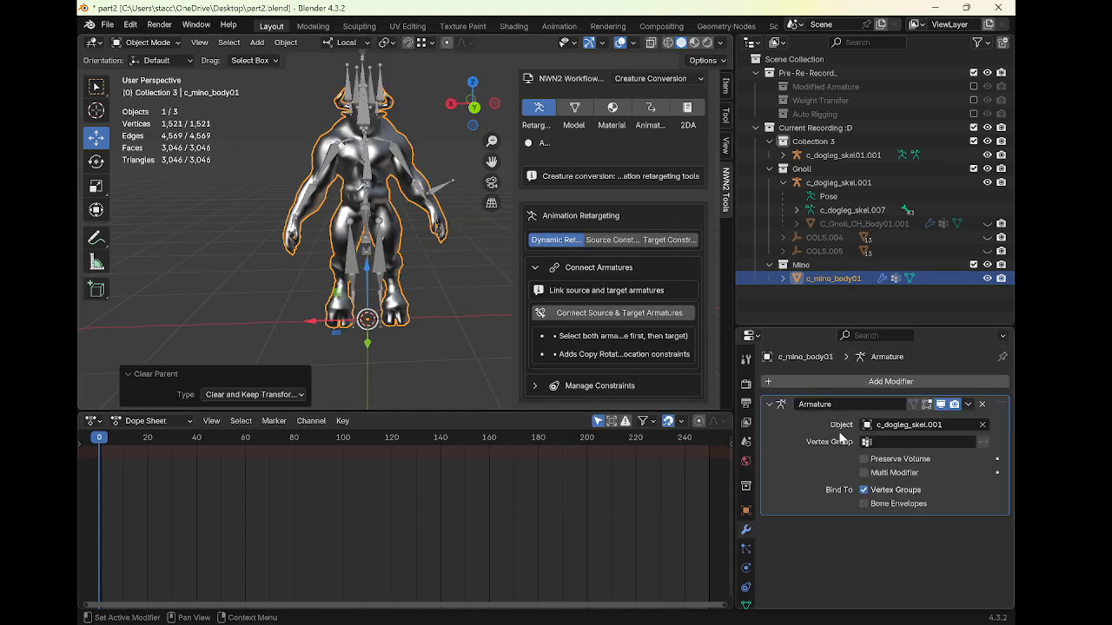
key(ctrl+a)
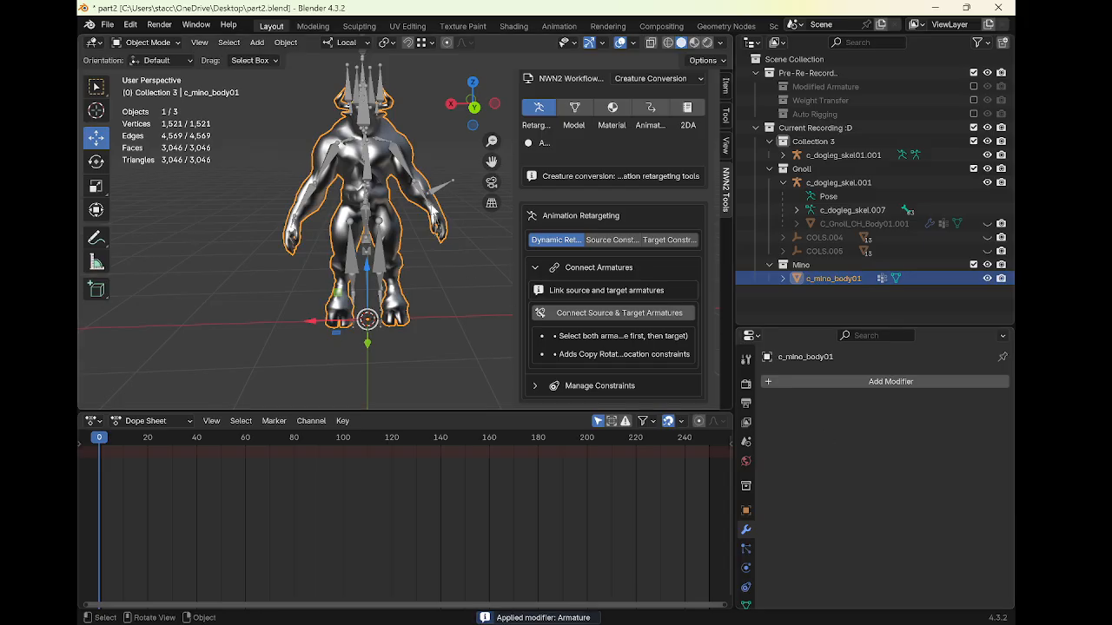
Parent c_mino_body01 to the c_dogleg_skel01.001 armature using Armature Deform
click(443, 188)
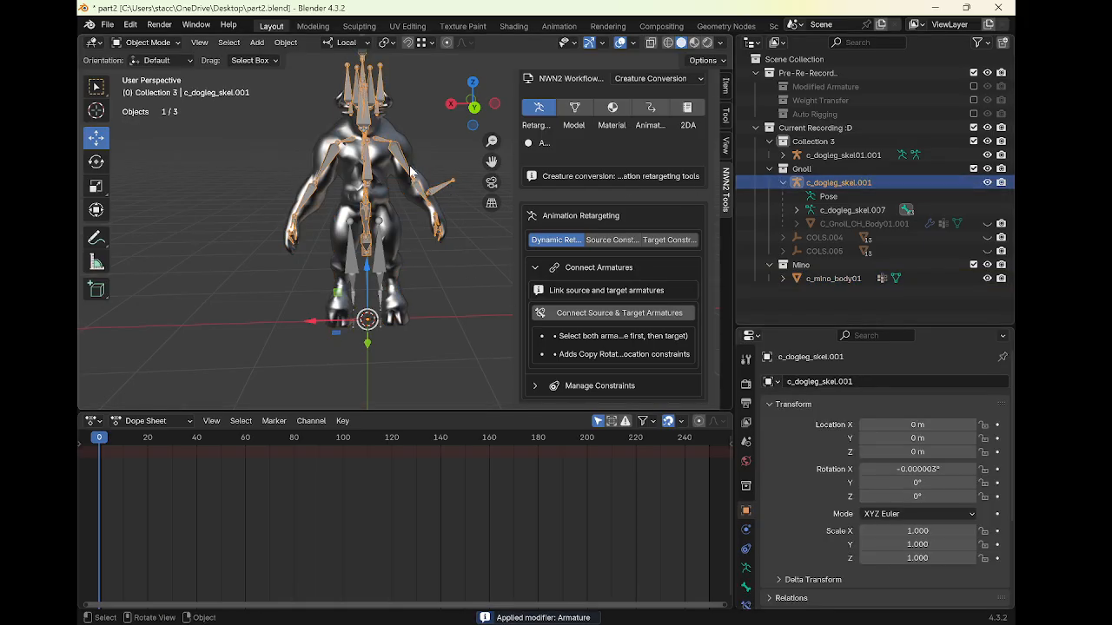
click(422, 177)
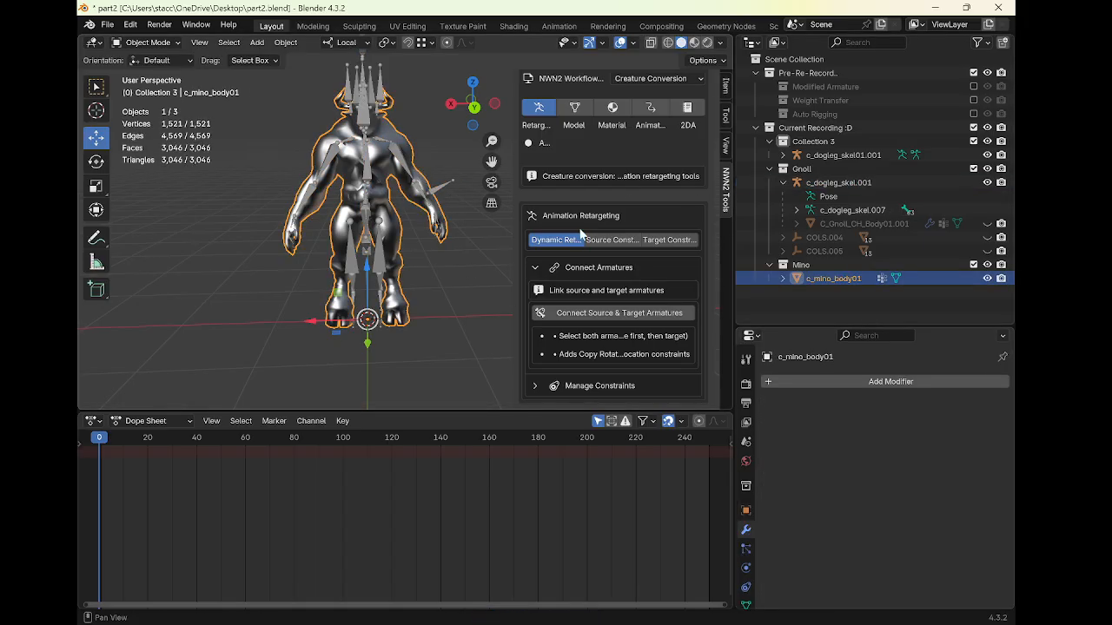
ctrl+click(854, 156)
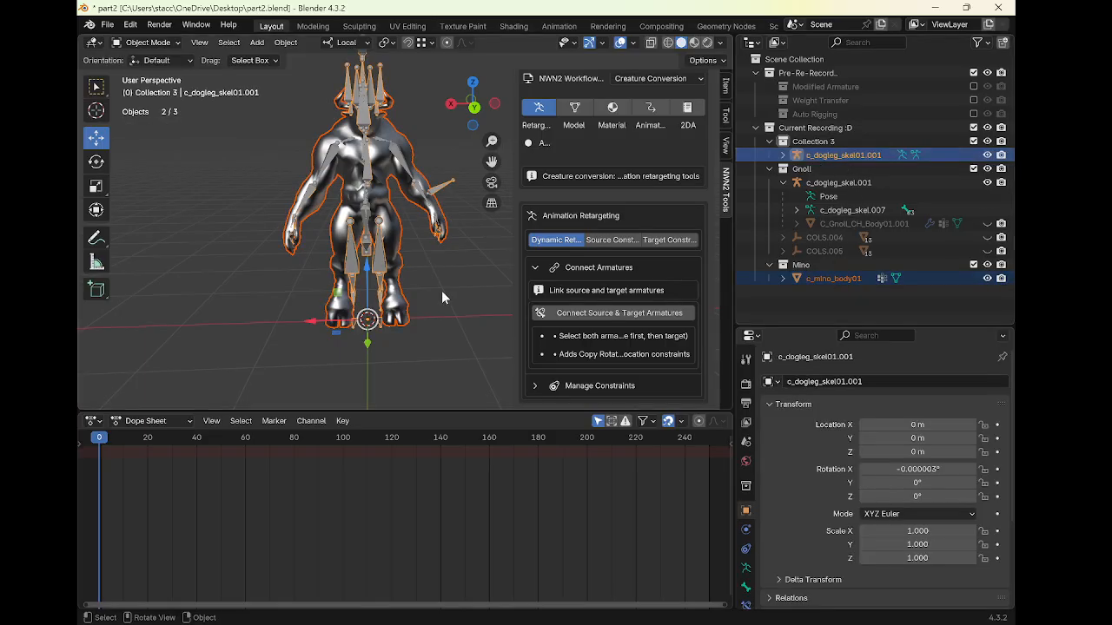
key(ctrl+p)
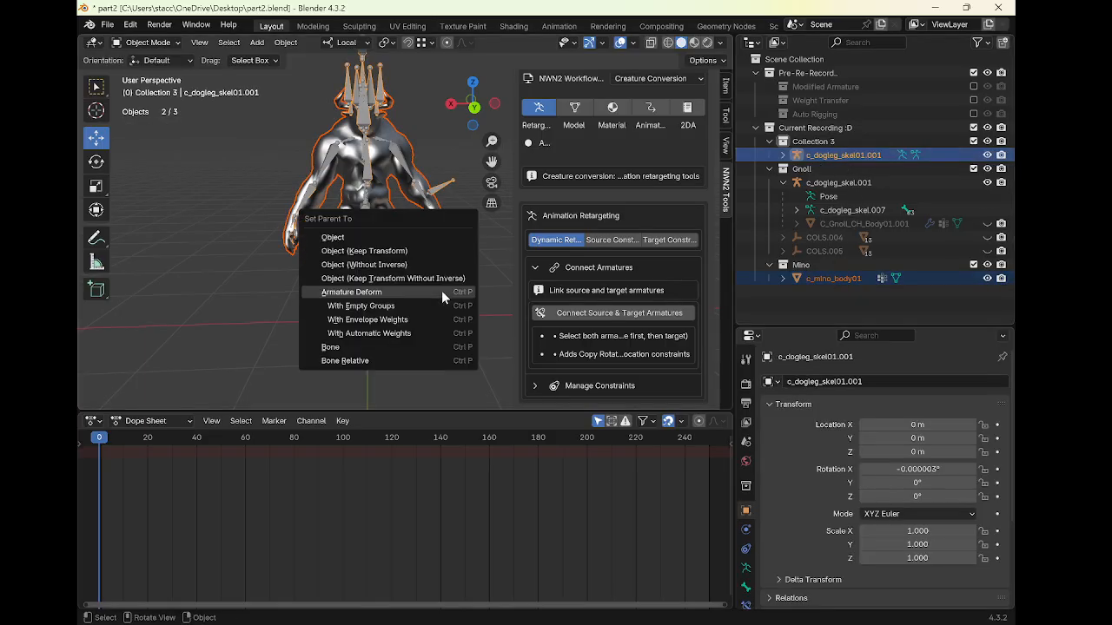
click(442, 292)
Enter Pose Mode on c_dogleg_skel01.001 and test-rotate the LLeg1 and LLeg2 bones
click(382, 273)
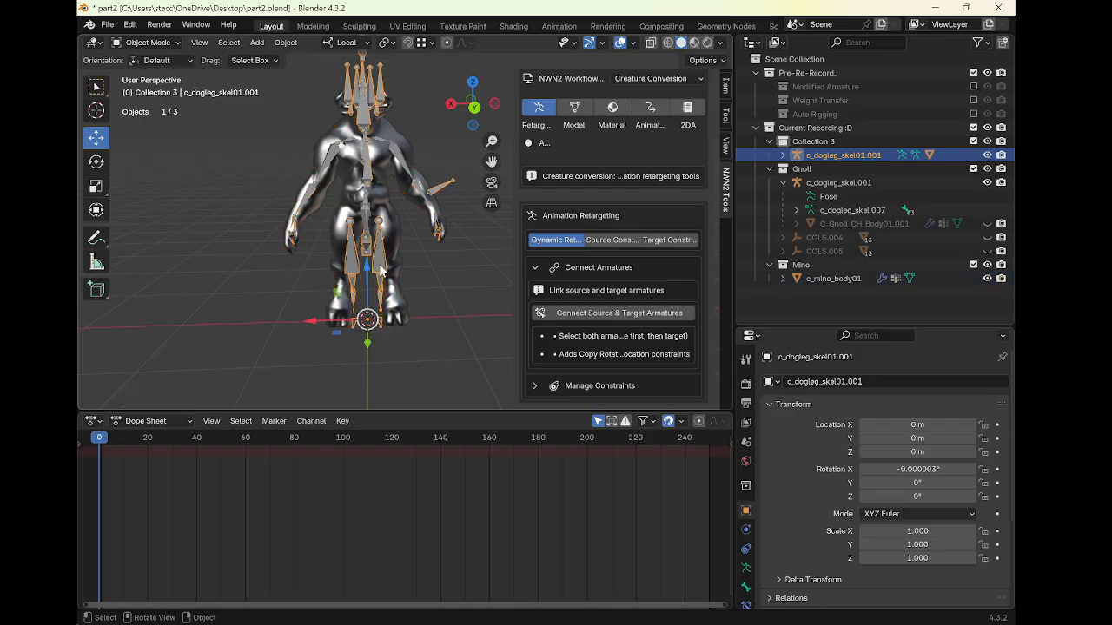
key(ctrl+Tab)
click(383, 227)
middle_drag(381, 227, 402, 239)
click(383, 233)
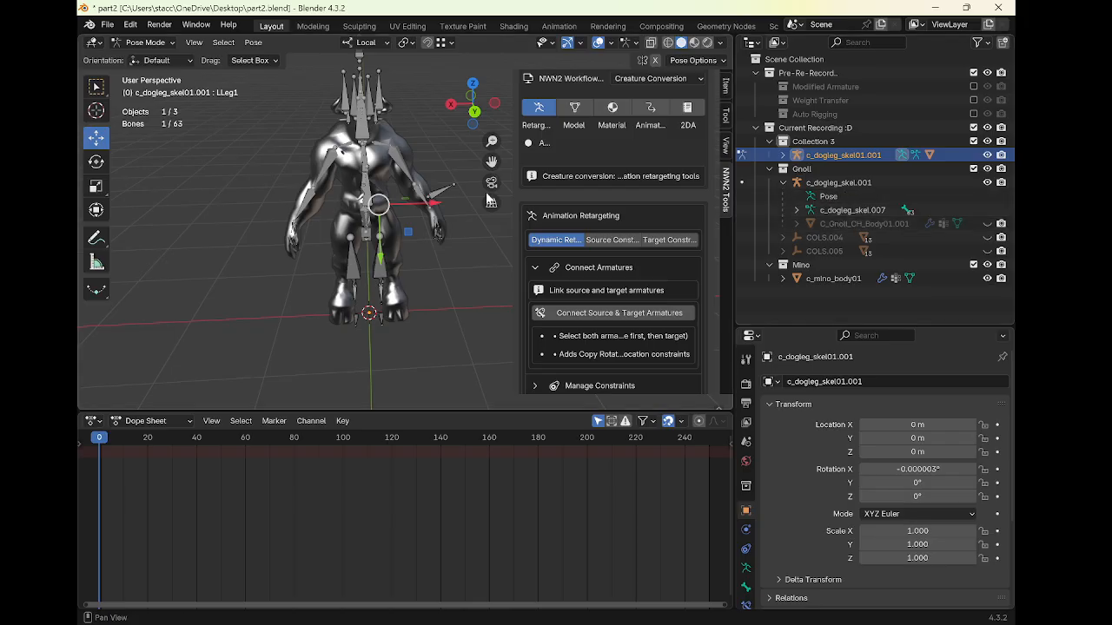
key(r)
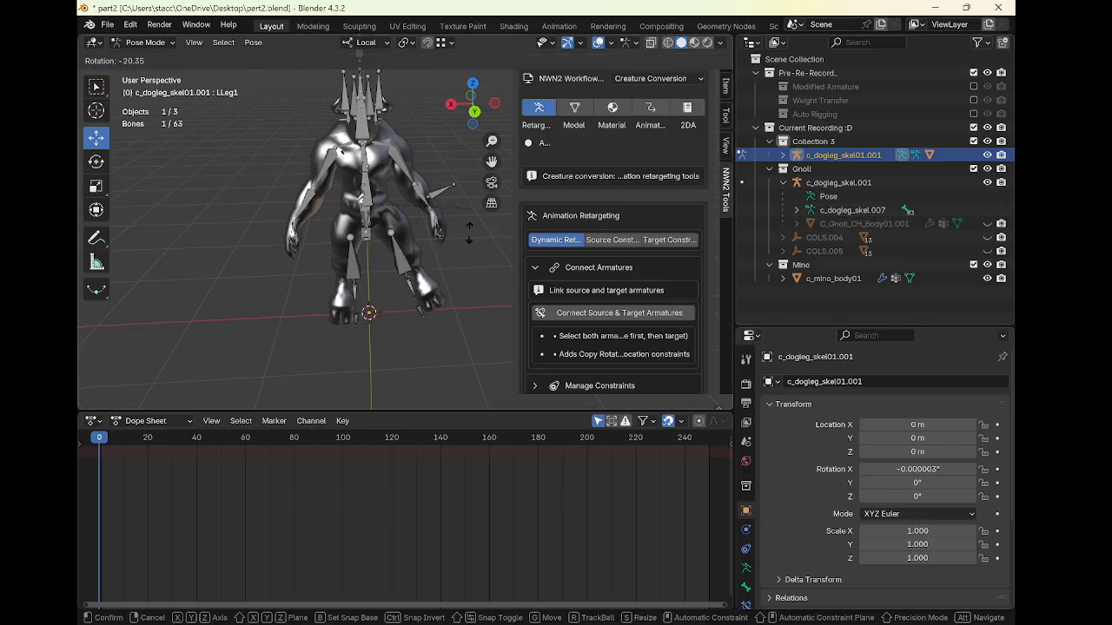
right_click(447, 208)
middle_drag(408, 219, 405, 175)
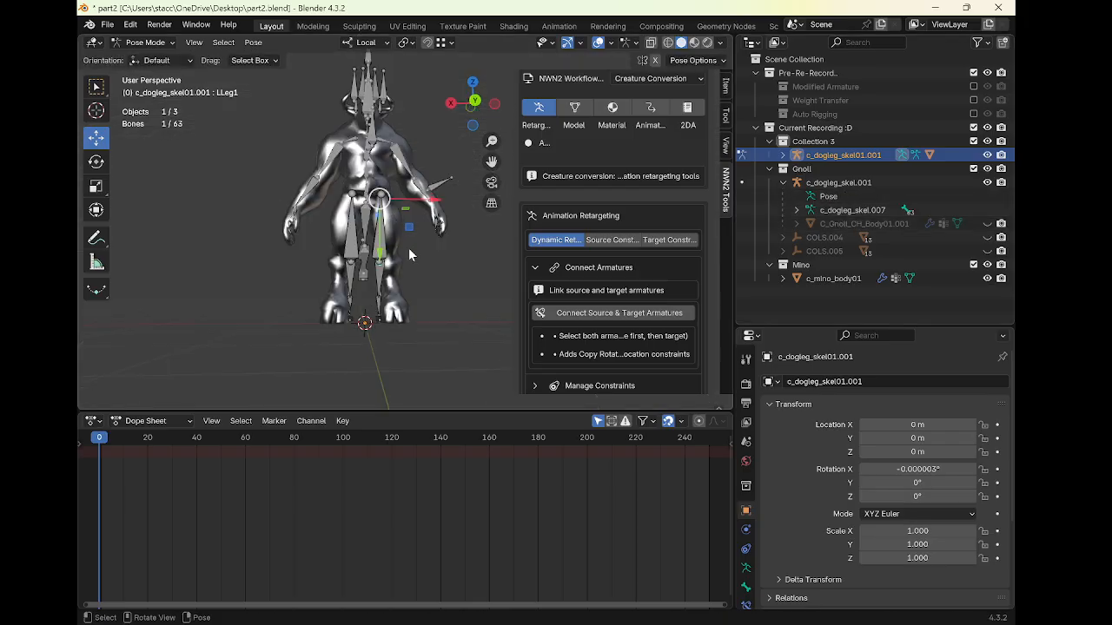
key(r)
click(425, 255)
middle_drag(426, 255, 315, 261)
click(423, 262)
key(r)
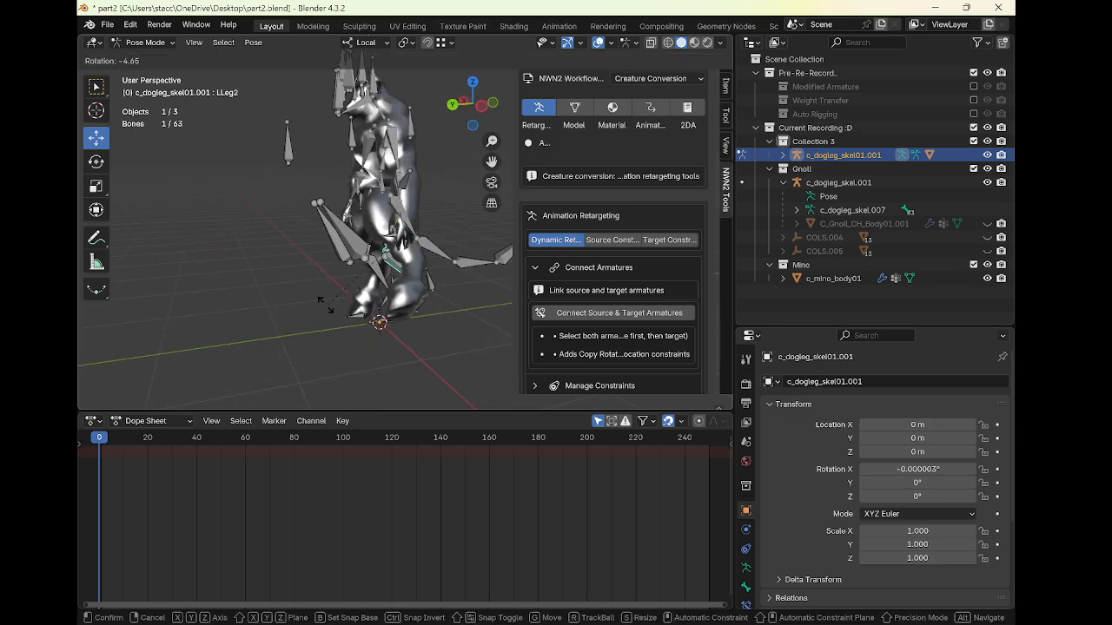
right_click(324, 301)
middle_drag(324, 301, 413, 276)
key(a)
Rotate the LArm010 and RArm110 bones to test arm deformation, then undo both rotations
click(417, 169)
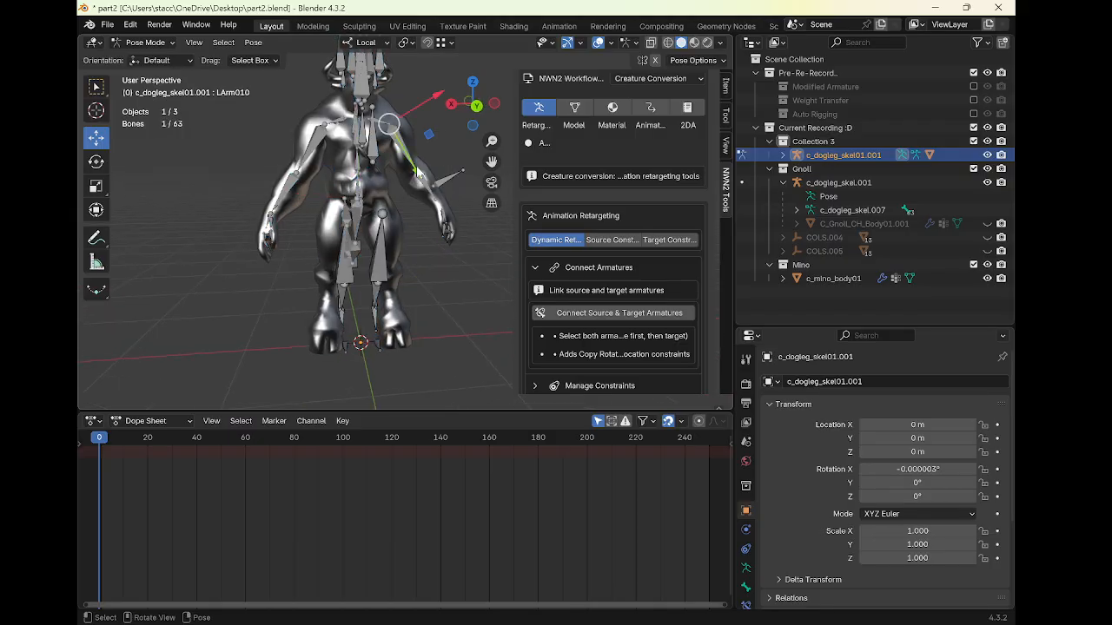
key(r)
click(469, 122)
click(328, 151)
key(r)
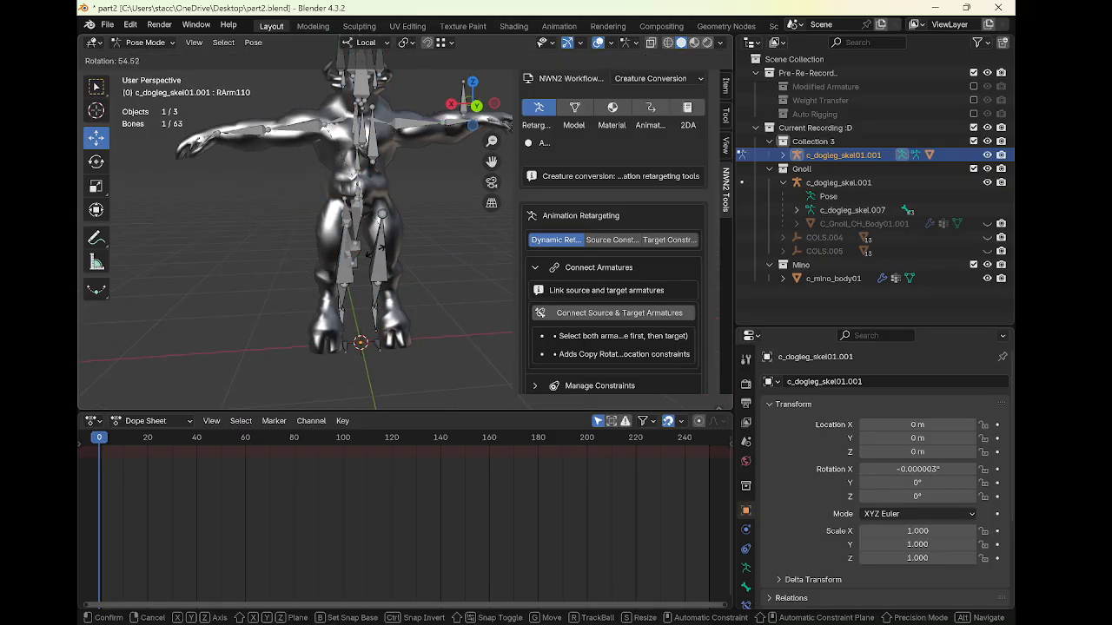
click(362, 261)
right_click(363, 262)
scroll(425, 170, down, 2)
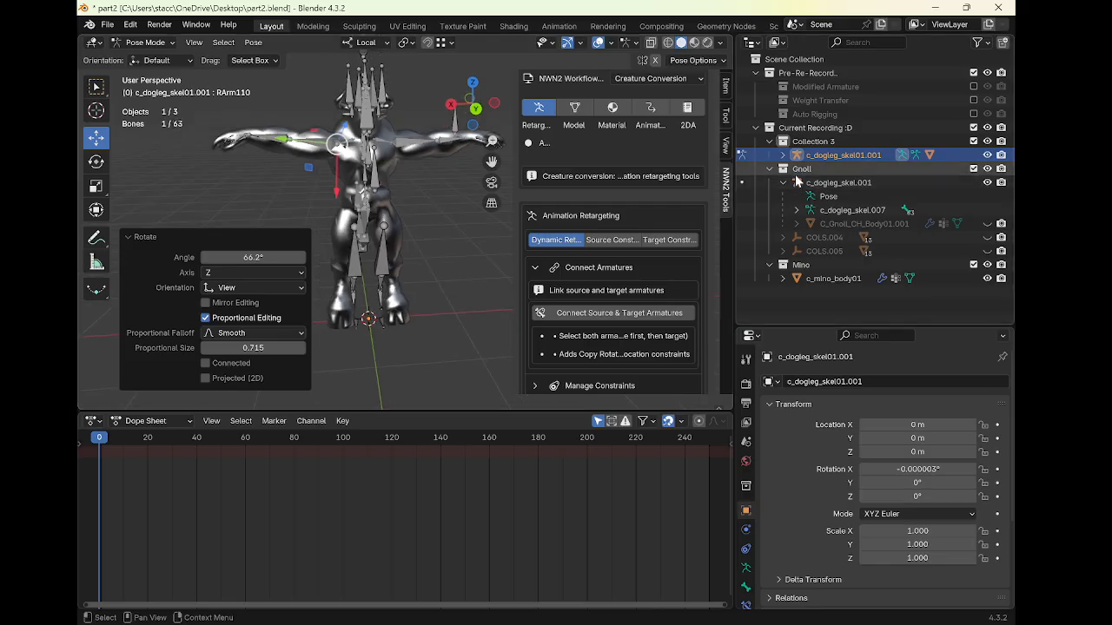
middle_drag(423, 213, 418, 217)
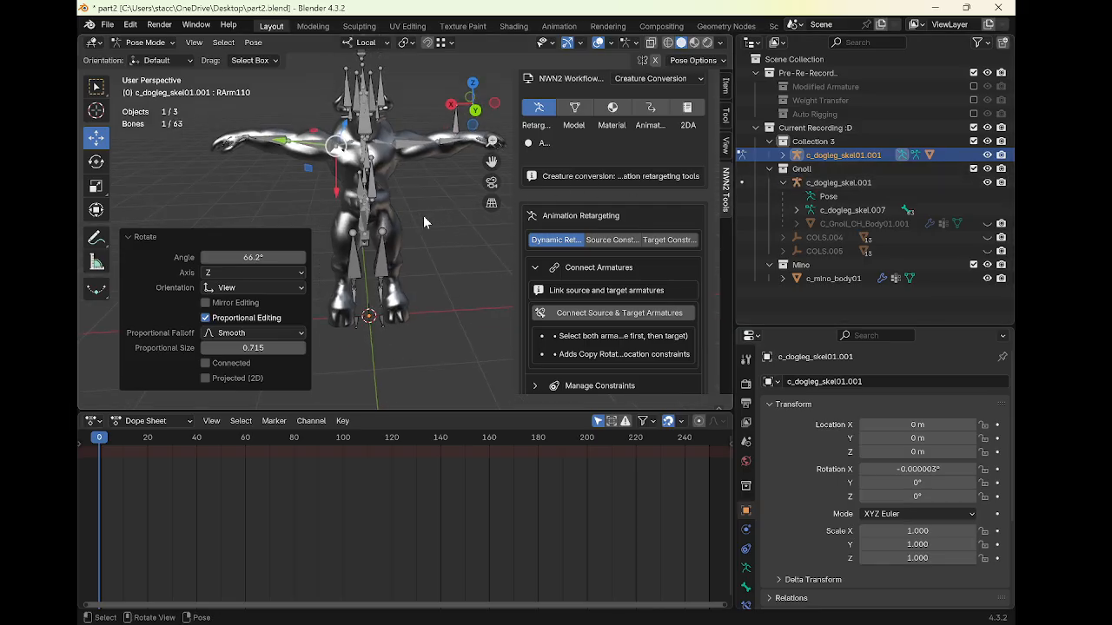
key(ctrl+z)
key(ctrl+z)
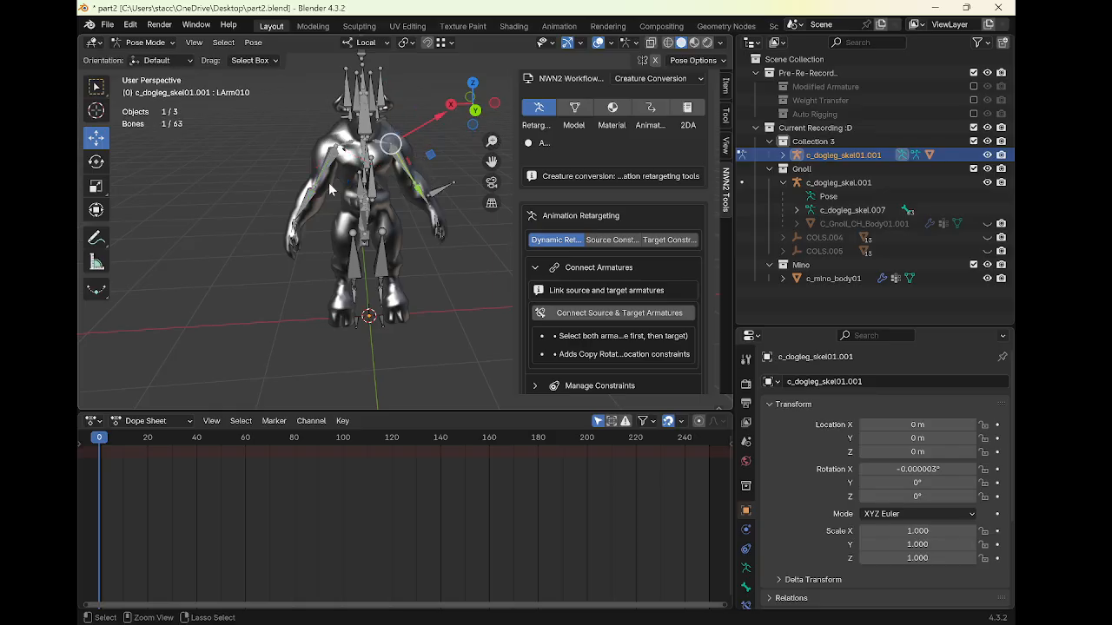
Return to Object Mode and hide the armatures to inspect the minotaur mesh alone
key(ctrl+Tab)
mouse_move(344, 165)
middle_down()
mouse_move(444, 152)
mouse_move(340, 153)
middle_up()
key(alt+a)
click(422, 130)
key(h)
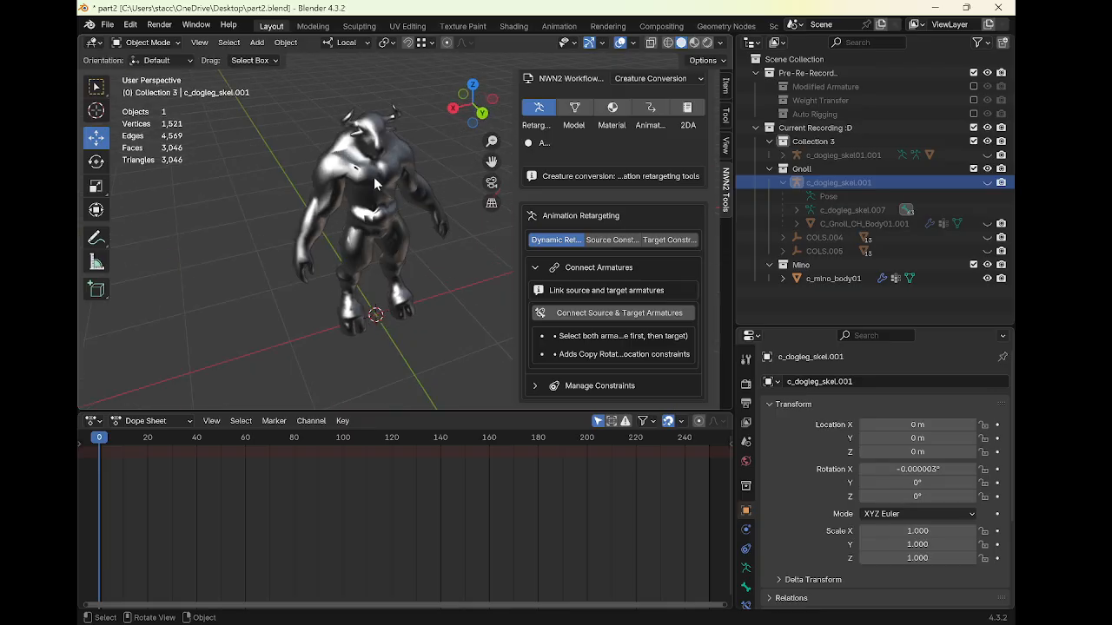
middle_drag(395, 192, 369, 217)
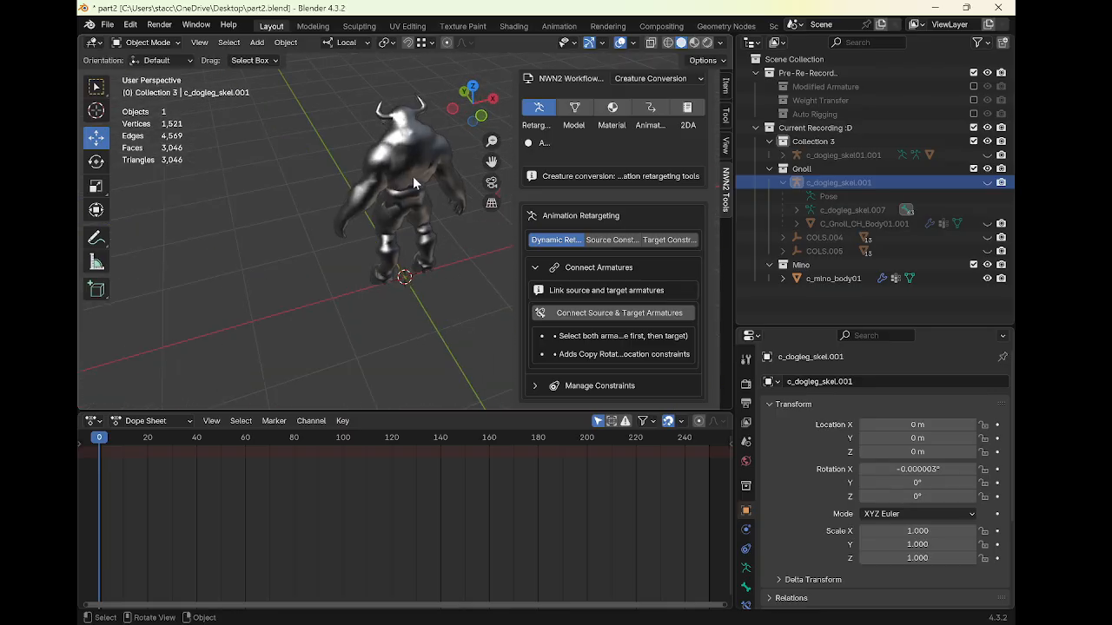
middle_drag(508, 222, 397, 211)
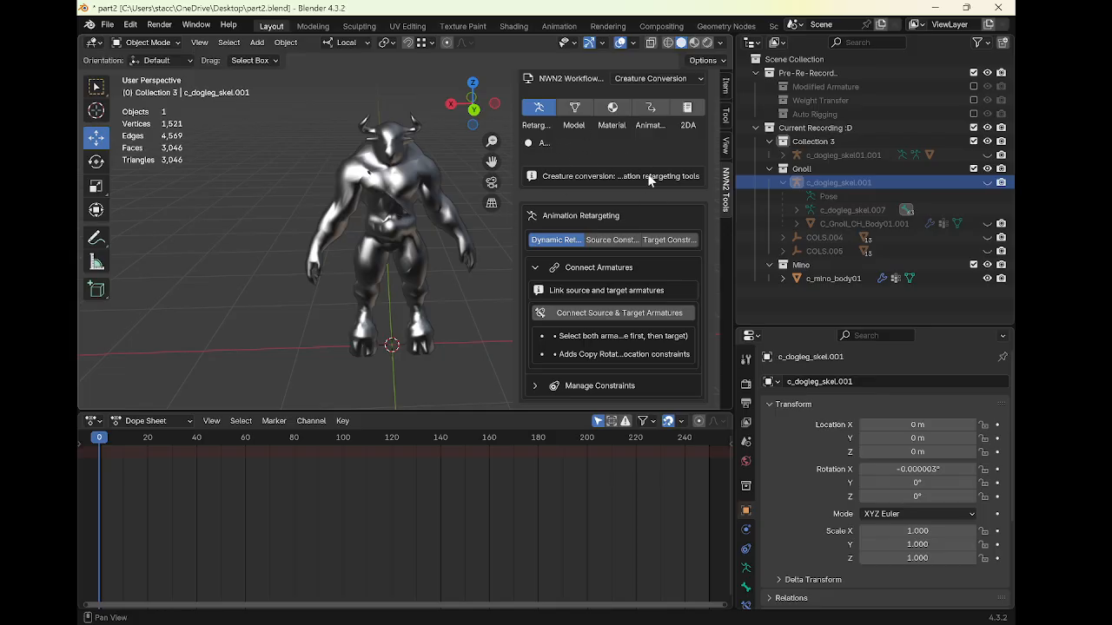
Inspect the minotaur mesh from several angles in the viewport and select it
click(592, 239)
click(558, 264)
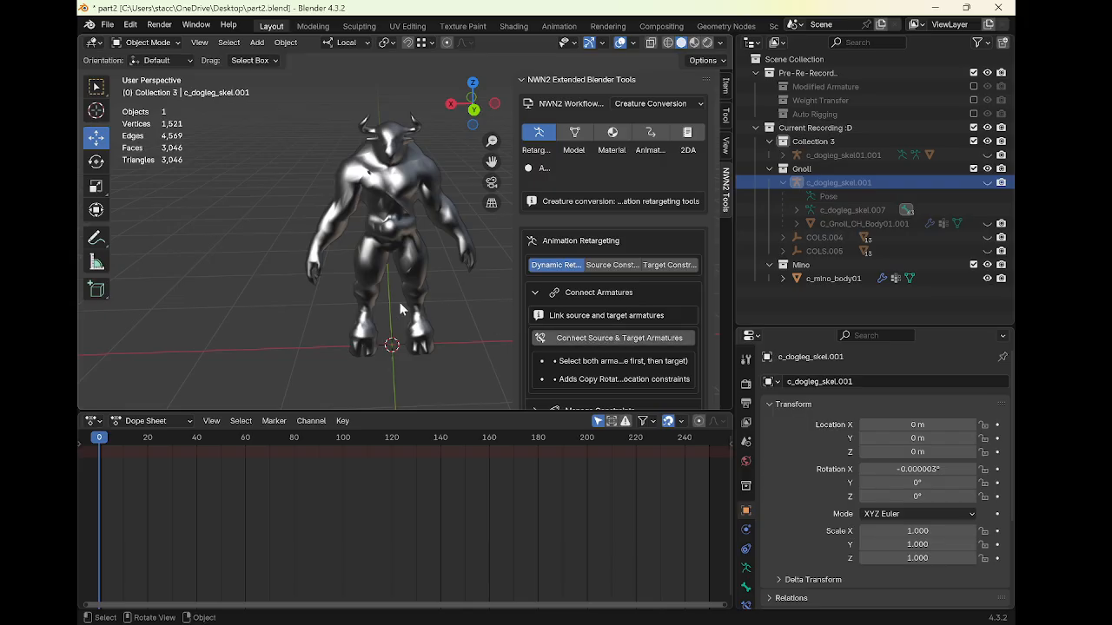
mouse_move(400, 302)
middle_down()
mouse_move(476, 306)
mouse_move(410, 291)
middle_up()
scroll(301, 255, down, 2)
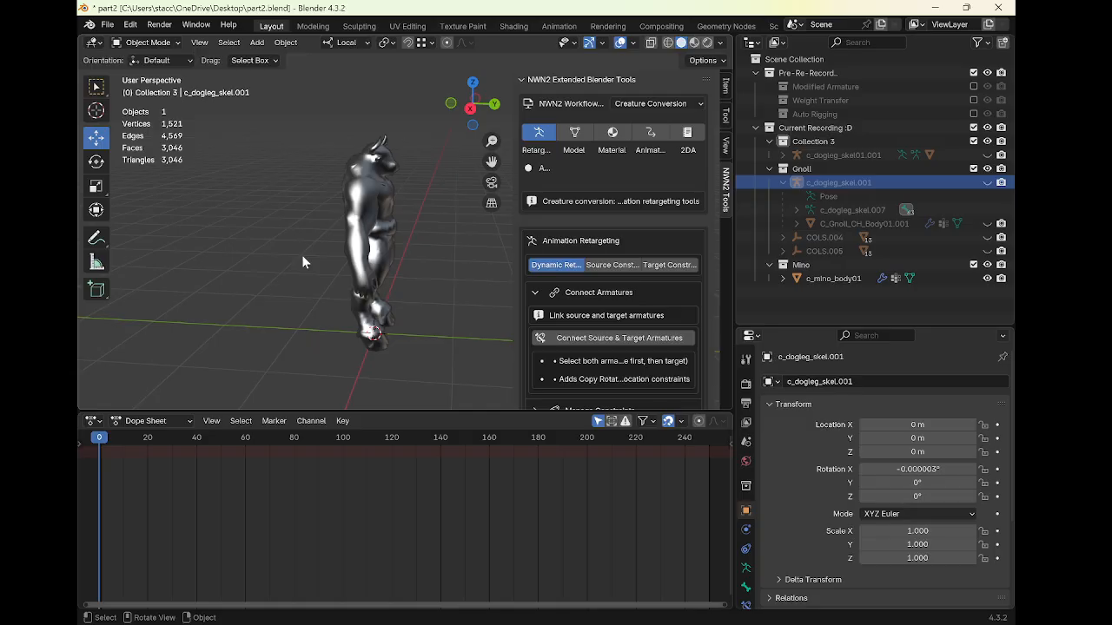
middle_drag(390, 248, 313, 253)
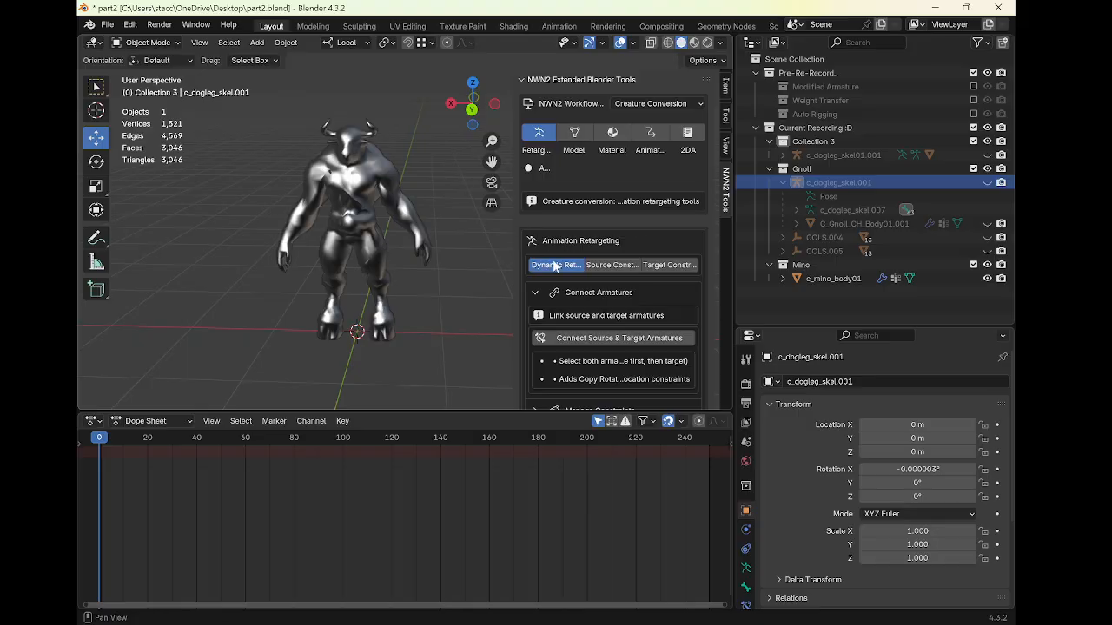
middle_drag(379, 223, 401, 202)
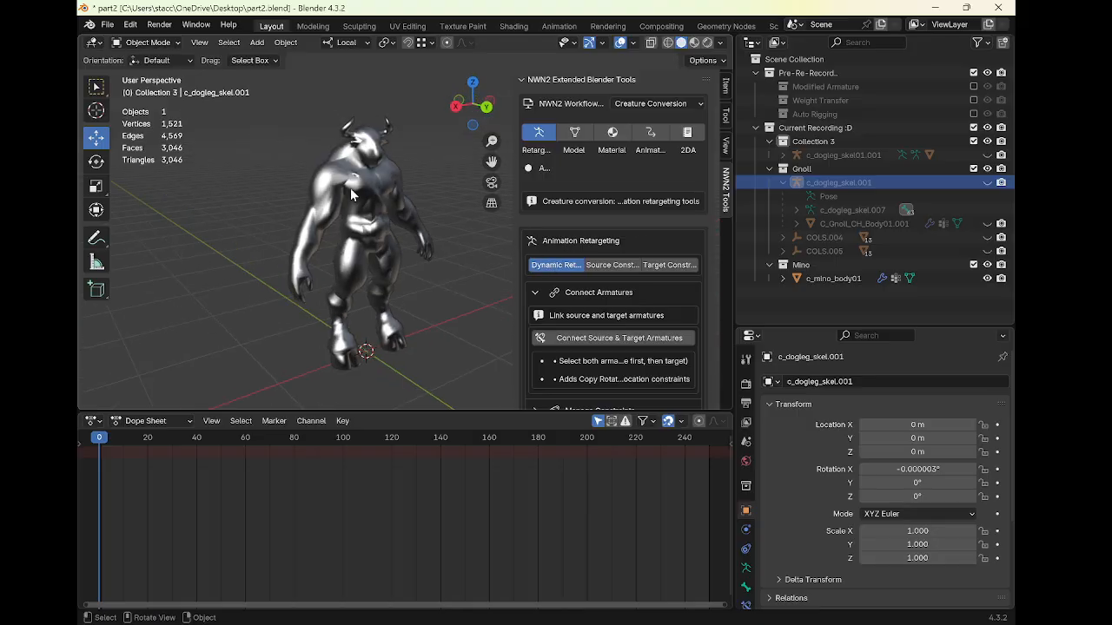
click(400, 201)
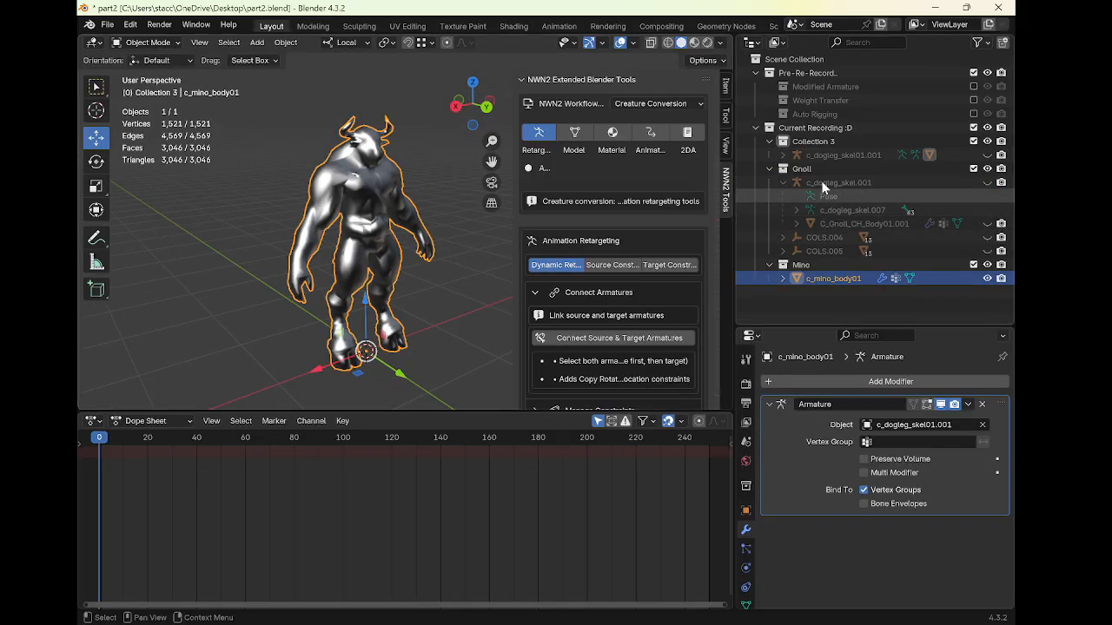
Delete the c_mino_body01 mesh from the Mino collection
click(769, 169)
click(771, 181)
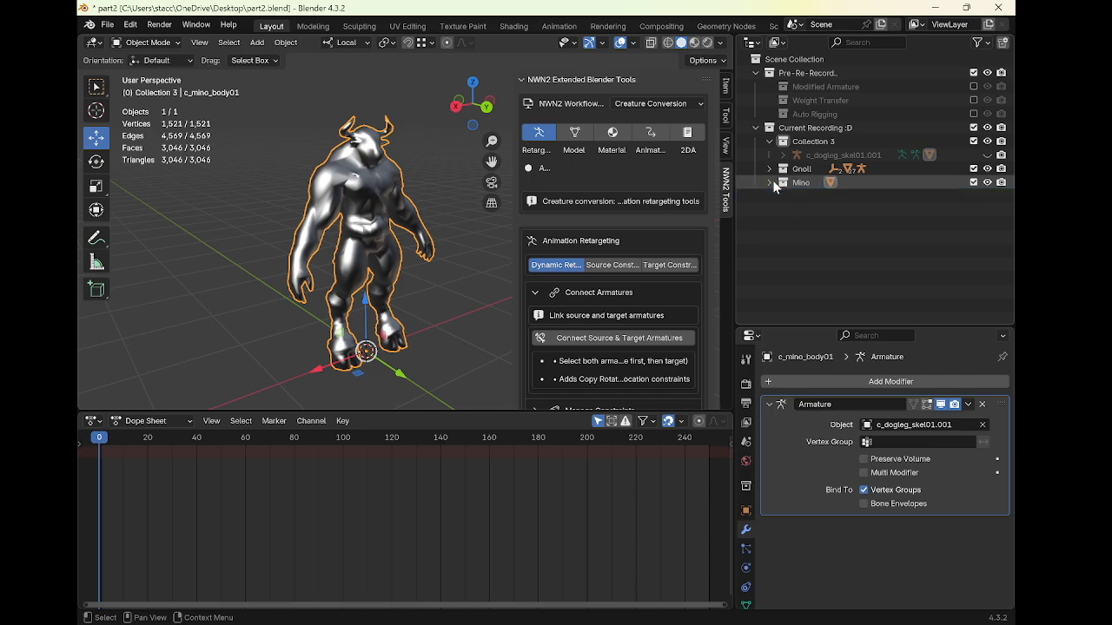
click(764, 181)
click(768, 182)
click(831, 196)
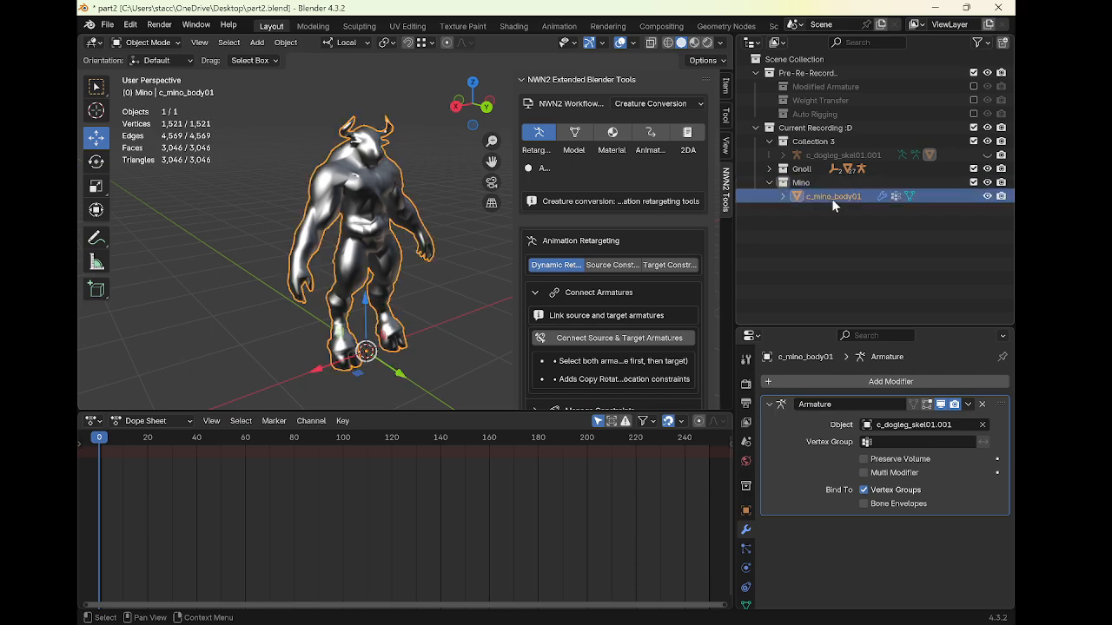
right_click(832, 196)
click(804, 245)
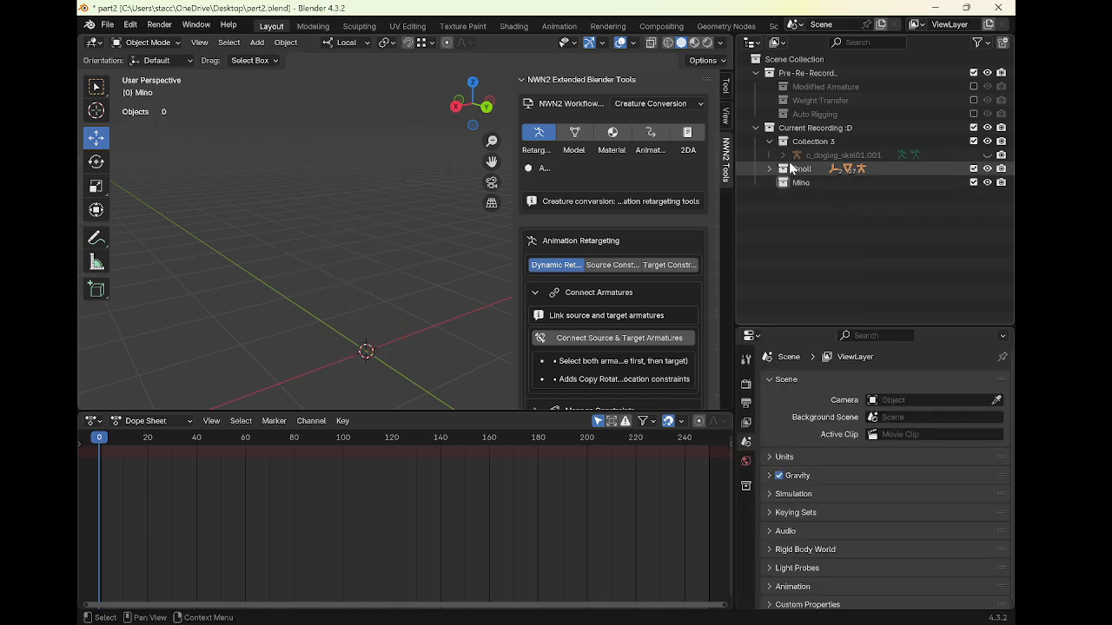
Unhide the c_dogleg_skel01.001 armature in Collection 3 and select it
click(786, 183)
click(779, 156)
click(839, 159)
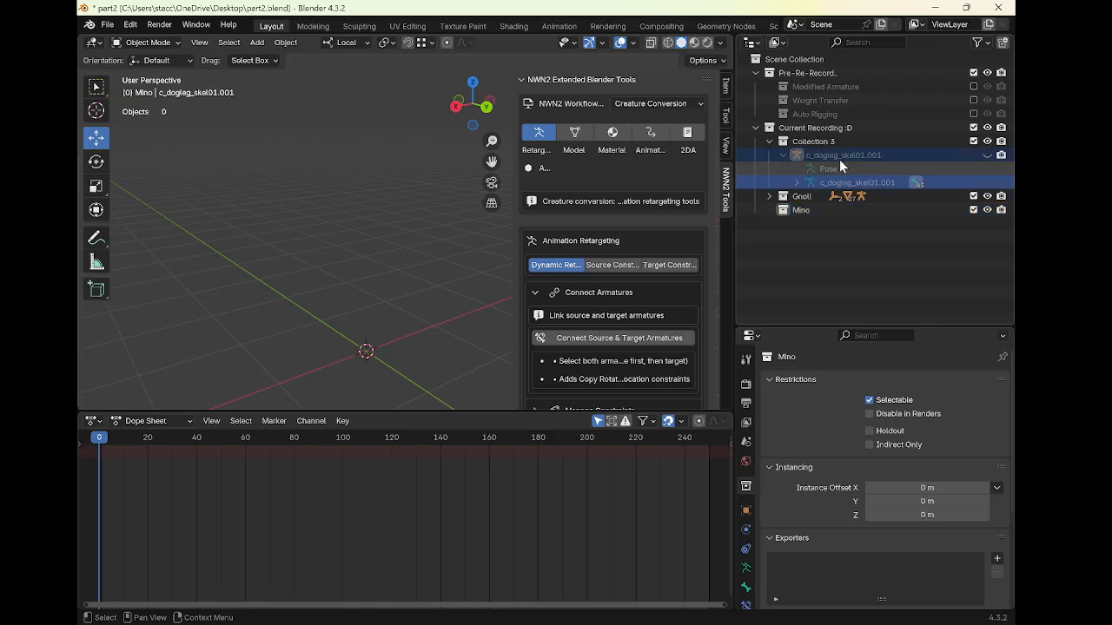
click(987, 155)
click(859, 155)
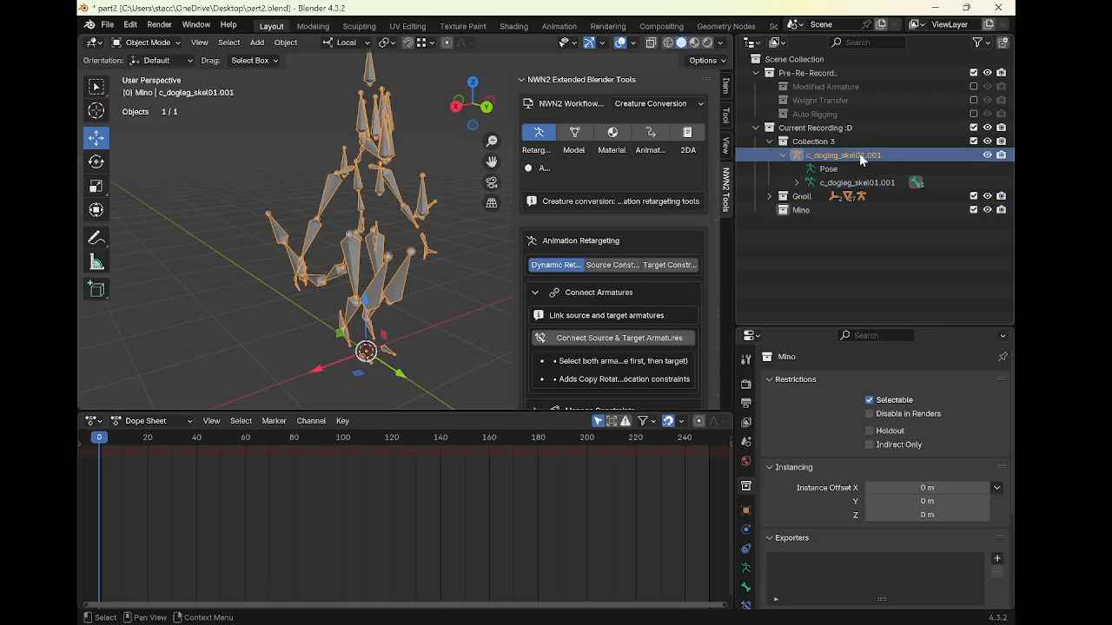
Briefly show the Modified Armature collection for comparison, then hide it and collapse Pre-Re-Record
click(974, 86)
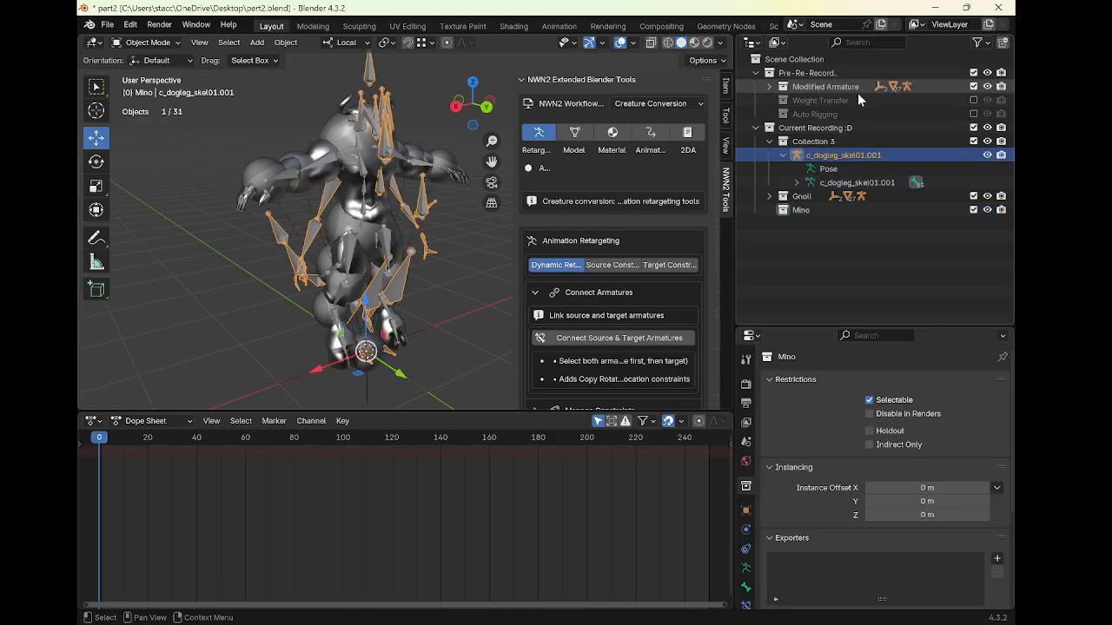
mouse_move(382, 163)
middle_down()
mouse_move(371, 158)
mouse_move(387, 157)
middle_up()
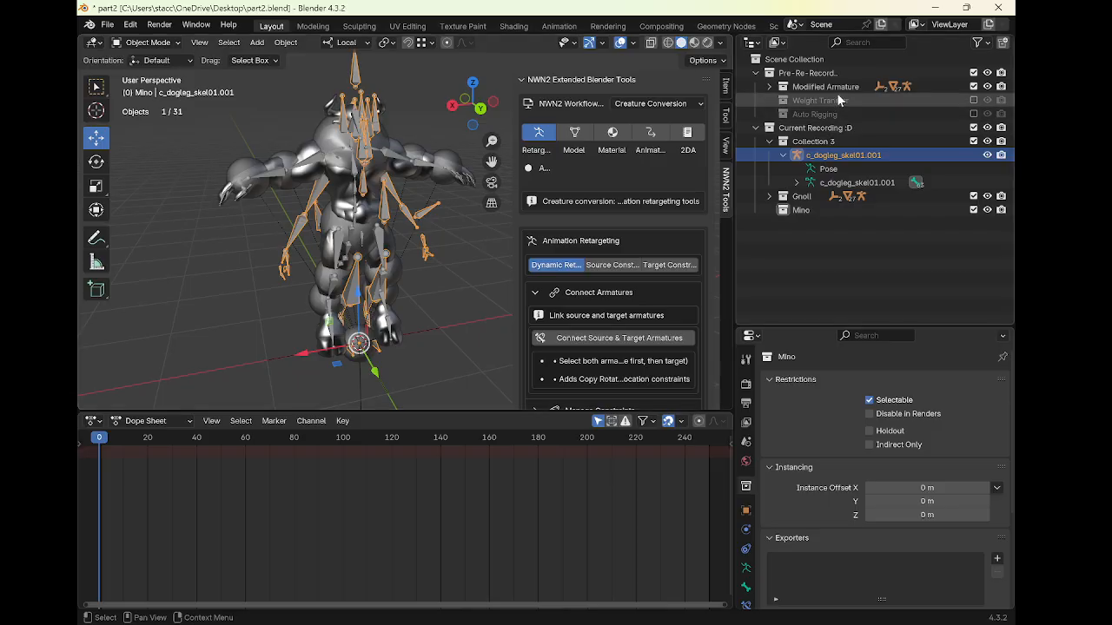
click(973, 86)
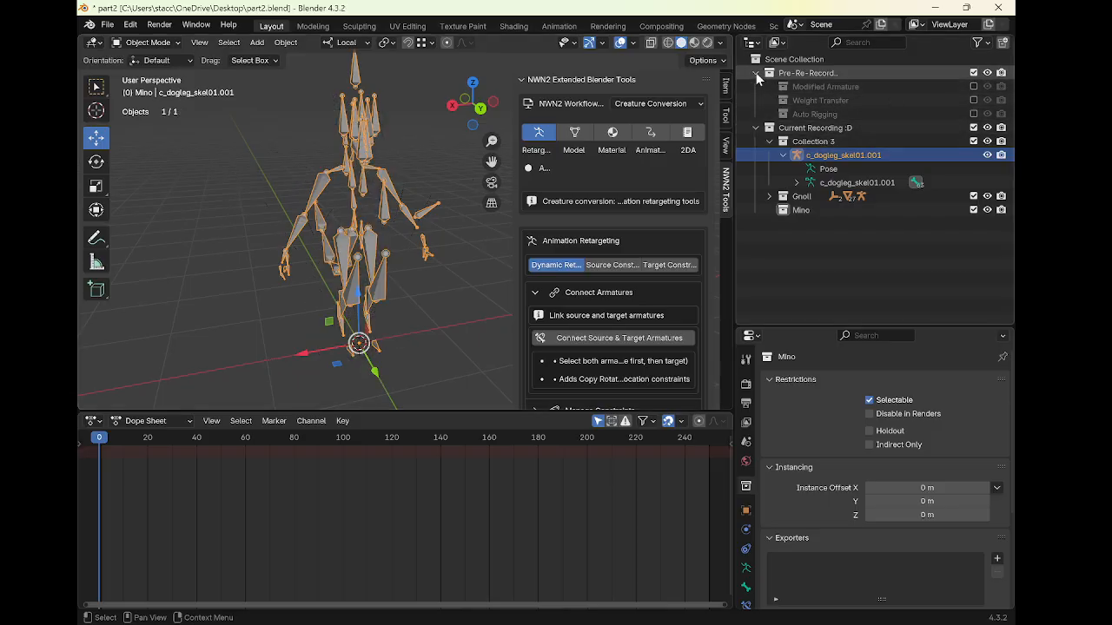
click(756, 73)
Import c_mino_body01.mdb as a Neverwinter Nights 2 model from the Desktop
click(107, 24)
mouse_move(130, 219)
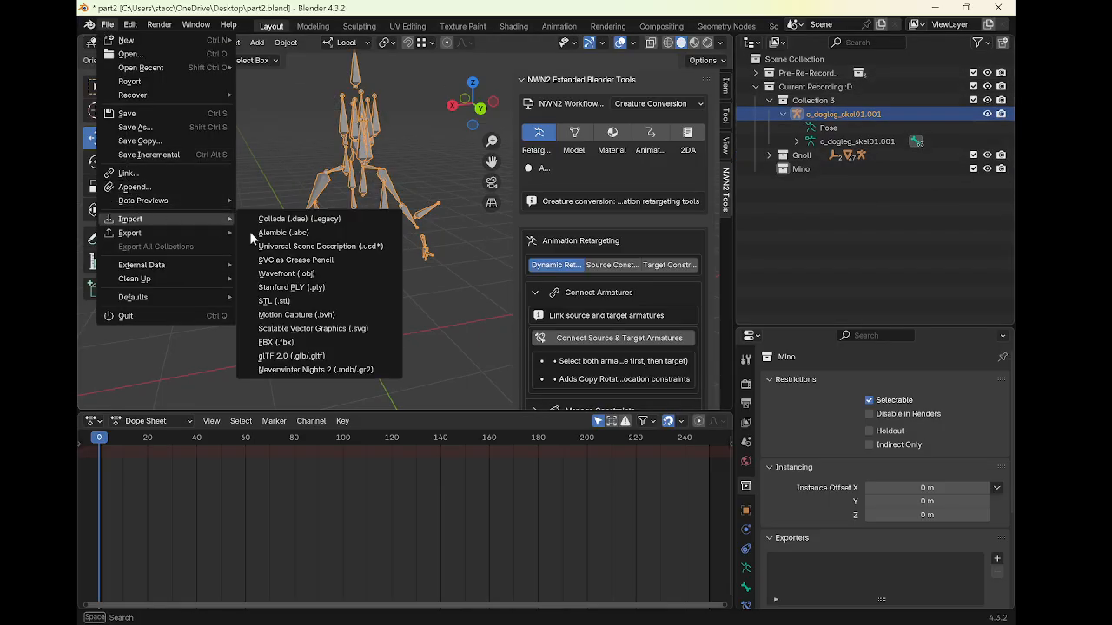
click(335, 372)
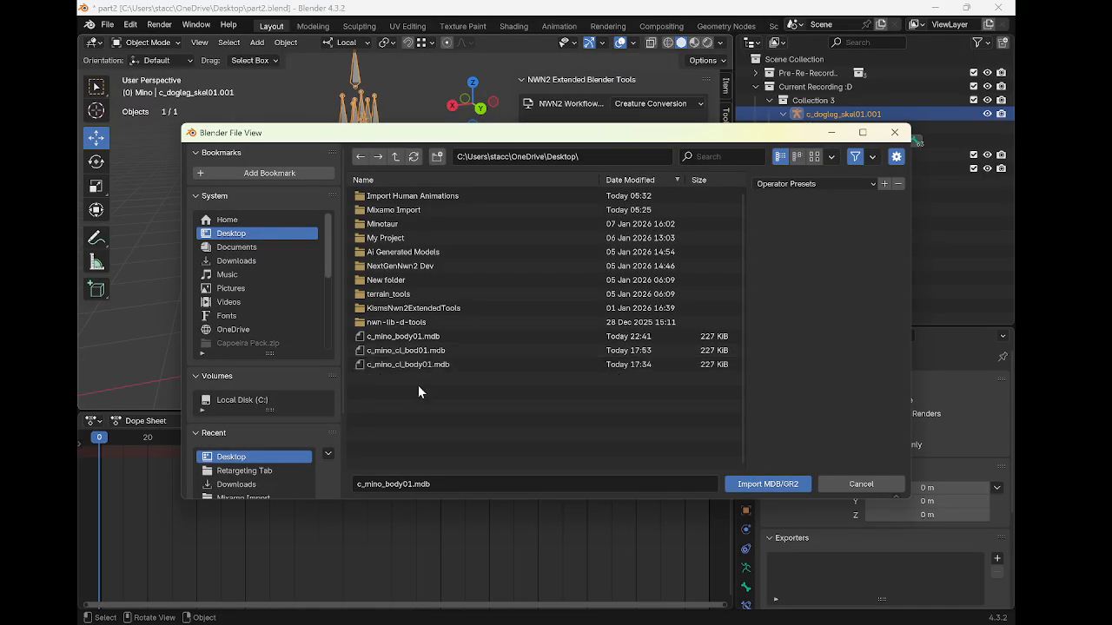
double_click(434, 337)
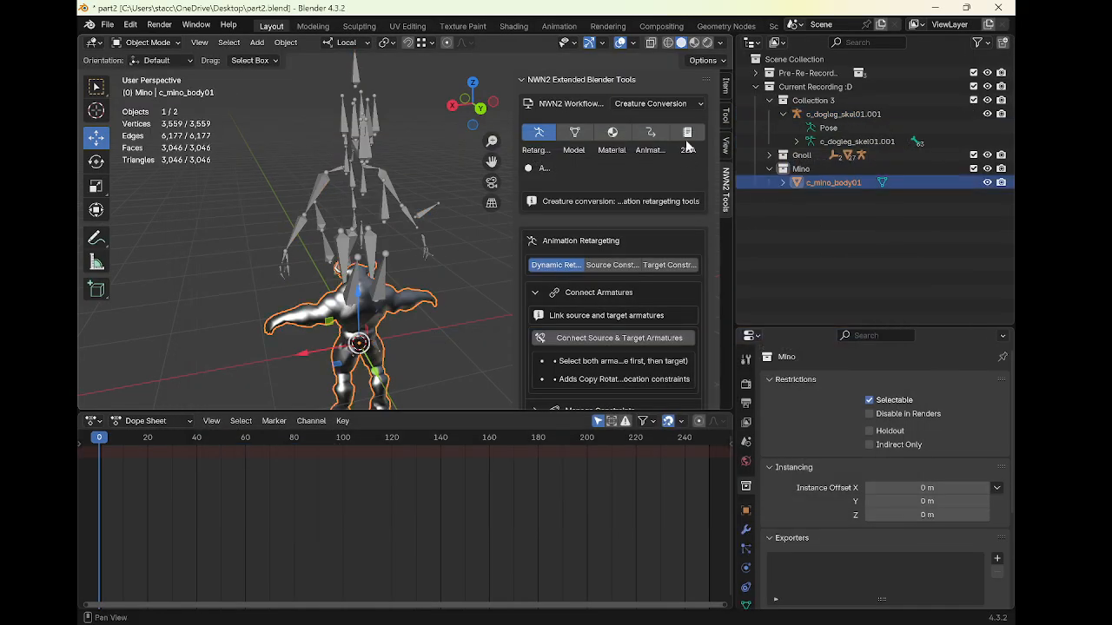
Set the imported mesh's Z rotation to 180°
click(726, 96)
click(599, 197)
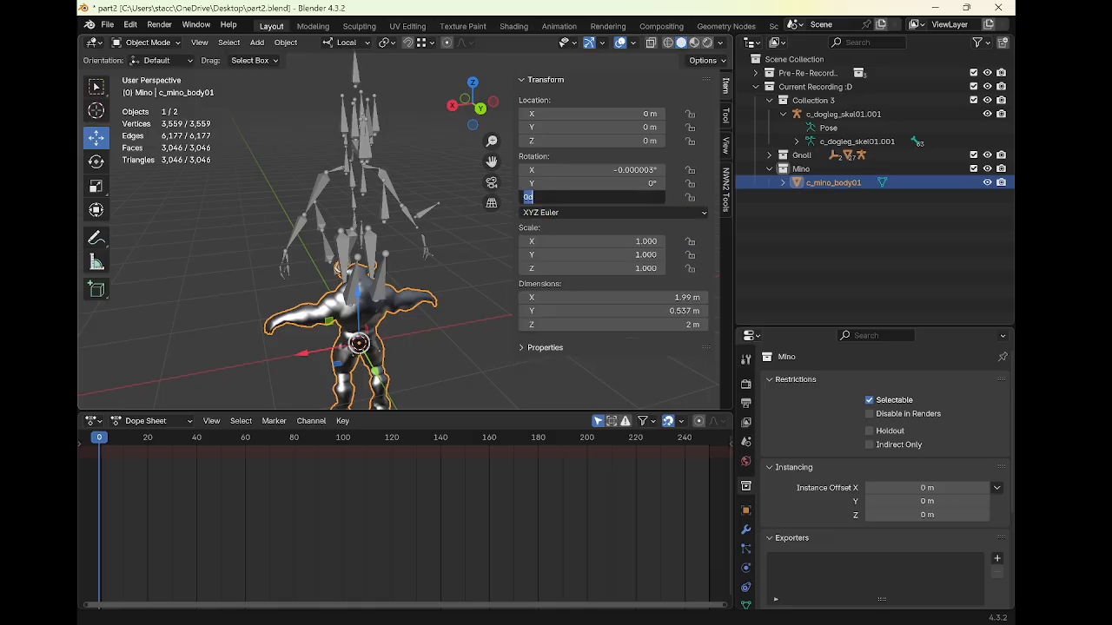
text(180)
key(Return)
Move the mesh up along Z by about 1 m
key(g)
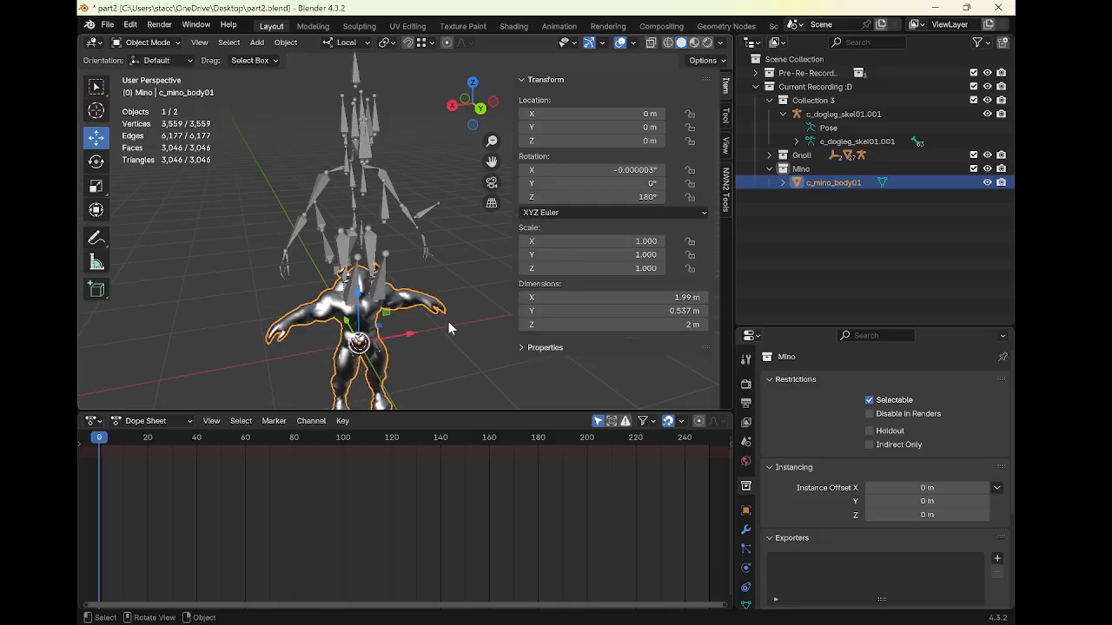
key(z)
click(434, 253)
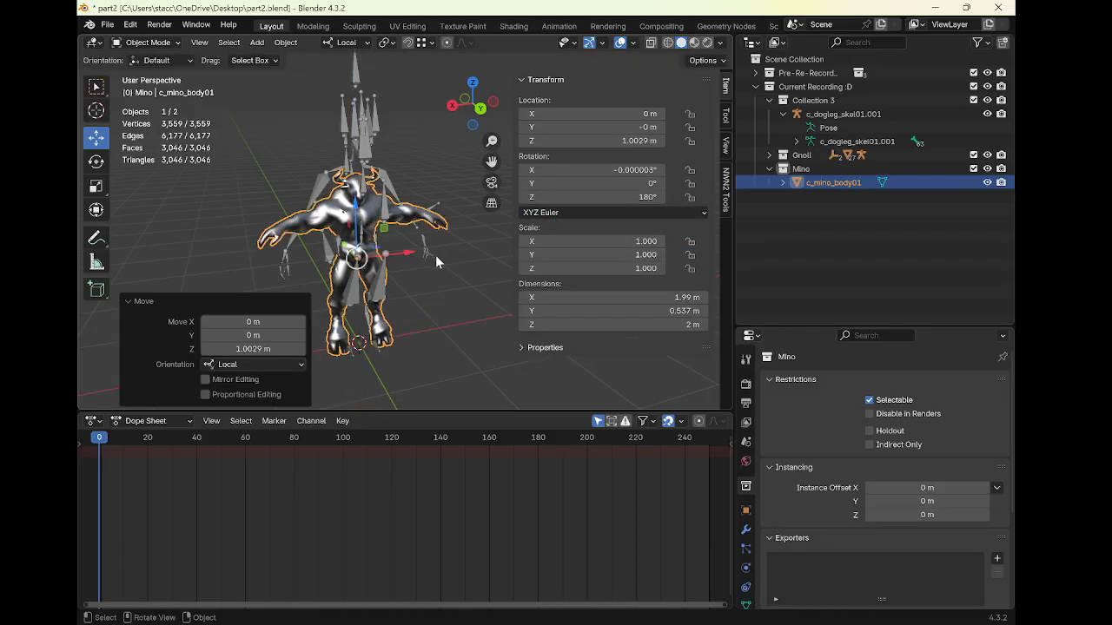
key(Tab)
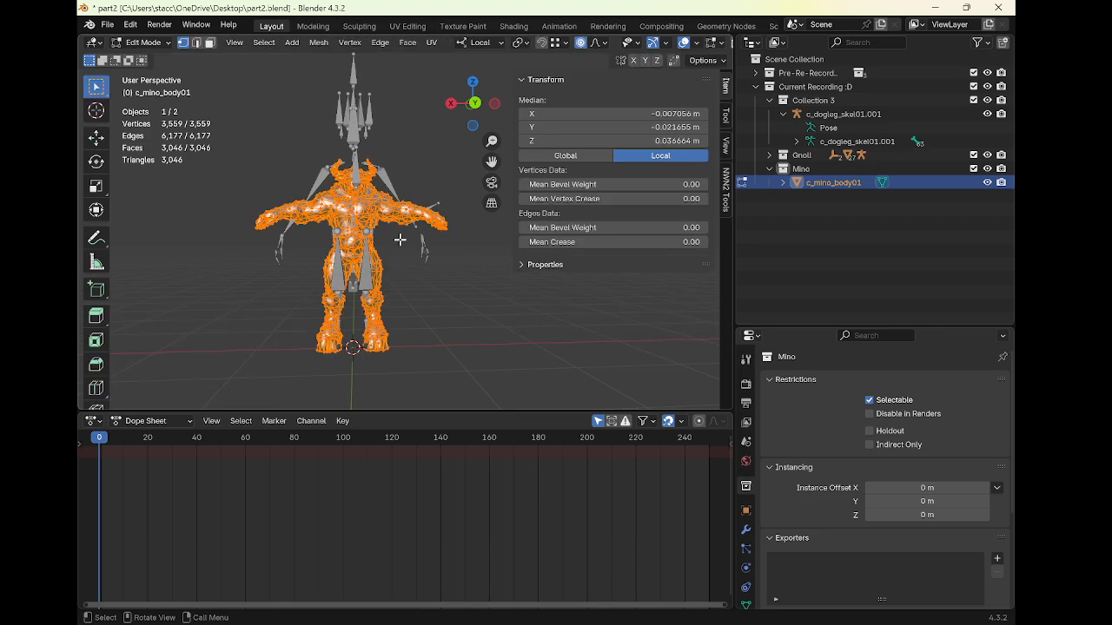
key(s)
right_click(440, 226)
key(Tab)
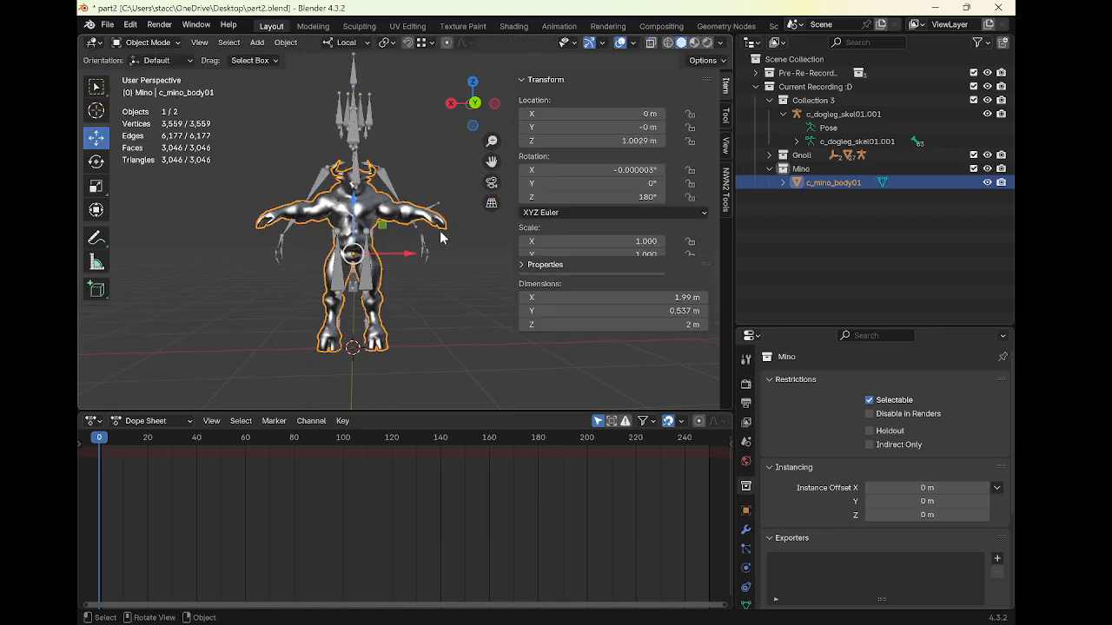
Apply all transforms to the minotaur mesh
key(ctrl+a)
click(427, 273)
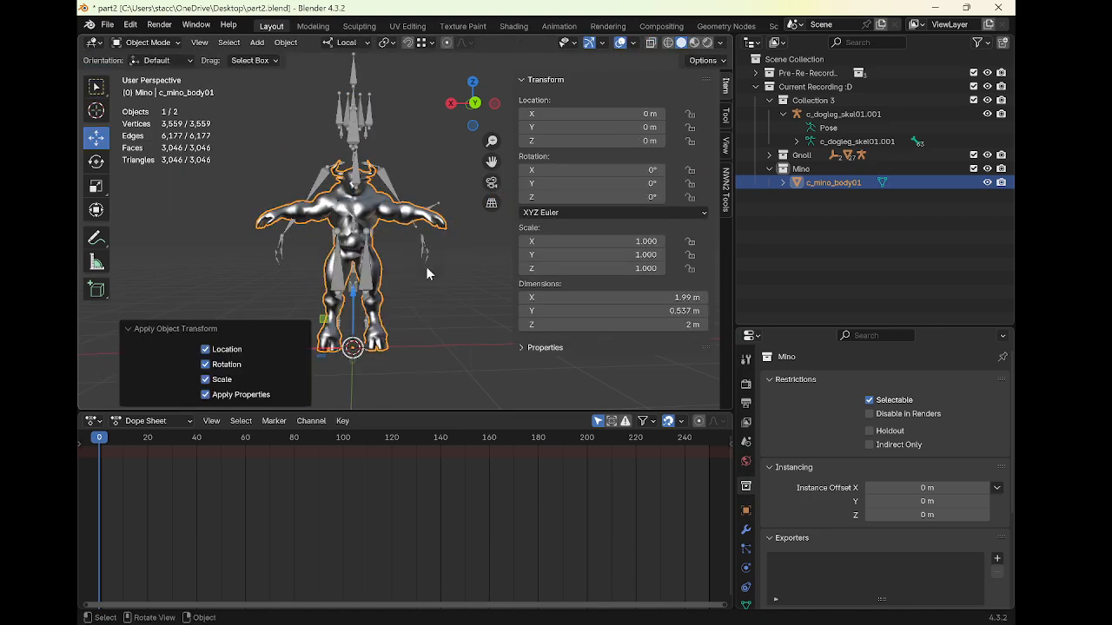
Scale the minotaur mesh up uniformly to about 1.287
key(s)
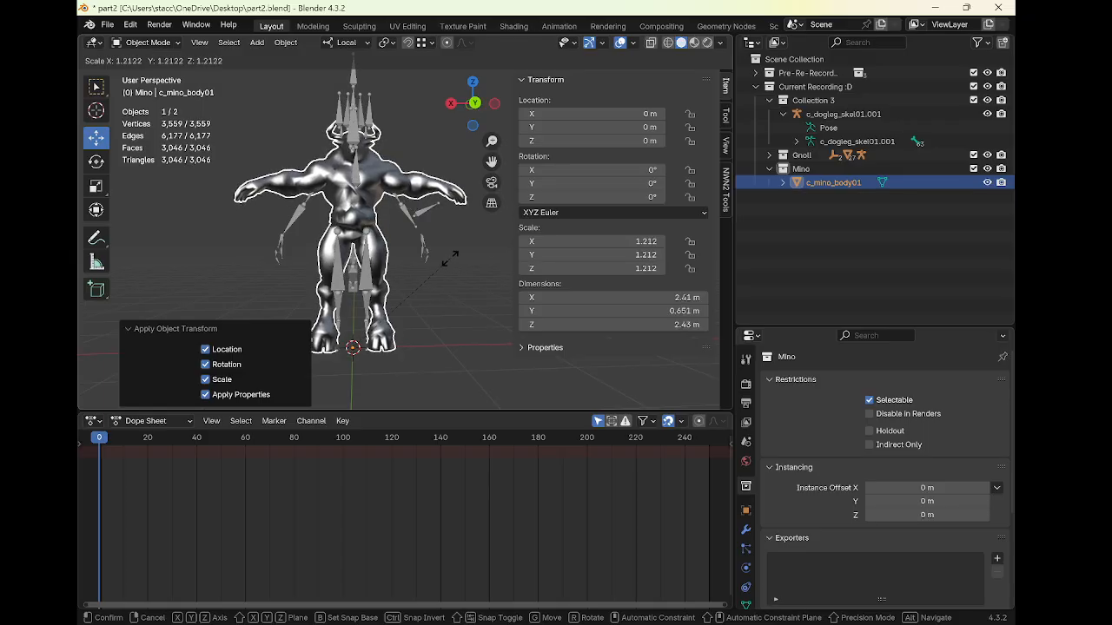
click(458, 255)
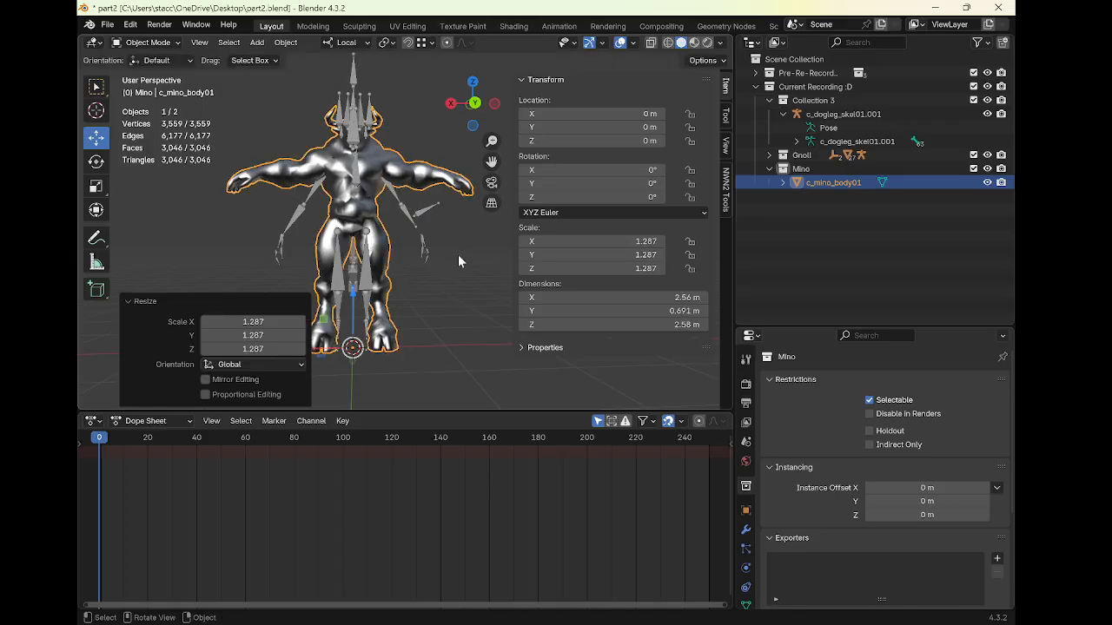
Reselect the minotaur mesh and apply all its transforms
click(400, 206)
shift+middle_drag(399, 216, 402, 244)
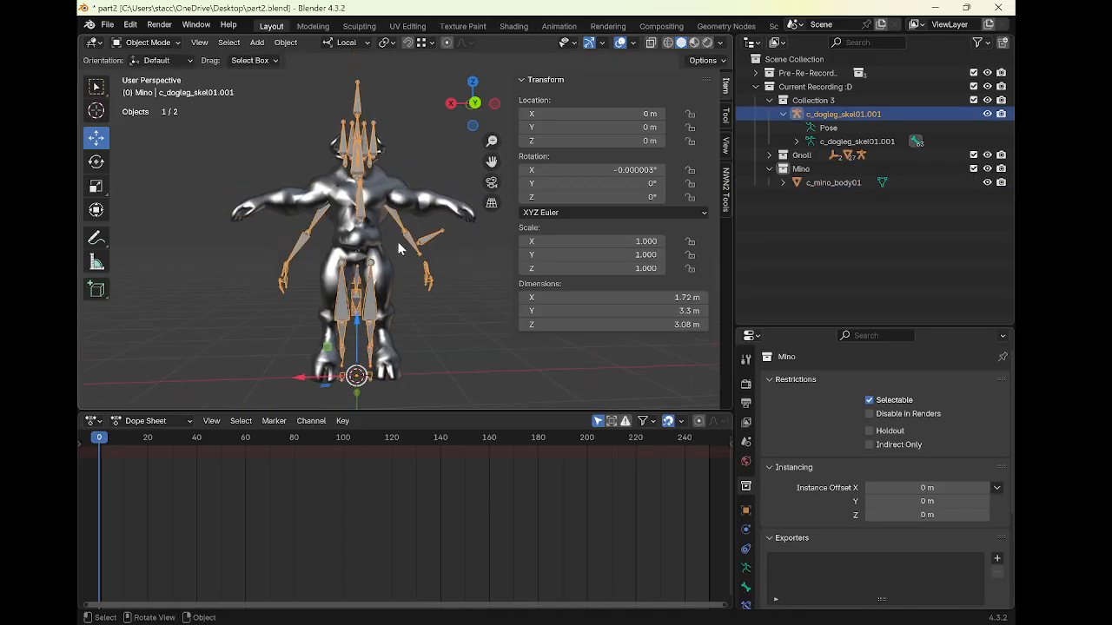
click(375, 239)
key(ctrl+a)
click(422, 242)
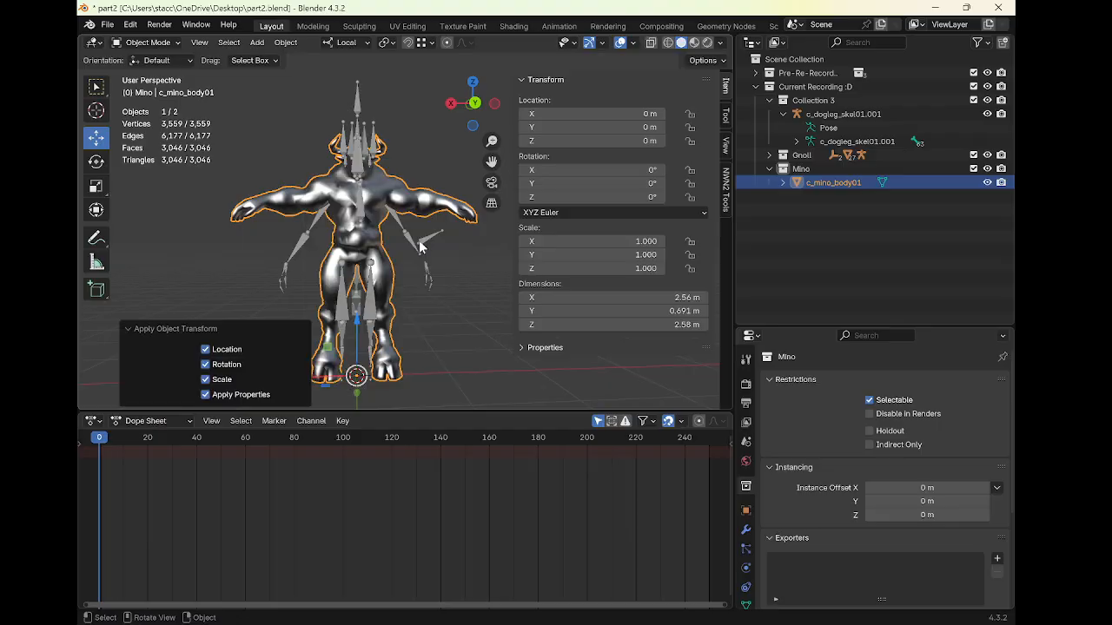
Enter Pose Mode on c_dogleg_skel01.001 and enable In Front display for its bones
click(403, 233)
key(ctrl+Tab)
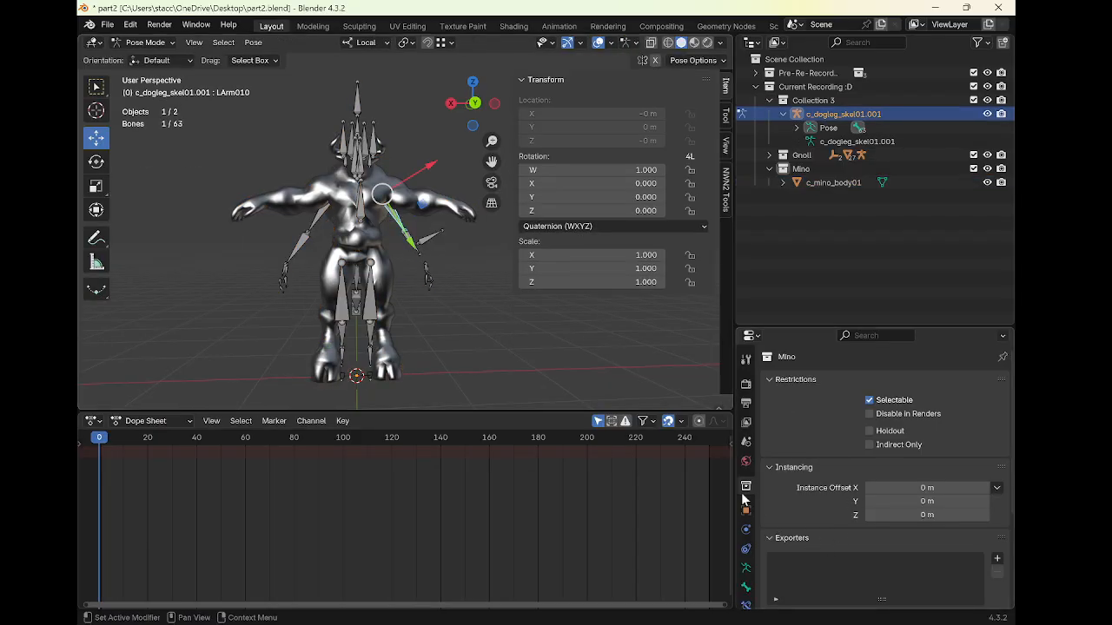
scroll(788, 478, down, 5)
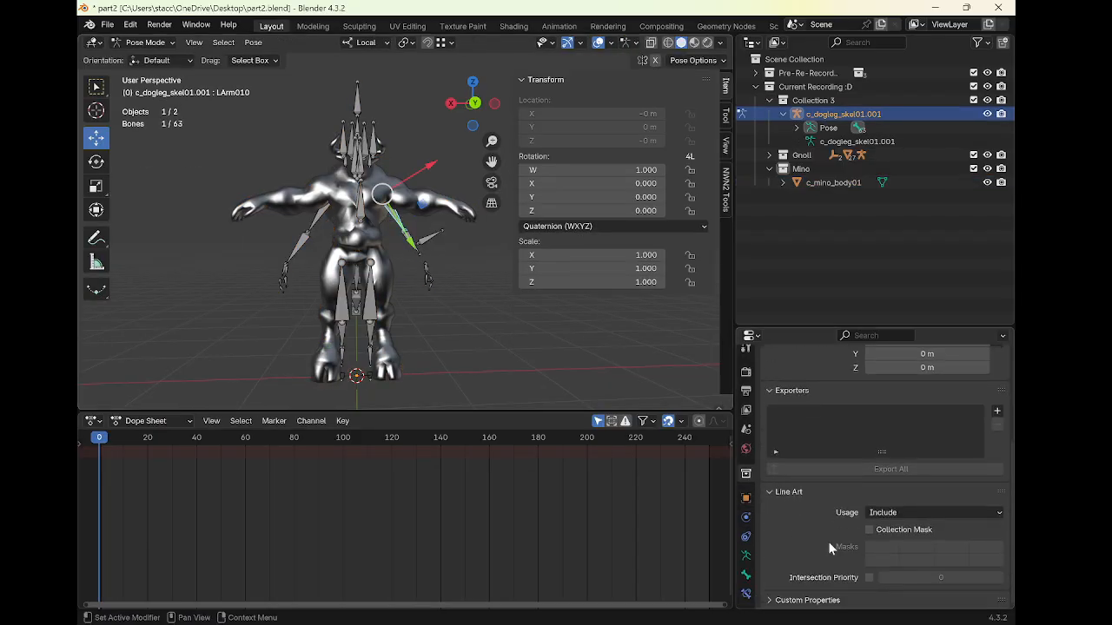
click(747, 555)
scroll(803, 526, down, 3)
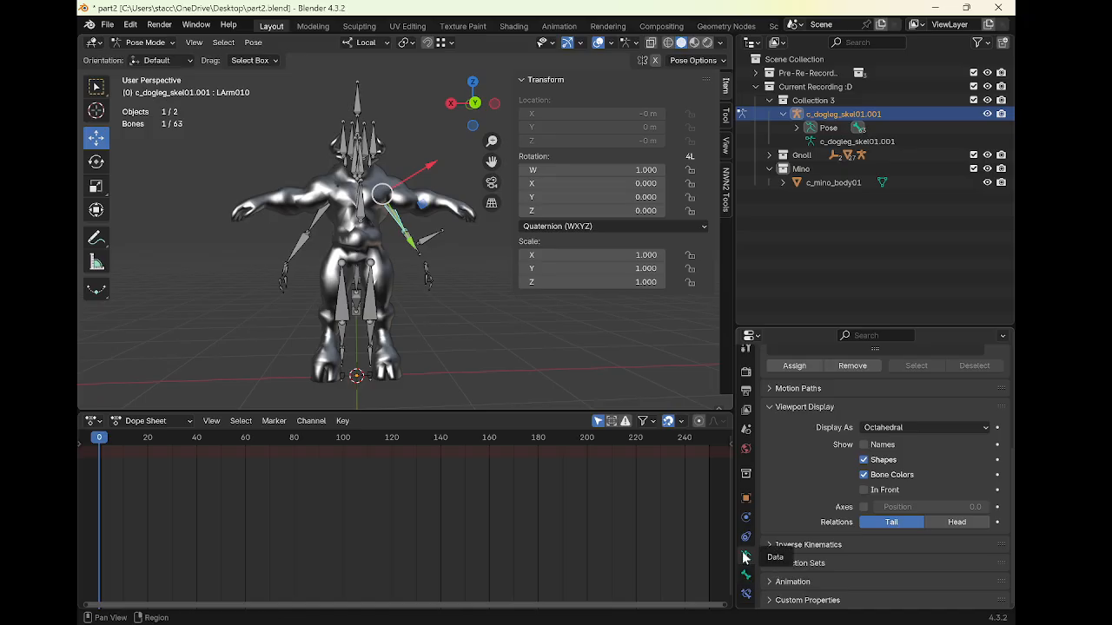
scroll(800, 521, up, 1)
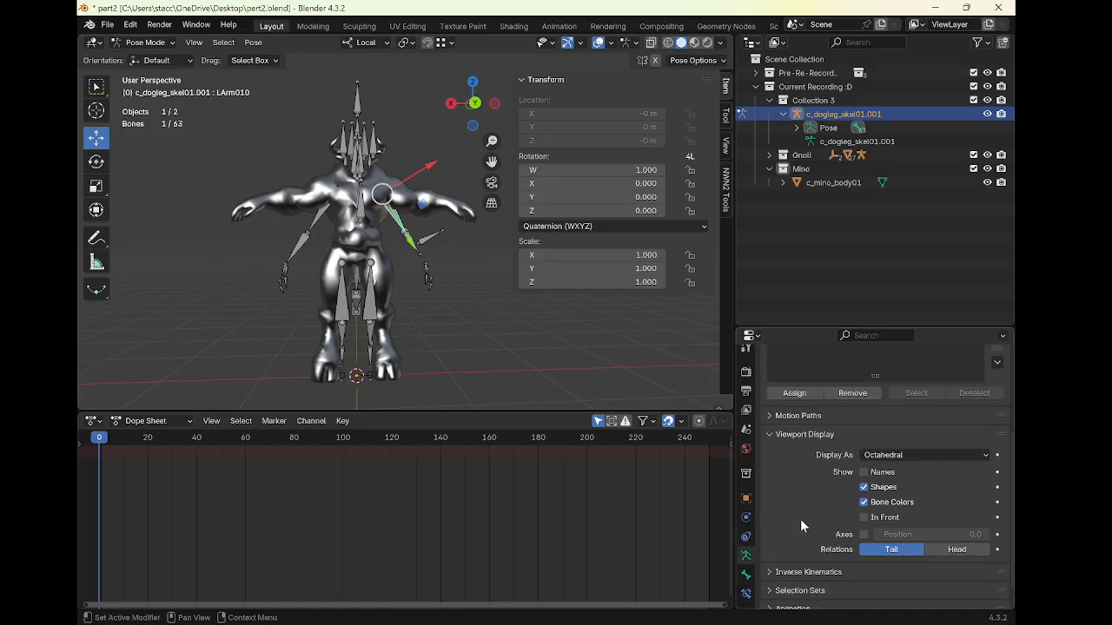
click(864, 518)
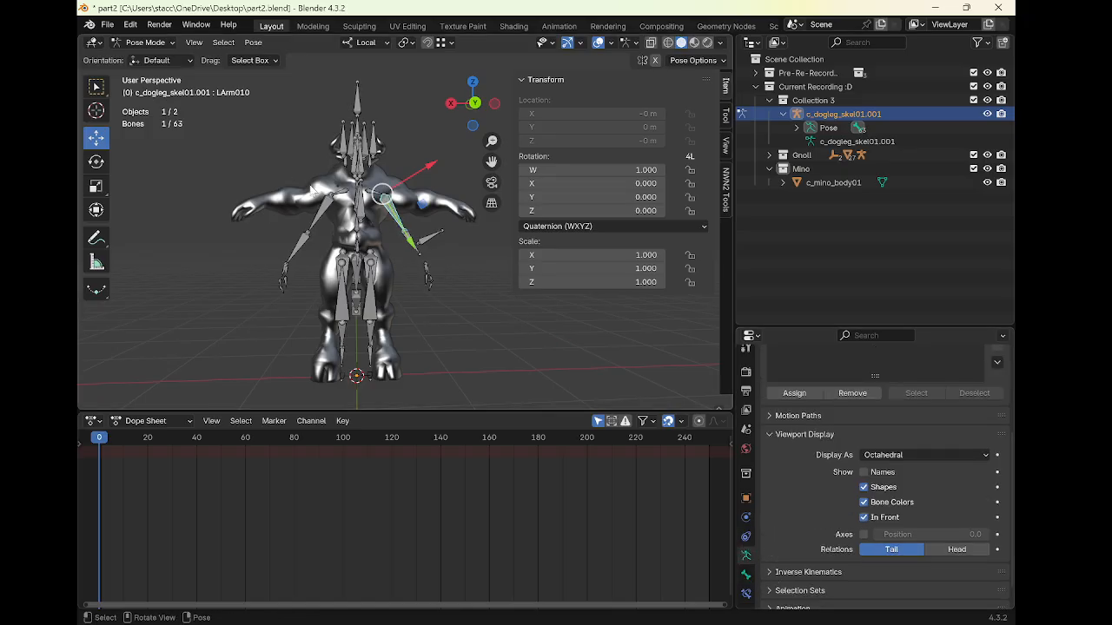
Rotate the LArm010 bone about -49° to test arm deformation
middle_drag(311, 190, 283, 209)
click(95, 162)
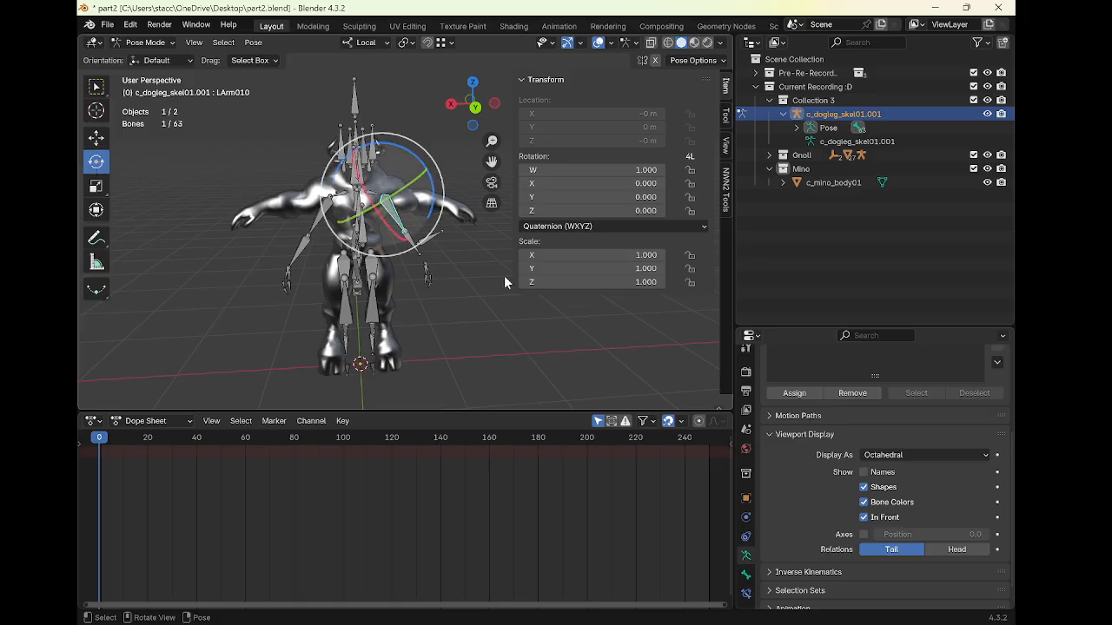
drag(434, 215, 441, 152)
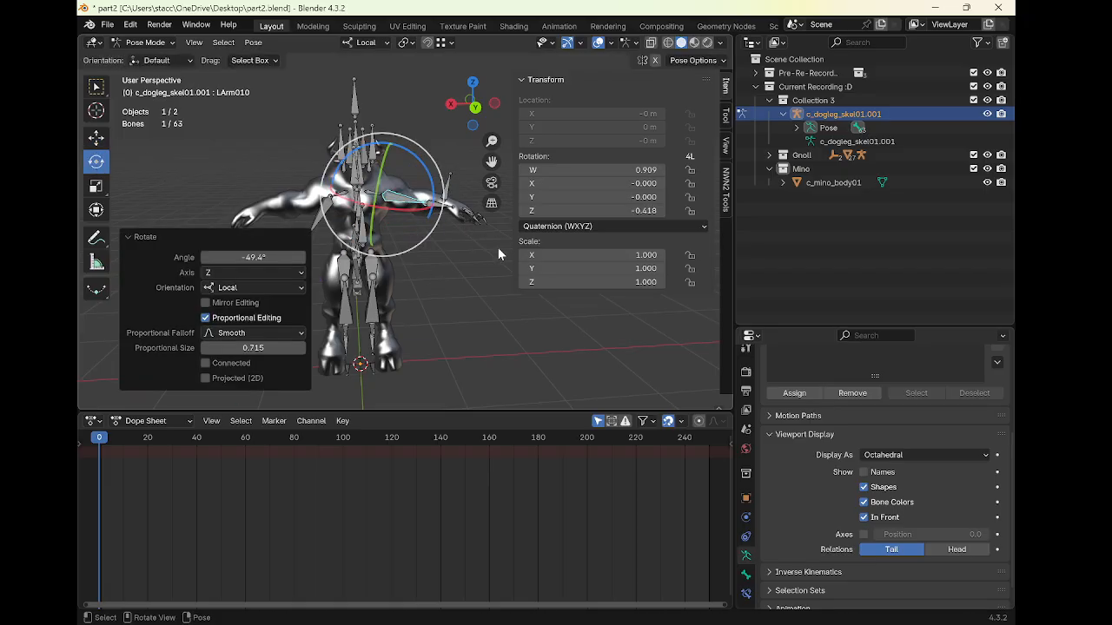
Select the RArm110 bone and rotate it about its local Z axis by about 47°
click(315, 217)
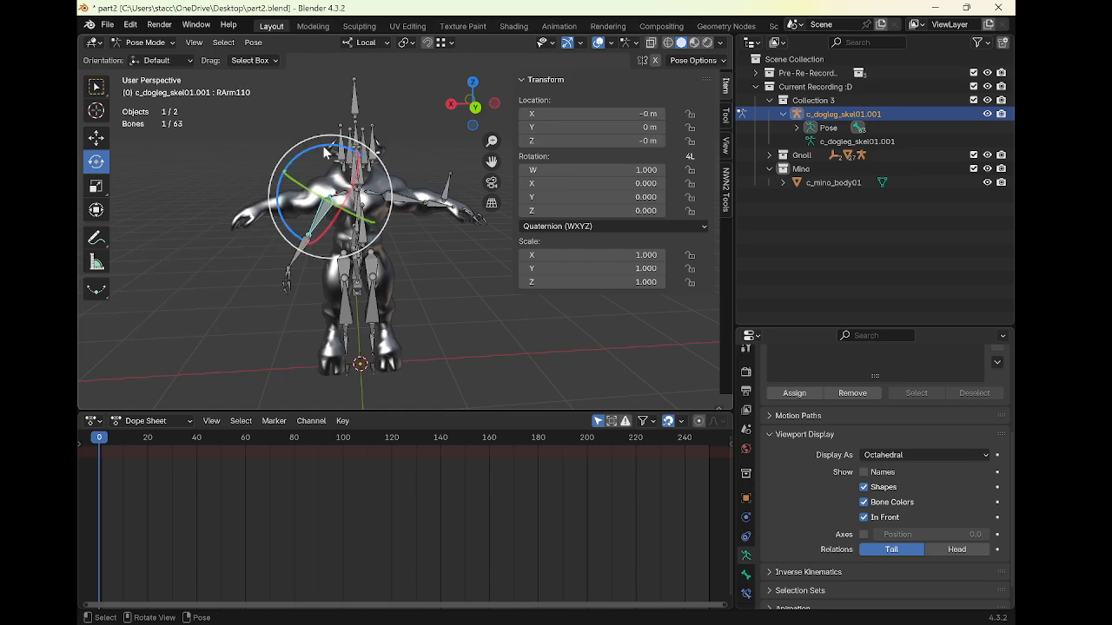
key(r)
key(z)
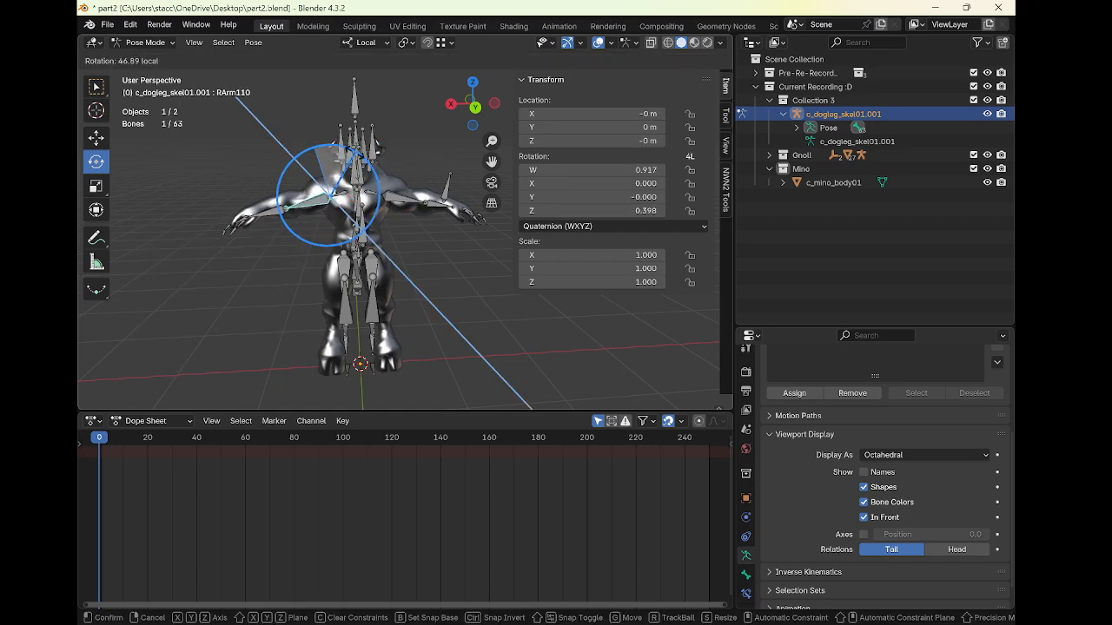
click(356, 161)
Inspect the armature's waist, shield and camera bones, switching the armature into Edit Mode
click(449, 191)
scroll(449, 191, up, 1)
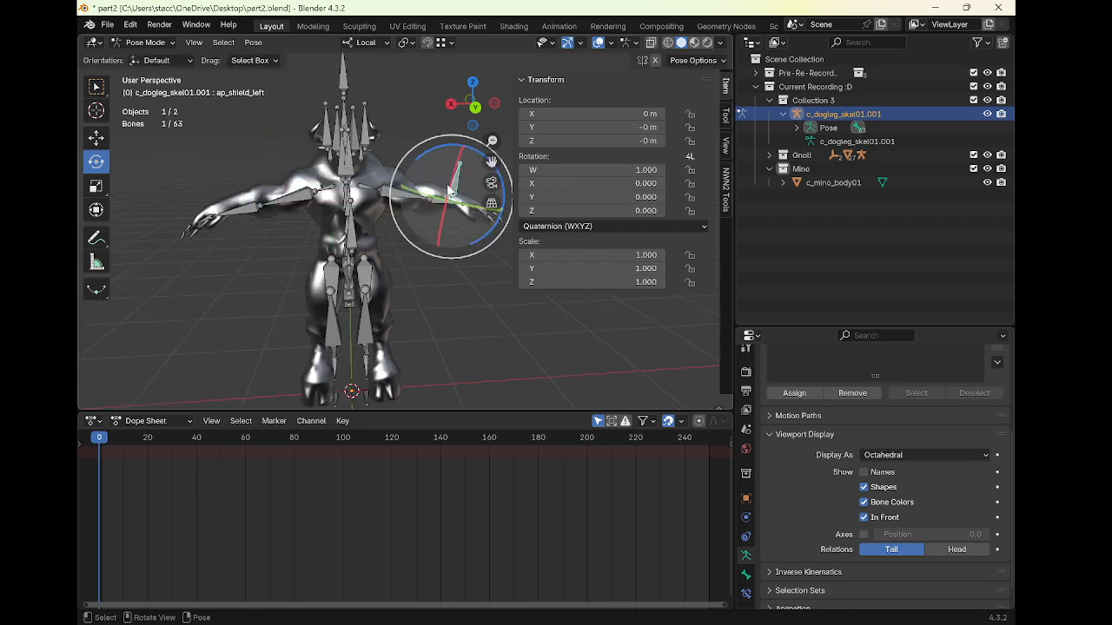
middle_drag(432, 189, 401, 315)
click(420, 254)
click(436, 280)
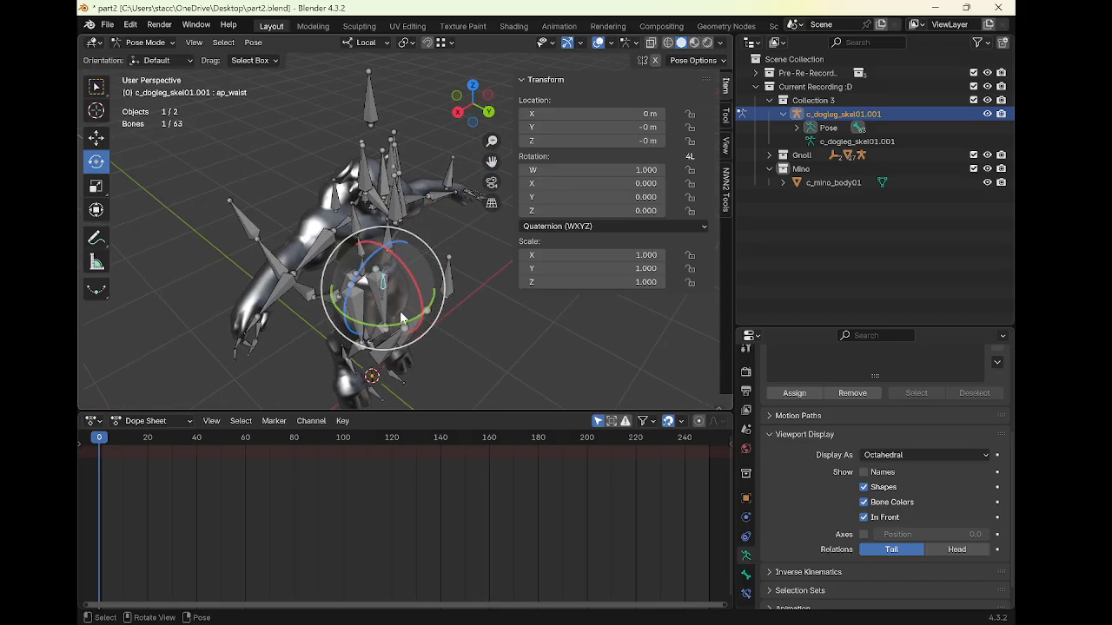
key(Tab)
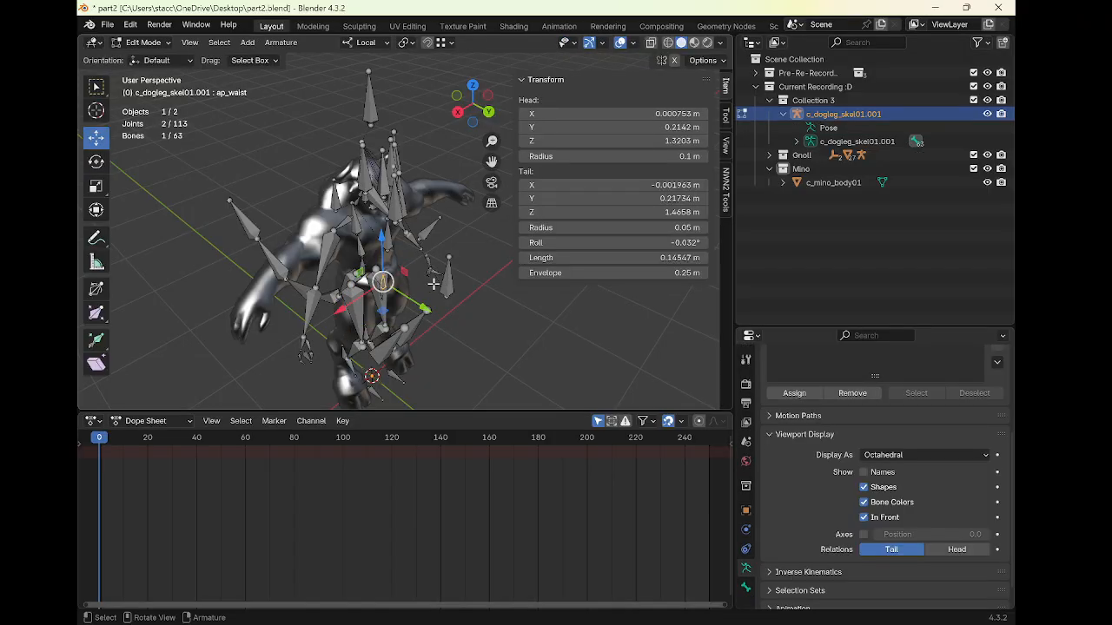
click(444, 281)
middle_drag(383, 265, 426, 260)
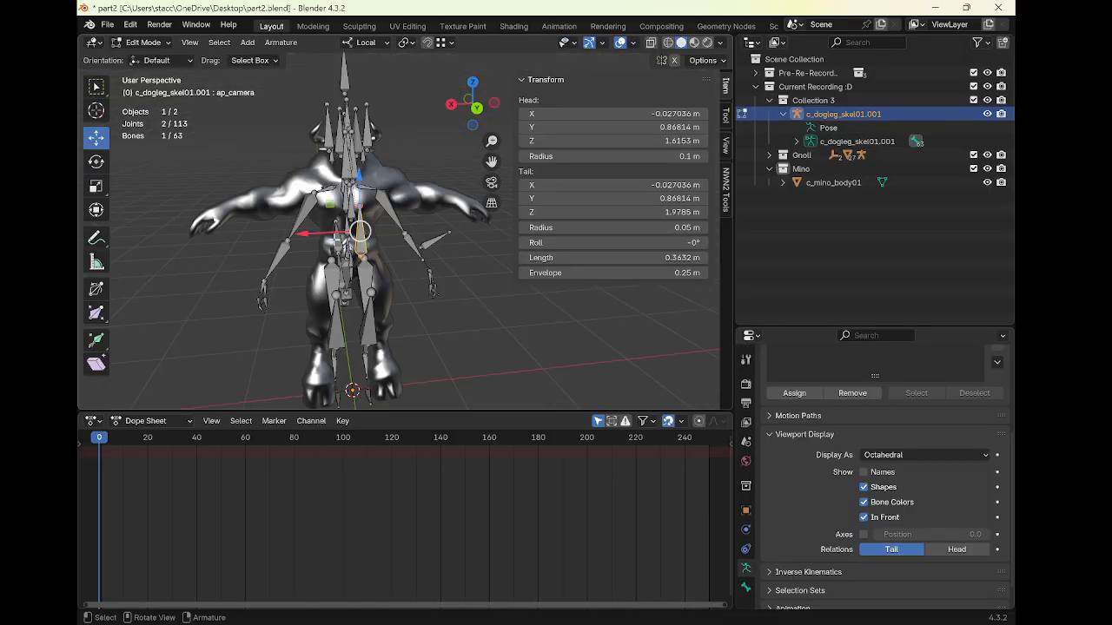
click(369, 275)
key(r)
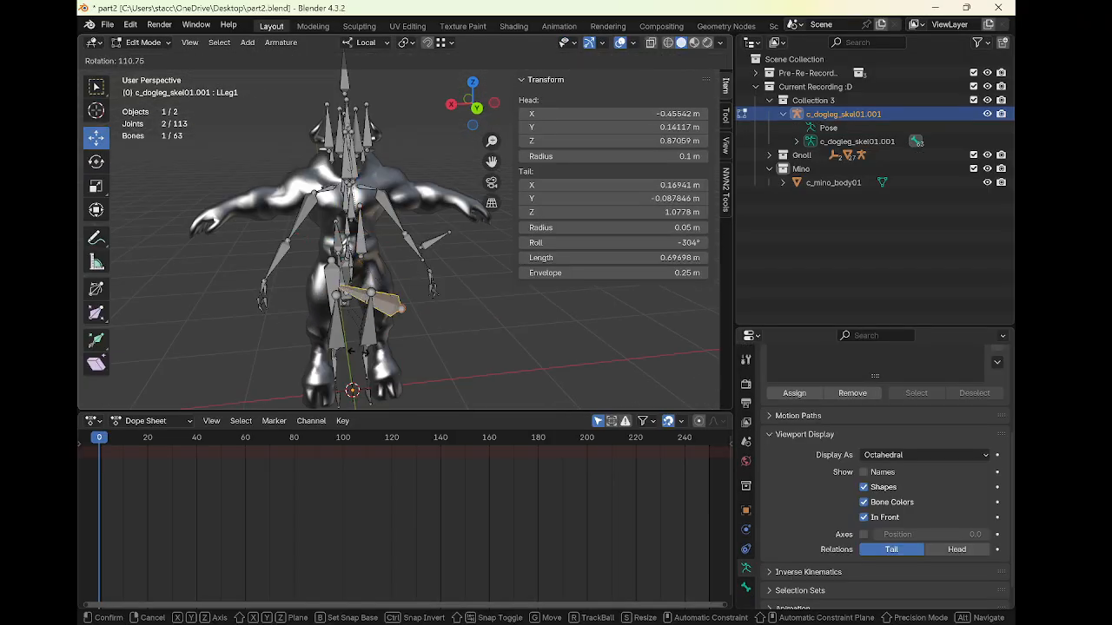
key(Escape)
Return to Pose Mode and rotate the RArm110 bone slightly further about its axis
key(ctrl+Tab)
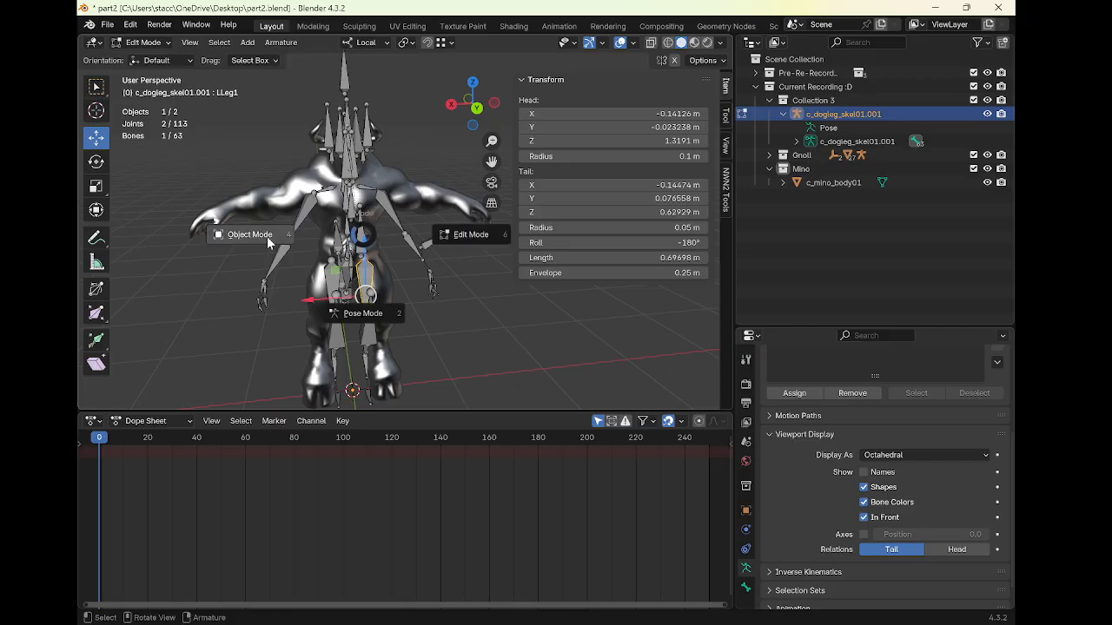
click(362, 313)
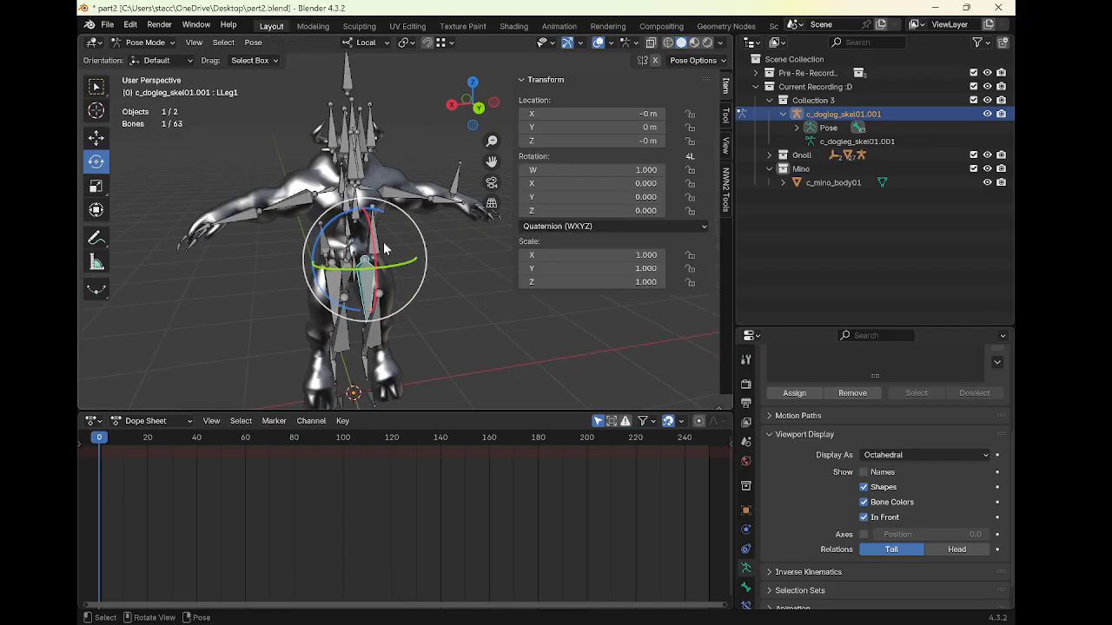
click(393, 201)
click(291, 198)
middle_drag(291, 198, 360, 200)
scroll(361, 201, down, 1)
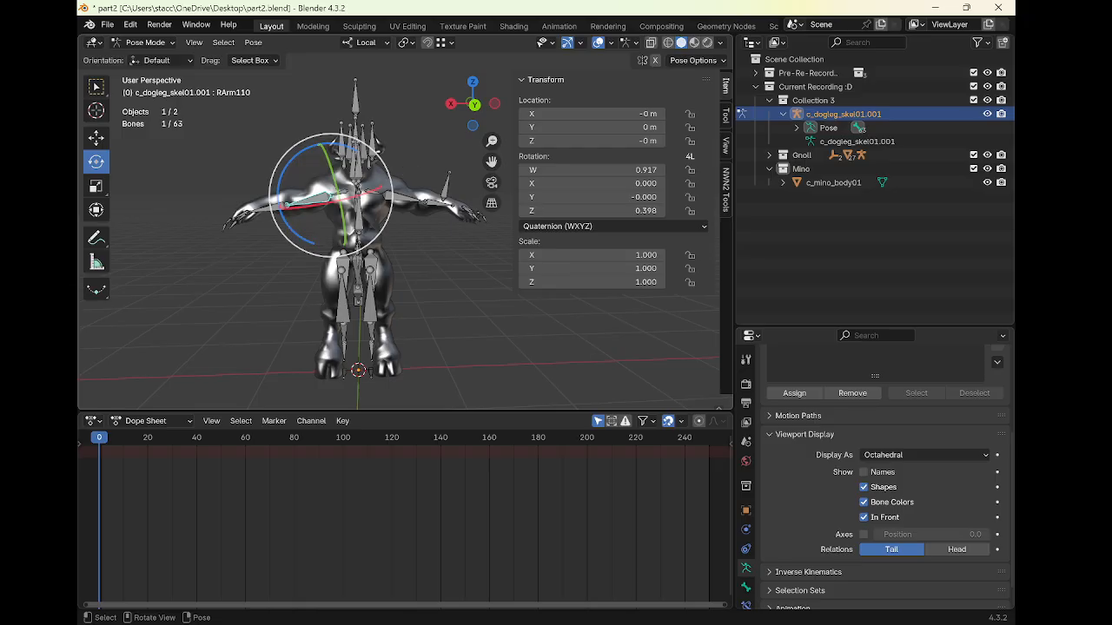
key(r)
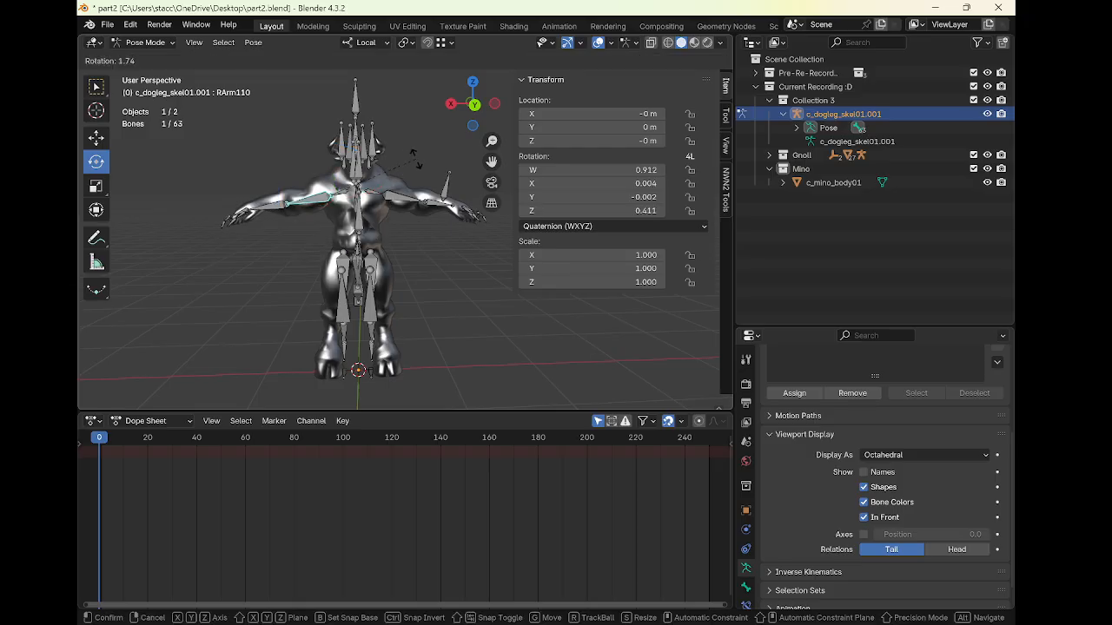
click(416, 159)
key(r)
click(416, 161)
Switch to Object Mode and apply all transforms to the c_dogleg_skel01.001 armature
middle_drag(397, 214, 356, 223)
scroll(406, 215, up, 3)
key(ctrl+Tab)
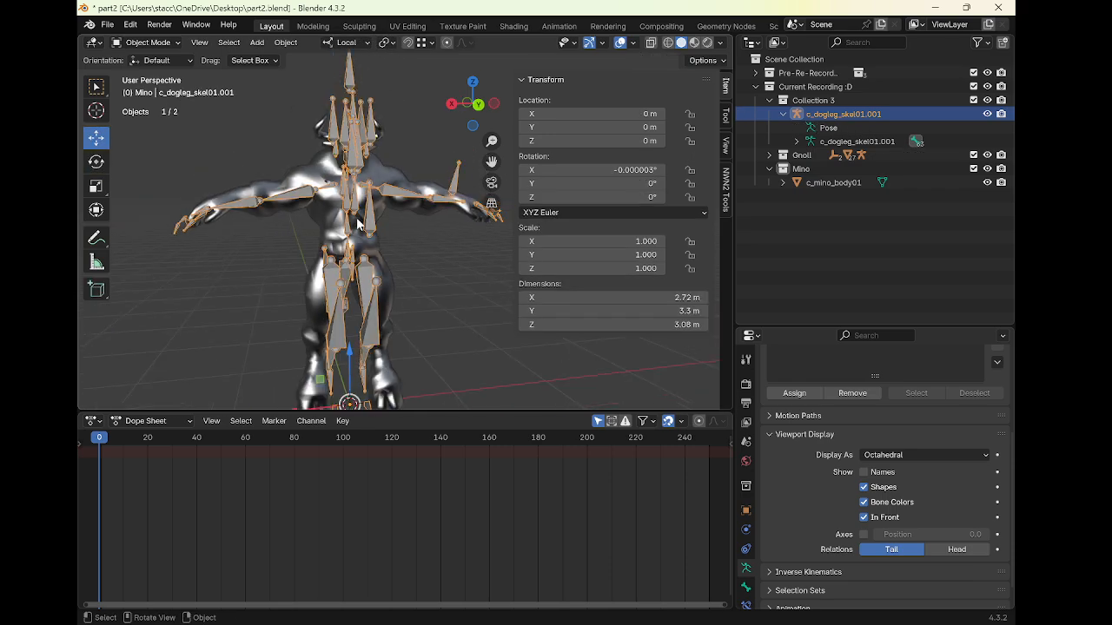
key(ctrl+a)
click(355, 218)
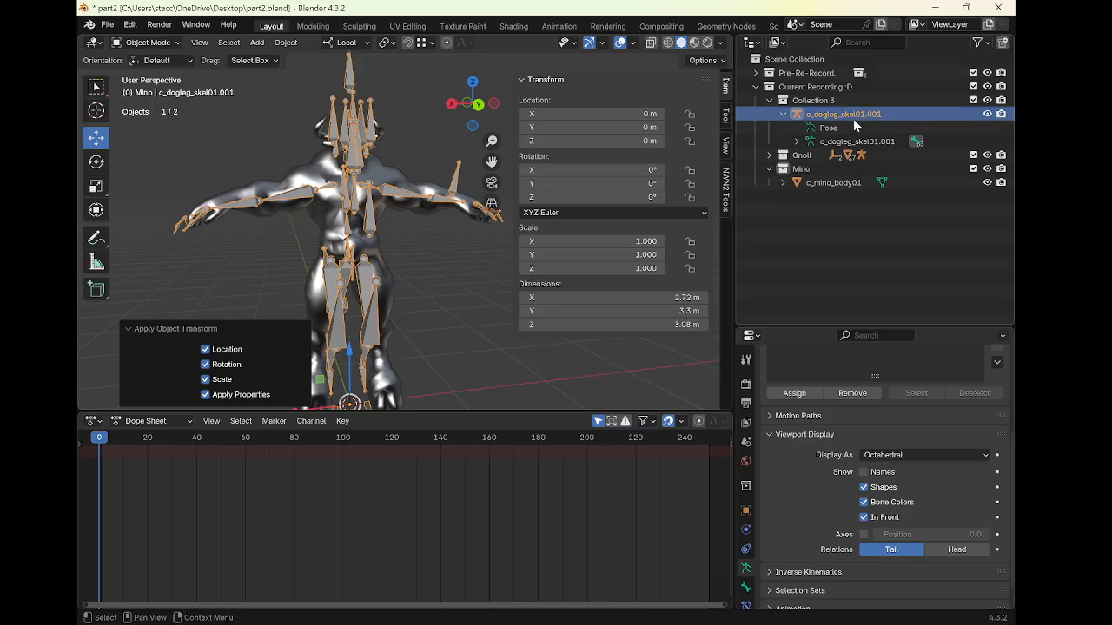
Enter Pose Mode on the armature, select all bones, and apply the current pose as the rest pose
click(284, 185)
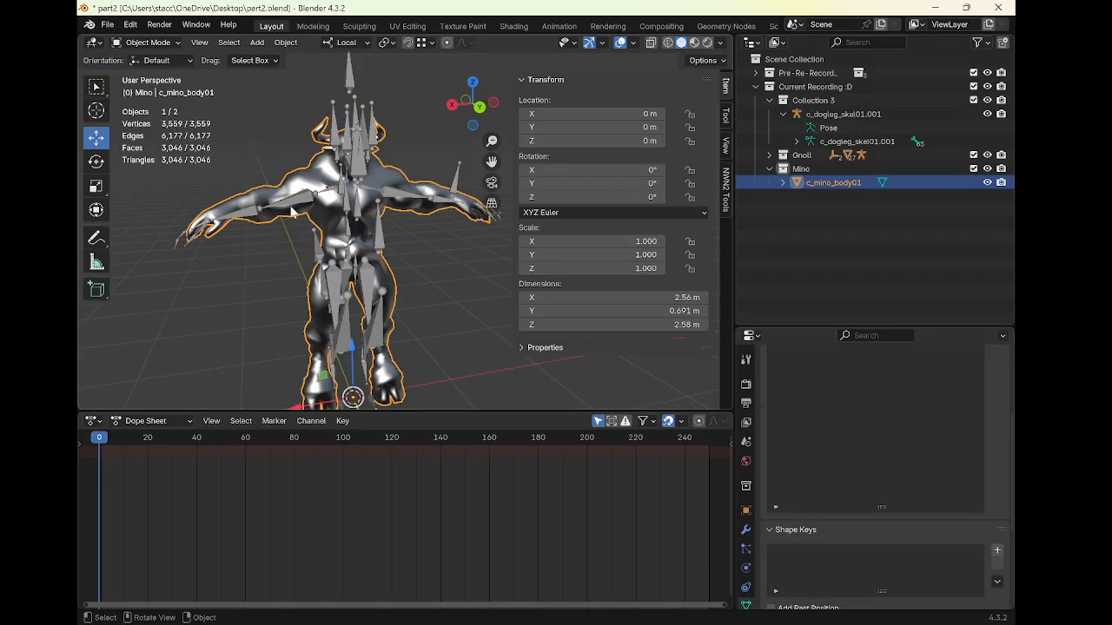
click(302, 207)
key(Tab)
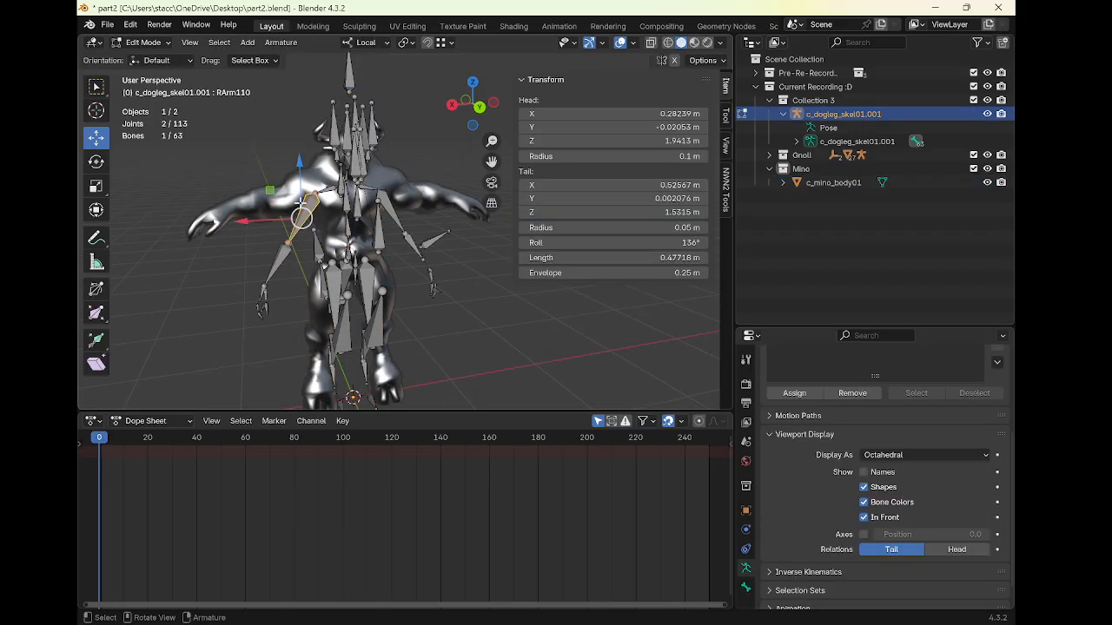
scroll(306, 206, up, 2)
key(Tab)
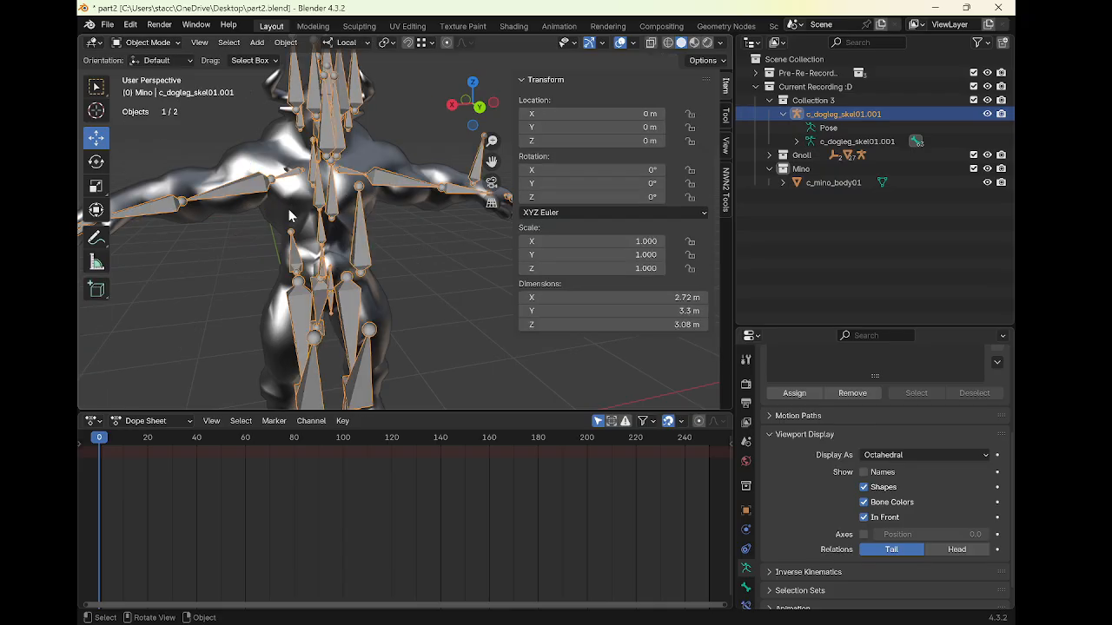
key(ctrl+Tab)
key(a)
key(ctrl+a)
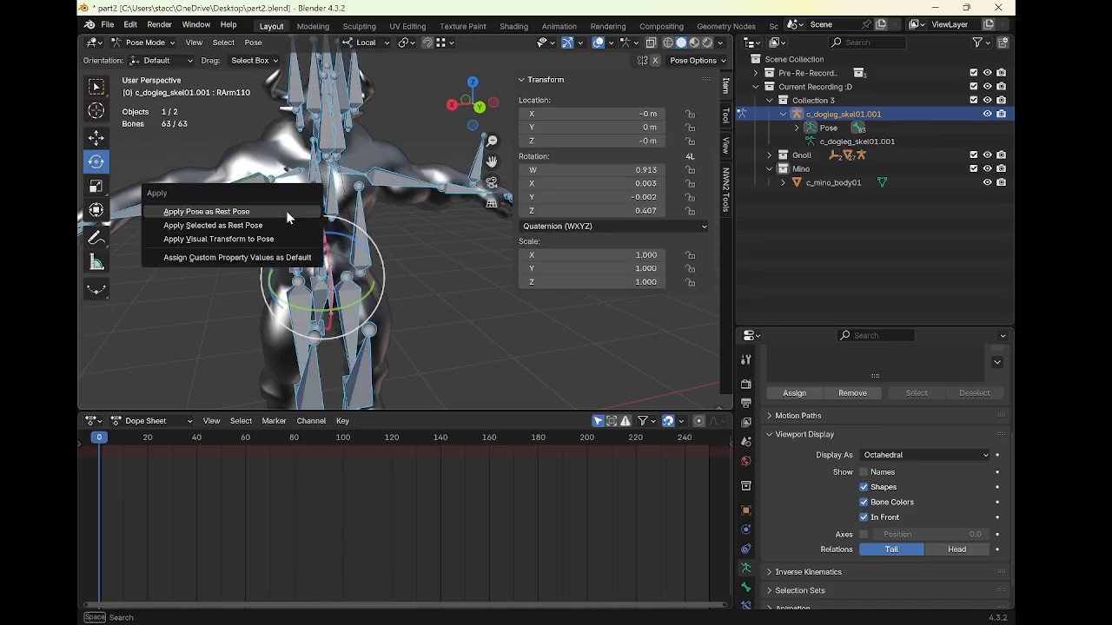
click(286, 210)
scroll(334, 222, down, 4)
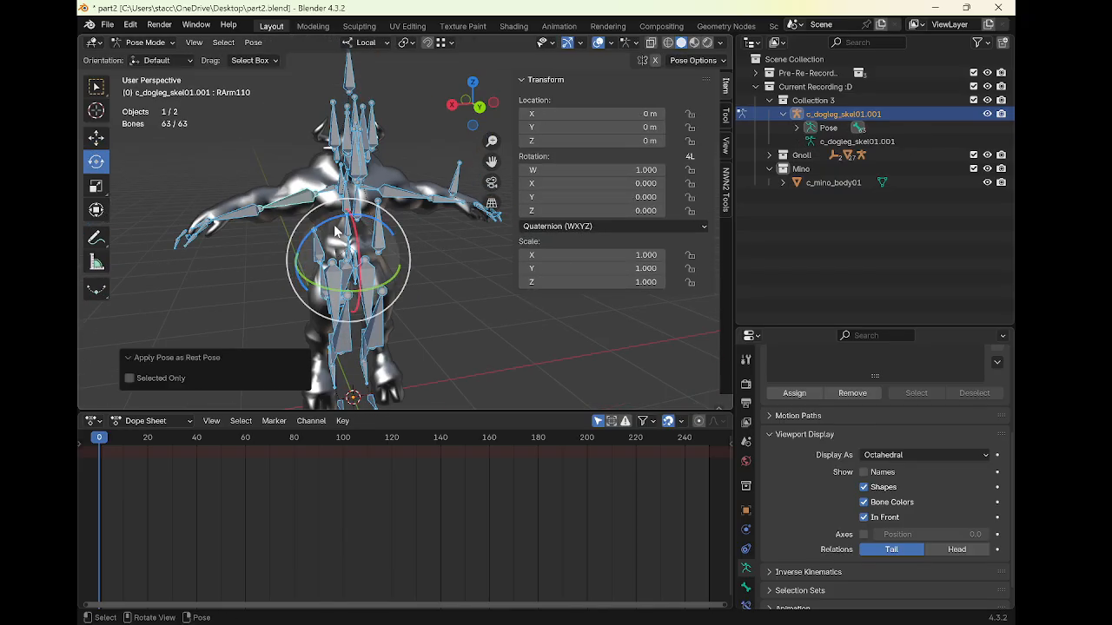
In Edit Mode, parent the RArm12 bone to RArm110 with the Connected option
key(Tab)
scroll(331, 224, up, 3)
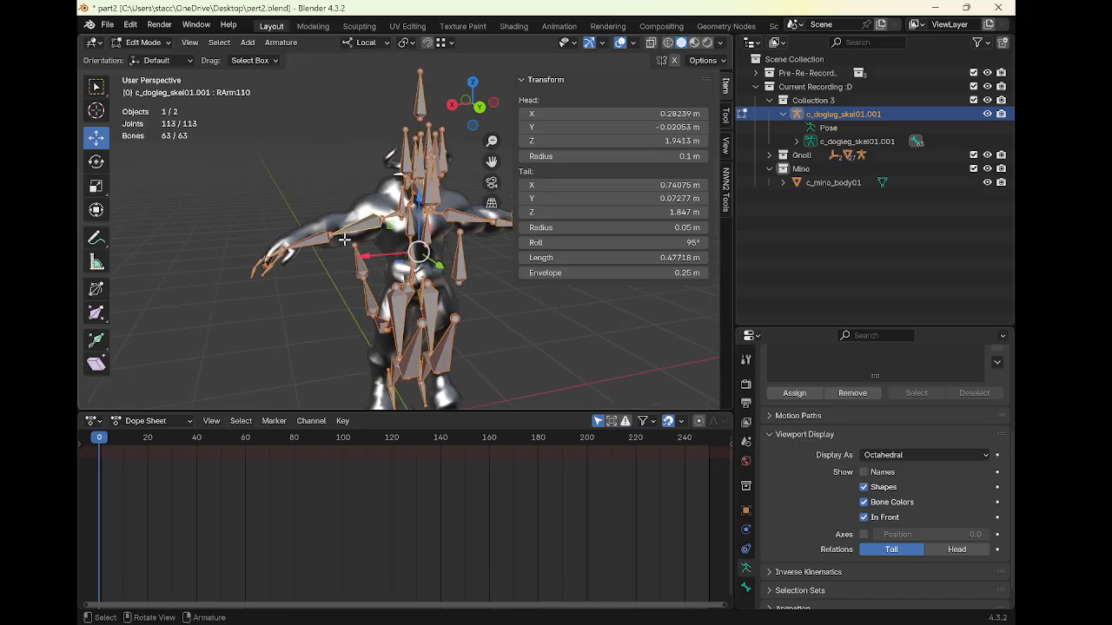
click(280, 250)
scroll(281, 250, up, 1)
shift+middle_drag(281, 251, 334, 262)
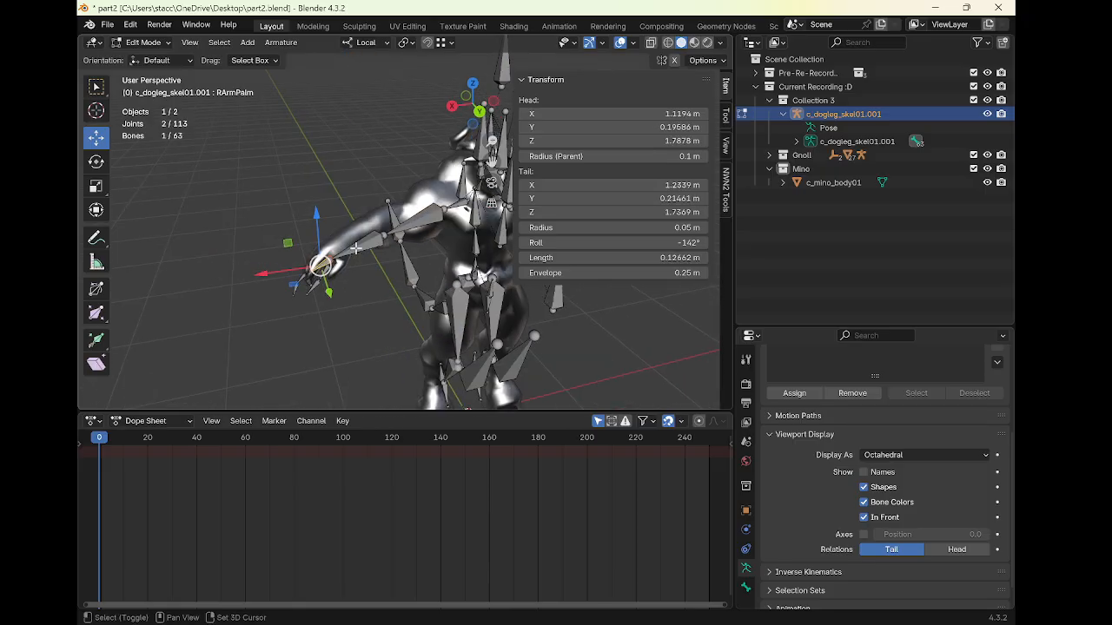
shift+click(358, 247)
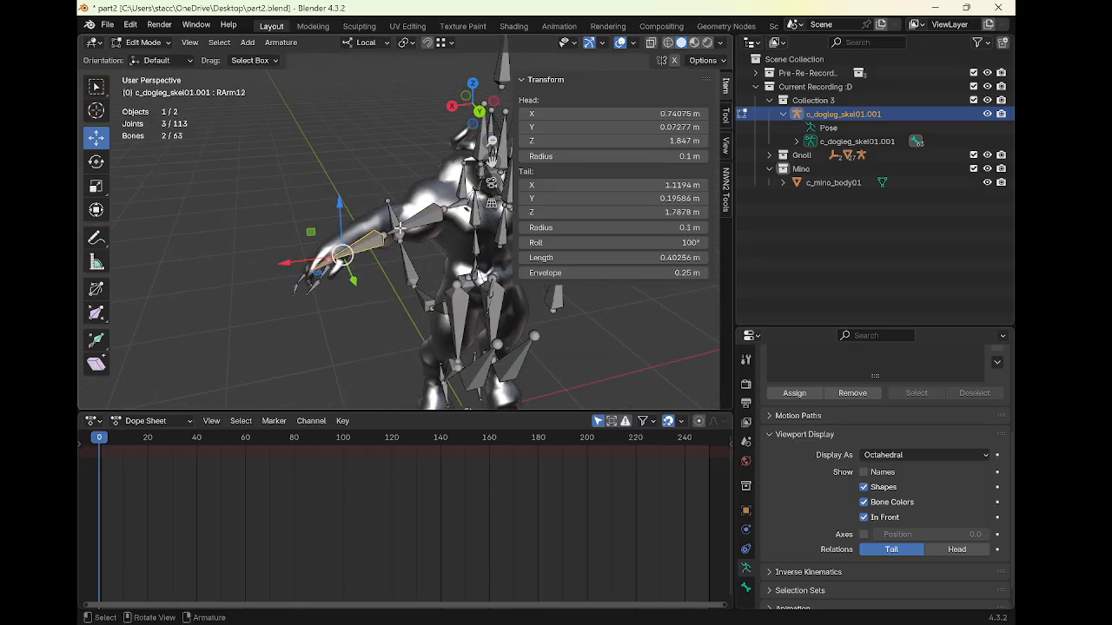
click(379, 234)
shift+click(412, 221)
key(ctrl+p)
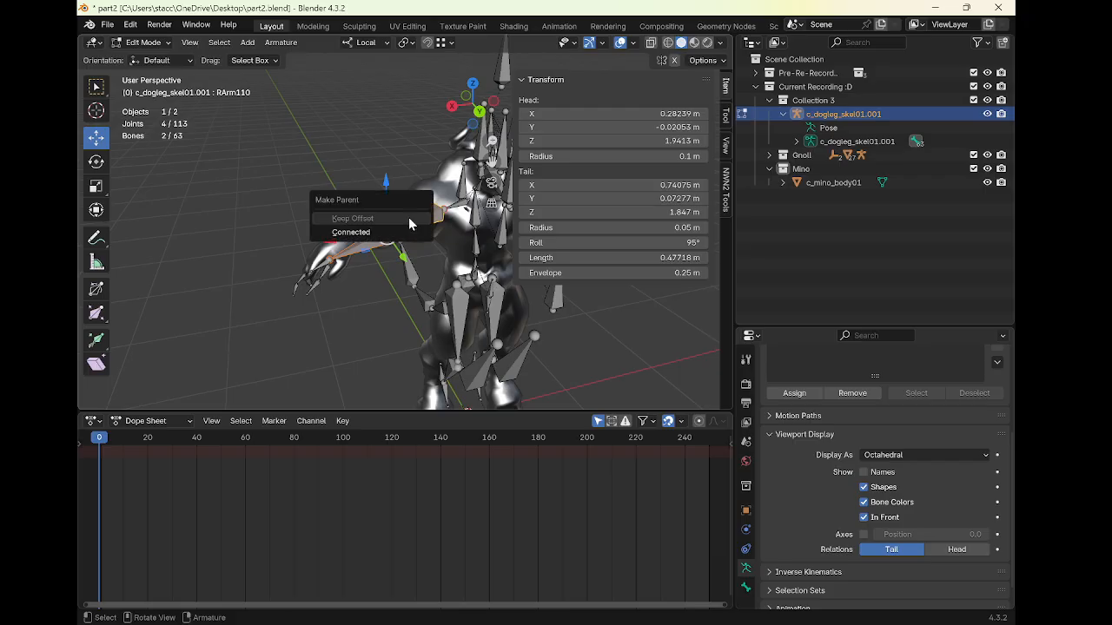
click(410, 234)
Parent the RArm110 bone to RArm1CollarBone with the Connected option
shift+middle_drag(420, 229, 351, 244)
click(358, 233)
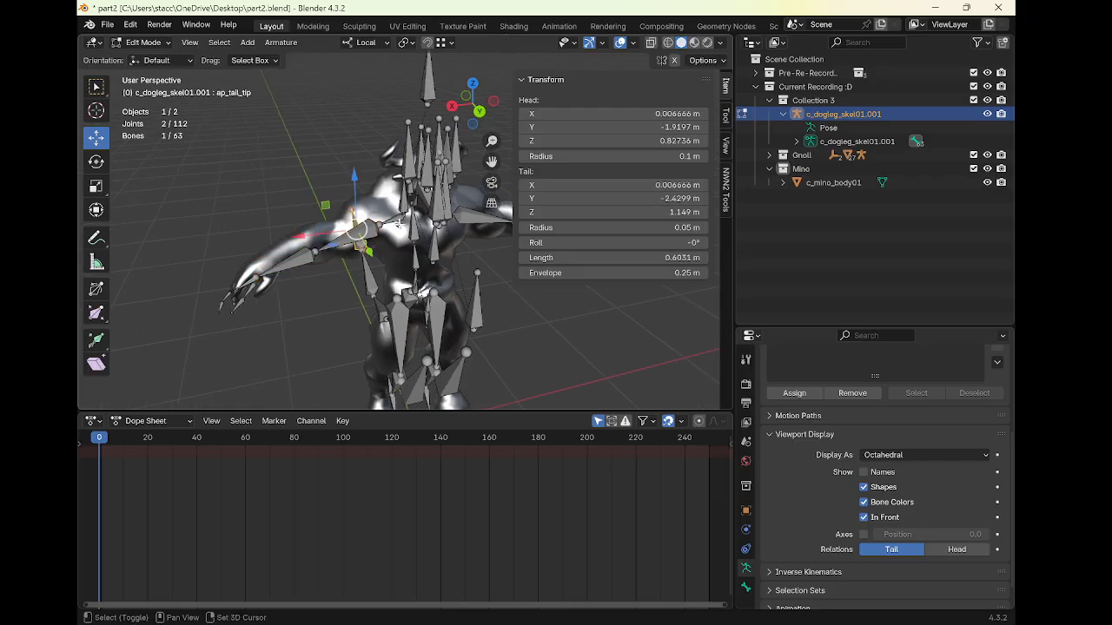
shift+click(387, 223)
click(349, 236)
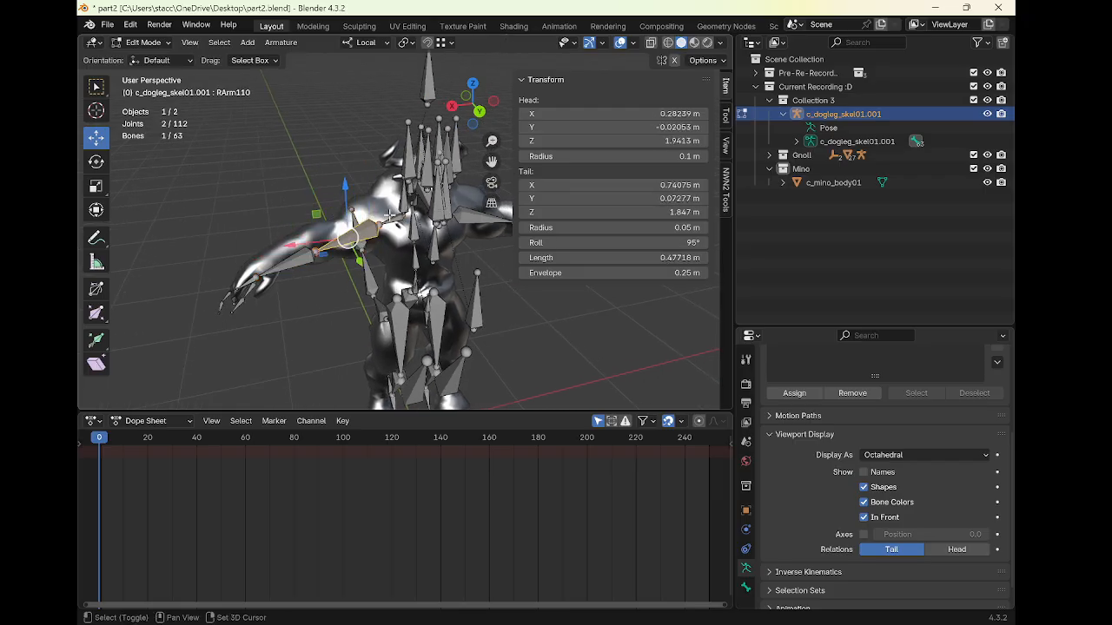
shift+click(389, 215)
key(ctrl+p)
click(390, 216)
shift+middle_drag(389, 215, 198, 208)
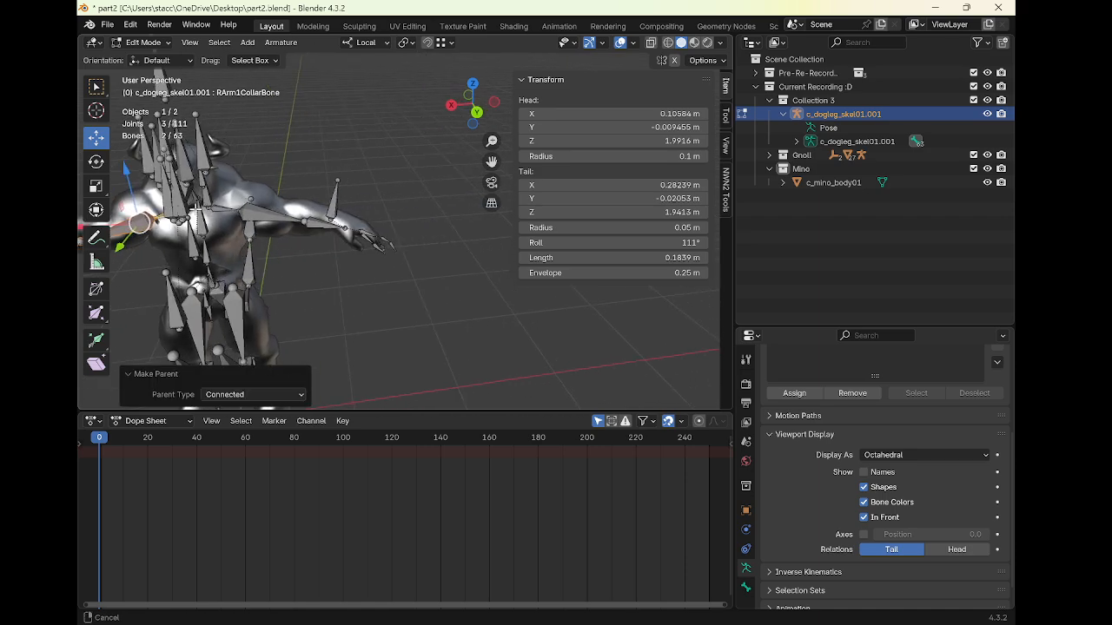
Hide the minotaur mesh and turn on snapping with the LArm02 bone selected
click(348, 227)
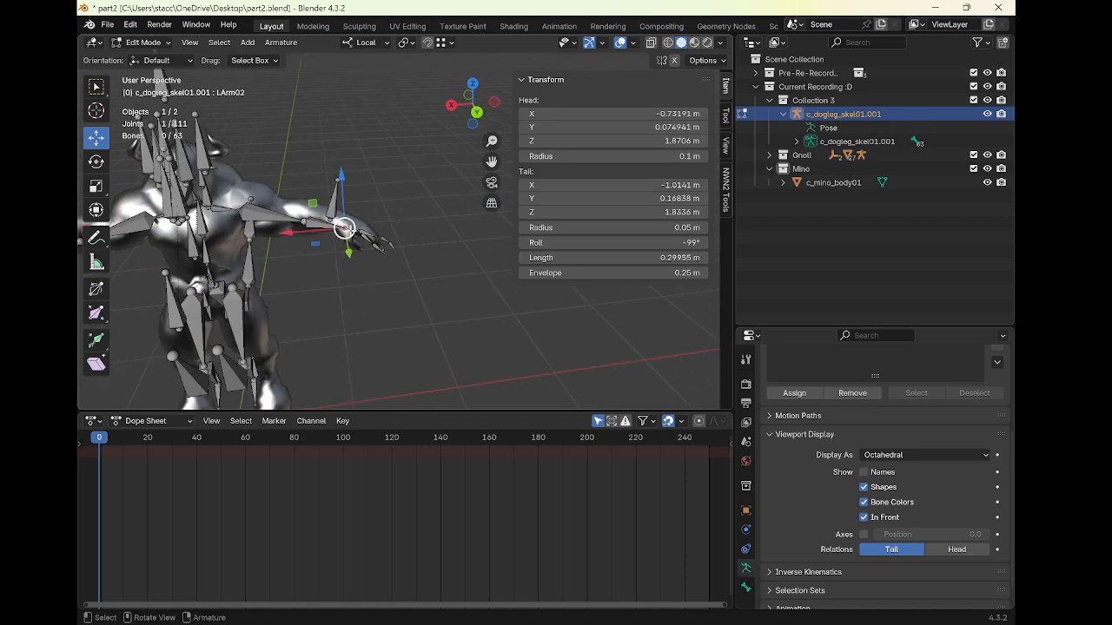
click(987, 182)
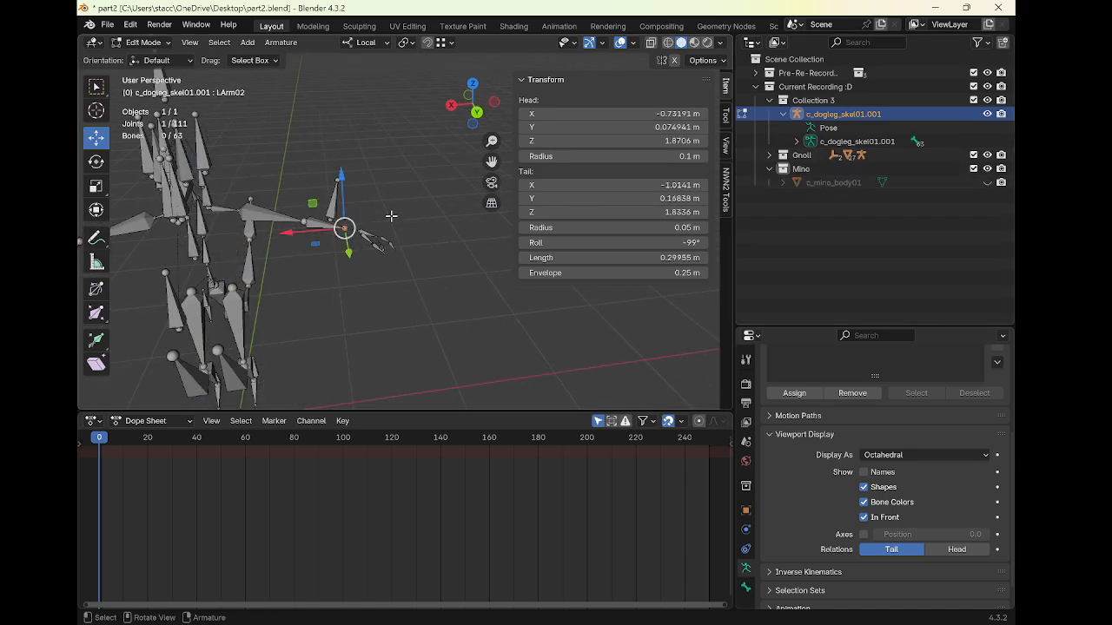
click(427, 43)
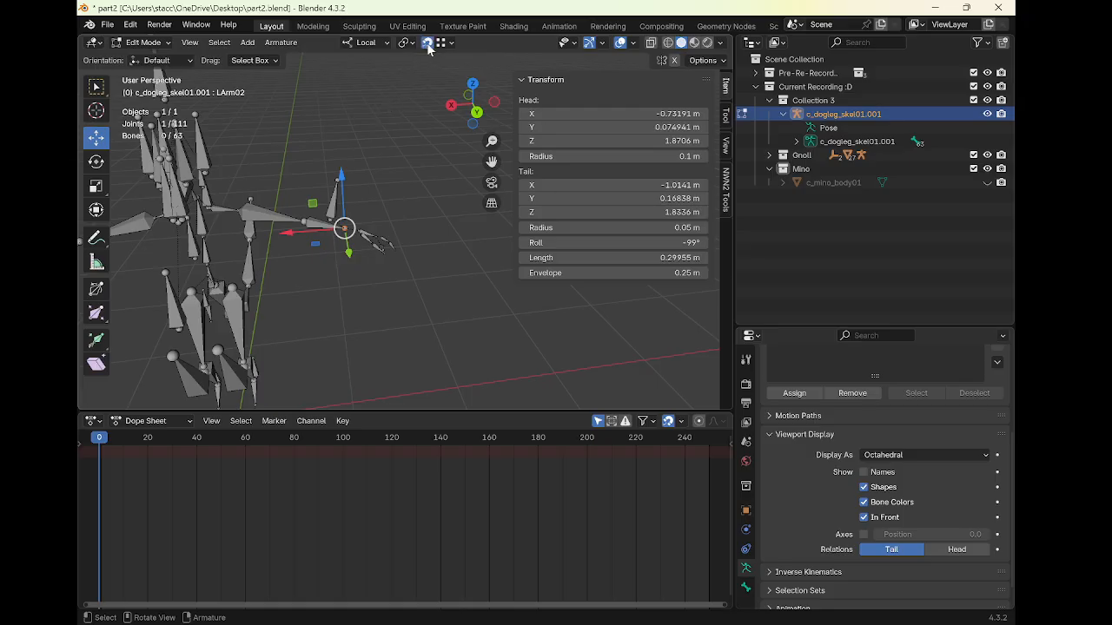
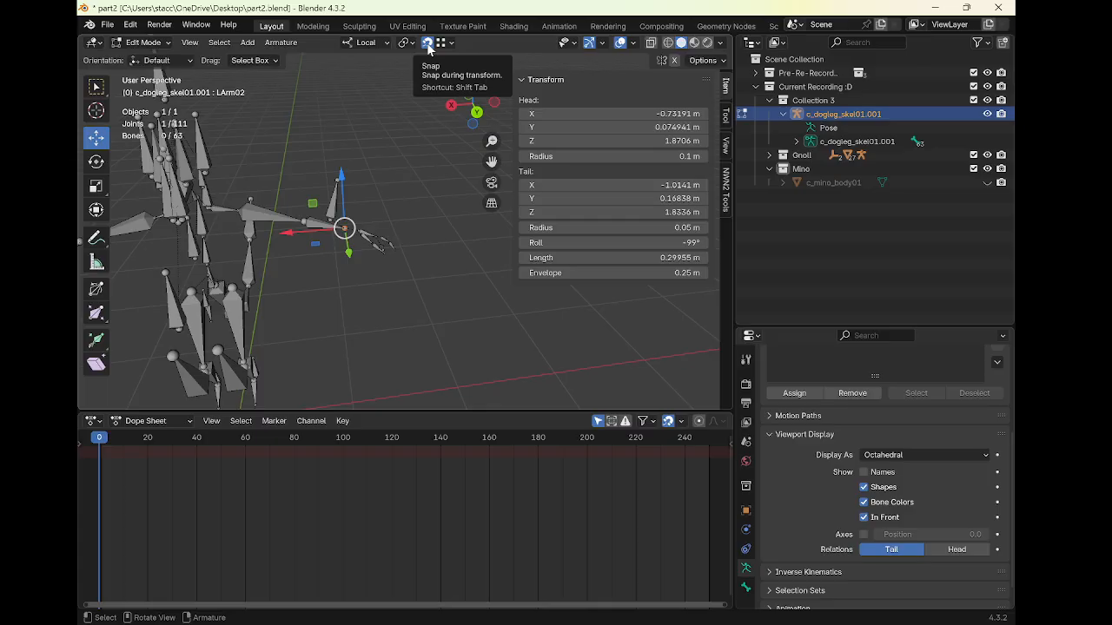
Try to parent the LArmPalm bone to LArm02 with the Connected option
right_click(378, 218)
drag(511, 248, 486, 248)
click(368, 234)
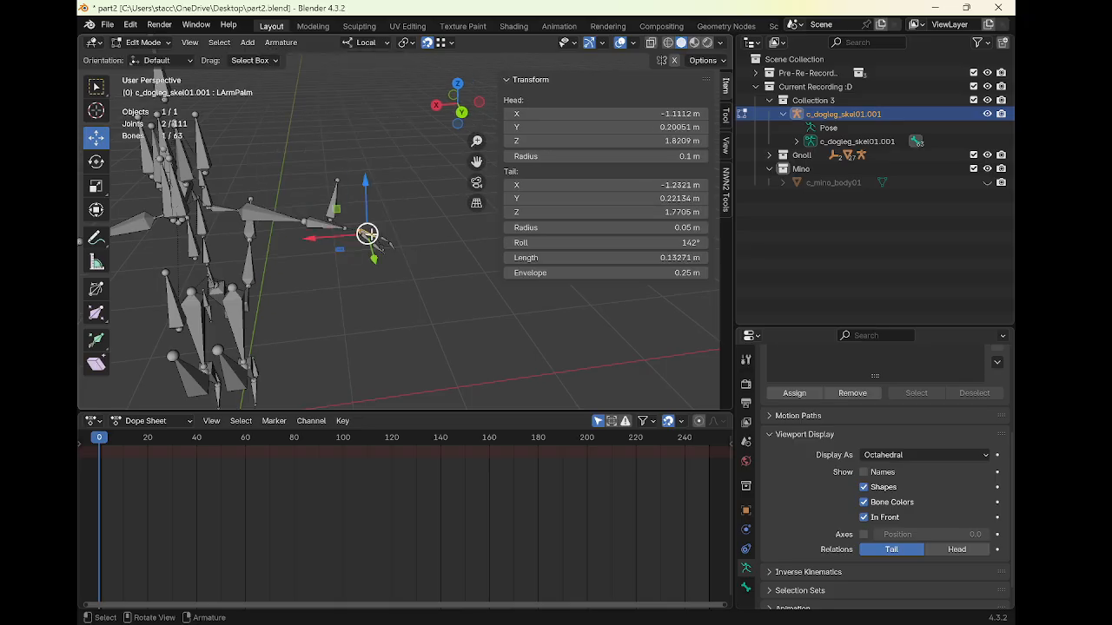
shift+click(320, 225)
key(ctrl+p)
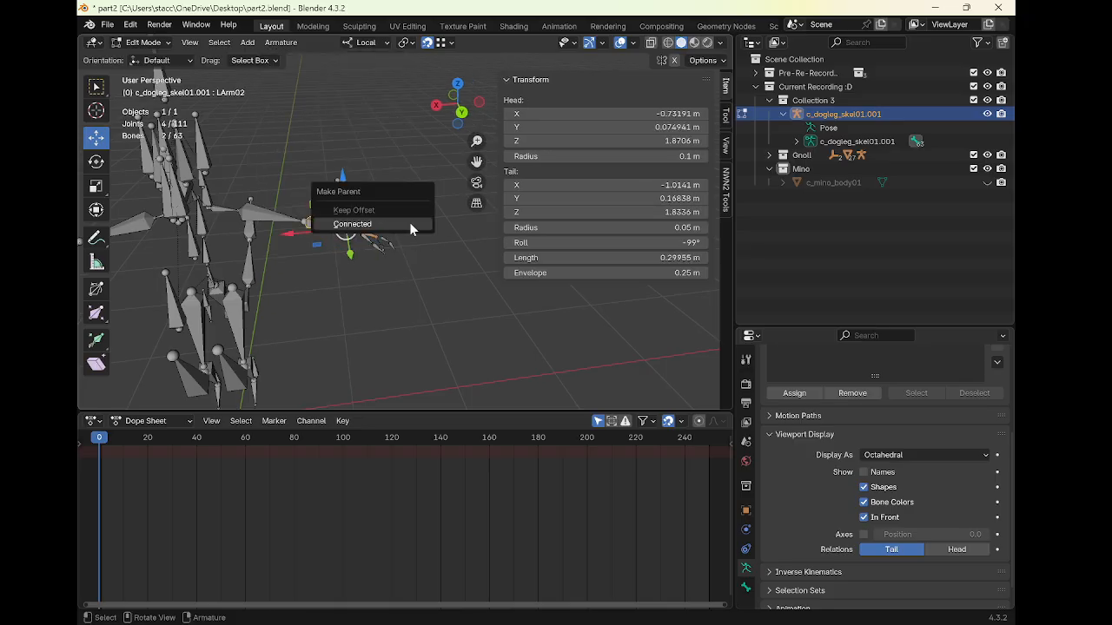
click(411, 226)
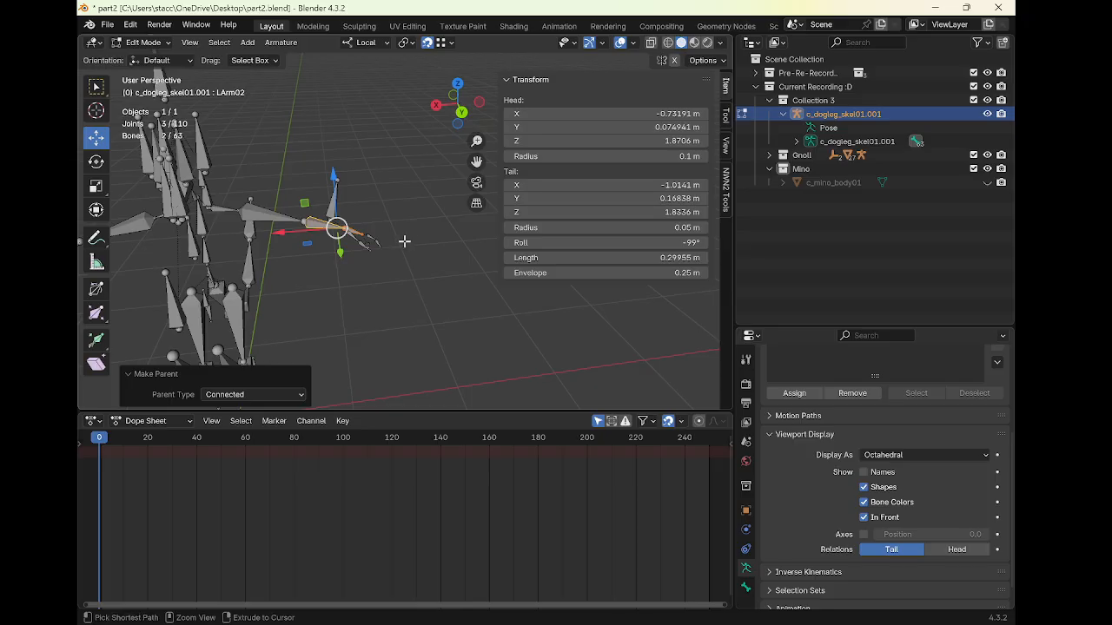
key(ctrl+z)
Snap the LArm02 bone's tail onto the head of the LArmPalm bone
drag(354, 235, 358, 229)
shift+middle_drag(388, 235, 414, 244)
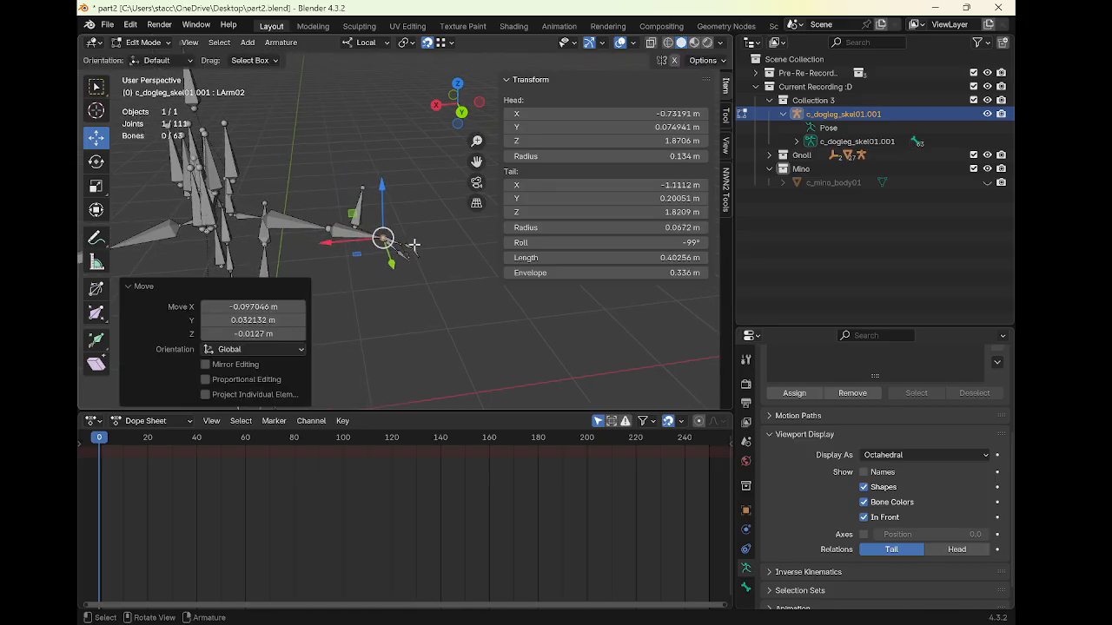
mouse_move(387, 240)
mouse_down()
mouse_move(390, 187)
mouse_move(308, 221)
mouse_move(269, 209)
mouse_move(351, 208)
mouse_move(362, 187)
mouse_move(222, 122)
mouse_move(232, 178)
mouse_move(496, 260)
mouse_move(381, 233)
mouse_up()
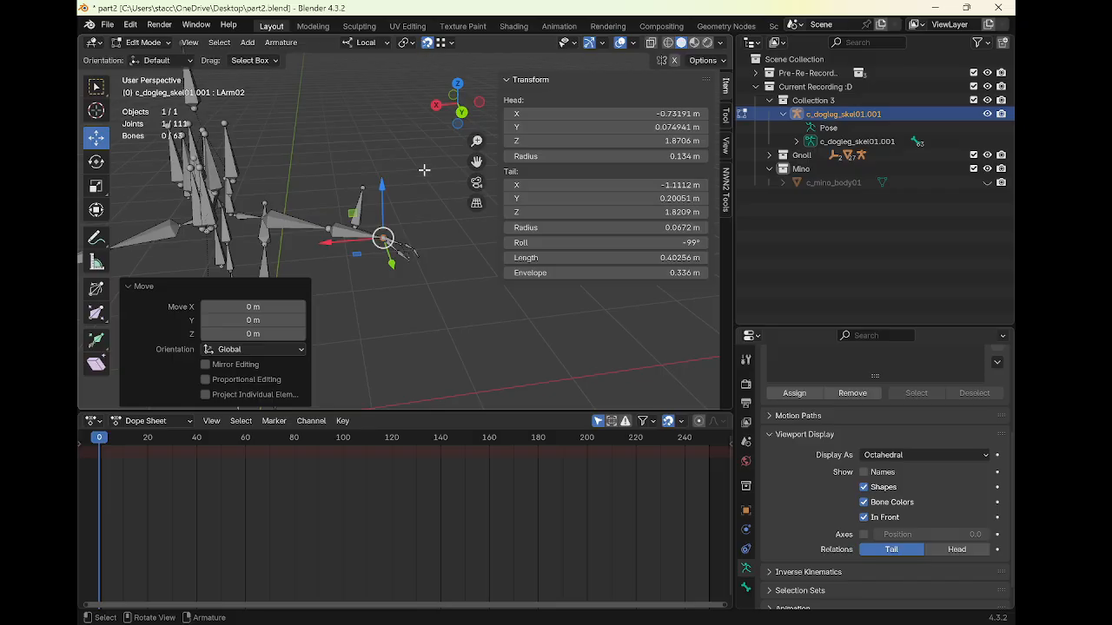
Parent the LArmPalm bone to LArm02 with the Connected option
shift+click(376, 237)
shift+click(410, 218)
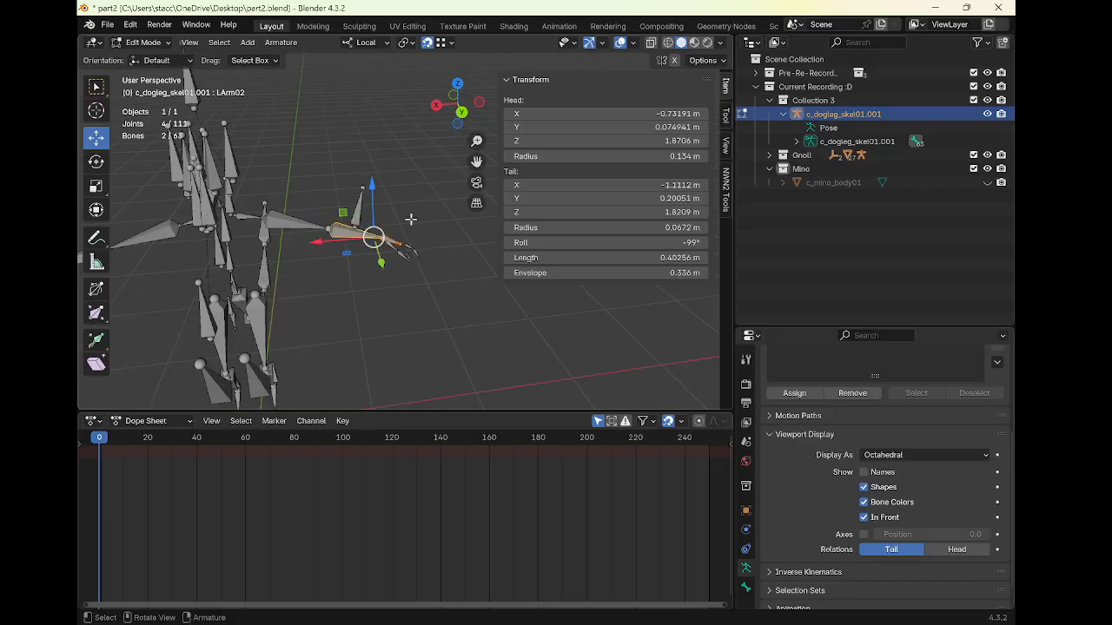
key(ctrl+p)
click(410, 219)
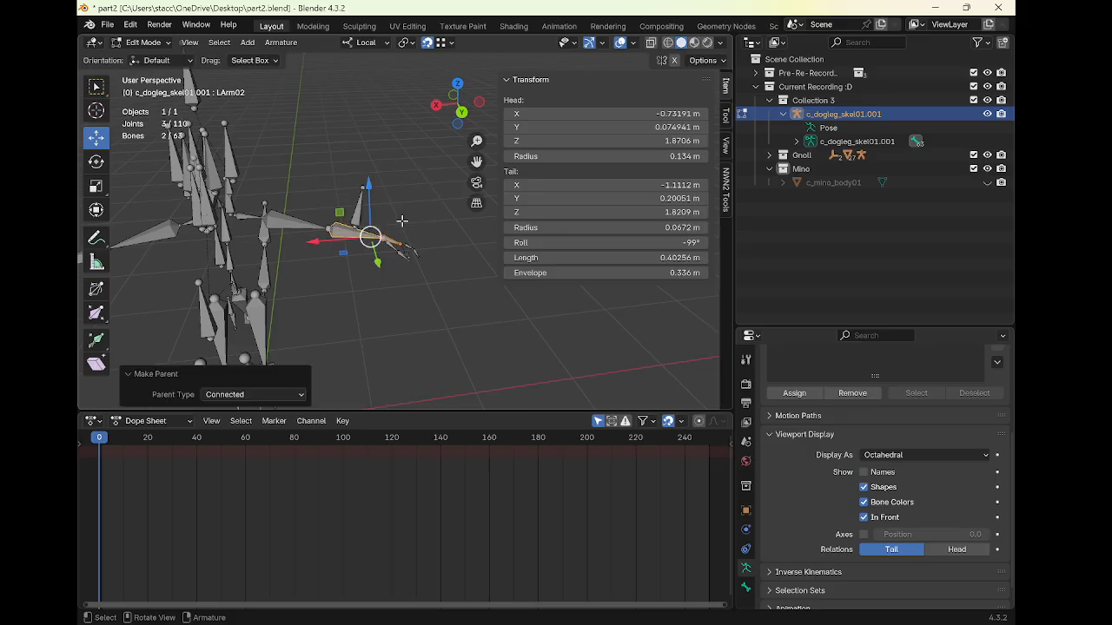
Parent the LArm02 bone to LArm010 with the Connected option
click(338, 232)
shift+click(296, 219)
key(ctrl+p)
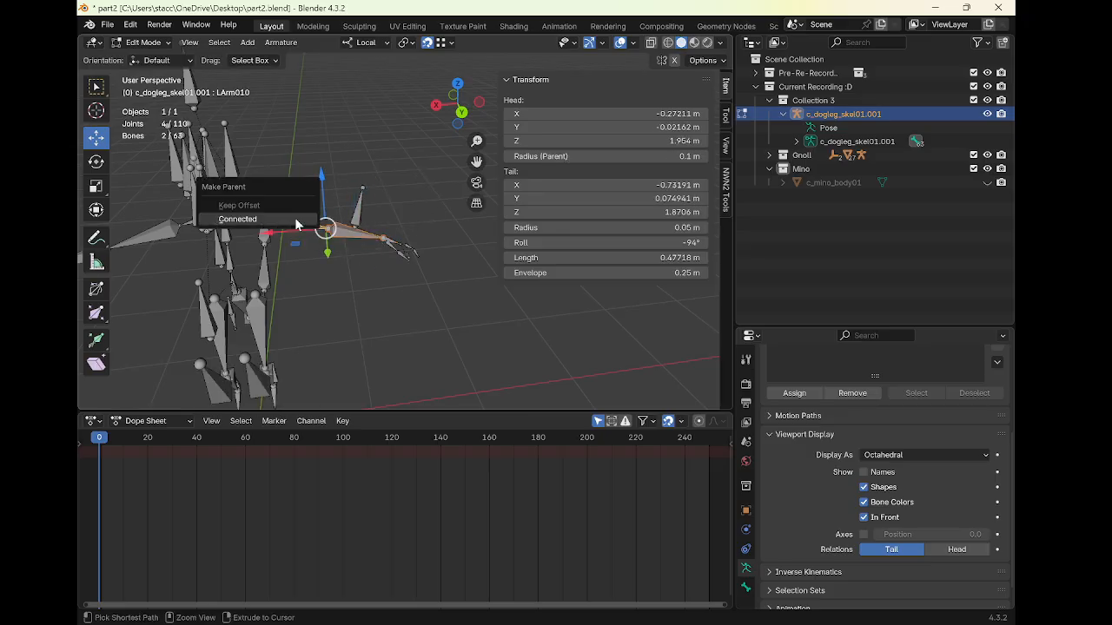
click(294, 217)
Parent the LArm010 bone to LArm0CollarBone with the Connected option
middle_drag(295, 217, 419, 207)
click(407, 217)
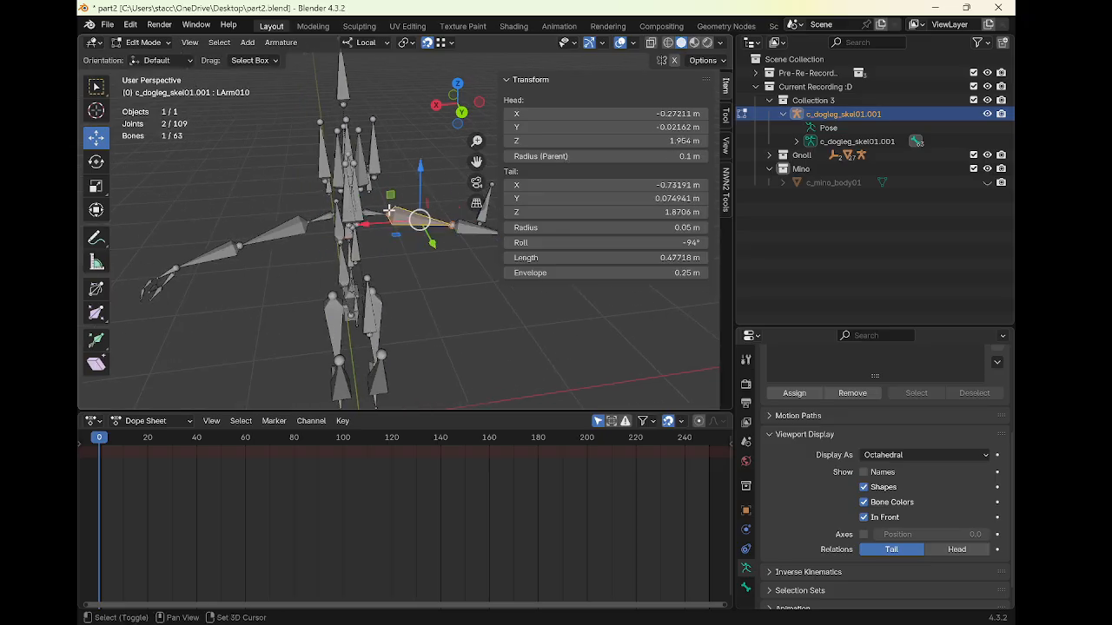
shift+click(380, 219)
key(ctrl+p)
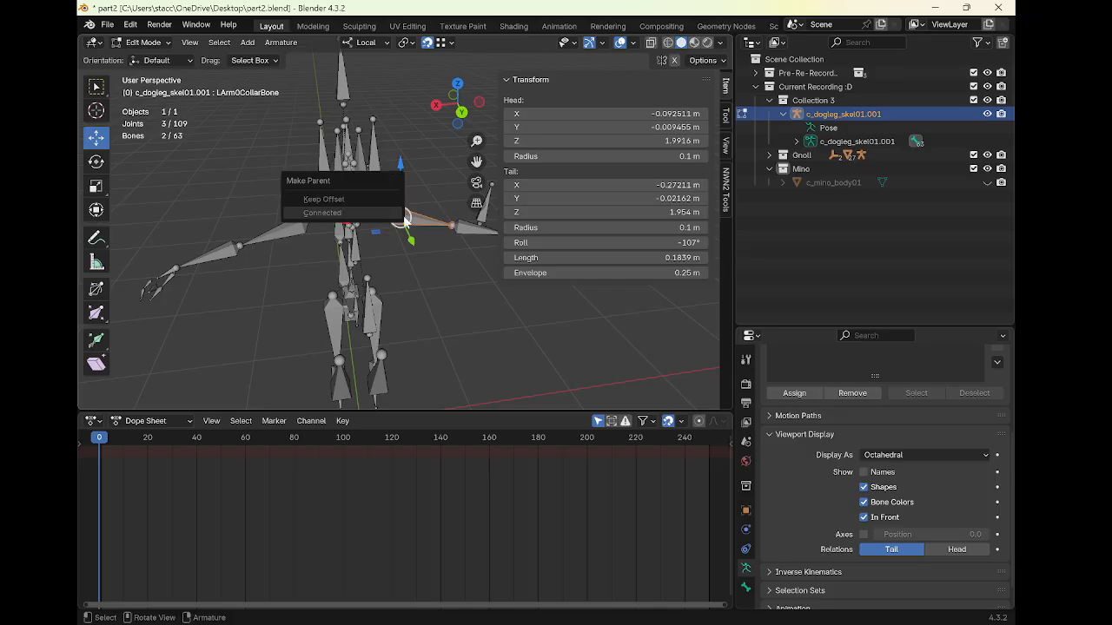
middle_drag(403, 221, 416, 212)
Parent the lowest spine bone to the c_dogleg_skel01 root bone with the Connected option
click(369, 210)
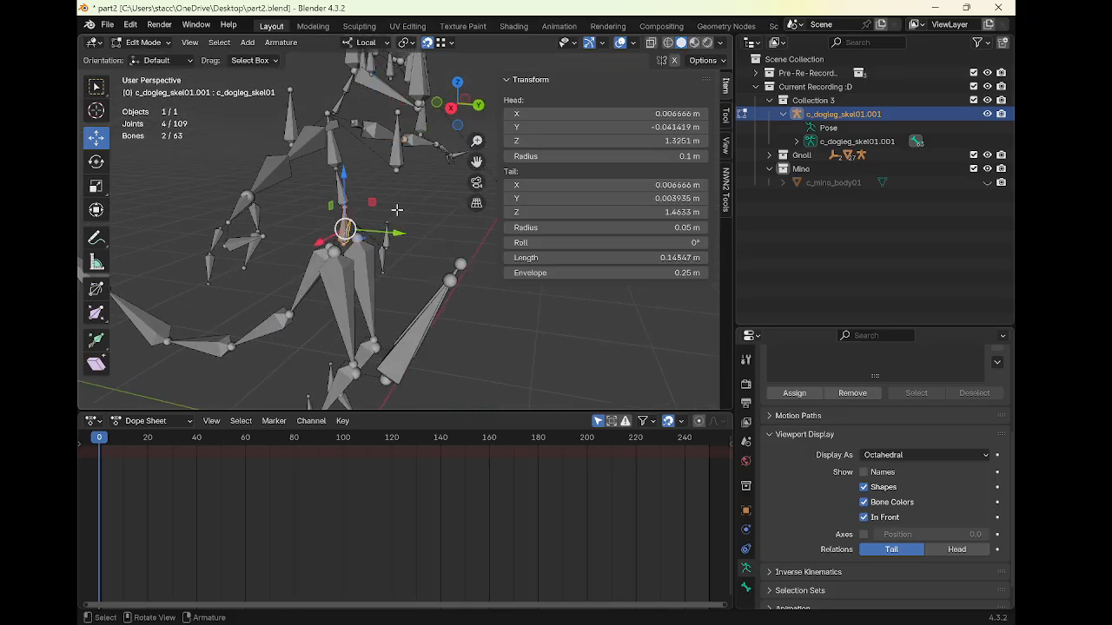
key(ctrl+p)
click(377, 216)
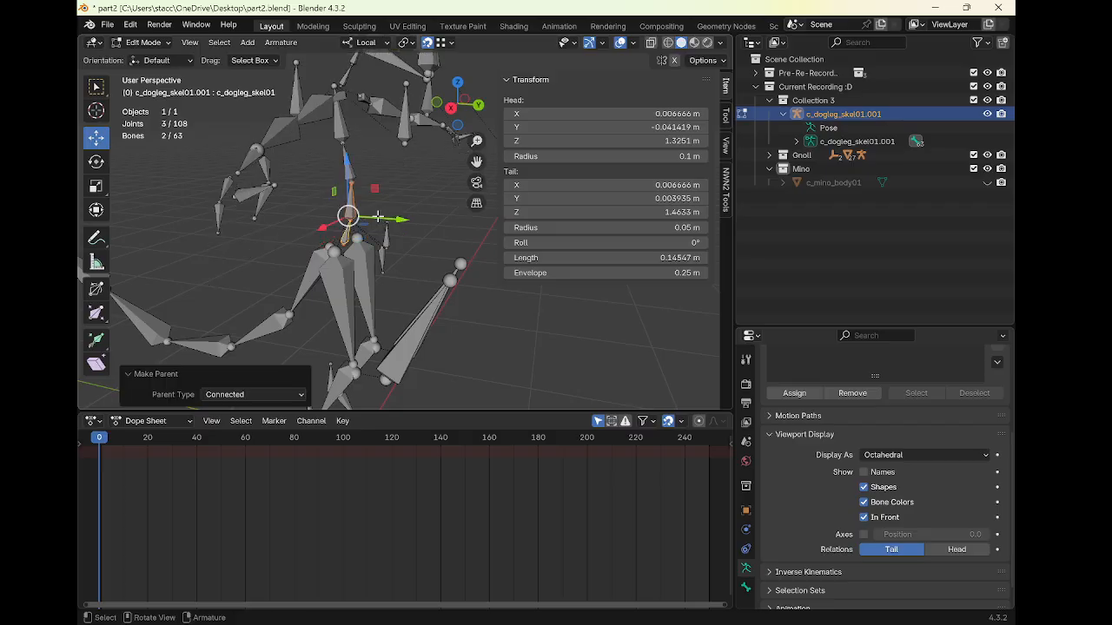
click(347, 170)
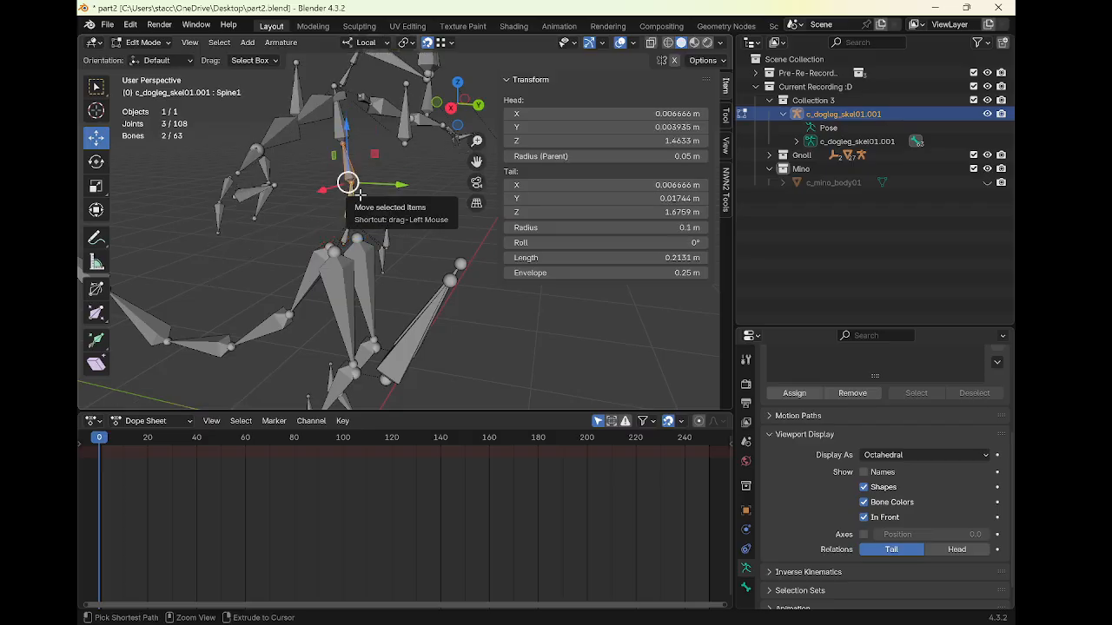
key(ctrl+p)
click(341, 116)
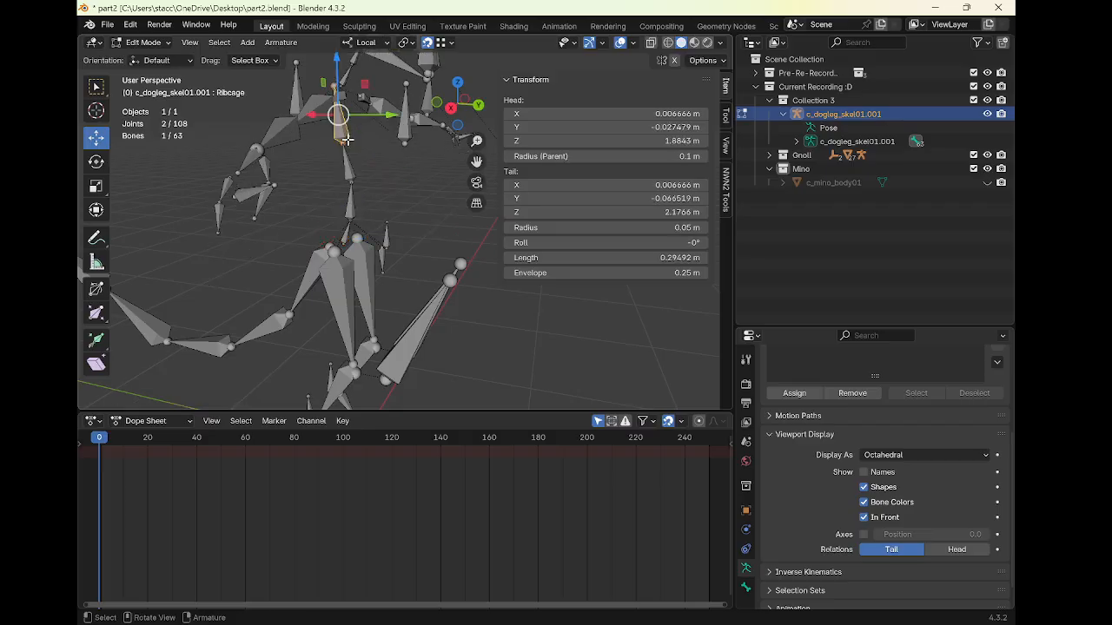
shift+click(349, 158)
key(ctrl+p)
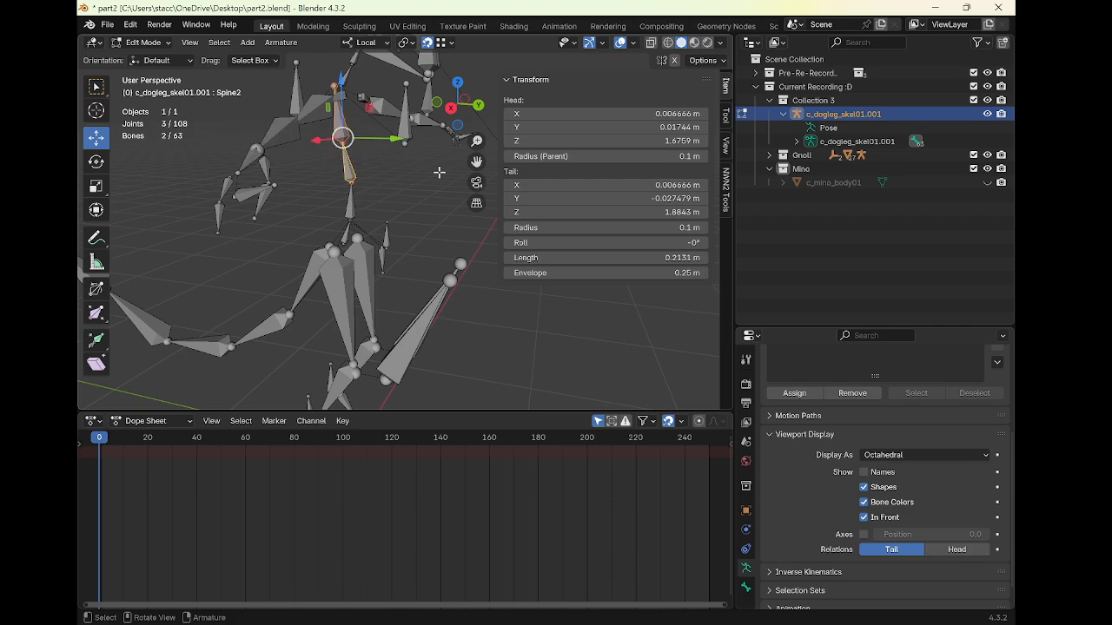
middle_drag(439, 172, 437, 236)
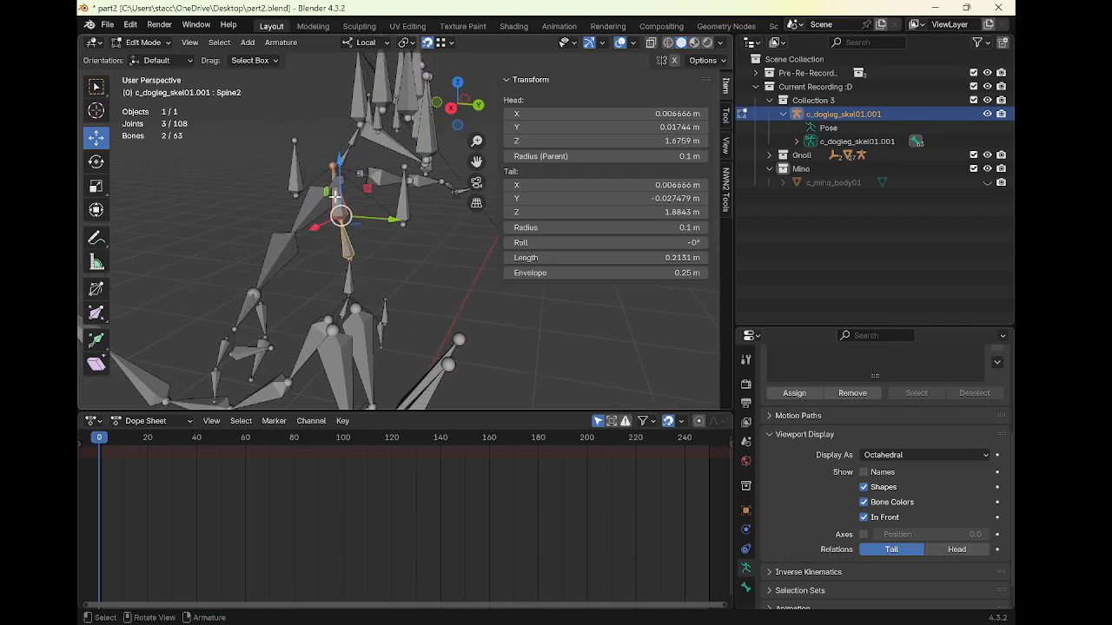
Parent the Neck1 bone to Ribcage with the Connected option
click(345, 153)
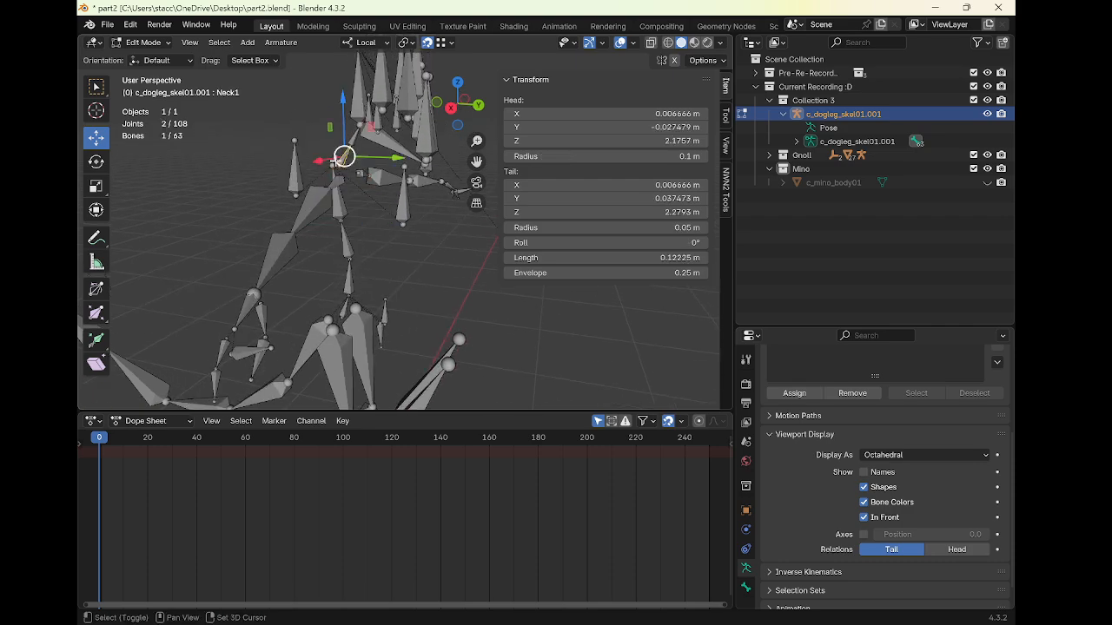
click(334, 201)
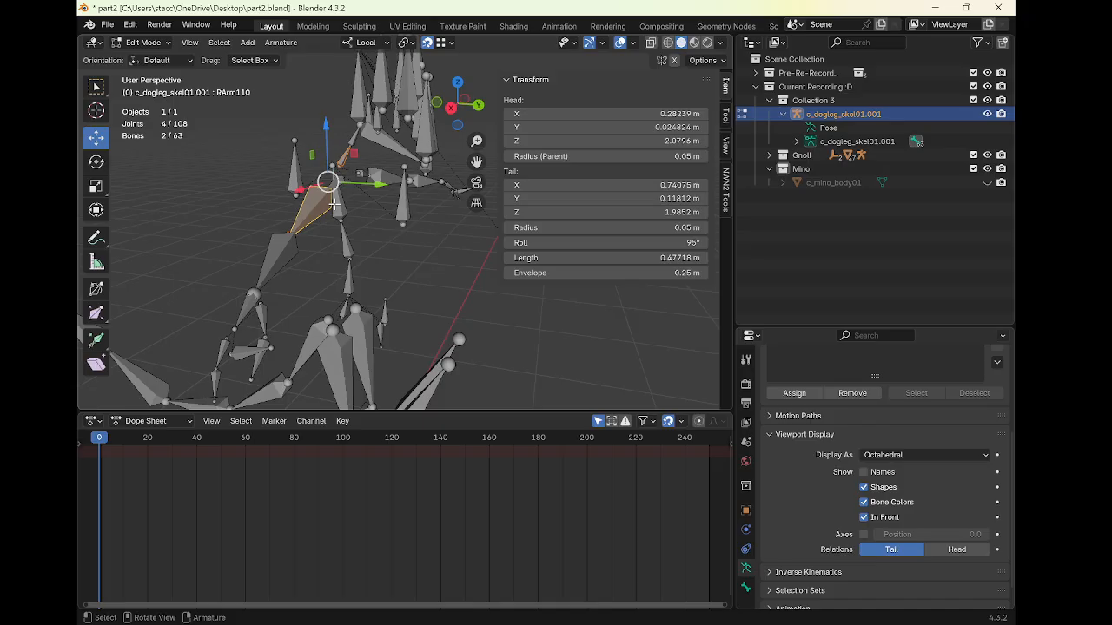
shift+click(345, 159)
key(ctrl+p)
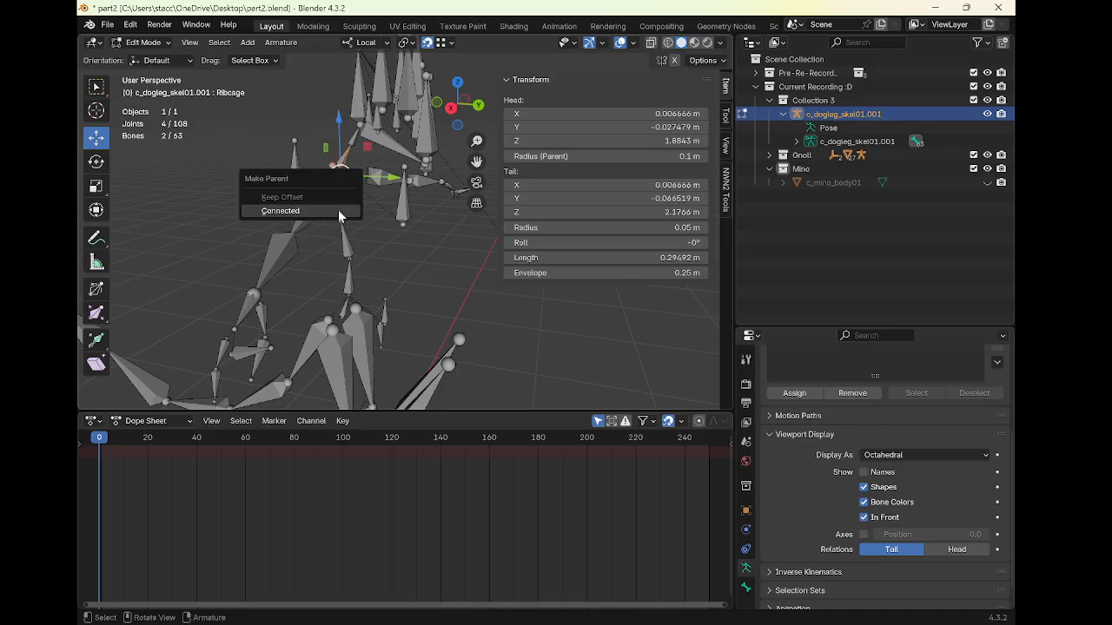
click(280, 211)
Parent the bone above Neck1 to Neck1 with the Connected option
middle_drag(341, 217, 384, 221)
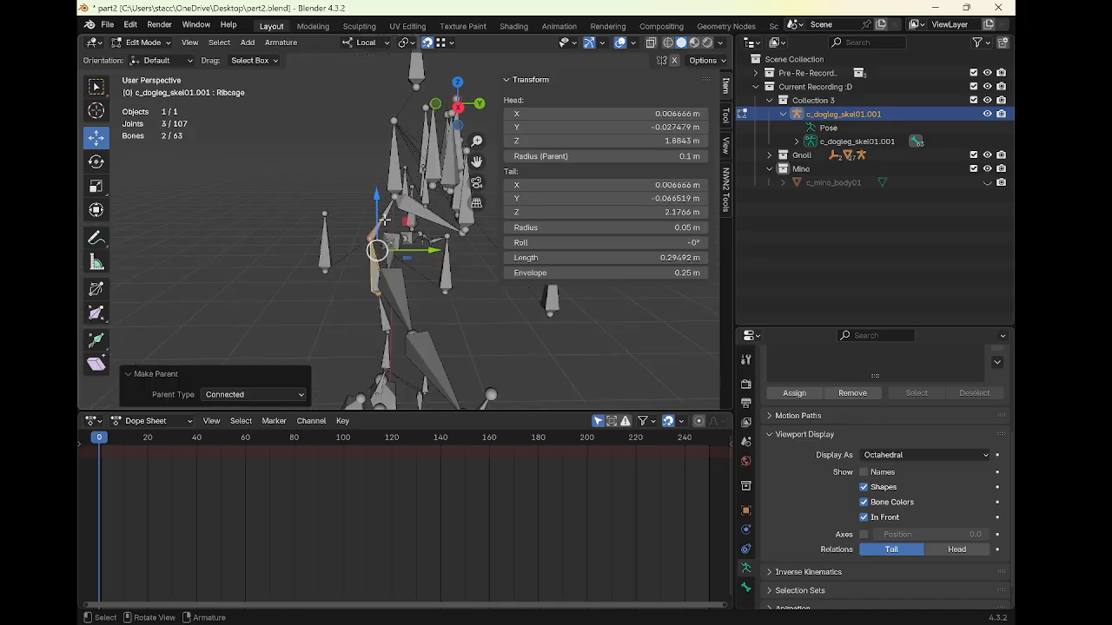
click(389, 206)
shift+click(385, 218)
key(ctrl+p)
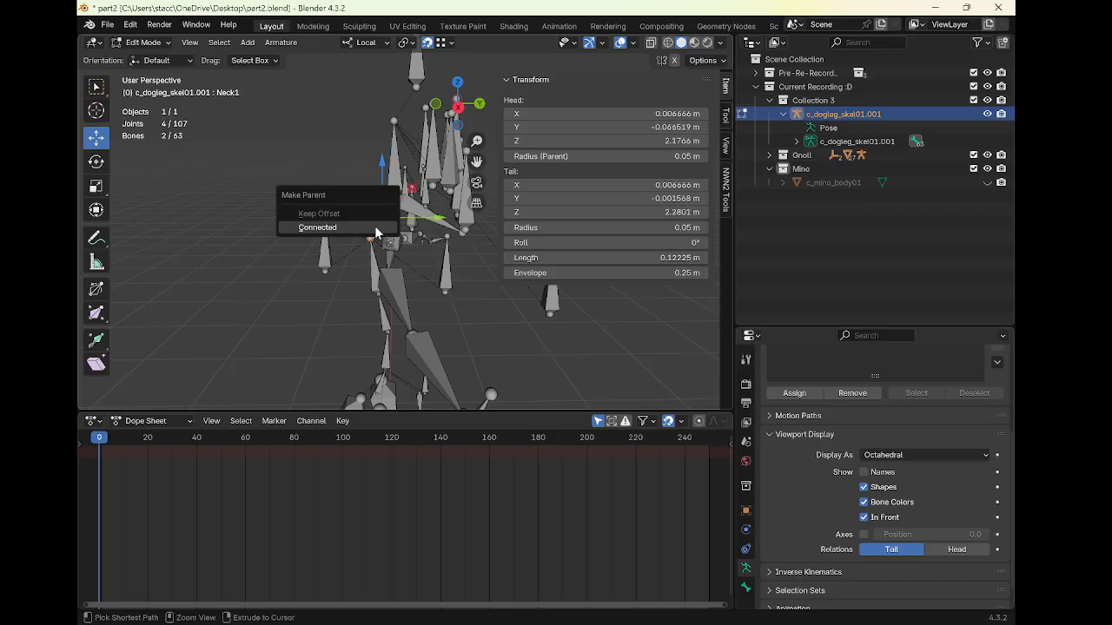
click(376, 230)
Select the ap_ ear and eye bones, add a bone collection, assign them and rename it ap
middle_drag(376, 230, 266, 200)
click(361, 225)
click(286, 161)
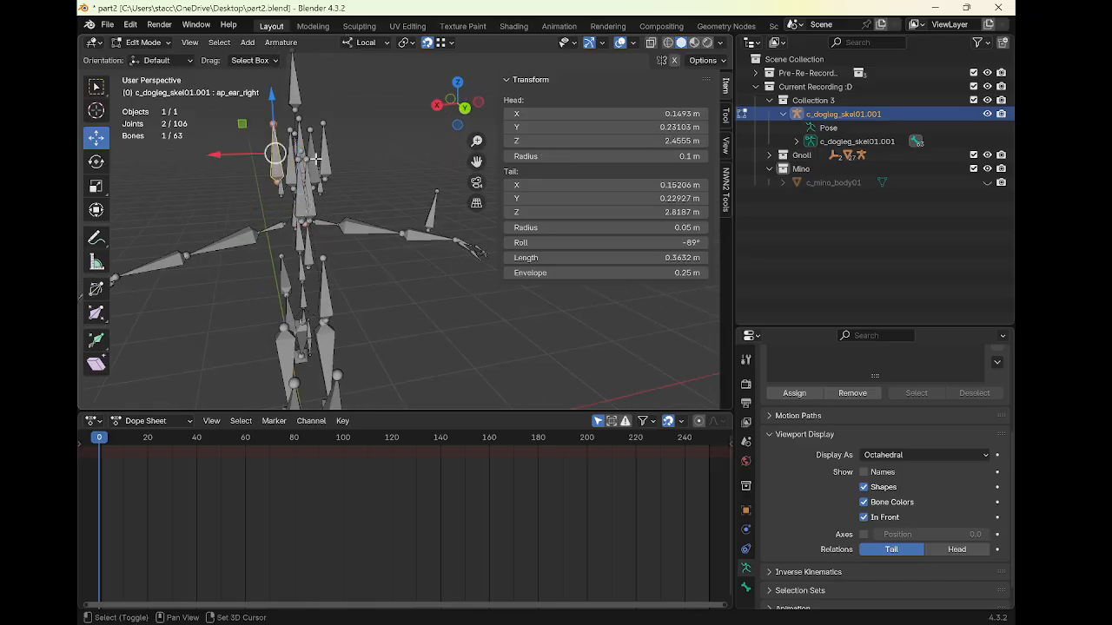
shift+click(321, 154)
shift+click(293, 82)
middle_drag(294, 83, 360, 186)
shift+click(335, 178)
shift+click(312, 166)
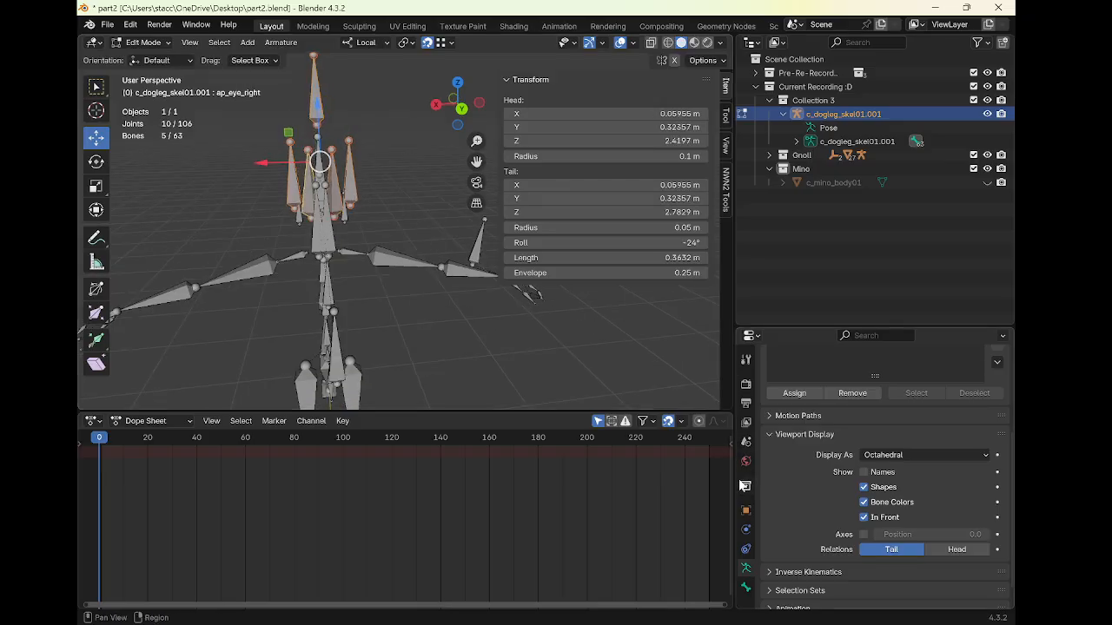
scroll(867, 439, up, 3)
click(997, 415)
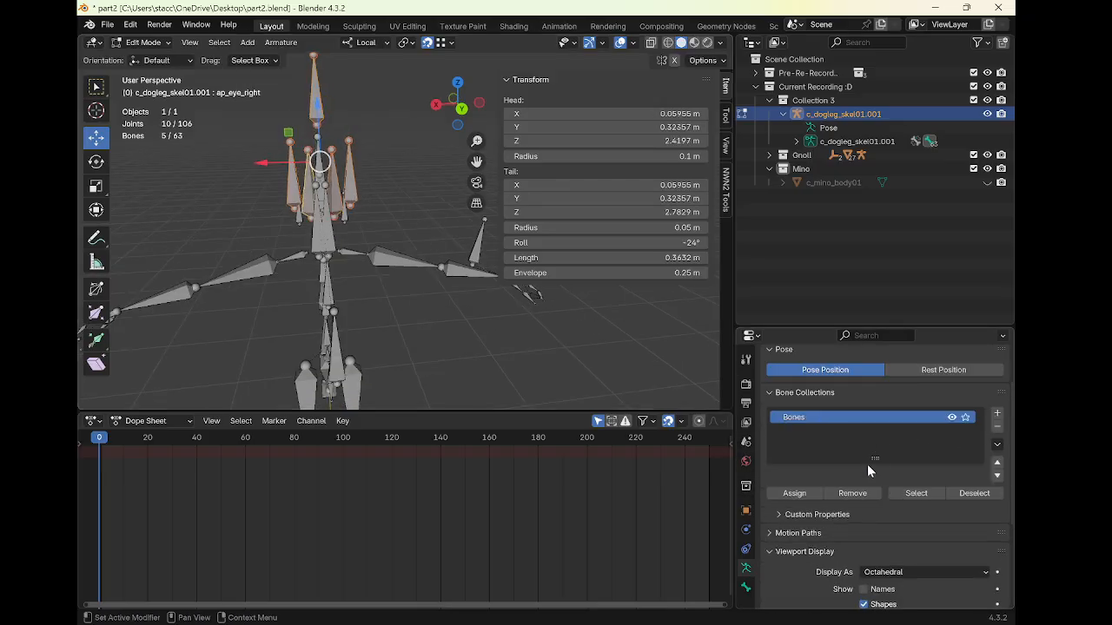
click(804, 494)
double_click(819, 417)
text(ap)
key(Return)
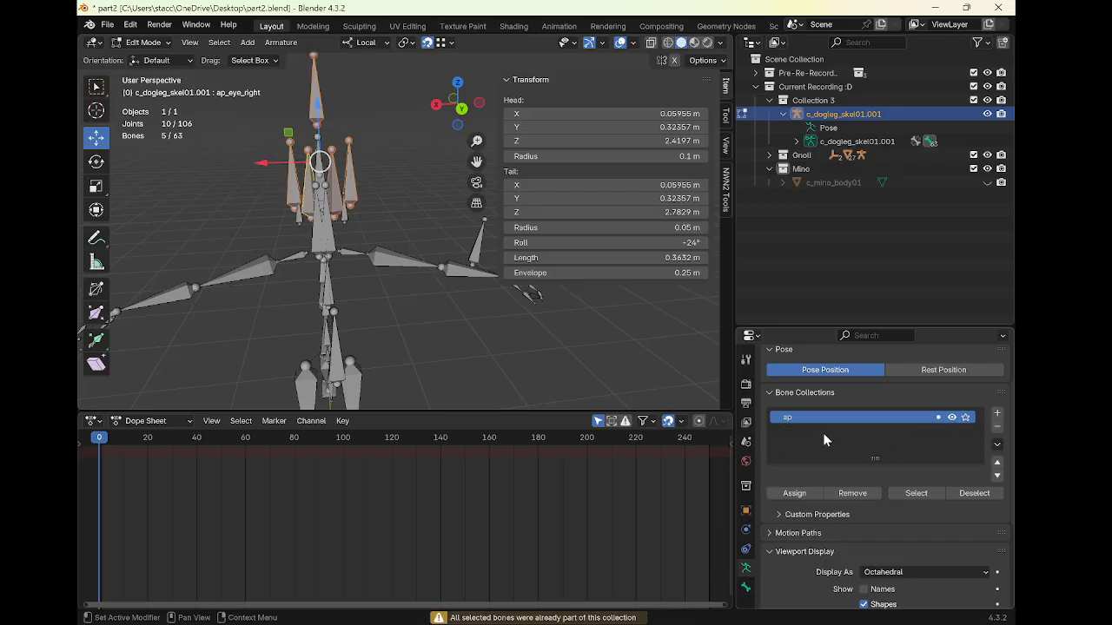
Hide the ap bone collection, then select ap_forehead and the face helper bones and assign them to it
click(952, 418)
middle_drag(273, 217, 367, 234)
click(346, 235)
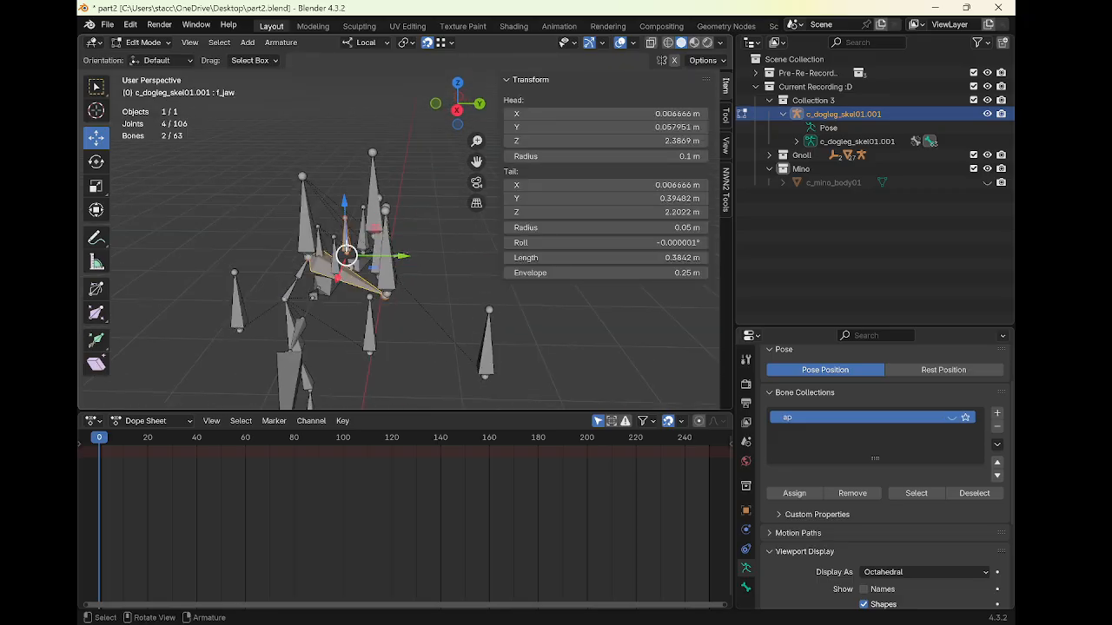
click(334, 255)
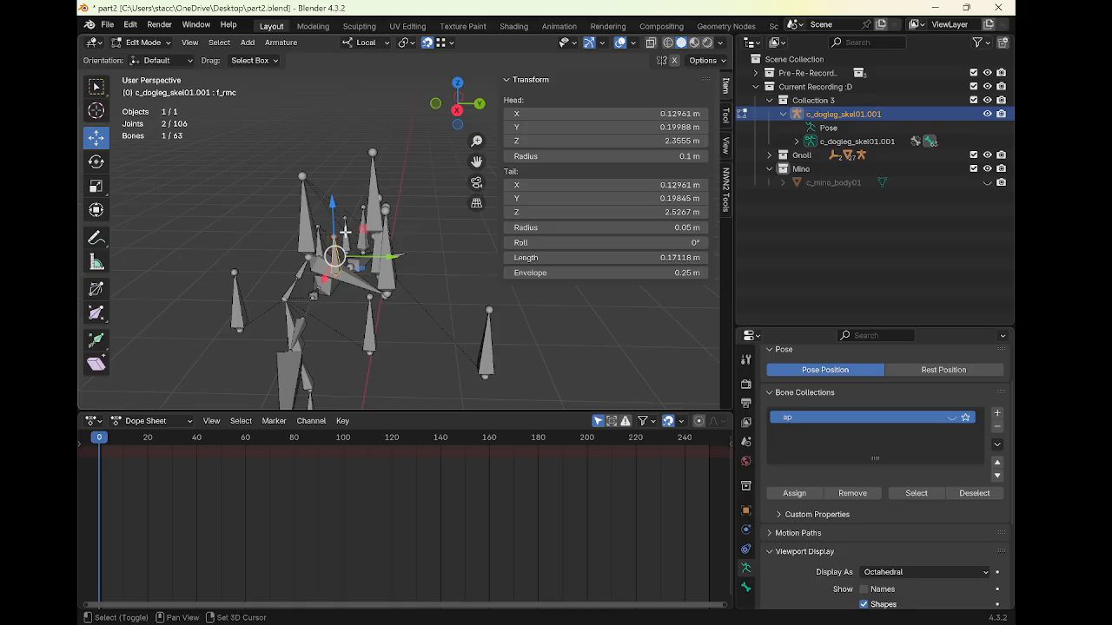
shift+click(318, 236)
middle_drag(318, 235, 356, 233)
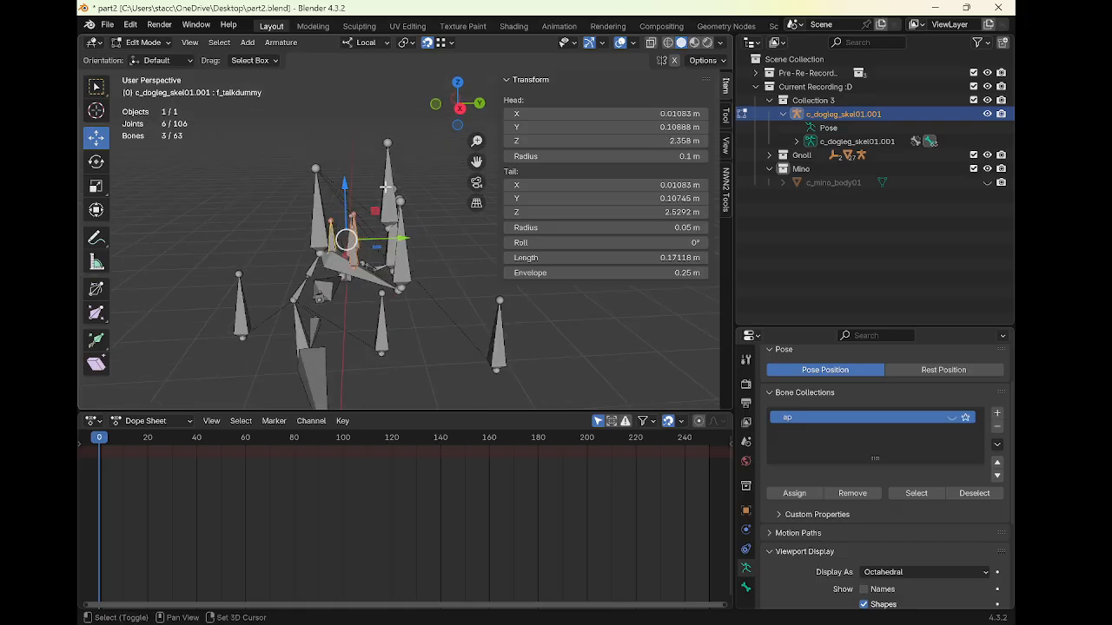
shift+click(386, 232)
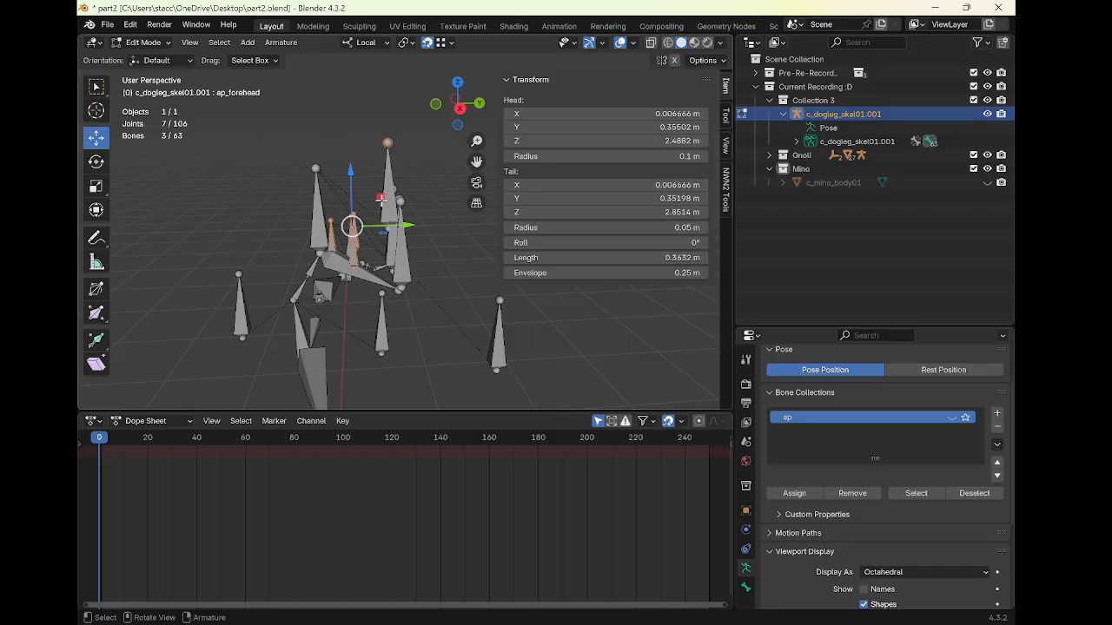
click(373, 213)
middle_drag(356, 234, 243, 218)
click(777, 488)
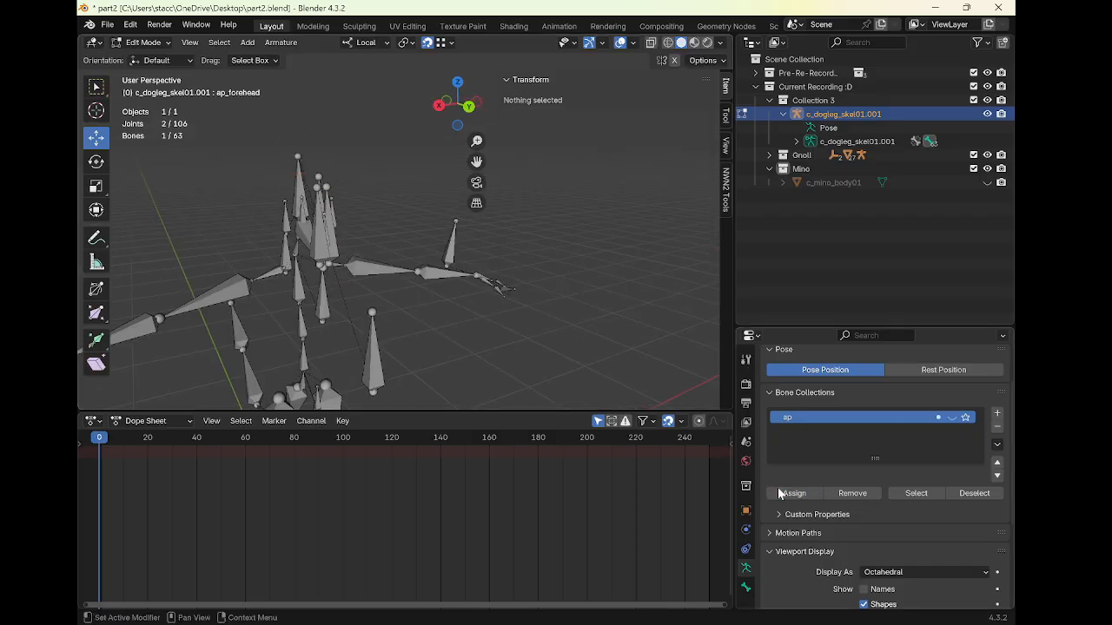
Select the ap_mouth bone and assign it to the ap bone collection
middle_drag(405, 280, 524, 283)
drag(394, 236, 437, 251)
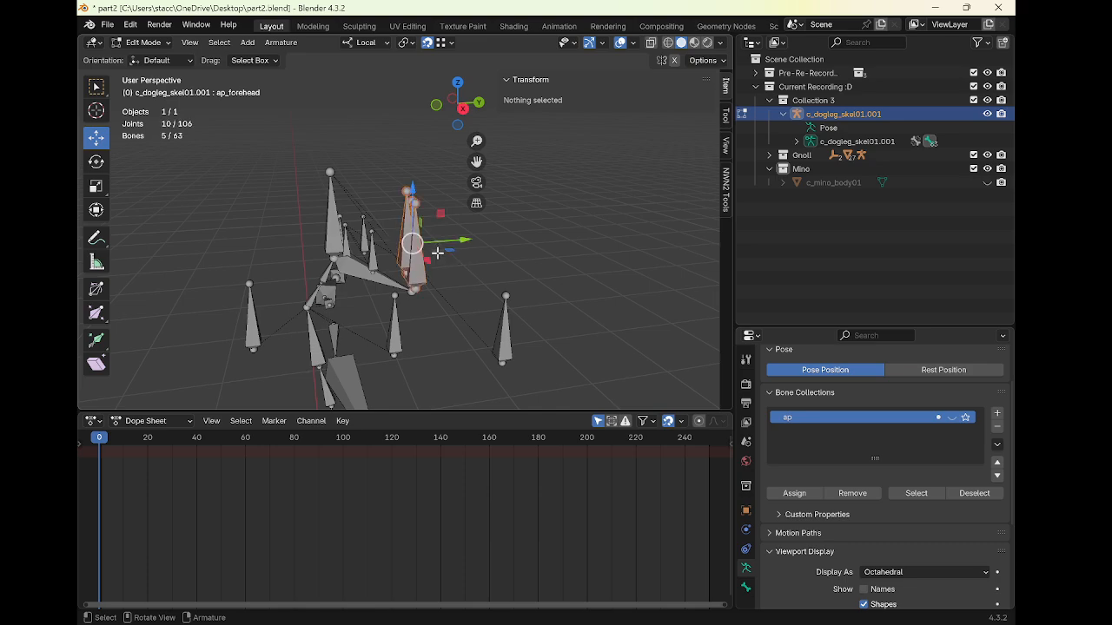
click(415, 299)
middle_drag(415, 297, 390, 247)
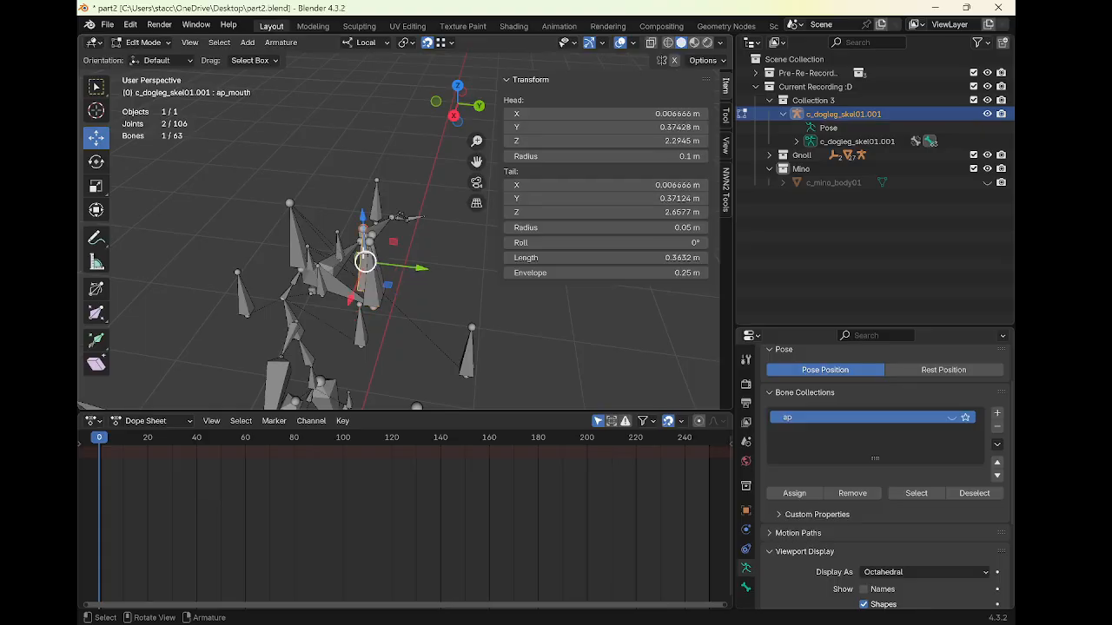
click(363, 253)
click(793, 493)
click(409, 268)
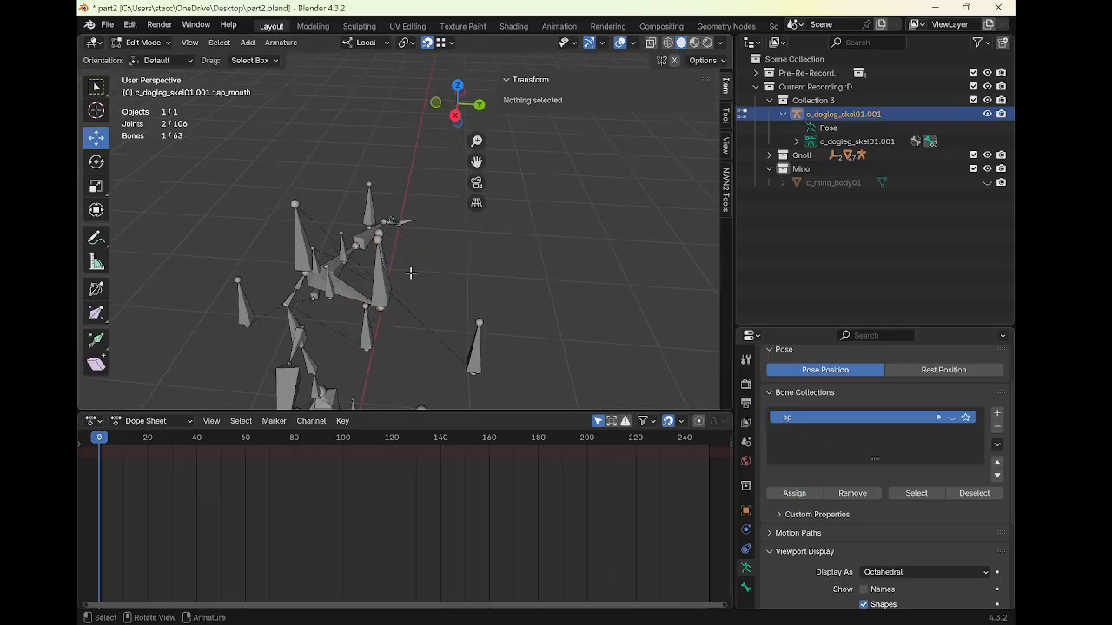
Select the facial helper bones, including f_jaw, f_talkdummy and f_um, and delete them
middle_drag(410, 268, 462, 243)
drag(379, 212, 455, 253)
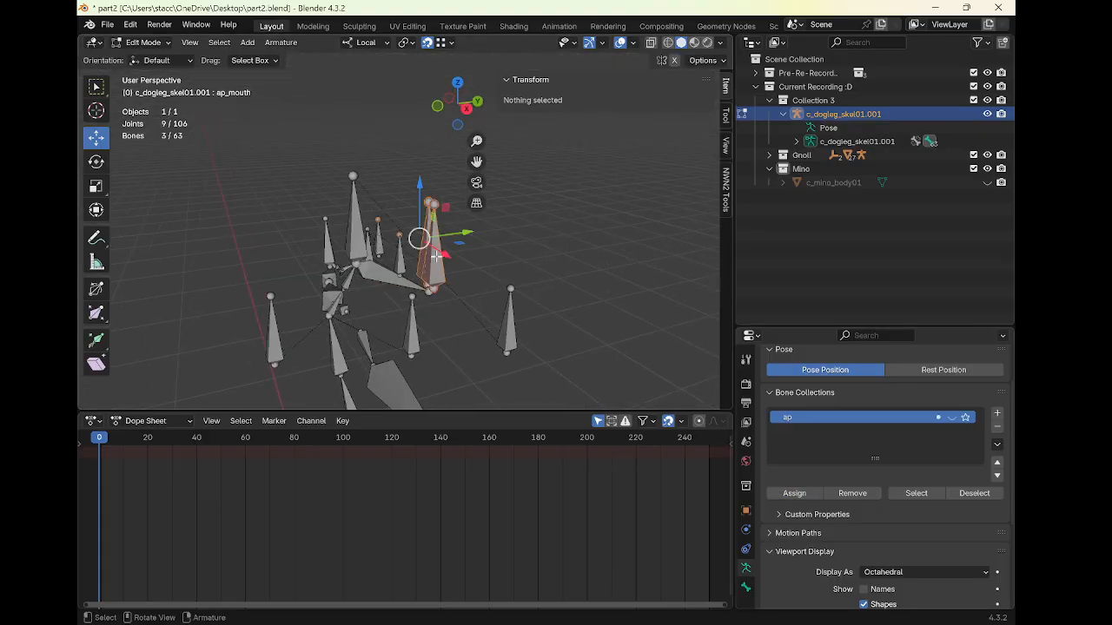
shift+click(377, 247)
shift+click(377, 248)
shift+click(379, 268)
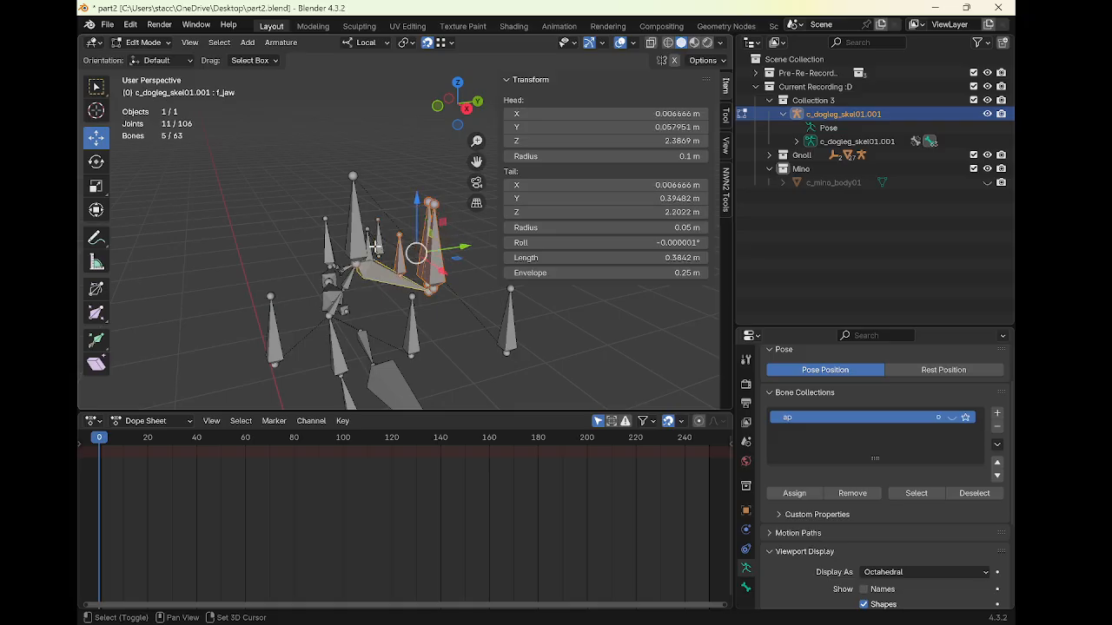
shift+click(377, 246)
shift+click(371, 249)
middle_drag(373, 250, 315, 224)
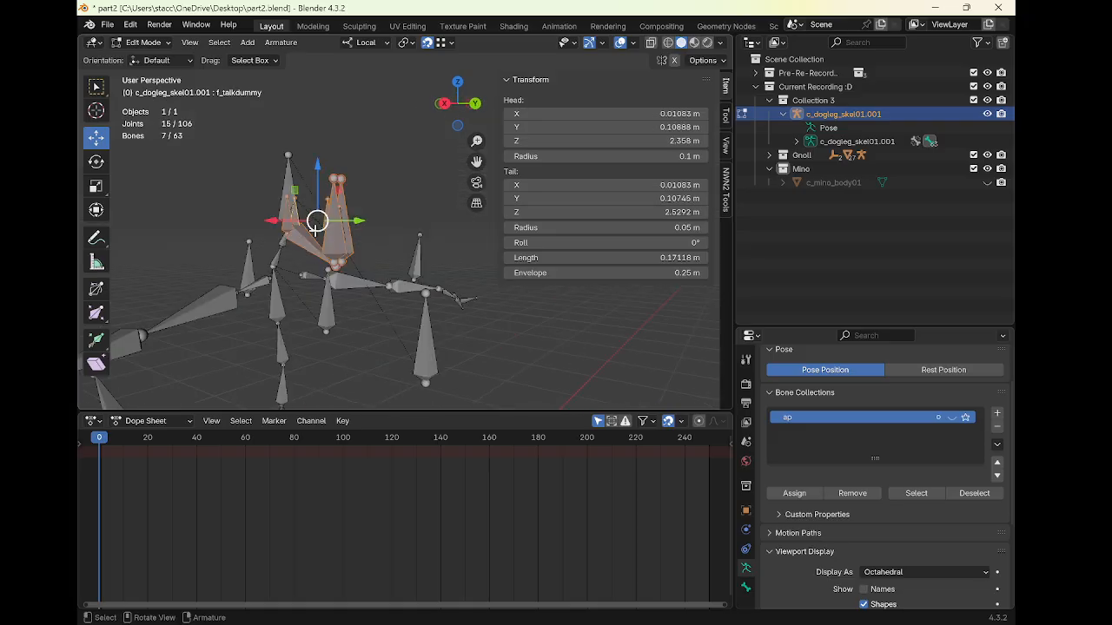
key(x)
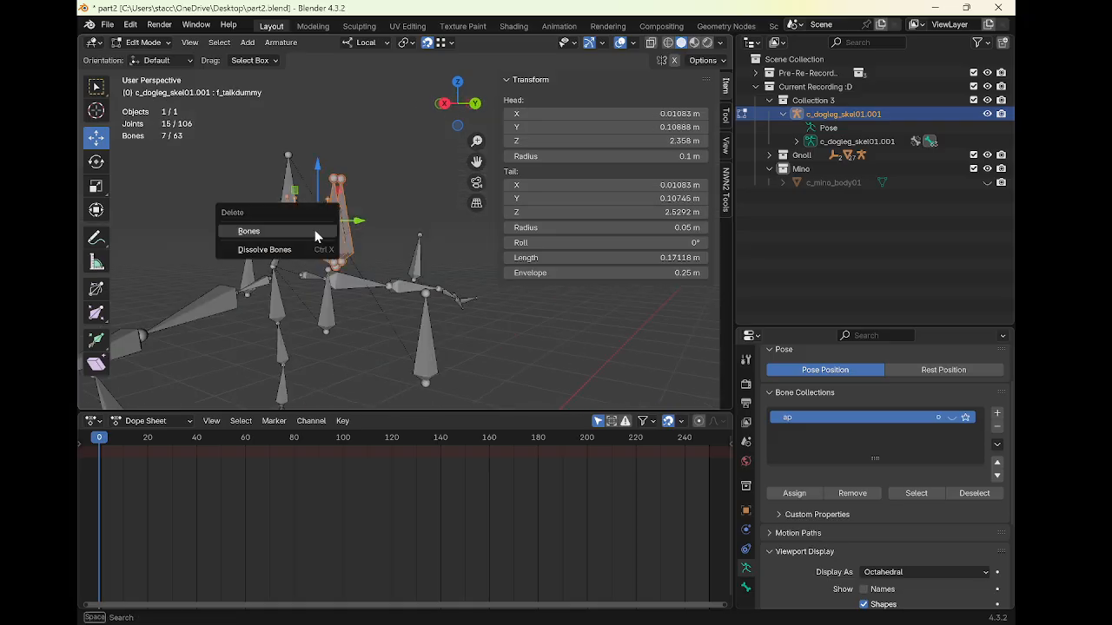
click(316, 233)
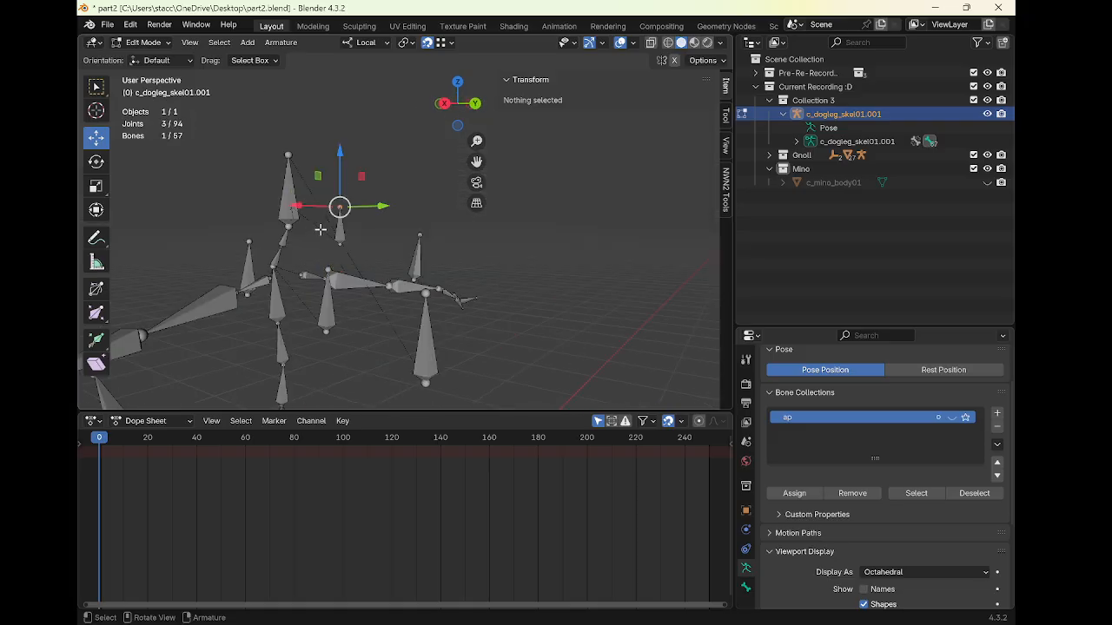
key(x)
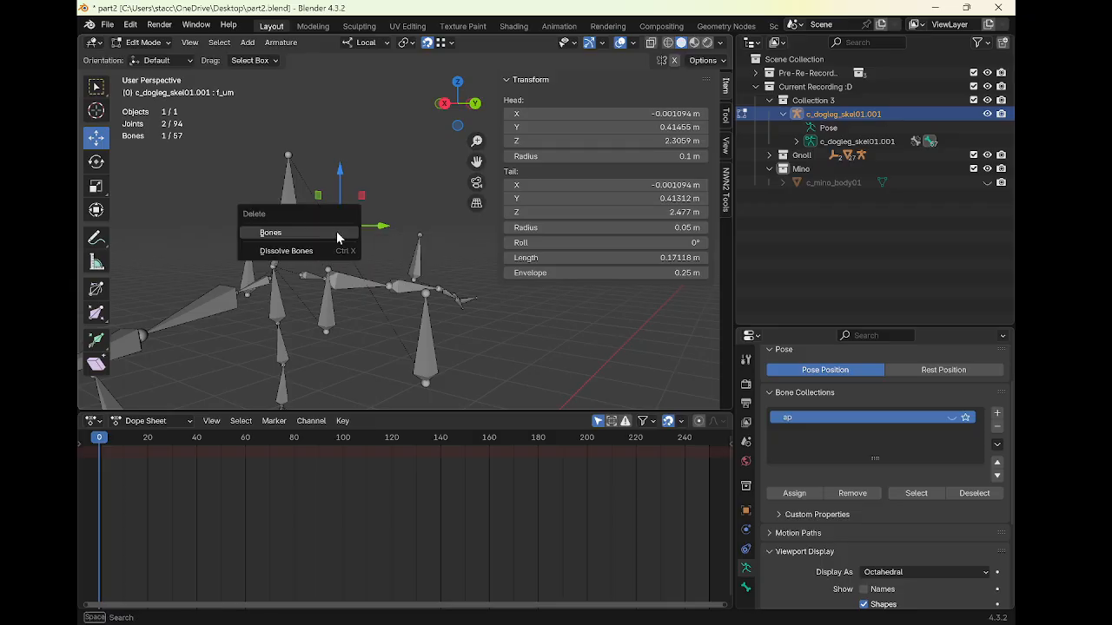
click(335, 232)
Select the ap_back, ap_torso, shield, hand, knee and foot attachment bones and assign them to the ap bone collection
click(250, 265)
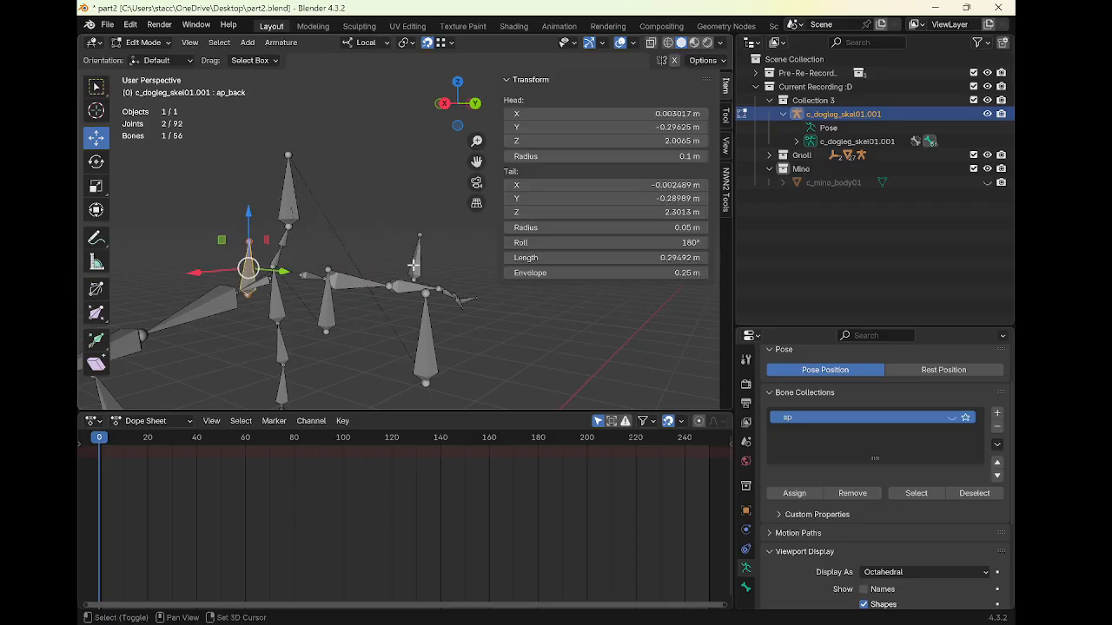
shift+click(417, 265)
shift+click(437, 332)
middle_drag(392, 337, 313, 317)
shift+click(334, 301)
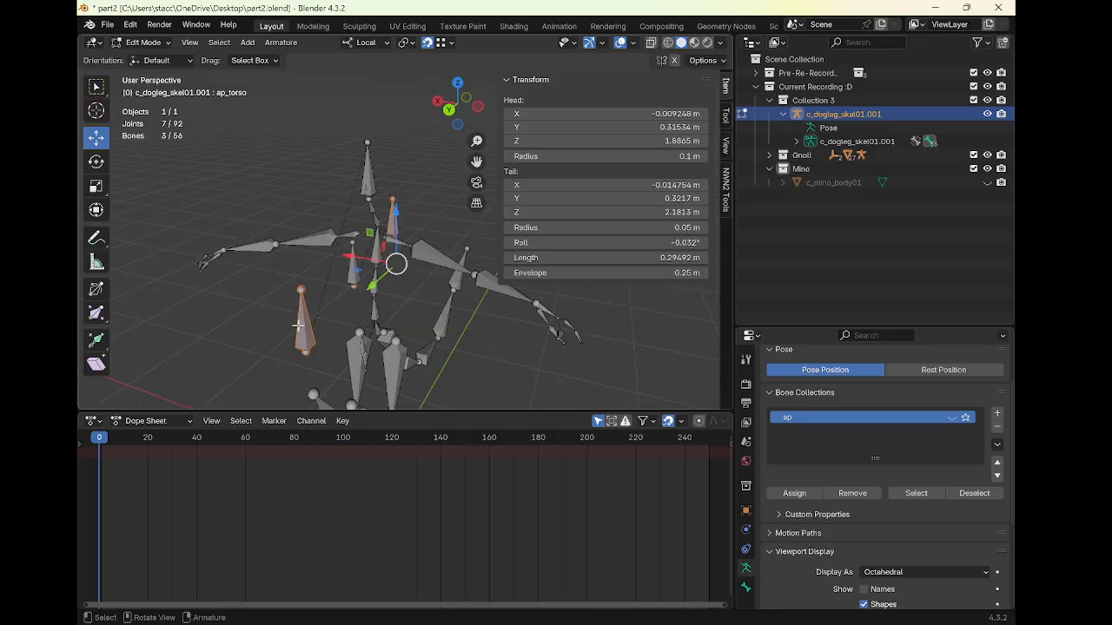
click(300, 326)
shift+click(349, 266)
shift+click(396, 219)
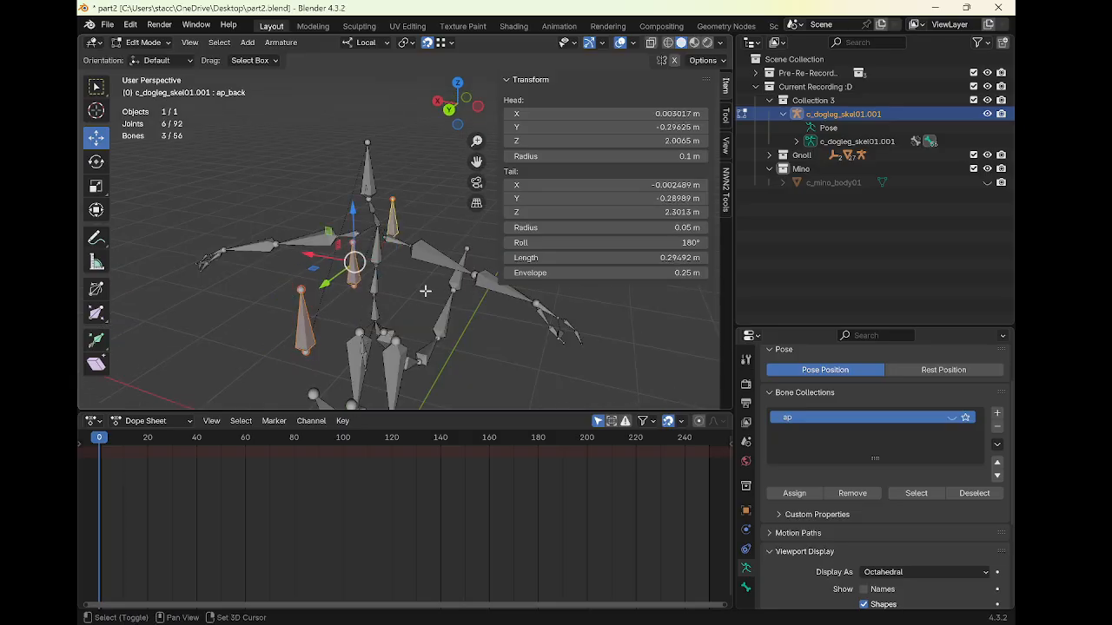
middle_drag(398, 220, 461, 261)
shift+click(431, 263)
shift+middle_drag(325, 299, 434, 242)
middle_drag(309, 261, 367, 267)
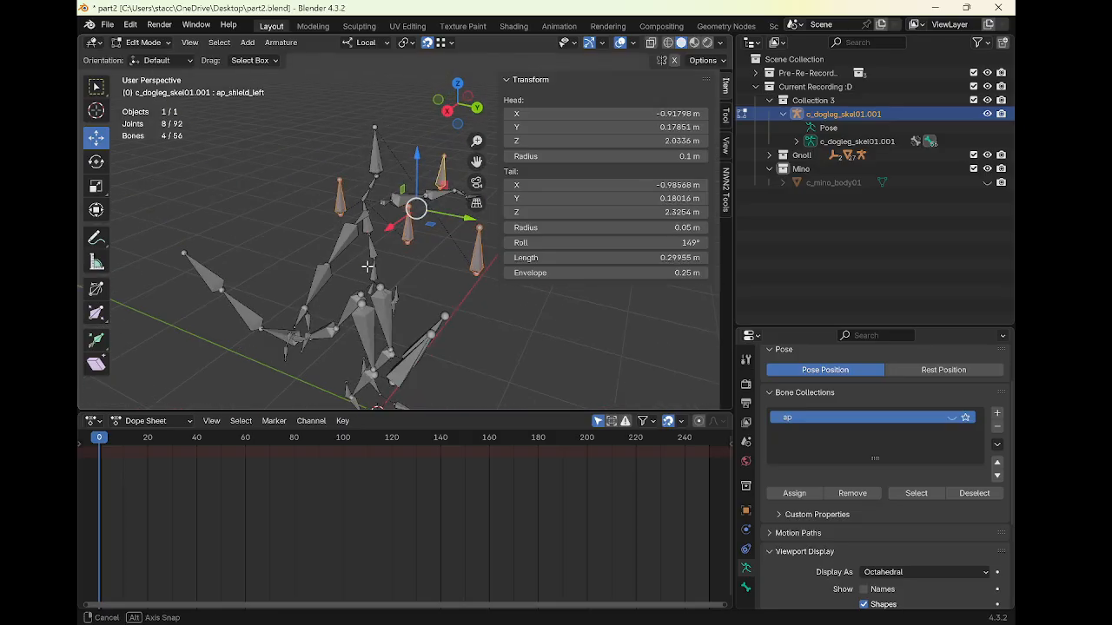
click(300, 338)
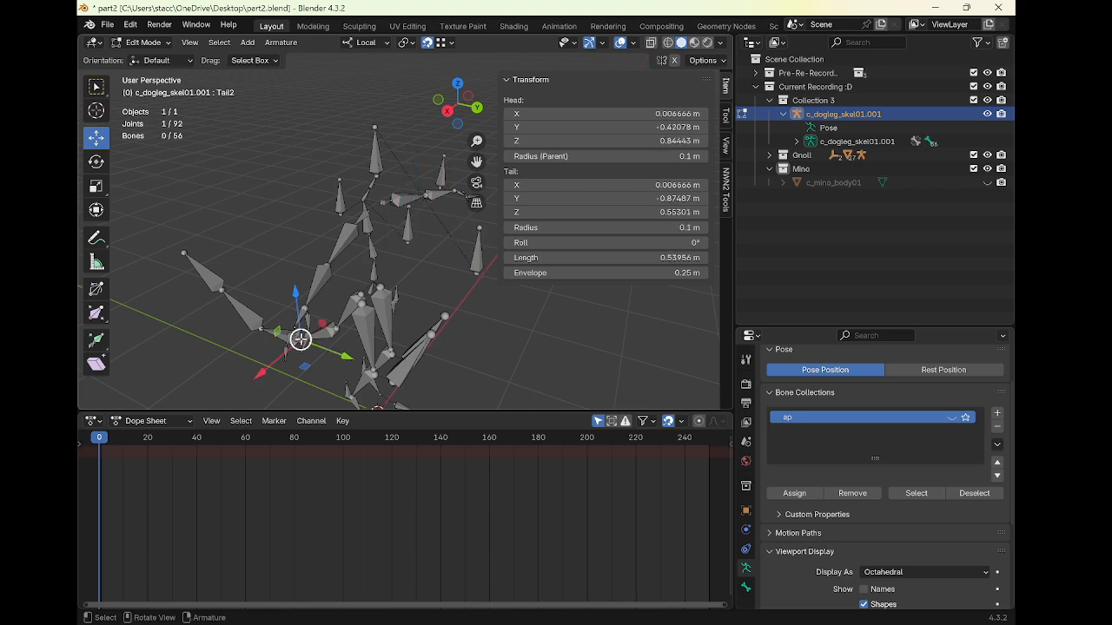
middle_drag(300, 339, 348, 297)
click(269, 341)
shift+click(307, 217)
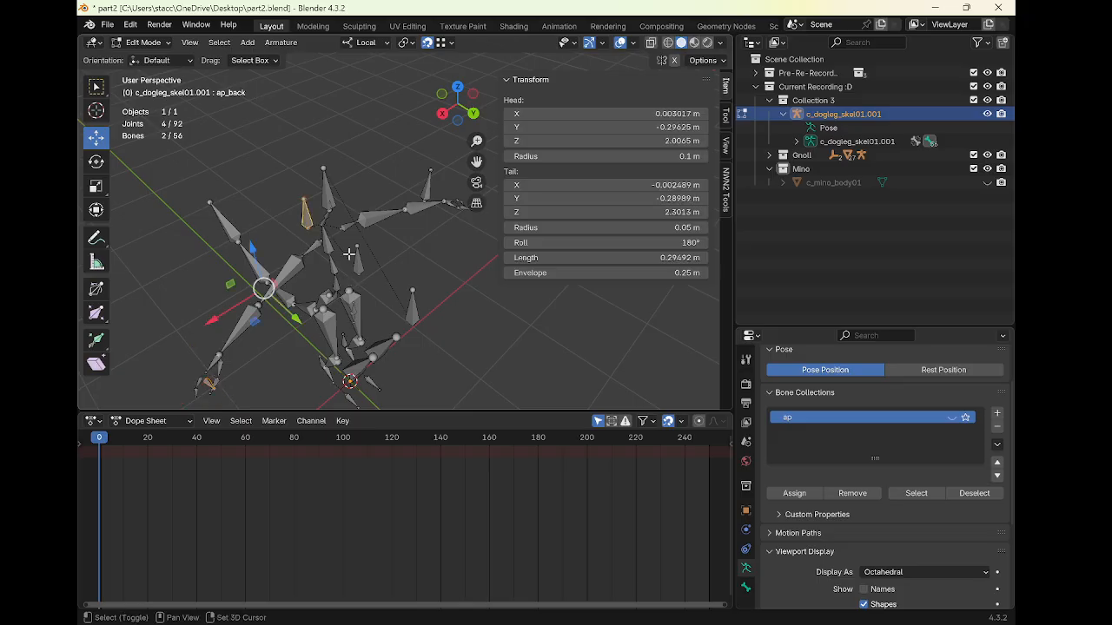
shift+click(412, 306)
shift+click(358, 260)
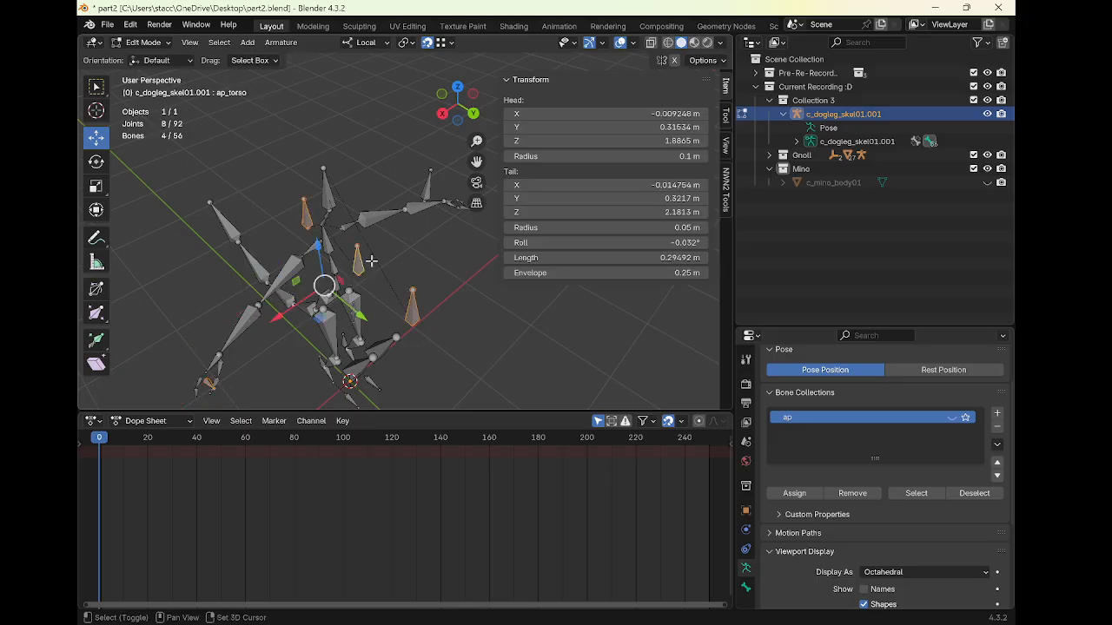
shift+click(428, 186)
middle_drag(428, 186, 377, 235)
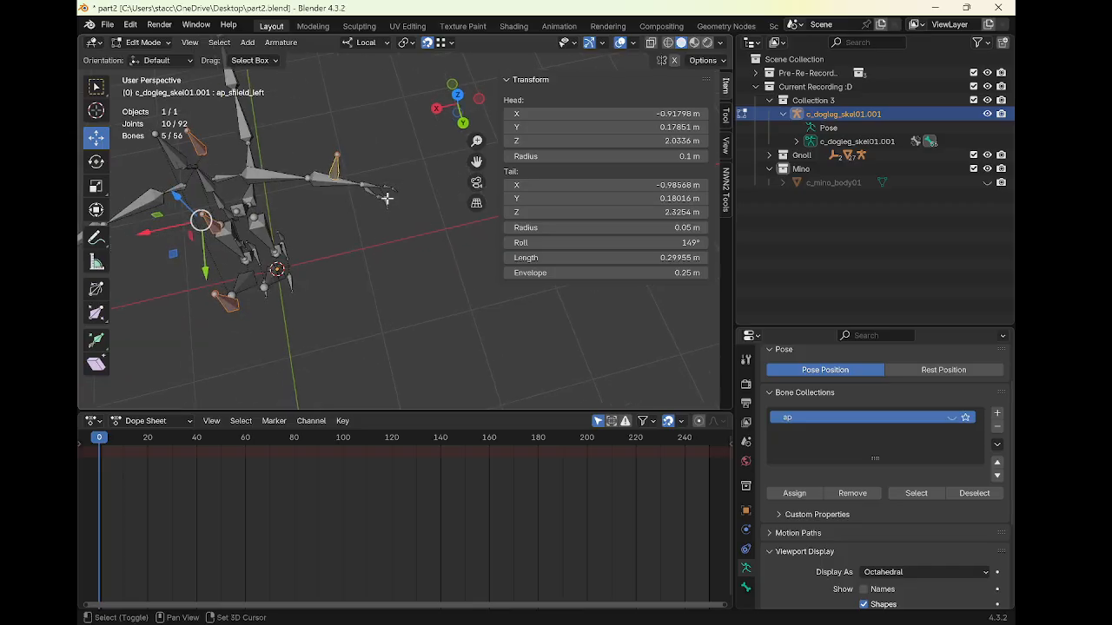
shift+click(387, 198)
shift+click(386, 204)
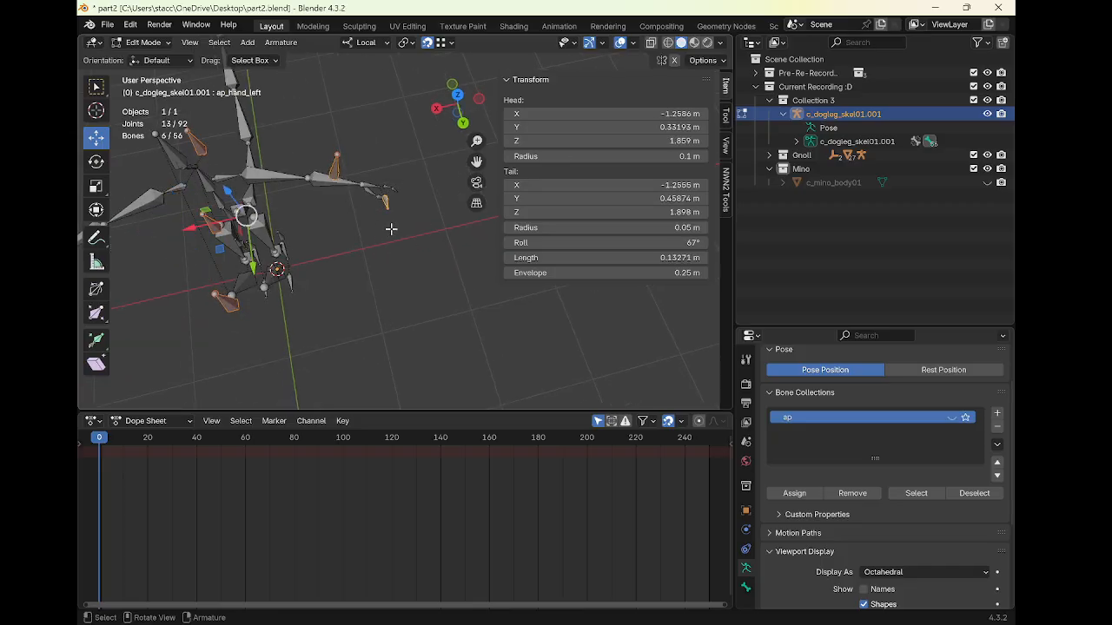
middle_drag(390, 229, 378, 207)
shift+click(354, 267)
middle_drag(355, 267, 438, 203)
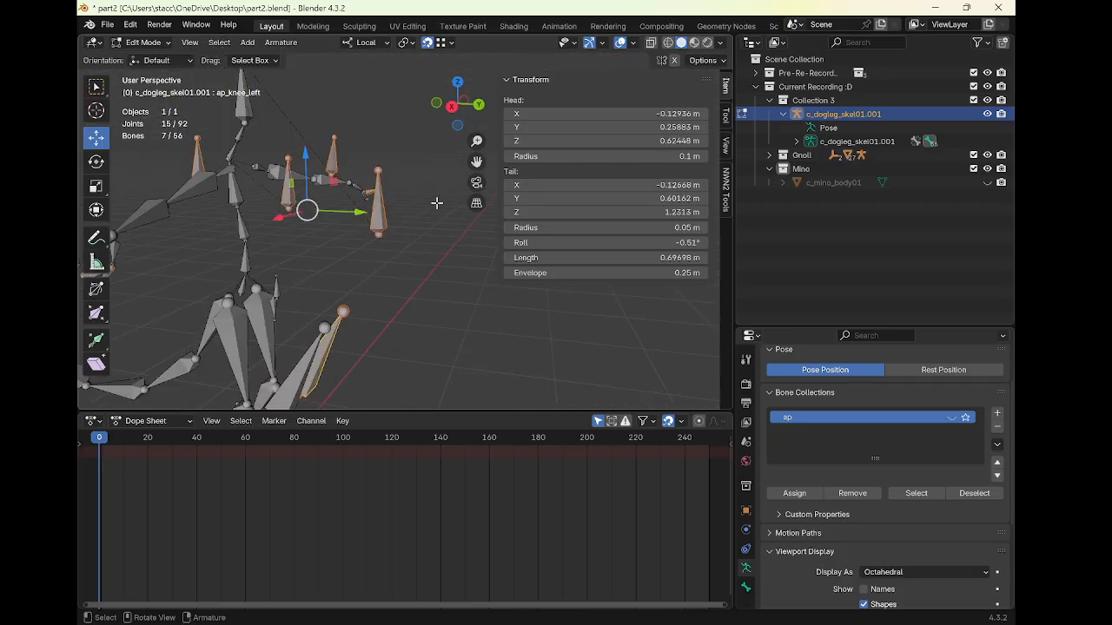
shift+click(309, 346)
shift+middle_drag(309, 346, 389, 164)
shift+click(300, 271)
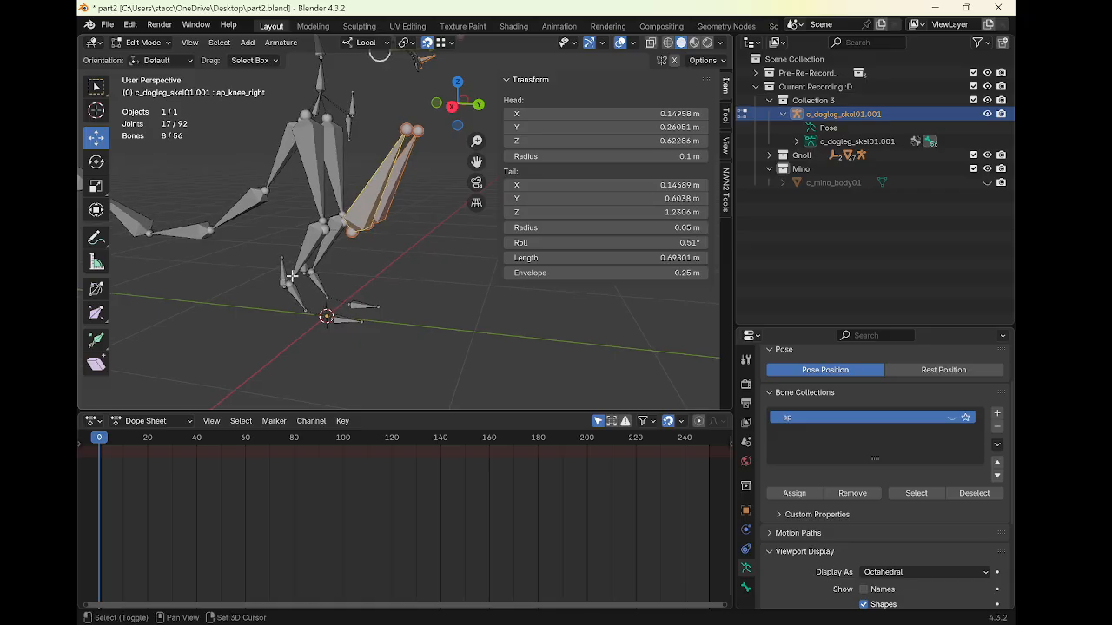
middle_drag(300, 271, 298, 282)
shift+click(292, 282)
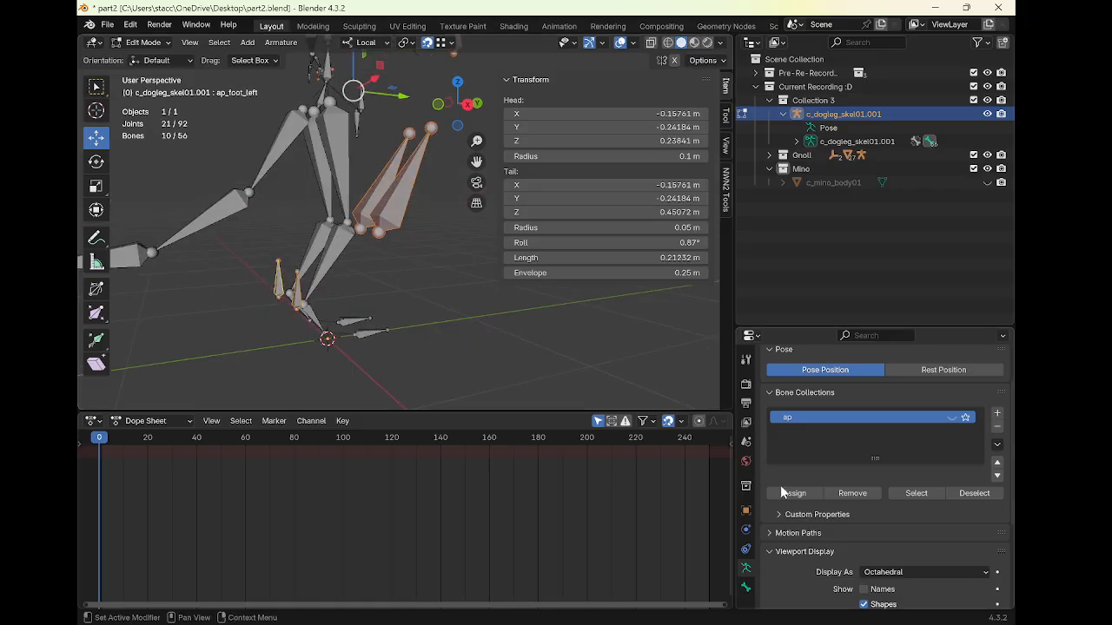
click(786, 492)
Select the ap_waist bone and assign it to the ap bone collection
middle_drag(425, 181, 374, 258)
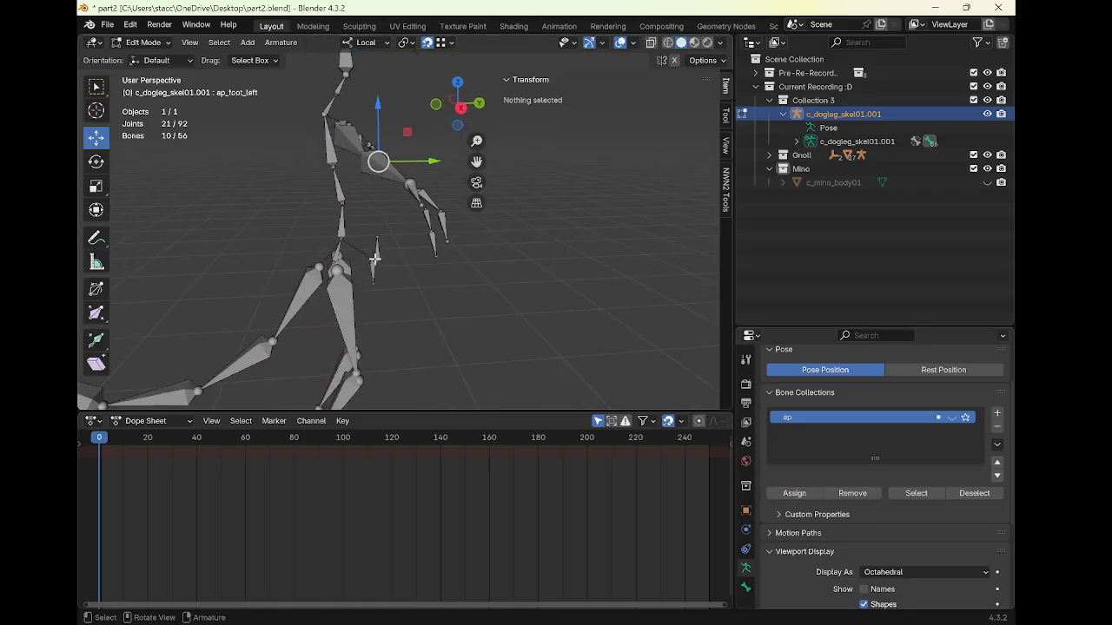
click(377, 252)
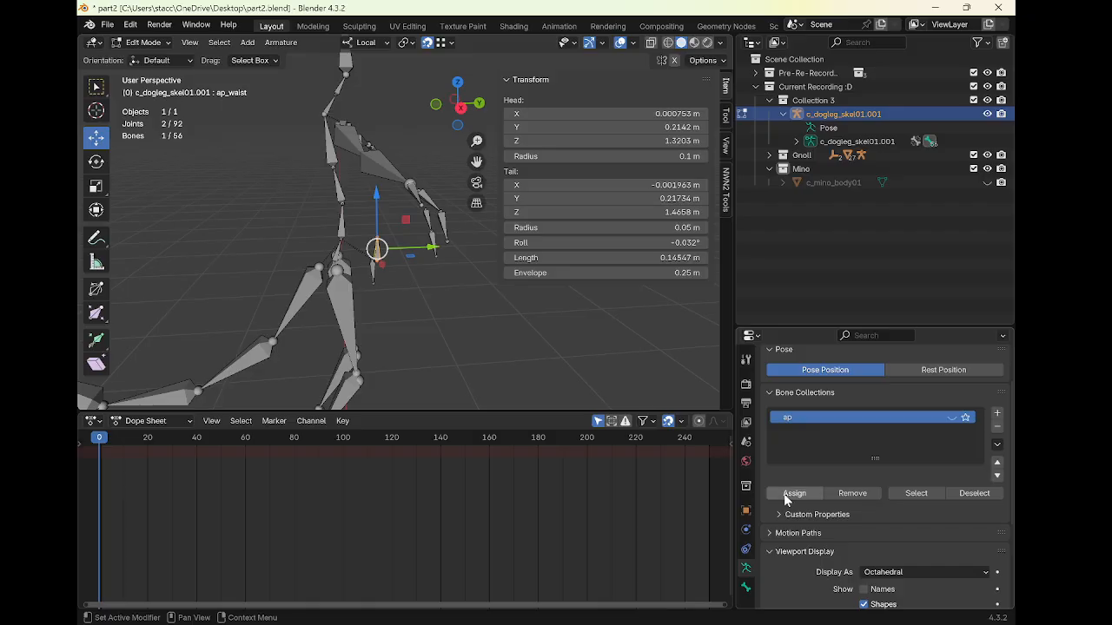
click(784, 494)
Select the f_emotiondummy bone above the head and delete it
middle_drag(533, 359, 385, 208)
click(363, 265)
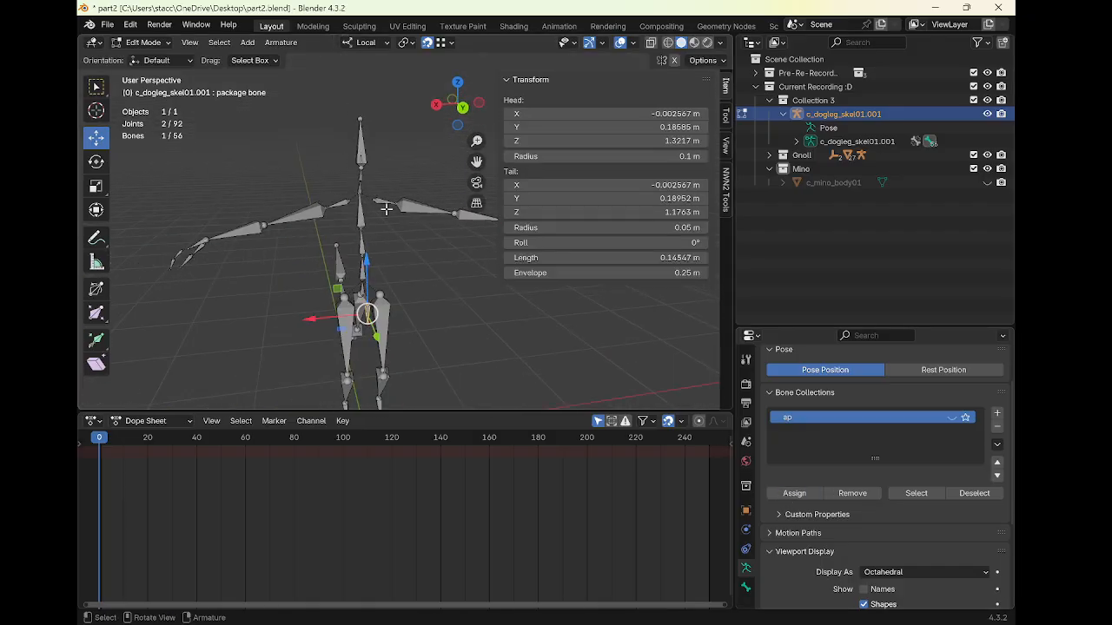
click(360, 160)
click(360, 160)
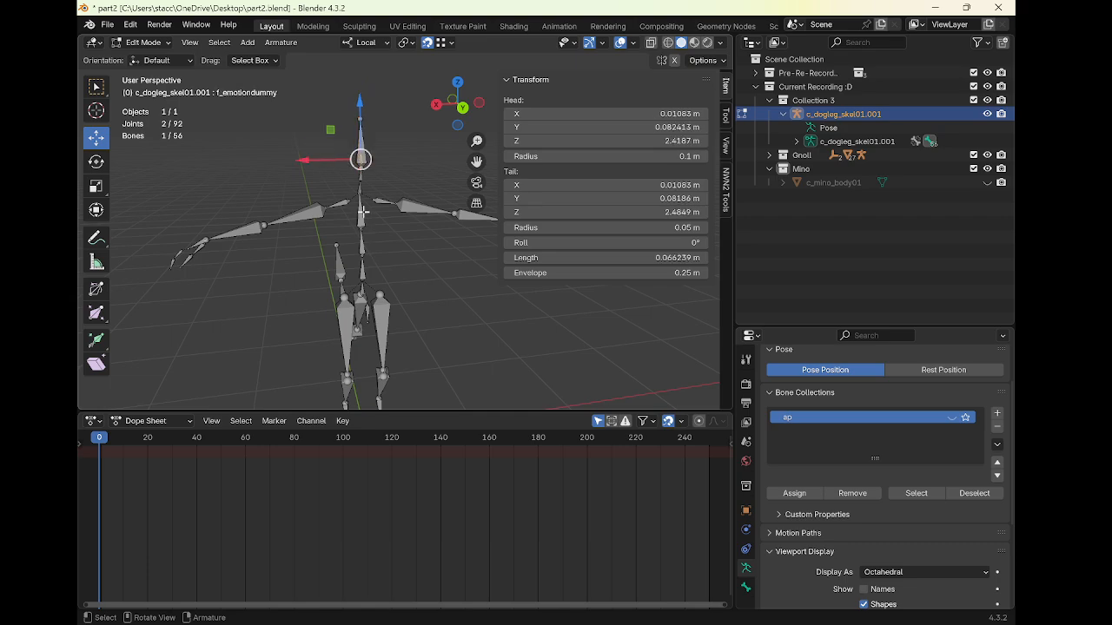
key(x)
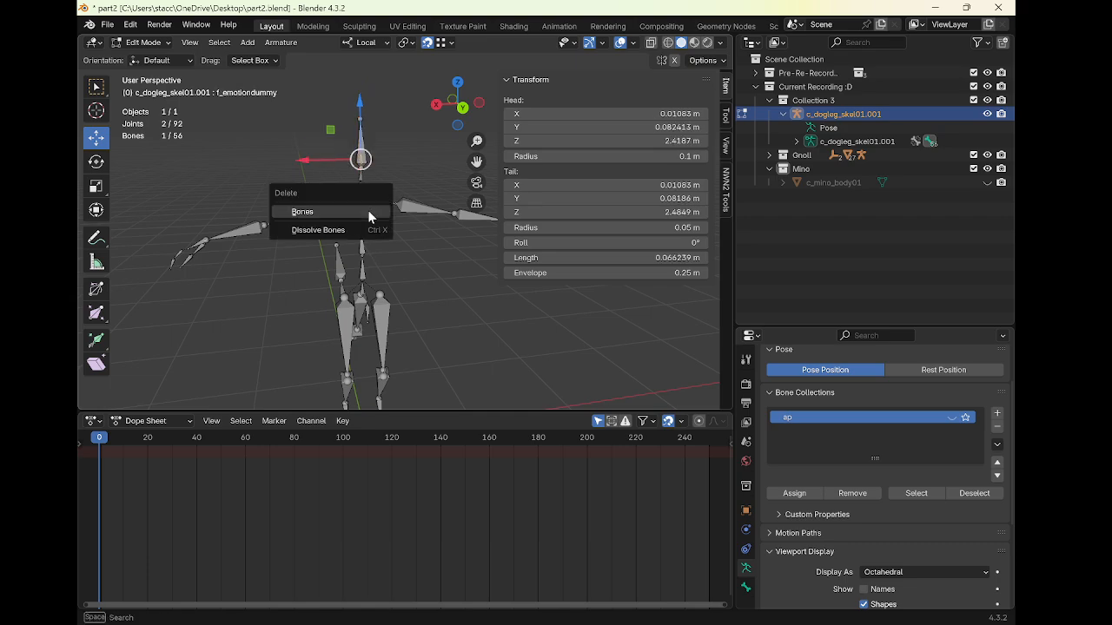
click(370, 216)
Select the two tail bones and subdivide them with 1 cut
middle_drag(370, 217, 406, 302)
click(363, 313)
shift+click(344, 340)
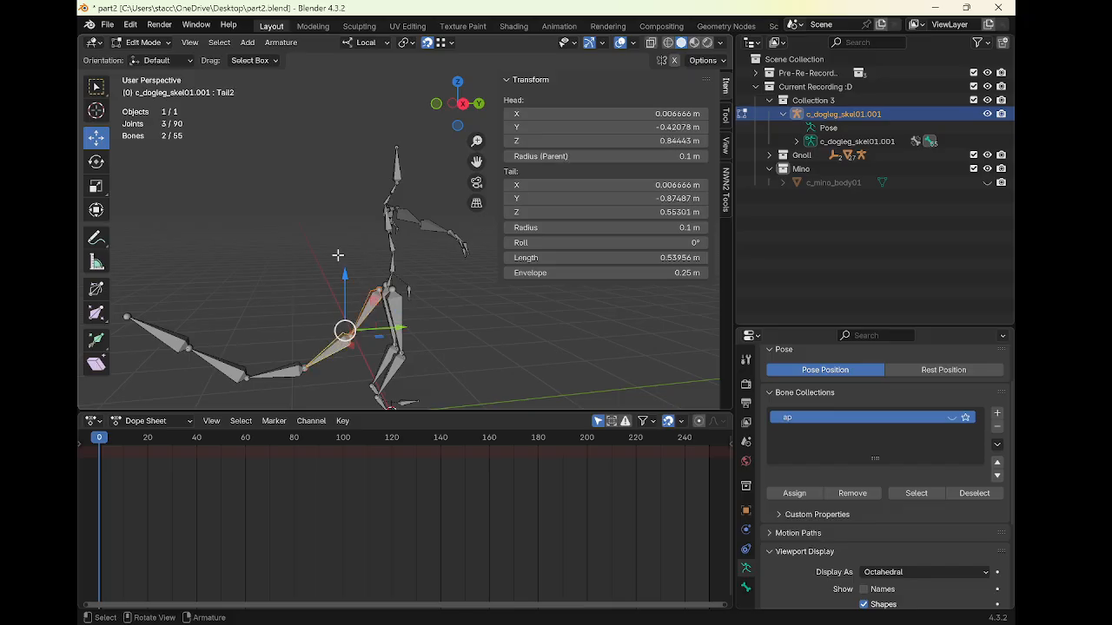
right_click(337, 254)
mouse_move(337, 255)
click(313, 119)
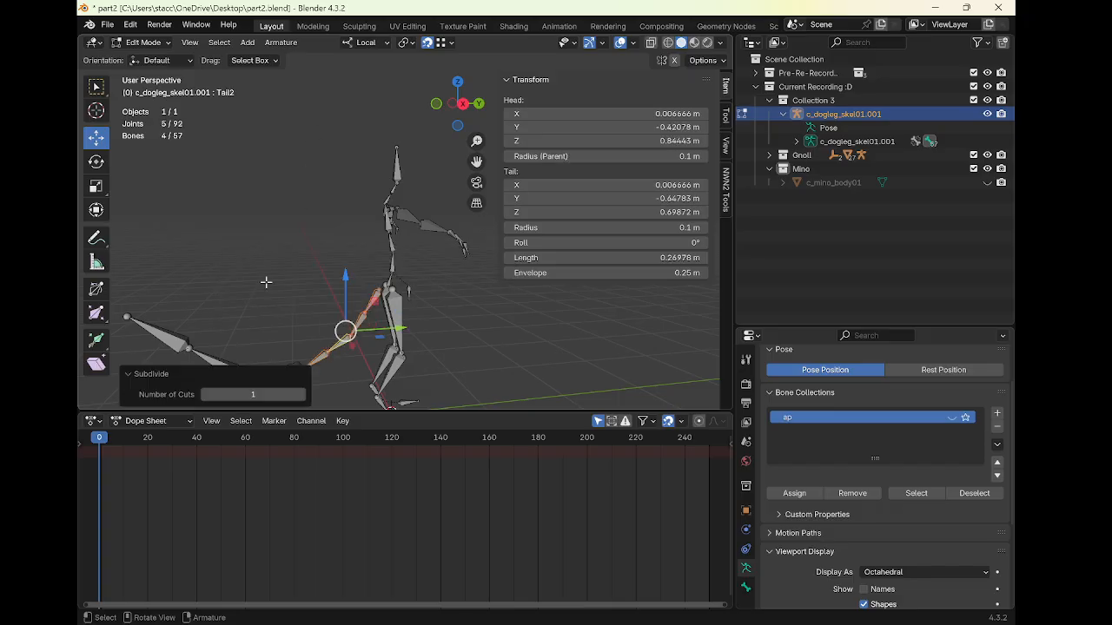
Select the outer tail segments and delete them
scroll(252, 290, down, 2)
shift+middle_drag(189, 256, 204, 221)
drag(205, 212, 345, 308)
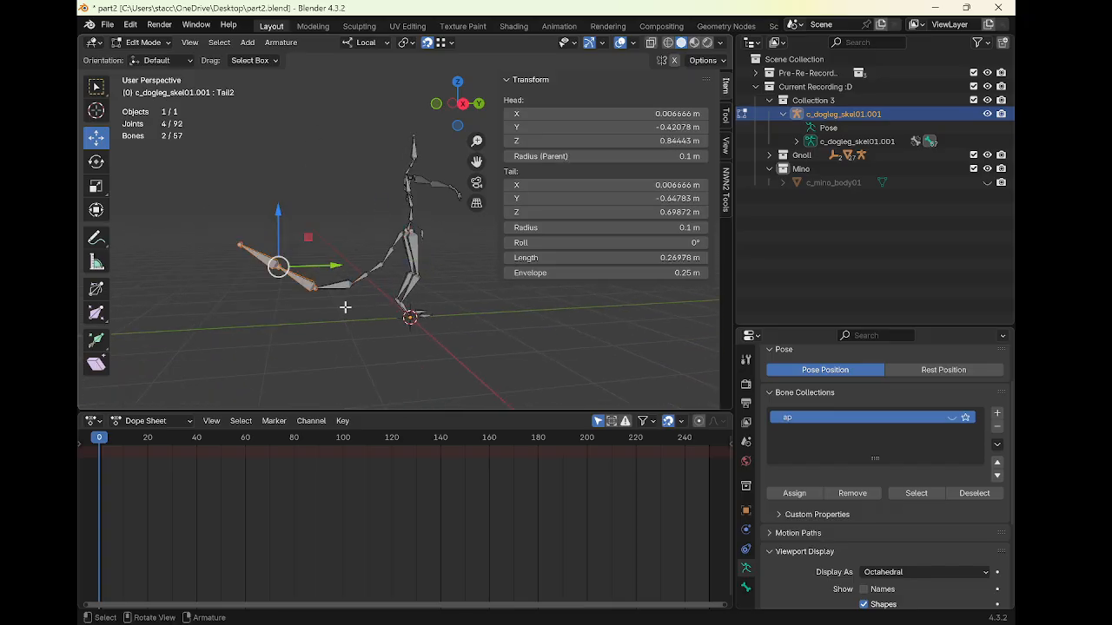
key(x)
click(340, 288)
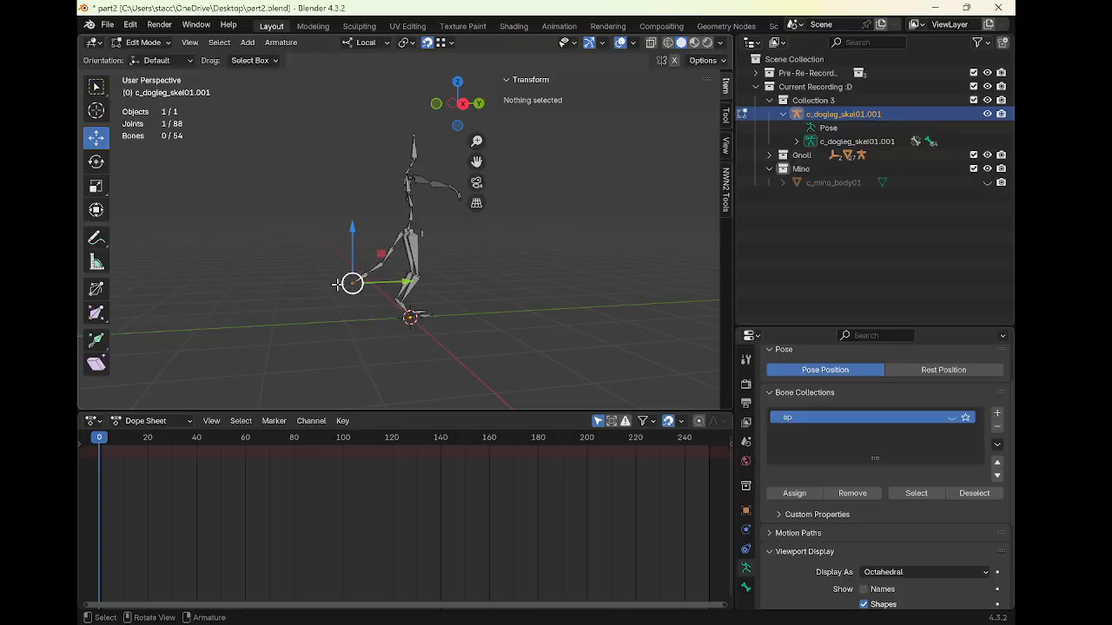
Show the minotaur mesh, select the upper-body bones, and scale them uniformly to 0.922 to fit the mesh
middle_drag(347, 287, 608, 217)
click(986, 183)
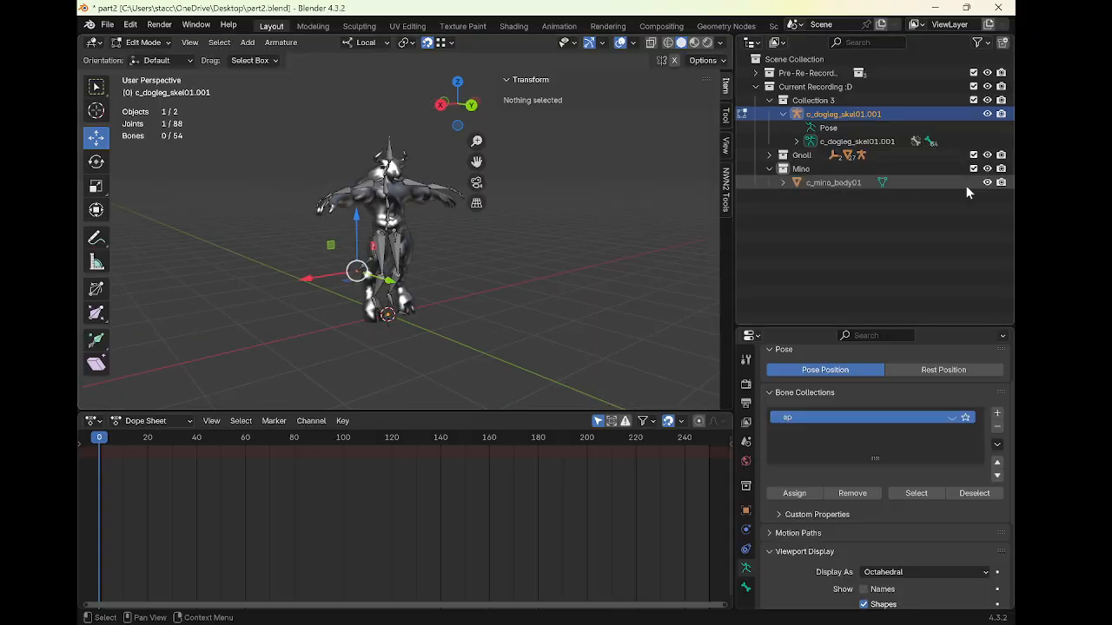
middle_drag(660, 252, 477, 266)
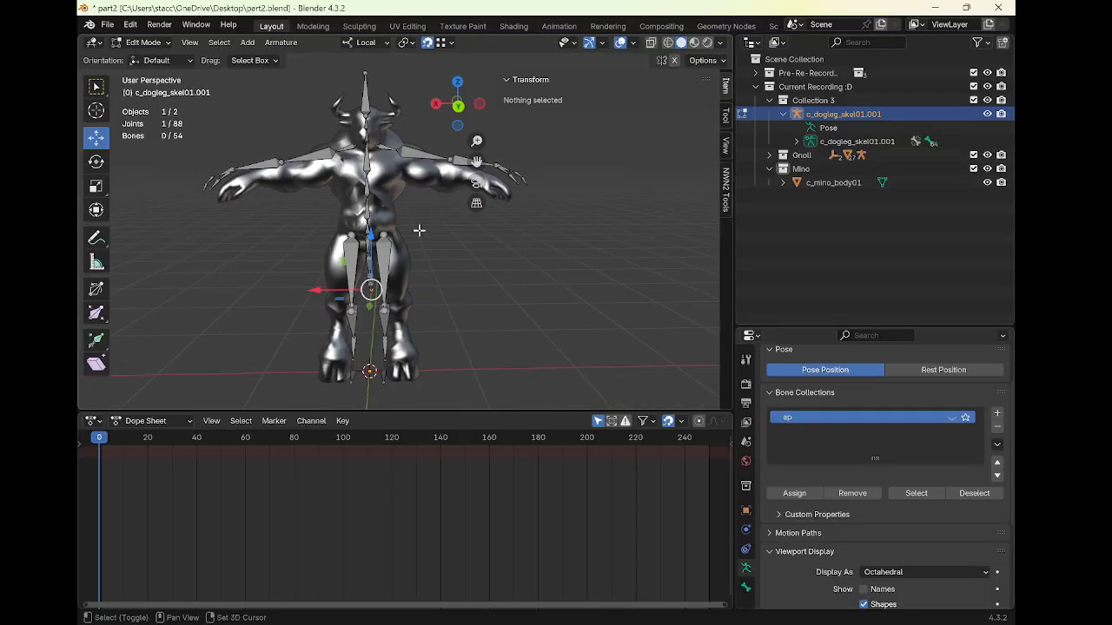
shift+middle_drag(400, 222, 405, 223)
scroll(394, 216, down, 2)
drag(228, 99, 492, 218)
scroll(499, 219, up, 1)
mouse_move(500, 219)
middle_down()
mouse_move(476, 223)
mouse_move(512, 222)
middle_up()
key(s)
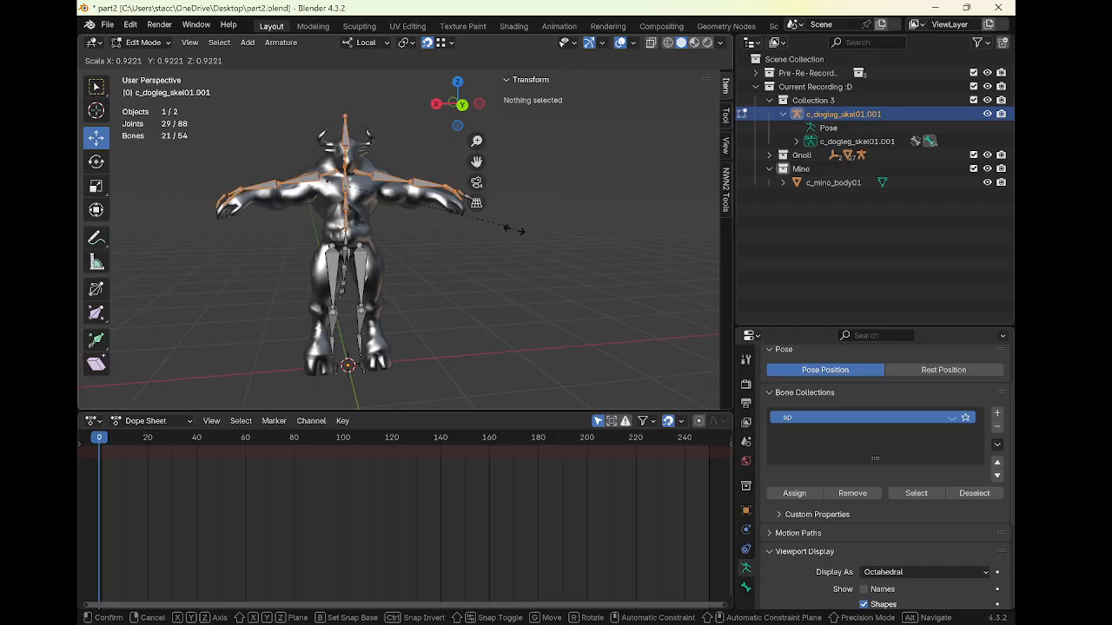
click(515, 231)
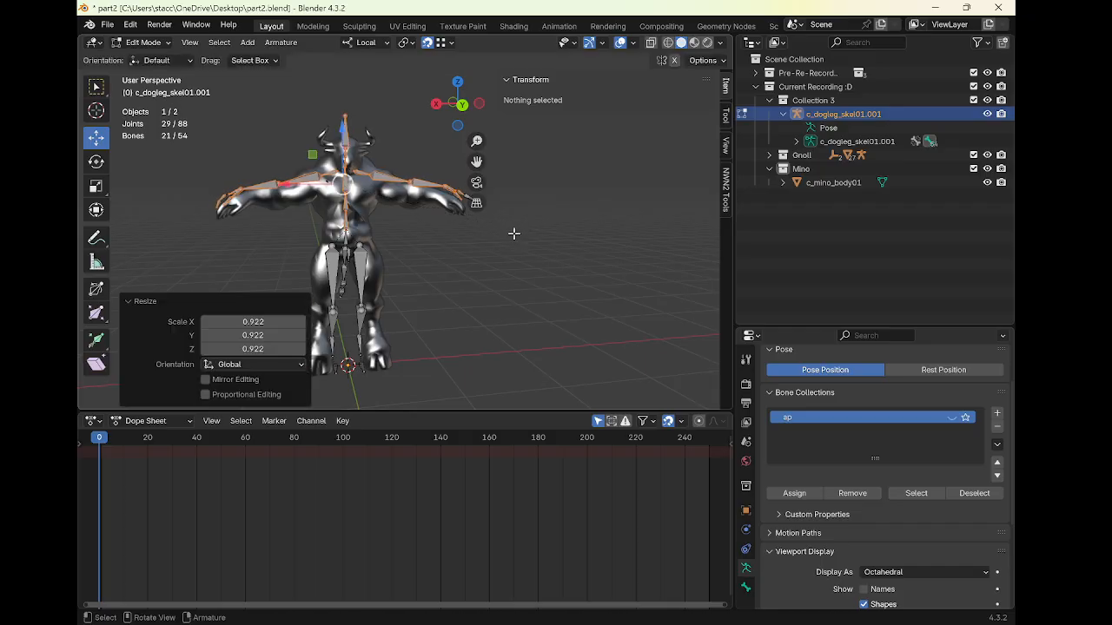
key(s)
key(z)
right_click(499, 246)
Return to object mode and scale the armature along its local Z axis to 0.966
scroll(400, 206, down, 1)
key(a)
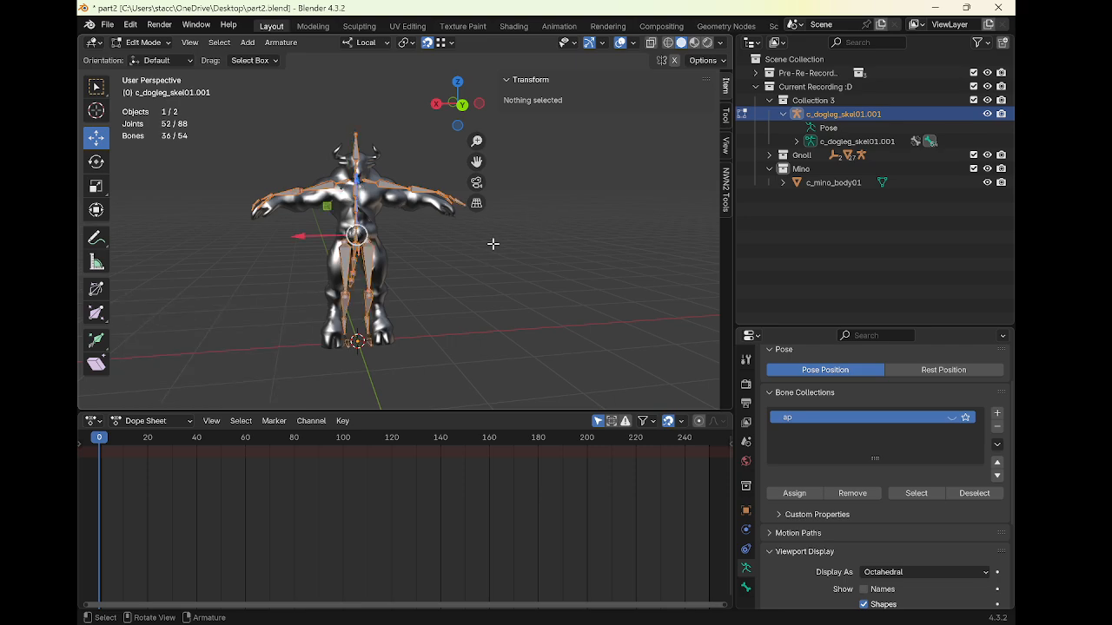
key(ctrl+Tab)
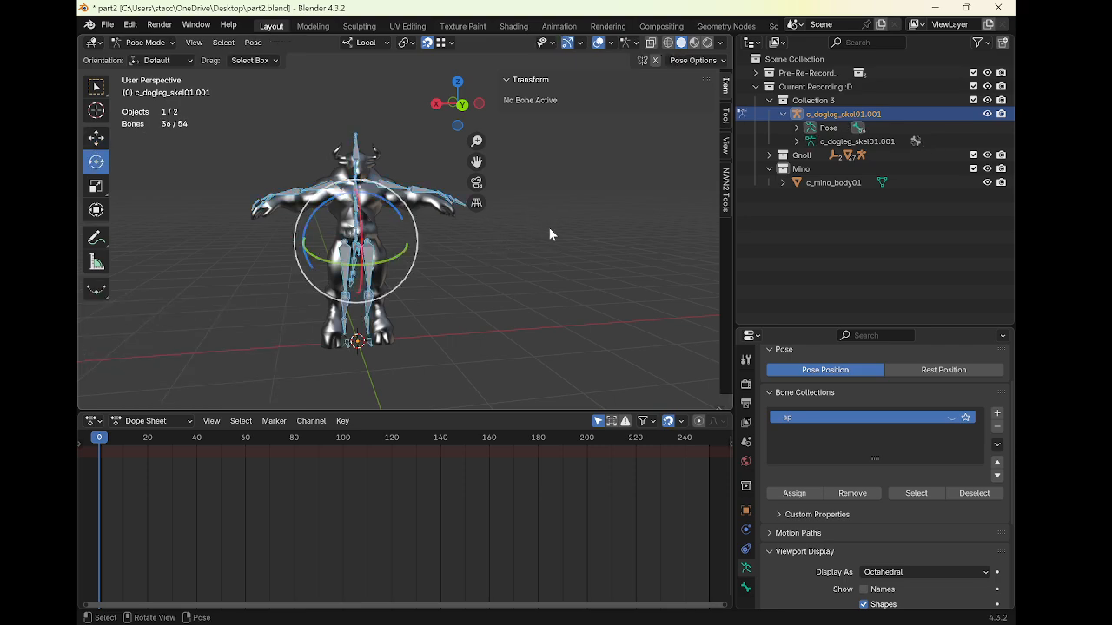
key(ctrl+Tab)
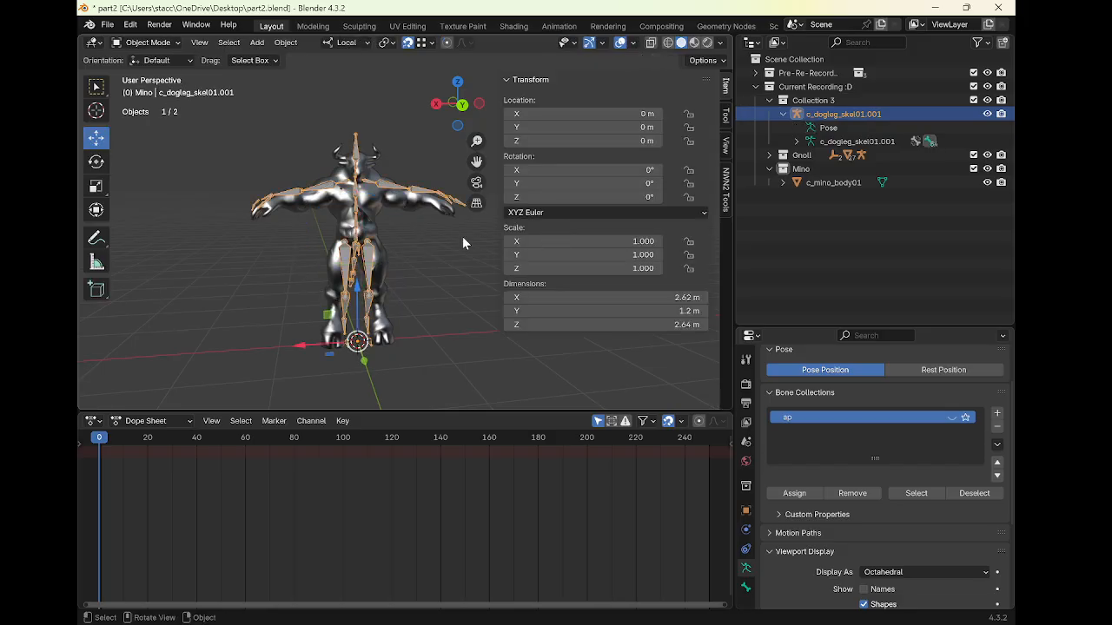
key(s)
key(z)
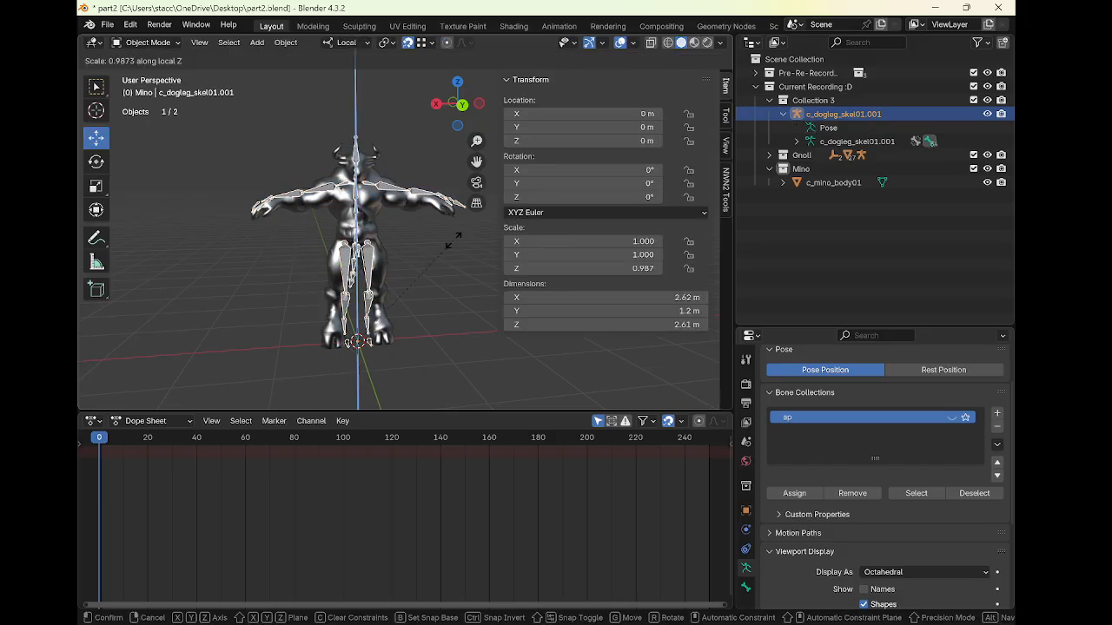
click(454, 246)
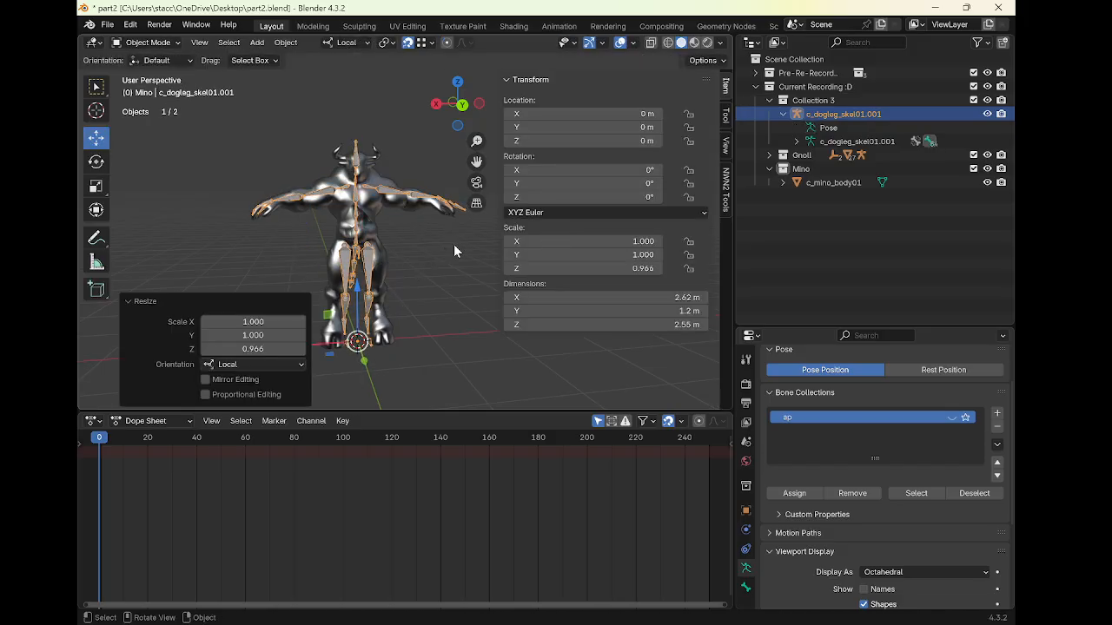
Move the armature along its local Y axis to about -0.105 m so it lines up with the minotaur mesh
middle_drag(439, 251, 584, 313)
key(g)
key(y)
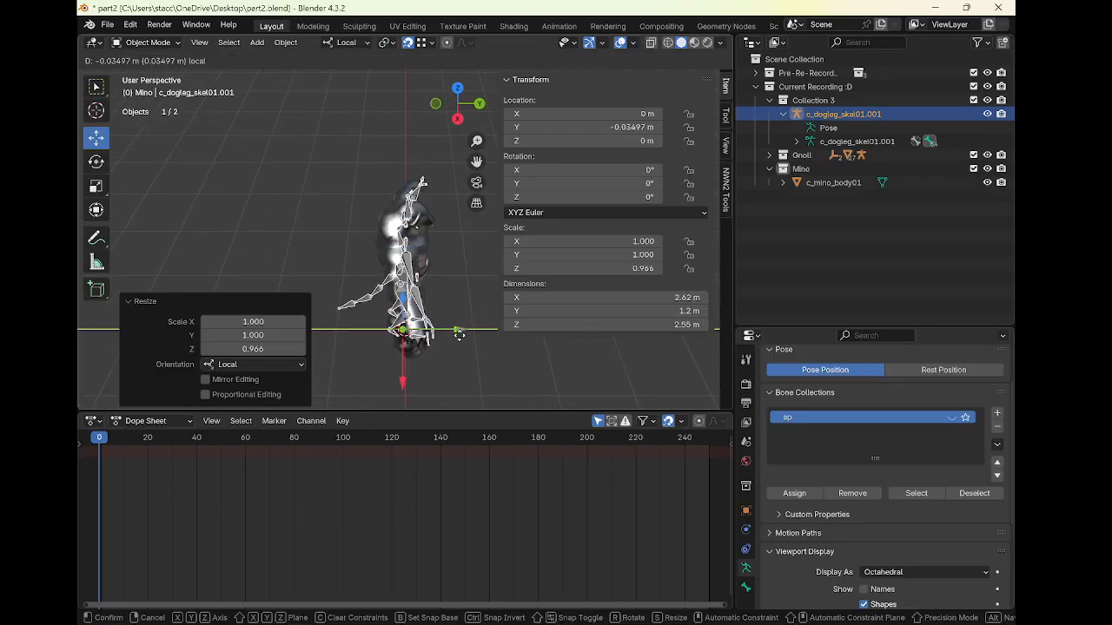
click(457, 343)
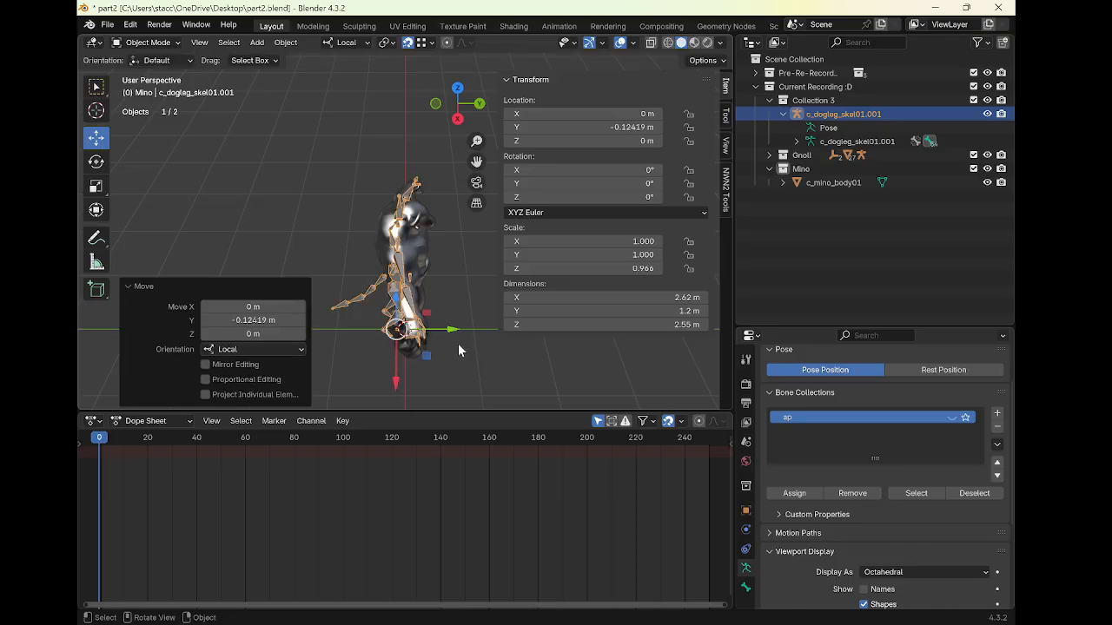
mouse_move(460, 326)
middle_down()
mouse_move(446, 289)
mouse_move(456, 337)
middle_up()
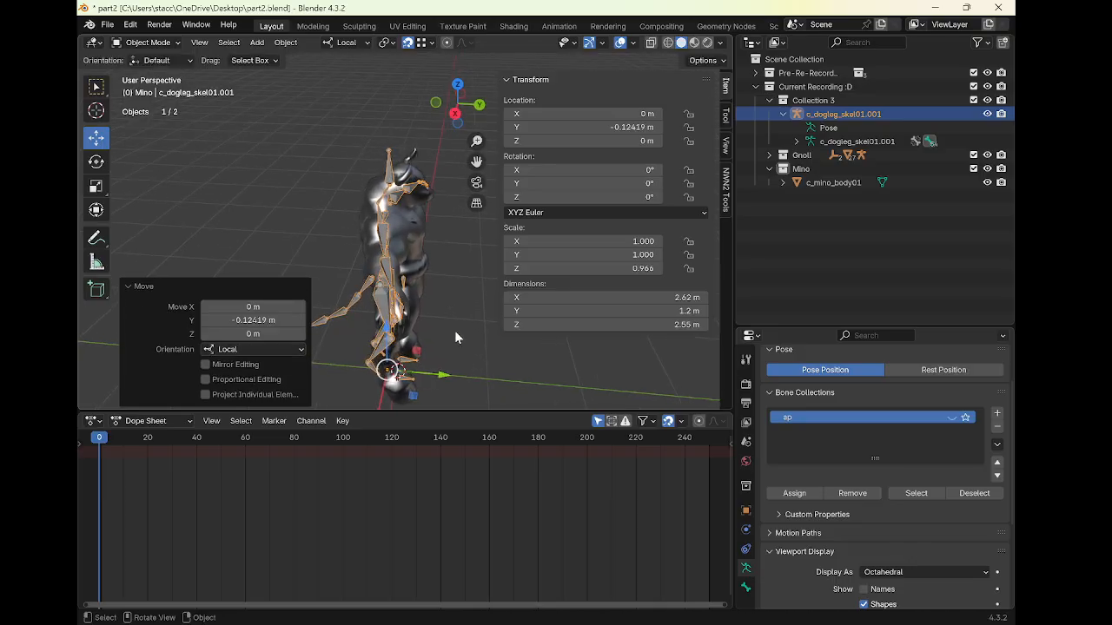
drag(443, 380, 454, 325)
middle_drag(456, 325, 382, 198)
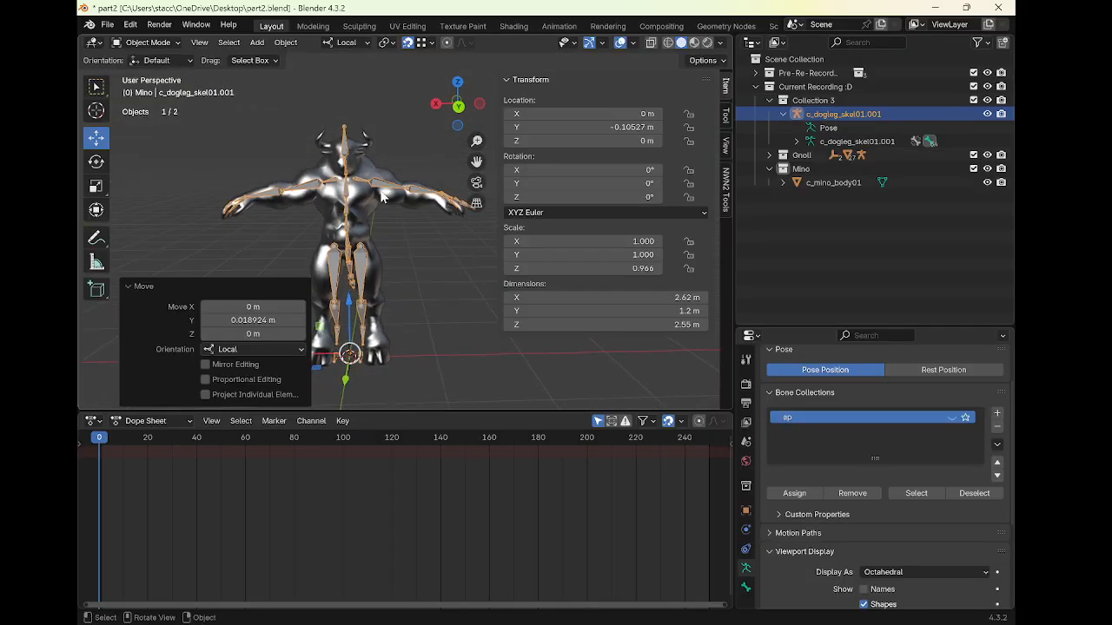
Edit the minotaur mesh and move a hand vertex about 0.1 m outward along X with proportional and mirror editing
key(ctrl+Tab)
click(429, 202)
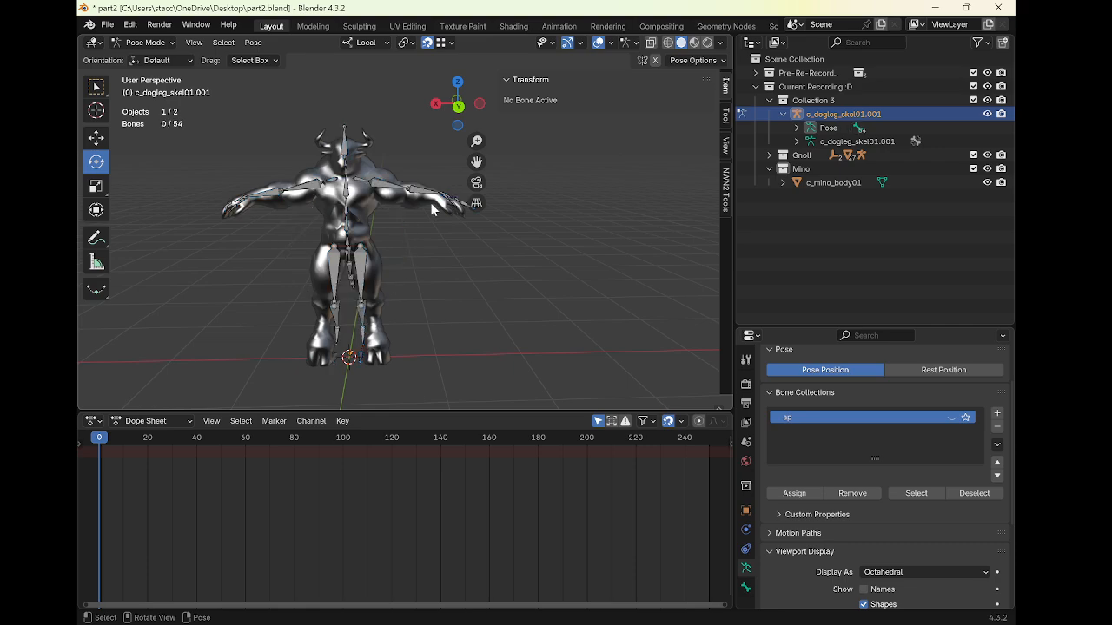
key(ctrl+Tab)
click(428, 200)
key(Tab)
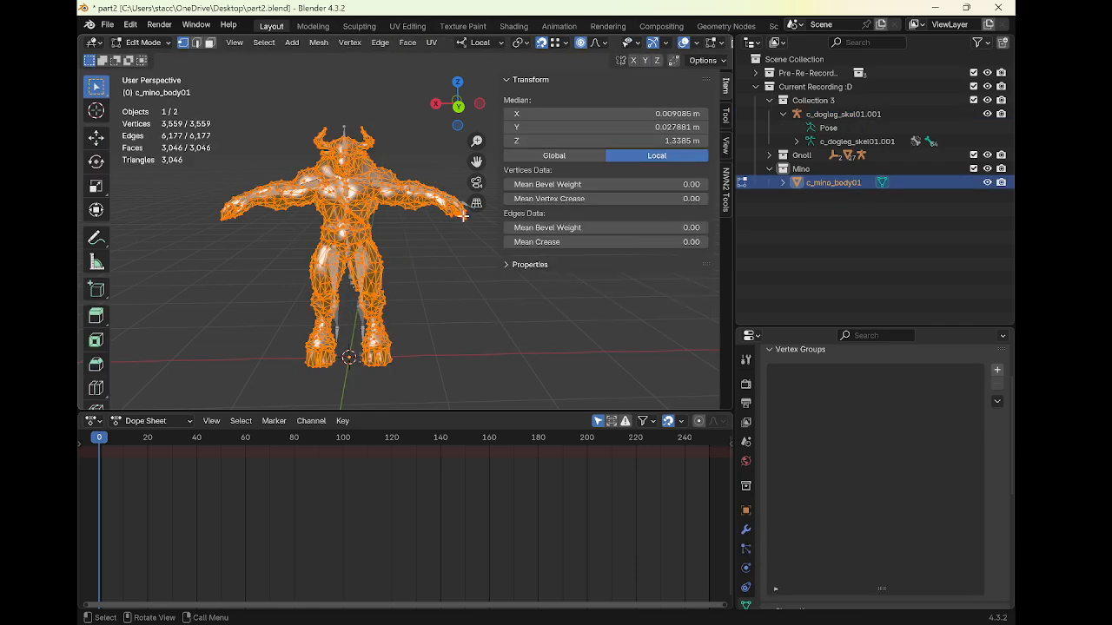
click(463, 218)
middle_drag(463, 218, 457, 229)
key(g)
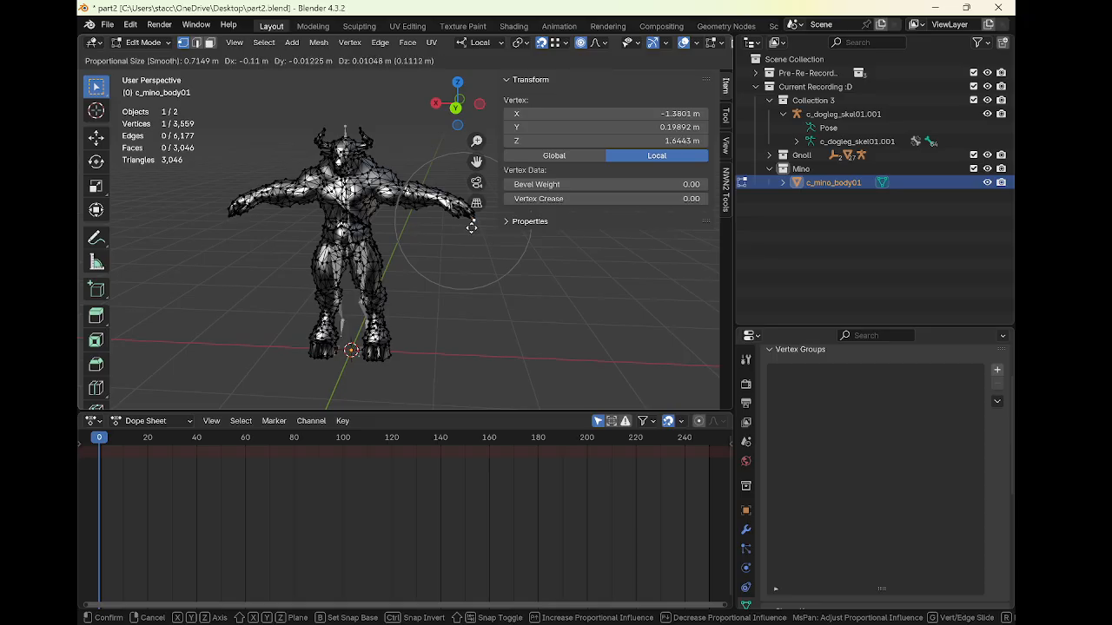
key(x)
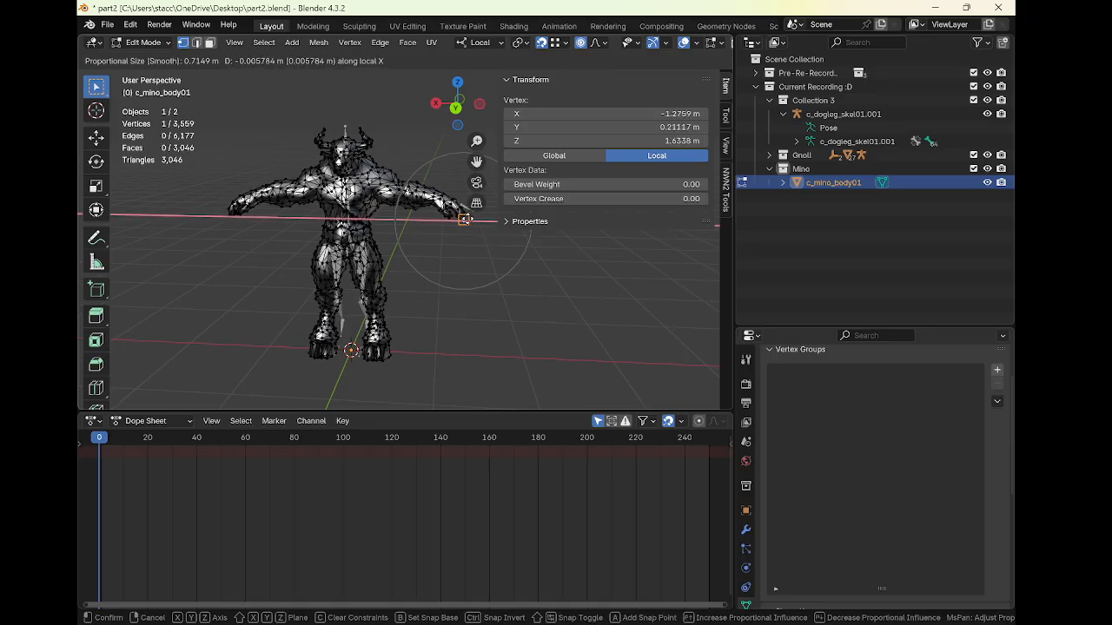
click(475, 217)
middle_drag(475, 217, 446, 244)
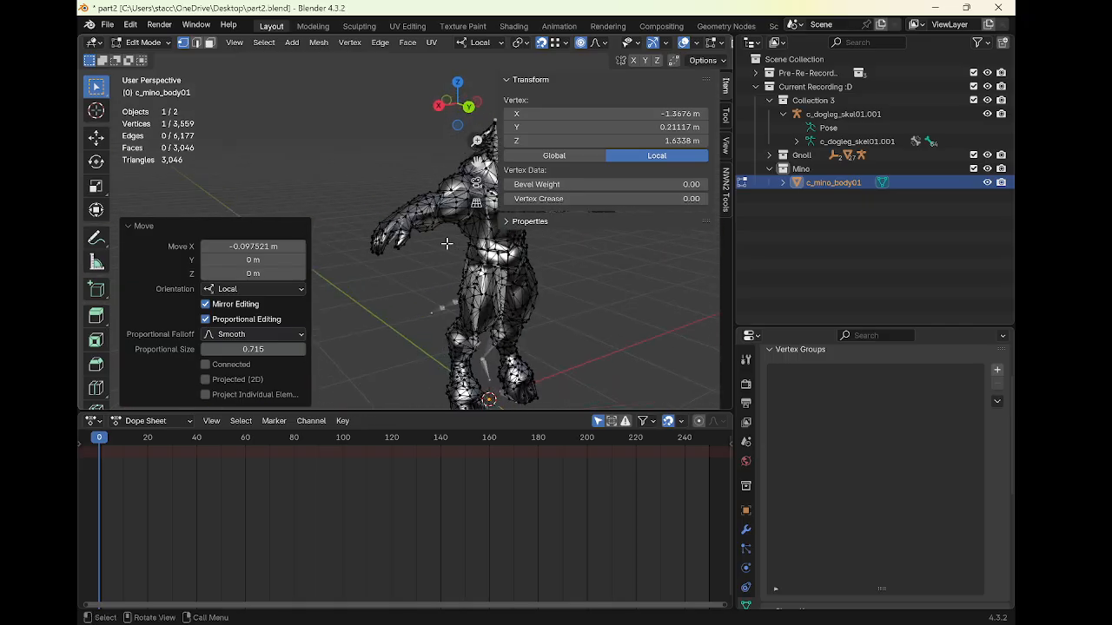
Try to move the opposite hand vertex along X
click(379, 252)
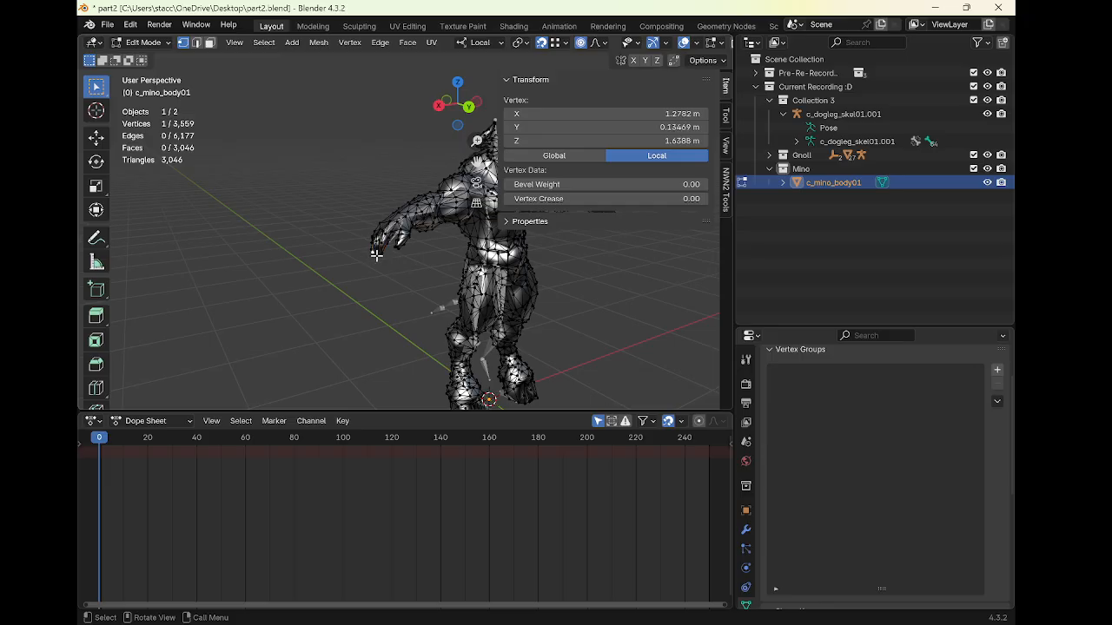
middle_drag(445, 273, 398, 271)
key(g)
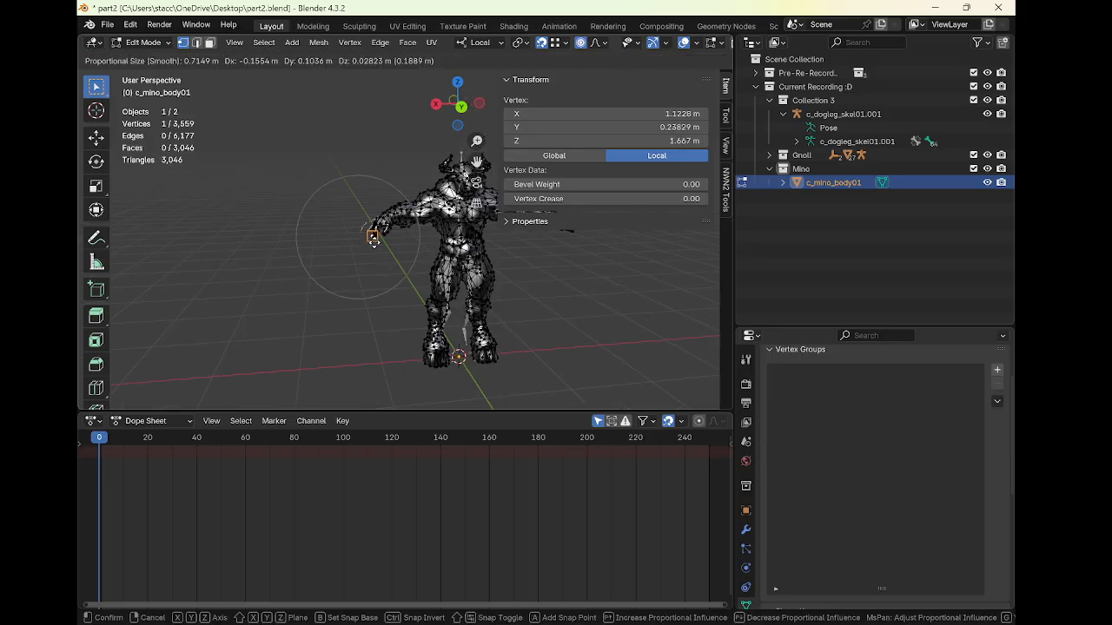
key(x)
click(358, 236)
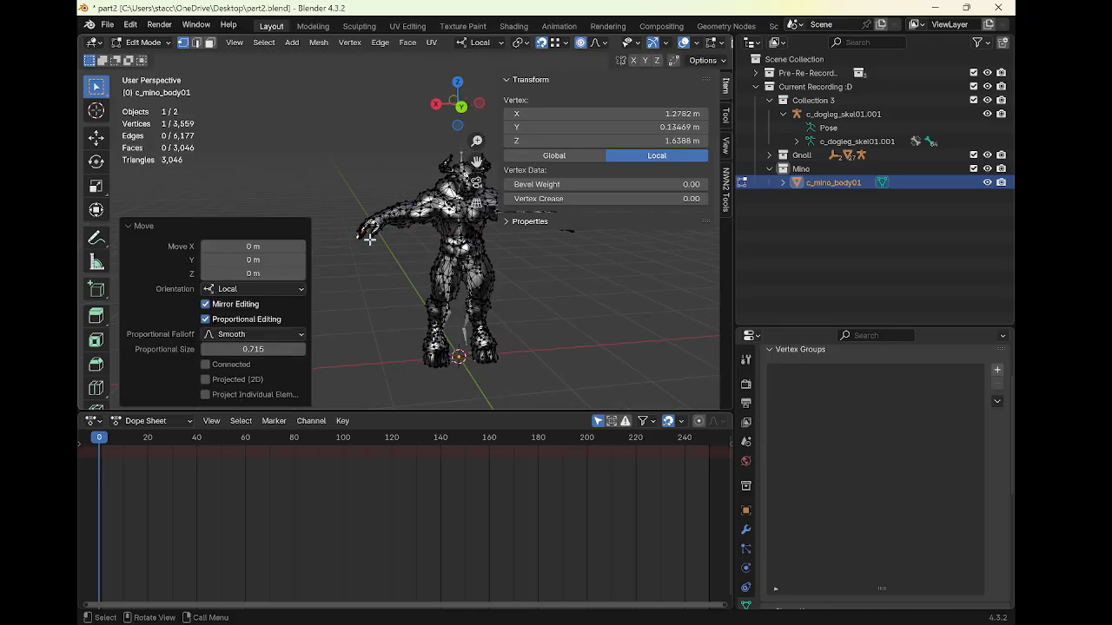
middle_drag(359, 236, 385, 228)
Back in object mode, move the armature about 0.15 m along its local Y axis
key(Tab)
scroll(428, 233, up, 2)
click(402, 249)
key(ctrl+Tab)
click(386, 228)
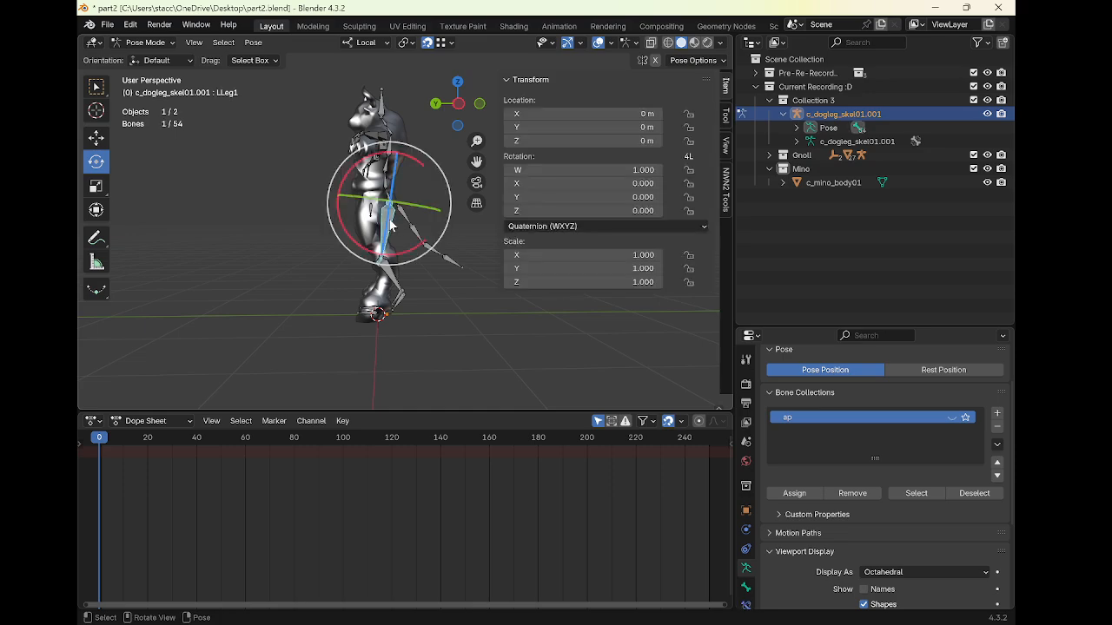
middle_drag(388, 127, 390, 189)
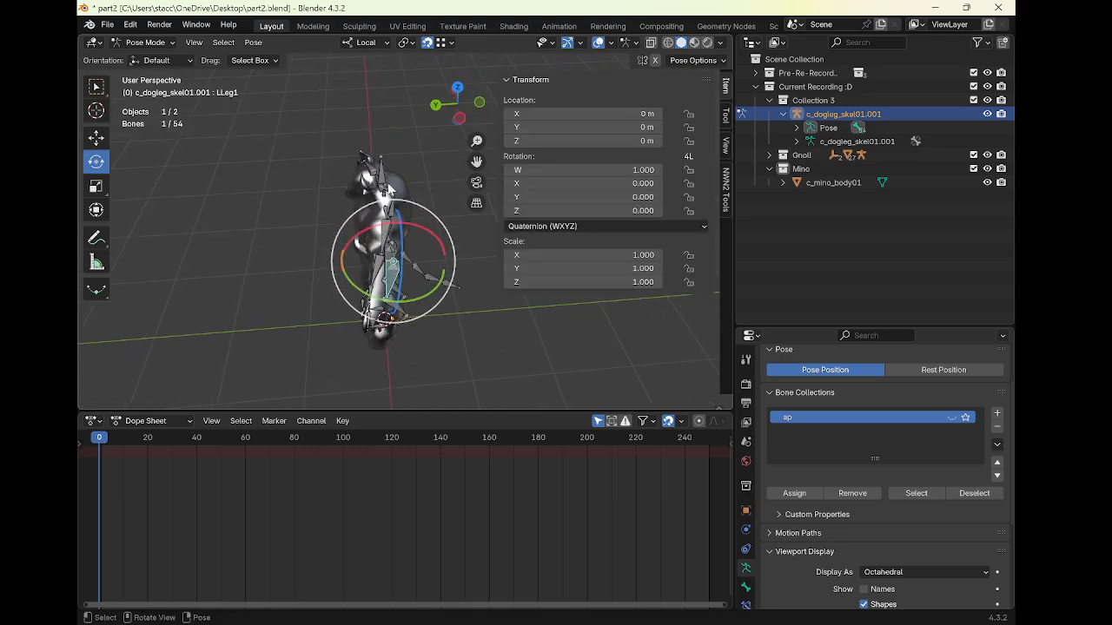
key(ctrl+Tab)
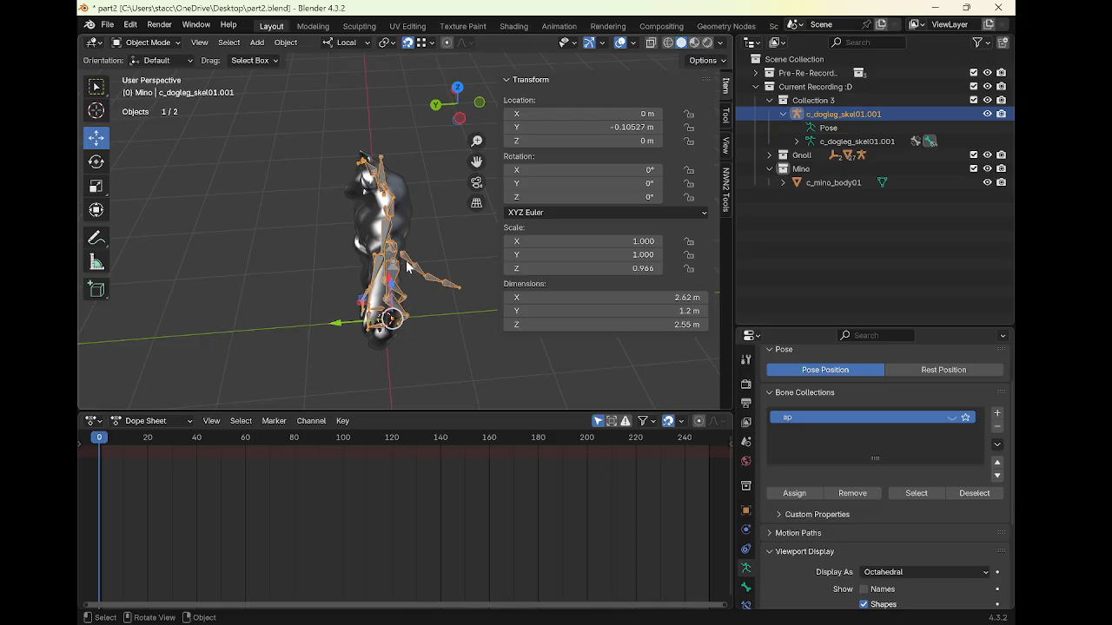
middle_drag(407, 266, 402, 212)
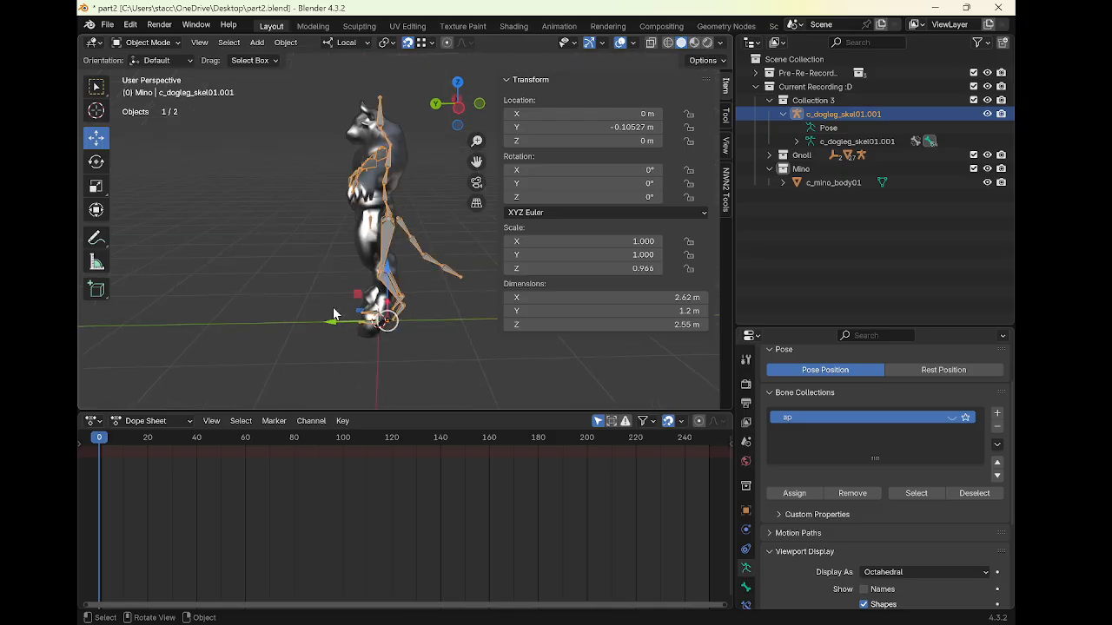
key(g)
key(y)
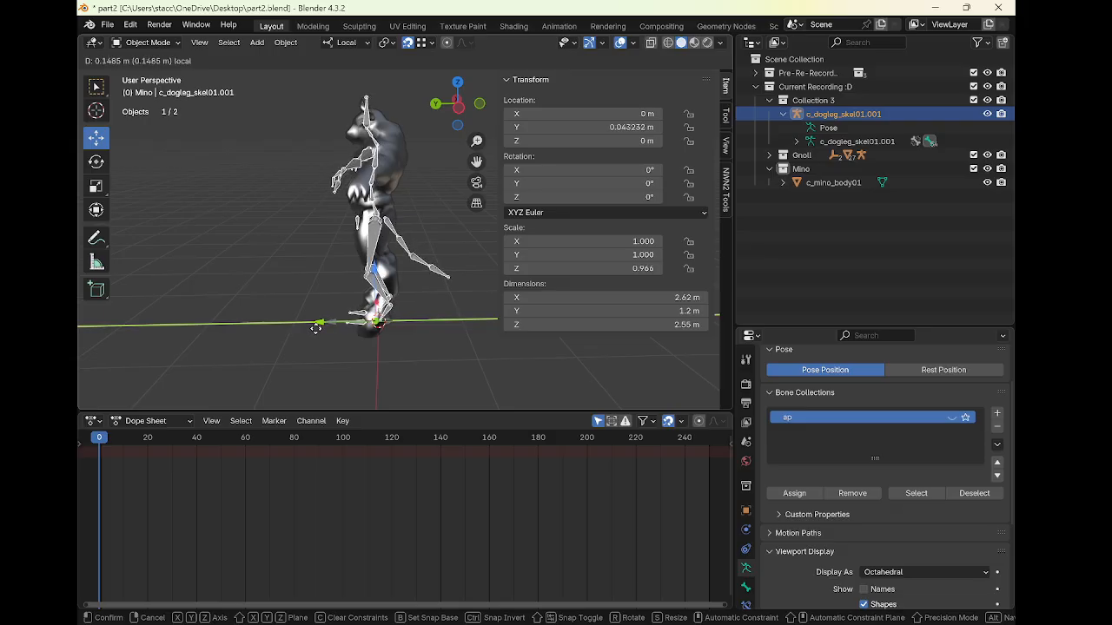
click(316, 327)
Nudge the armature about -0.005 m along its Y axis to refine the fit
scroll(403, 215, up, 4)
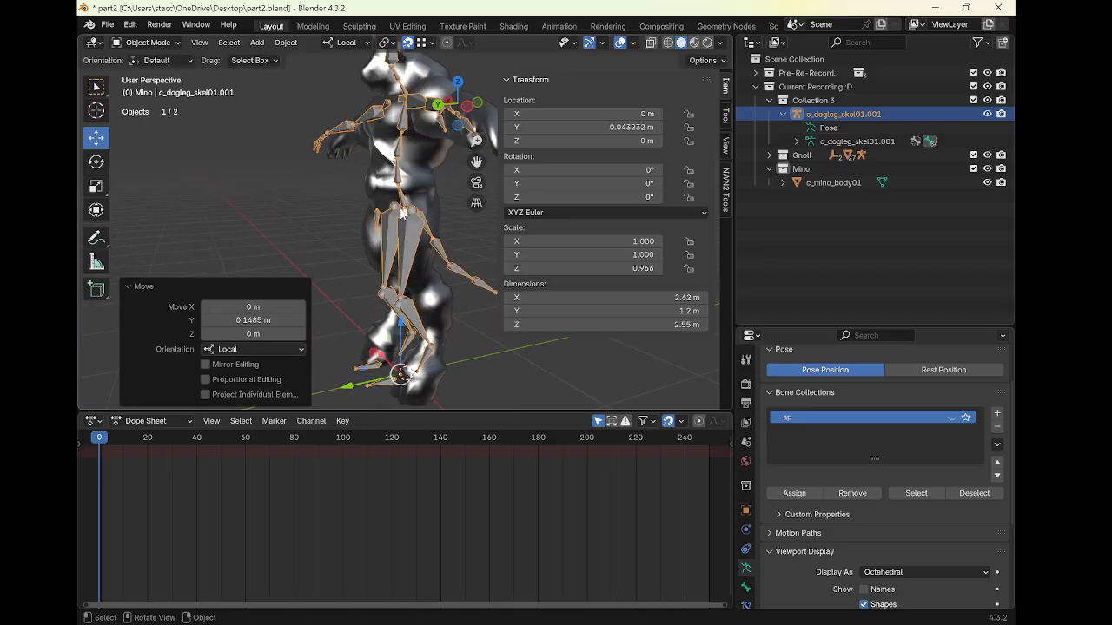
middle_drag(399, 200, 369, 201)
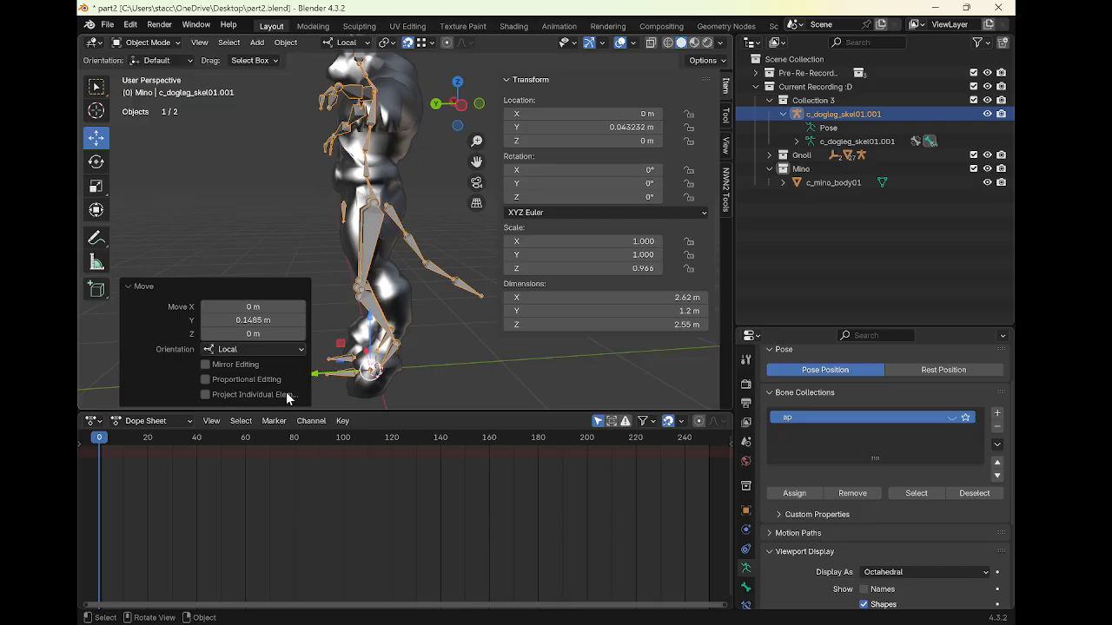
key(g)
key(y)
key(y)
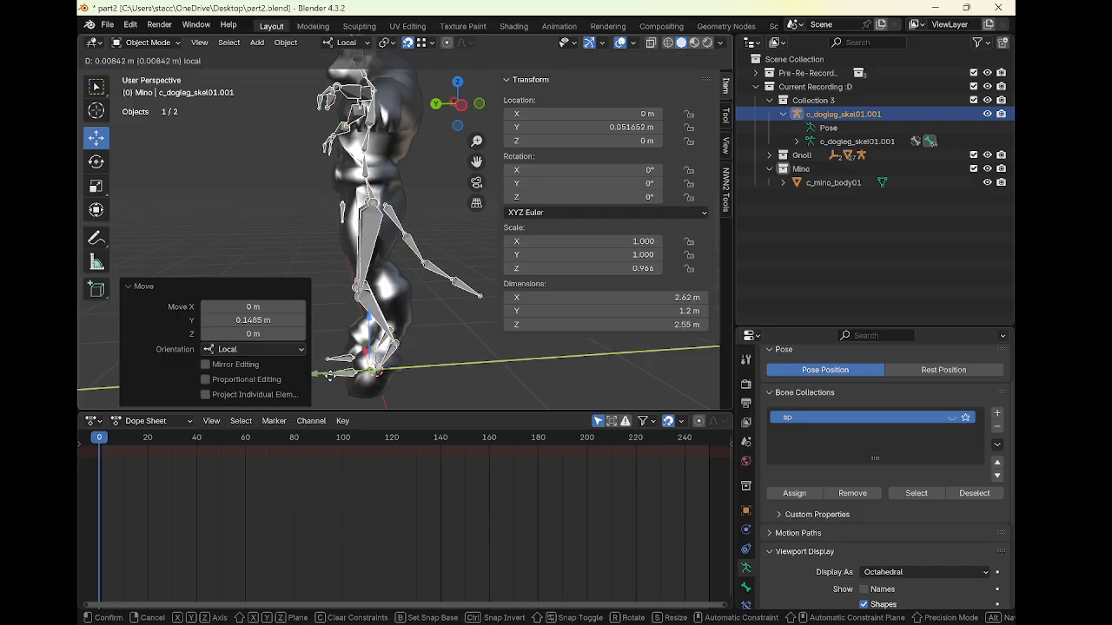
click(333, 379)
In pose mode, set the transform orientation to Global and move the upper leg bones about 0.05 m along Y
middle_drag(387, 161, 352, 176)
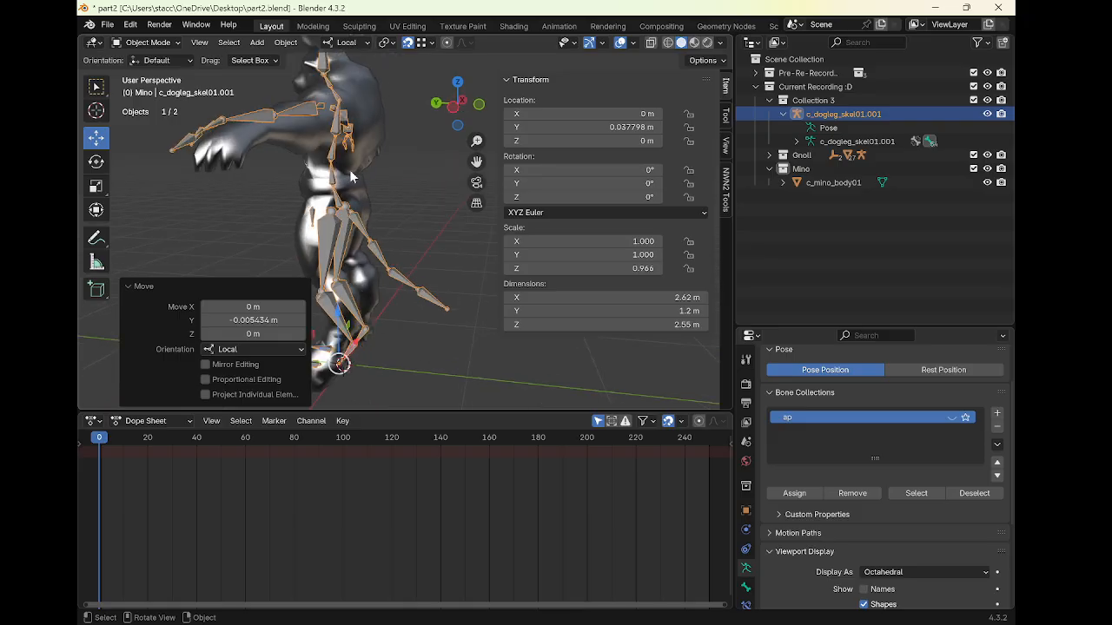
mouse_move(365, 186)
middle_down()
mouse_move(402, 192)
mouse_move(362, 177)
middle_up()
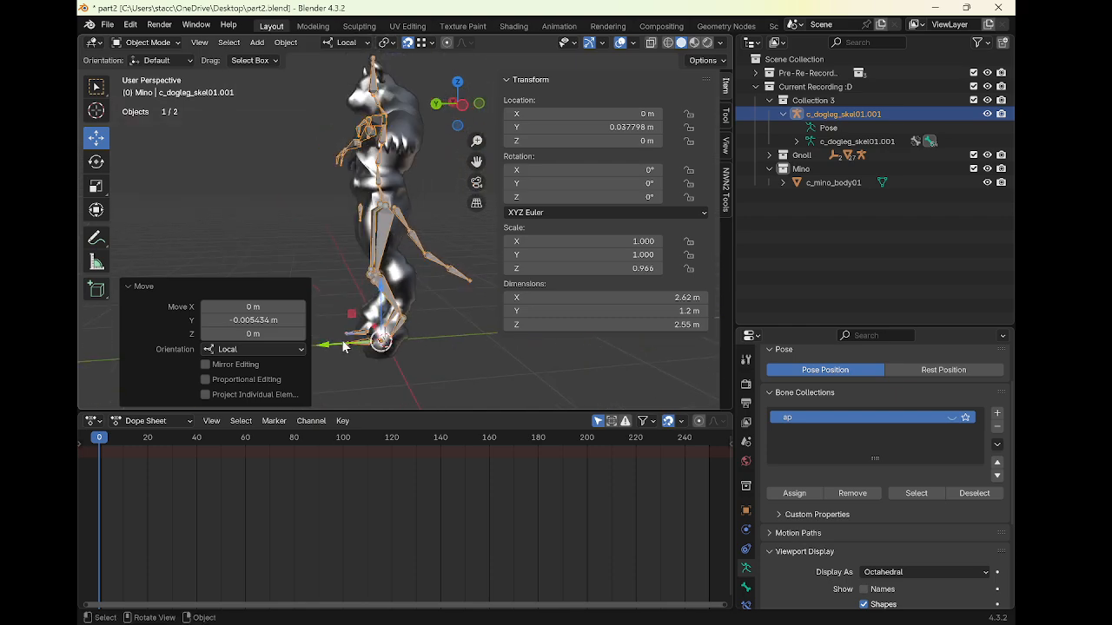
drag(344, 344, 342, 341)
middle_drag(361, 197, 266, 211)
key(ctrl+Tab)
click(436, 243)
shift+click(405, 238)
click(96, 137)
drag(390, 218, 388, 215)
right_click(389, 214)
click(386, 43)
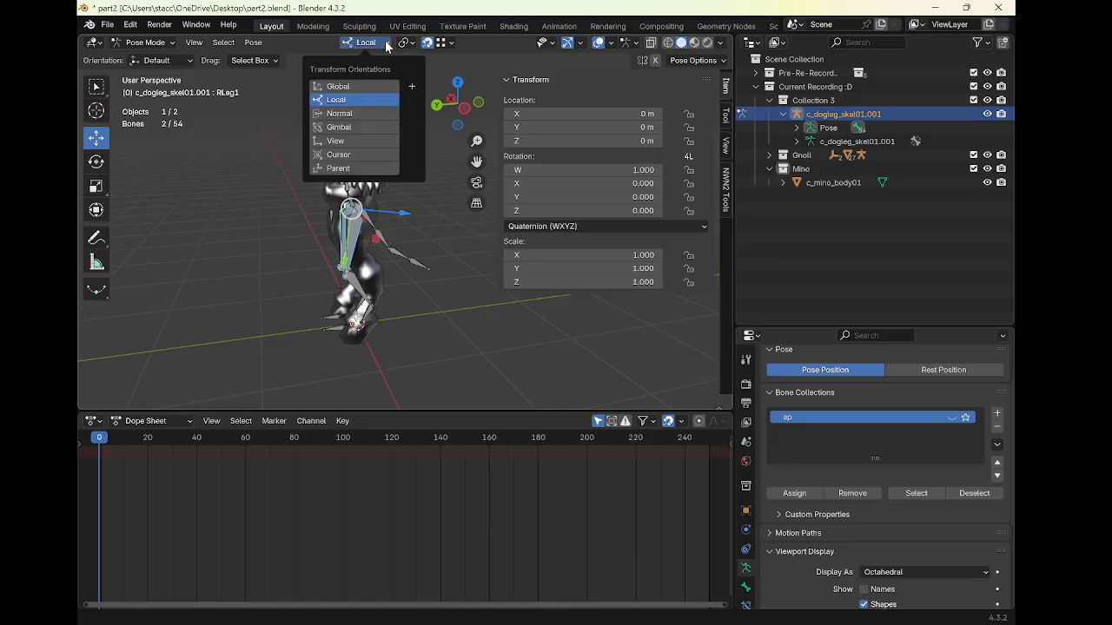
click(355, 86)
drag(275, 212, 301, 217)
middle_drag(300, 218, 449, 229)
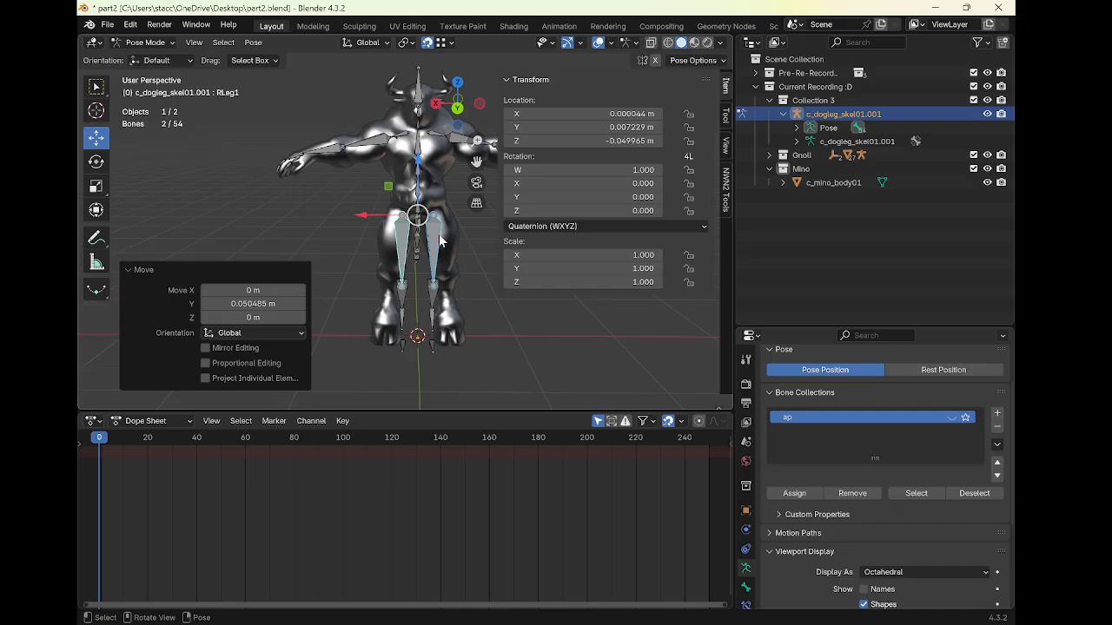
Scale the upper leg bones along global X by about 1.3
key(s)
key(x)
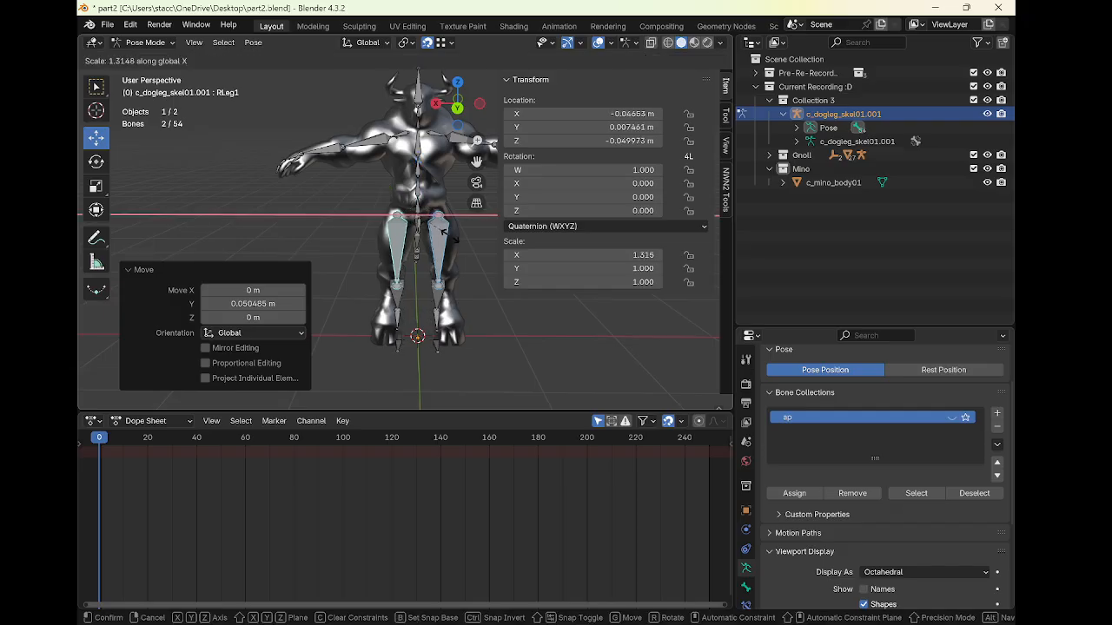
click(447, 241)
Reposition the left upper leg bone along global X to center it in the minotaur's thigh
click(441, 243)
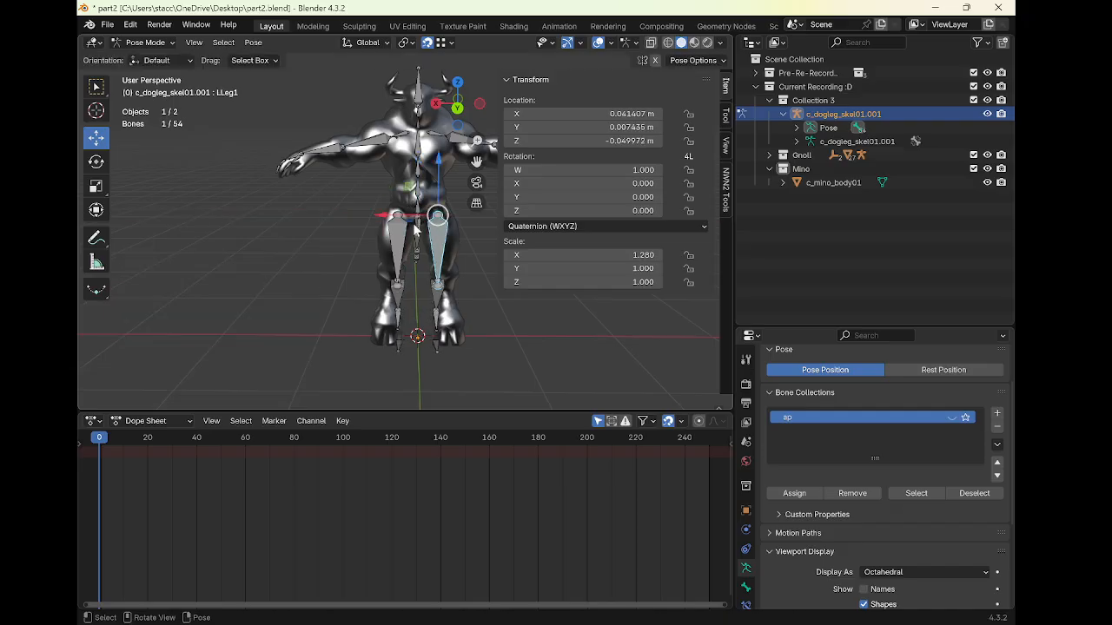
drag(387, 218, 449, 236)
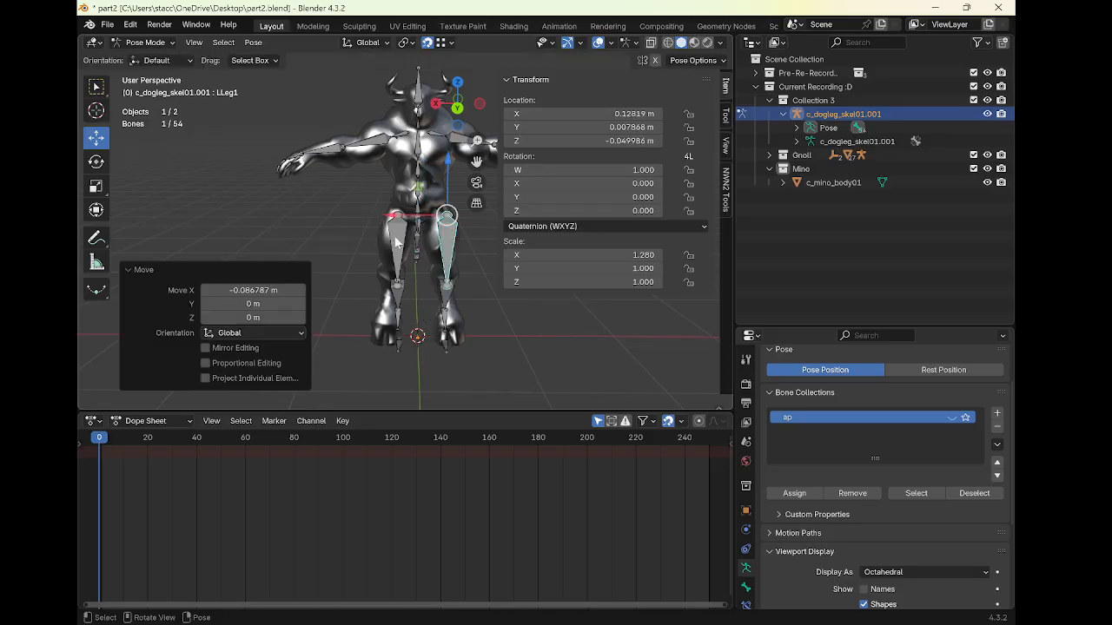
click(396, 241)
drag(360, 214, 393, 244)
click(450, 244)
key(g)
key(x)
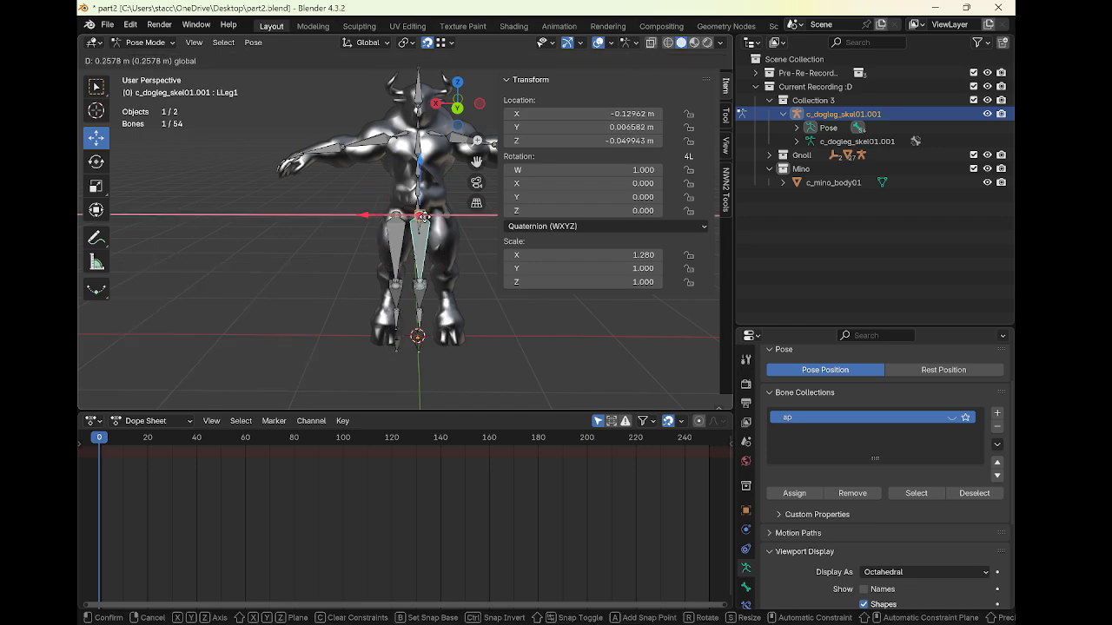
drag(438, 223, 445, 248)
click(444, 248)
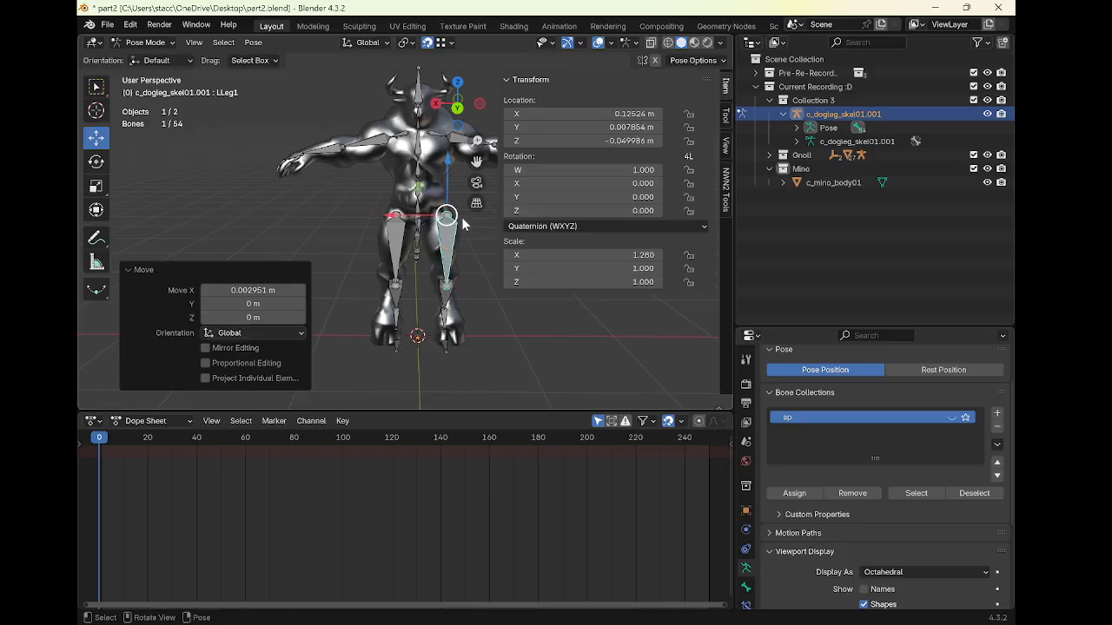
key(g)
key(x)
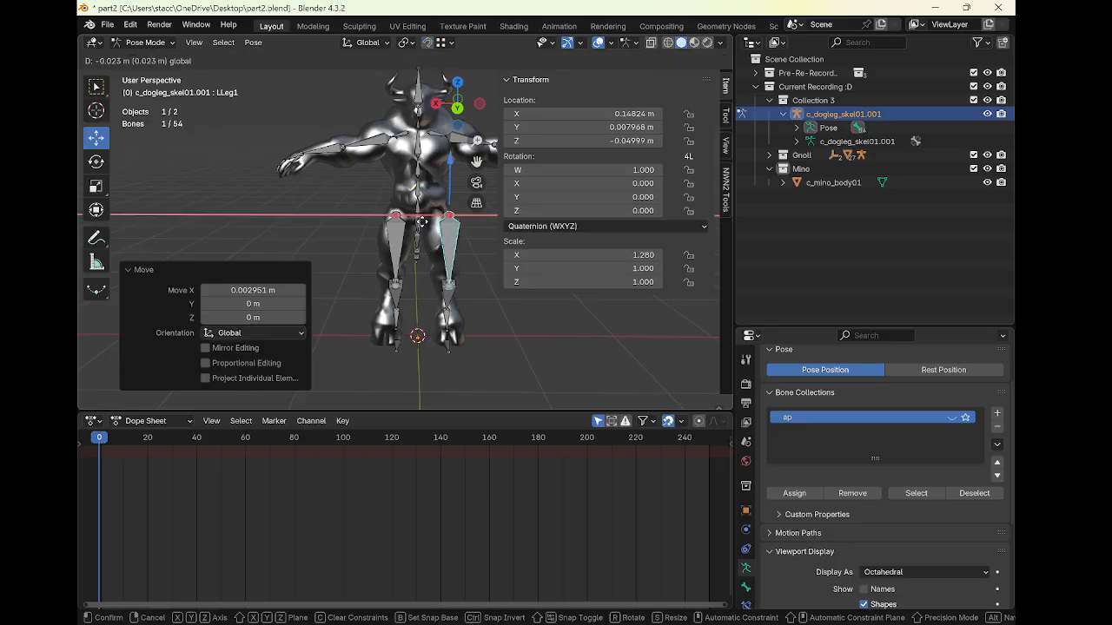
click(415, 233)
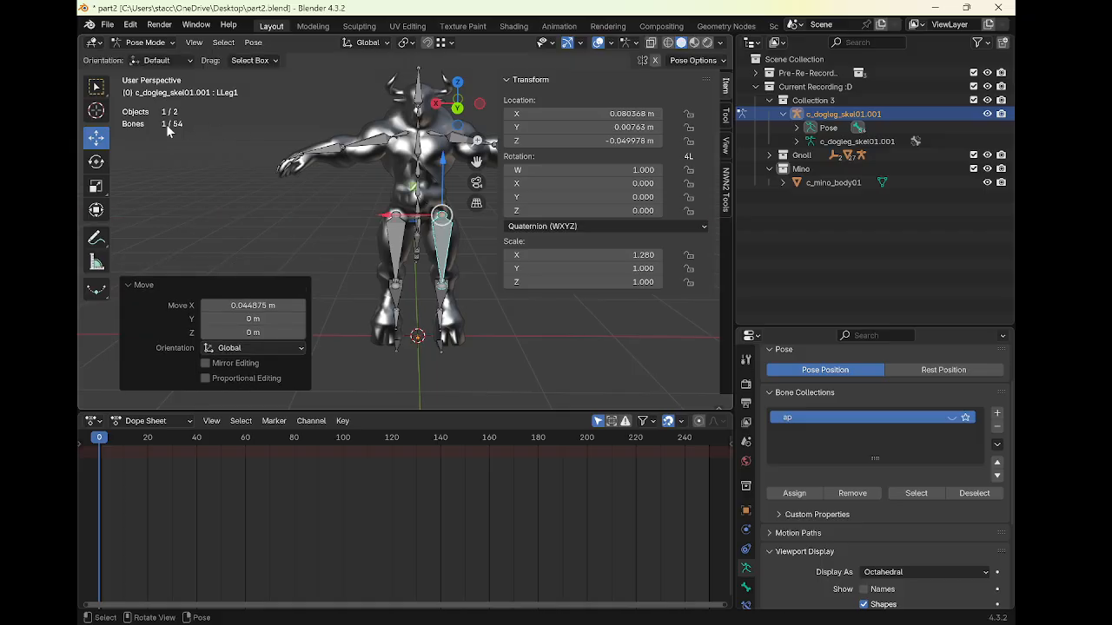
Rotate the upper leg bones about -11° around global X to follow the thighs
click(97, 163)
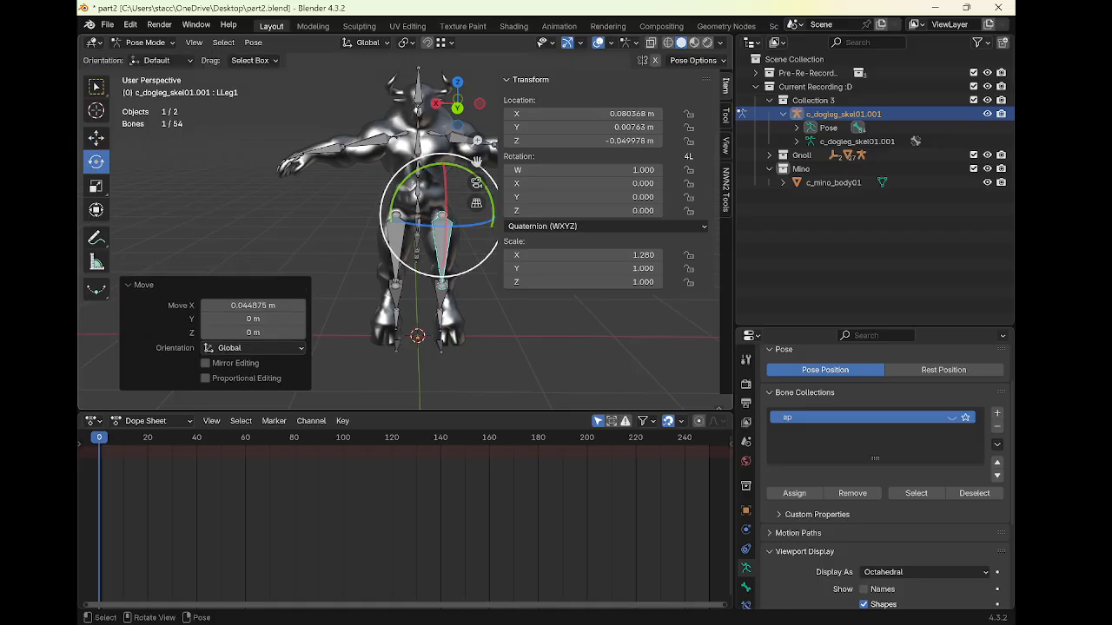
drag(458, 262, 509, 408)
click(402, 241)
drag(423, 182, 381, 199)
middle_drag(381, 199, 439, 162)
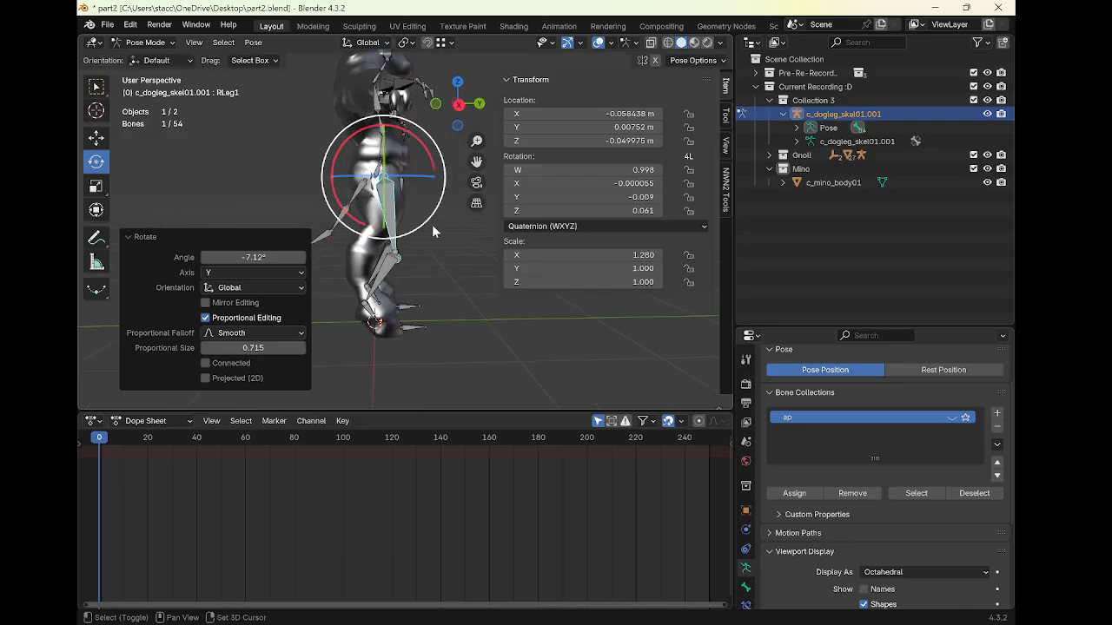
drag(388, 228, 439, 167)
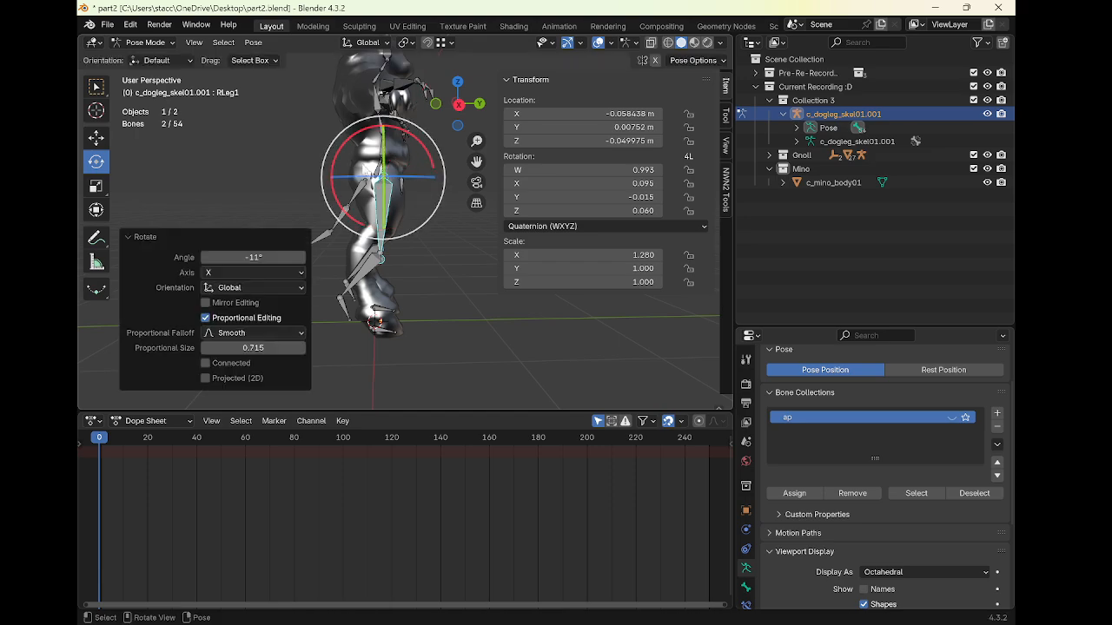
click(99, 136)
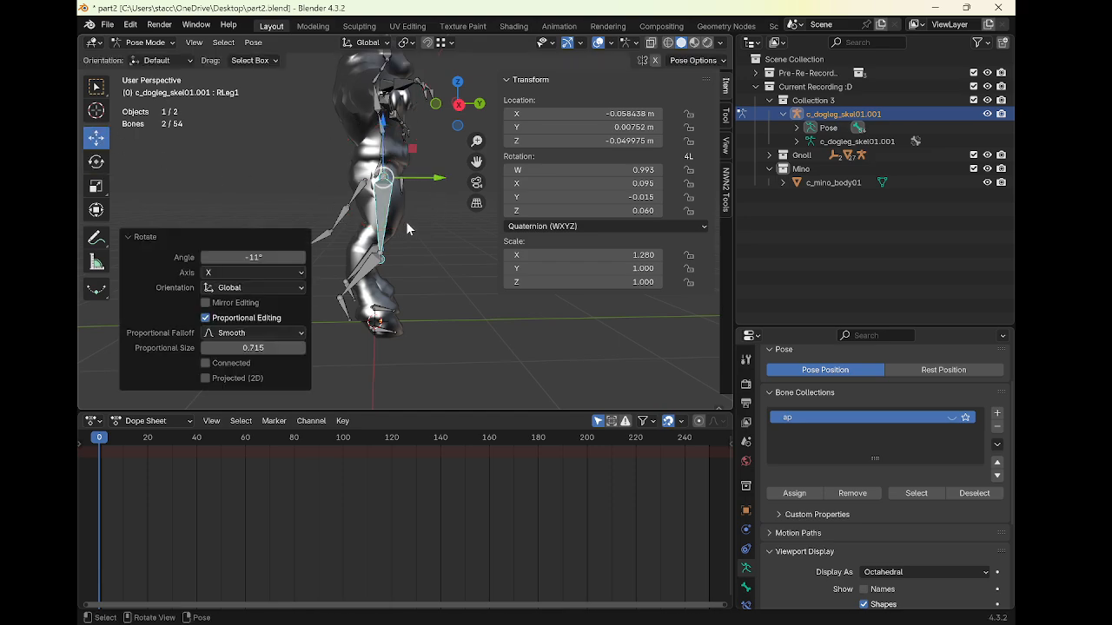
Scale the upper leg bones uniformly to about 0.81
middle_drag(406, 222, 439, 232)
key(s)
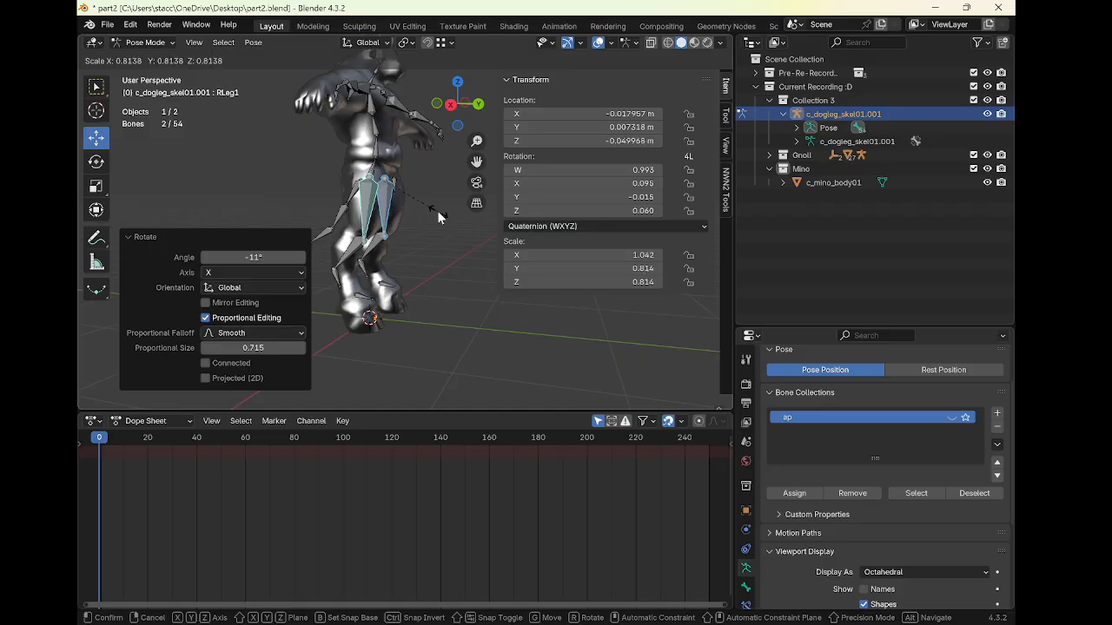
click(437, 210)
Move the upper leg bones about 0.03 m along global Y to sit inside the thighs
middle_drag(436, 211, 446, 186)
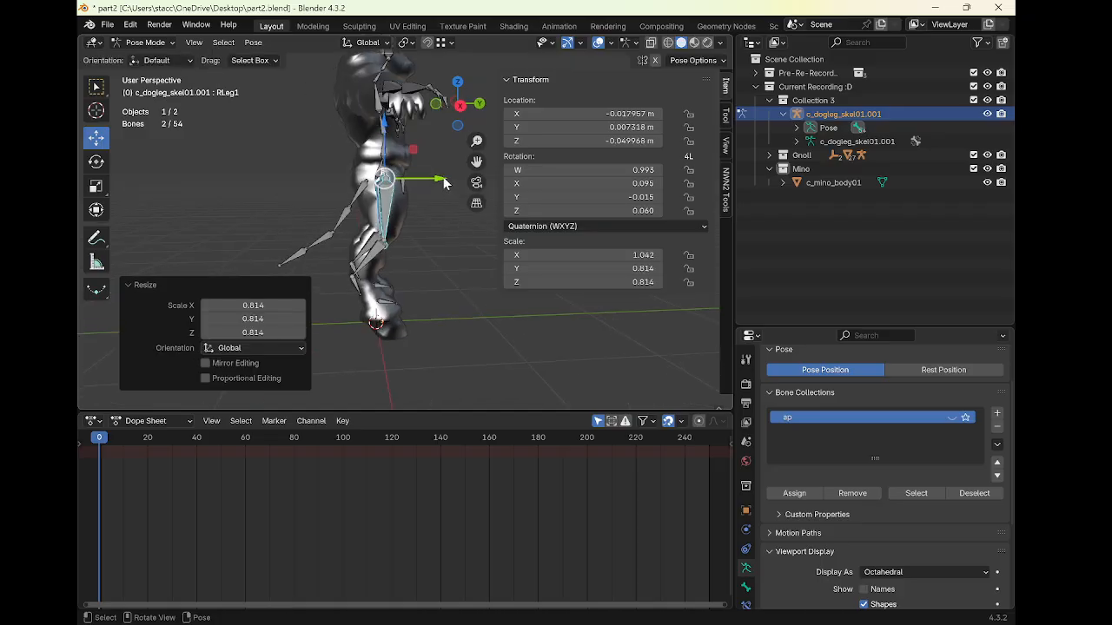
drag(444, 181, 434, 185)
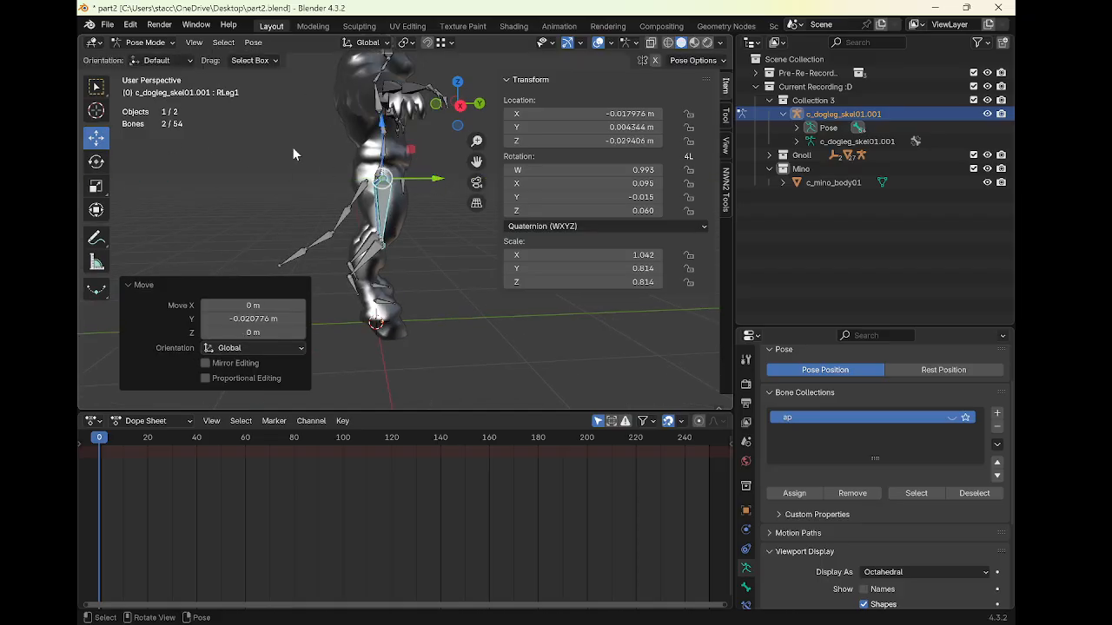
drag(380, 127, 382, 118)
drag(431, 176, 435, 180)
middle_drag(437, 187, 415, 206)
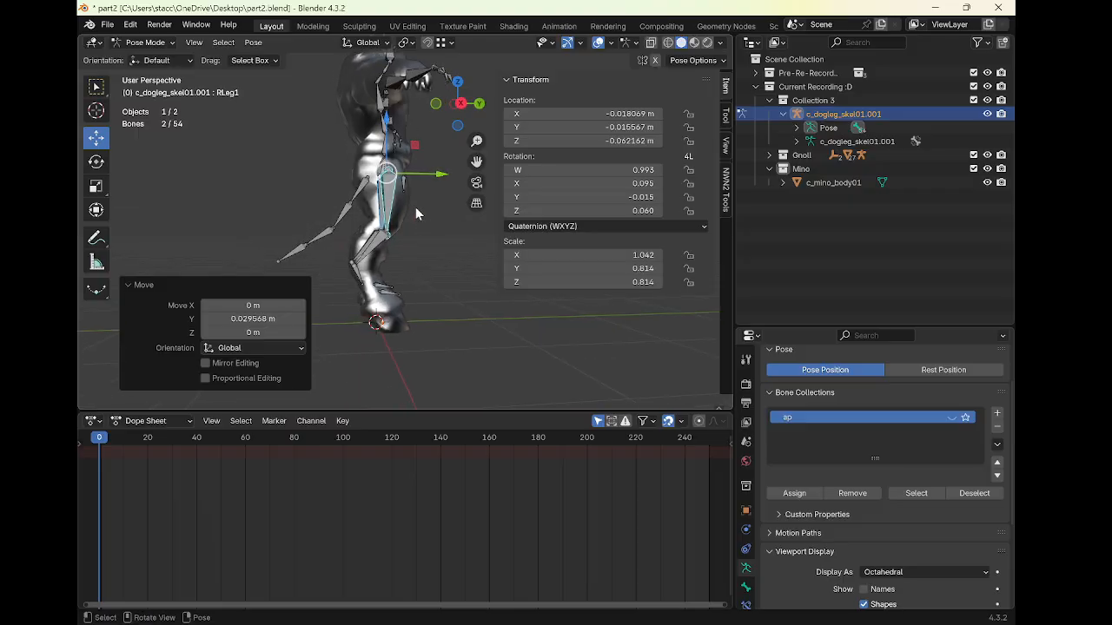
Try rotating the upper leg bones about 20° around global X, then undo the rotations
click(95, 162)
drag(335, 174, 347, 219)
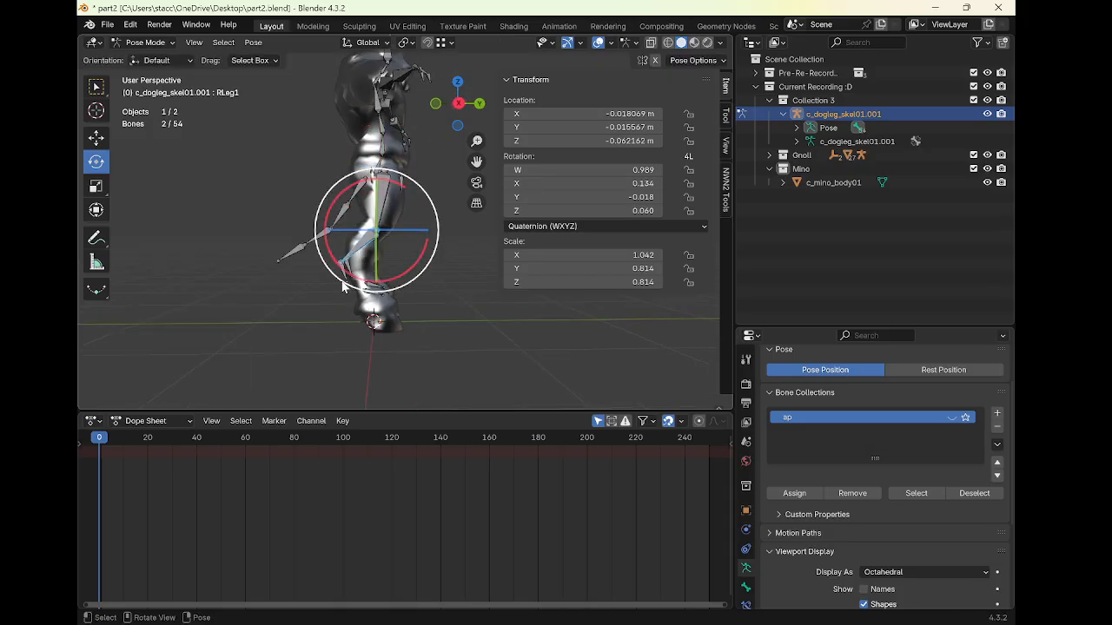
drag(353, 281, 369, 296)
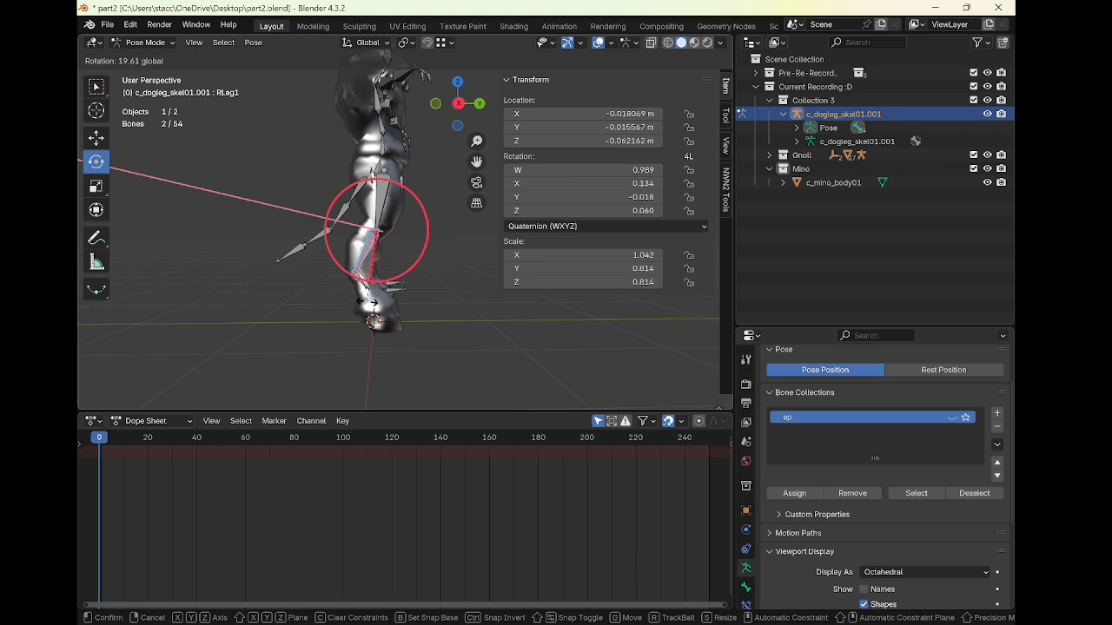
drag(371, 300, 367, 299)
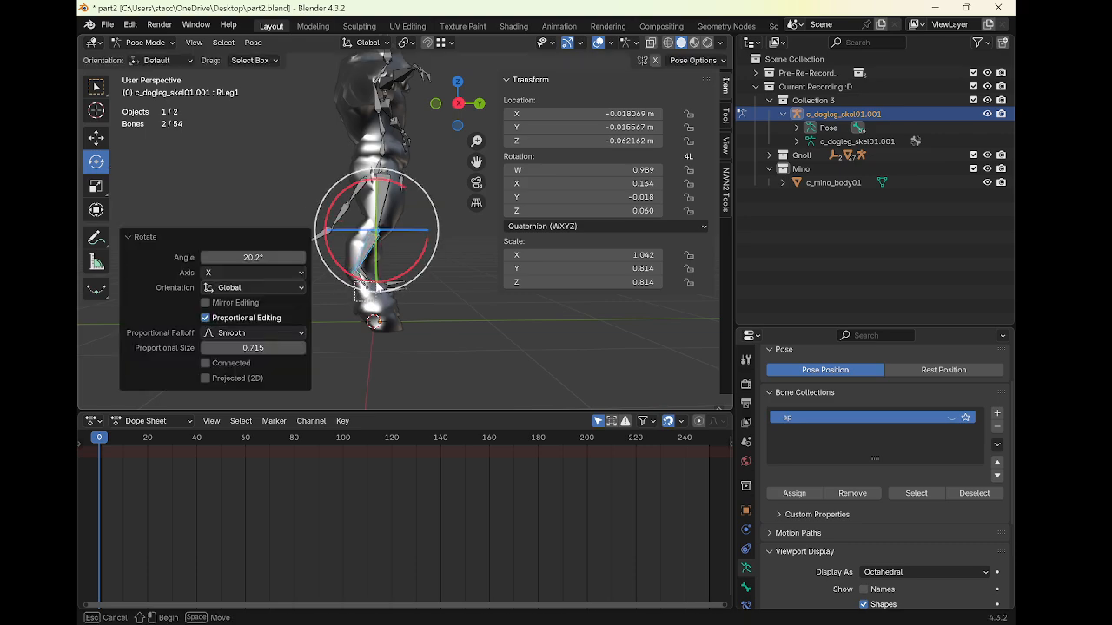
key(ctrl+z)
drag(401, 296, 417, 300)
key(ctrl+z)
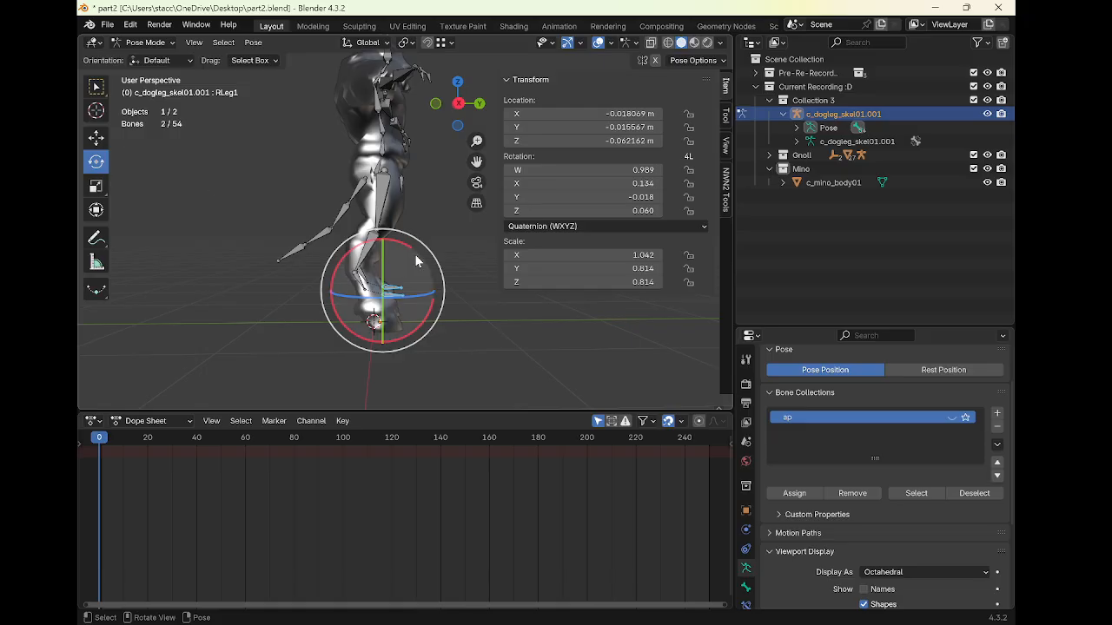
mouse_move(414, 253)
mouse_down()
mouse_move(430, 262)
mouse_move(413, 288)
mouse_move(383, 276)
mouse_move(413, 258)
mouse_up()
click(96, 139)
click(97, 162)
middle_drag(412, 258, 388, 294)
key(Tab)
key(Tab)
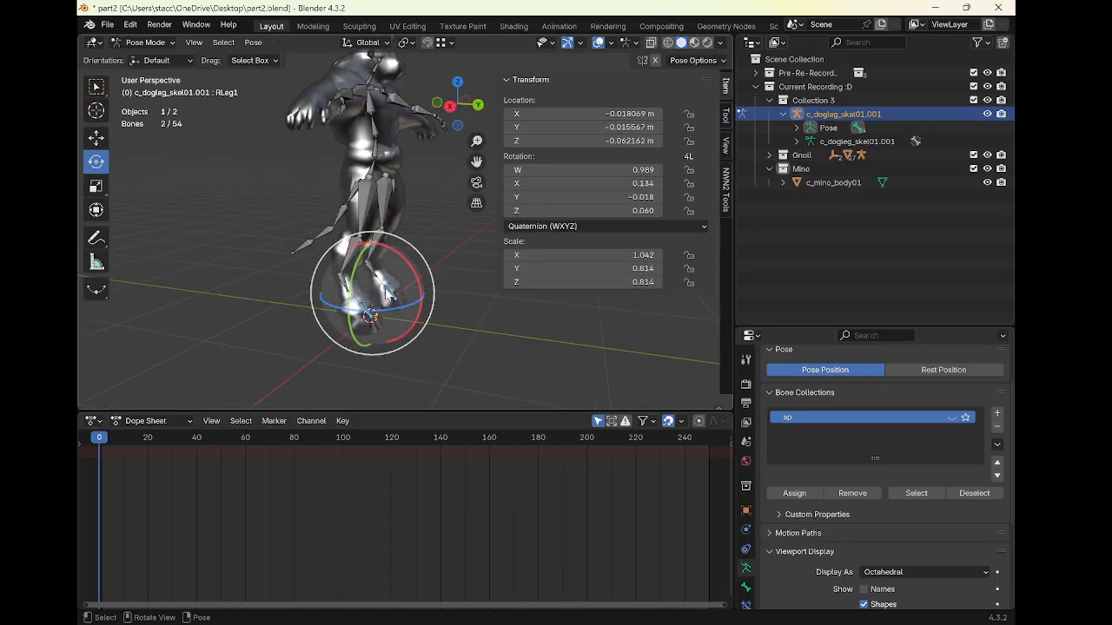
middle_drag(398, 251, 426, 235)
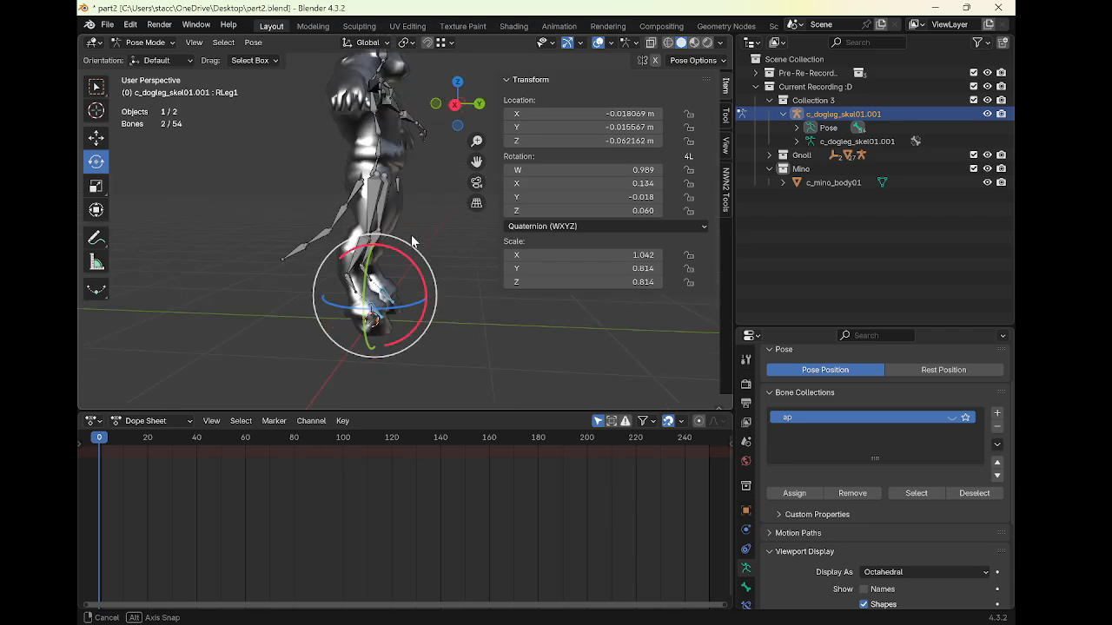
Select all bones and apply the current pose as the rest pose
key(a)
key(ctrl+a)
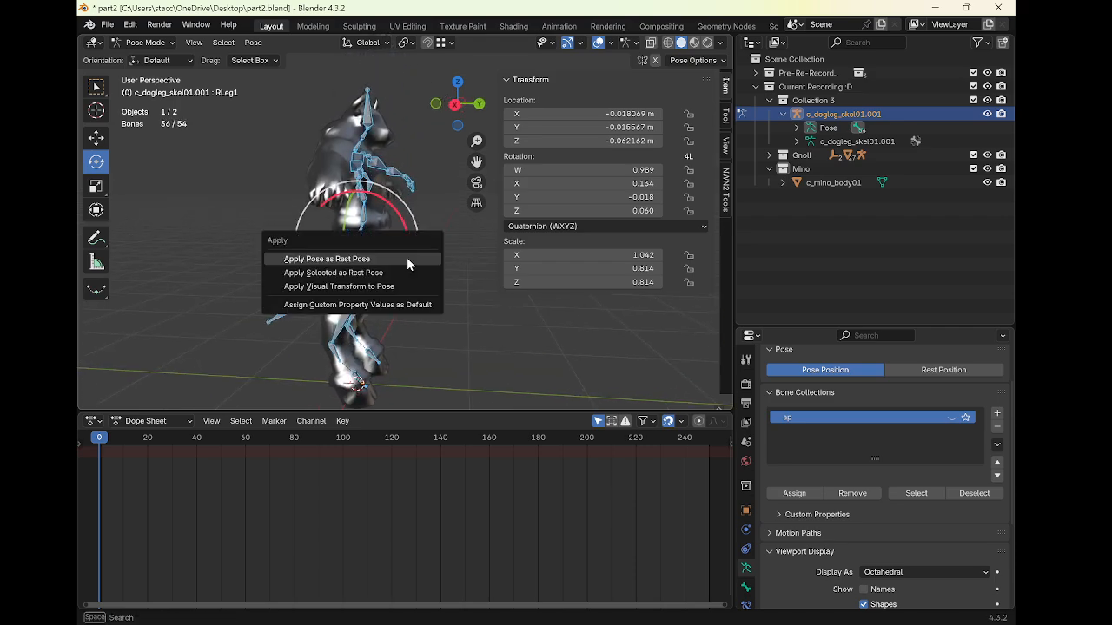
click(406, 257)
Switch to Edit Mode and hide the minotaur mesh
key(Tab)
middle_drag(402, 270, 393, 248)
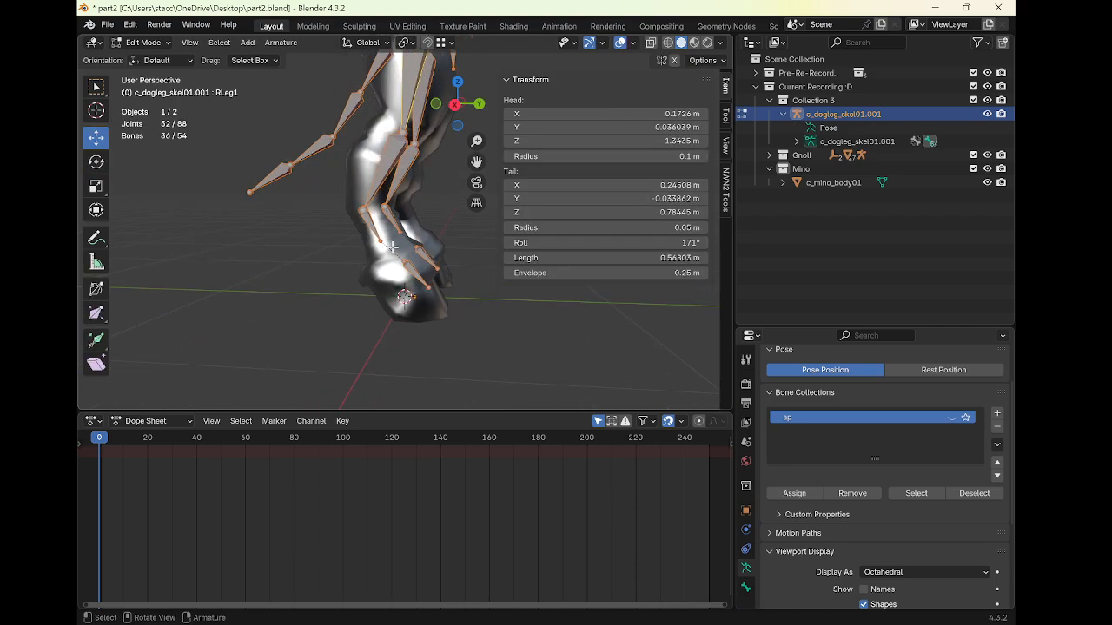
click(986, 182)
Try moving the right ankle joint along Y, then undo the move
click(380, 241)
key(g)
key(y)
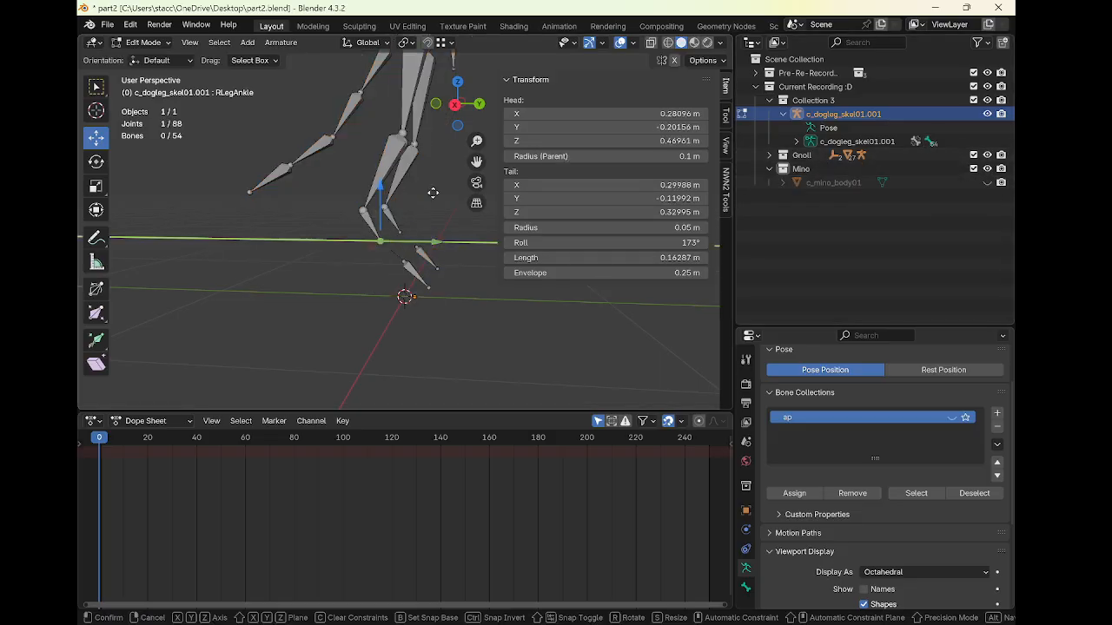
click(439, 54)
key(ctrl+z)
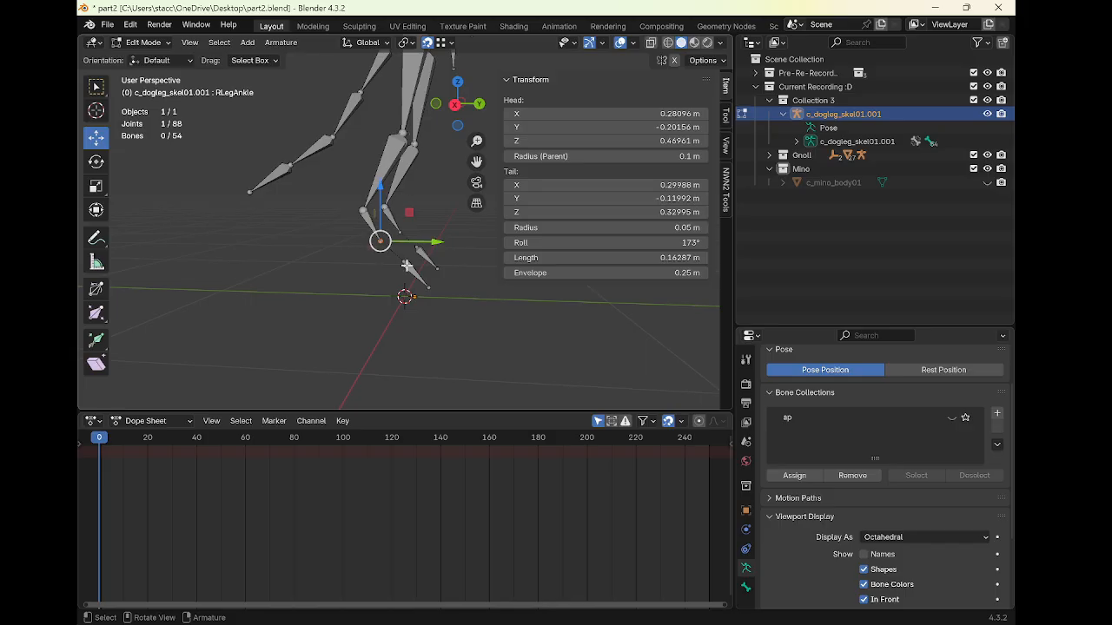
Move the left ankle bone's tail about 0.1 m along Y and 0.08 m down
drag(387, 238, 410, 258)
click(405, 236)
click(404, 233)
key(g)
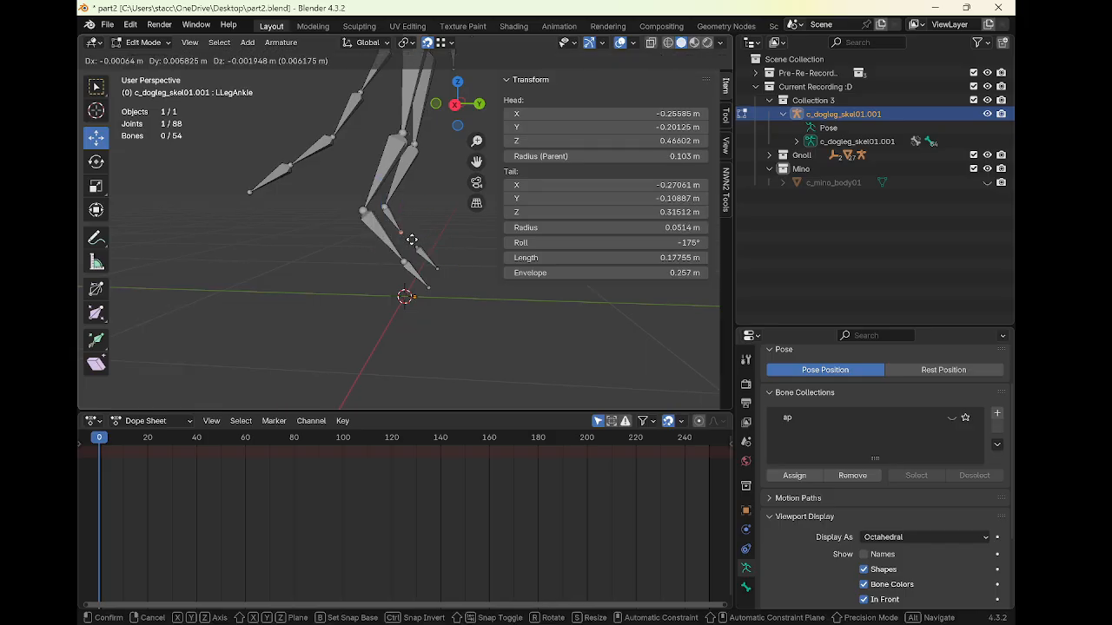
click(417, 245)
middle_drag(450, 234, 357, 200)
middle_drag(357, 199, 392, 206)
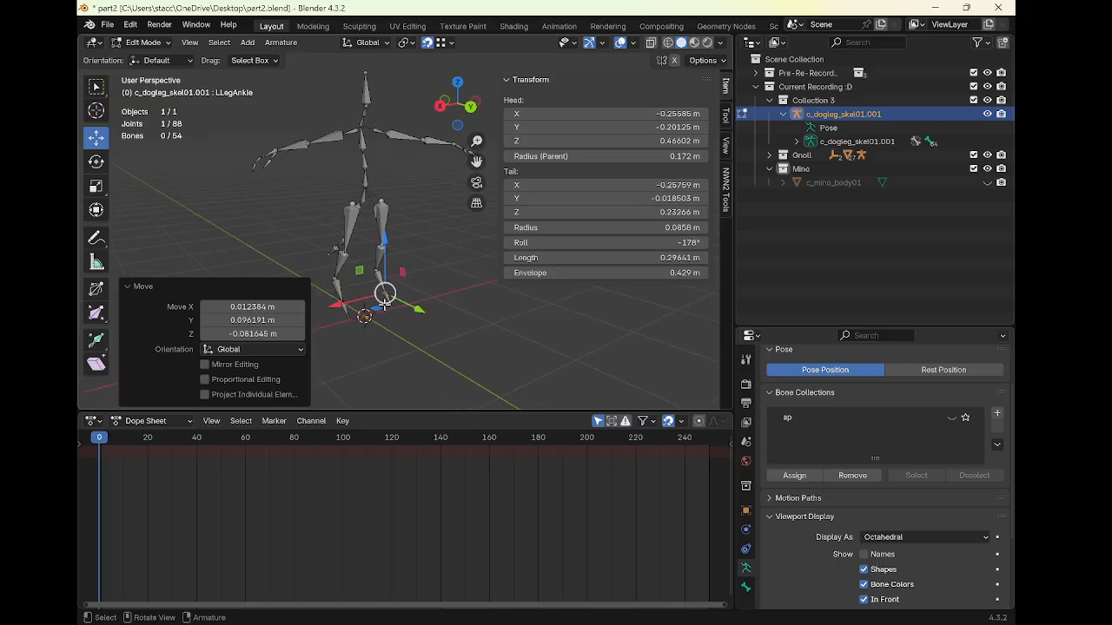
Parent the left ankle digit bone to the left ankle bone as Connected
click(388, 302)
shift+click(381, 282)
key(ctrl+p)
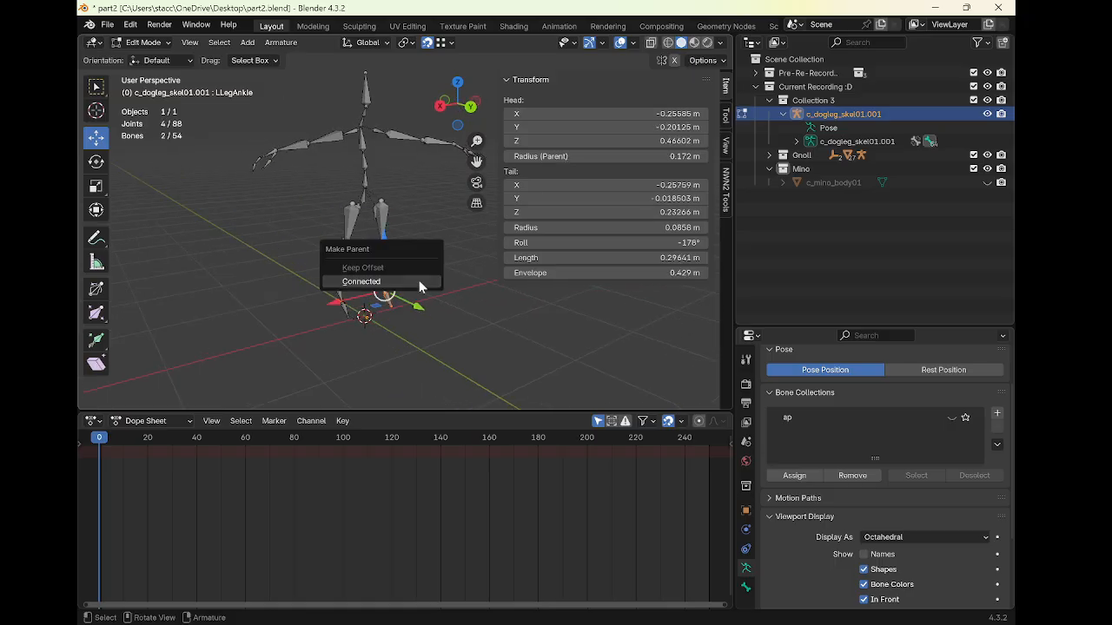
click(419, 280)
Parent the right ankle digit bone to the right ankle bone as Connected
click(348, 311)
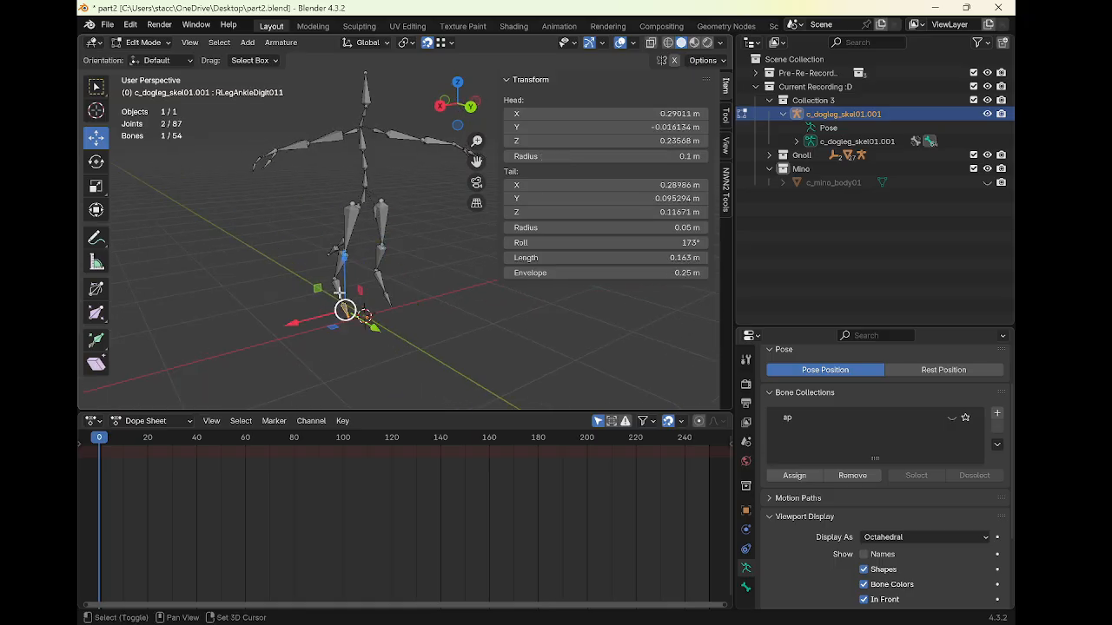
shift+click(347, 303)
key(ctrl+p)
click(404, 296)
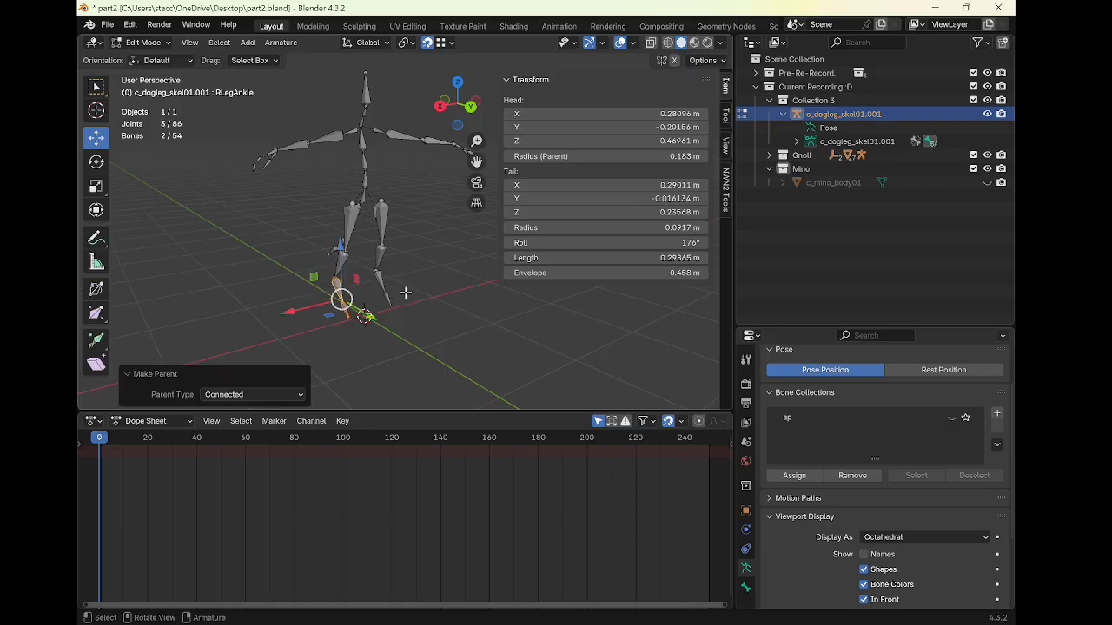
Show the minotaur mesh again and lower the selected right ankle joints about 0.12 m along Z
click(987, 182)
middle_drag(382, 217, 380, 272)
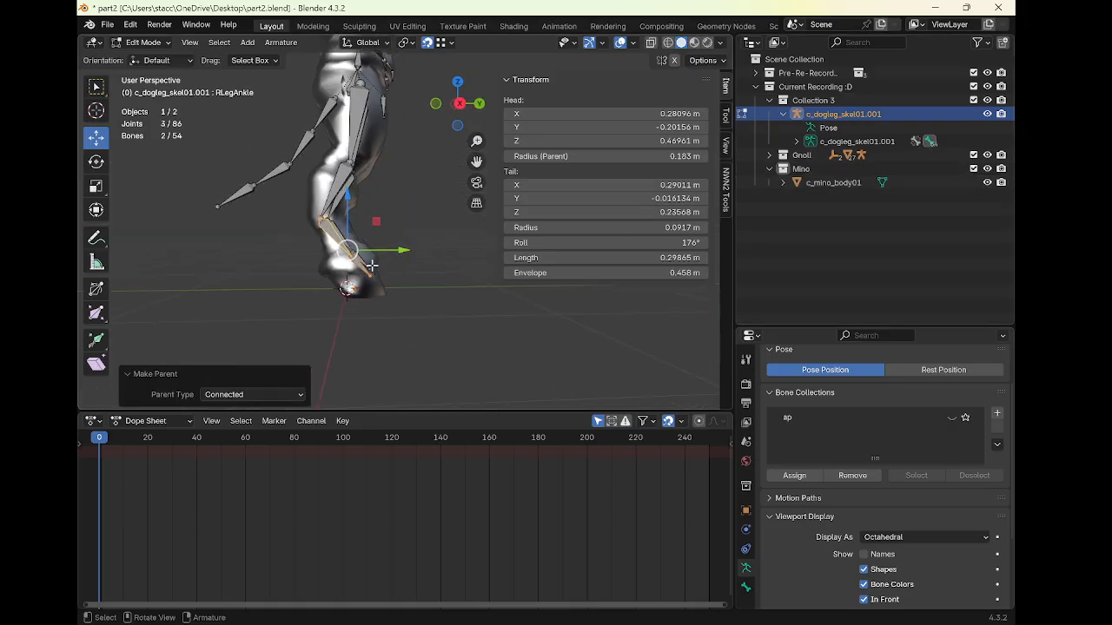
click(370, 273)
drag(371, 217, 377, 240)
middle_drag(376, 240, 283, 243)
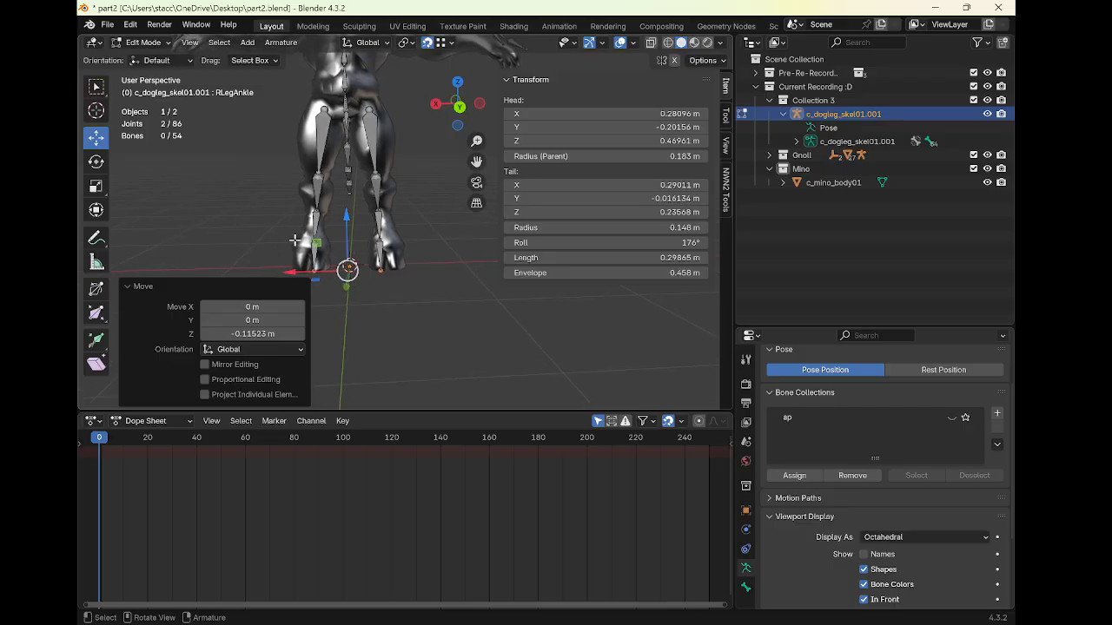
Switch to Pose Mode and rotate the left upper leg about 2° around global Z
key(ctrl+Tab)
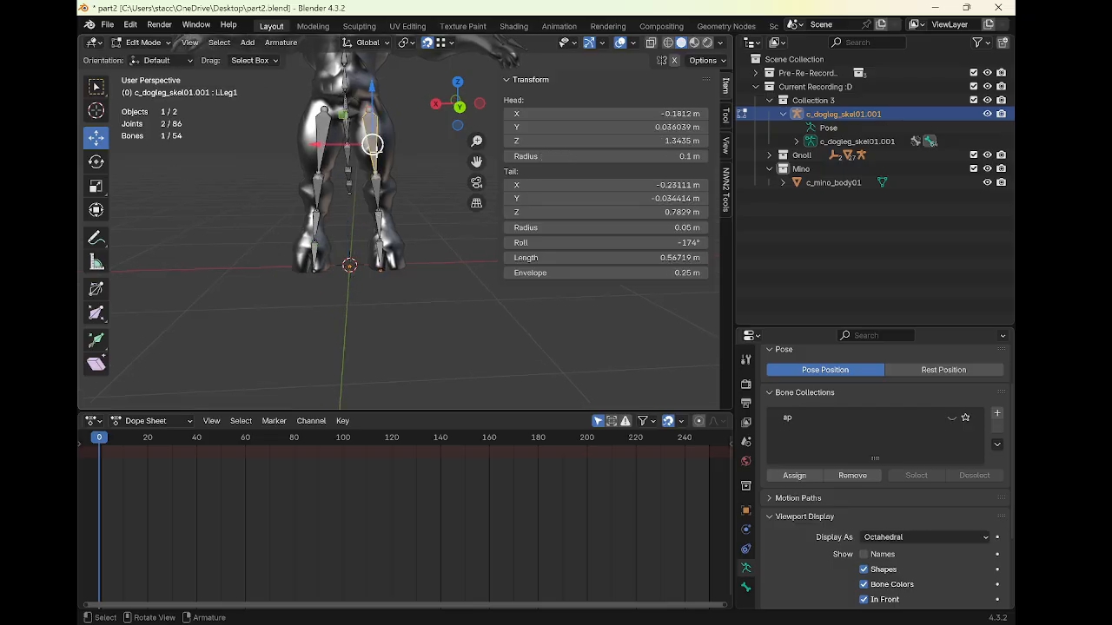
click(373, 155)
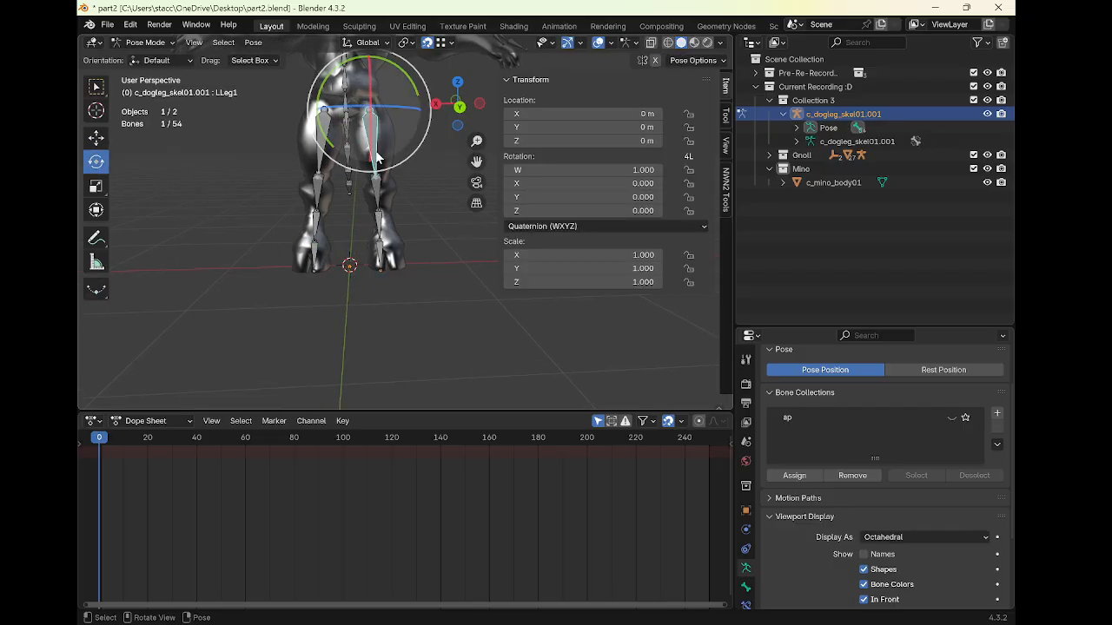
drag(388, 109, 388, 105)
right_click(388, 105)
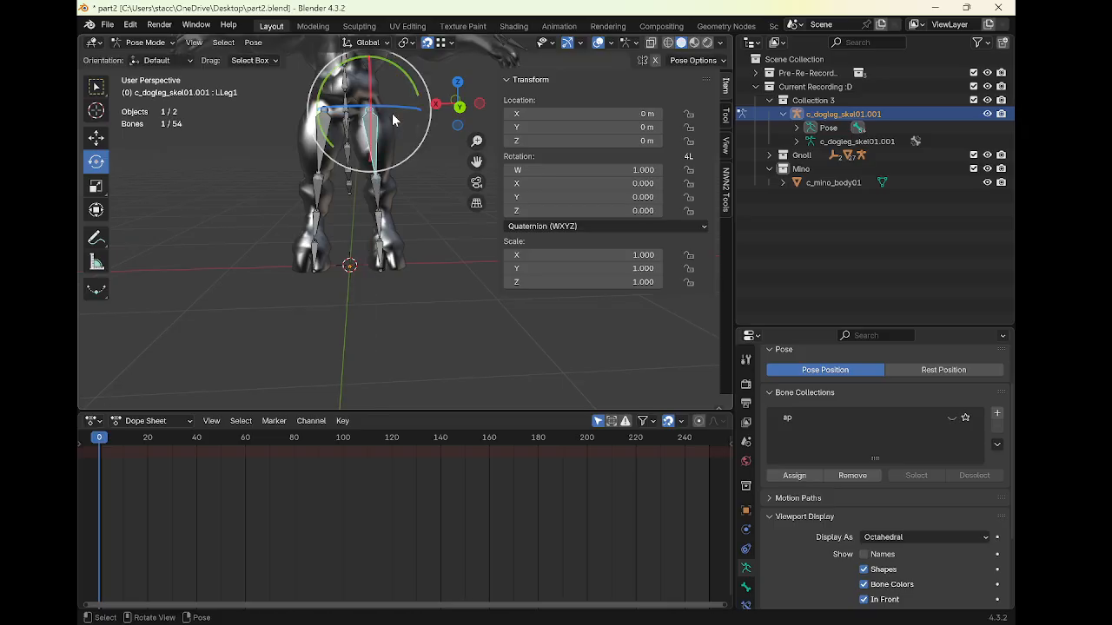
middle_drag(392, 113, 393, 152)
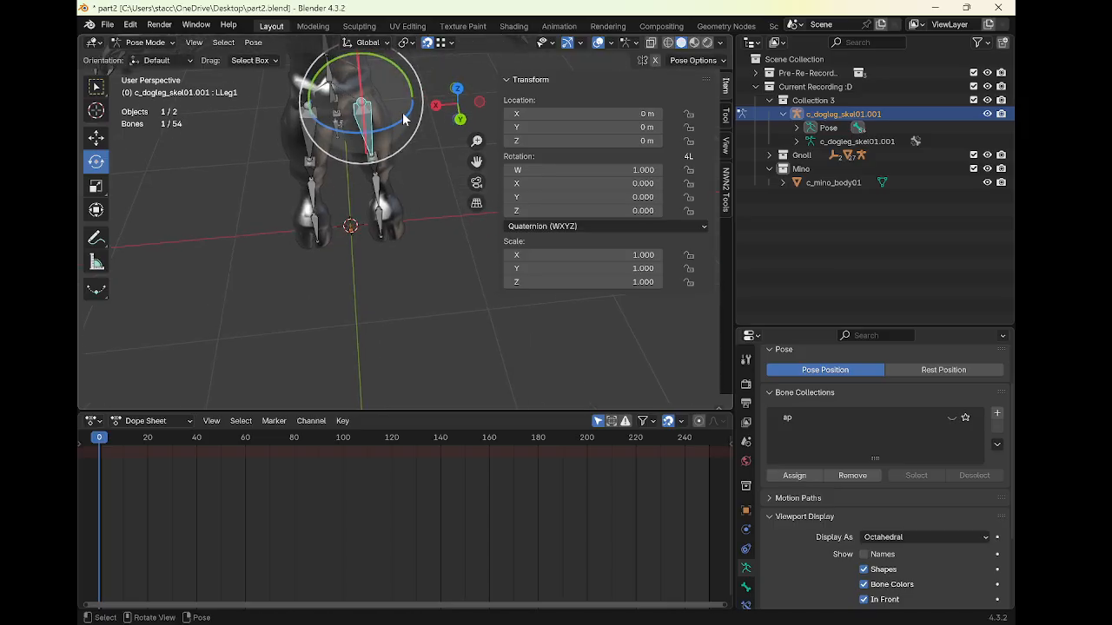
drag(405, 117, 410, 119)
right_click(407, 120)
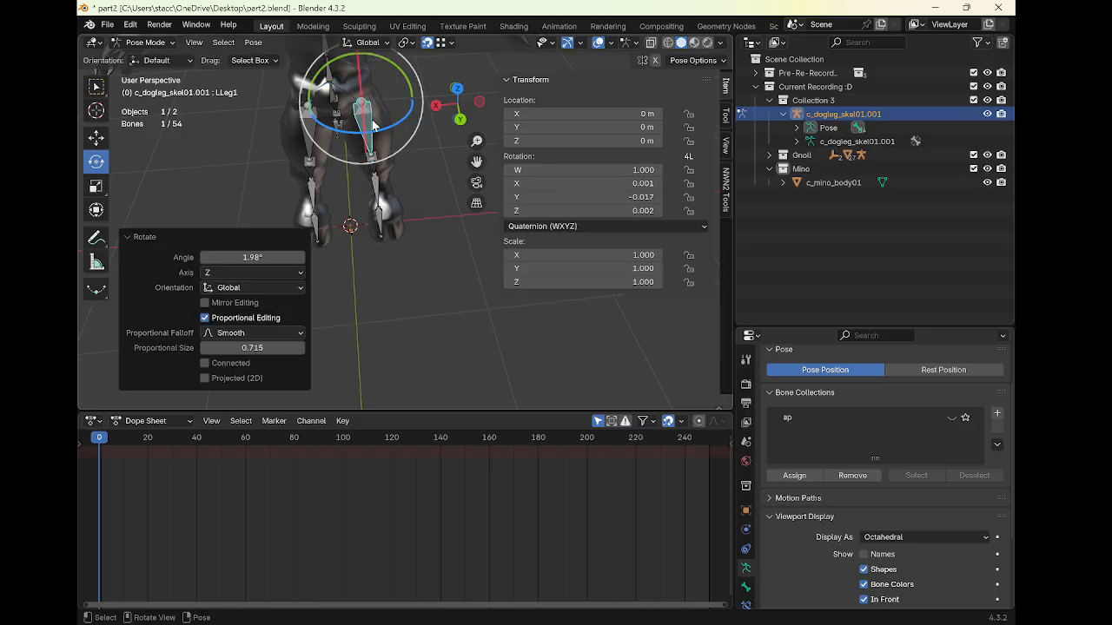
Move the left upper leg about -0.034 m along global X
click(96, 138)
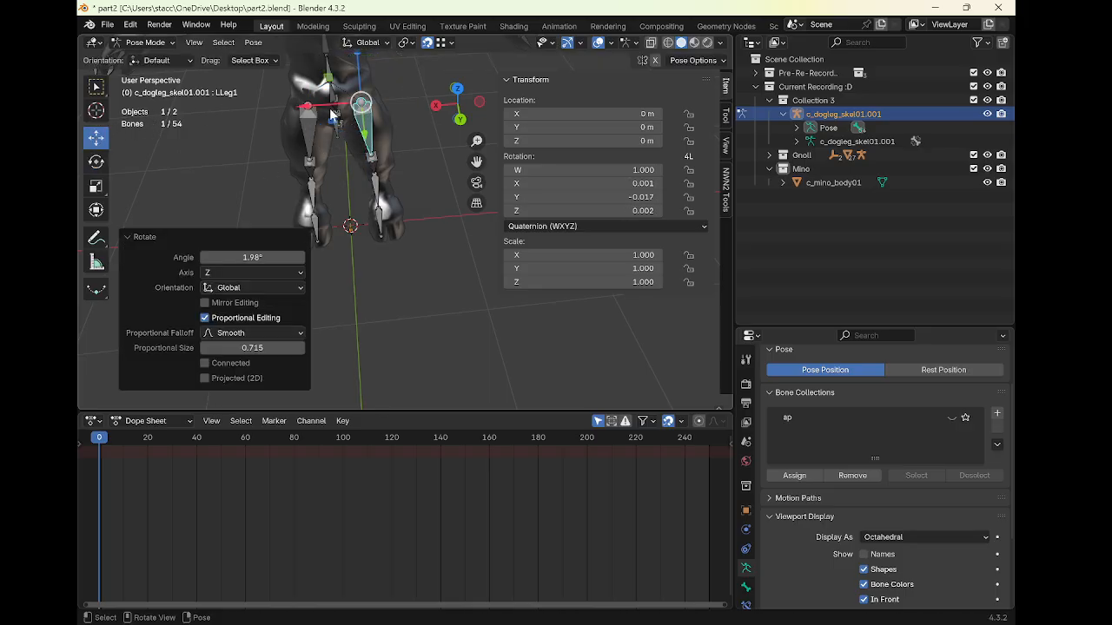
mouse_move(330, 111)
mouse_down()
mouse_move(357, 111)
mouse_move(312, 103)
mouse_move(311, 115)
mouse_up()
right_click(357, 112)
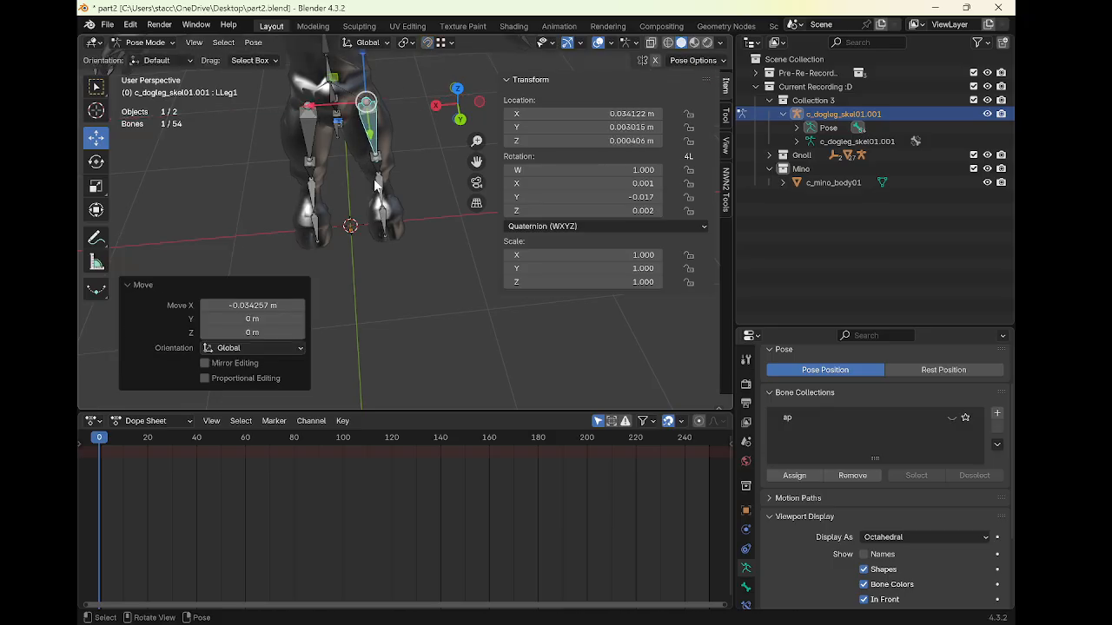
Rotate the first spine bone about 3.6° around global X to follow the torso
click(380, 204)
click(96, 162)
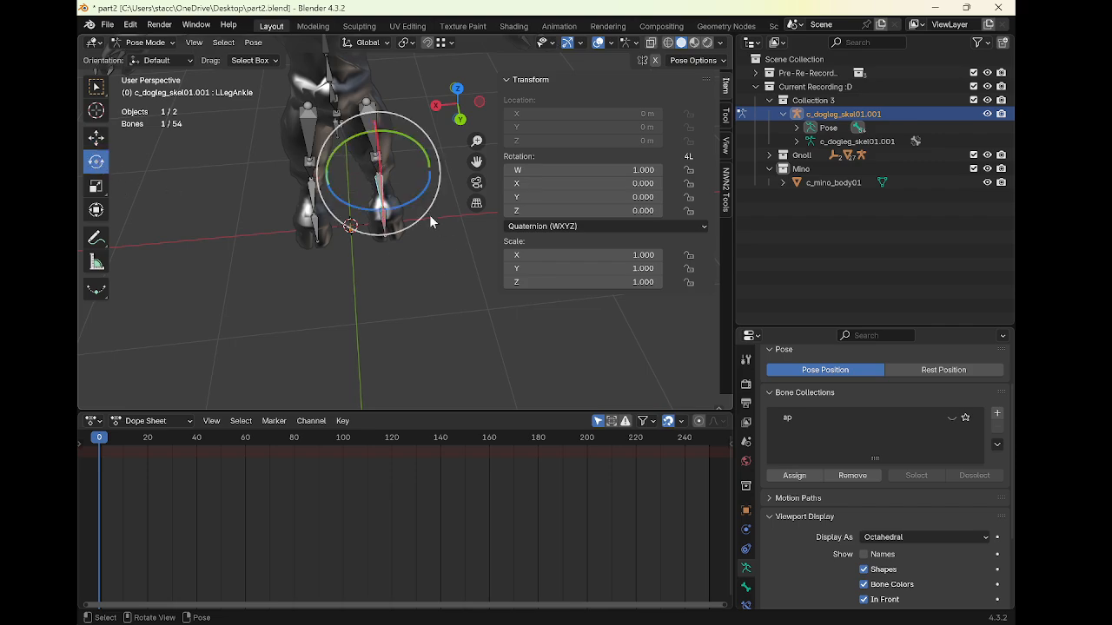
drag(429, 213, 371, 199)
click(315, 205)
middle_drag(372, 199, 502, 202)
click(428, 207)
middle_drag(428, 206, 433, 235)
mouse_move(441, 239)
mouse_down()
mouse_move(453, 233)
mouse_move(460, 244)
mouse_up()
middle_drag(459, 243, 401, 176)
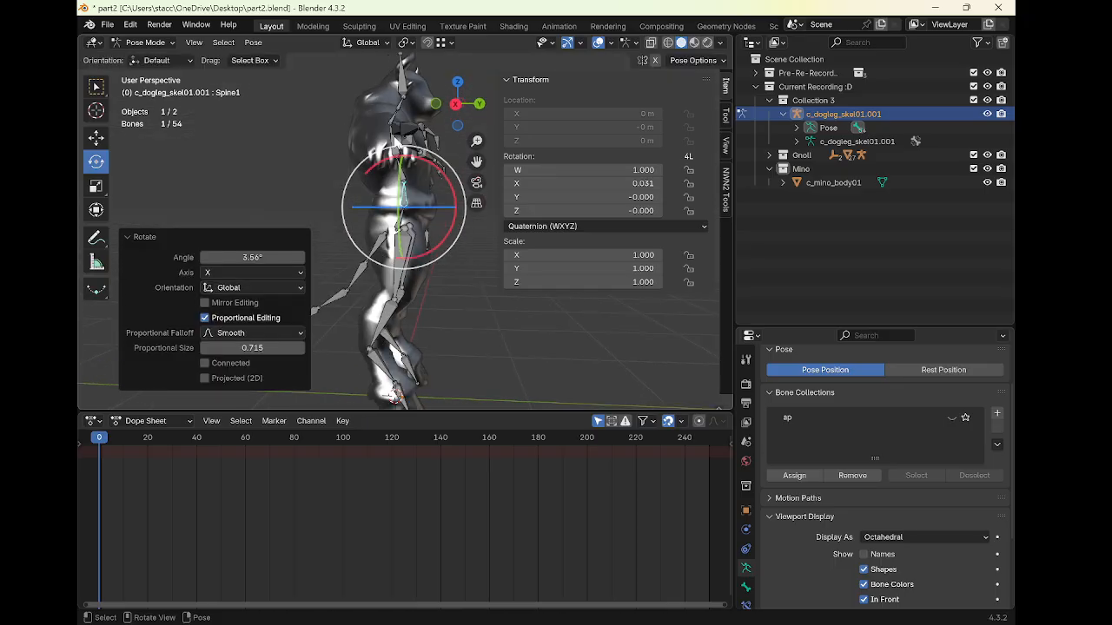
Rotate the second spine bone about -4.7° around global X
click(402, 176)
middle_drag(441, 234, 420, 199)
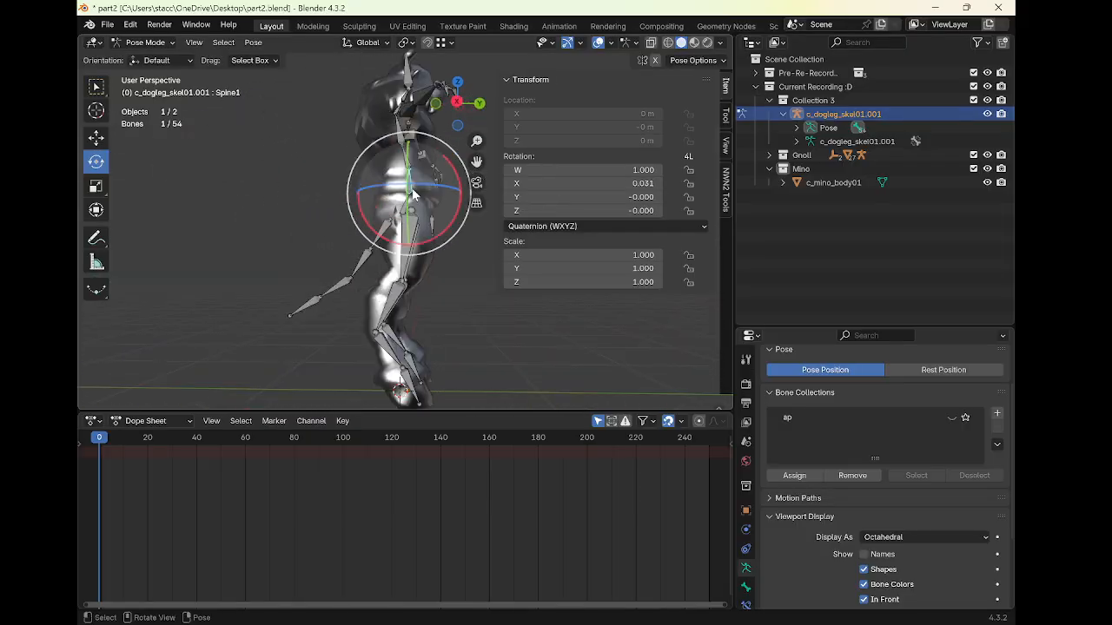
drag(427, 245, 441, 247)
click(401, 158)
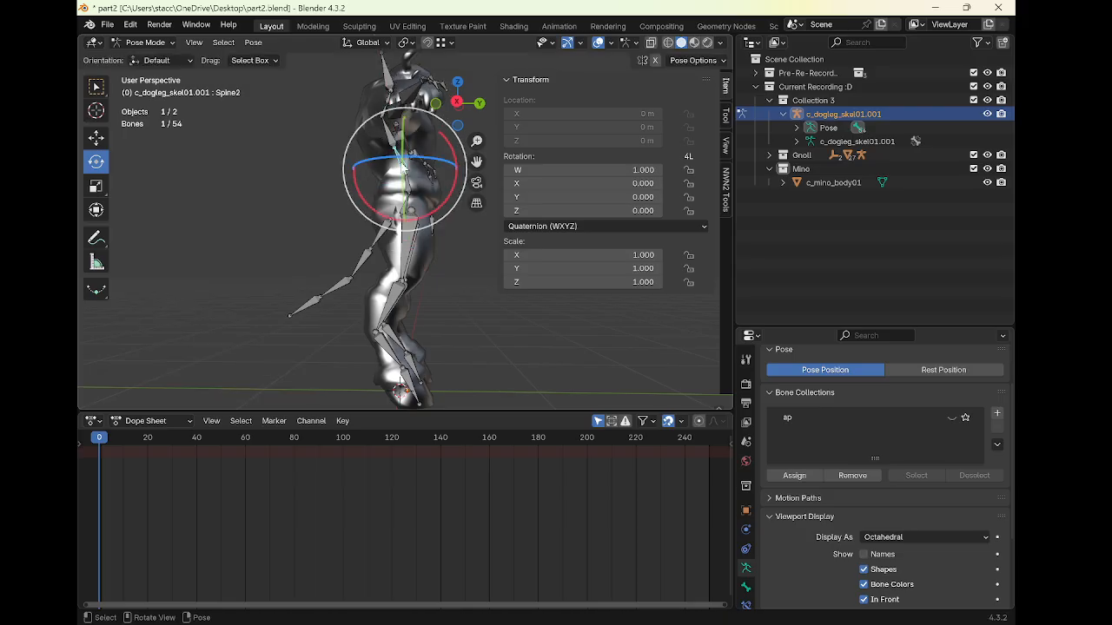
drag(444, 200, 452, 213)
shift+middle_drag(437, 184, 415, 278)
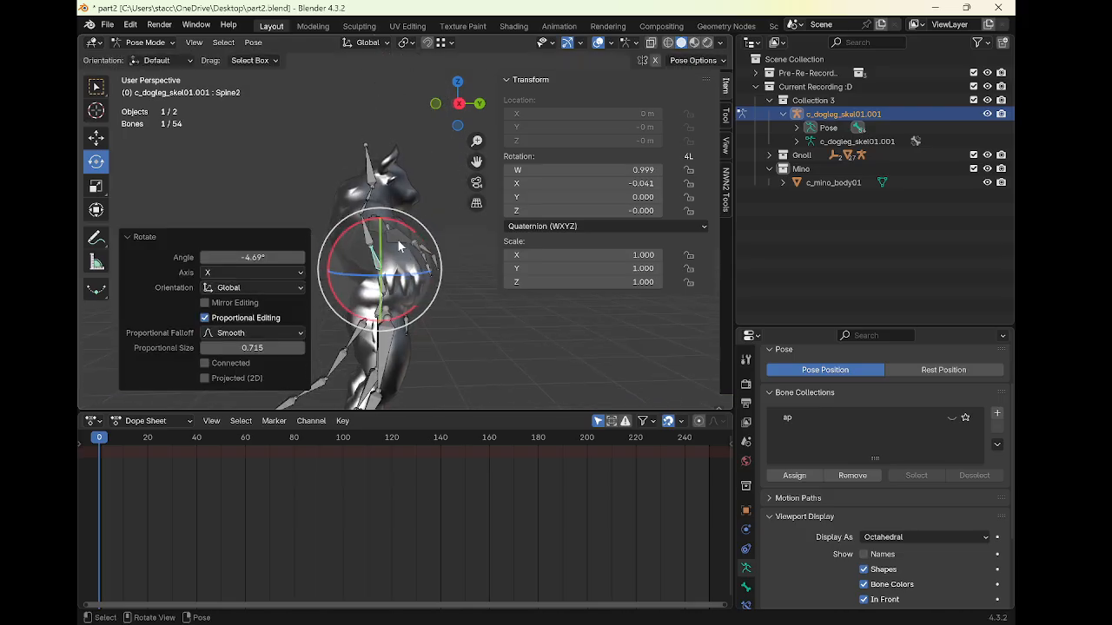
Rotate the head bone about -24° around global X to match the minotaur's head
click(375, 181)
drag(401, 148, 414, 151)
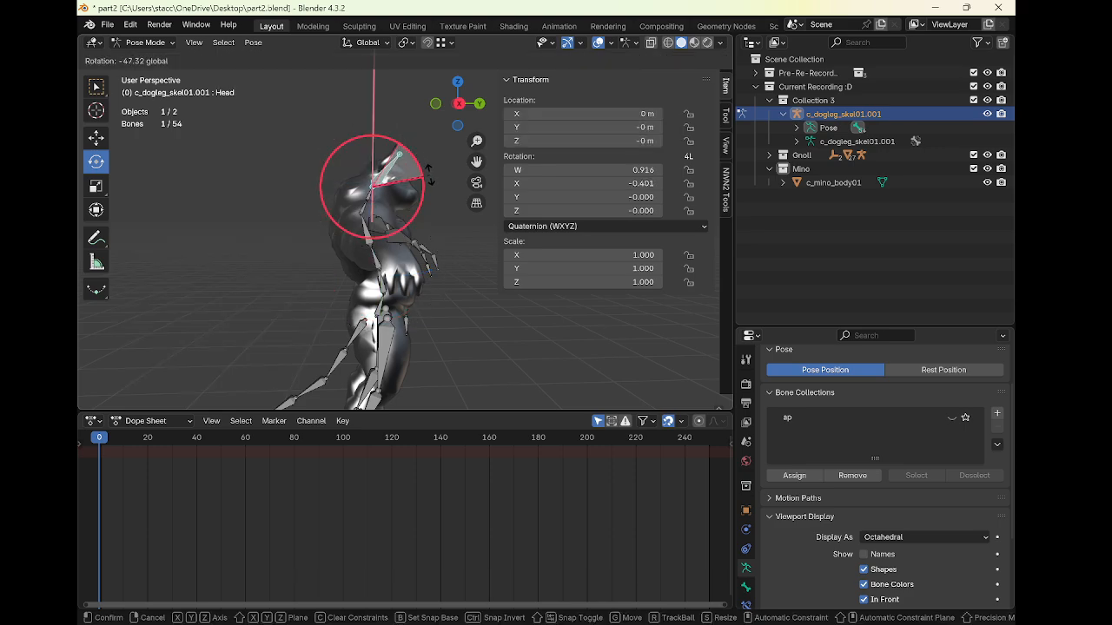
drag(413, 161, 409, 158)
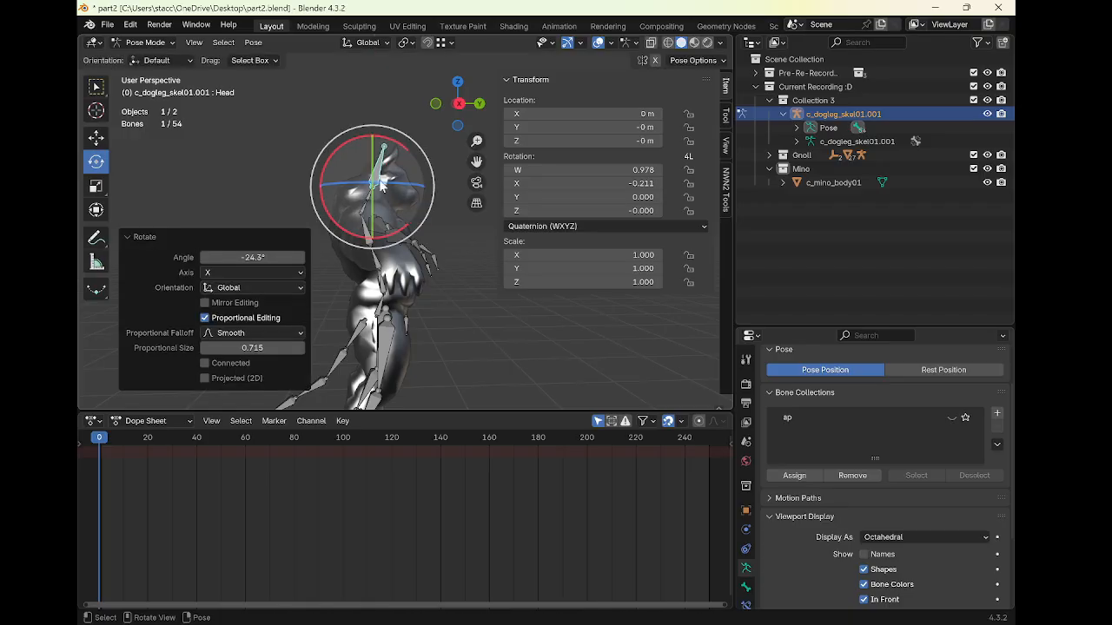
Rotate the second neck bone about 13° to follow the minotaur's neck
click(364, 222)
mouse_move(402, 203)
mouse_down()
mouse_move(410, 211)
mouse_move(398, 200)
mouse_up()
middle_drag(398, 200, 409, 215)
click(374, 236)
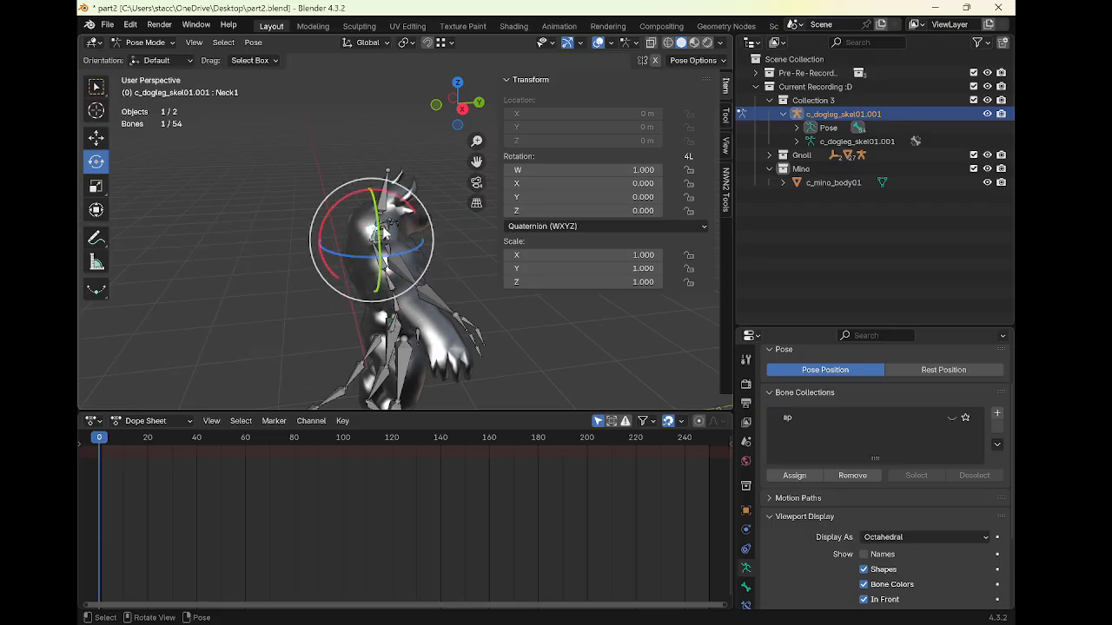
drag(385, 199, 370, 174)
click(373, 180)
key(r)
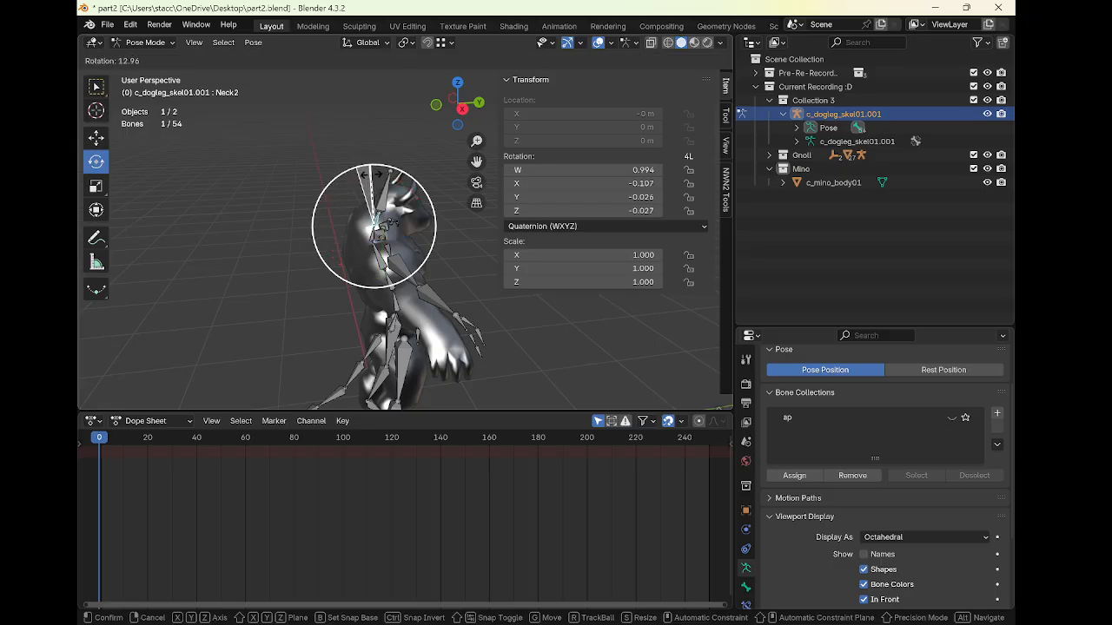
click(372, 173)
Rotate the head bone about -23° around global X
middle_drag(354, 186, 417, 200)
click(334, 196)
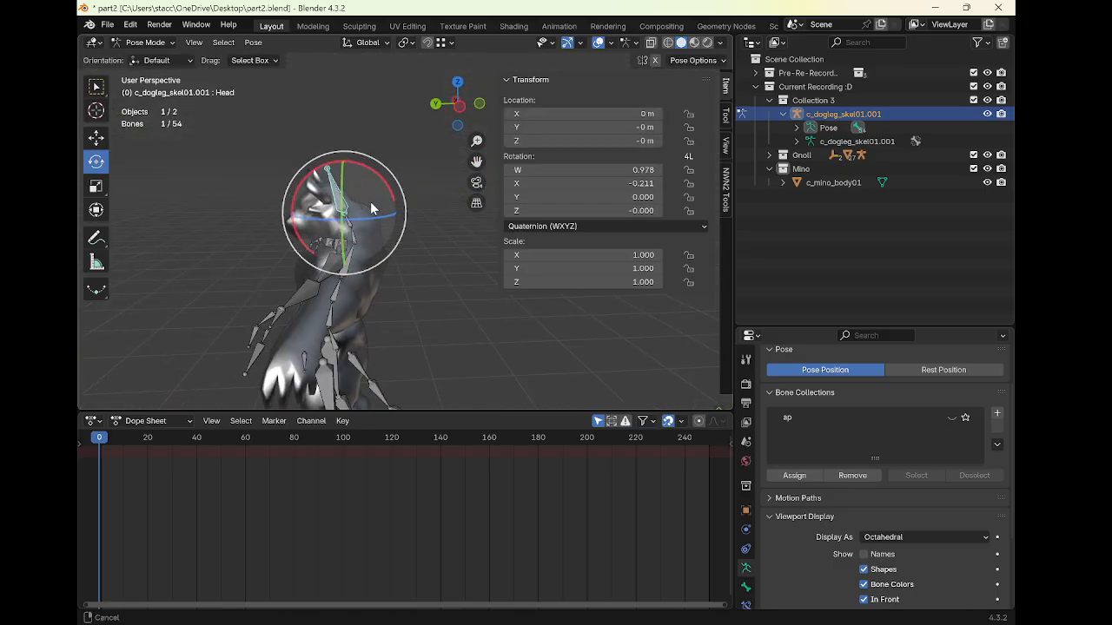
middle_drag(335, 196, 399, 190)
drag(366, 169, 340, 182)
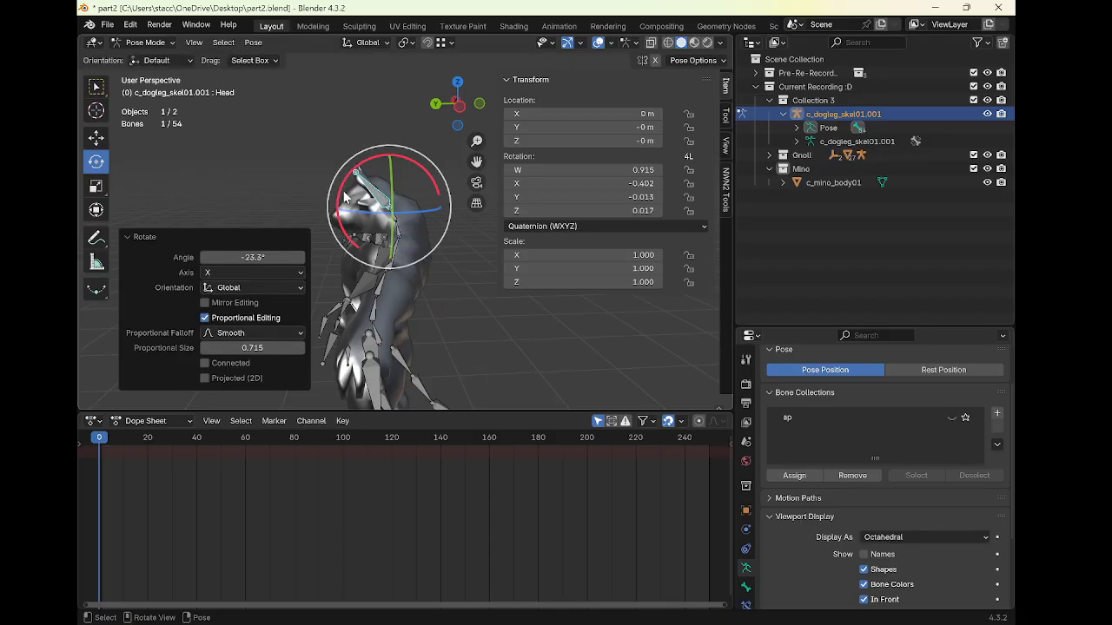
Select both collar bones and move them about -0.116 m along global Y
middle_drag(341, 182, 426, 245)
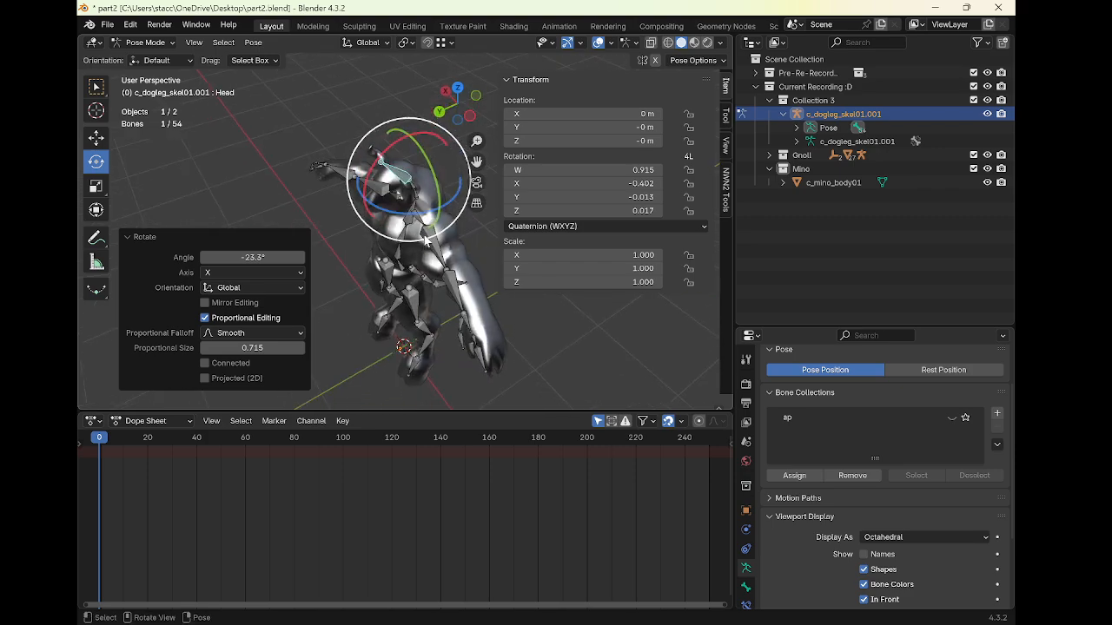
click(422, 224)
shift+click(394, 197)
middle_drag(392, 200, 348, 198)
click(96, 138)
drag(333, 200, 349, 228)
middle_drag(348, 227, 476, 242)
middle_drag(362, 242, 410, 301)
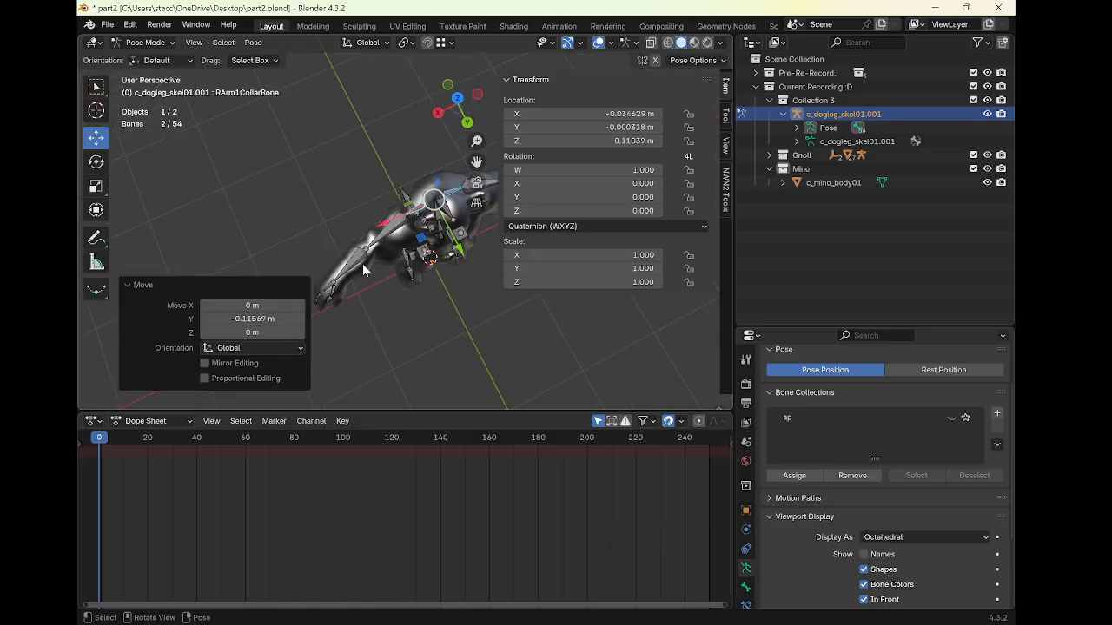
Select both upper arm bones and scale them down to about 0.91
middle_drag(360, 264, 379, 202)
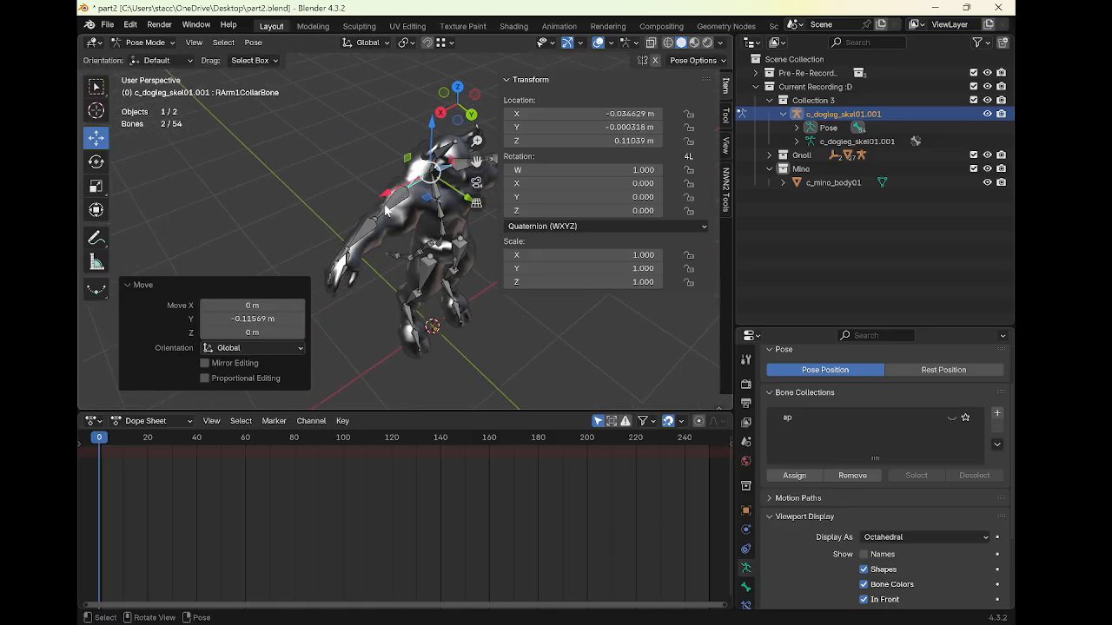
click(386, 207)
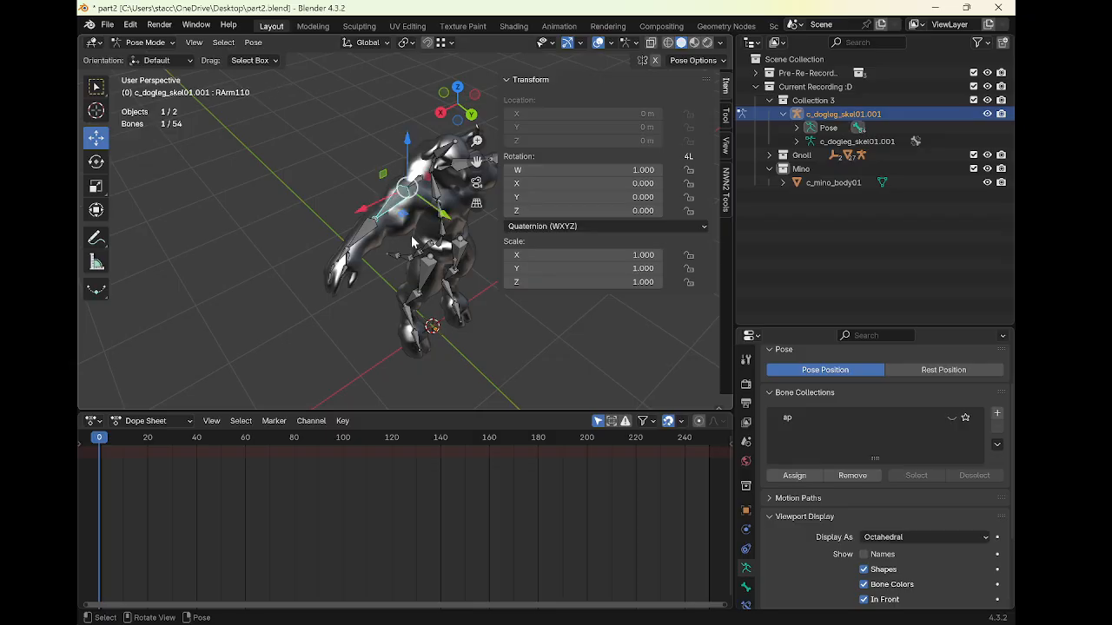
middle_drag(414, 243, 422, 179)
click(406, 169)
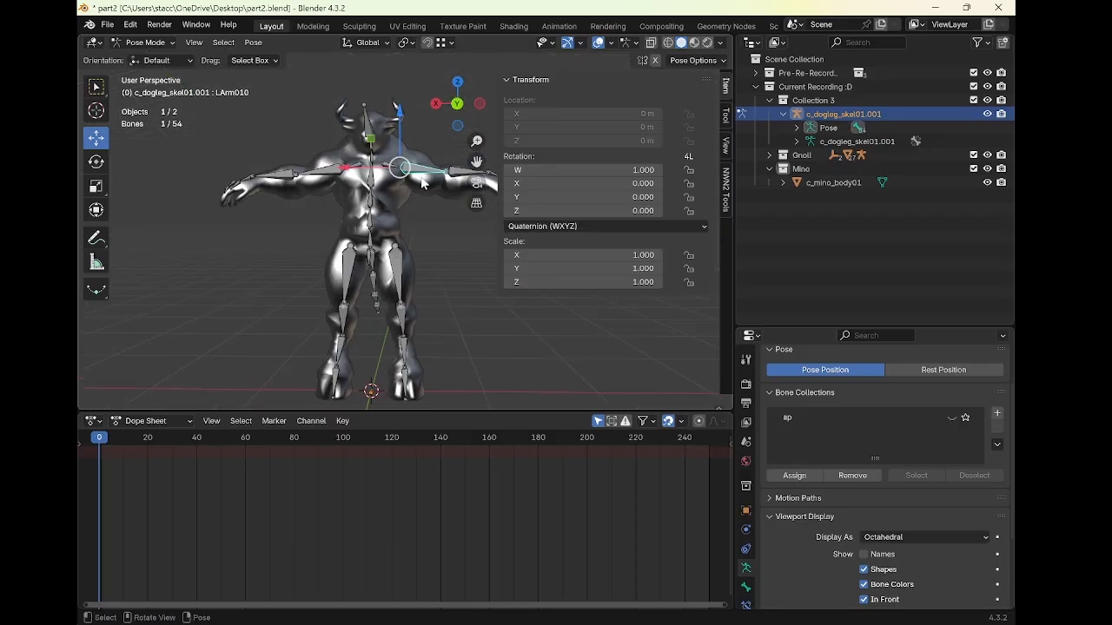
key(s)
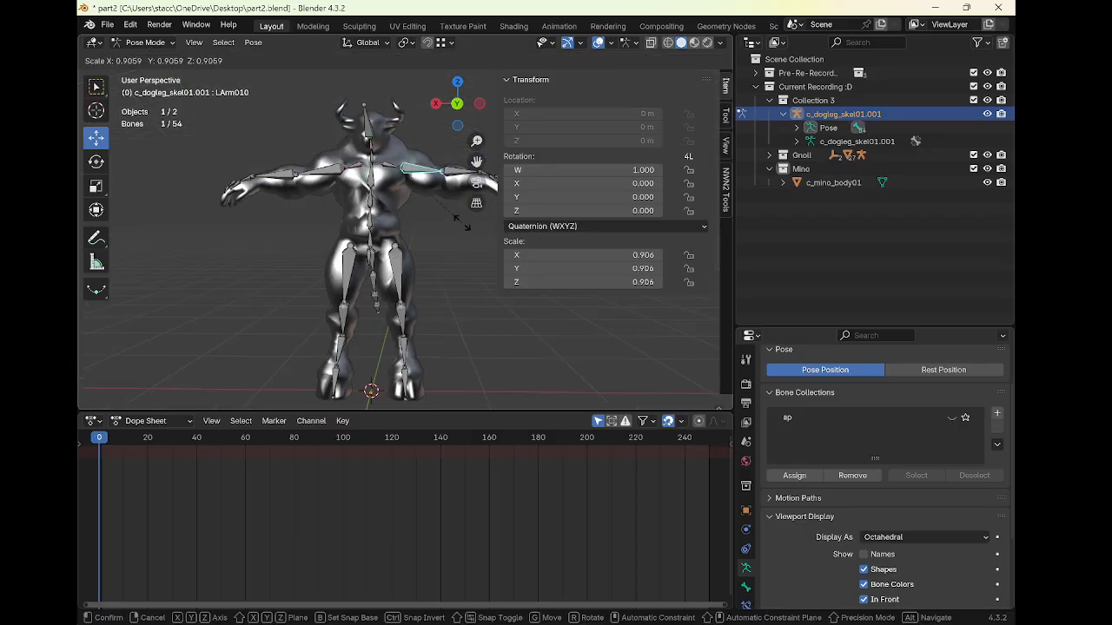
key(Escape)
shift+click(340, 182)
key(s)
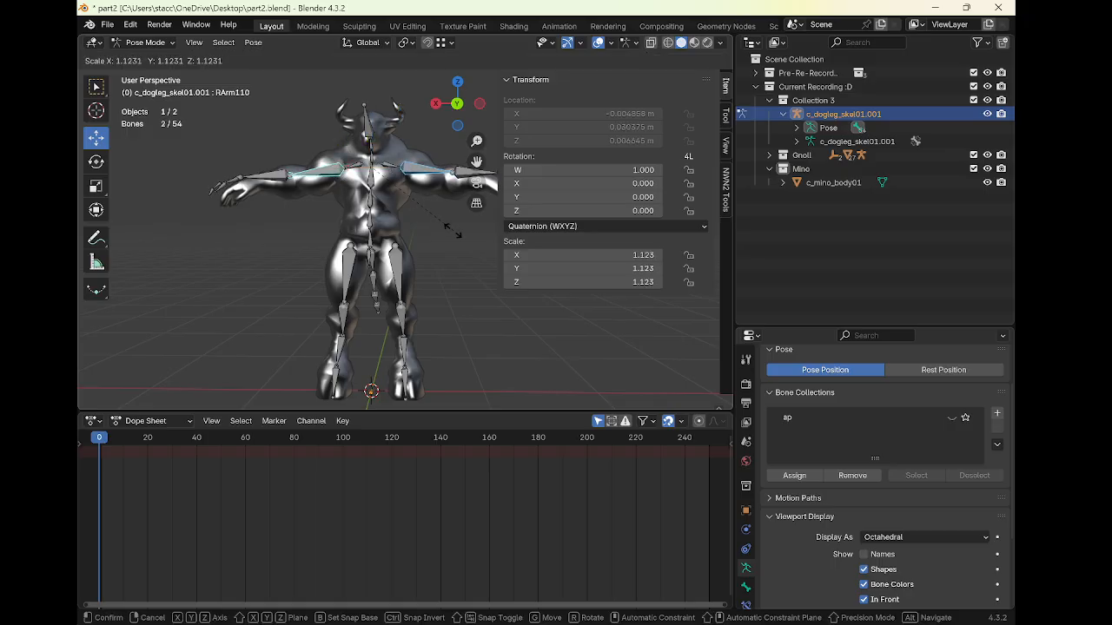
click(434, 224)
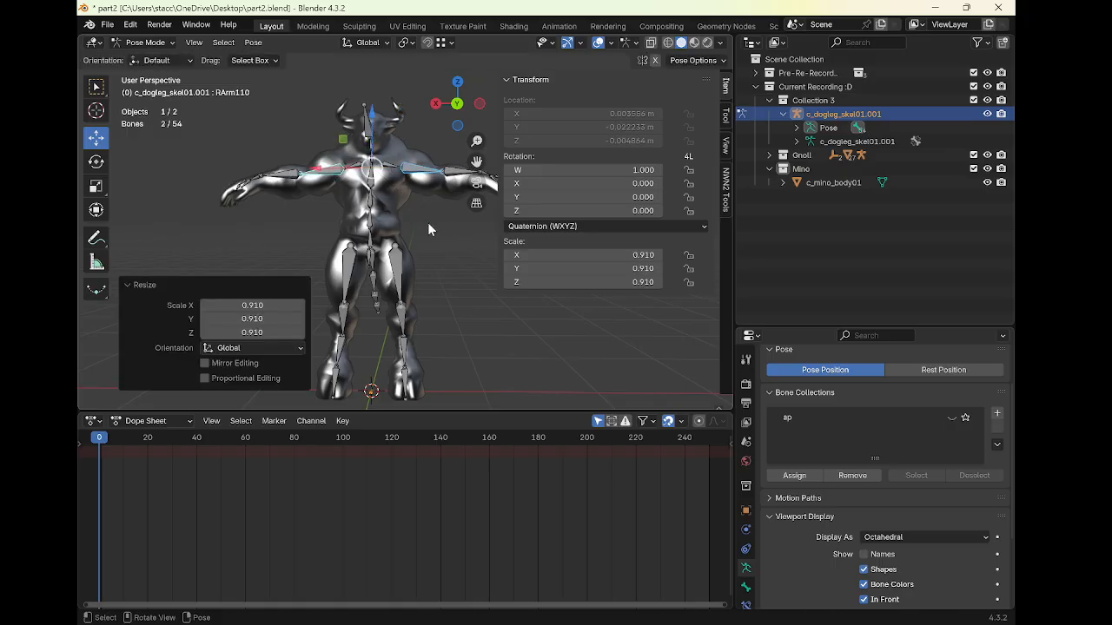
middle_drag(427, 223, 311, 182)
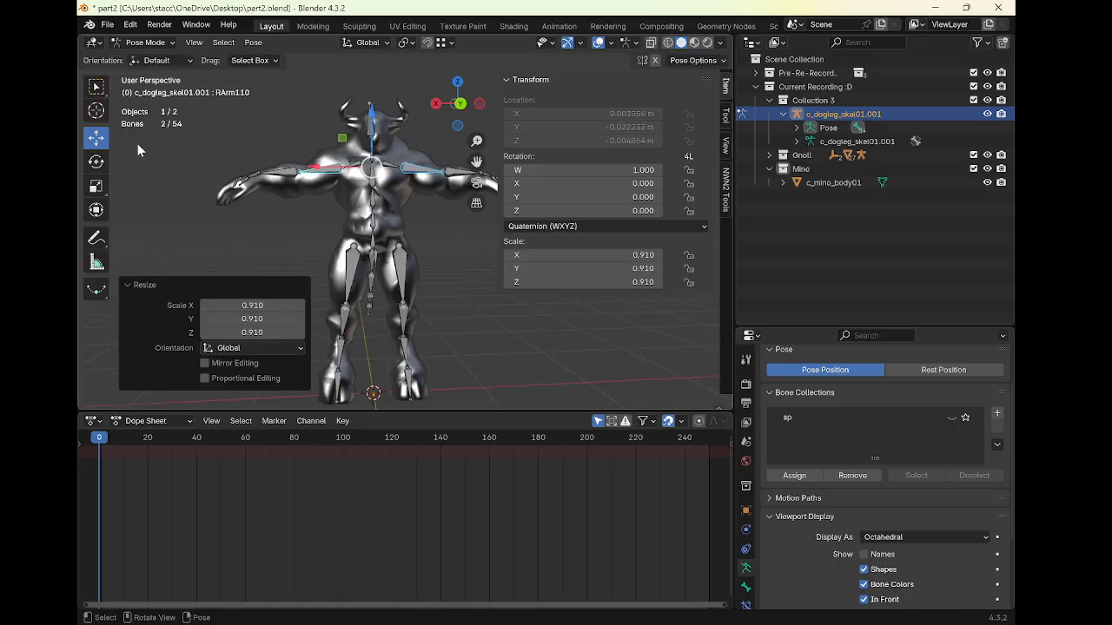
drag(375, 120, 374, 116)
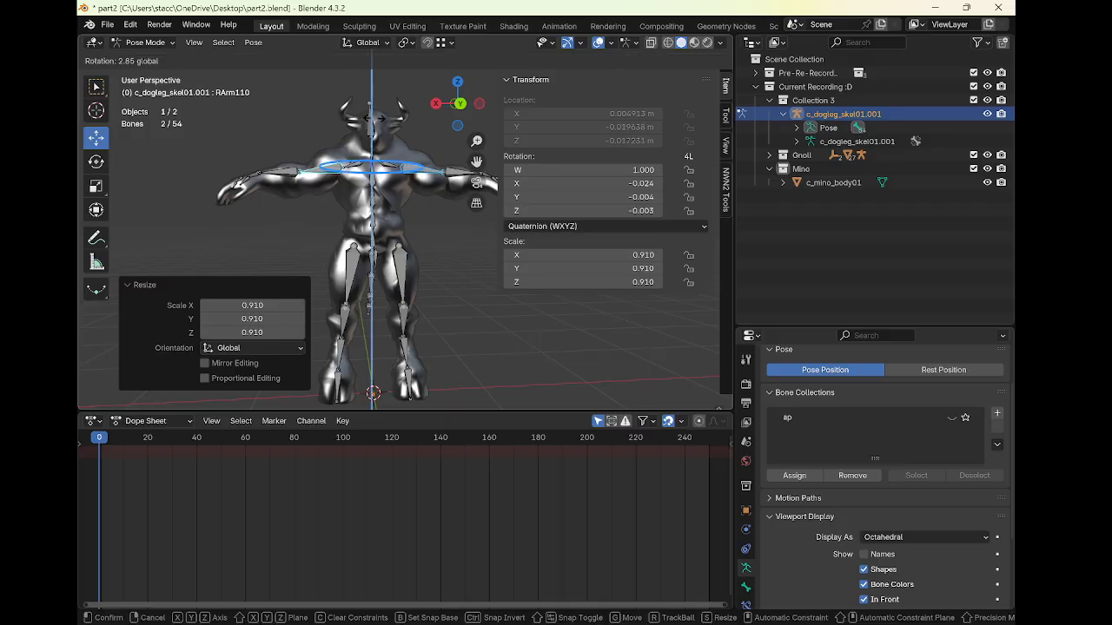
right_click(374, 119)
Rotate the right upper arm about 4° around global Y and scale it to about 0.94
click(302, 178)
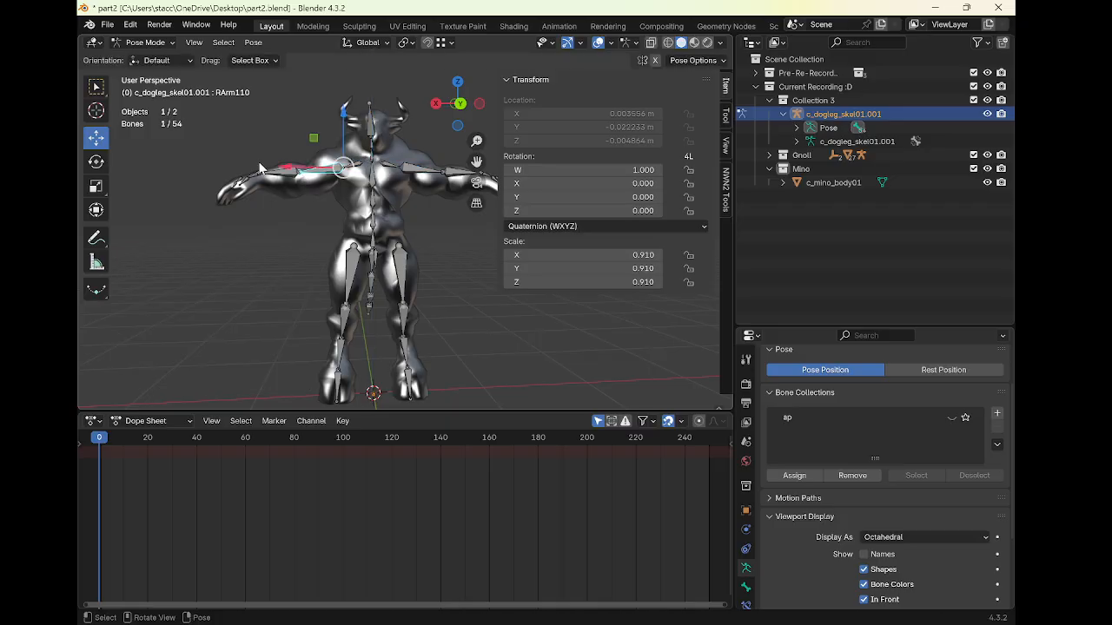
click(96, 162)
drag(303, 201, 301, 209)
key(s)
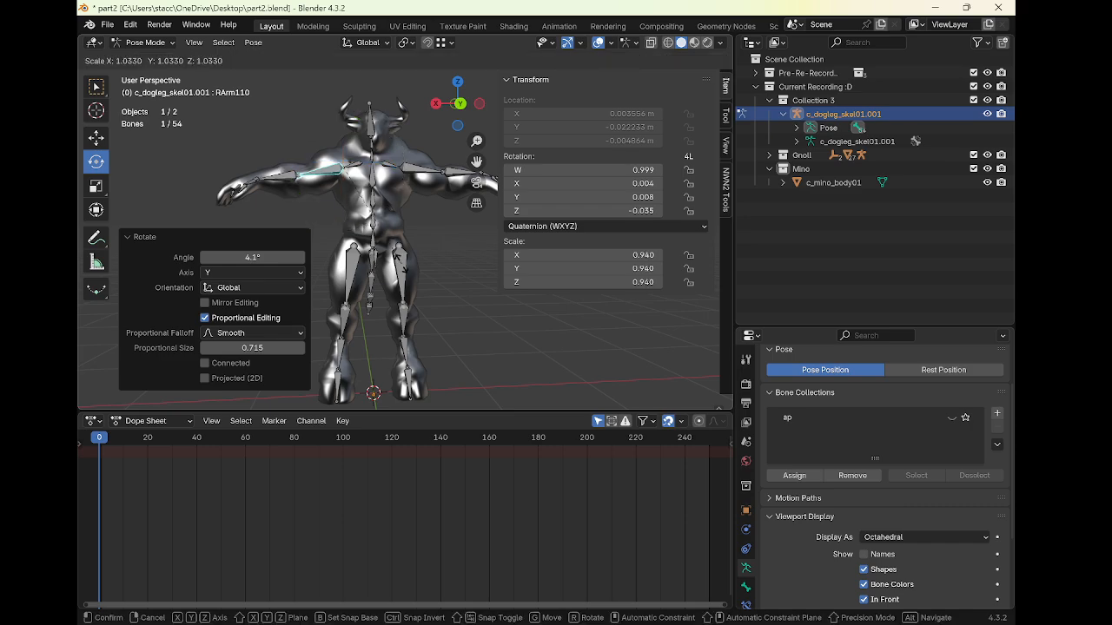
click(401, 263)
Rotate the right upper arm about -15° around global Z to match the mesh's arm
shift+middle_drag(403, 264, 326, 267)
click(345, 174)
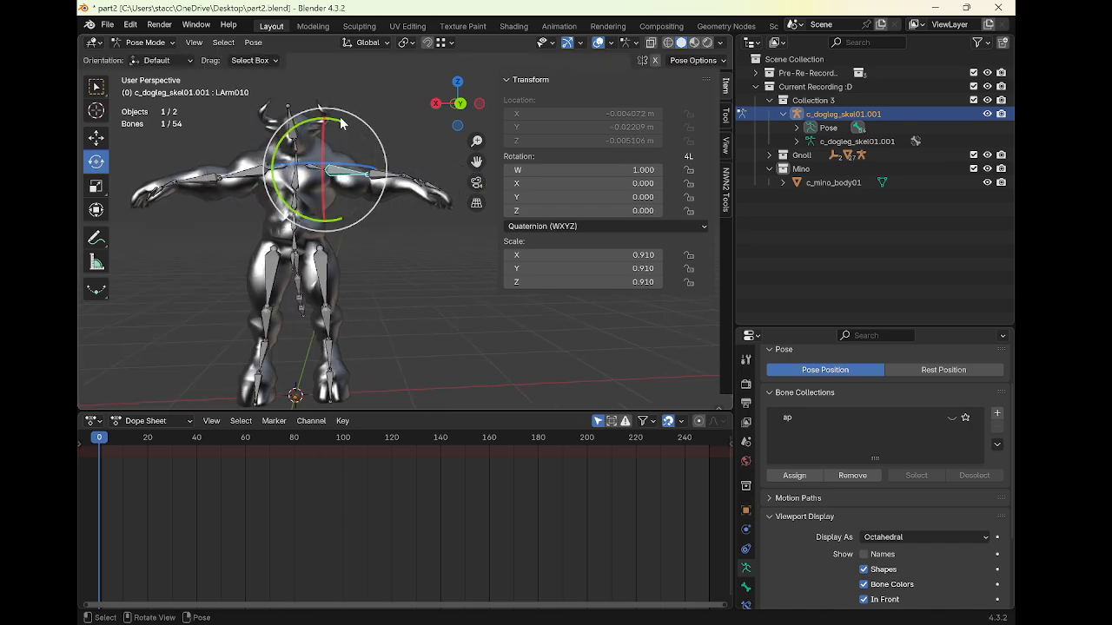
drag(340, 124, 350, 130)
click(381, 182)
middle_drag(352, 132, 338, 228)
click(321, 177)
shift+click(337, 229)
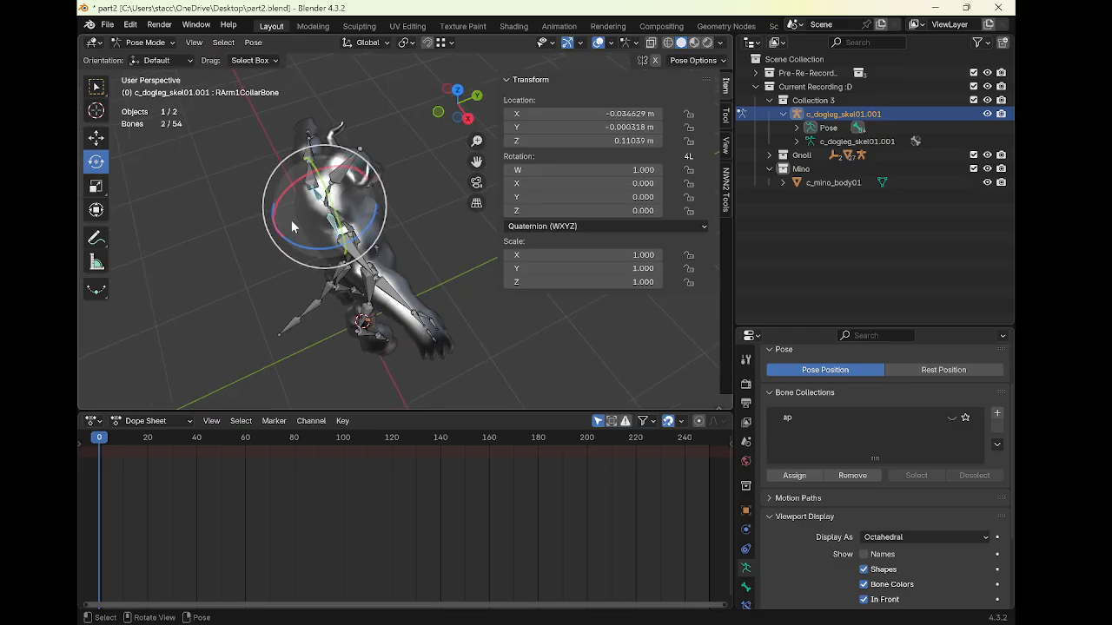
click(103, 141)
drag(377, 190, 390, 184)
click(373, 254)
middle_drag(388, 254, 302, 244)
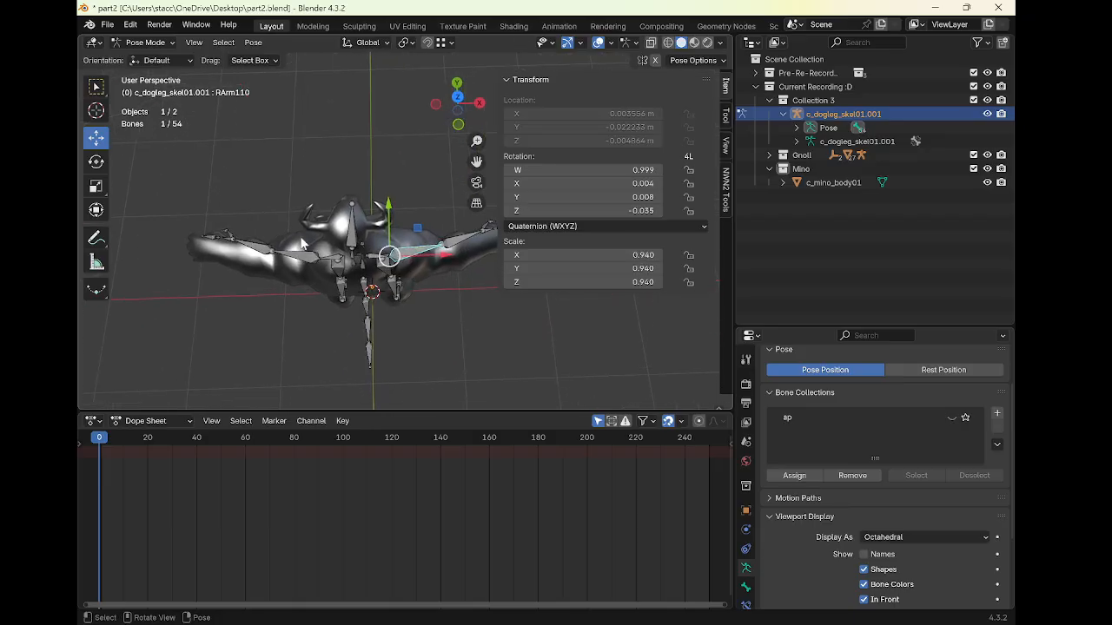
click(96, 162)
drag(437, 287, 450, 296)
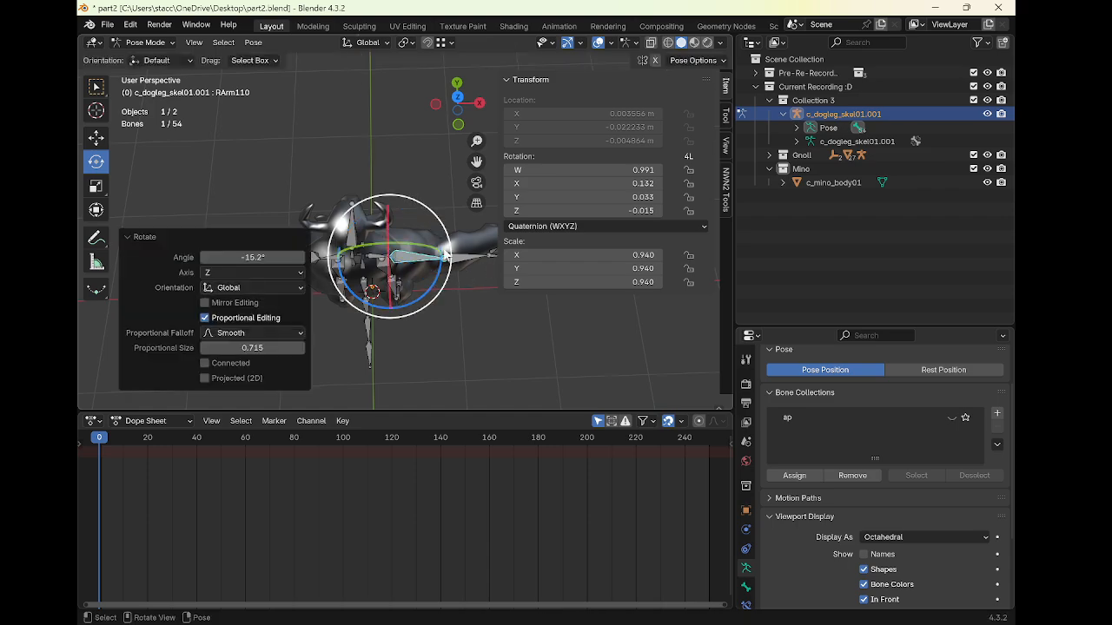
Rotate the right forearm bone about 20.5° to align with the mesh's forearm
drag(442, 280, 470, 298)
click(468, 259)
scroll(462, 276, down, 1)
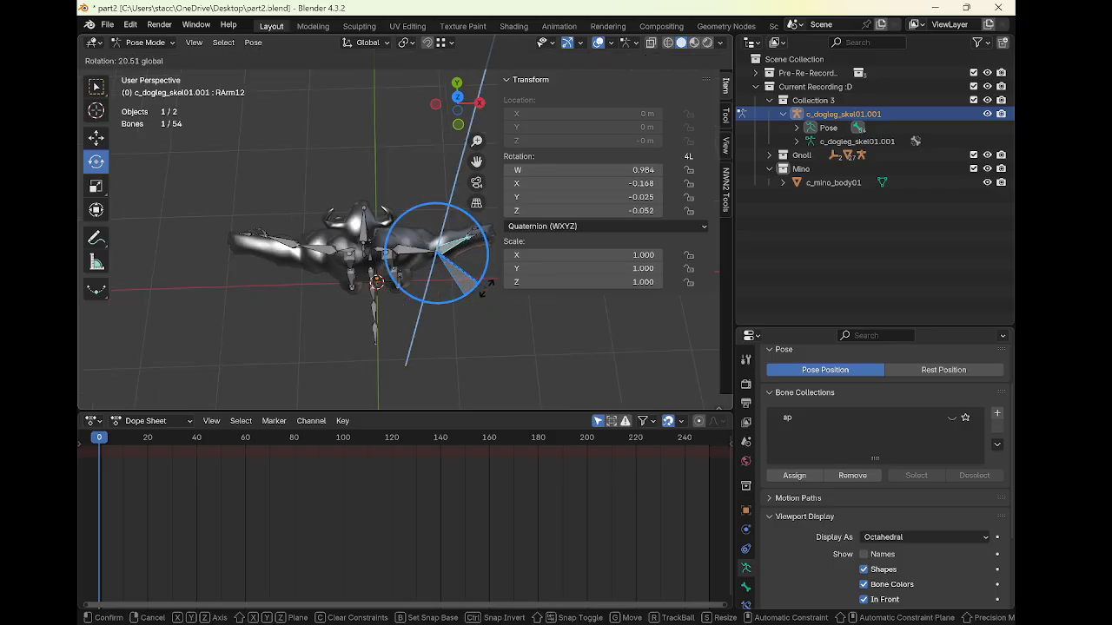
drag(492, 288, 491, 288)
Rotate the left forearm bone about -18° to align with the mesh's forearm
shift+middle_drag(389, 285, 447, 265)
click(421, 227)
drag(407, 269, 428, 270)
click(426, 266)
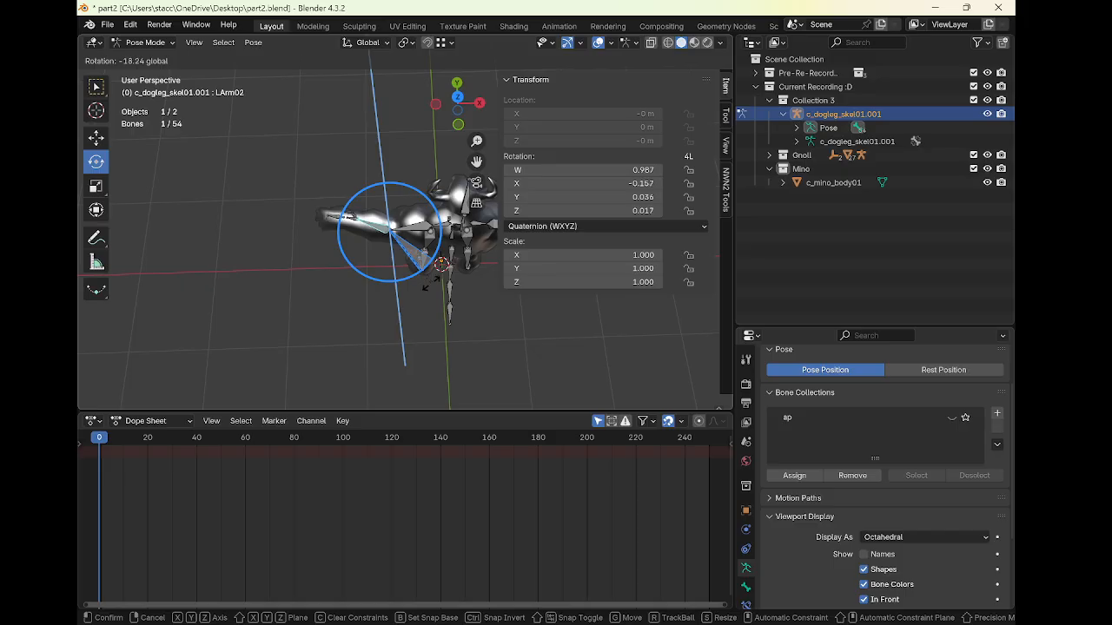
drag(431, 289, 474, 278)
Fine-tune the left upper arm by about -0.5° and the left forearm by about -2.8° around global Z
click(421, 228)
middle_drag(474, 278, 385, 224)
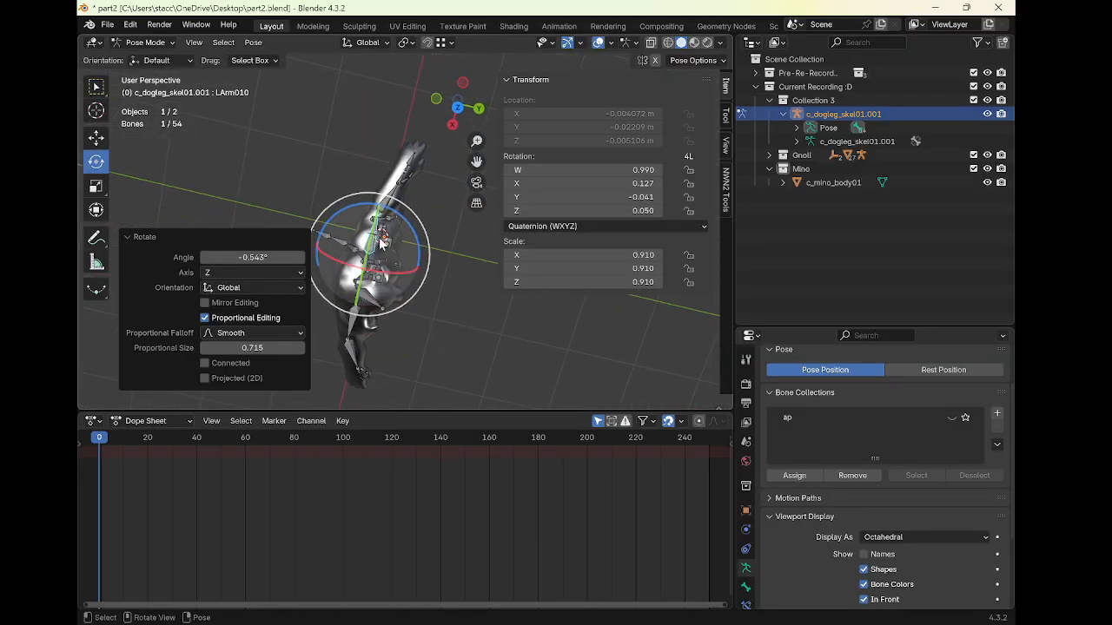
drag(421, 248, 418, 233)
click(393, 189)
drag(423, 190, 425, 190)
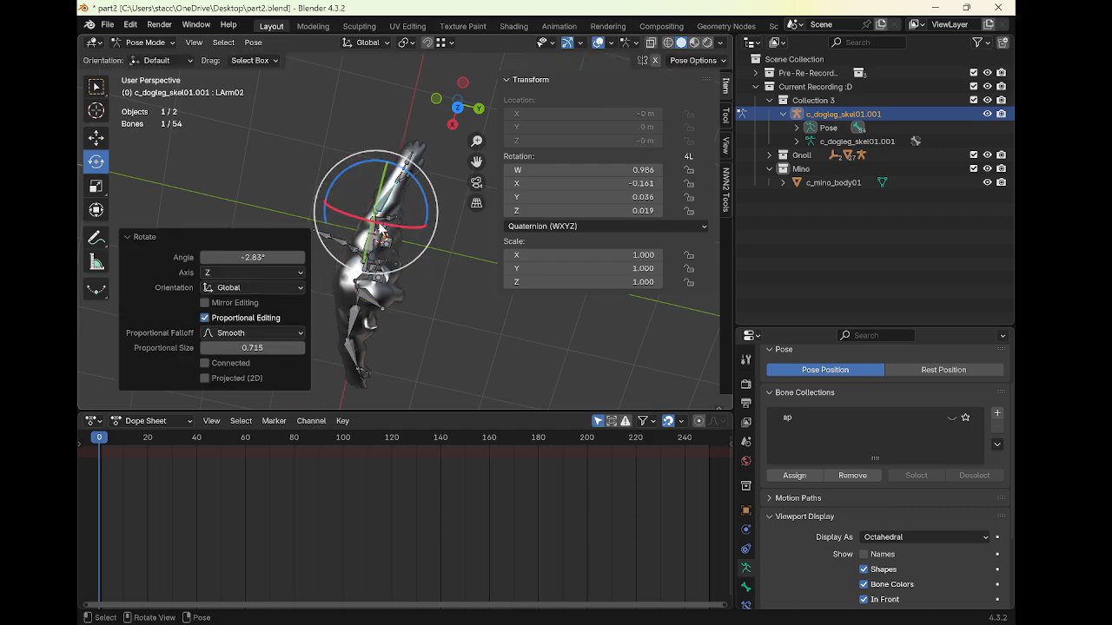
Scale the left upper arm bone up by a factor of about 1.09
click(372, 238)
mouse_move(435, 214)
middle_down()
mouse_move(425, 185)
mouse_move(443, 145)
mouse_move(313, 110)
mouse_move(344, 127)
mouse_move(322, 194)
mouse_move(427, 244)
mouse_move(415, 214)
mouse_move(450, 208)
middle_up()
key(s)
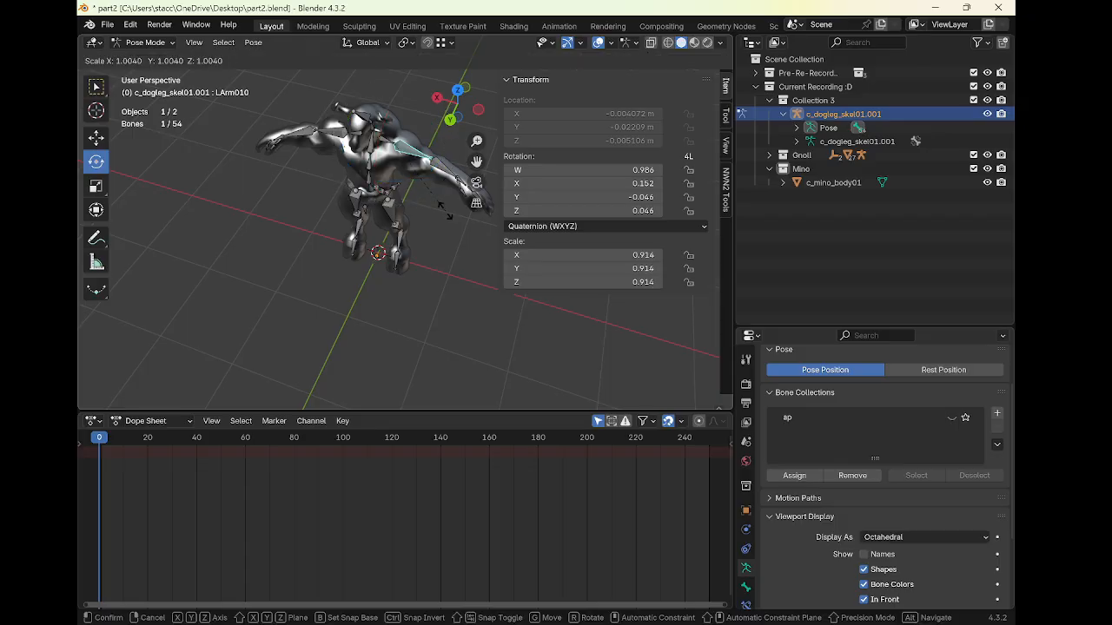
click(451, 213)
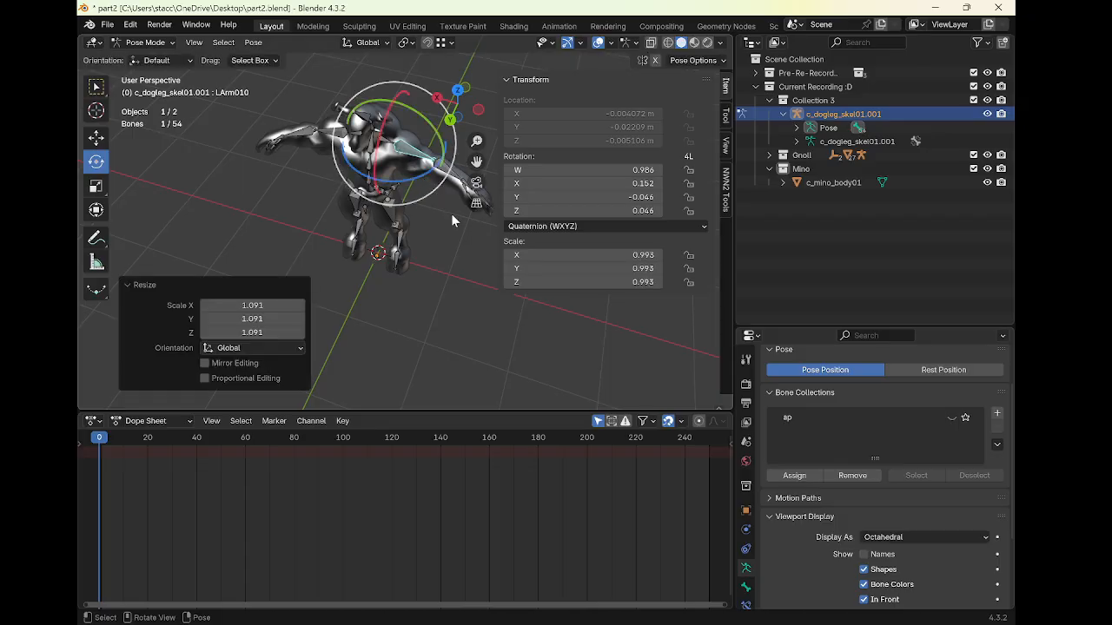
Move the left palm digit bone about 0.048 m along global Y
mouse_move(451, 213)
middle_down()
mouse_move(335, 166)
mouse_move(371, 178)
mouse_move(393, 213)
mouse_move(450, 205)
middle_up()
click(450, 205)
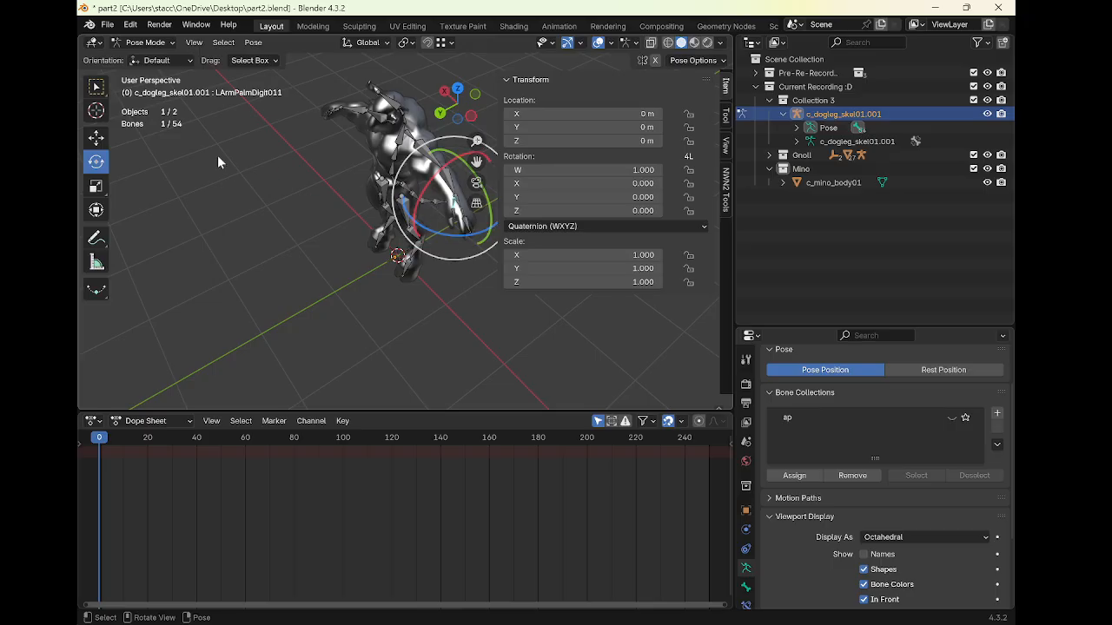
click(104, 139)
key(g)
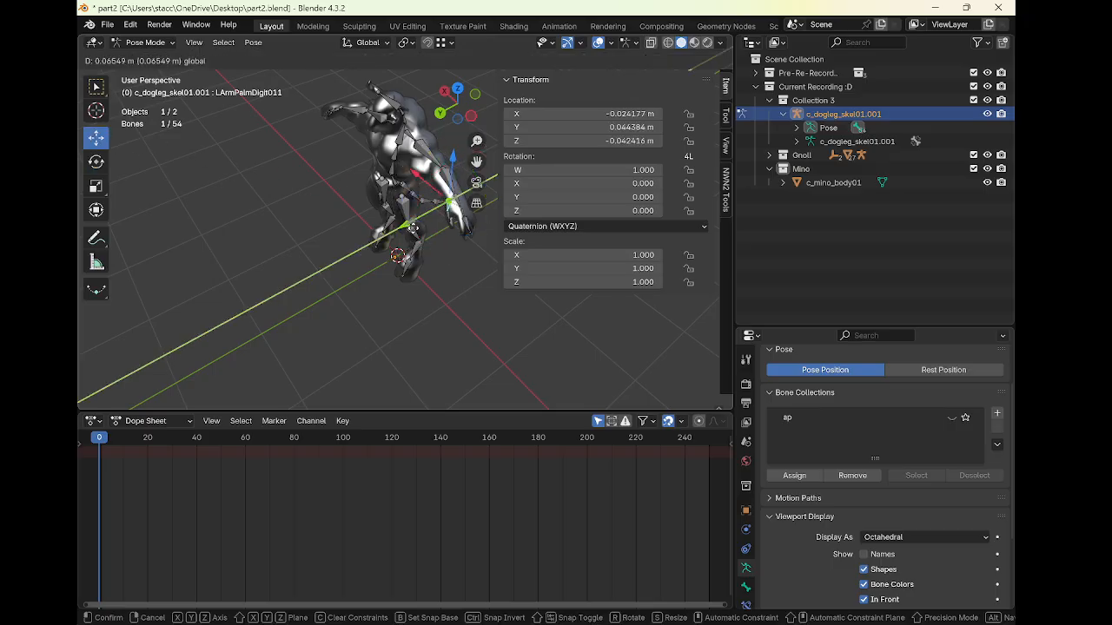
drag(414, 230, 413, 229)
middle_drag(379, 220, 453, 180)
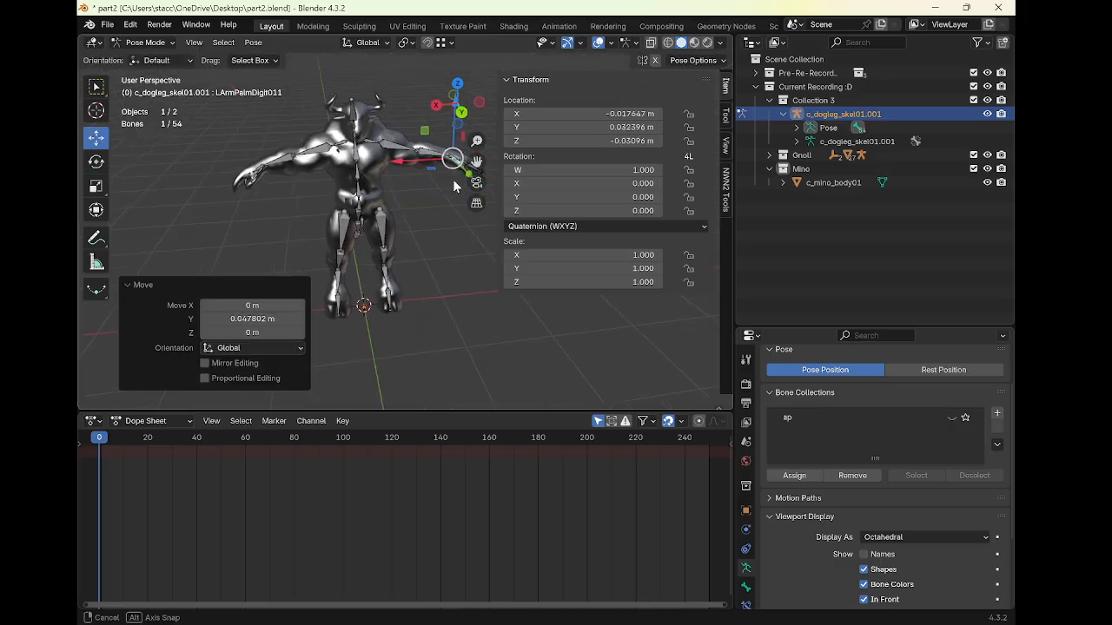
Move the right palm digit bone about 0.032 m along global Y
middle_drag(344, 217, 344, 316)
click(372, 263)
click(345, 319)
key(g)
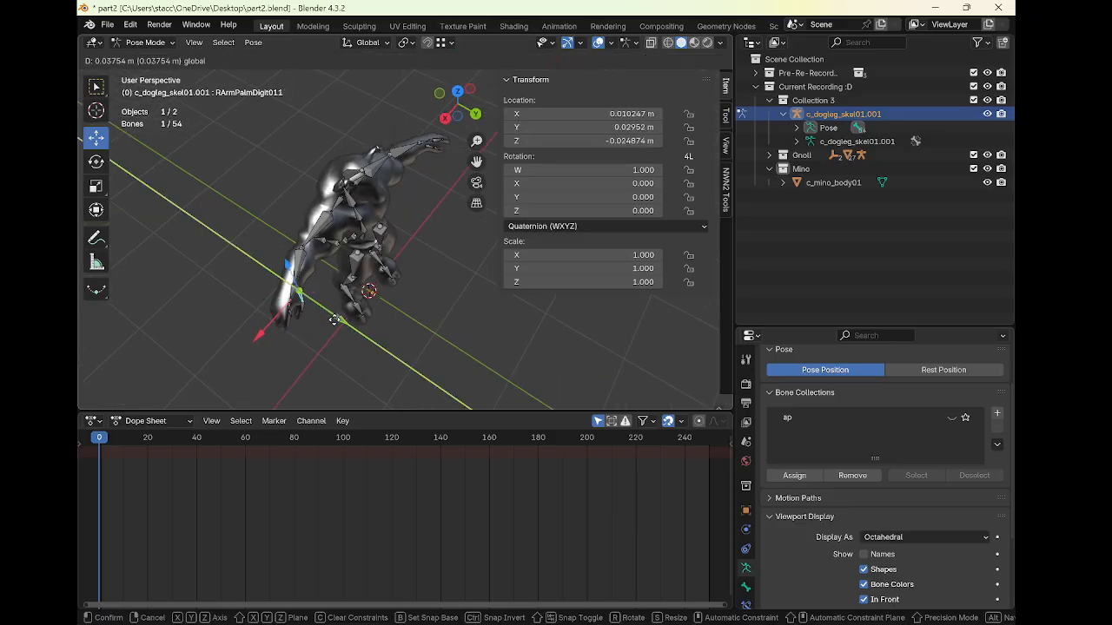
click(333, 320)
Rotate the right palm digit bone about -2.7° around global Z
click(95, 158)
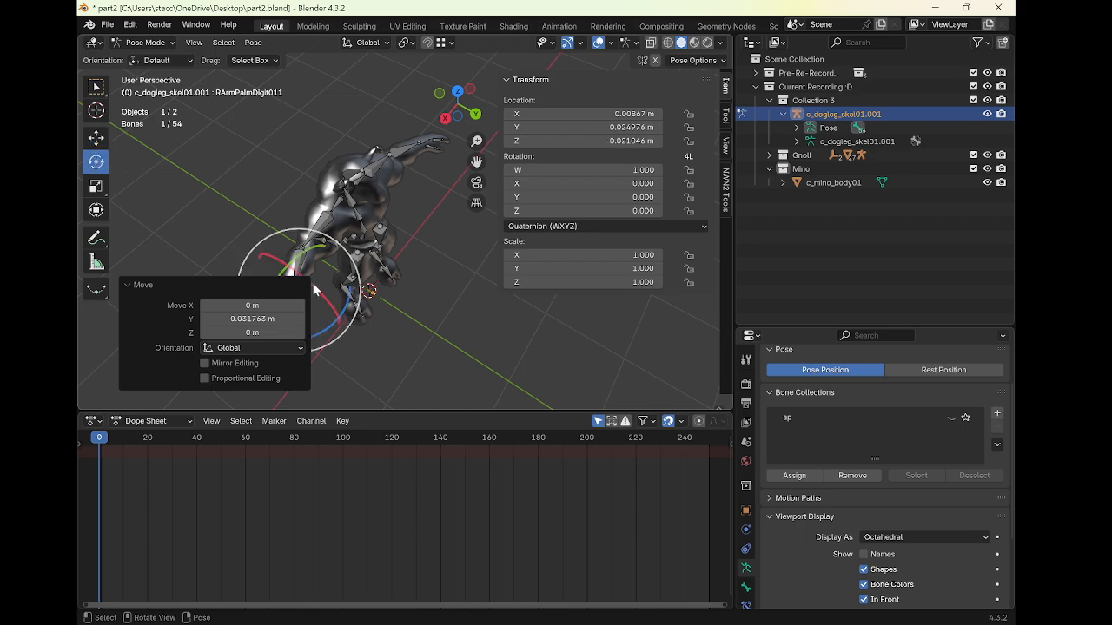
drag(343, 304, 342, 307)
shift+middle_drag(396, 288, 314, 161)
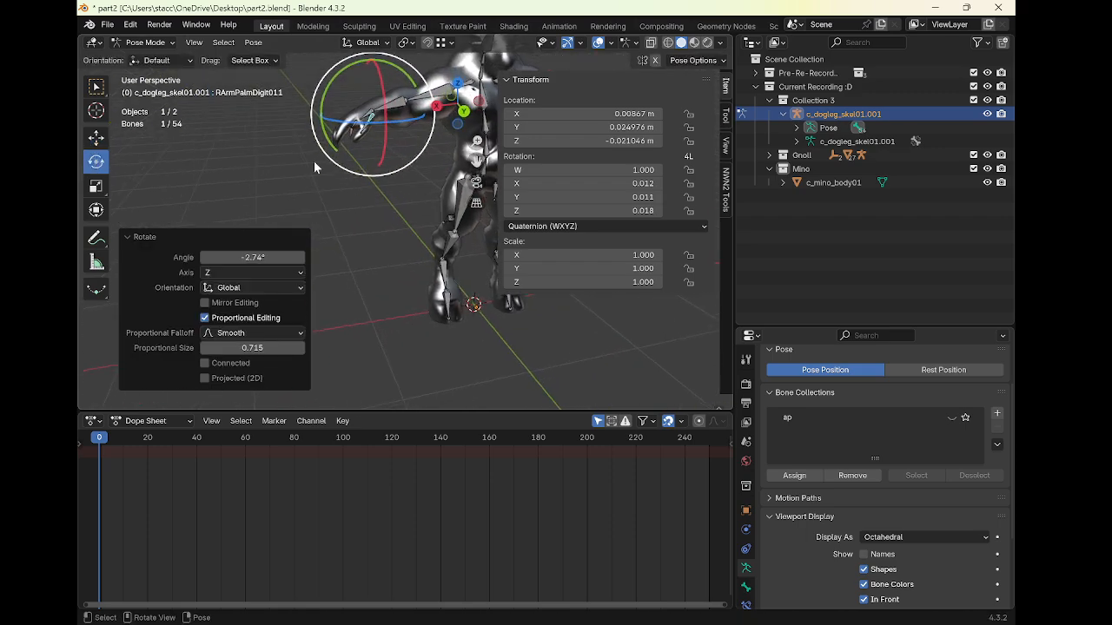
Rotate the right palm bone about -16° to match the minotaur's hand
click(95, 136)
drag(343, 116, 345, 122)
drag(364, 80, 376, 90)
drag(314, 131, 320, 133)
click(371, 113)
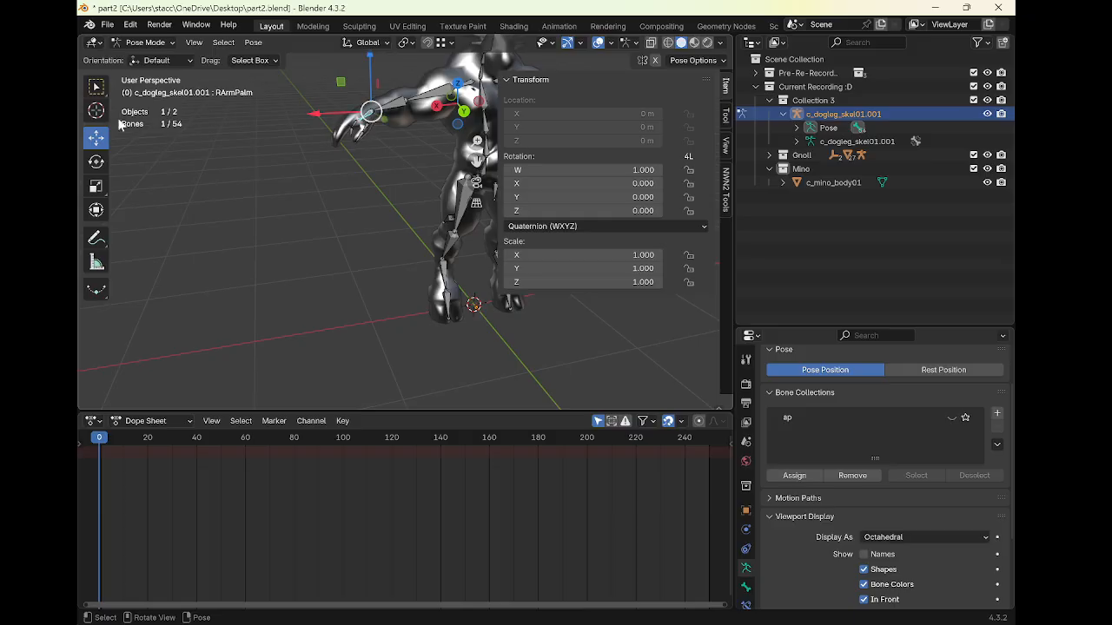
click(96, 162)
drag(326, 106, 323, 89)
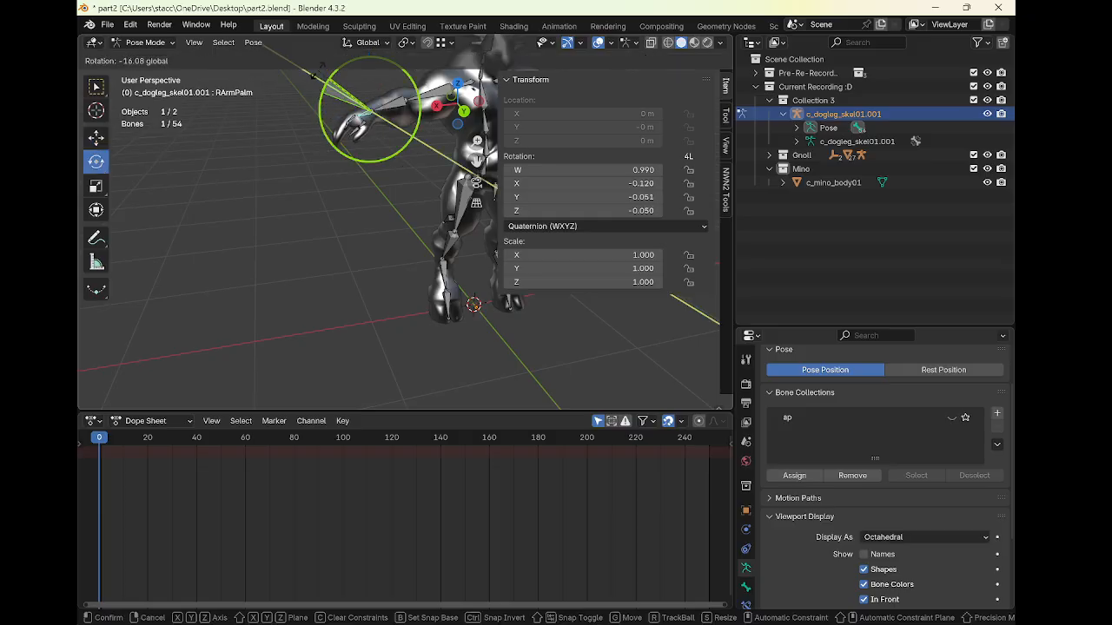
drag(318, 68, 317, 68)
click(361, 128)
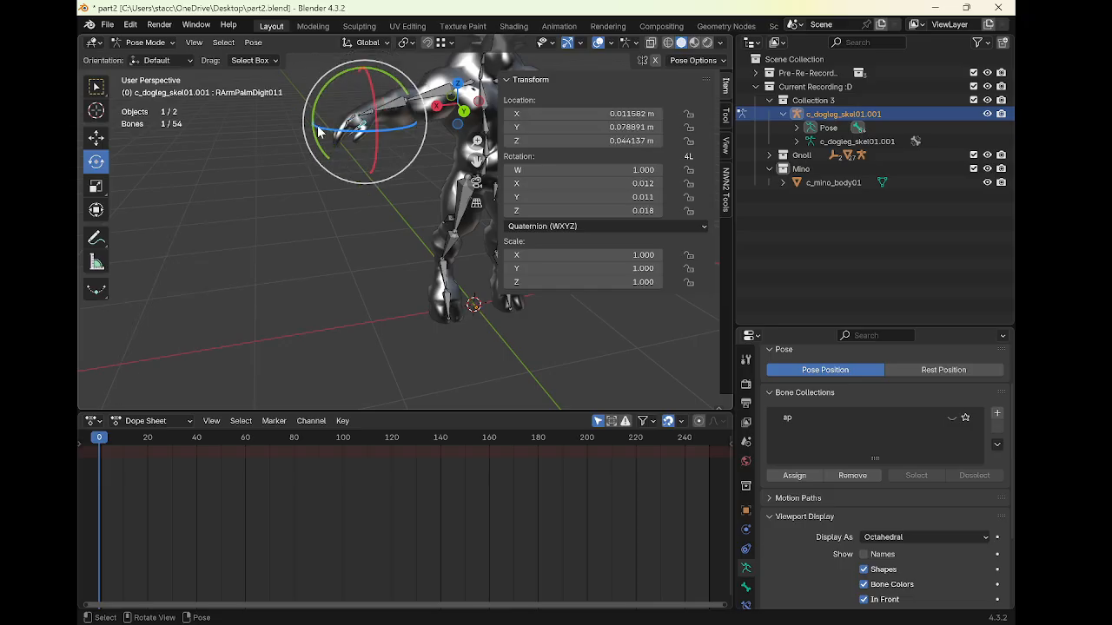
Fine-tune the right palm digit bone's rotation to sit inside the minotaur's hand
mouse_move(314, 109)
mouse_down()
mouse_move(330, 128)
mouse_move(306, 129)
mouse_move(317, 131)
mouse_up()
click(96, 137)
middle_drag(369, 152, 347, 191)
scroll(430, 175, down, 2)
Select all bones, return to Object Mode and apply all transforms to the armature object
key(a)
key(ctrl+Tab)
shift+click(336, 199)
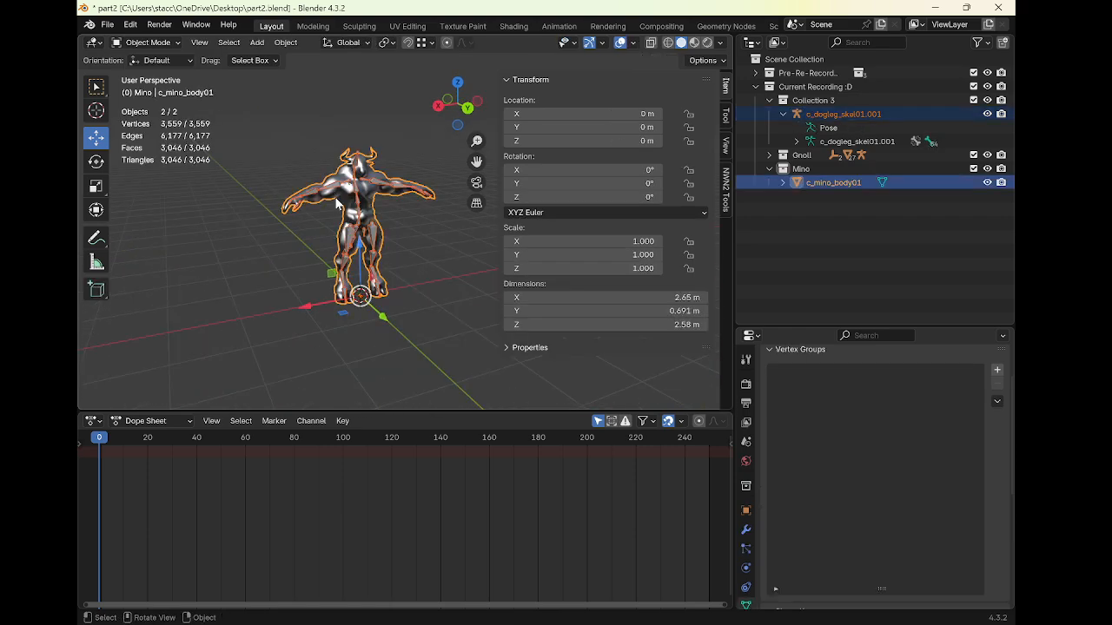
middle_drag(266, 162, 260, 169)
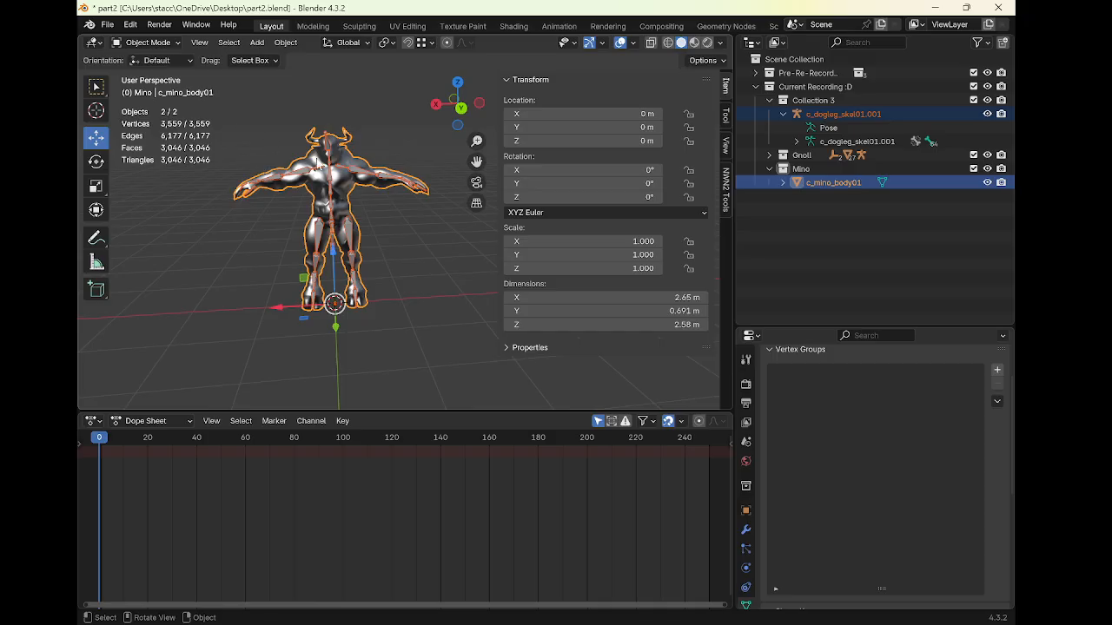
shift+click(359, 177)
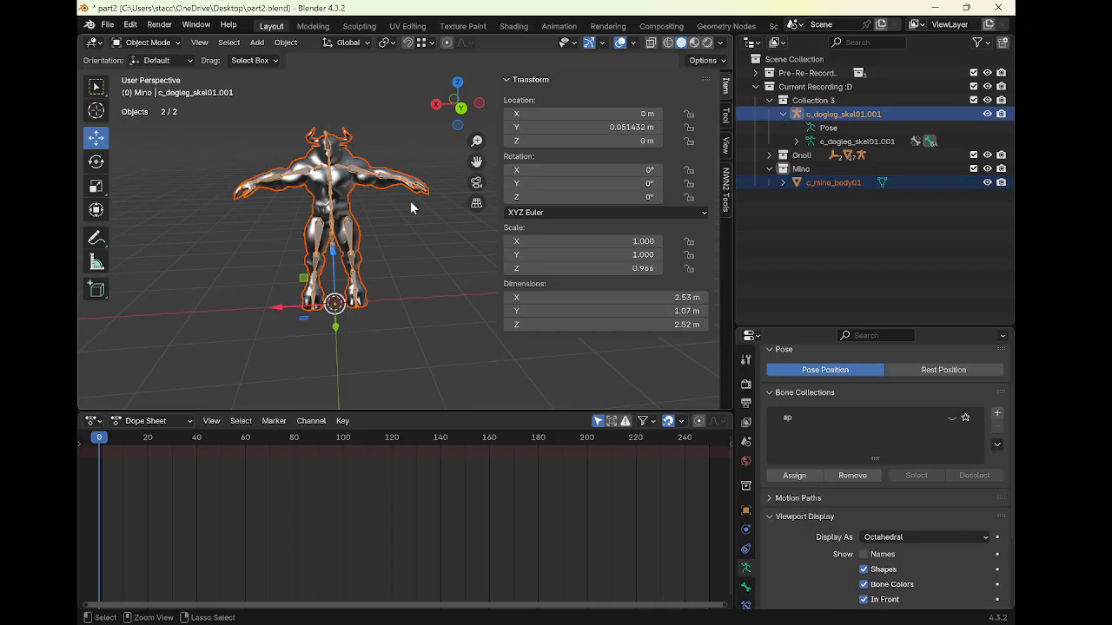
click(376, 172)
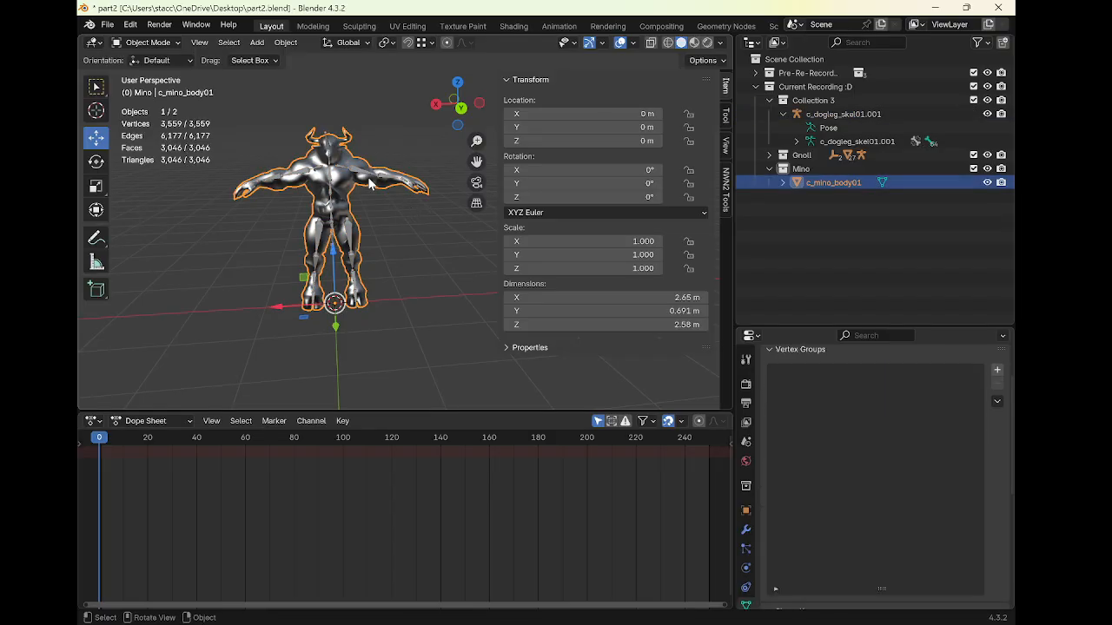
click(372, 180)
key(ctrl+a)
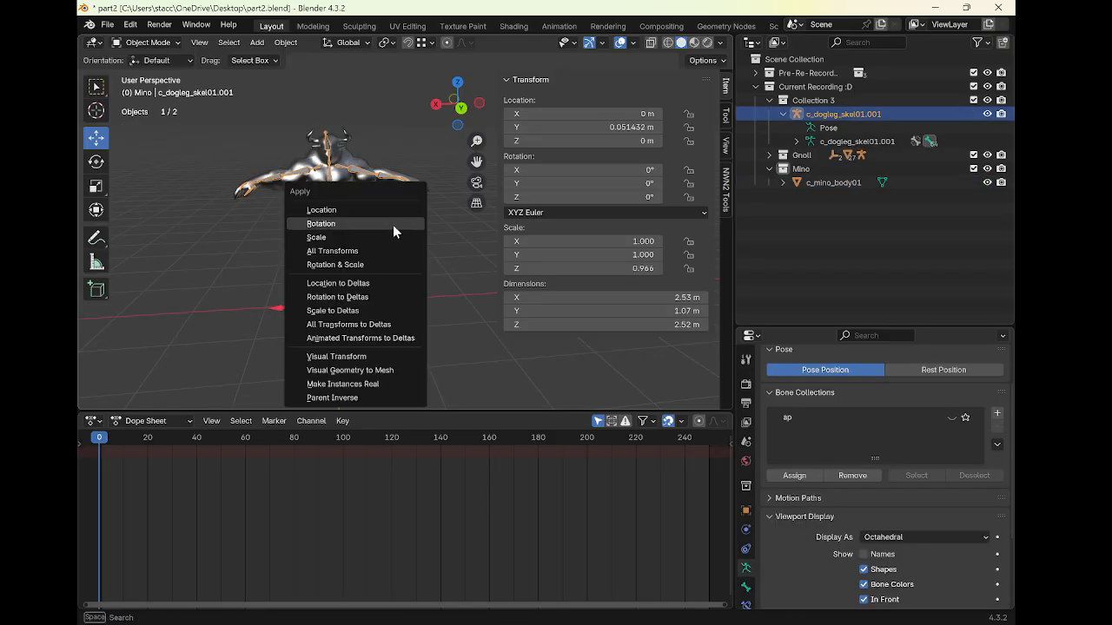
click(368, 252)
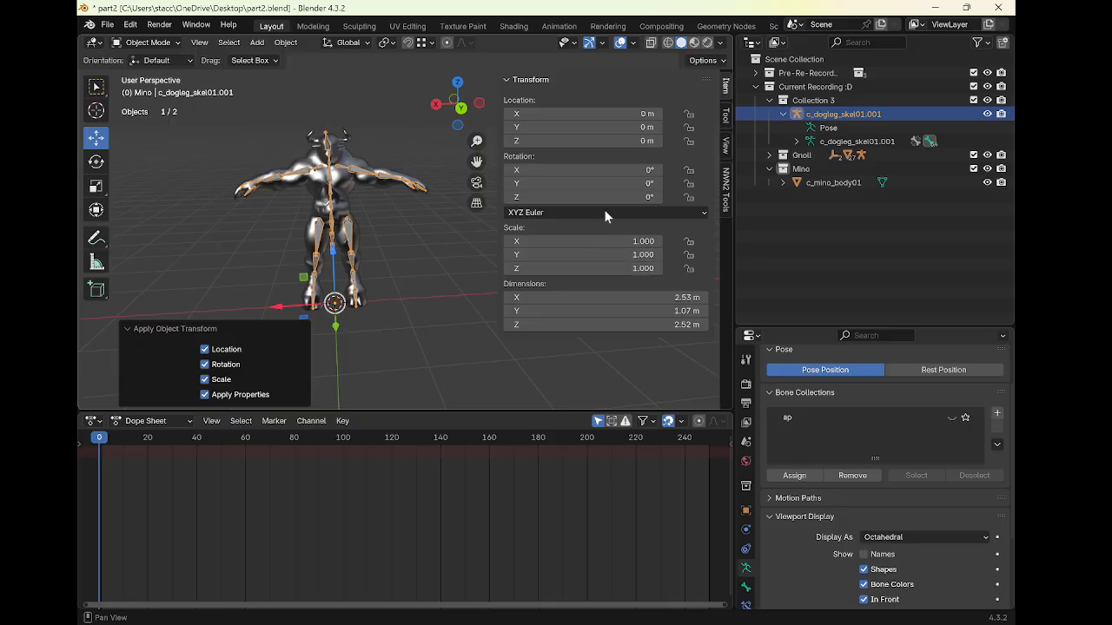
Apply the armature's current pose as its new rest pose
key(ctrl+a)
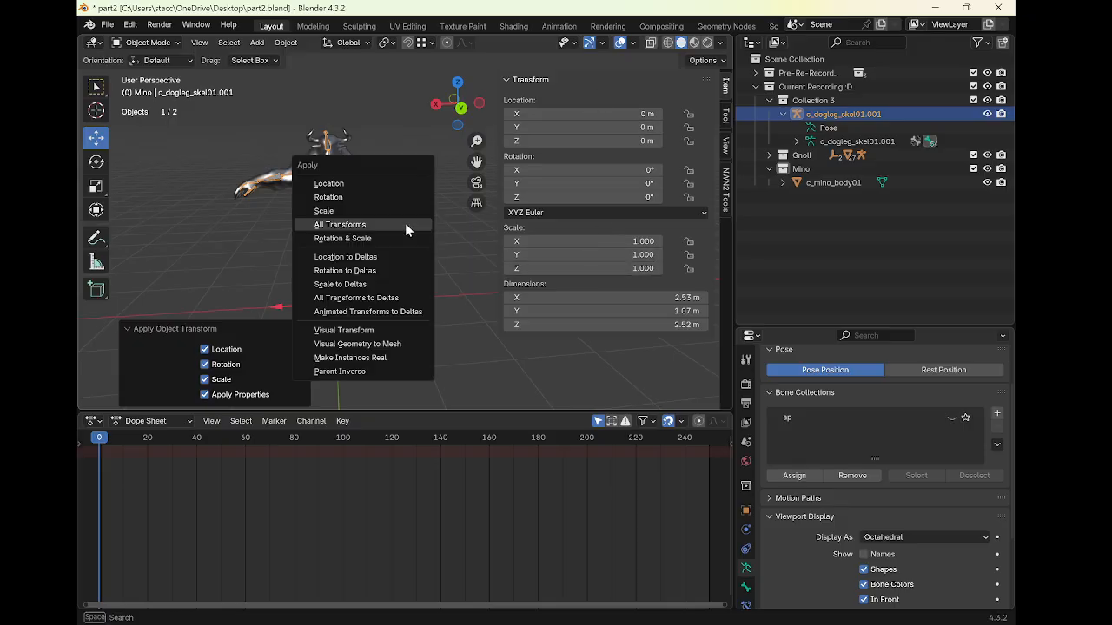
key(Escape)
key(ctrl+Tab)
key(ctrl+a)
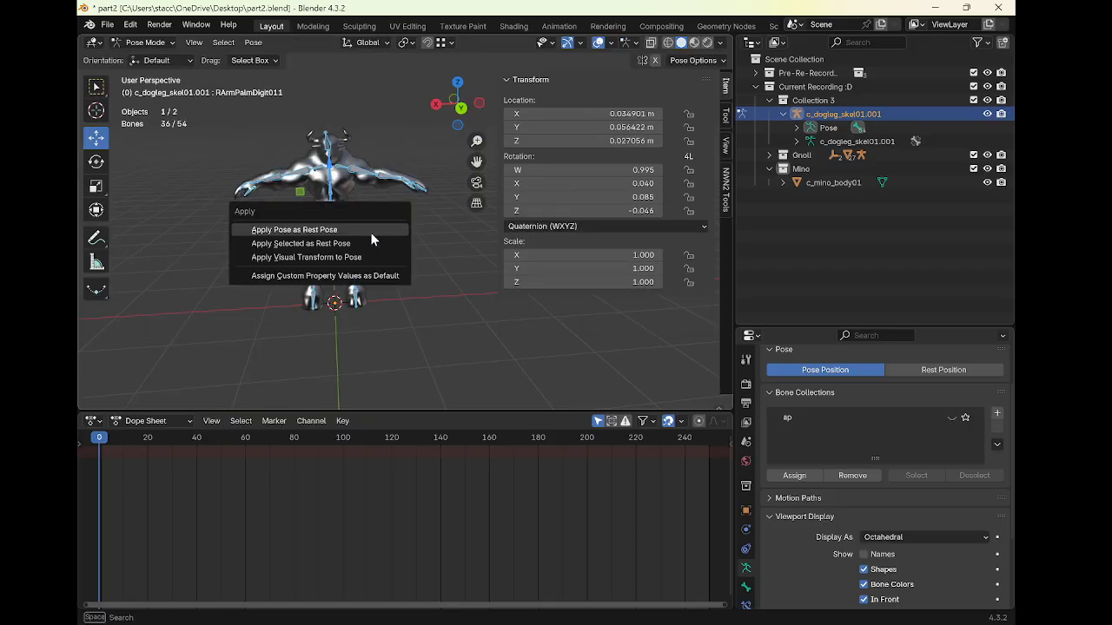
click(347, 226)
key(ctrl+Tab)
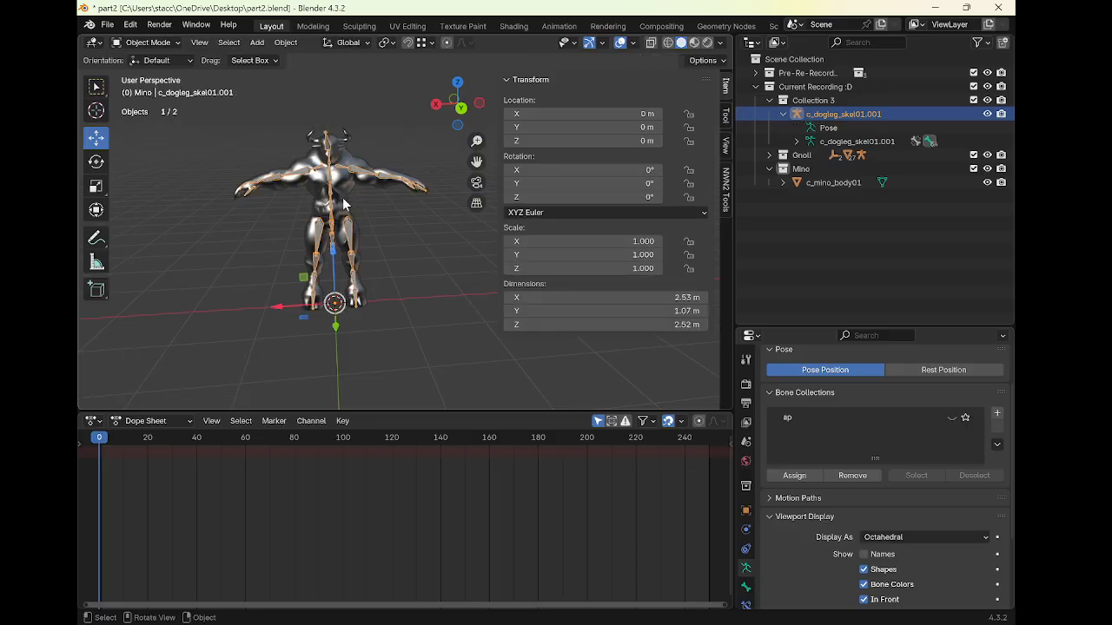
Parent the minotaur mesh to the armature using Armature Deform
middle_drag(343, 205, 370, 203)
click(328, 174)
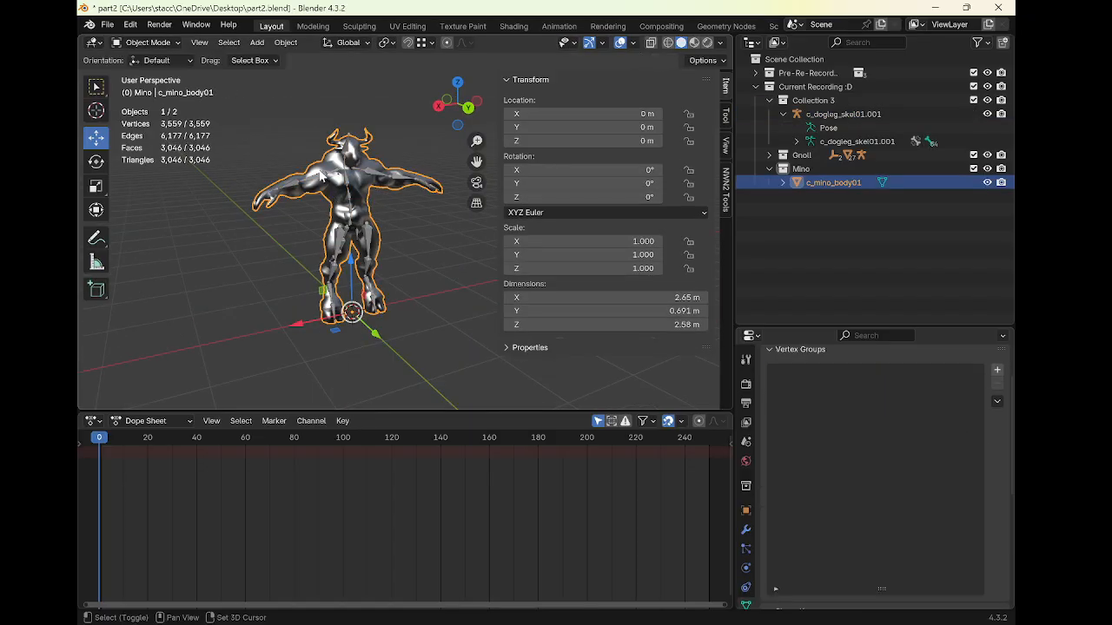
shift+click(321, 180)
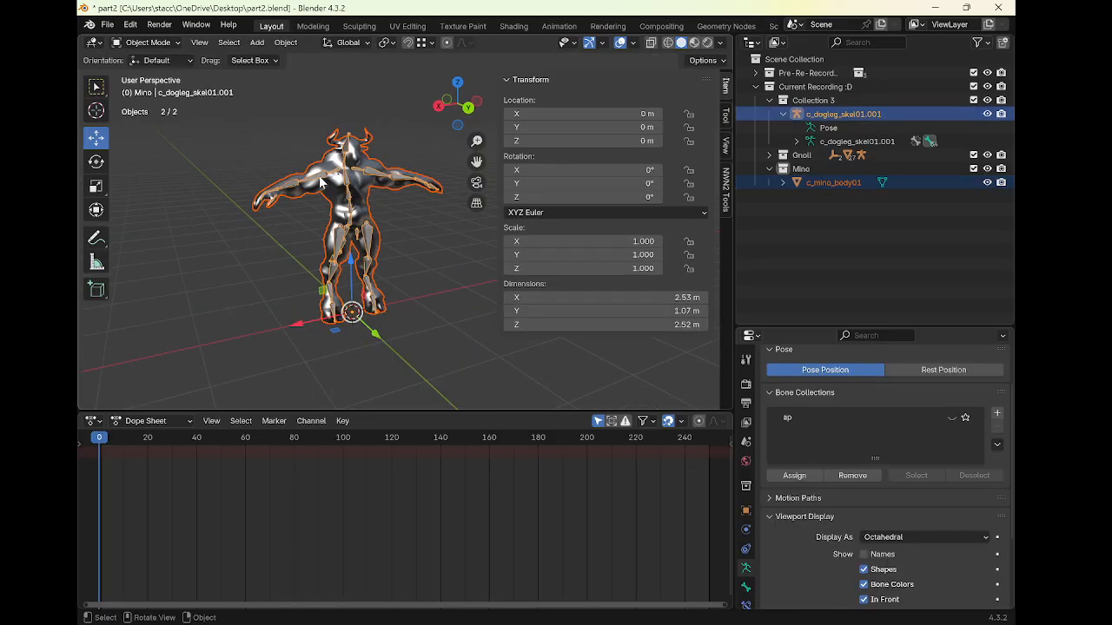
click(321, 174)
shift+click(321, 178)
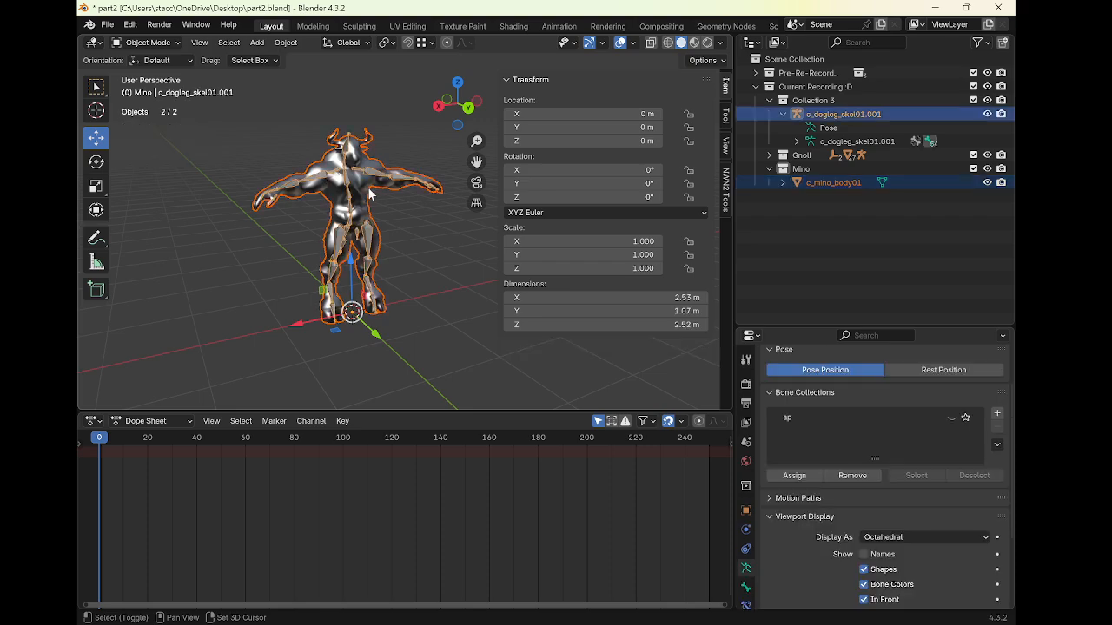
key(ctrl+p)
click(370, 191)
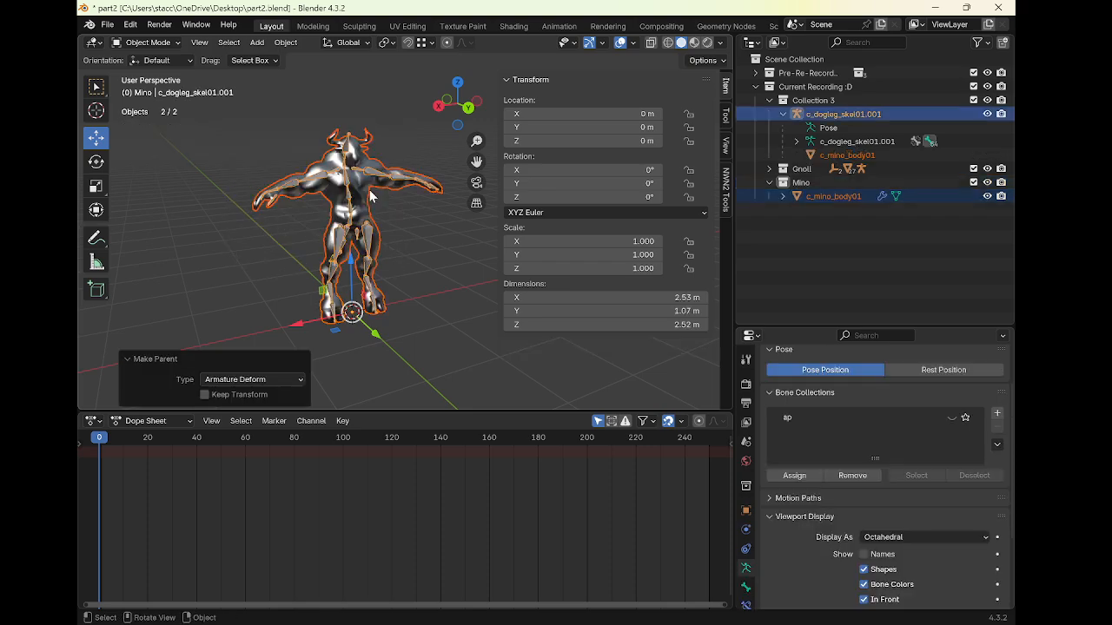
Switch the mesh to Weight Paint mode and assign automatic weights from the bones
shift+click(322, 171)
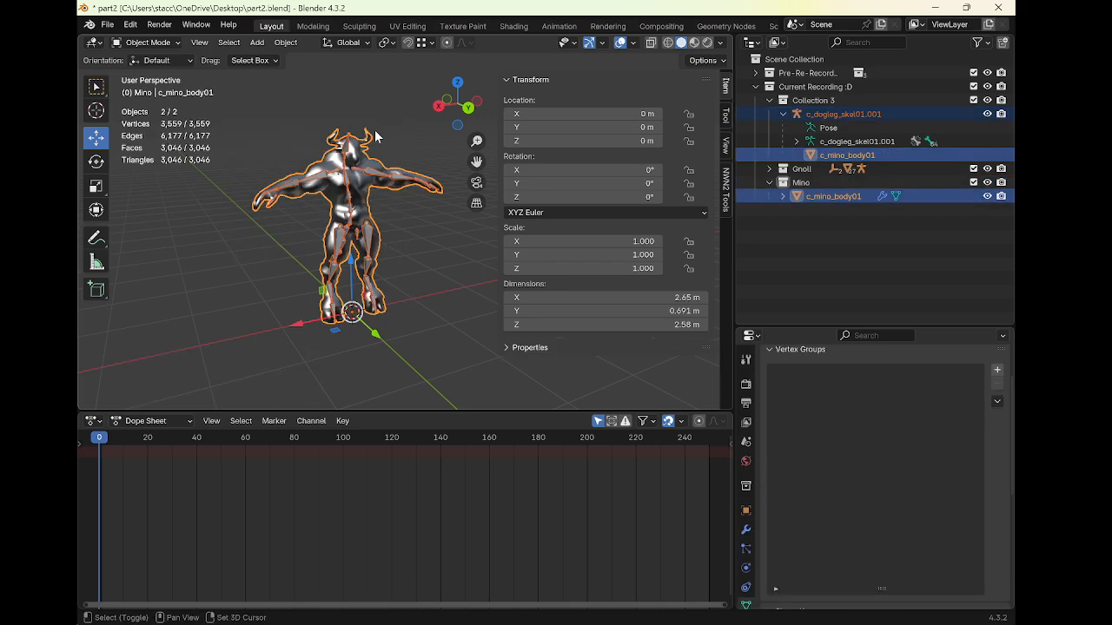
click(146, 42)
click(161, 119)
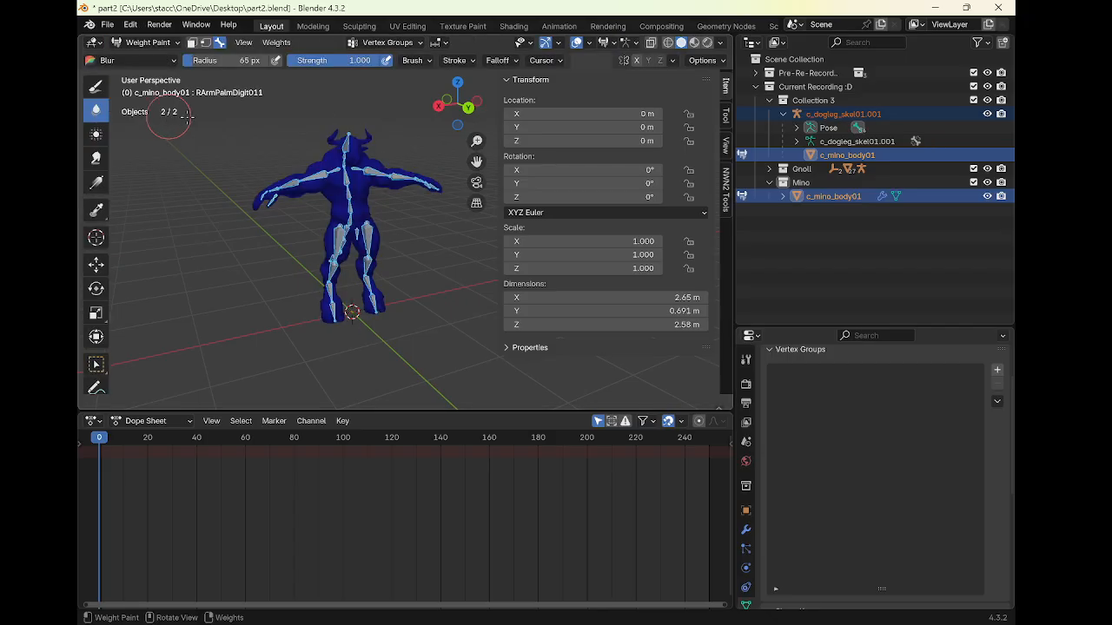
click(277, 43)
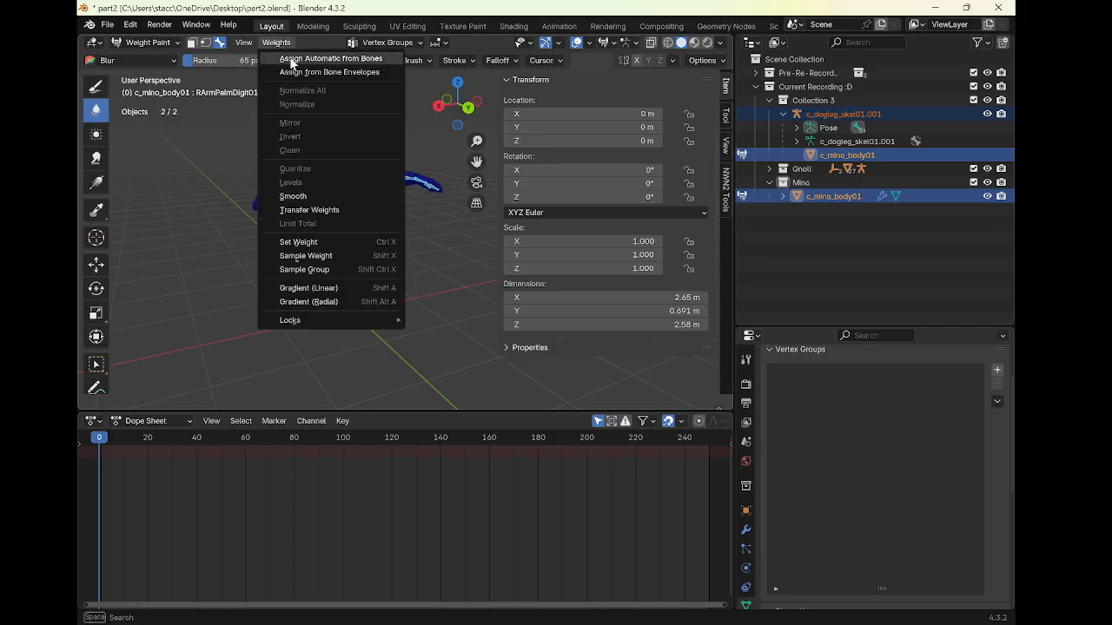
click(292, 61)
mouse_move(347, 174)
middle_down()
mouse_move(248, 185)
mouse_move(195, 178)
mouse_move(246, 126)
middle_up()
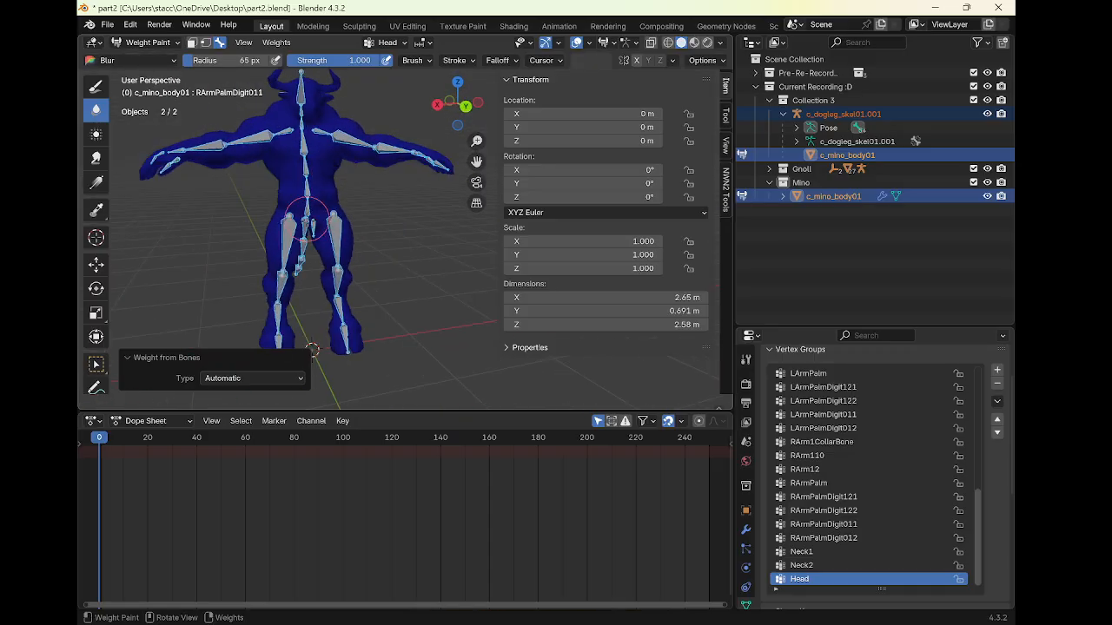
Enter Pose Mode on the armature and inspect the bone fit inside the mesh from several angles
click(163, 46)
click(143, 59)
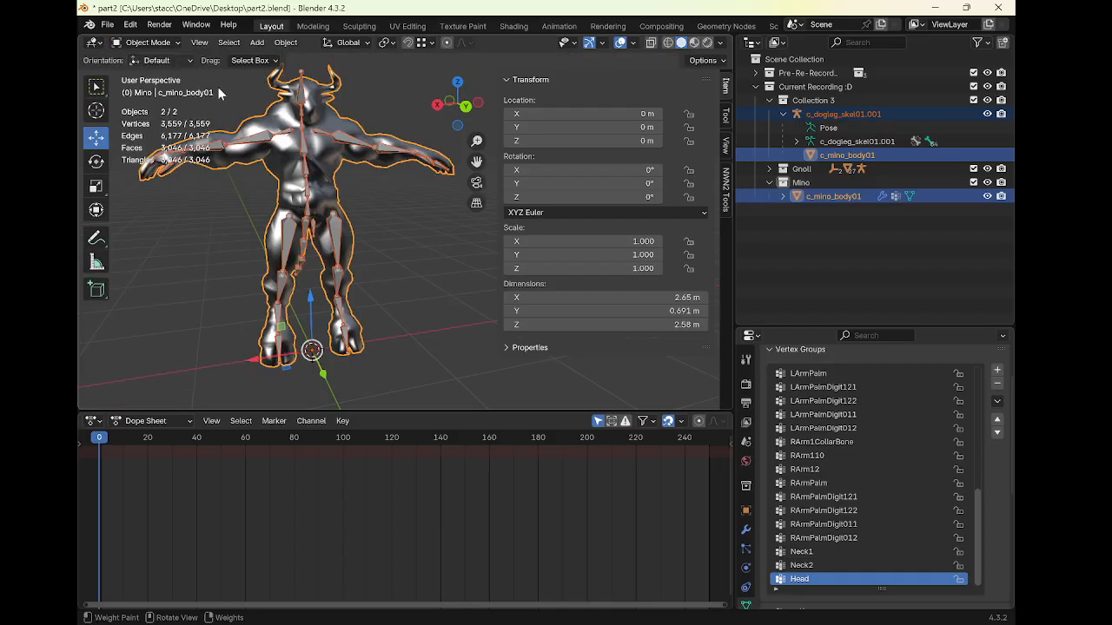
middle_drag(217, 86, 409, 202)
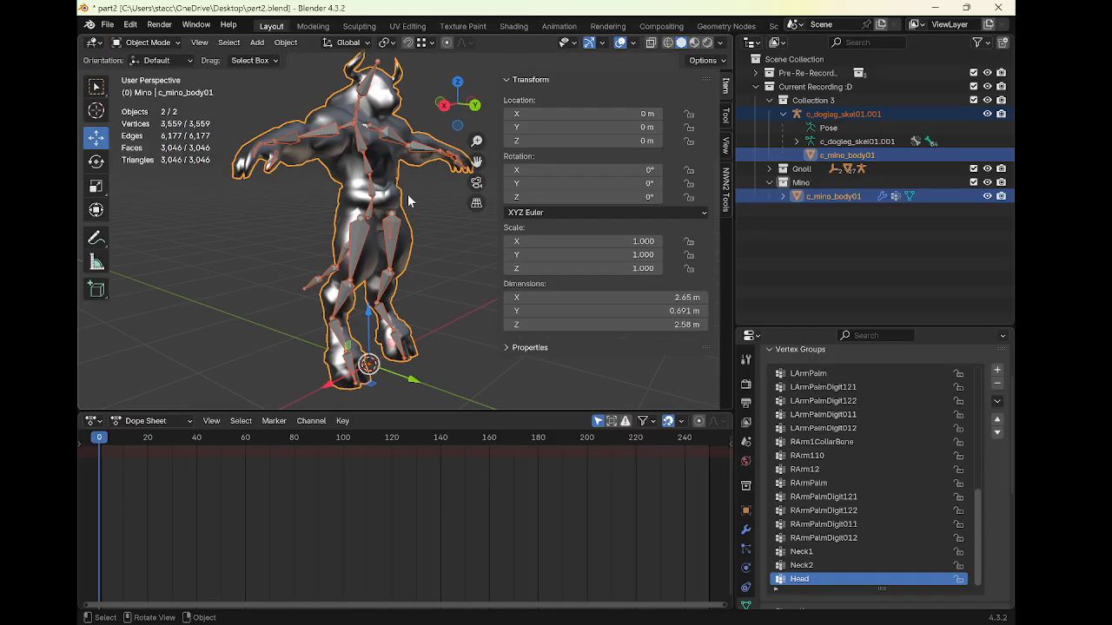
click(365, 230)
key(ctrl+Tab)
mouse_move(365, 231)
middle_down()
mouse_move(461, 248)
mouse_move(422, 252)
mouse_move(429, 238)
middle_up()
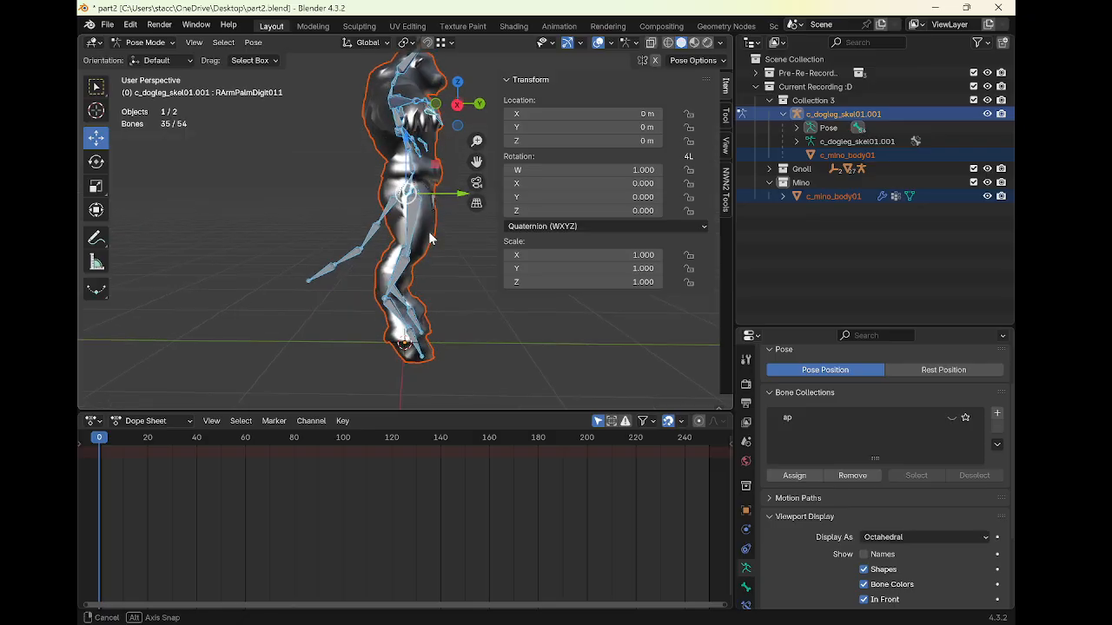
ctrl+drag(297, 204, 343, 243)
middle_drag(343, 244, 216, 256)
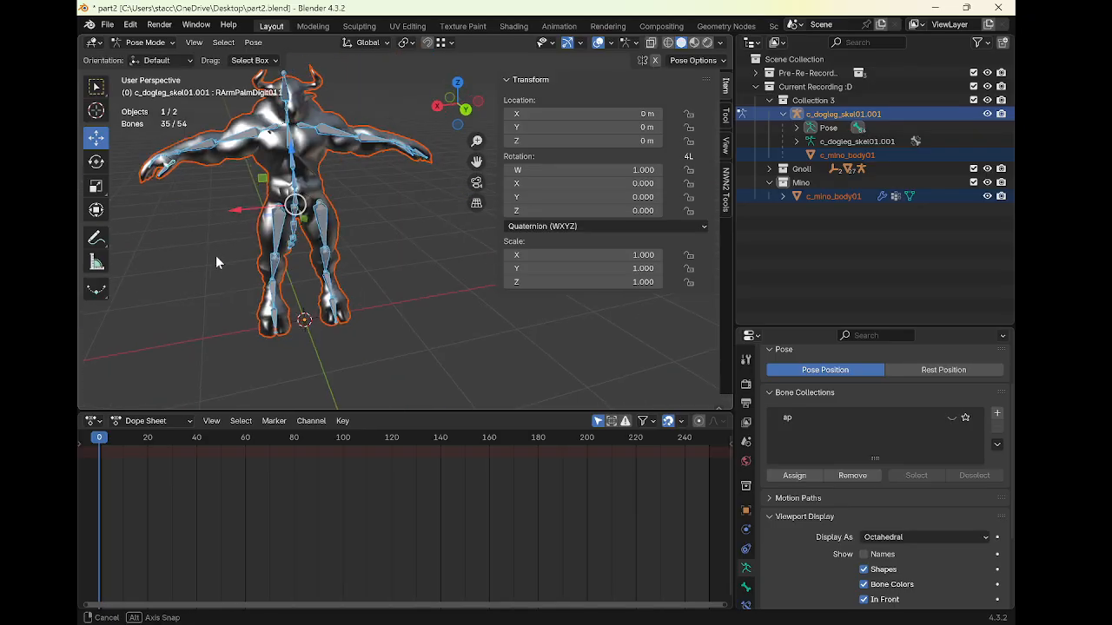
middle_drag(259, 207, 303, 210)
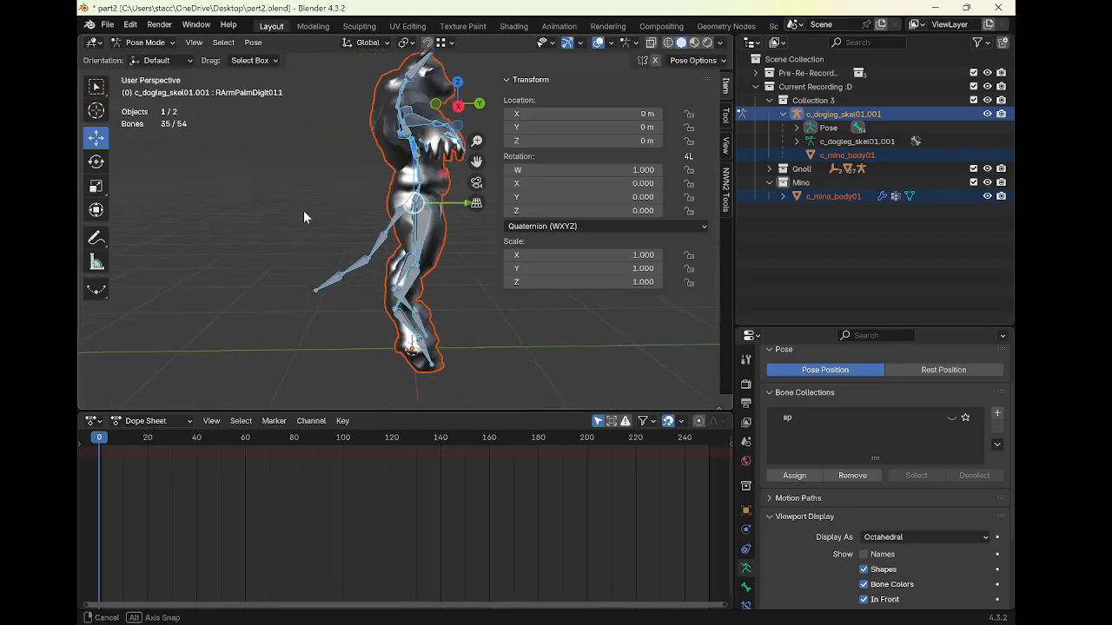
drag(321, 197, 376, 290)
middle_drag(376, 290, 203, 160)
click(126, 44)
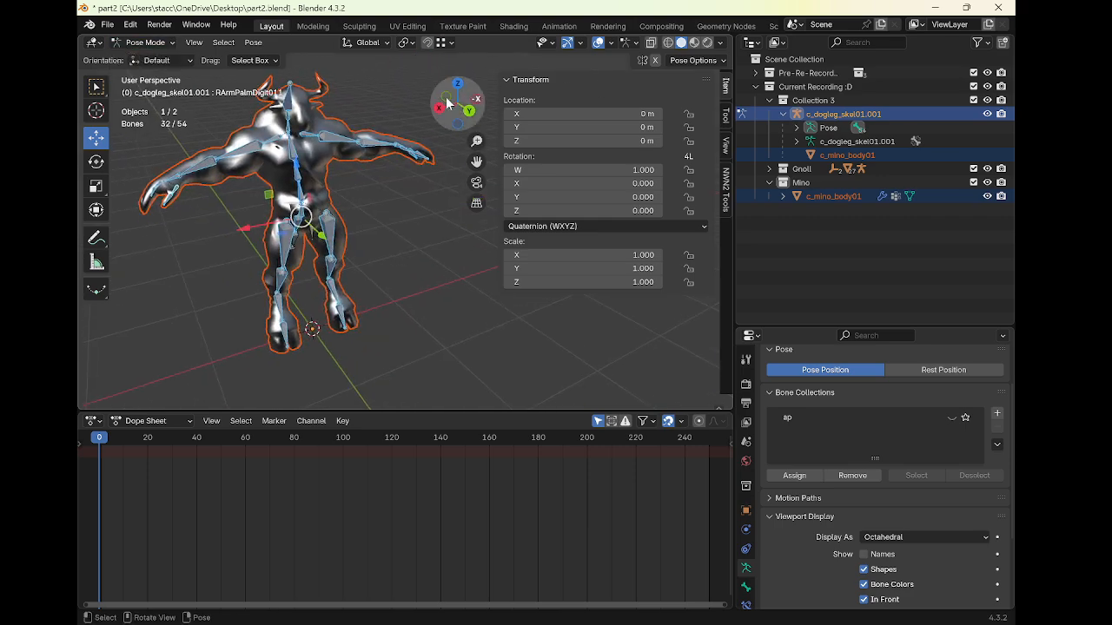
middle_drag(313, 100, 261, 127)
Reassign automatic weights from bones to the mesh in Weight Paint mode, then return to Object Mode
key(ctrl+Tab)
shift+click(234, 128)
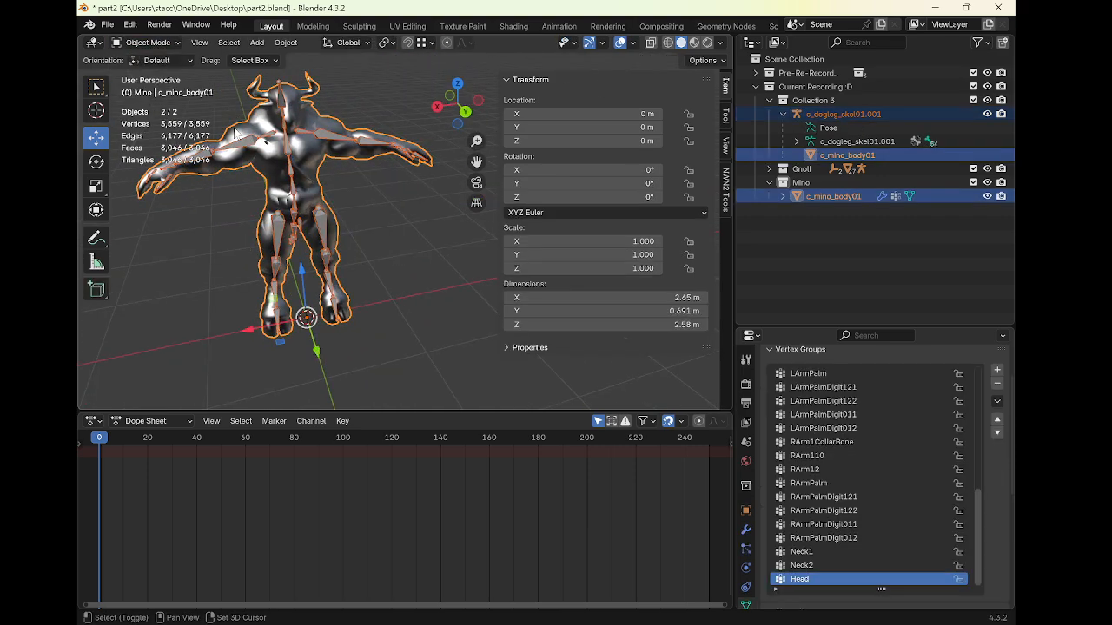
click(147, 42)
click(174, 111)
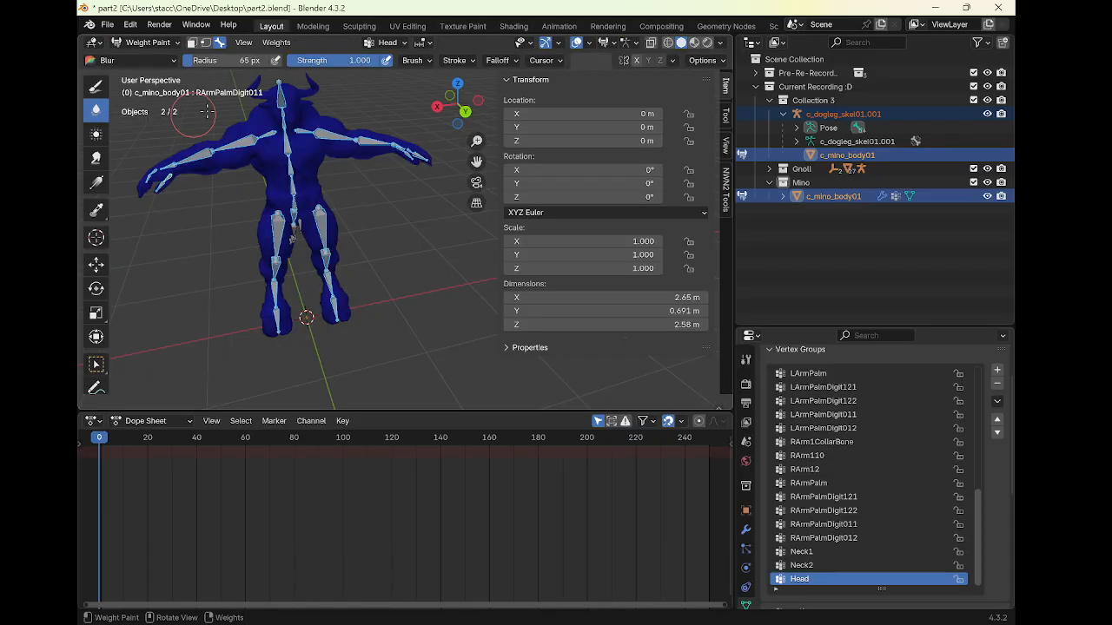
click(274, 43)
click(277, 56)
middle_drag(317, 149, 308, 323)
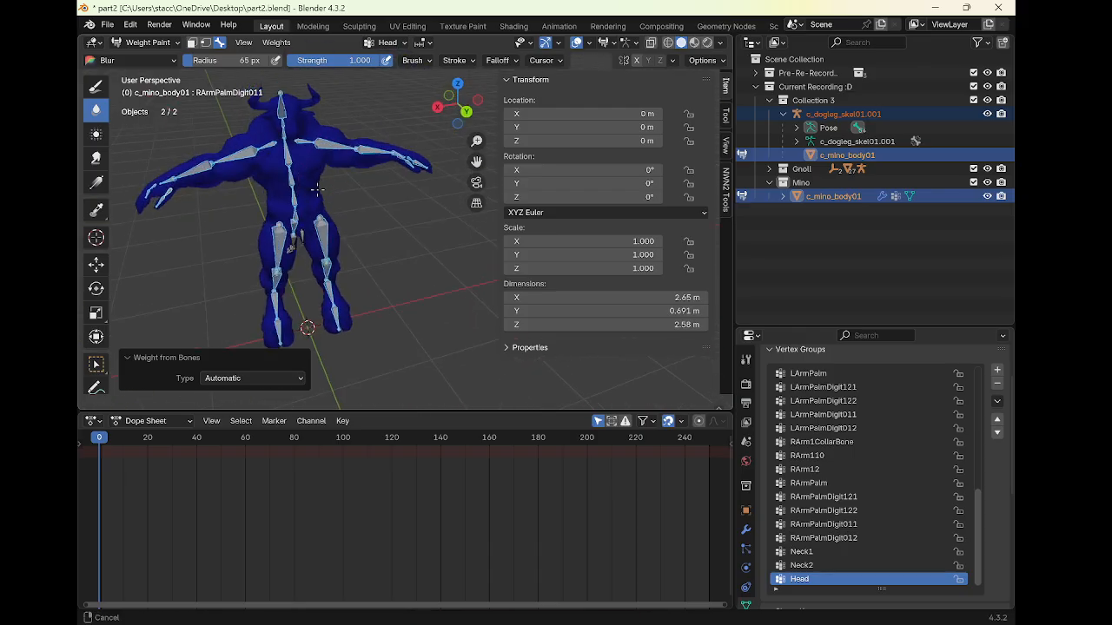
scroll(318, 251, up, 5)
mouse_move(318, 251)
middle_down()
mouse_move(374, 285)
mouse_move(396, 130)
mouse_move(375, 213)
mouse_move(380, 200)
mouse_move(184, 114)
middle_up()
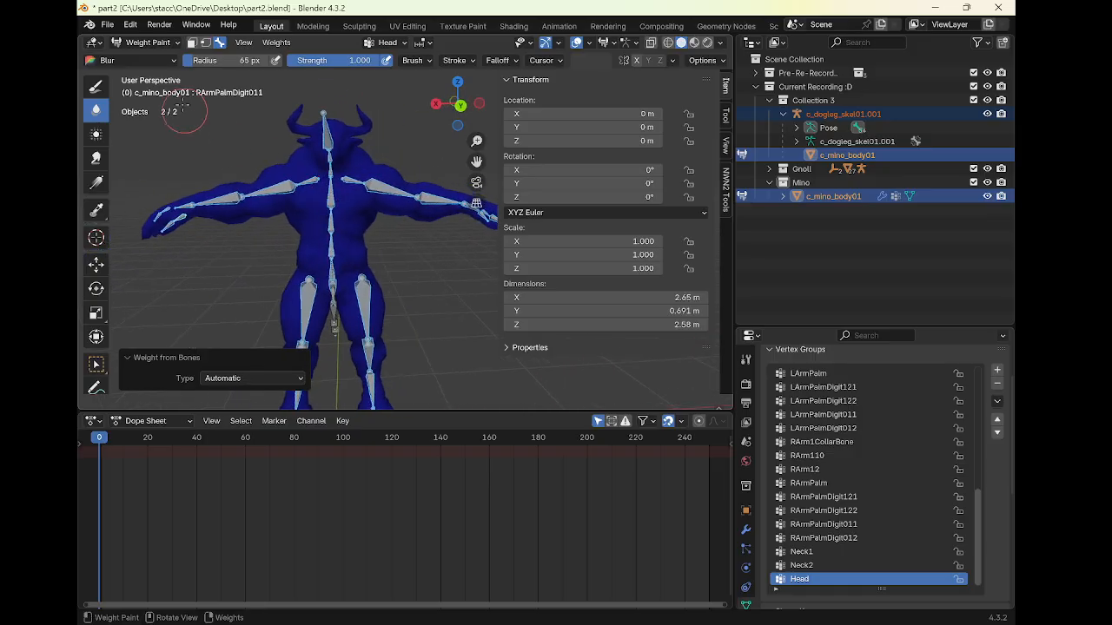
click(148, 43)
click(143, 55)
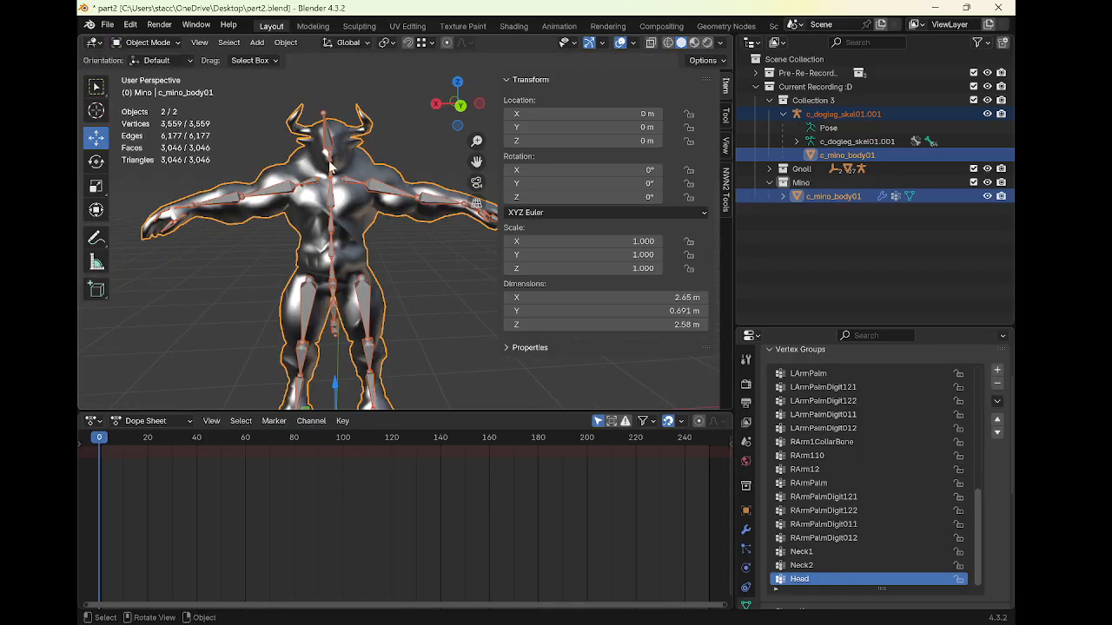
Select the armature and toggle the ap bone collection's visibility to inspect its bones
click(351, 226)
mouse_move(351, 226)
middle_down()
mouse_move(362, 235)
mouse_move(356, 205)
middle_up()
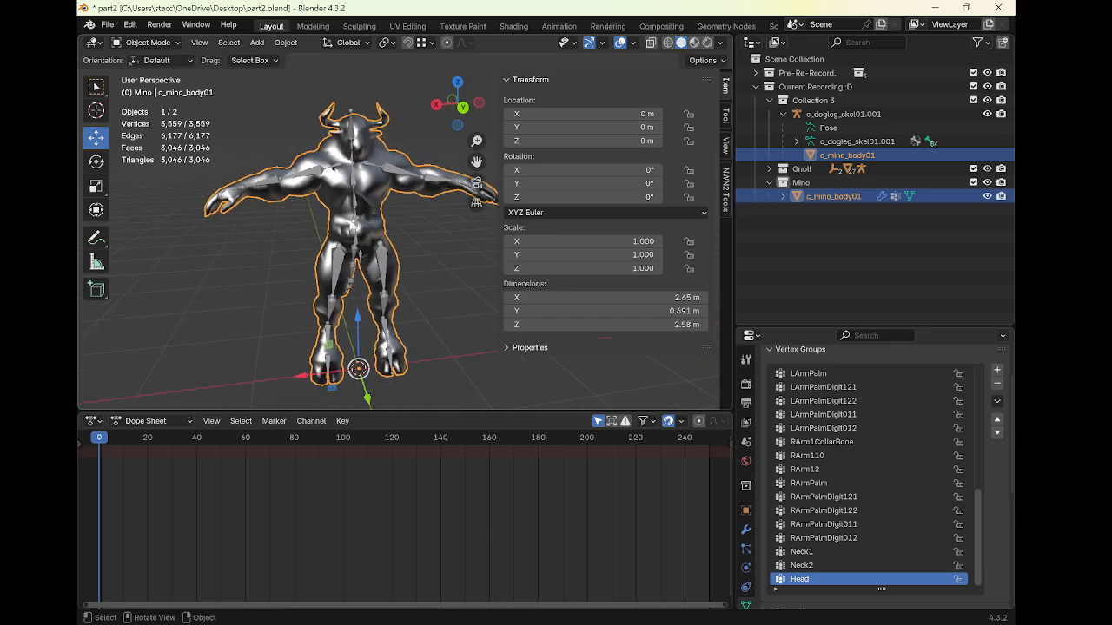
click(356, 217)
middle_drag(356, 217, 311, 204)
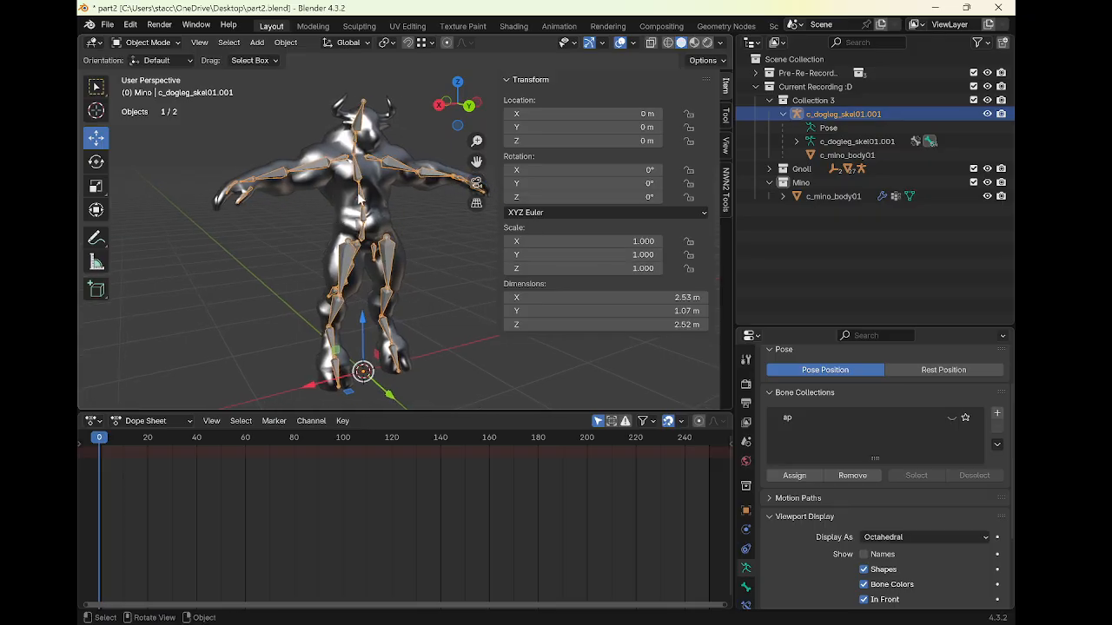
click(952, 417)
click(952, 417)
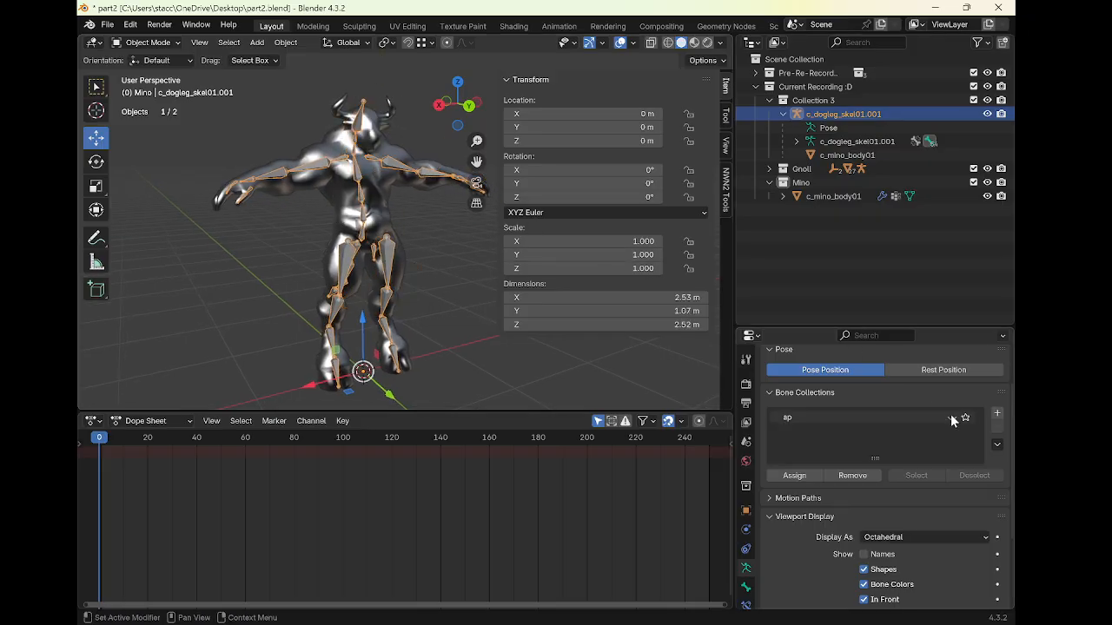
click(953, 417)
middle_drag(447, 286, 352, 290)
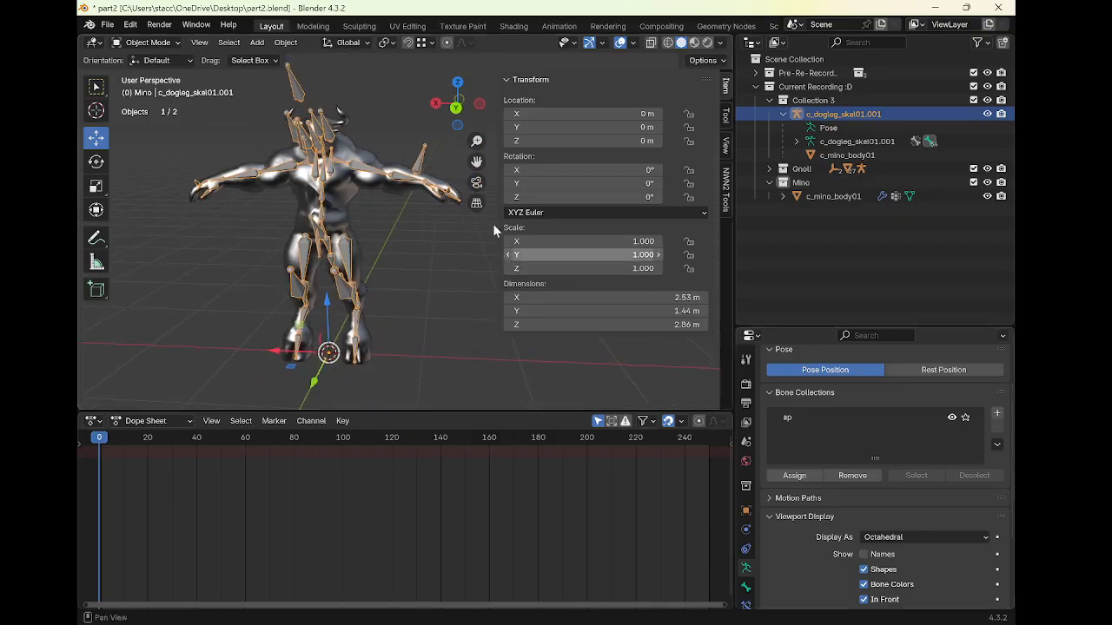
click(952, 418)
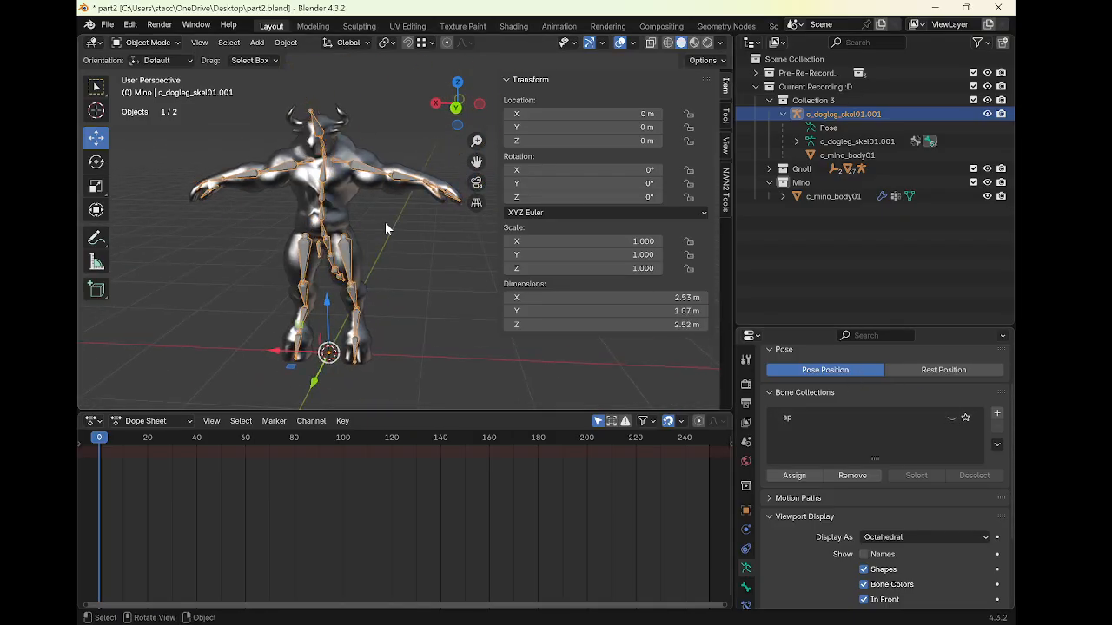
Enter Edit Mode on the armature and move the Head bone's tail about 0.29 m down and 0.14 m forward
key(ctrl+Tab)
middle_drag(326, 198, 372, 178)
key(ctrl+Tab)
key(ctrl+Tab)
click(371, 138)
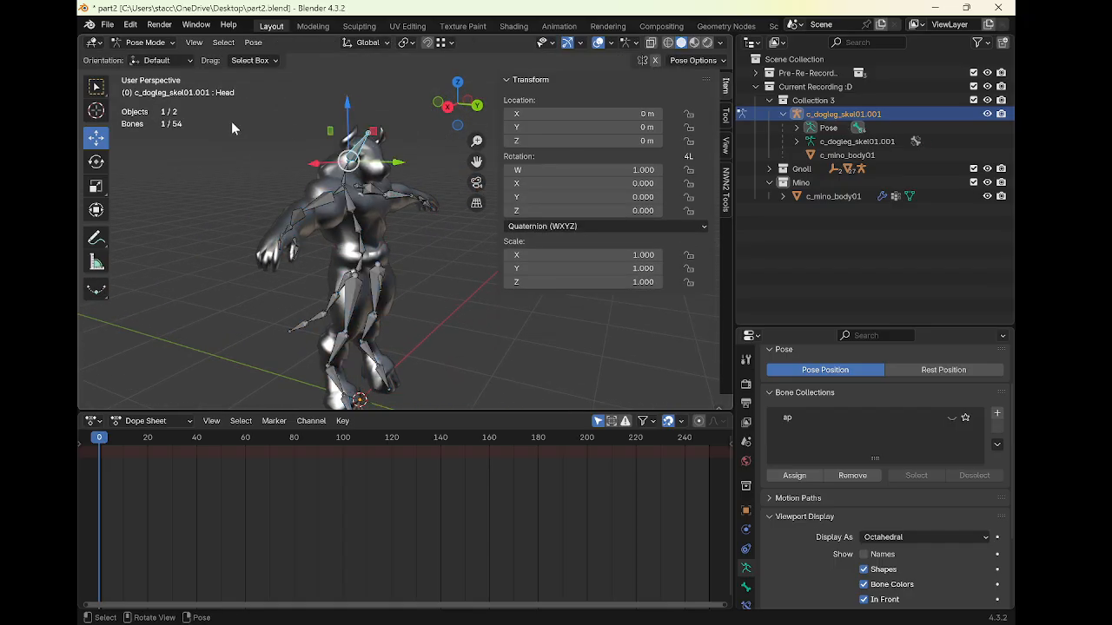
key(Tab)
middle_drag(365, 167, 339, 175)
click(344, 149)
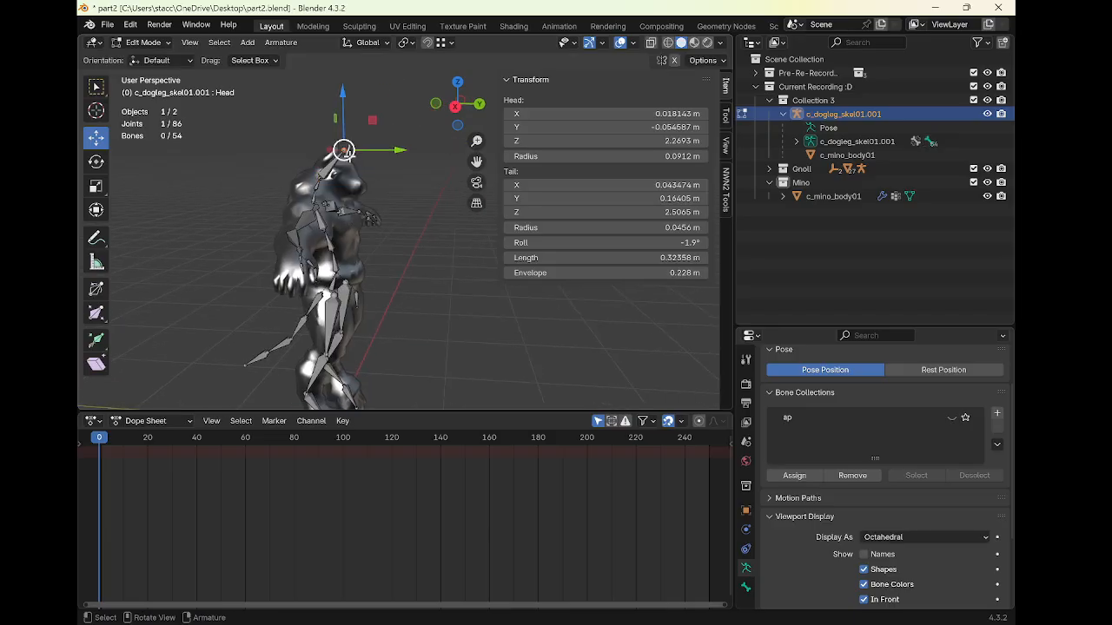
drag(349, 102, 373, 145)
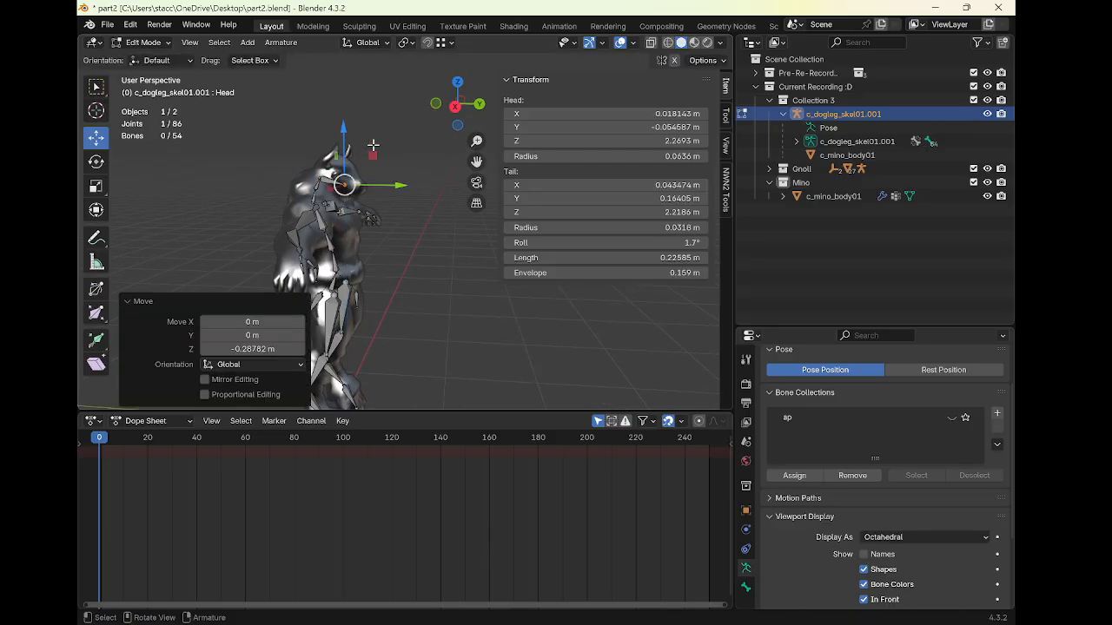
drag(391, 189, 405, 189)
Parent the Head bone to the Neck2 bone with a Connected relationship
click(320, 177)
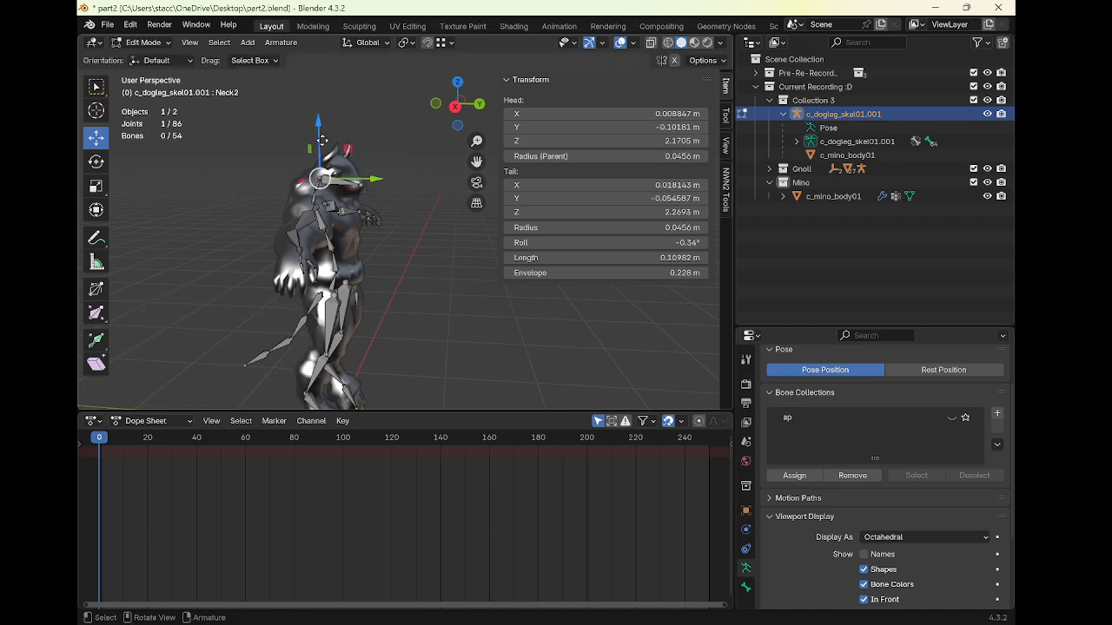
drag(322, 141, 326, 133)
right_click(327, 135)
click(346, 182)
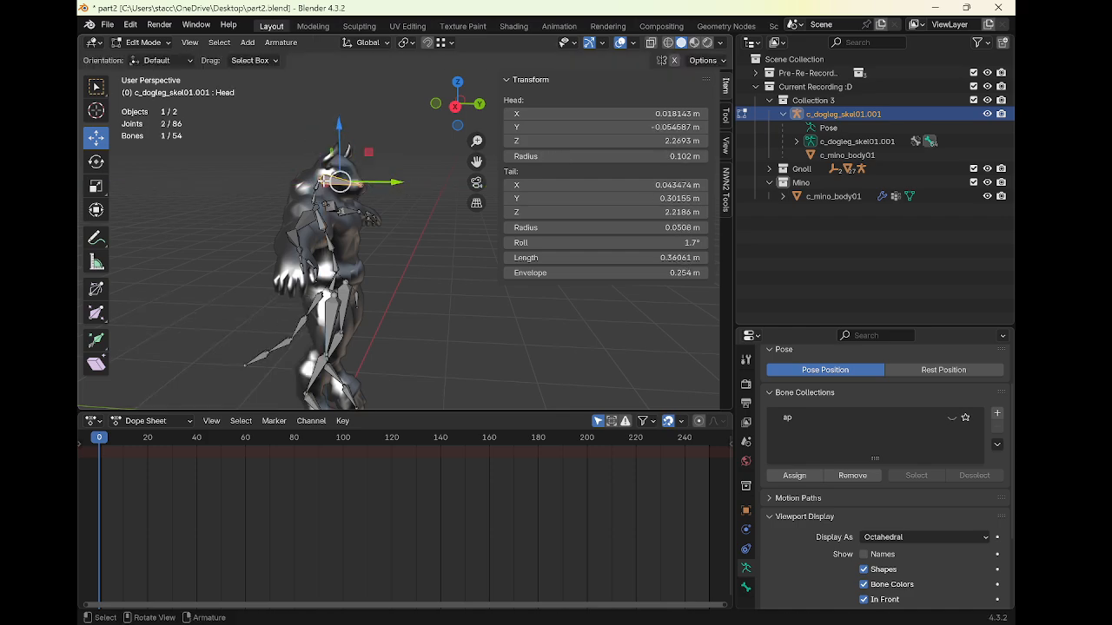
shift+click(318, 184)
key(ctrl+p)
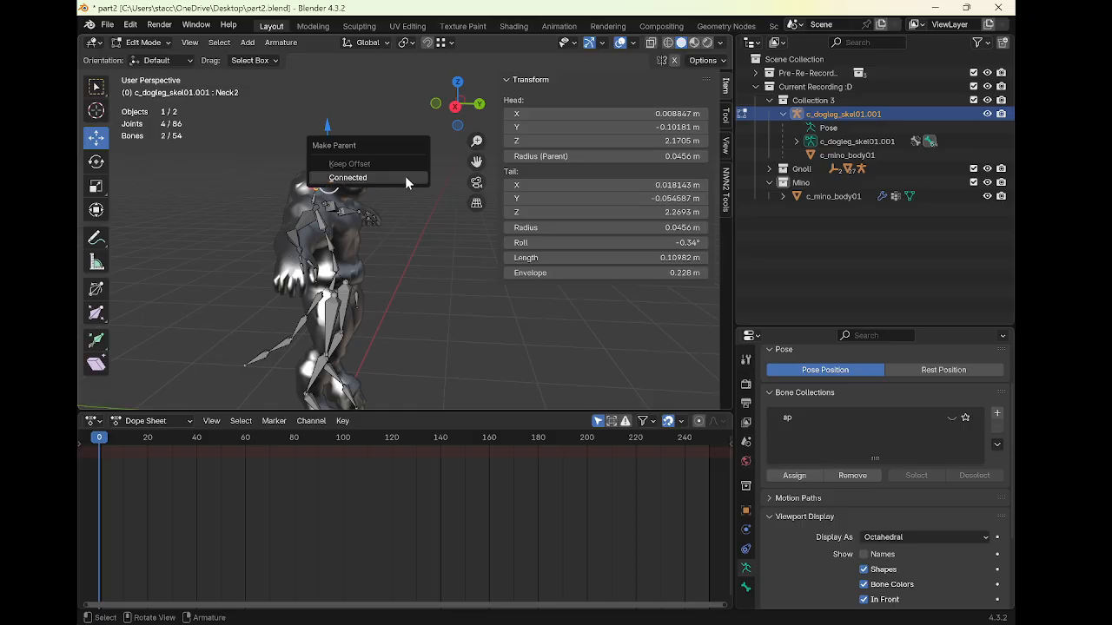
click(405, 176)
Move the joint between Neck2 and Head about 0.15 m up and 0.12 m forward into the neck
scroll(366, 186, up, 1)
middle_drag(366, 186, 382, 180)
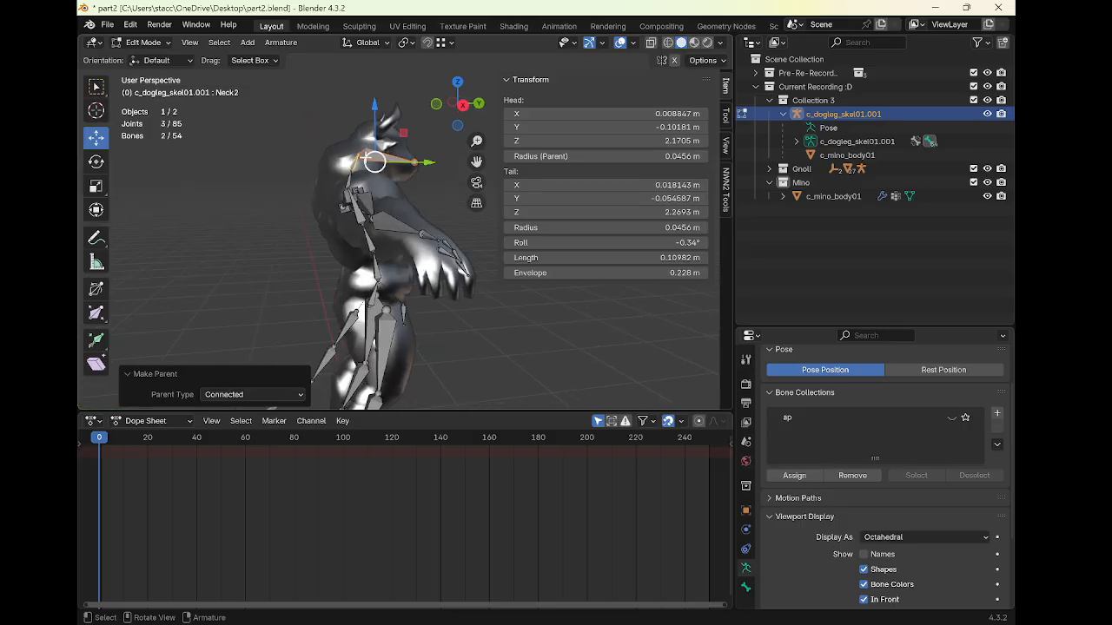
click(360, 154)
drag(360, 115, 368, 87)
drag(392, 127, 410, 130)
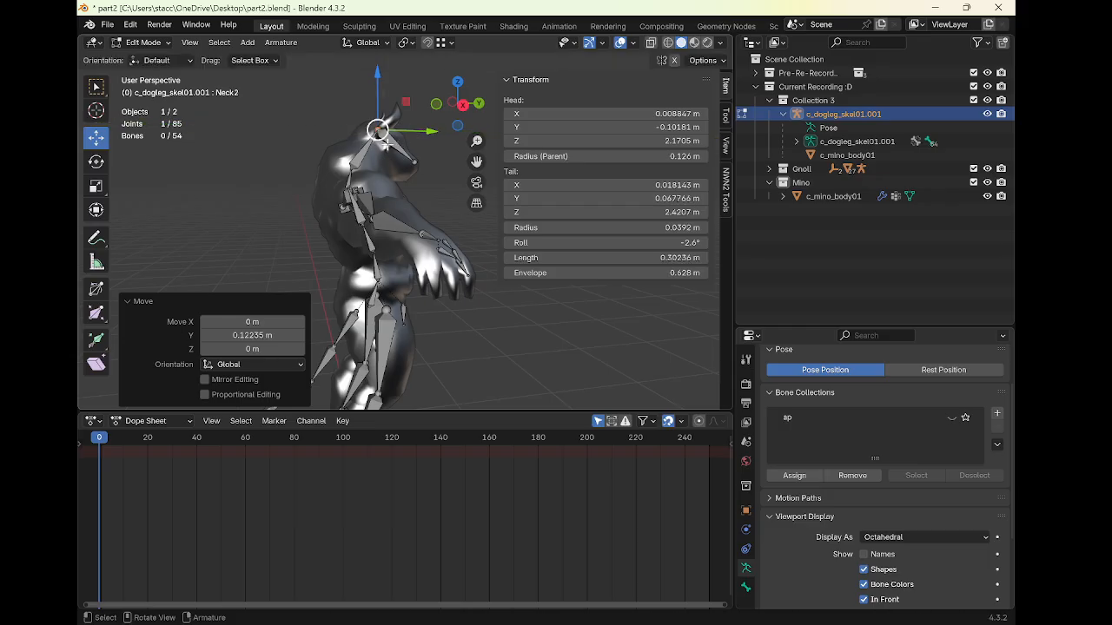
Adjust the upper spine joints, moving the Spine2 bone's tail about 0.05 m backward
click(331, 178)
drag(331, 141, 333, 111)
drag(377, 168, 353, 193)
click(327, 196)
middle_drag(354, 192, 373, 178)
click(373, 199)
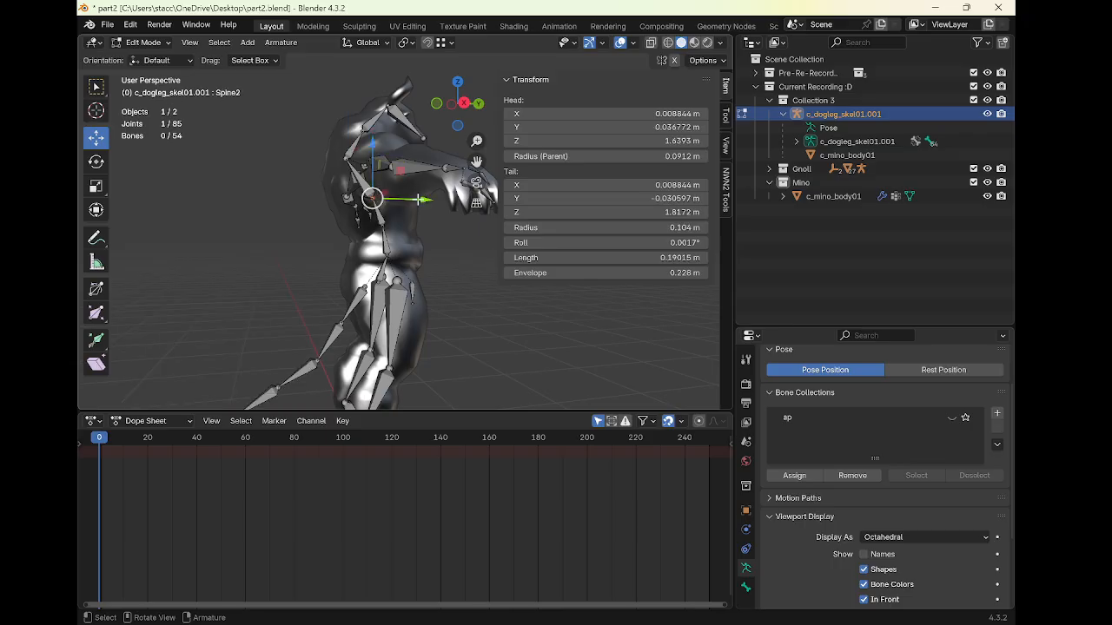
drag(418, 199, 409, 207)
middle_drag(409, 207, 336, 227)
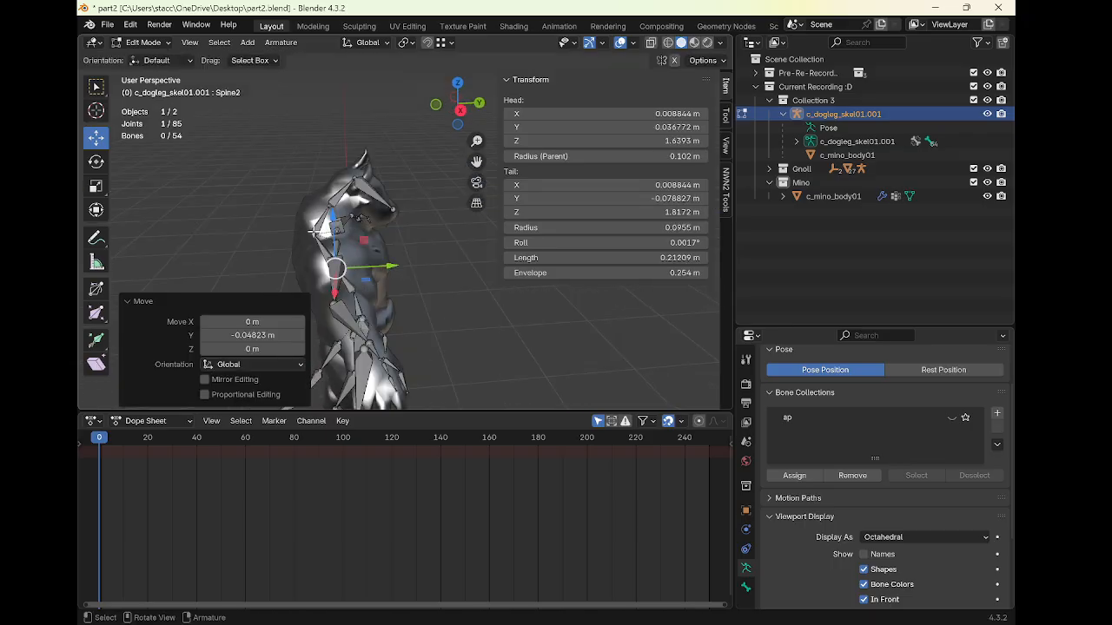
Move the Ribcage bone's tail about 0.04 m forward and return to Object Mode
click(312, 231)
drag(365, 233, 375, 232)
middle_drag(375, 232, 304, 239)
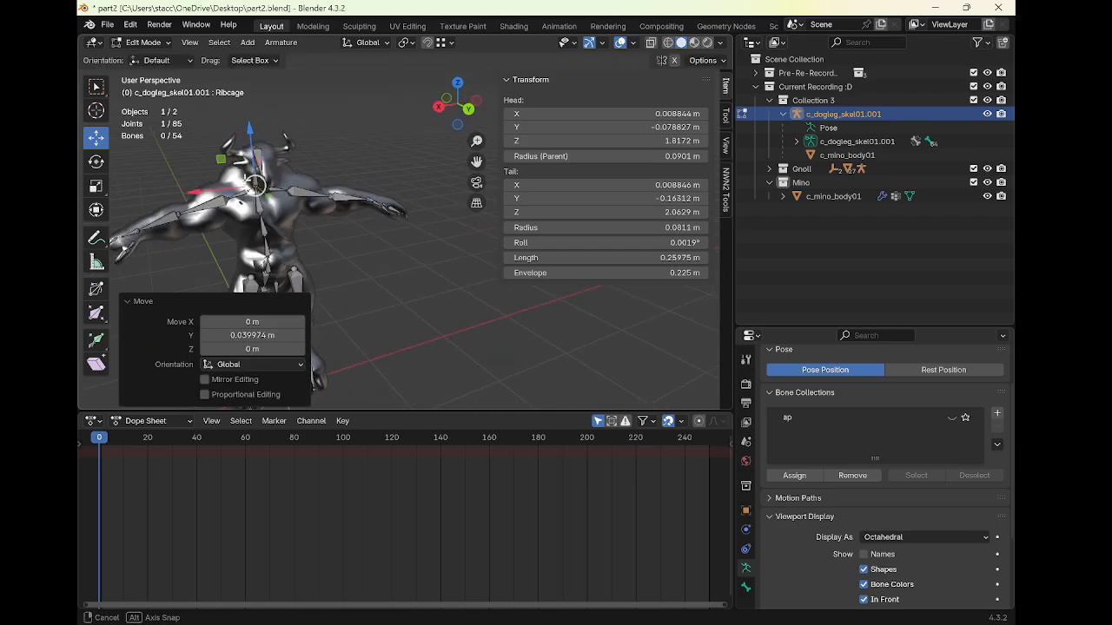
middle_drag(261, 196, 365, 228)
key(ctrl+Tab)
key(ctrl+Tab)
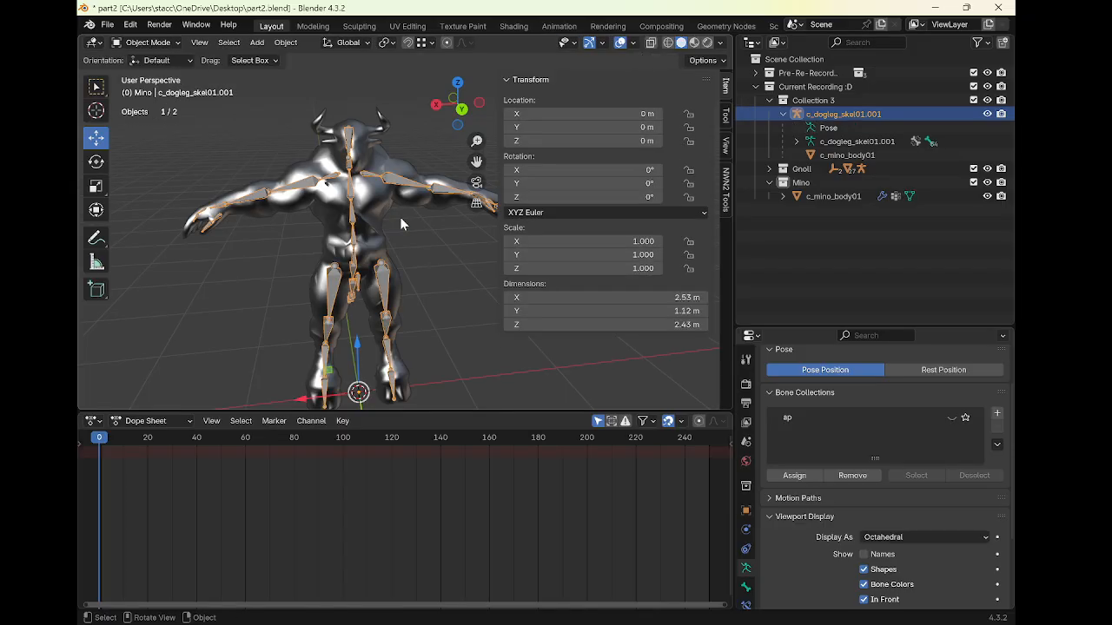
Enter Edit Mode on the minotaur mesh, select all vertices and merge them by distance
click(375, 232)
key(Tab)
key(a)
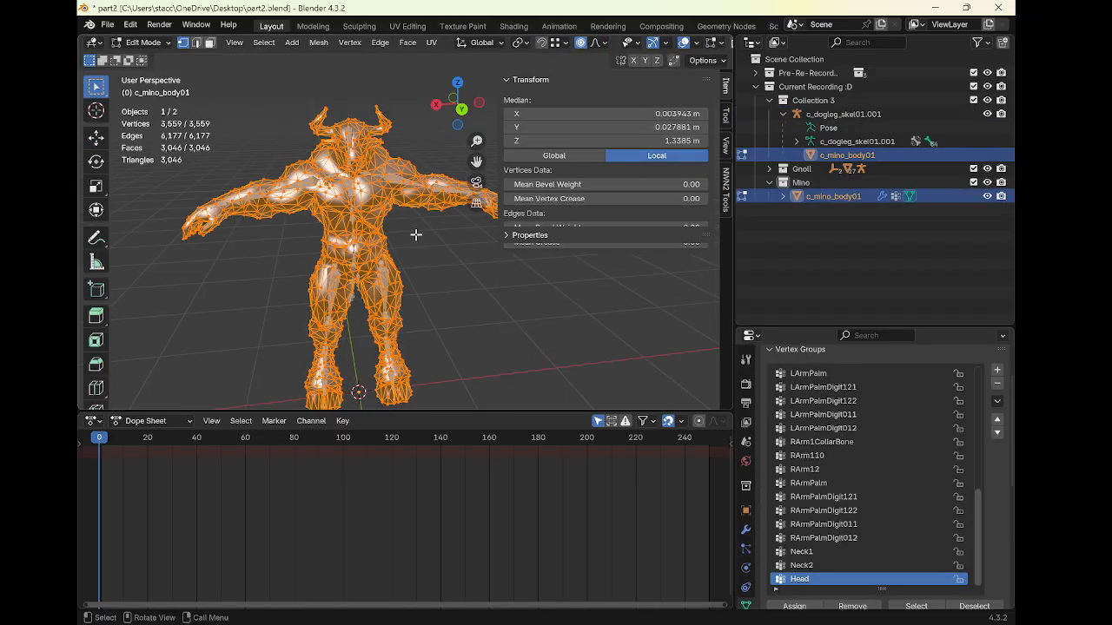
mouse_move(417, 233)
middle_down()
mouse_move(386, 224)
mouse_move(414, 253)
middle_up()
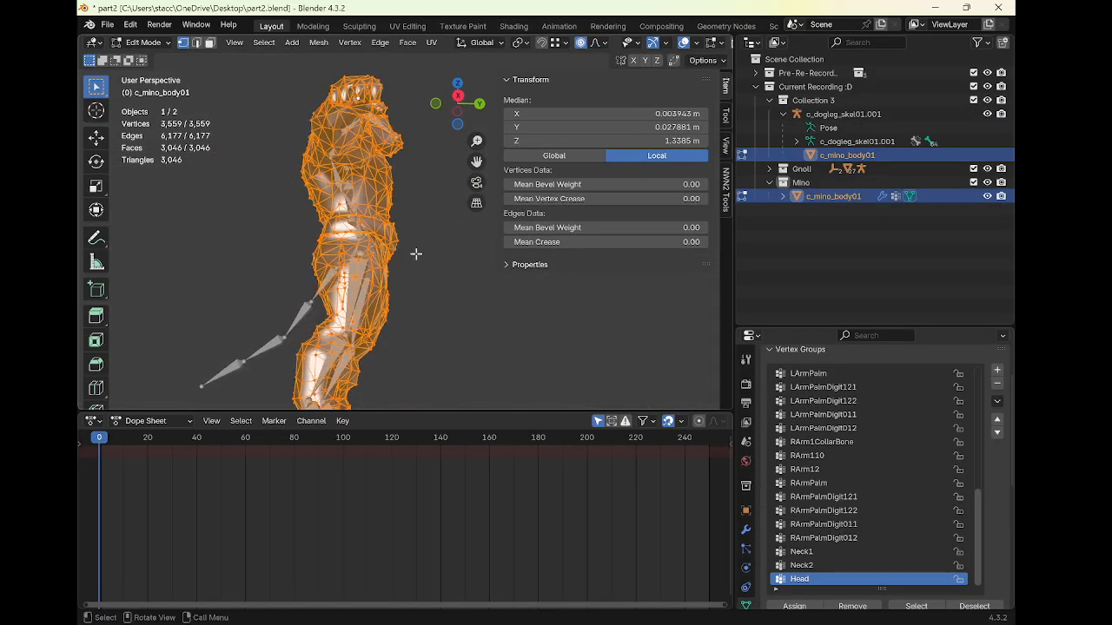
right_click(416, 258)
click(323, 44)
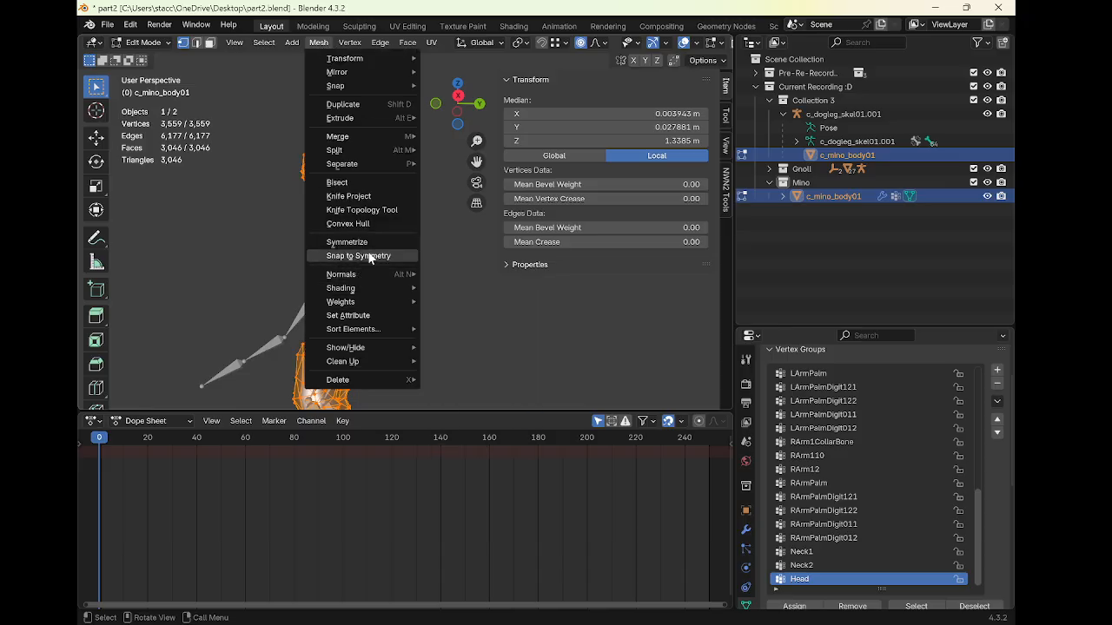
mouse_move(380, 137)
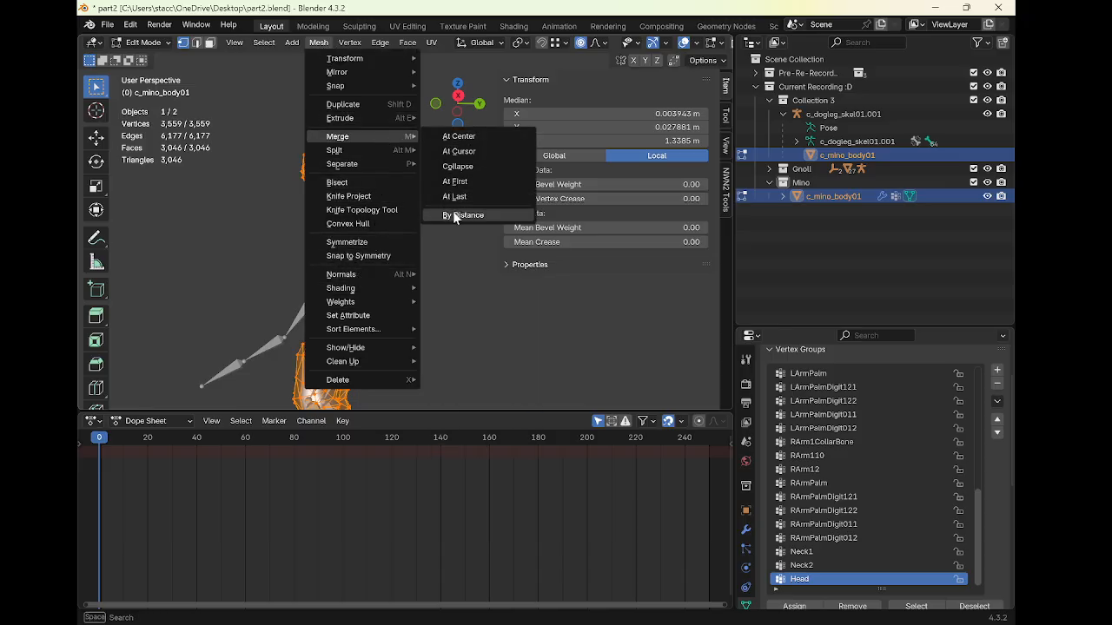
click(454, 214)
mouse_move(545, 615)
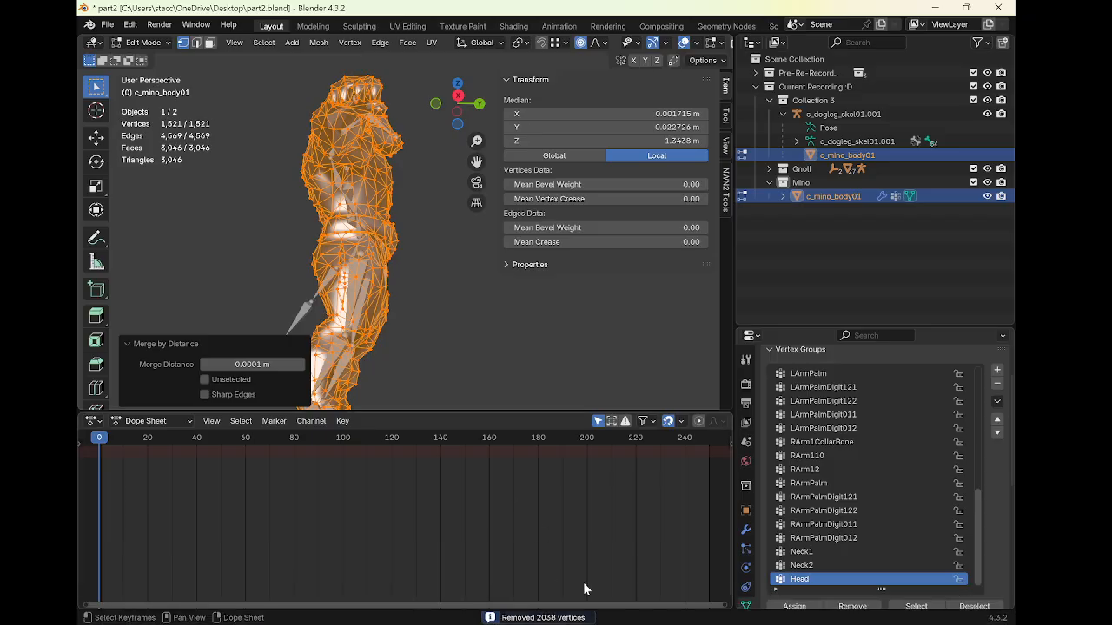
Return to Object Mode and inspect the armature's bones in Pose Mode from the side
key(Tab)
mouse_move(403, 239)
middle_down()
mouse_move(337, 308)
mouse_move(397, 221)
middle_up()
click(395, 228)
scroll(397, 220, down, 2)
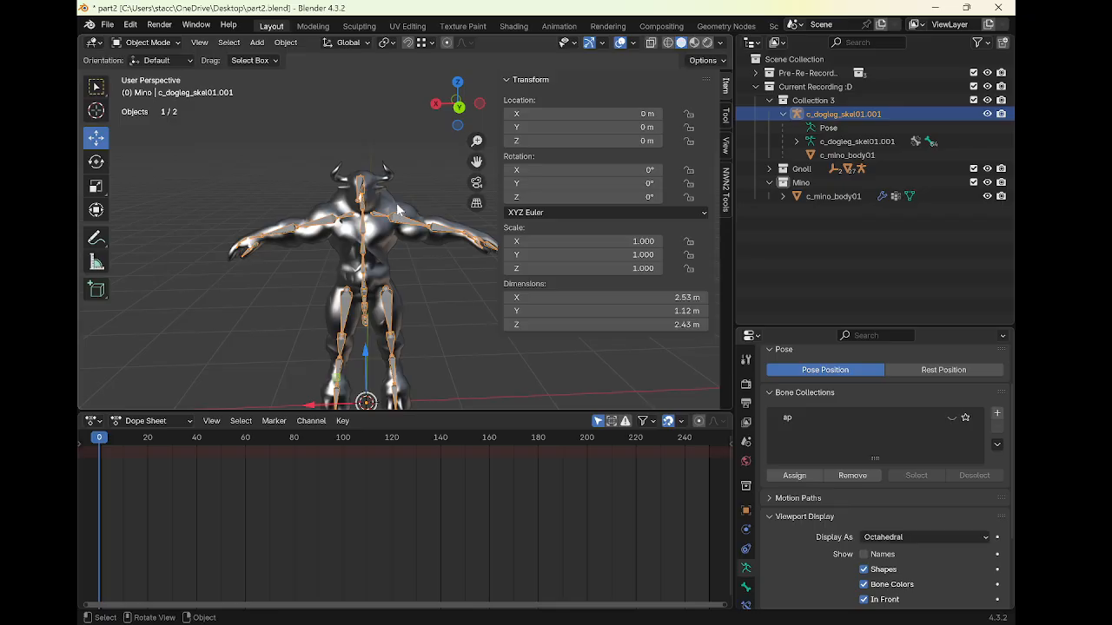
shift+click(396, 203)
click(333, 216)
key(ctrl+Tab)
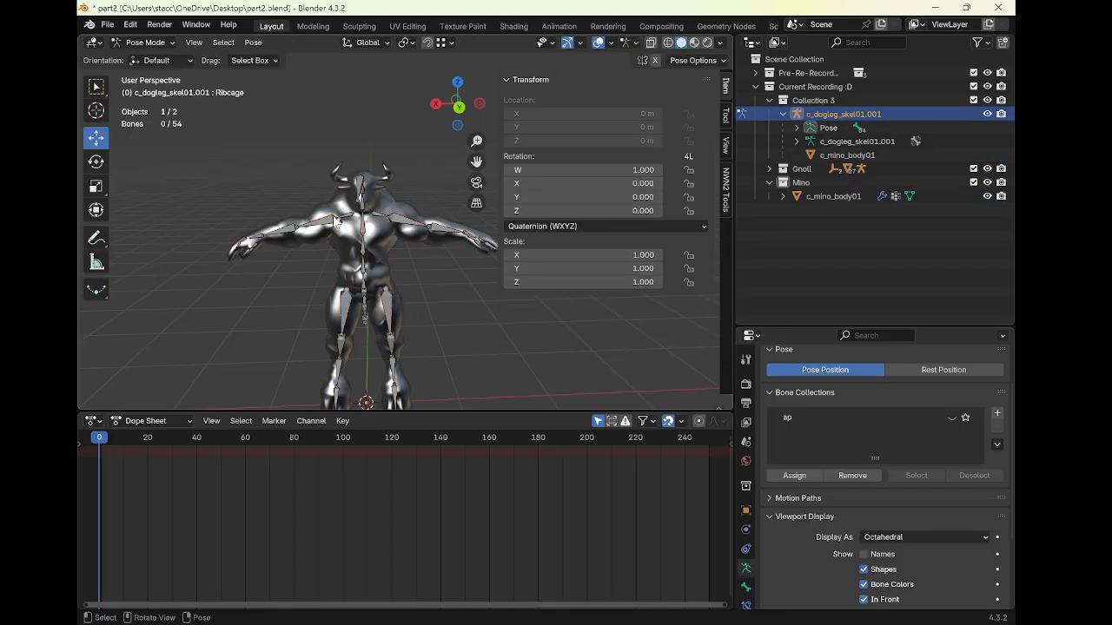
key(a)
mouse_move(335, 223)
middle_down()
mouse_move(390, 232)
mouse_move(412, 279)
mouse_move(457, 271)
mouse_move(436, 301)
middle_up()
scroll(263, 295, down, 1)
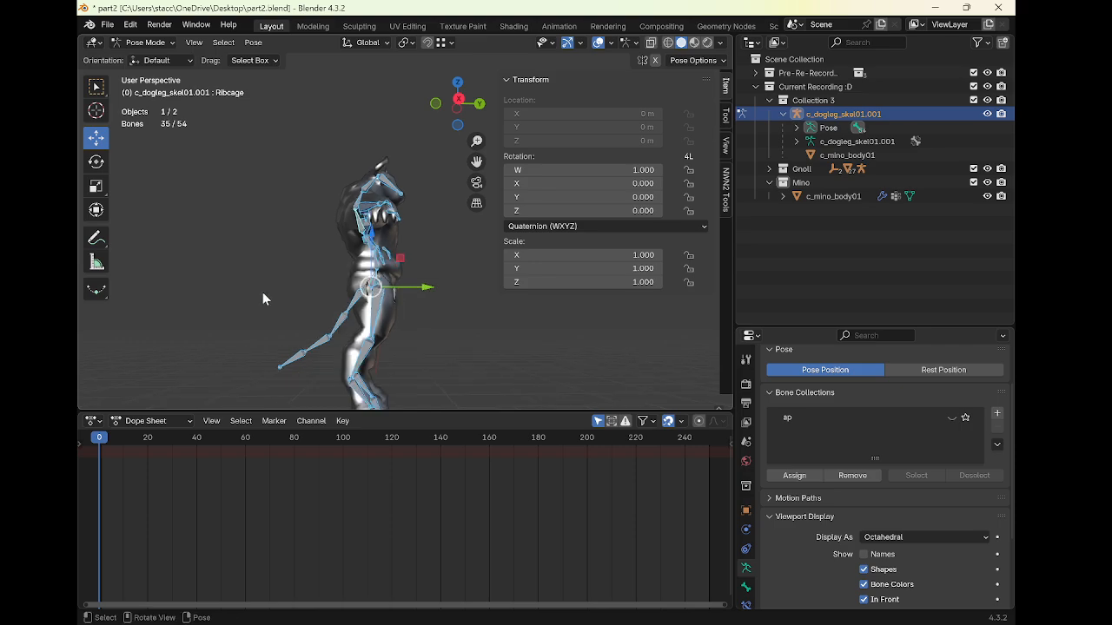
drag(278, 283, 340, 367)
middle_drag(345, 335, 314, 358)
key(ctrl+Tab)
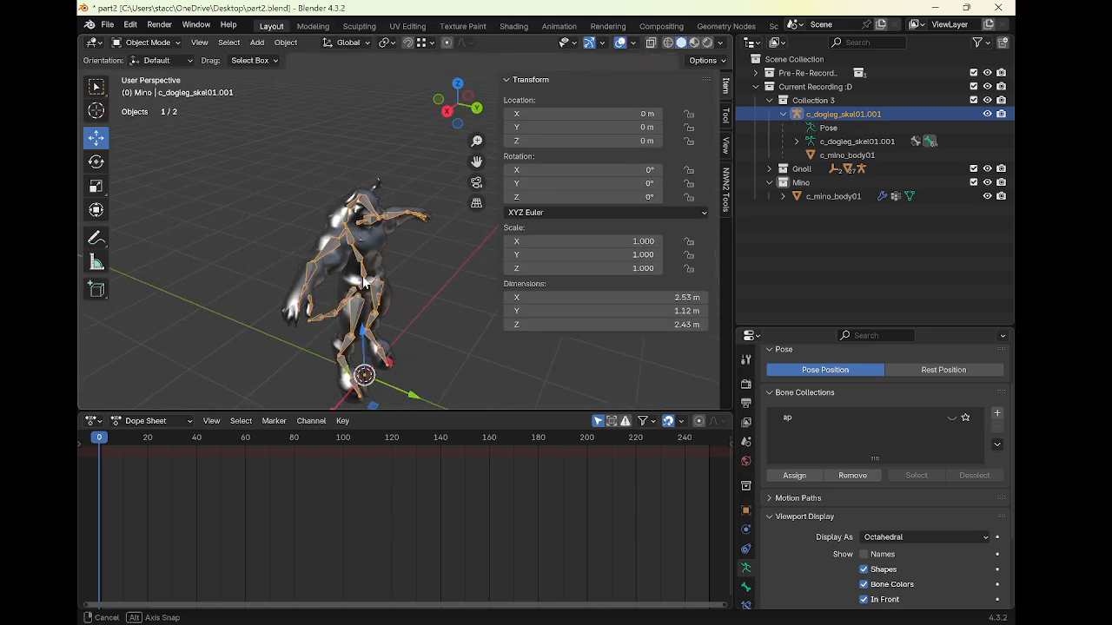
Assign automatic weights from the bones to the mesh in Weight Paint mode
middle_drag(339, 252, 313, 250)
shift+click(305, 223)
click(153, 44)
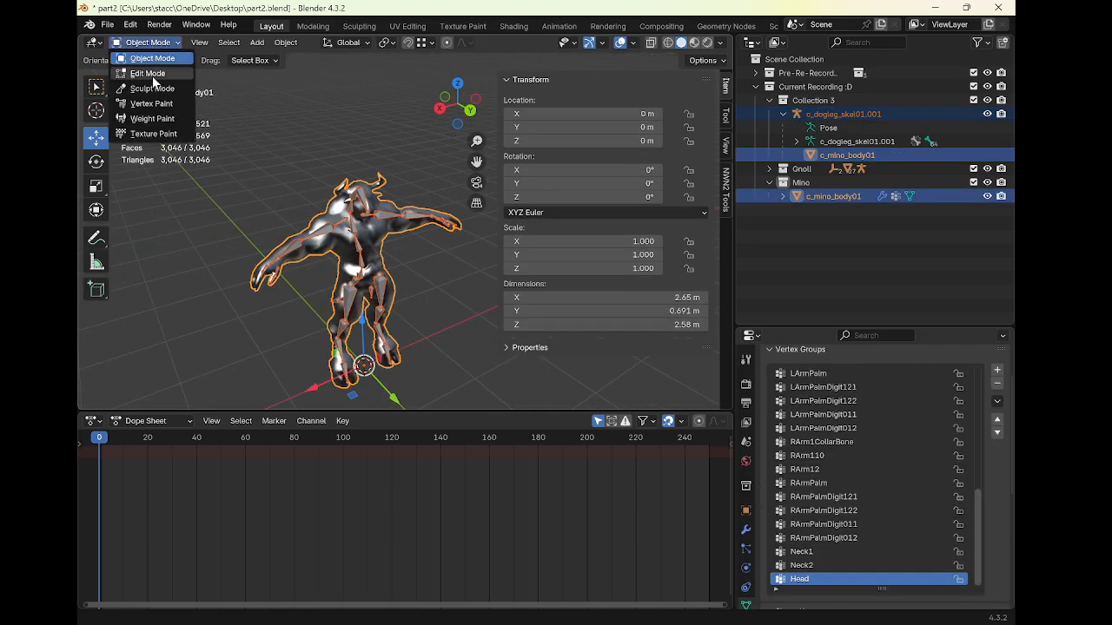
click(152, 121)
click(274, 44)
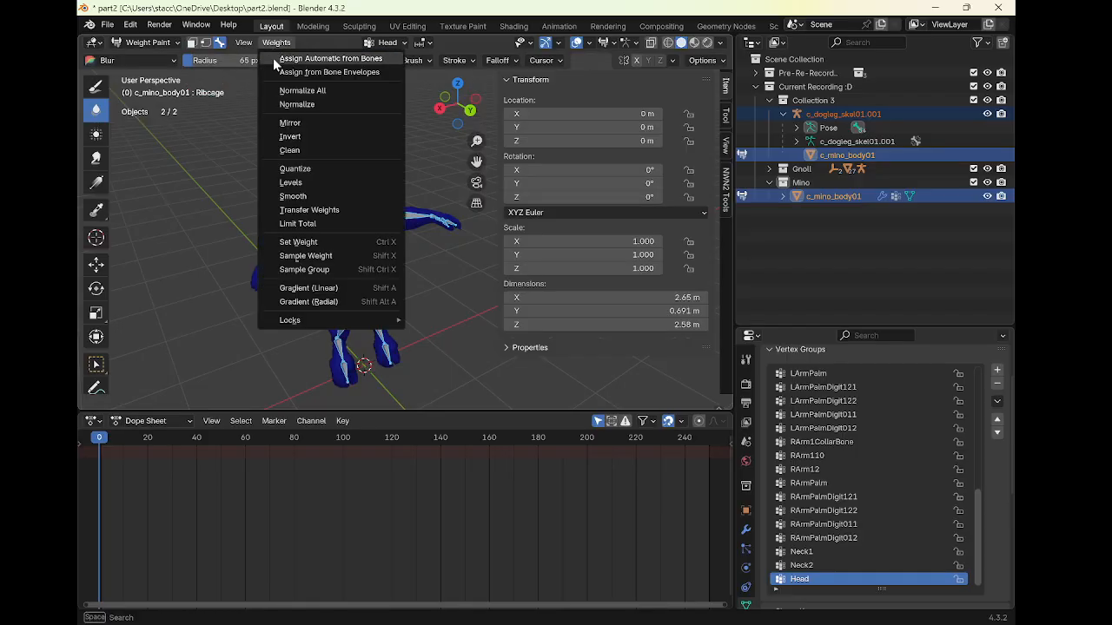
click(286, 58)
Test the deformation by rotating each upper and lower arm bone and cancelling each rotation
mouse_move(410, 187)
middle_down()
mouse_move(322, 179)
mouse_move(363, 160)
middle_up()
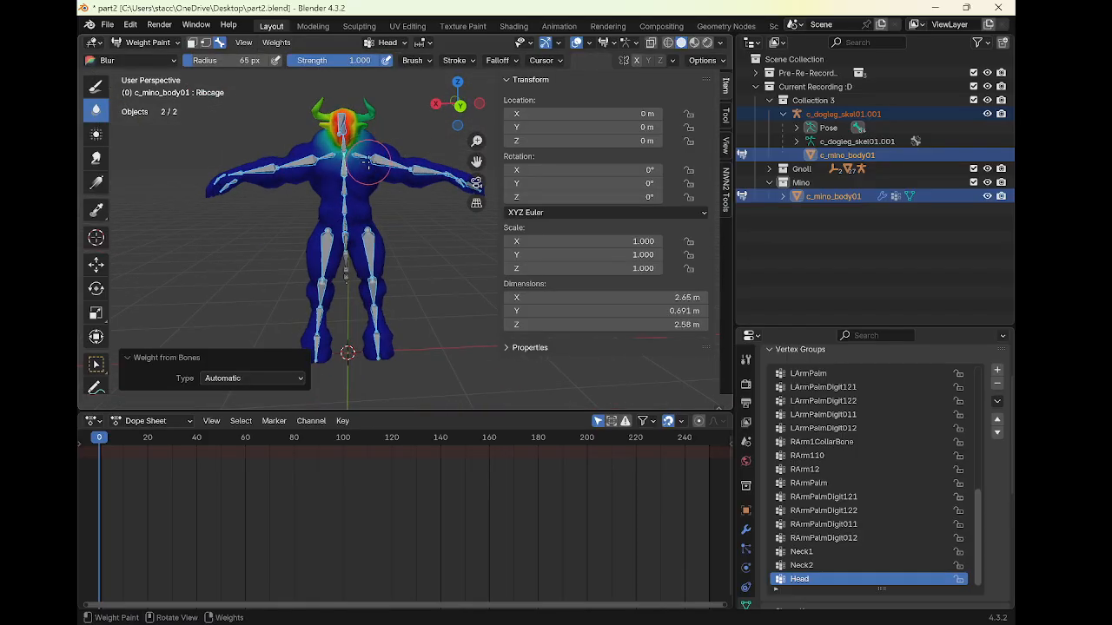
ctrl+click(385, 165)
key(r)
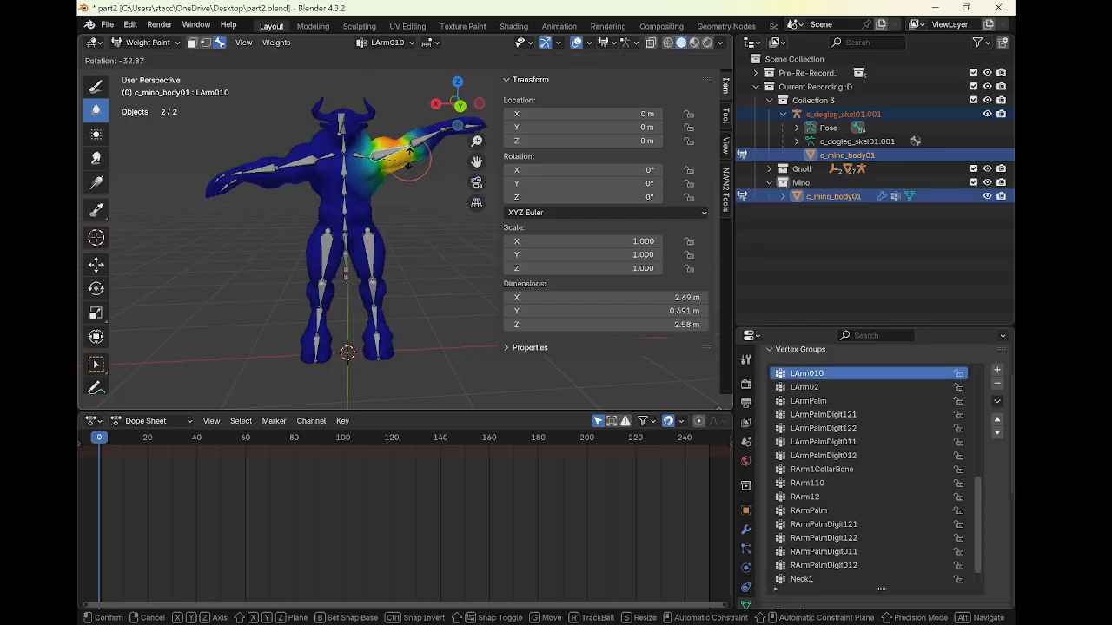
right_click(419, 192)
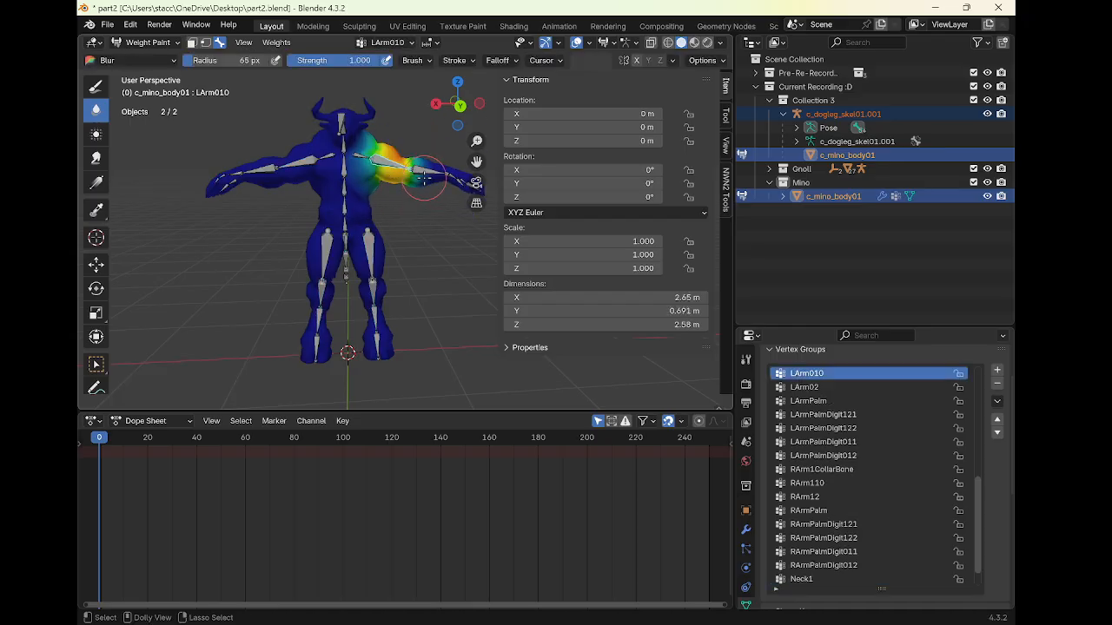
ctrl+click(426, 181)
key(r)
right_click(407, 240)
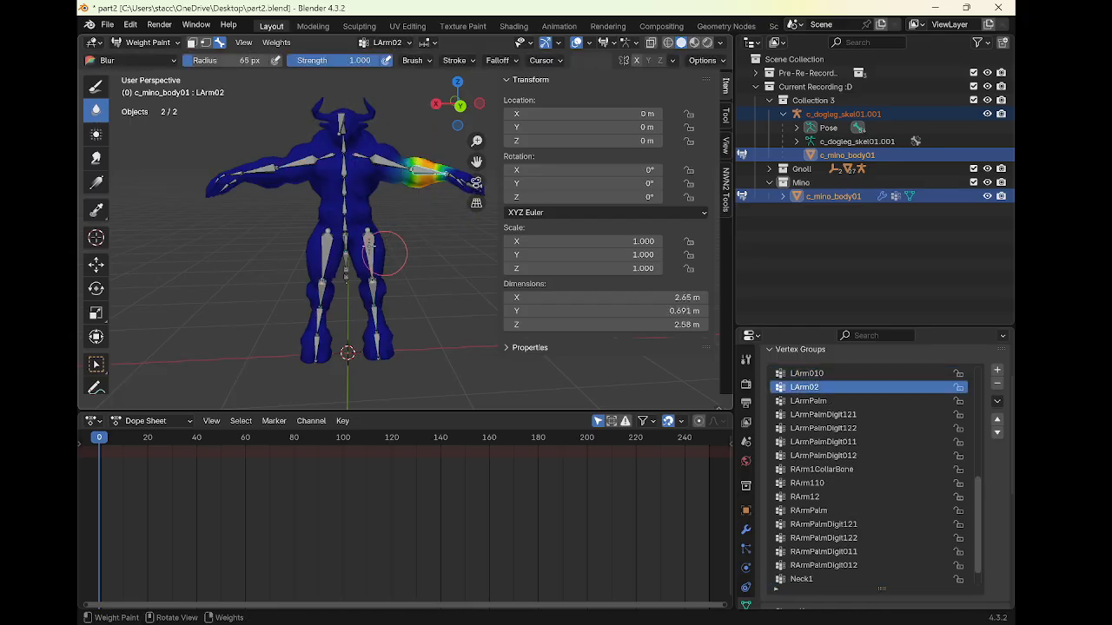
ctrl+click(265, 185)
key(r)
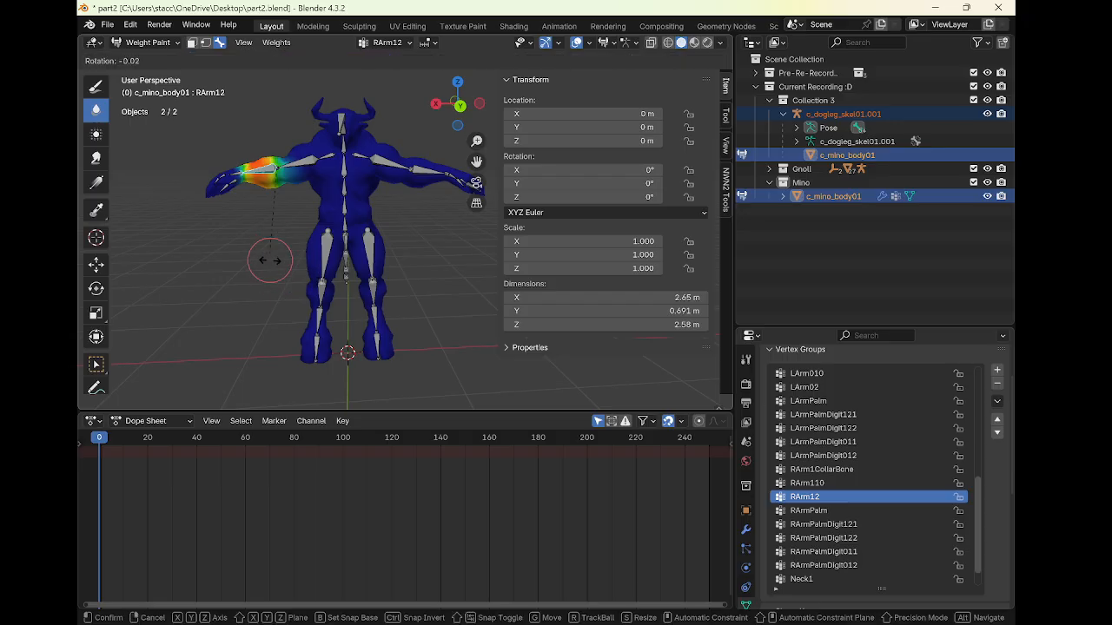
right_click(248, 293)
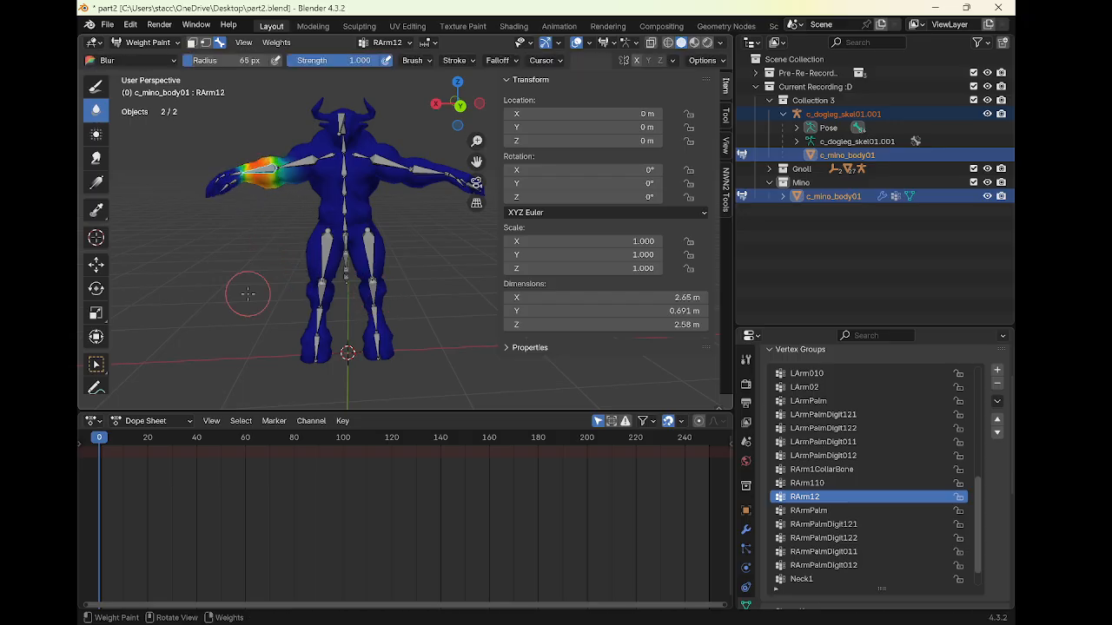
ctrl+click(296, 163)
key(r)
right_click(294, 299)
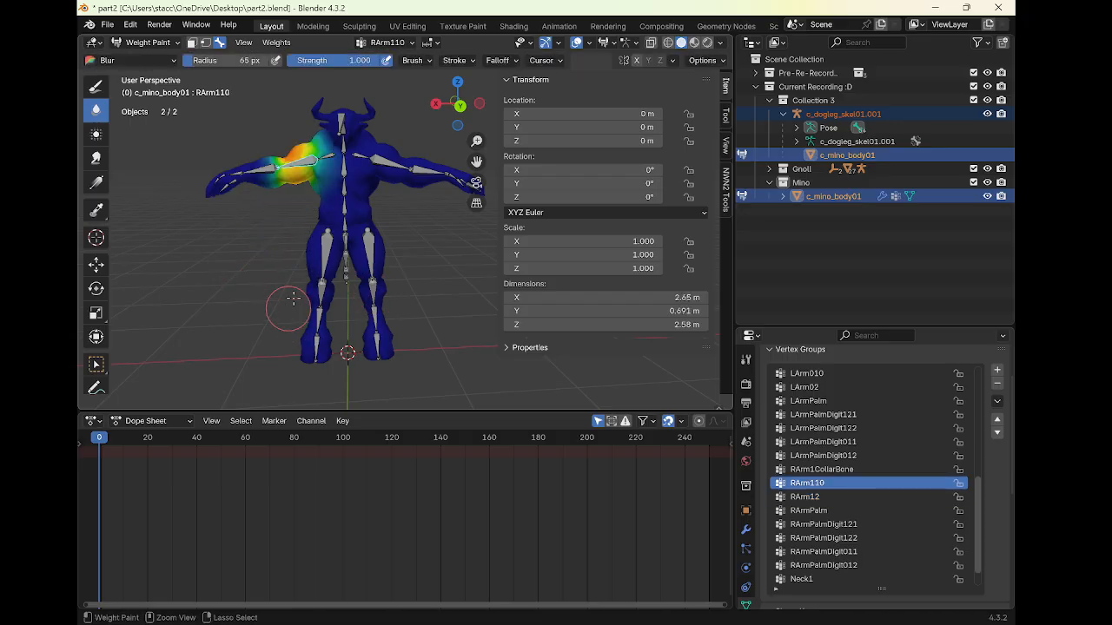
key(ctrl+Tab)
click(301, 235)
scroll(302, 235, down, 3)
middle_drag(290, 239, 306, 214)
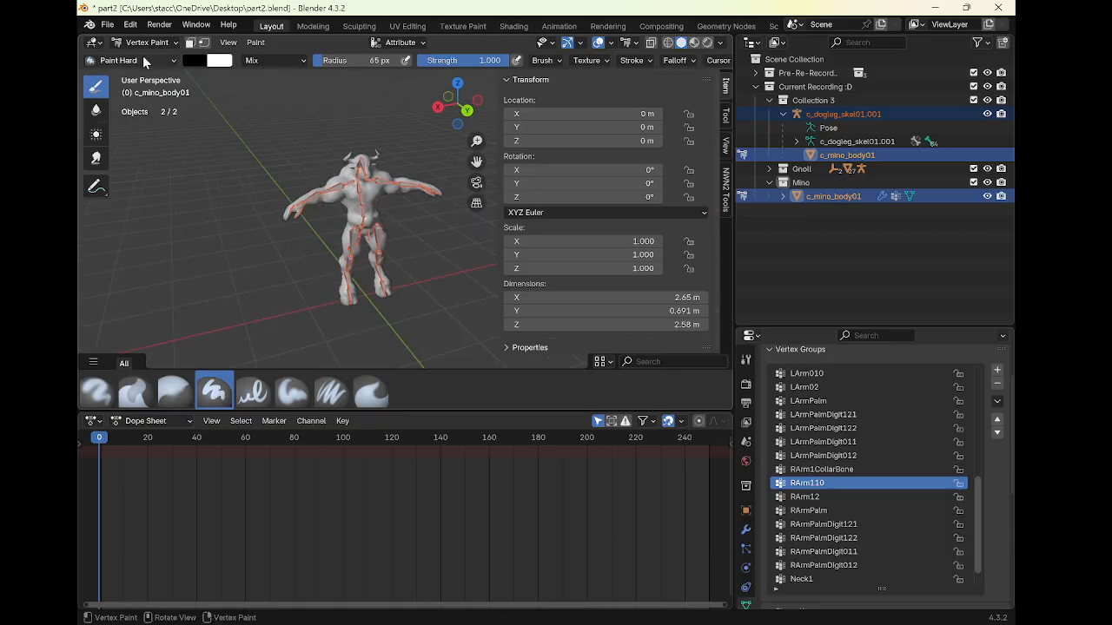
click(94, 43)
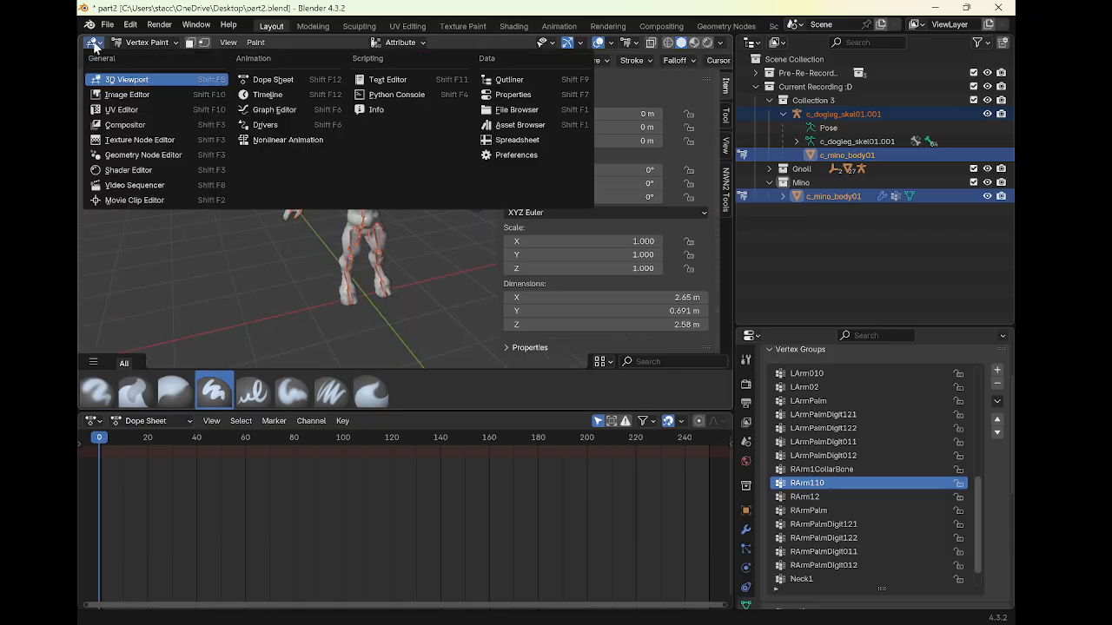
click(133, 80)
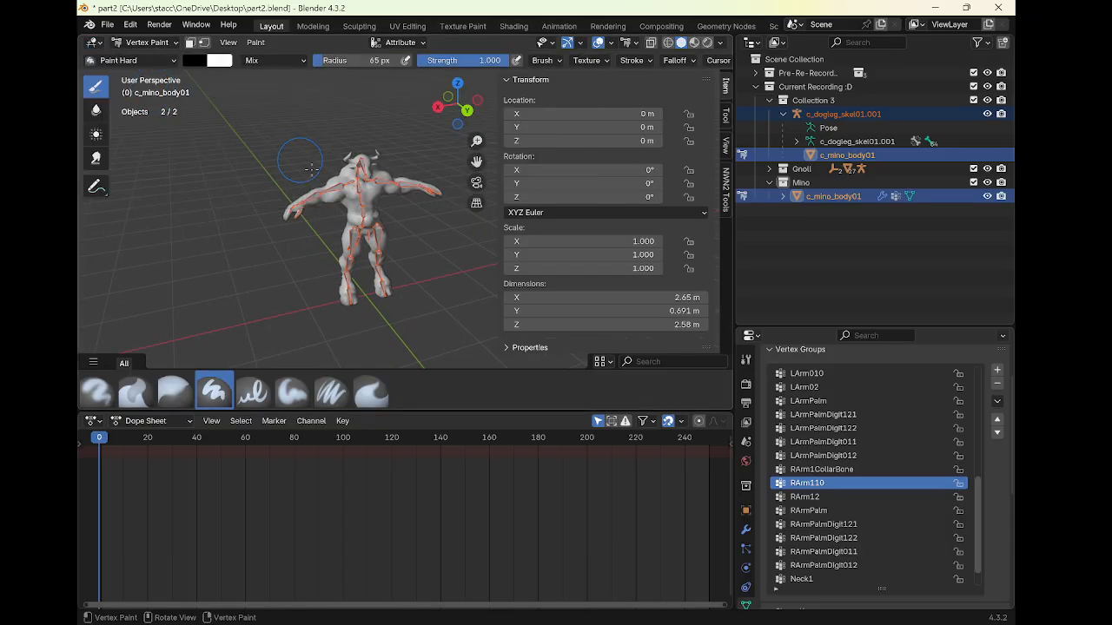
scroll(311, 167, up, 2)
middle_drag(341, 152, 291, 161)
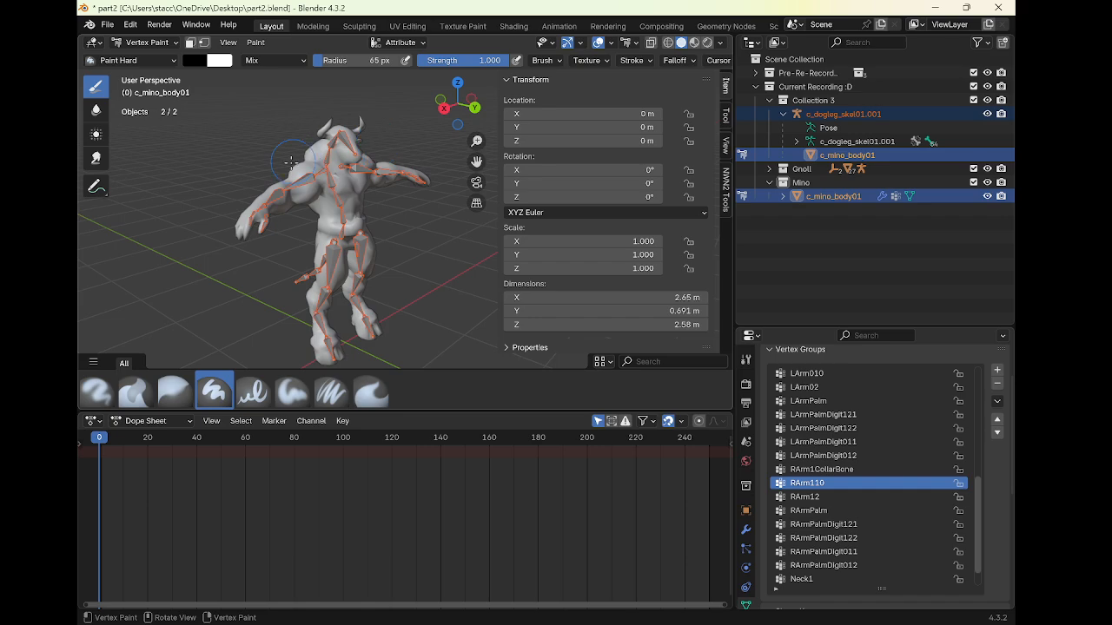
Return the mesh to Object Mode and select the armature
click(144, 42)
click(143, 53)
scroll(282, 148, up, 2)
click(336, 145)
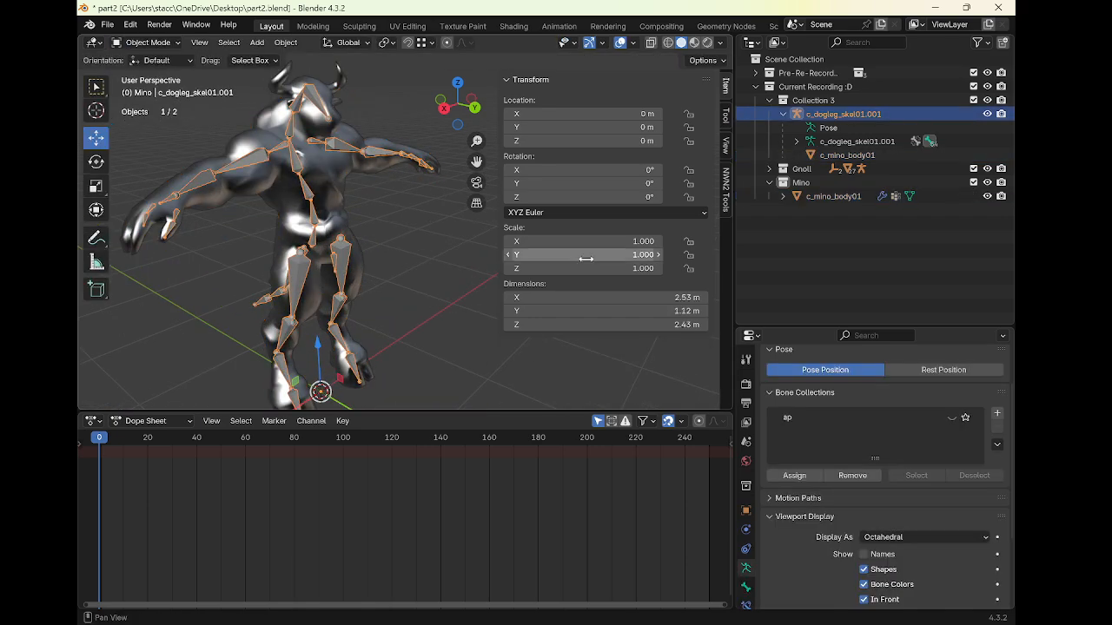
Select an arm bone of the armature and switch it into Pose Mode
middle_drag(469, 278, 374, 146)
key(Tab)
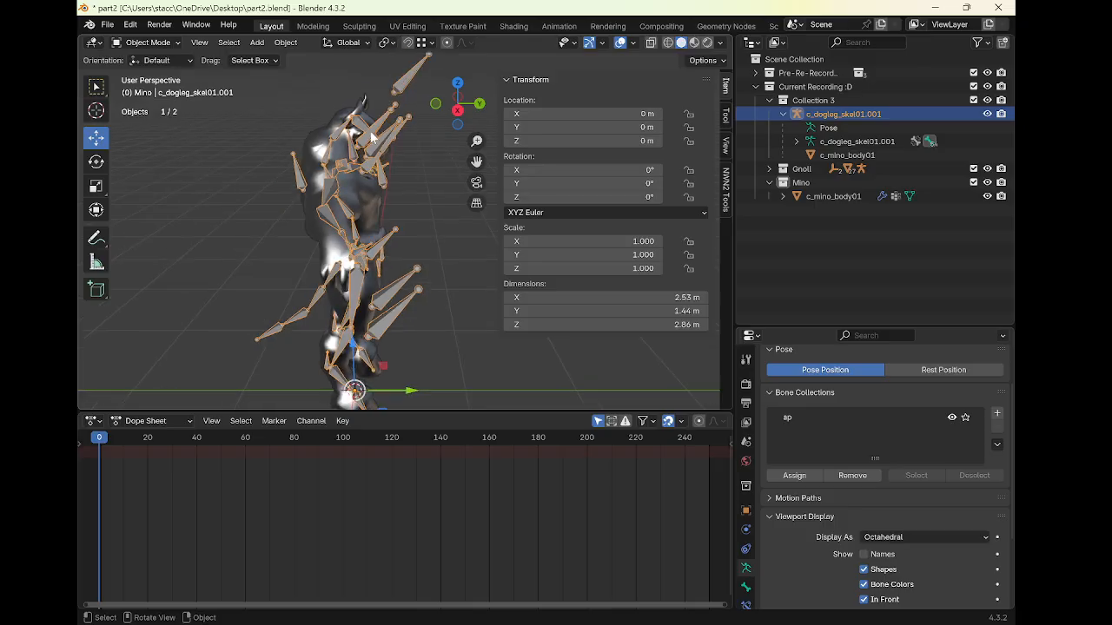
click(382, 139)
key(Tab)
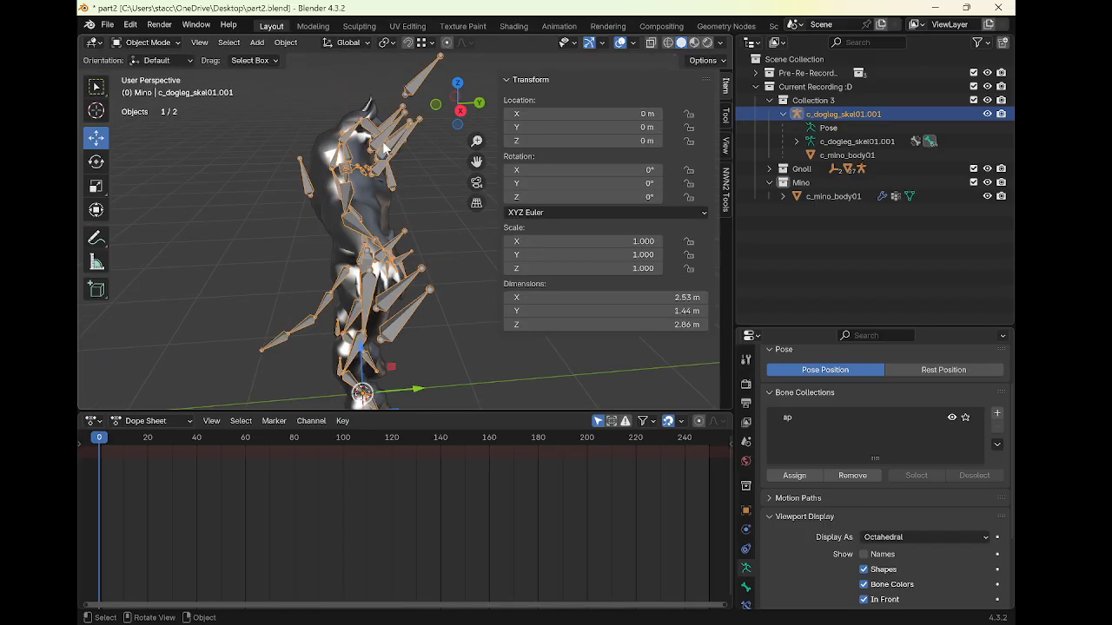
key(Tab)
mouse_move(394, 135)
middle_down()
mouse_move(421, 140)
mouse_move(389, 156)
middle_up()
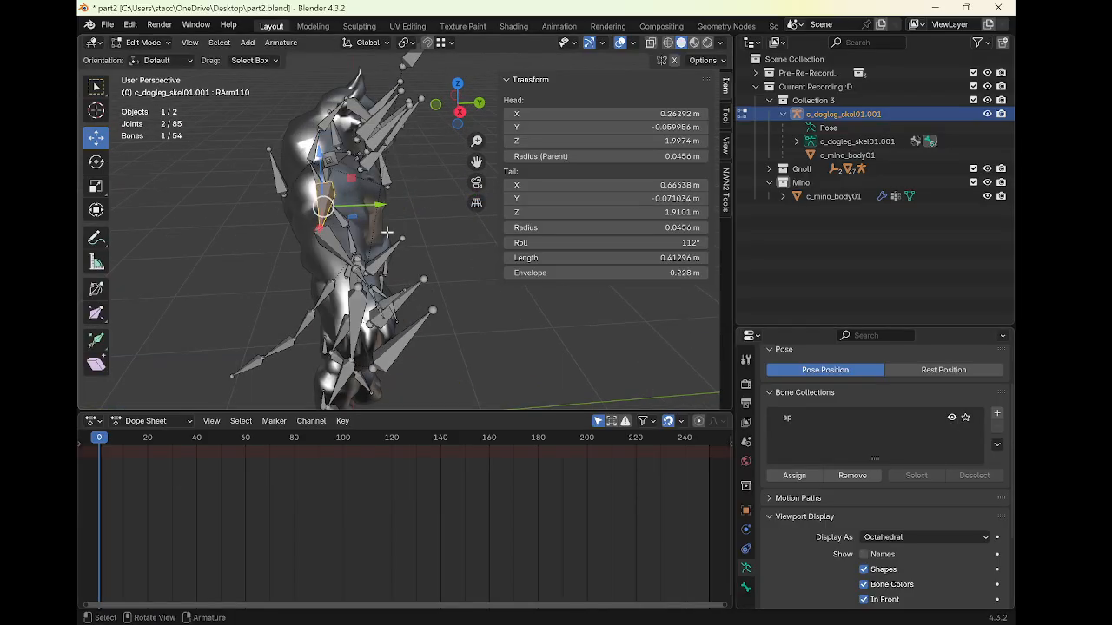
key(ctrl+Tab)
click(390, 308)
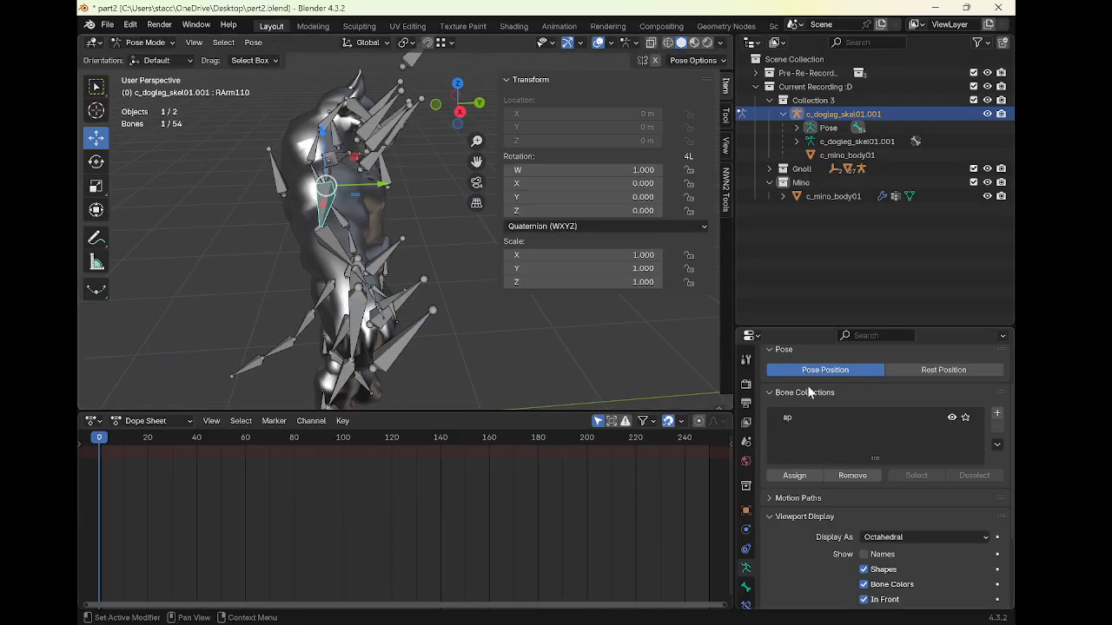
Hide the ap bone collection, assign all other bones to a new Bones collection, then hide it and show ap
click(954, 418)
middle_drag(463, 276, 381, 263)
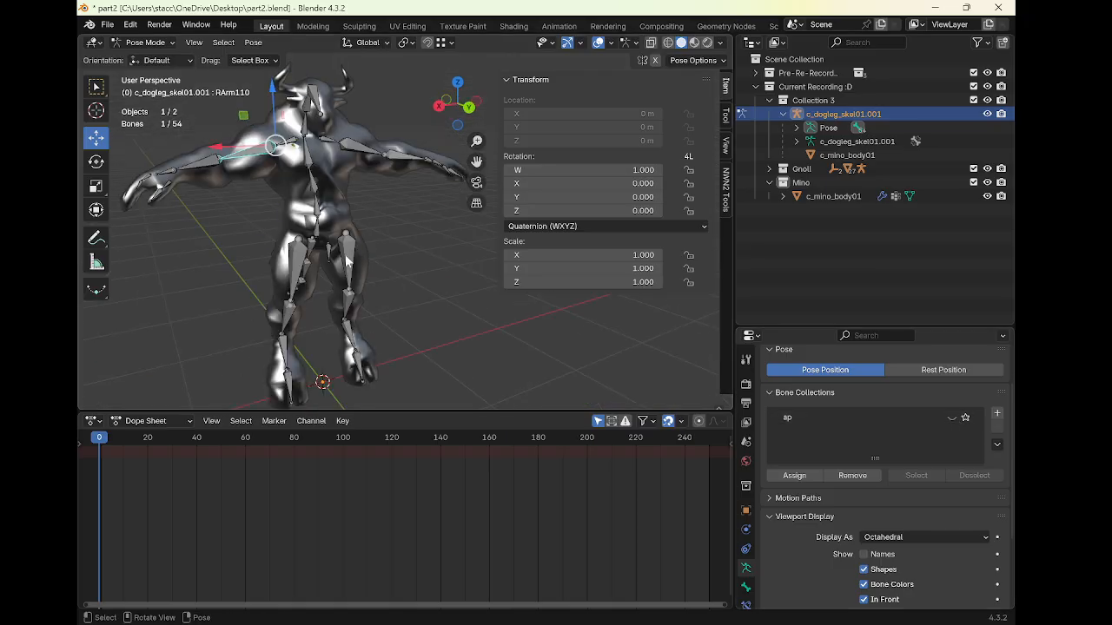
key(a)
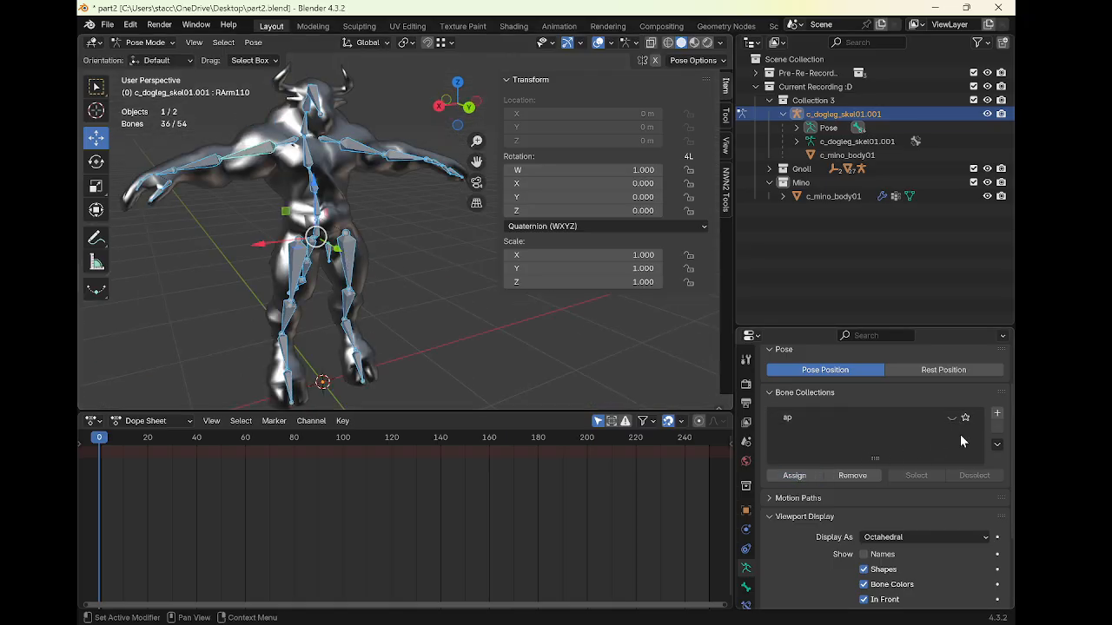
click(995, 416)
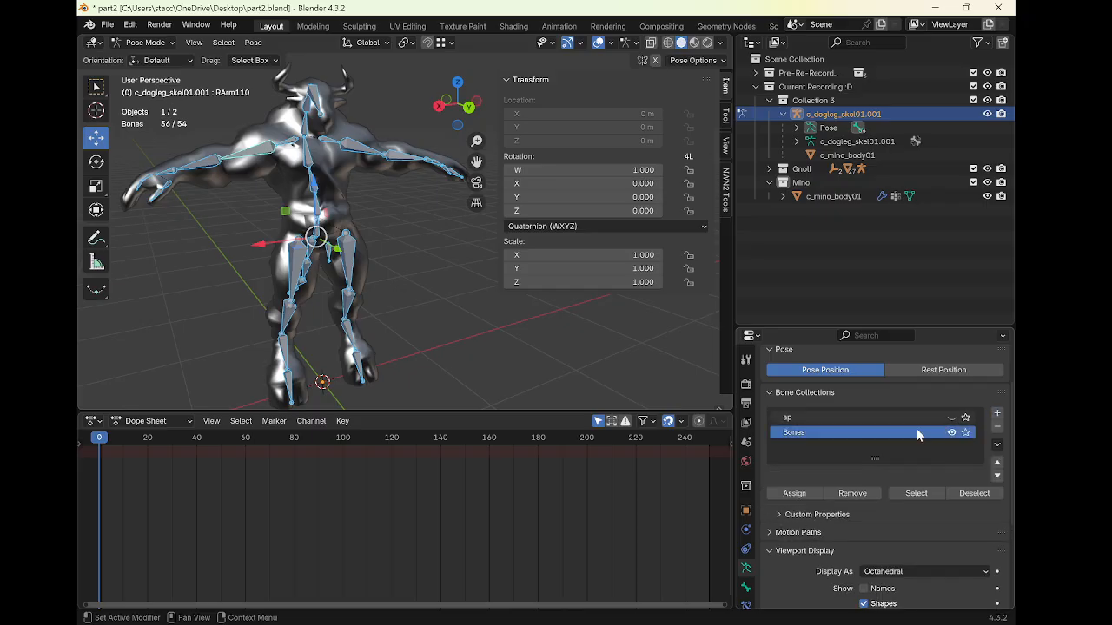
click(801, 492)
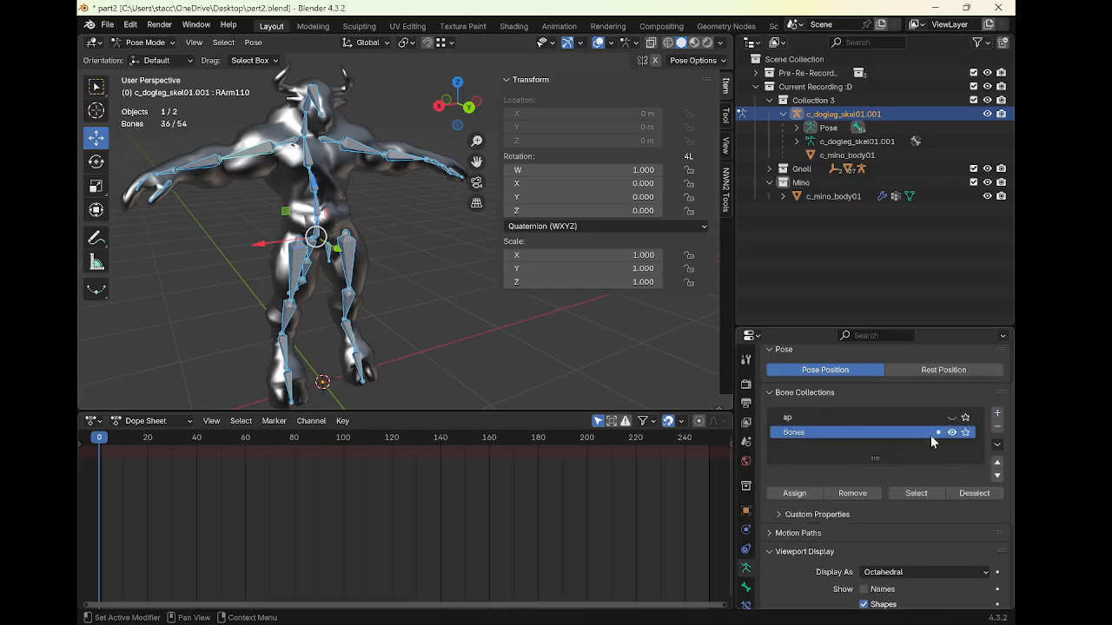
click(952, 433)
click(952, 416)
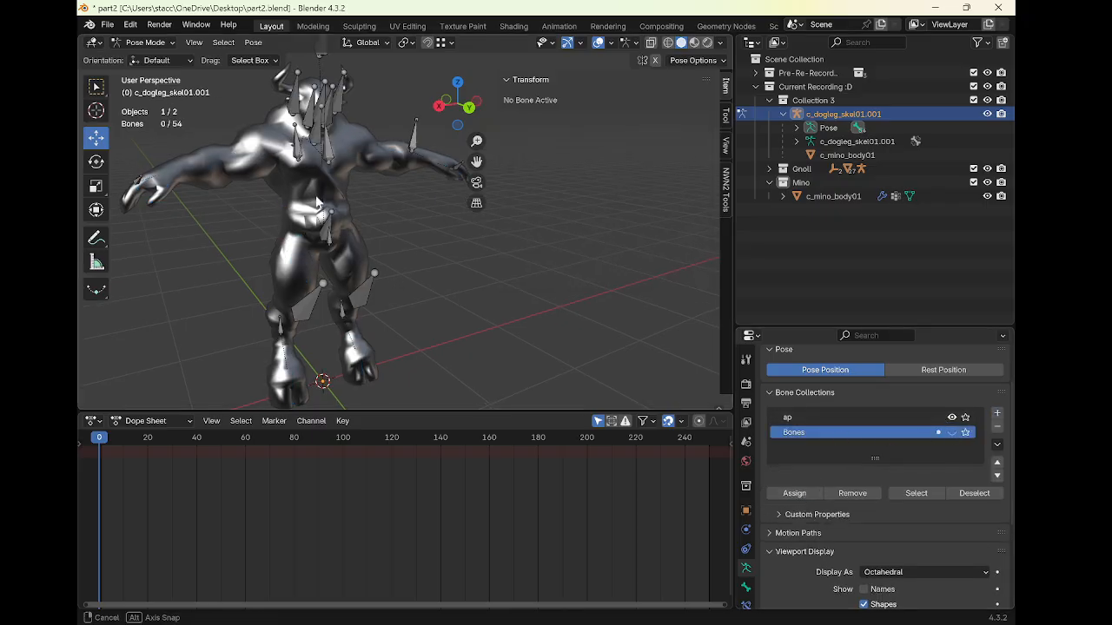
Select the two ear bones and rotate them about 41° around X with proportional editing
middle_drag(417, 165, 405, 257)
scroll(371, 199, up, 2)
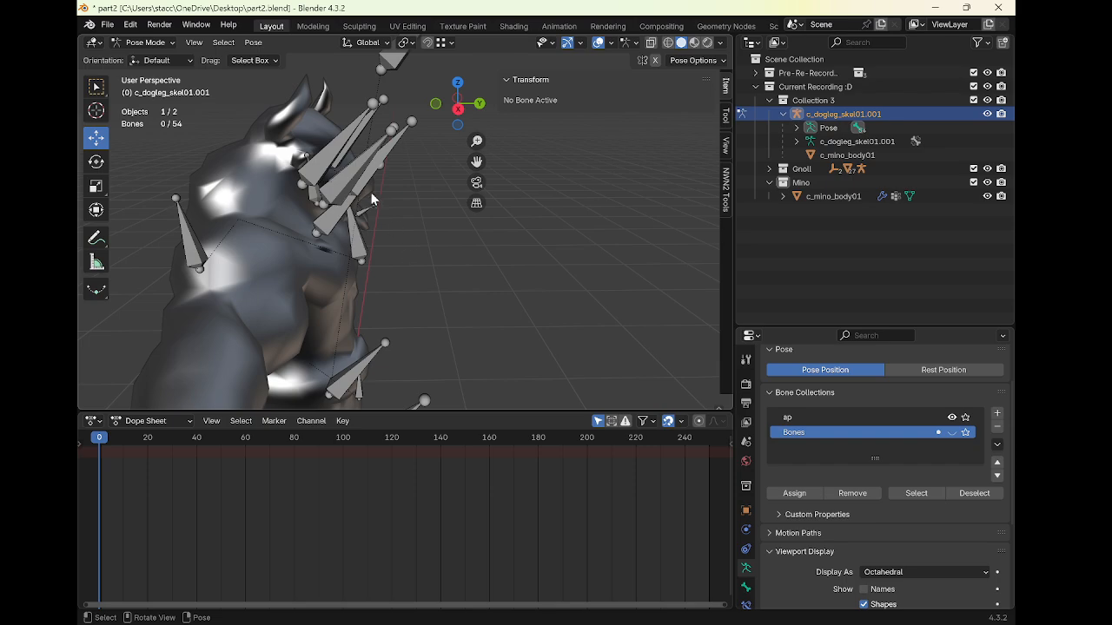
click(341, 157)
middle_drag(345, 155, 322, 137)
shift+click(232, 141)
click(95, 163)
middle_drag(238, 163, 294, 162)
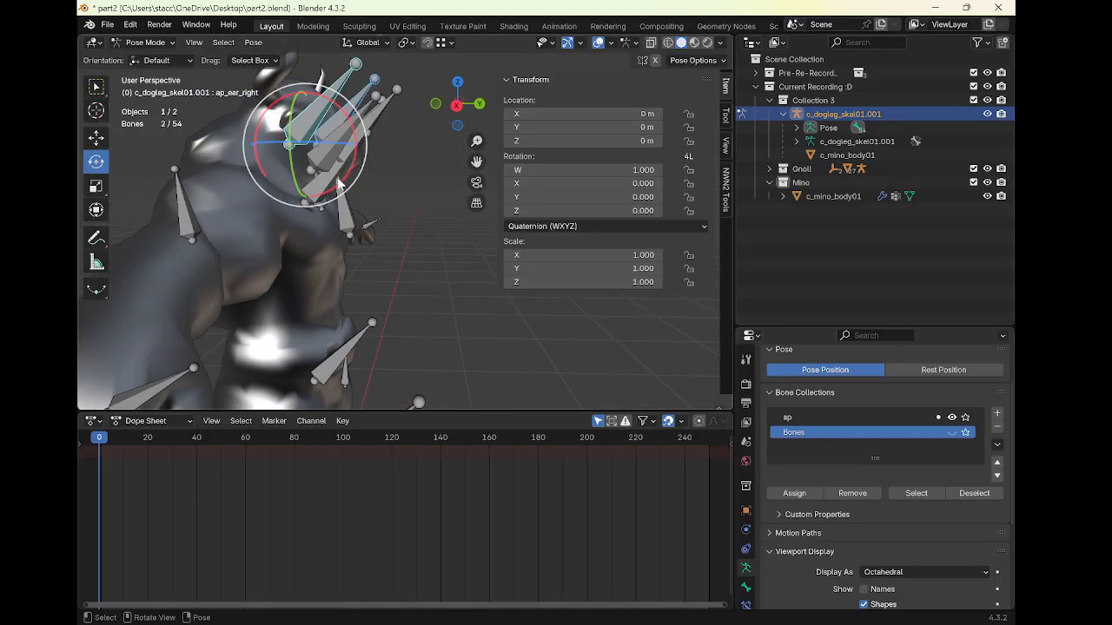
drag(339, 183, 258, 156)
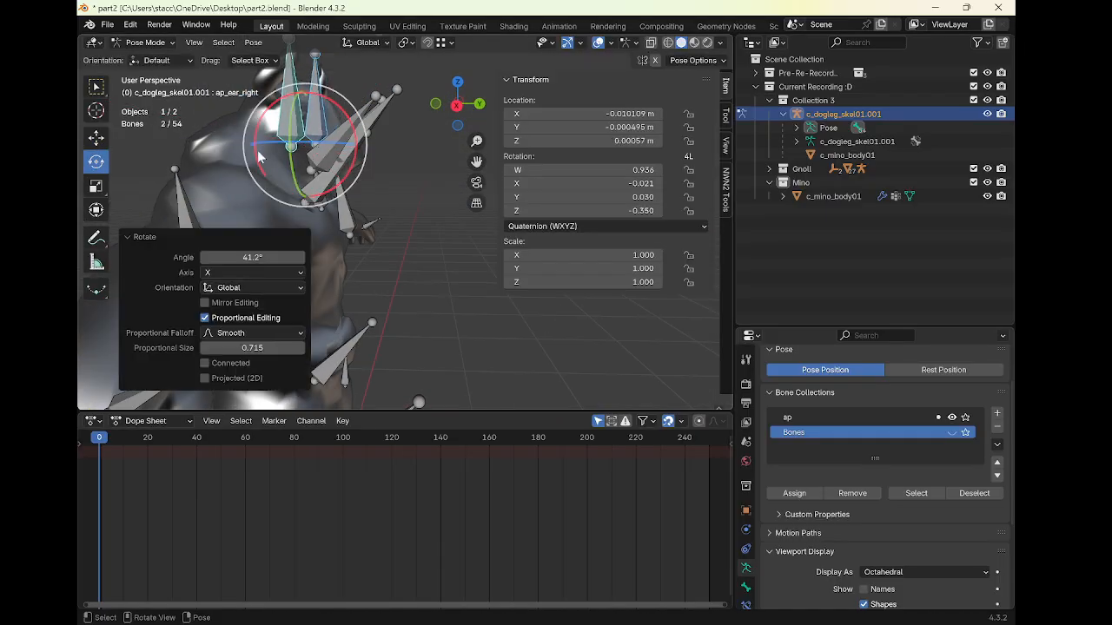
Move the ear bones up about 0.11 m along Z
click(95, 137)
middle_drag(217, 173, 392, 208)
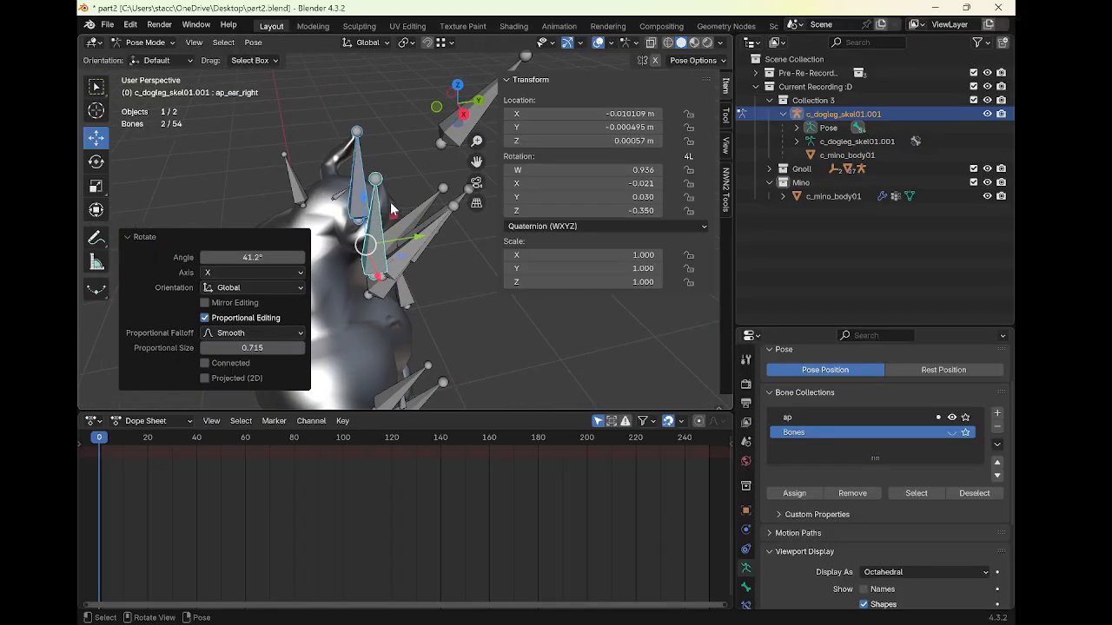
drag(364, 203, 358, 166)
mouse_move(358, 167)
middle_down()
mouse_move(249, 185)
mouse_move(277, 161)
mouse_move(339, 172)
middle_up()
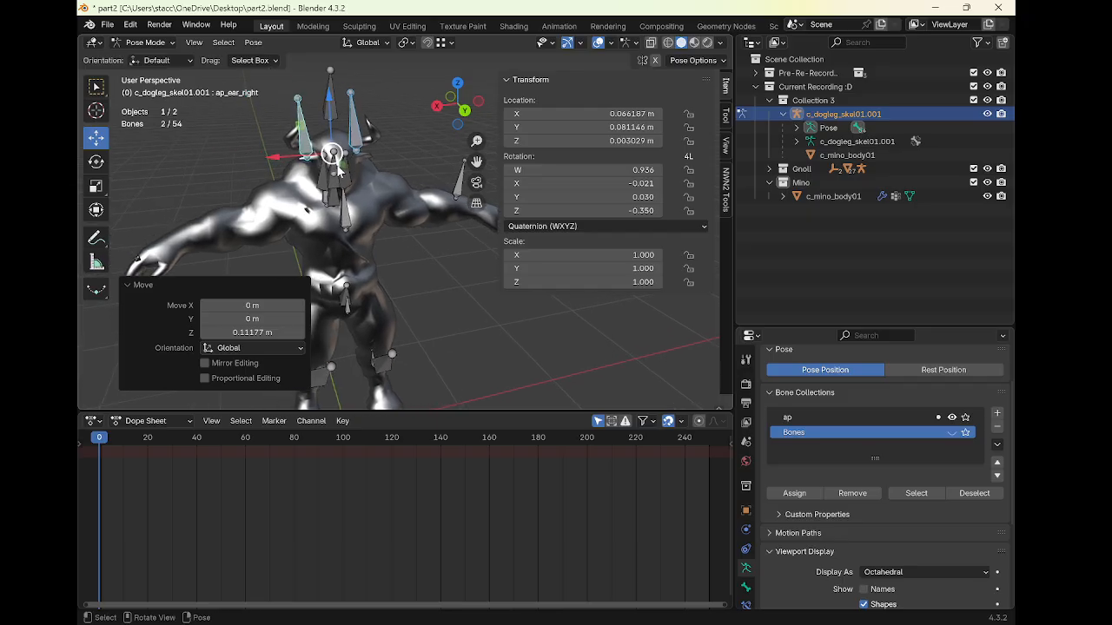
From the back view, rotate the ear bones about -5° around Y
click(465, 112)
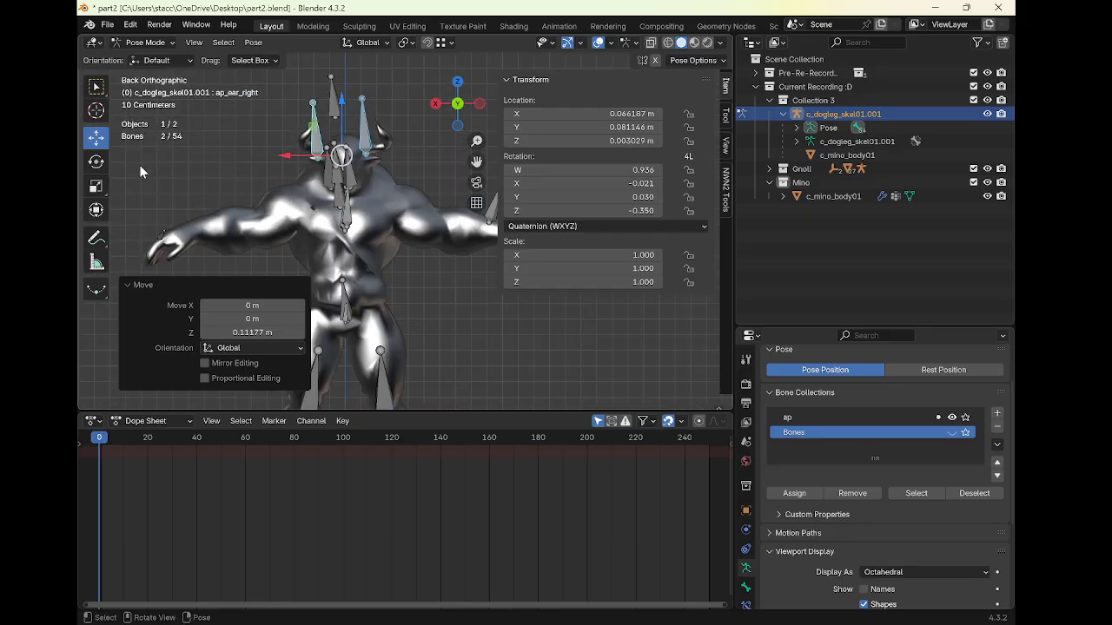
click(96, 162)
drag(382, 128, 386, 128)
middle_drag(386, 128, 344, 159)
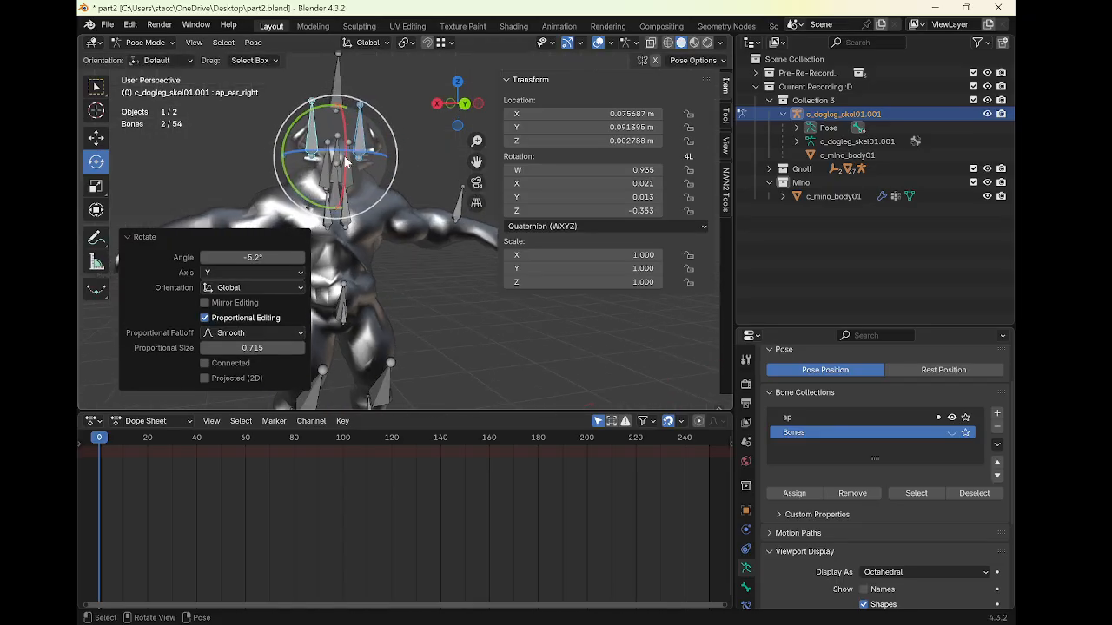
Select the forehead bone
click(342, 159)
click(342, 160)
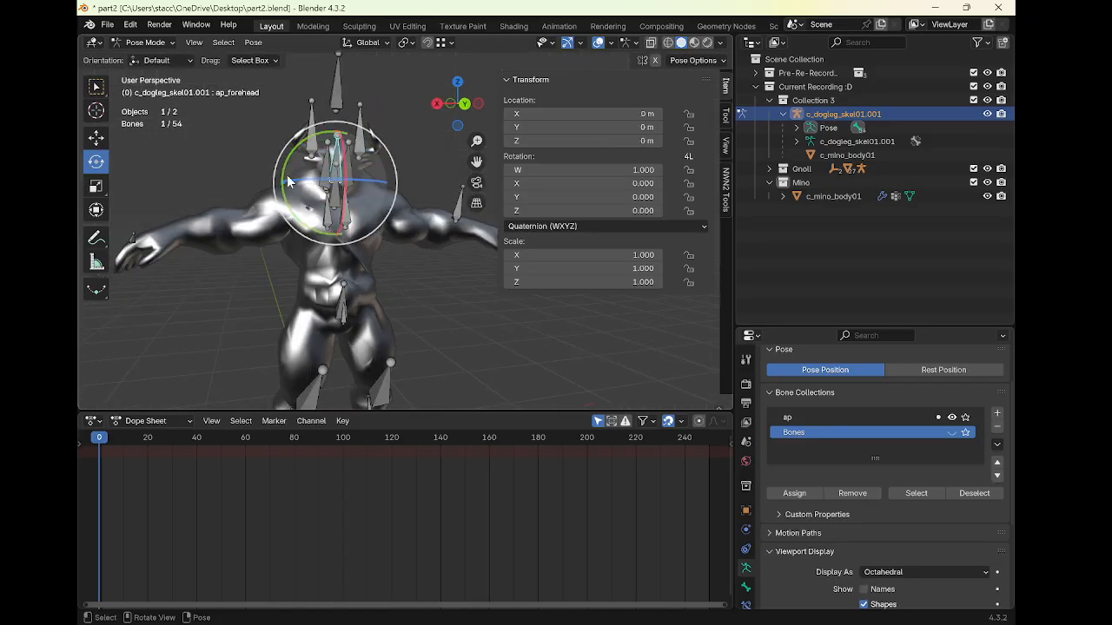
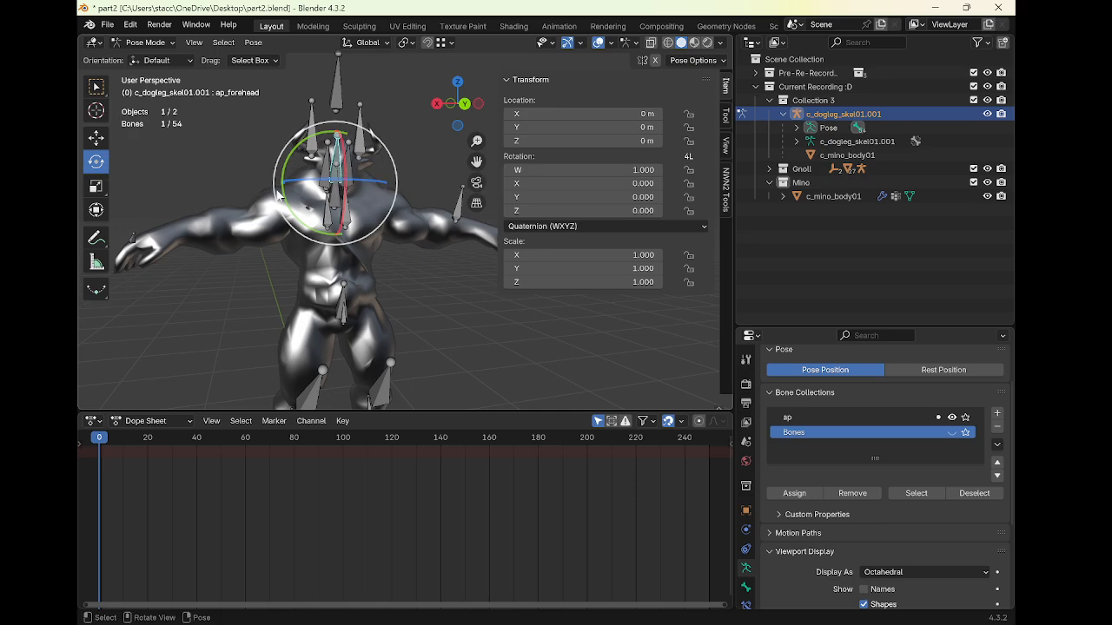
Orbit around the head and select the eye and ear attachment bones to inspect them
middle_drag(280, 197, 456, 207)
drag(416, 188, 425, 141)
shift+click(375, 157)
shift+click(392, 147)
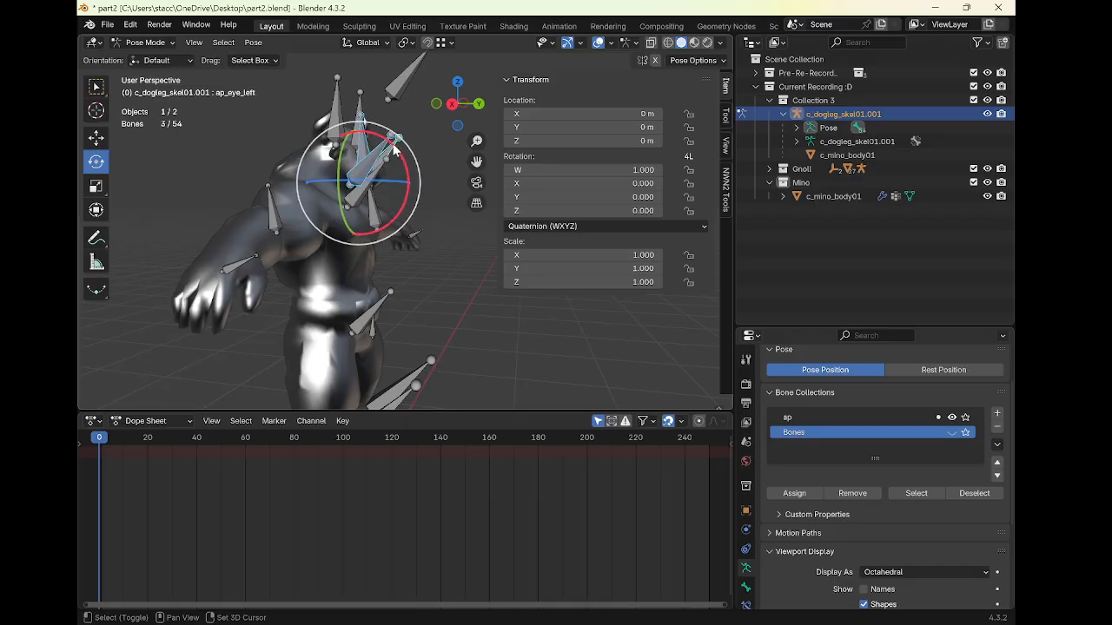
click(395, 150)
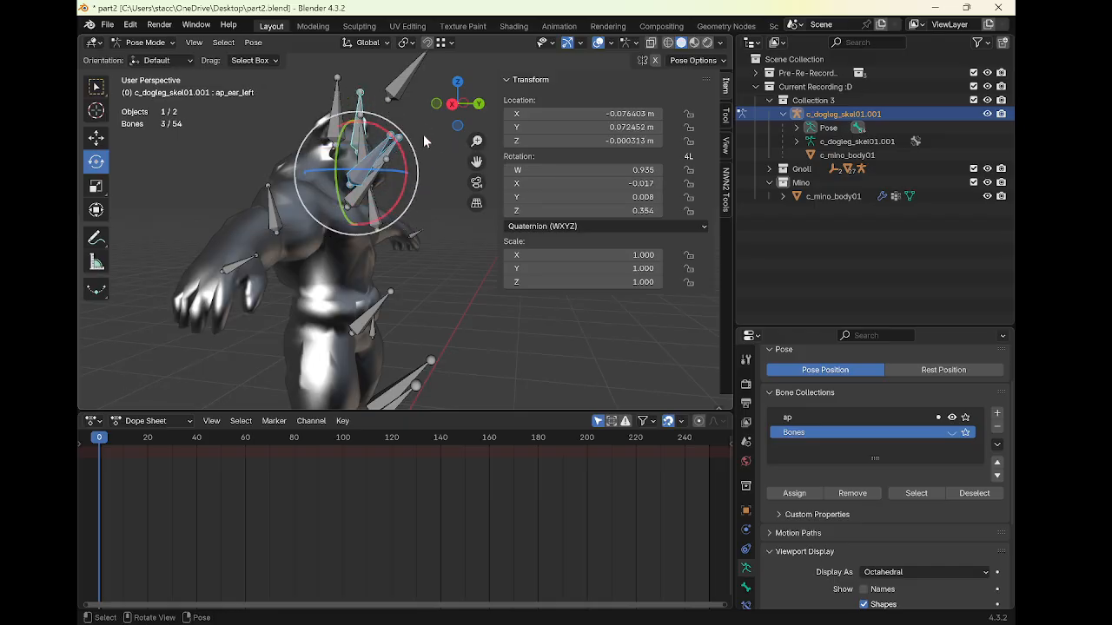
drag(423, 127, 386, 122)
middle_drag(387, 122, 281, 171)
click(352, 174)
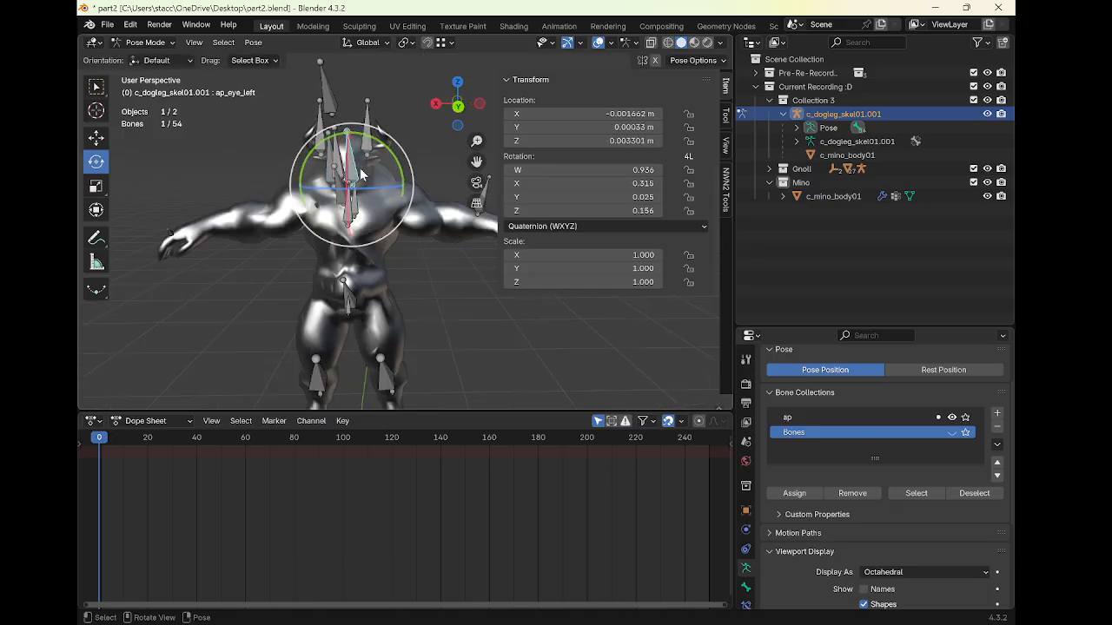
Select both eye bones, reposition them, and rotate them about -3.2° around Y with proportional editing
middle_drag(364, 175, 384, 237)
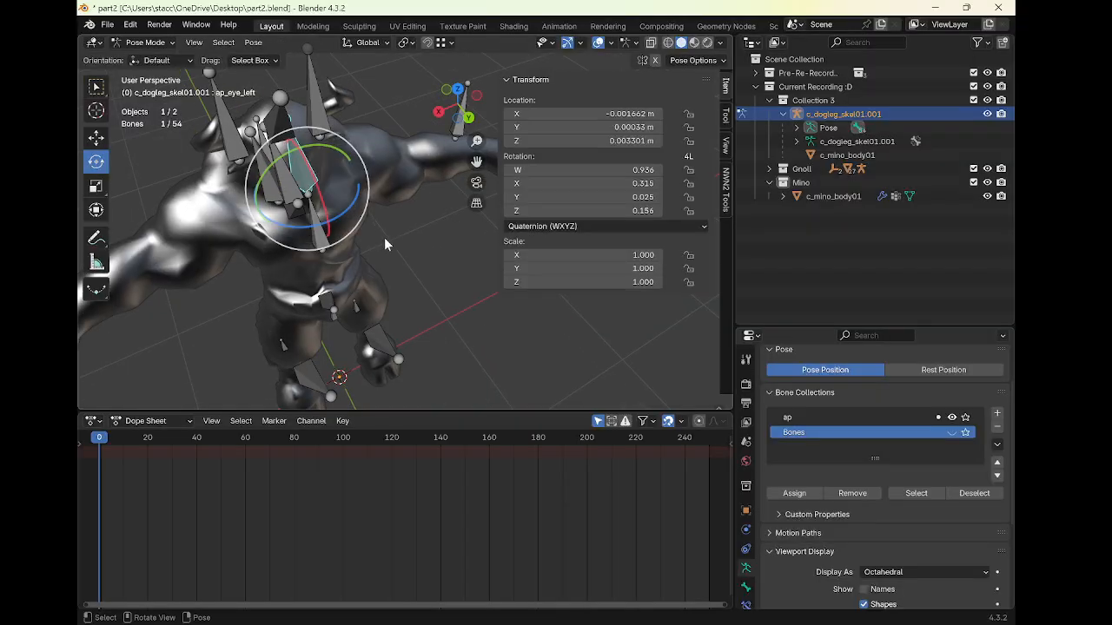
shift+click(278, 192)
middle_drag(302, 185, 320, 155)
drag(321, 154, 321, 155)
middle_drag(321, 154, 322, 130)
drag(322, 130, 339, 98)
click(97, 139)
click(97, 162)
mouse_move(340, 98)
middle_down()
mouse_move(403, 135)
mouse_move(352, 106)
middle_up()
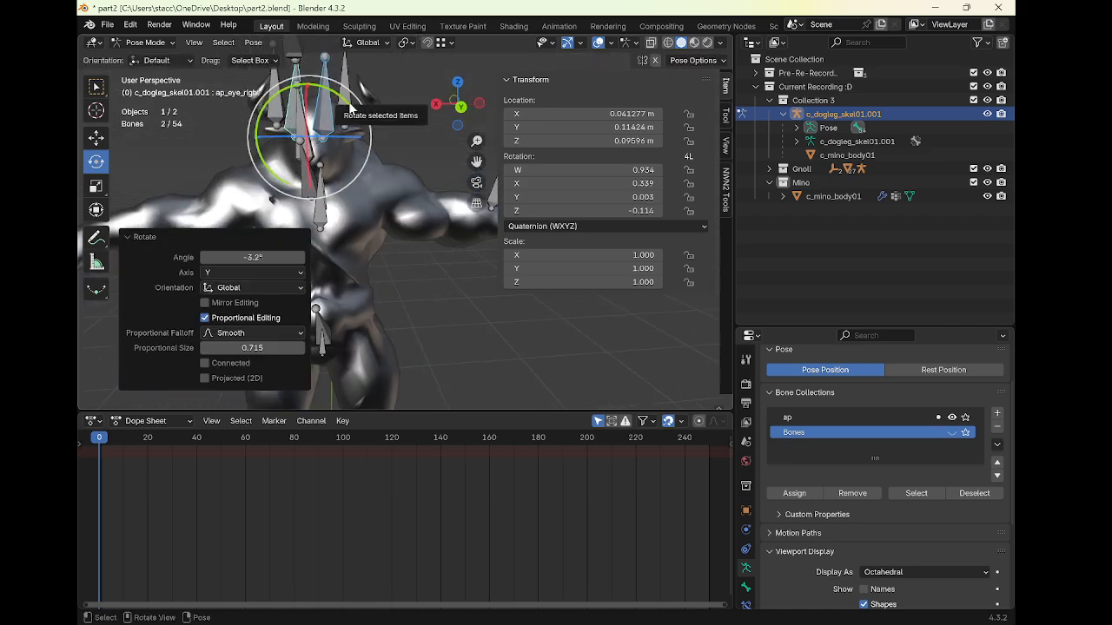
Select the forehead bone and move it up about 0.024 m along Z
drag(350, 107, 348, 103)
click(304, 135)
middle_drag(337, 130, 345, 137)
drag(345, 135, 306, 92)
click(96, 138)
drag(245, 131, 251, 130)
drag(306, 93, 306, 85)
middle_drag(306, 85, 393, 99)
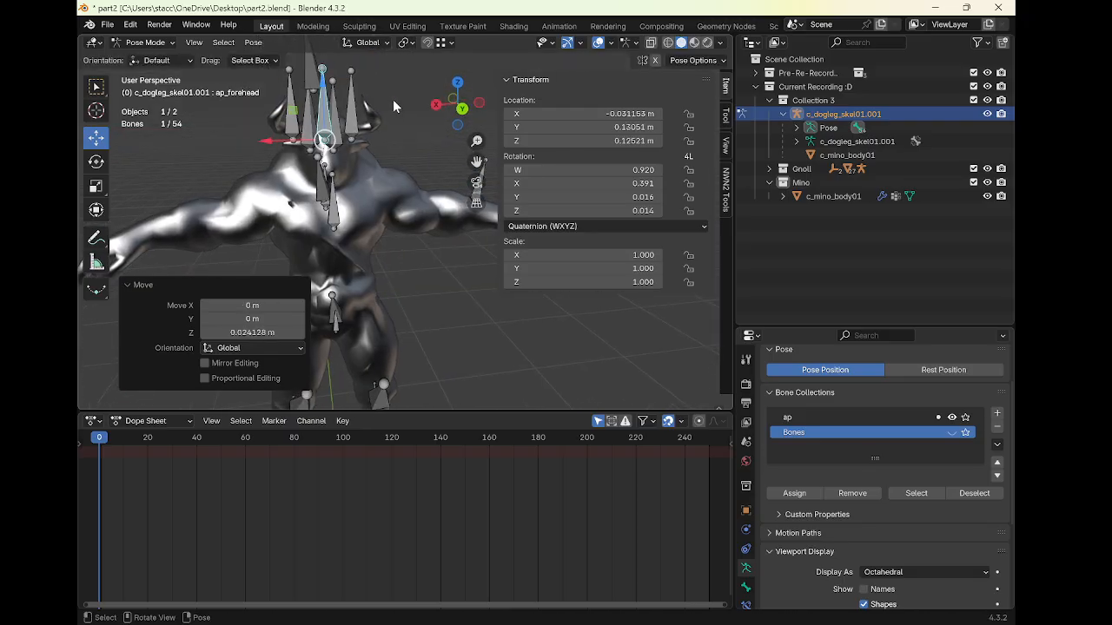
Select the left ear bone and move it about -0.064 m along X and about -0.03 m along Z
click(331, 148)
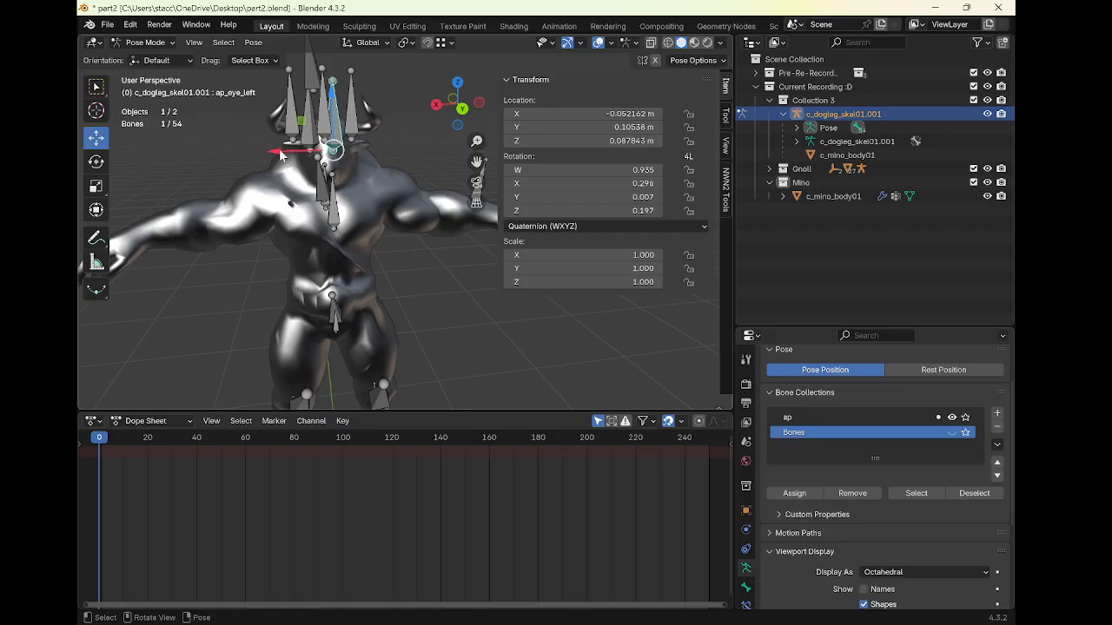
mouse_move(281, 155)
mouse_down()
mouse_move(292, 159)
mouse_move(260, 158)
mouse_up()
click(308, 149)
middle_drag(382, 178, 400, 159)
drag(401, 159, 383, 158)
middle_drag(383, 158, 278, 146)
scroll(345, 147, down, 1)
shift+middle_drag(345, 147, 414, 127)
click(375, 115)
drag(306, 141, 313, 150)
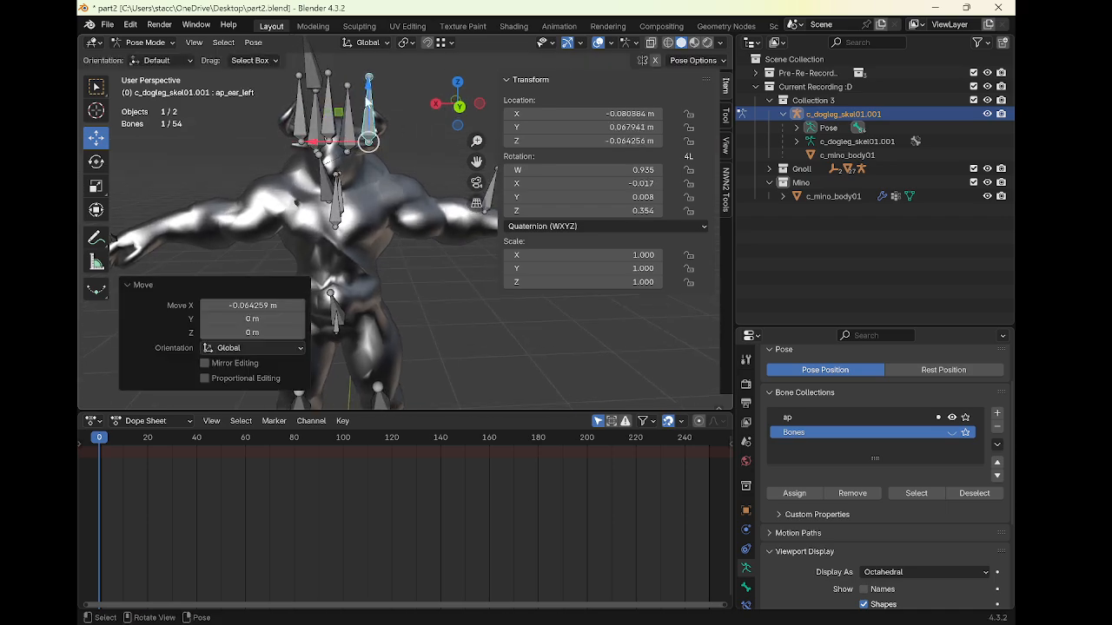
drag(369, 84, 371, 95)
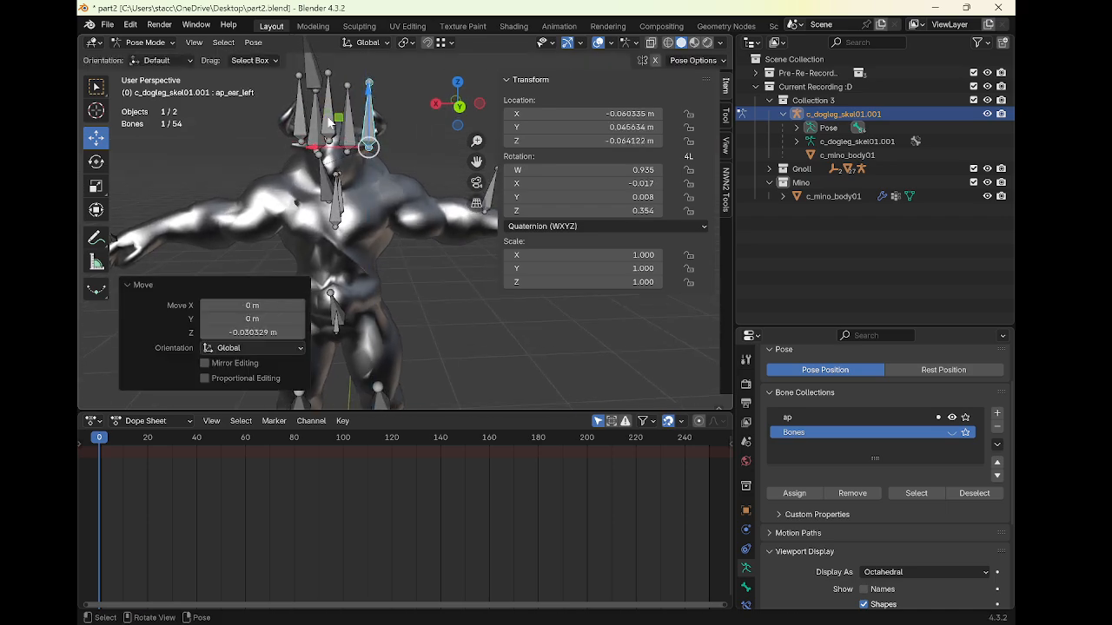
Select the right ear bone and move it about 0.034 m along X
click(298, 121)
drag(300, 89, 302, 96)
drag(261, 146, 314, 149)
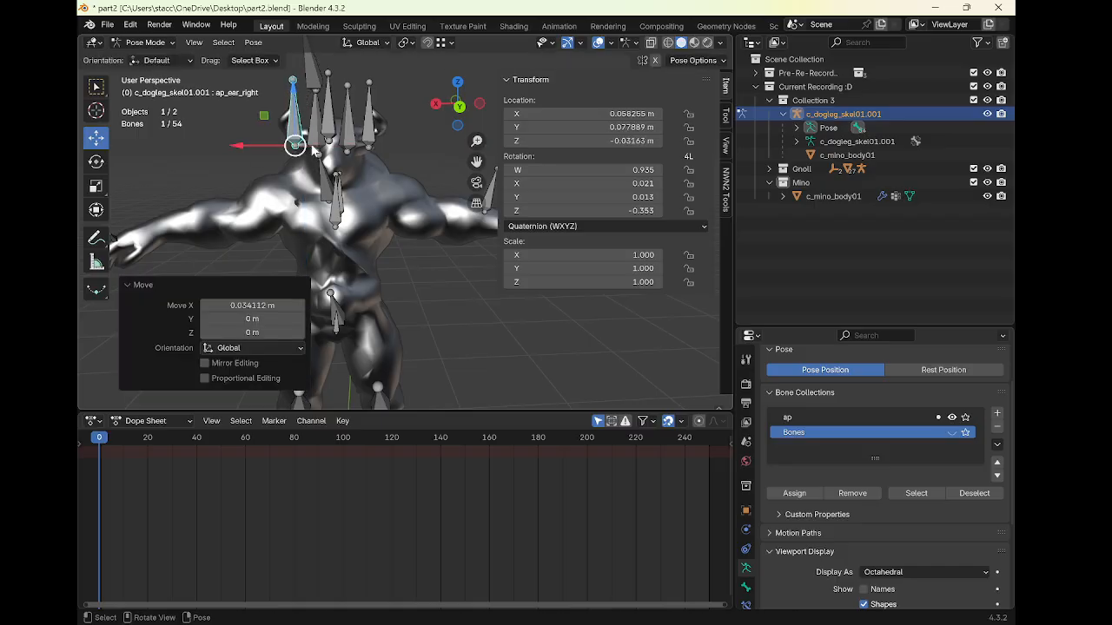
Rotate the left ear bone about 3.6° around Y
click(372, 122)
click(96, 161)
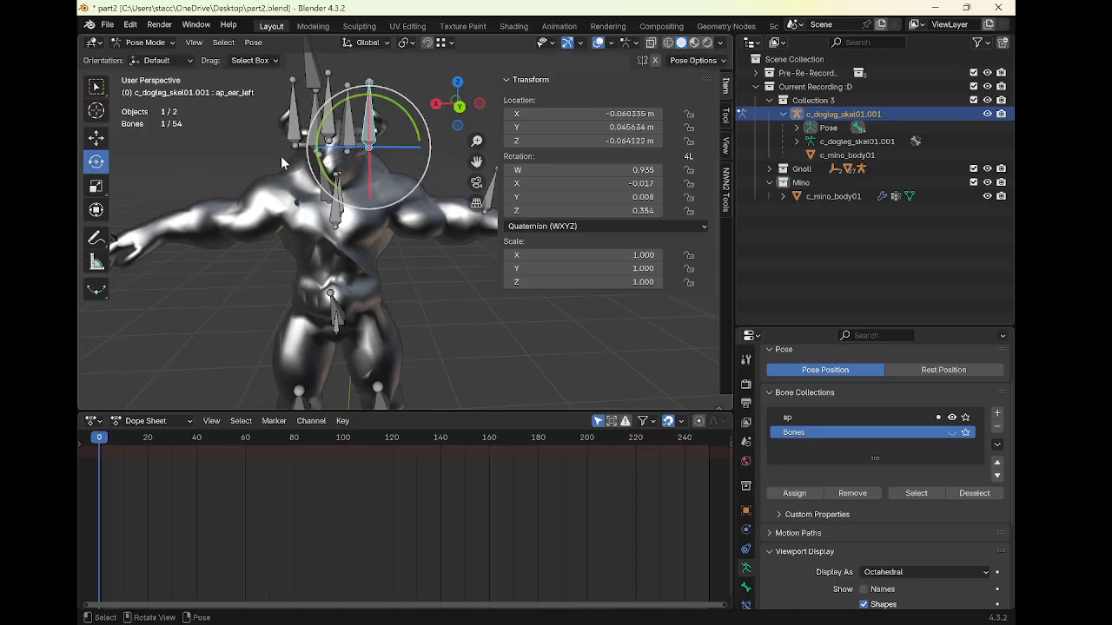
drag(406, 124, 468, 71)
drag(410, 114, 410, 115)
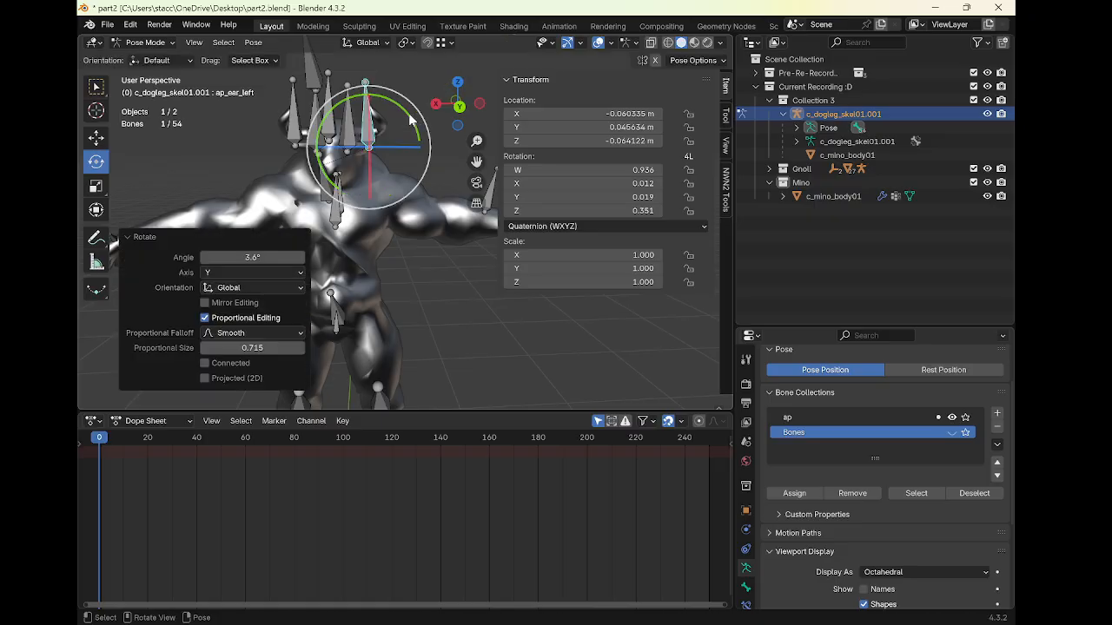
middle_drag(410, 117, 382, 139)
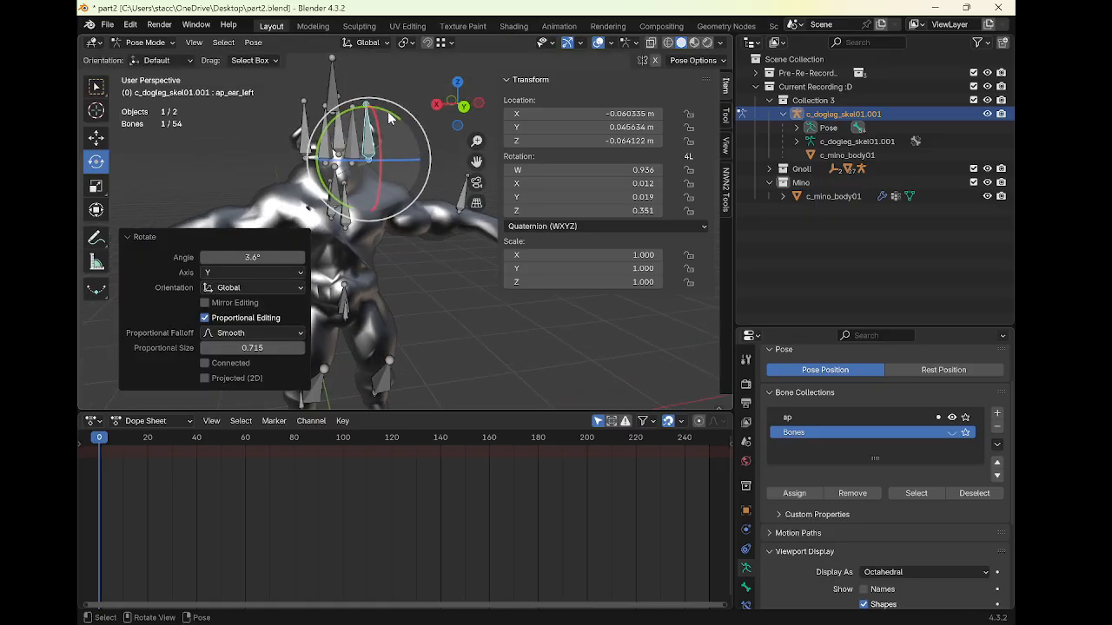
Select the halo bone and rotate it slightly, about 0.7° around Y
click(376, 108)
click(331, 105)
middle_drag(331, 105, 422, 124)
mouse_move(426, 129)
mouse_down()
mouse_move(433, 136)
mouse_move(436, 111)
mouse_up()
middle_drag(405, 128, 320, 129)
drag(377, 92, 375, 90)
drag(306, 96, 306, 104)
click(96, 137)
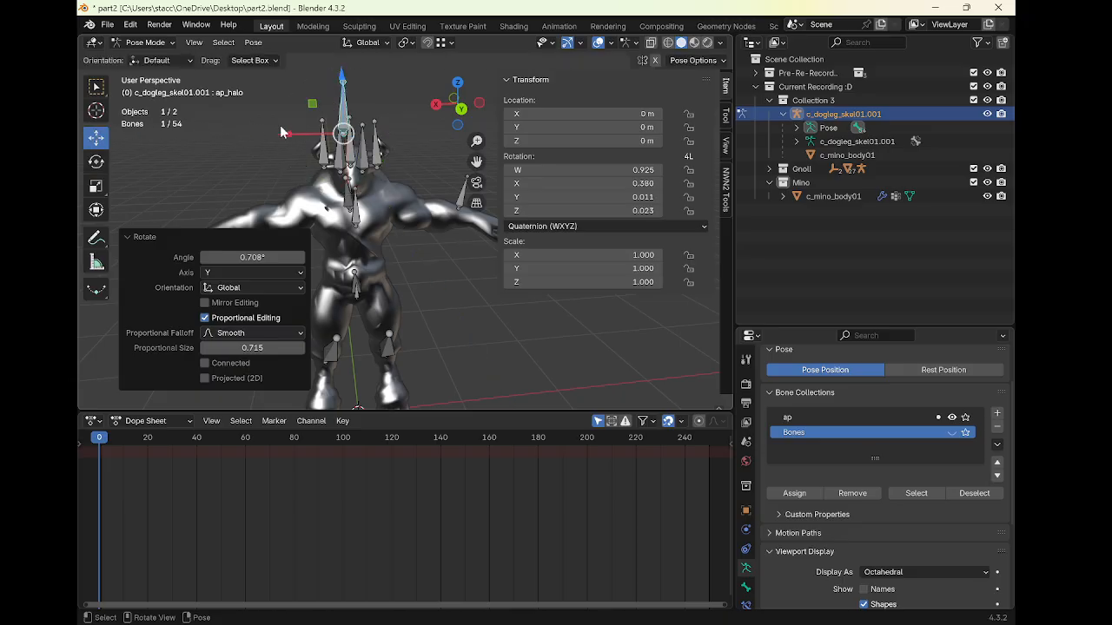
Select the mouth bone and rotate it about 36.7° around X
key(g)
right_click(284, 139)
drag(285, 135, 295, 137)
middle_drag(360, 182, 209, 198)
click(380, 200)
click(95, 161)
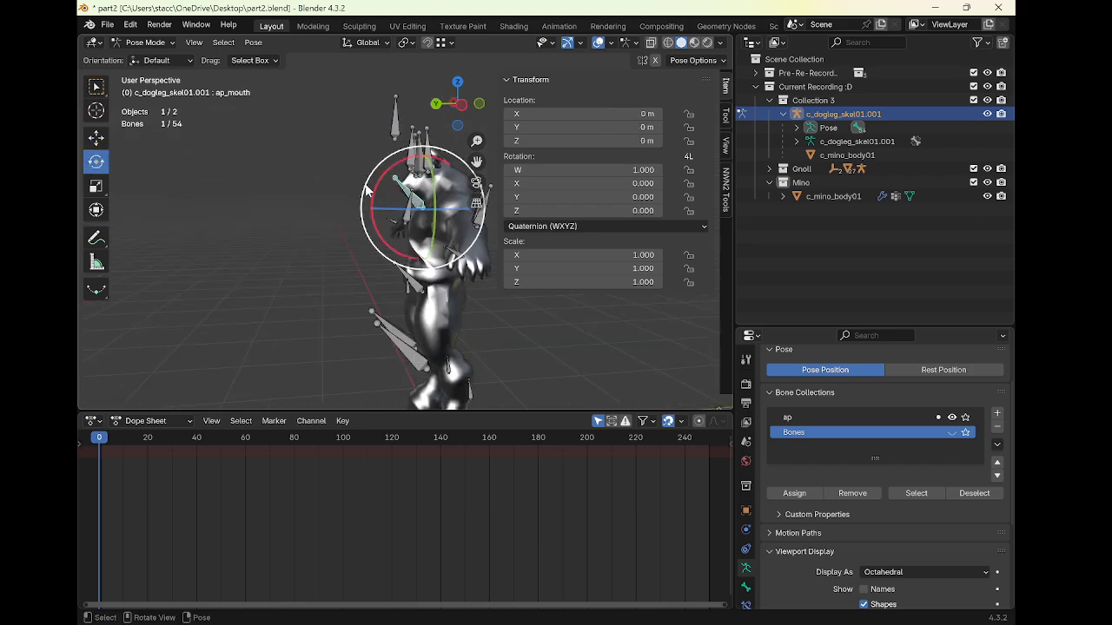
drag(373, 194, 399, 165)
middle_drag(399, 173, 452, 210)
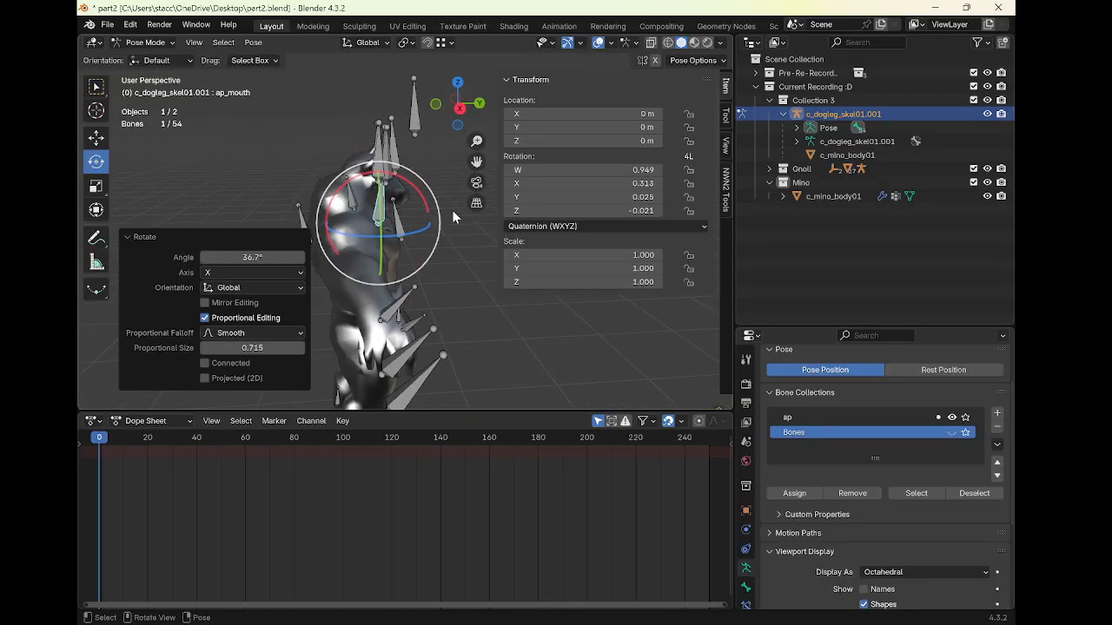
Fine-tune the mouth bone's rotation around X by about 10° and then about -5°
drag(422, 186, 426, 187)
middle_drag(408, 196, 308, 183)
drag(318, 168, 319, 166)
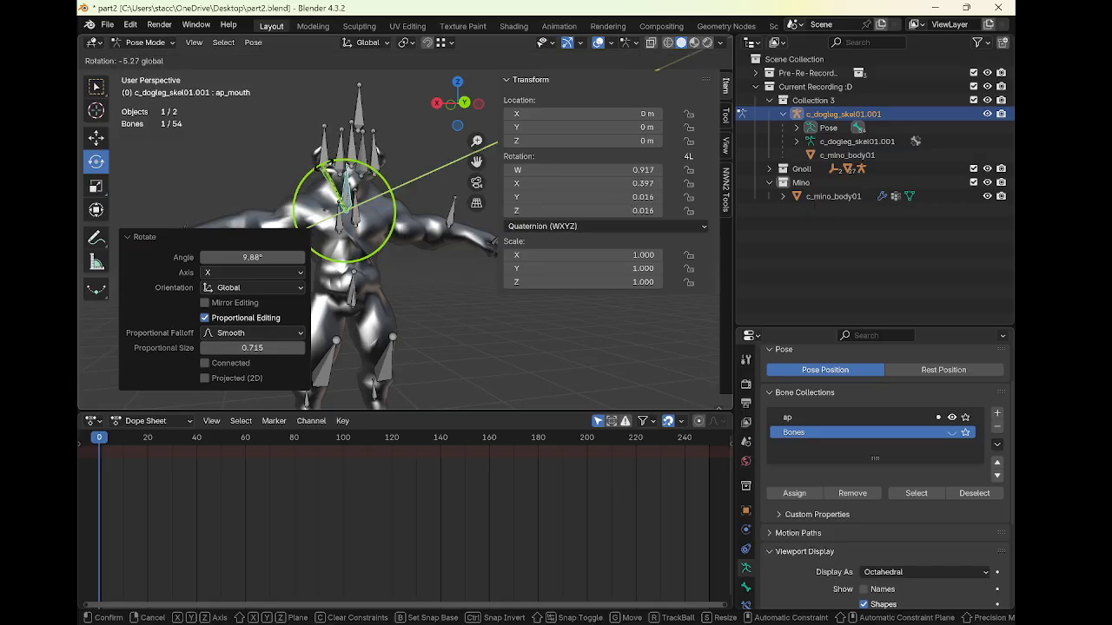
drag(322, 166, 323, 165)
middle_drag(335, 184, 437, 206)
drag(405, 182, 436, 224)
Select the left eye bone and try to rotate it
click(97, 138)
drag(397, 177, 401, 147)
middle_drag(433, 173, 356, 141)
click(365, 139)
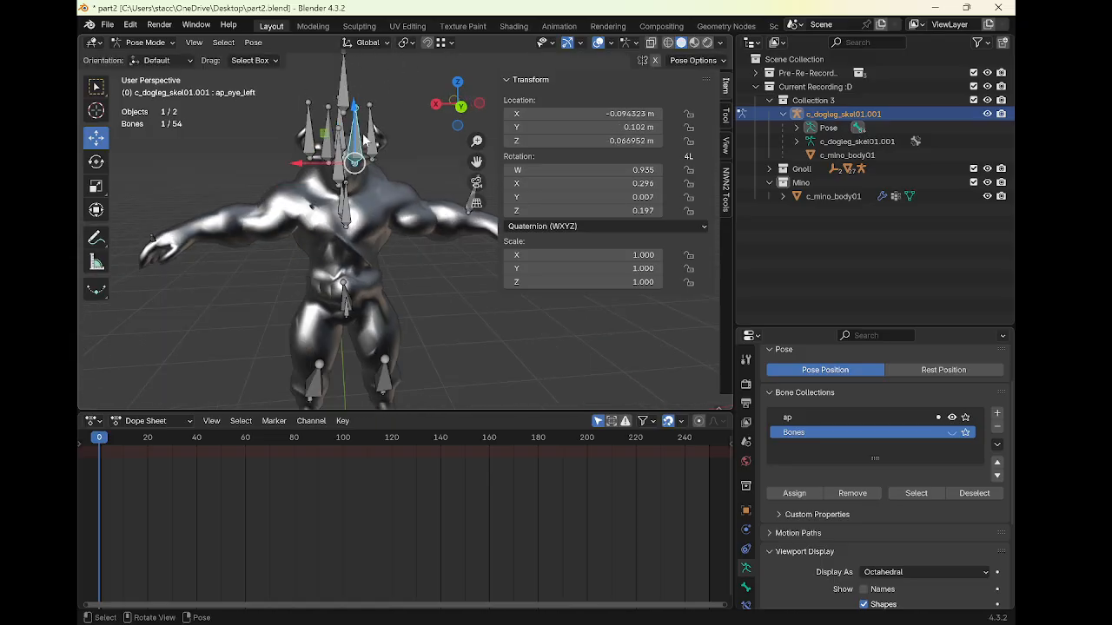
click(98, 164)
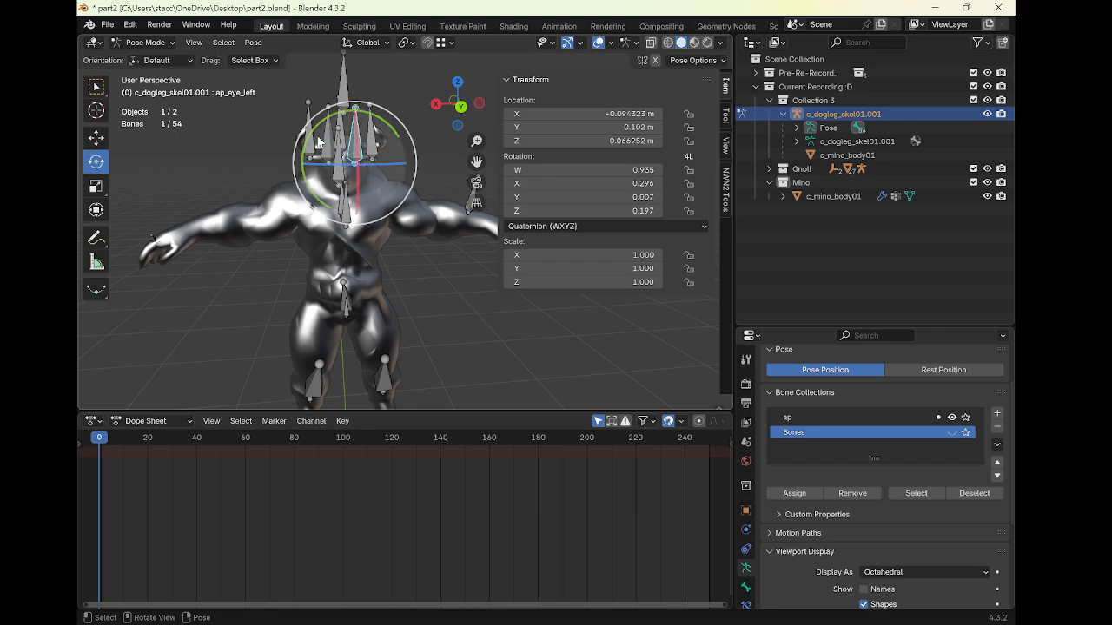
drag(312, 131, 353, 109)
Select the left ear bone, rotate it slightly back, and deselect all bones
click(96, 137)
click(371, 128)
click(369, 127)
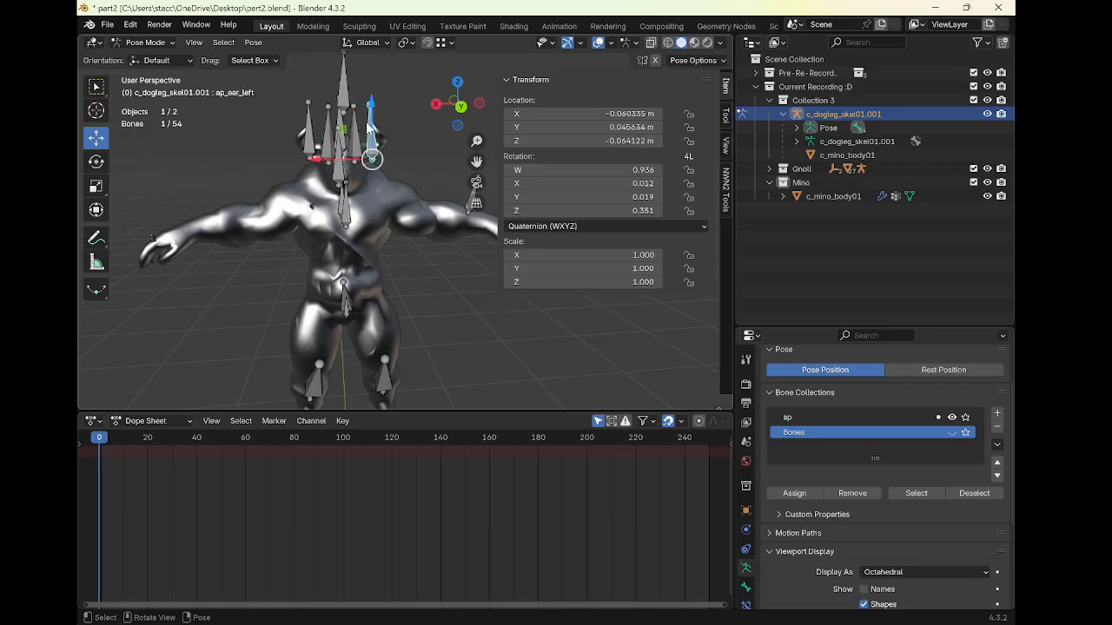
click(97, 162)
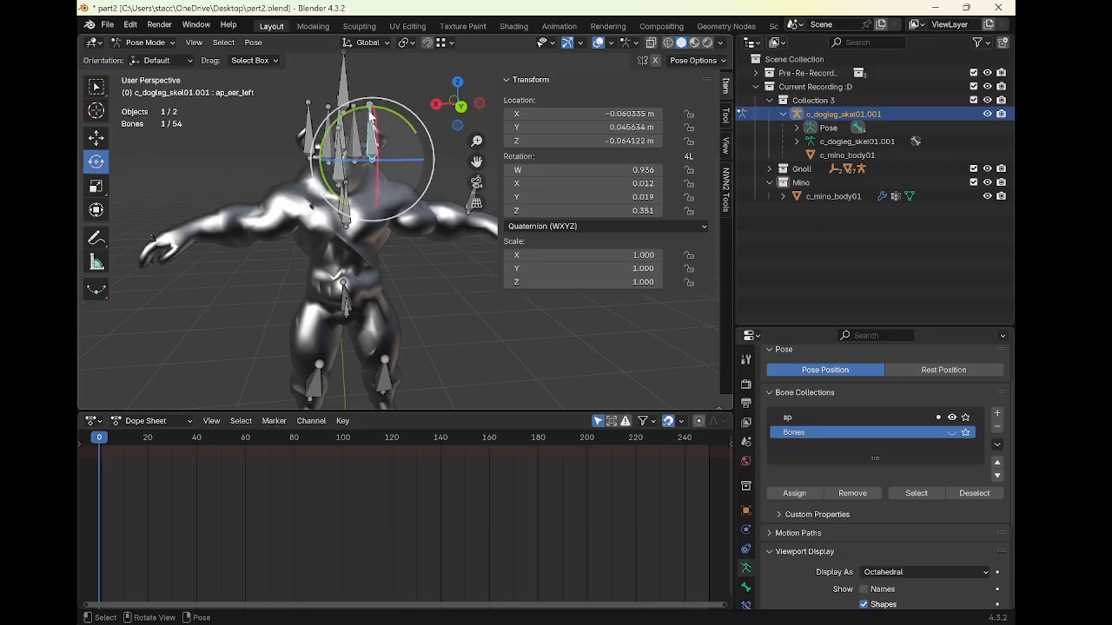
drag(371, 117, 387, 110)
click(424, 286)
middle_drag(424, 287, 324, 270)
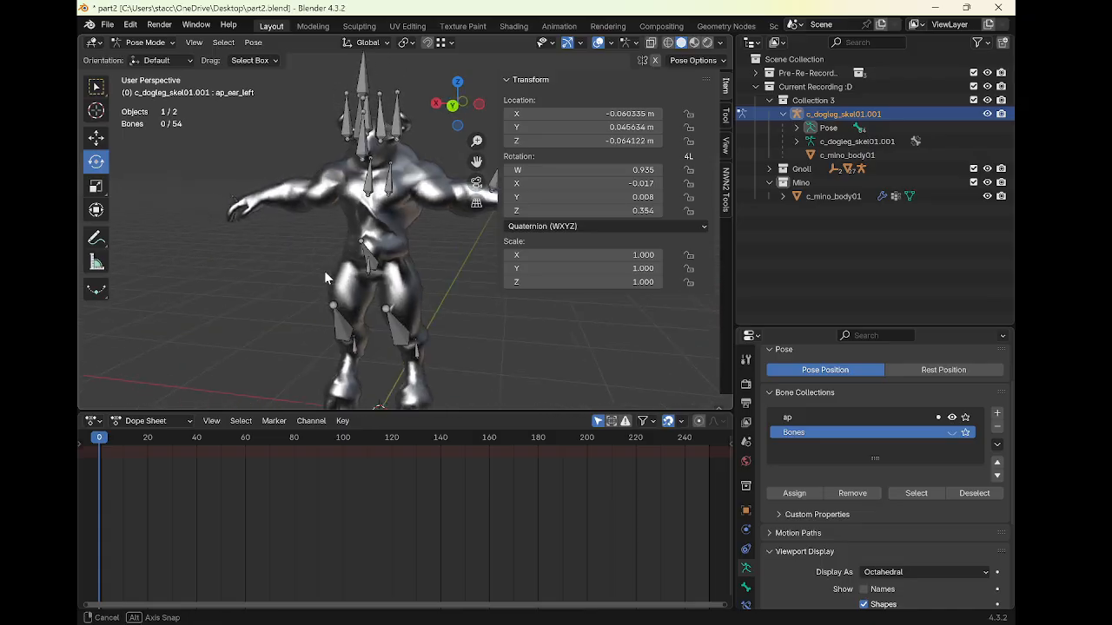
Select the halo bone and move it to a new position above the head
click(359, 110)
middle_drag(416, 151, 360, 186)
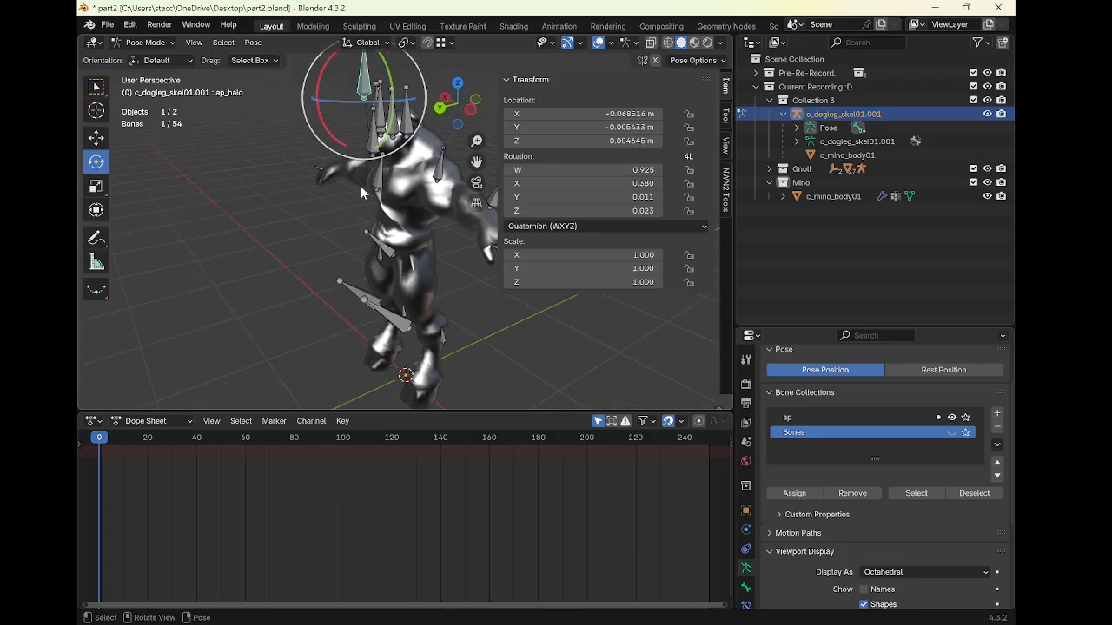
click(96, 139)
middle_drag(143, 165, 165, 198)
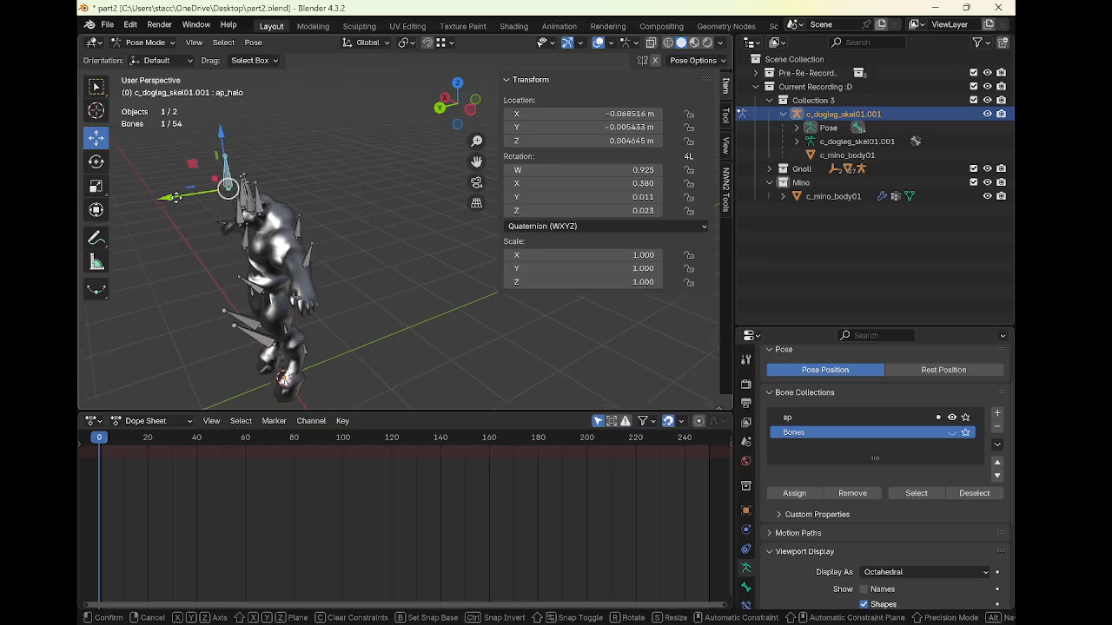
drag(224, 186, 210, 217)
middle_drag(227, 213, 375, 144)
middle_drag(375, 143, 444, 135)
middle_drag(406, 202, 372, 225)
Select the torso, shield and left hand attachment bones in turn to inspect them
click(348, 227)
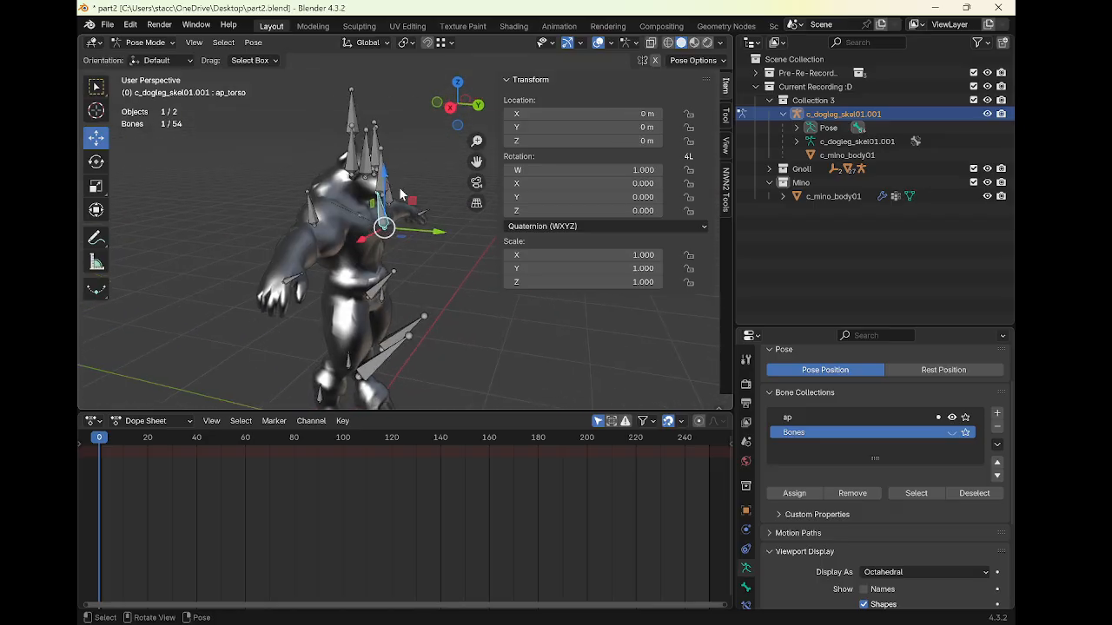
drag(386, 172, 390, 181)
middle_drag(296, 191, 353, 211)
click(354, 208)
click(365, 213)
click(386, 181)
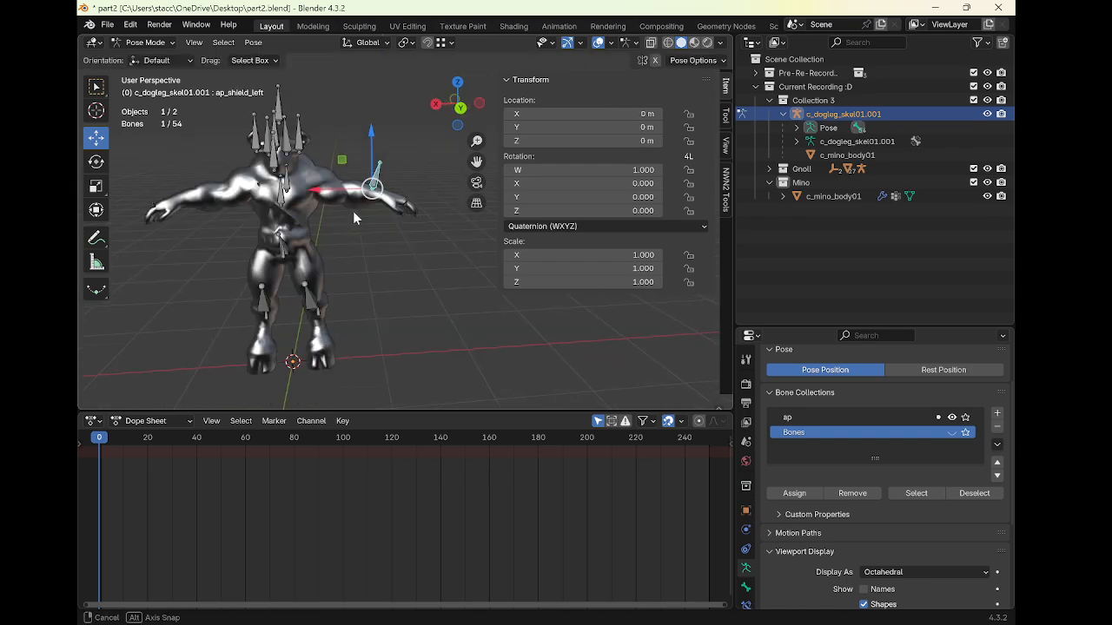
click(402, 209)
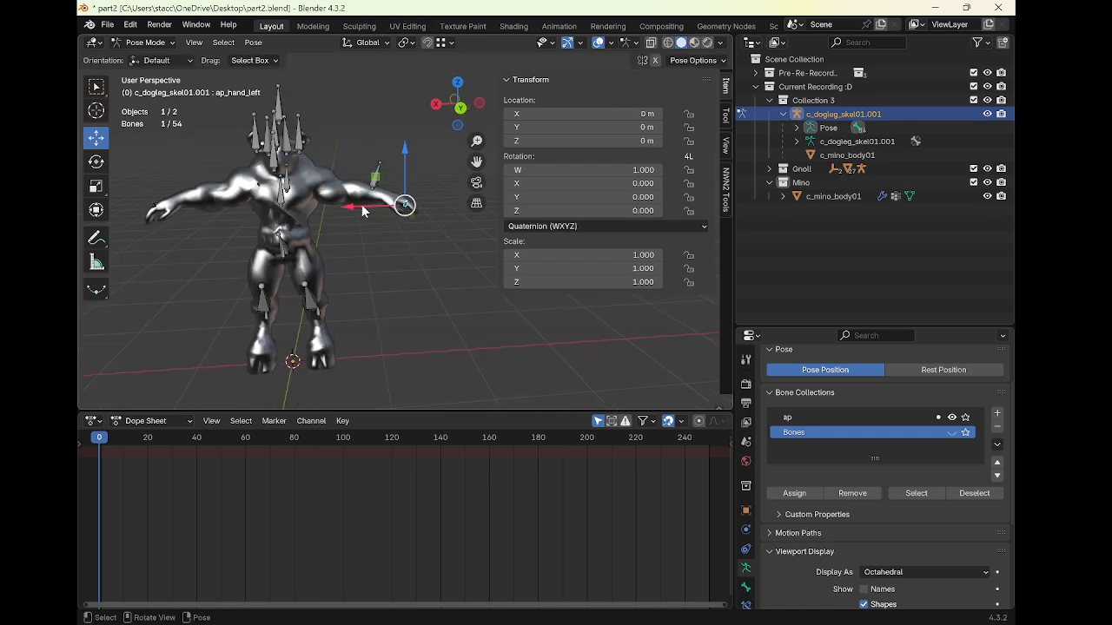
Select the right hand bone and move it slightly along Z and about -0.04 m along Y
click(152, 210)
middle_drag(152, 210, 358, 198)
key(g)
key(z)
click(270, 186)
drag(414, 185, 414, 188)
drag(441, 231, 439, 234)
middle_drag(438, 235, 348, 222)
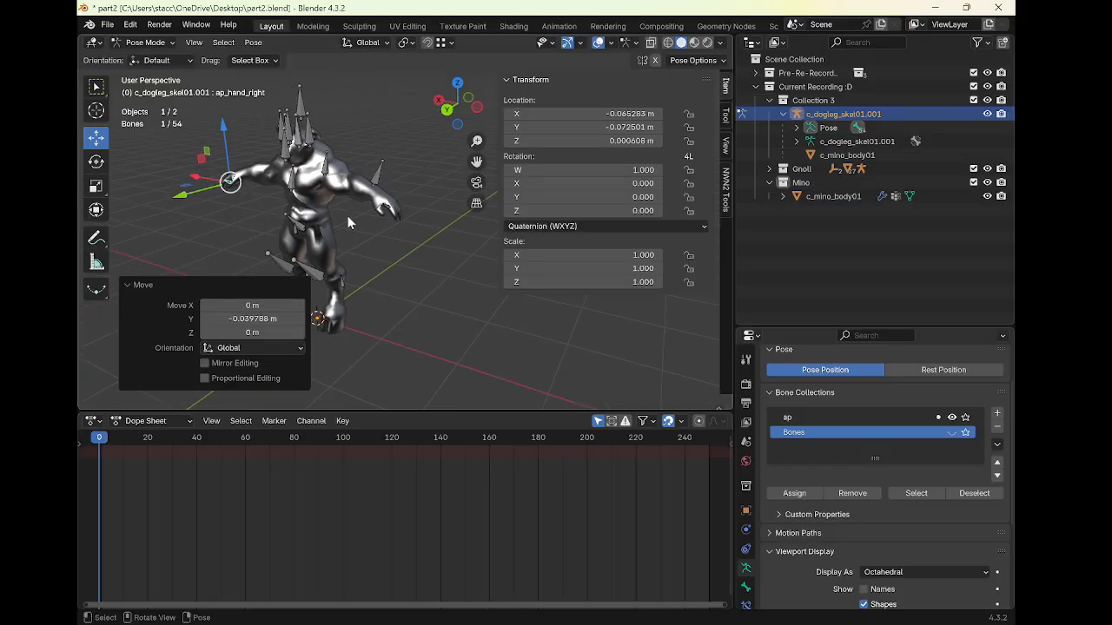
Orbit the view and select the foot attachment bones to inspect them
click(391, 214)
drag(395, 170, 399, 181)
middle_drag(397, 198, 359, 219)
drag(345, 233, 349, 232)
middle_drag(396, 213, 401, 300)
click(362, 280)
click(350, 275)
shift+click(448, 315)
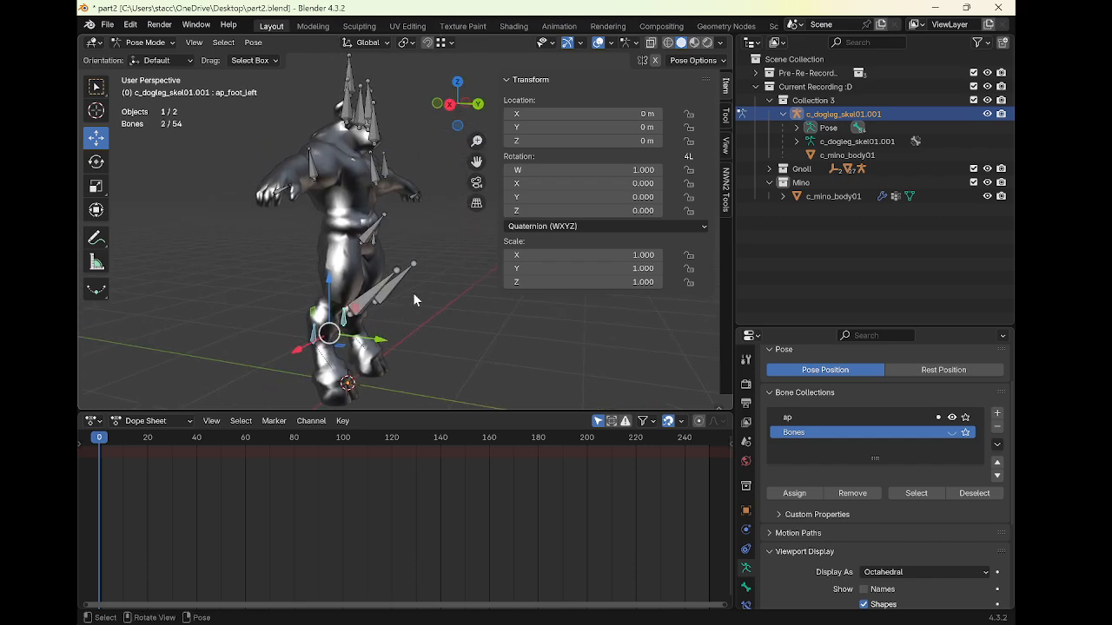
Select the camera bone and move it up about 1.14 m along Z
middle_drag(430, 264, 417, 227)
click(330, 246)
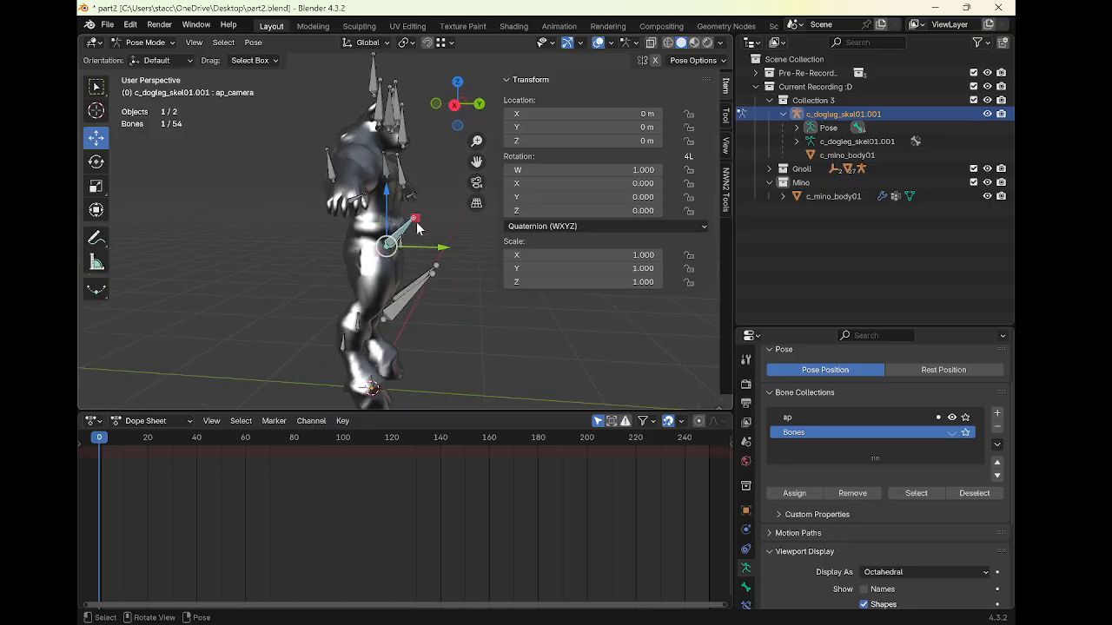
drag(386, 204, 429, 65)
middle_drag(408, 104, 383, 153)
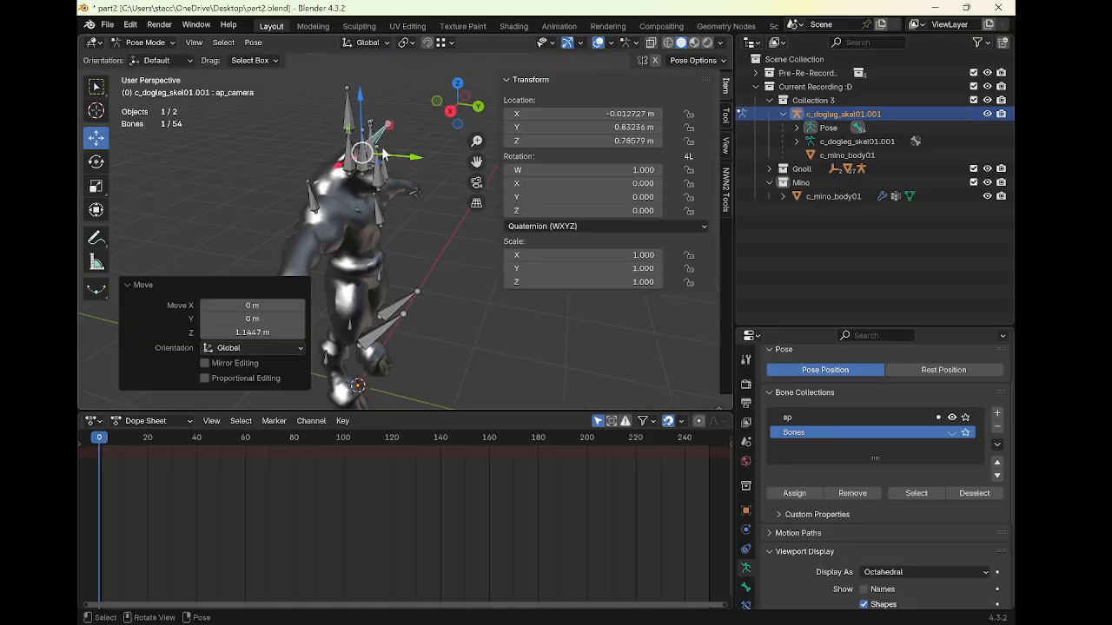
Nudge the camera bone higher and rotate it about -3.91° around Y
drag(362, 103, 370, 81)
click(96, 161)
click(103, 137)
middle_drag(370, 80, 326, 118)
click(97, 162)
drag(332, 81, 341, 82)
middle_drag(381, 189, 448, 178)
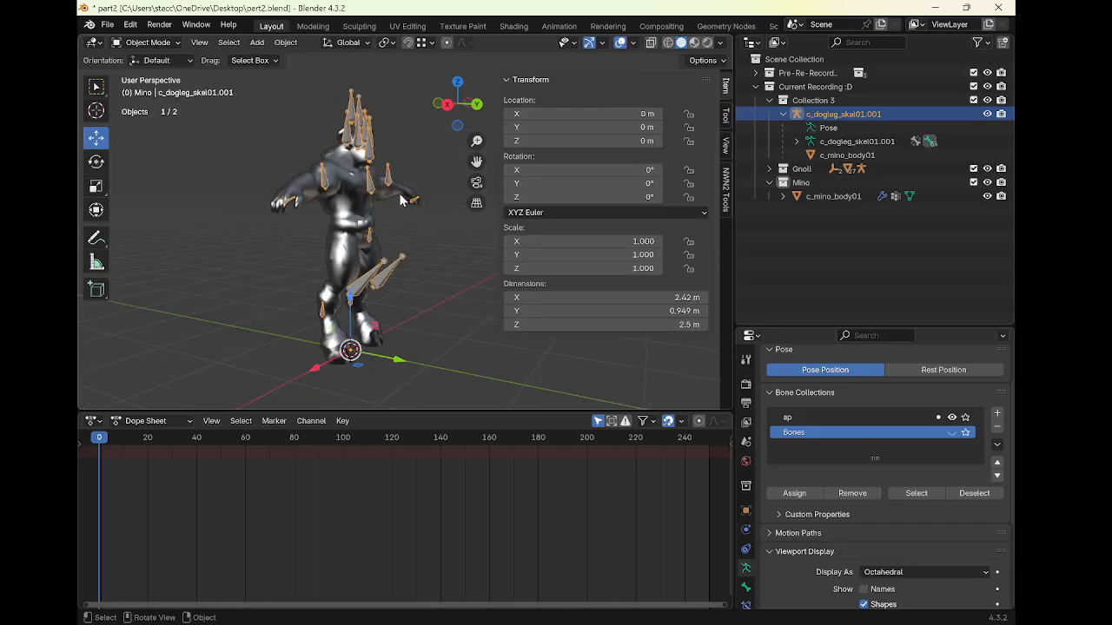
middle_drag(401, 200, 322, 225)
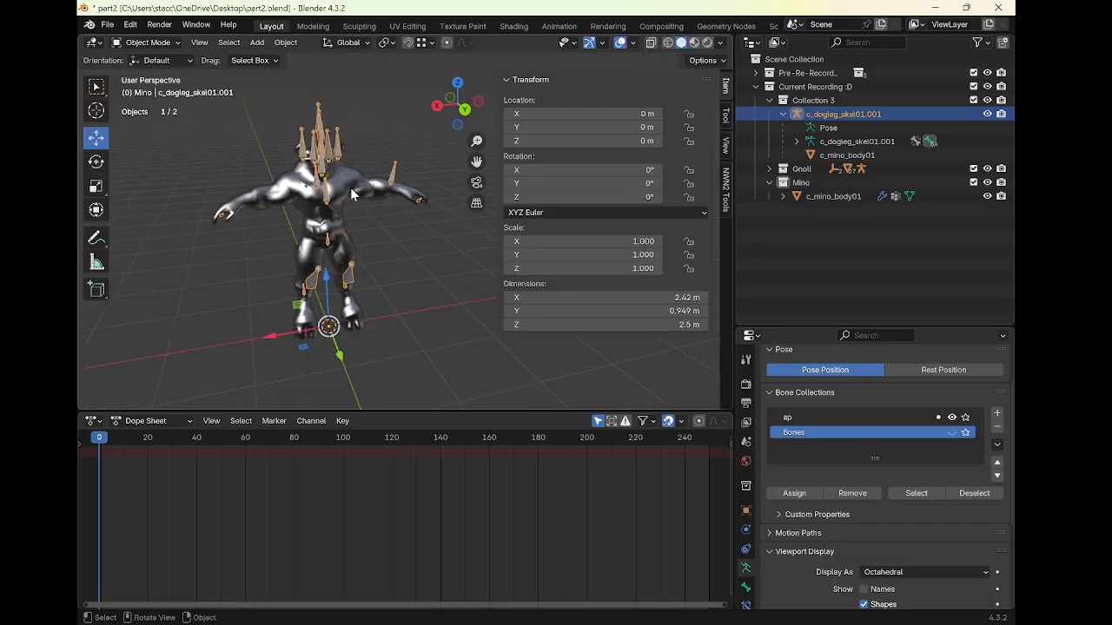
click(951, 432)
click(953, 433)
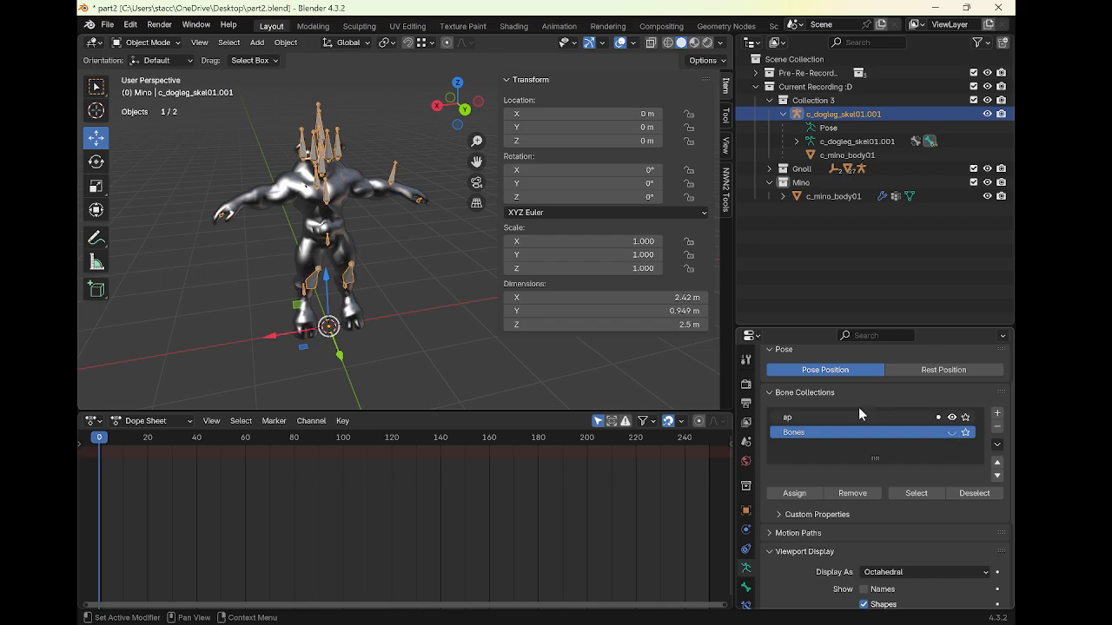
middle_drag(360, 252, 380, 240)
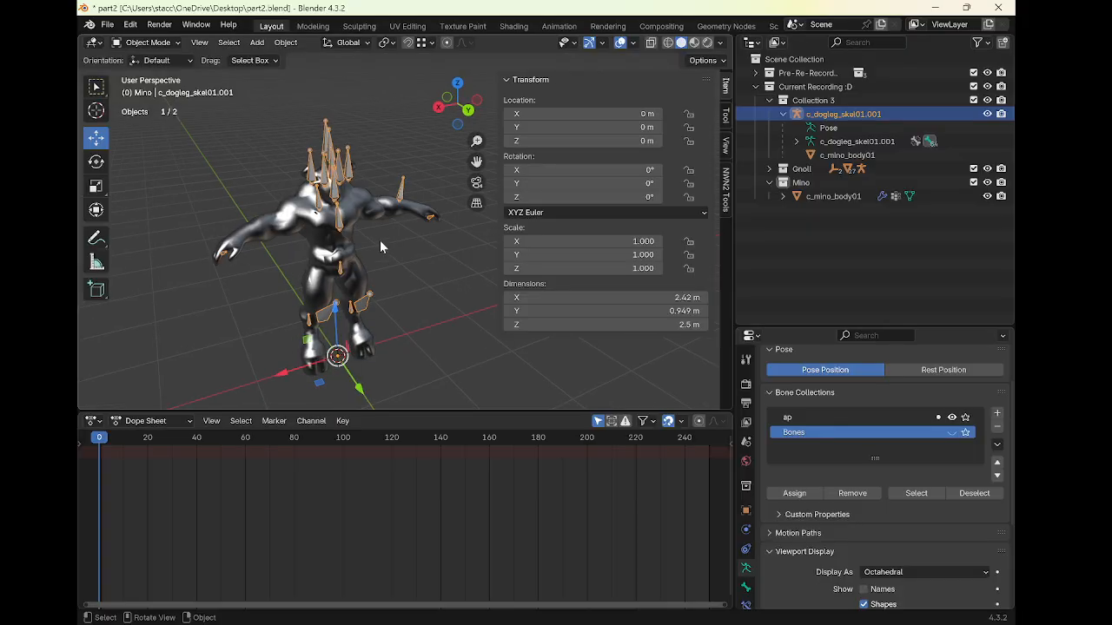
Toggle pose mode off and minimize the Blender window
key(ctrl+Tab)
key(ctrl+Tab)
click(935, 8)
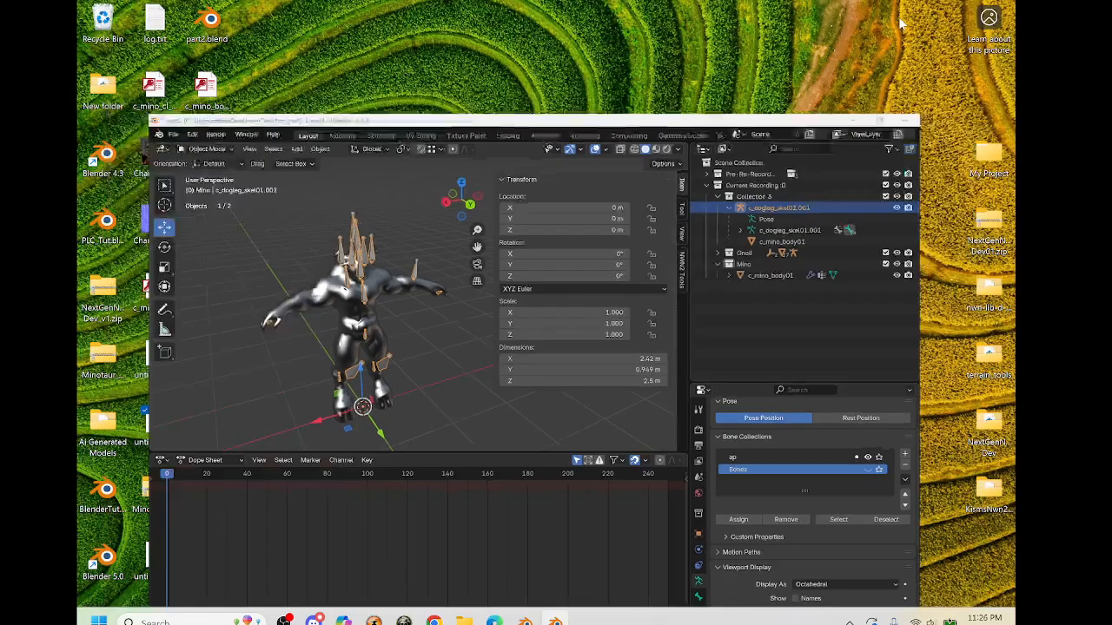
Switch to Mixamo in the browser and upload untitled.obj from the Desktop as a new character
click(497, 610)
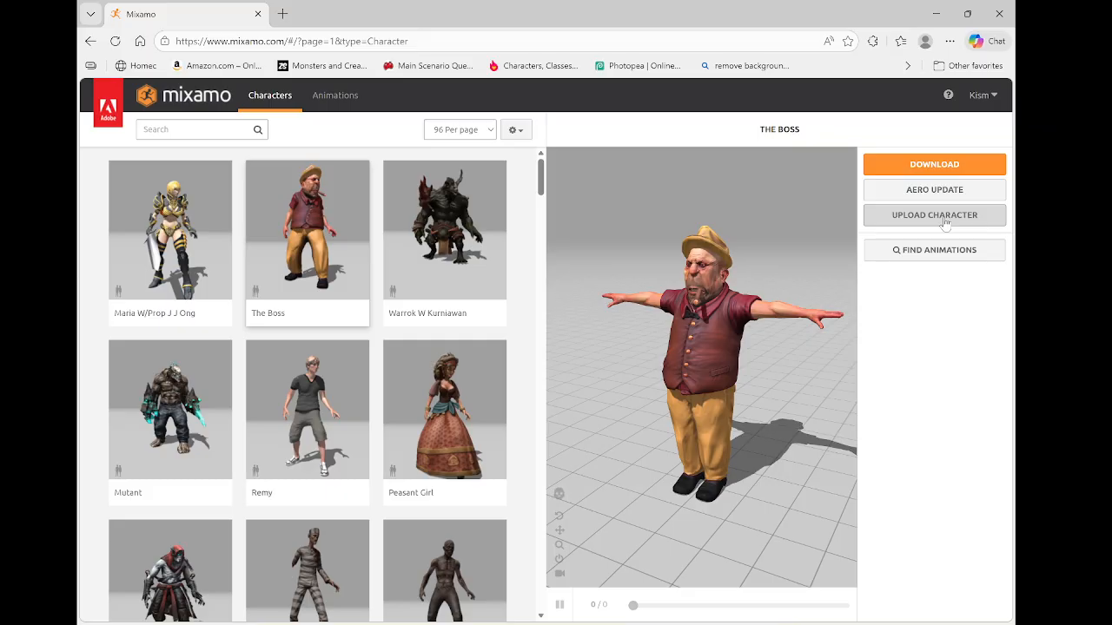
click(945, 224)
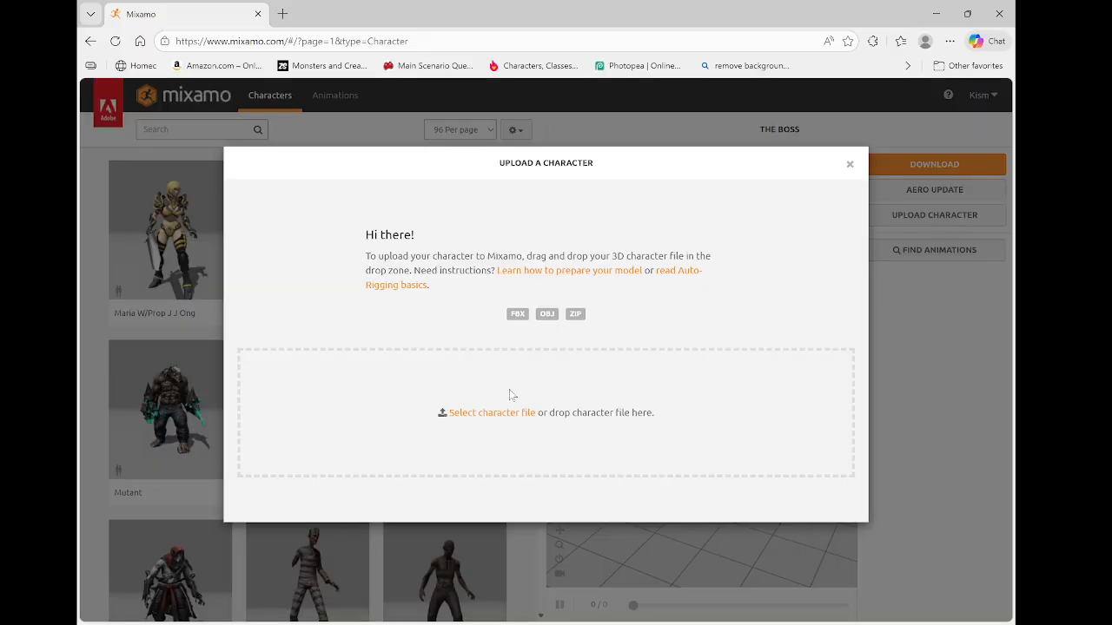
click(500, 415)
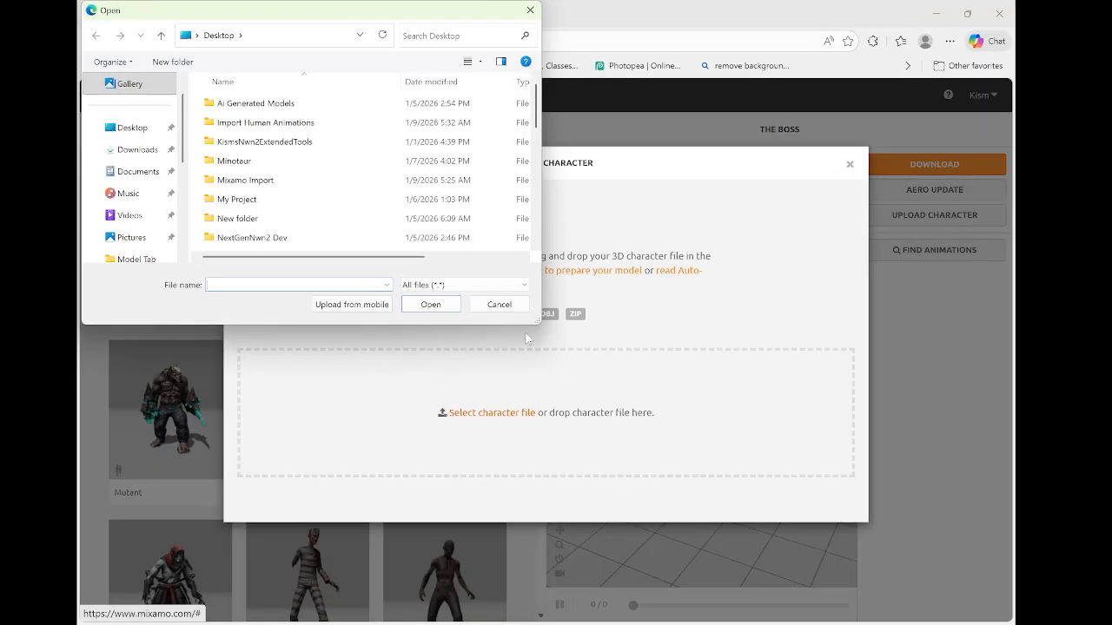
scroll(344, 224, down, 5)
scroll(345, 224, down, 5)
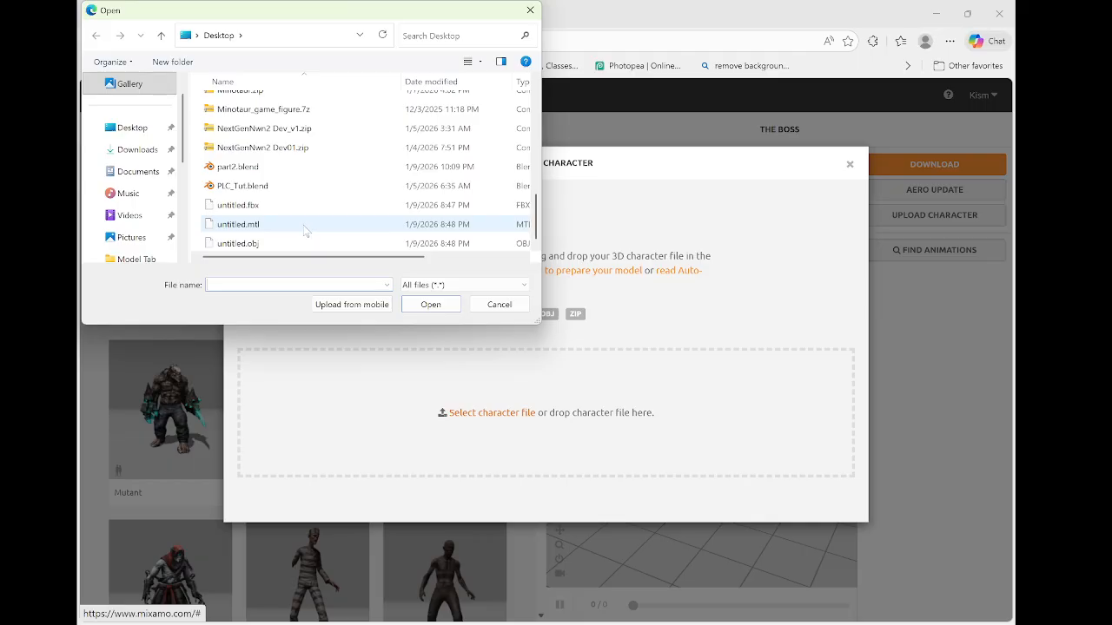
double_click(306, 244)
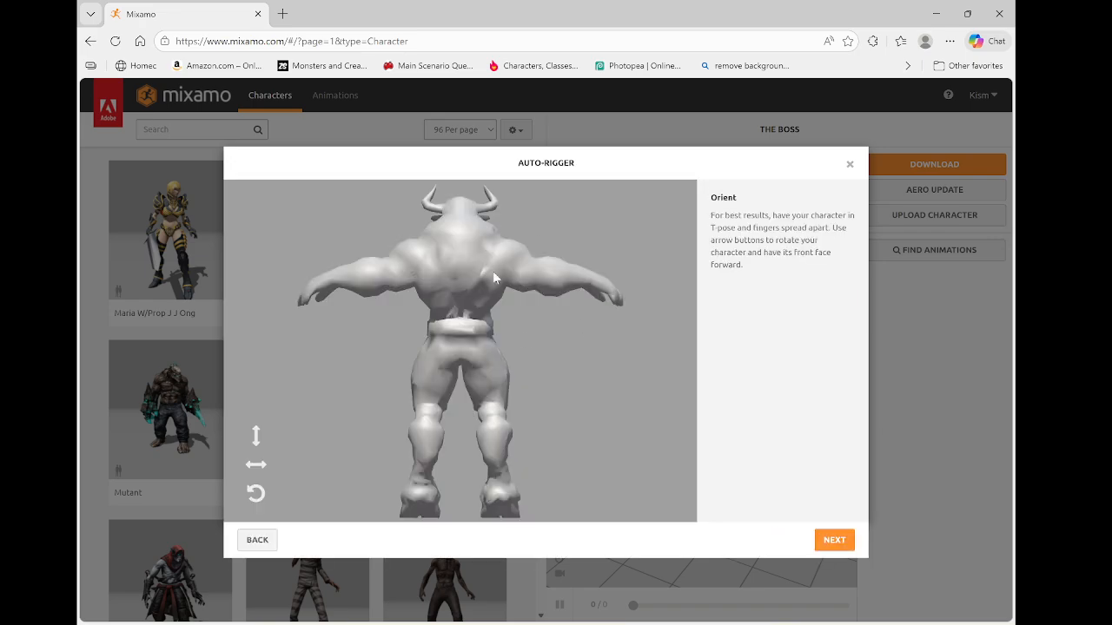
Rotate the character on the Y axis until it faces forward and continue to marker placement
click(263, 468)
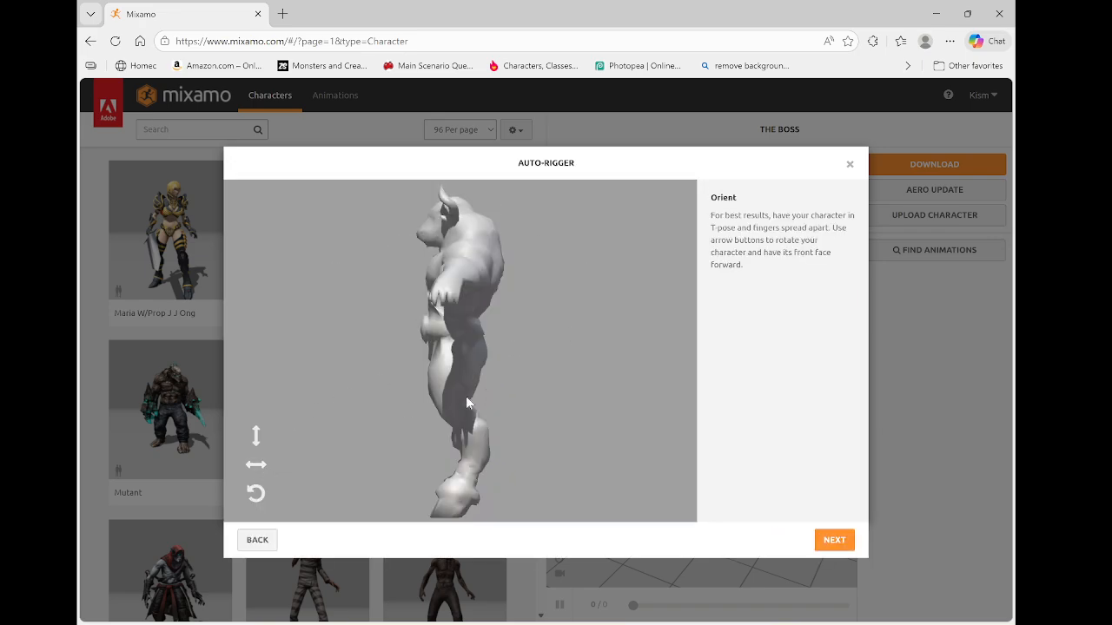
click(258, 468)
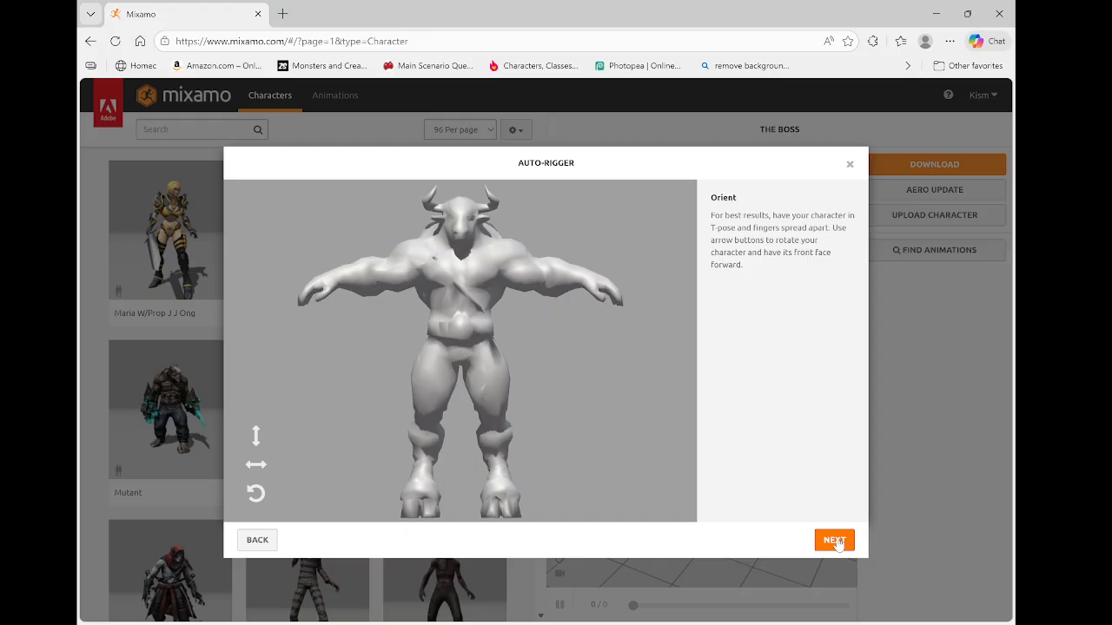
click(253, 466)
click(254, 467)
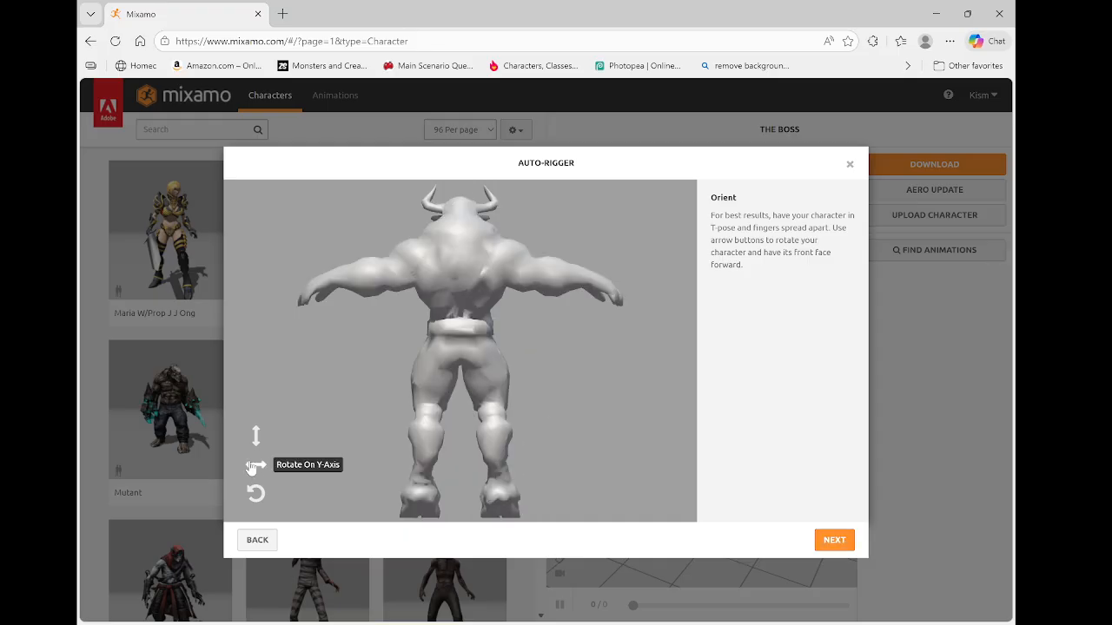
click(255, 467)
click(256, 467)
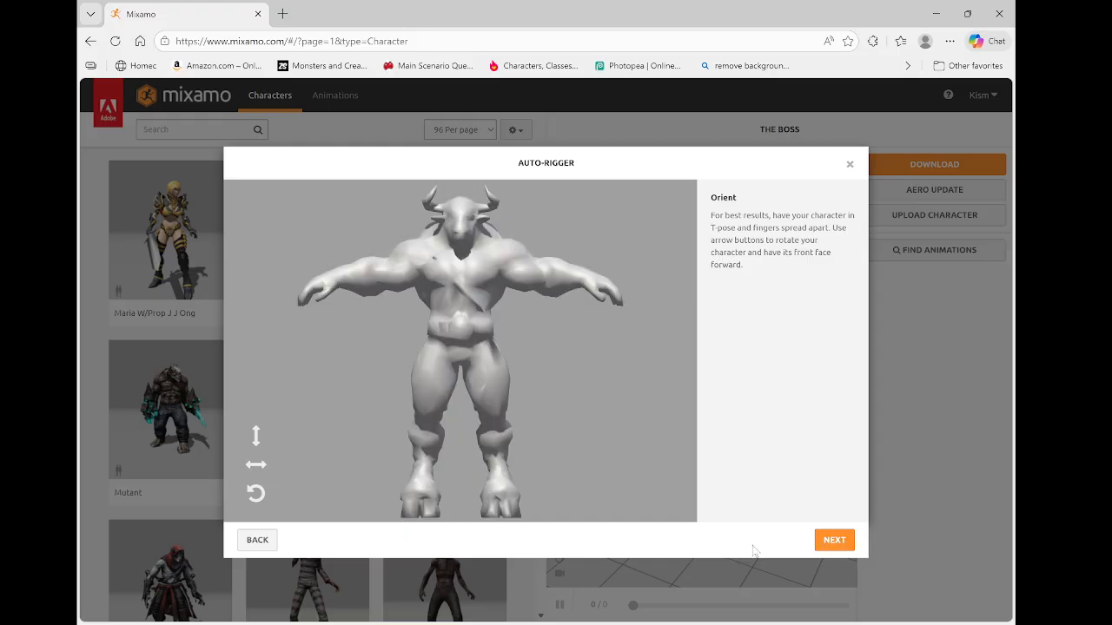
click(832, 541)
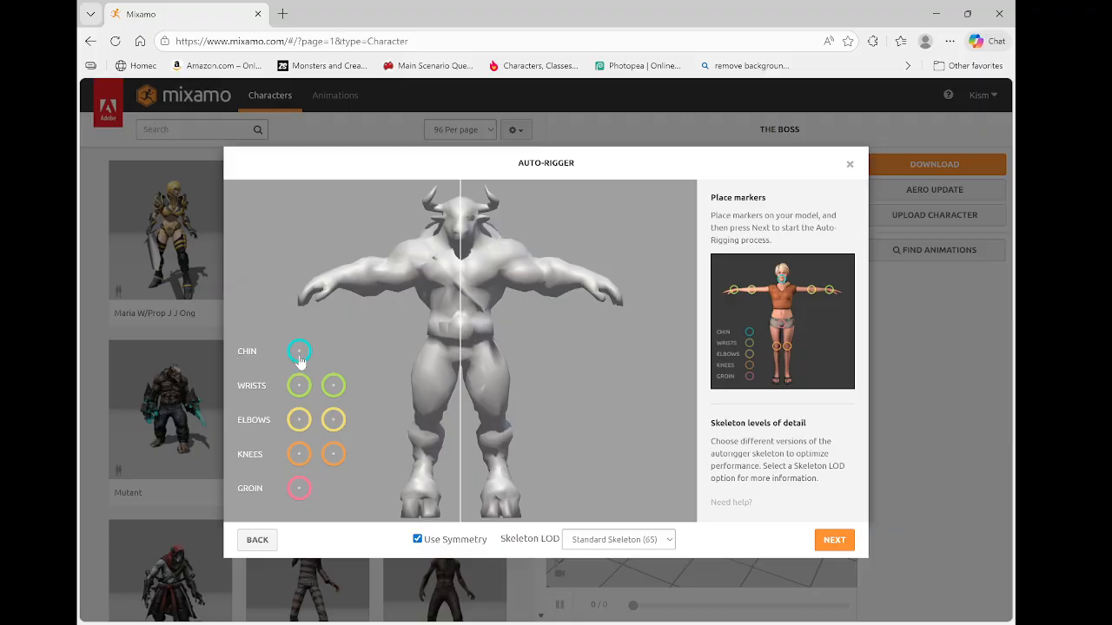
Place the chin, wrist, elbow, knee and groin markers on the minotaur model
drag(298, 356, 461, 246)
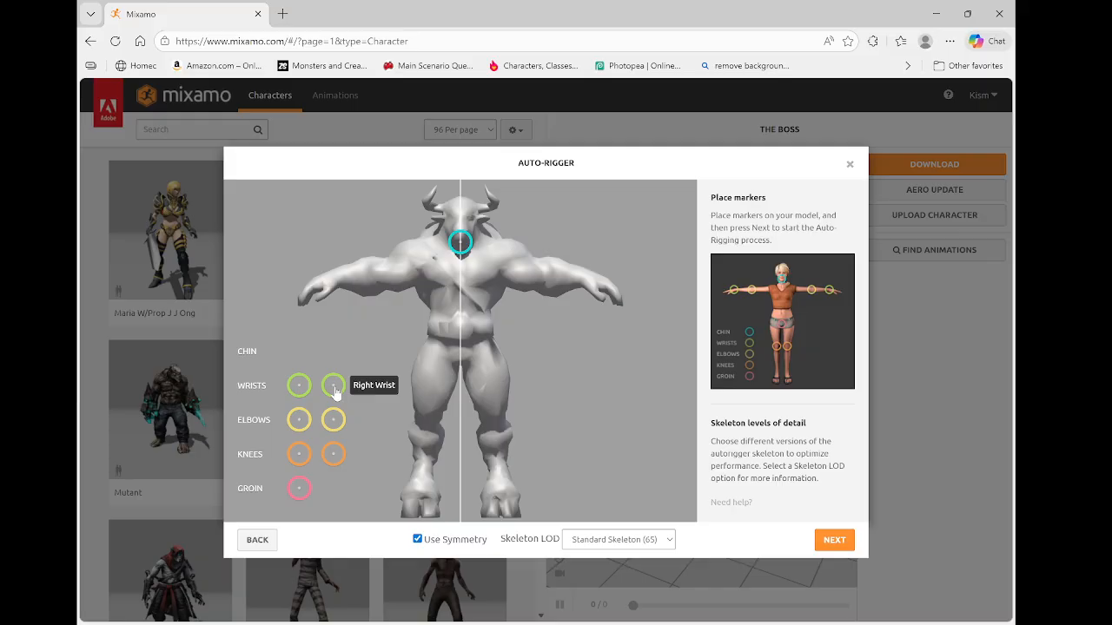
mouse_move(334, 391)
mouse_down()
mouse_move(337, 275)
mouse_move(342, 283)
mouse_up()
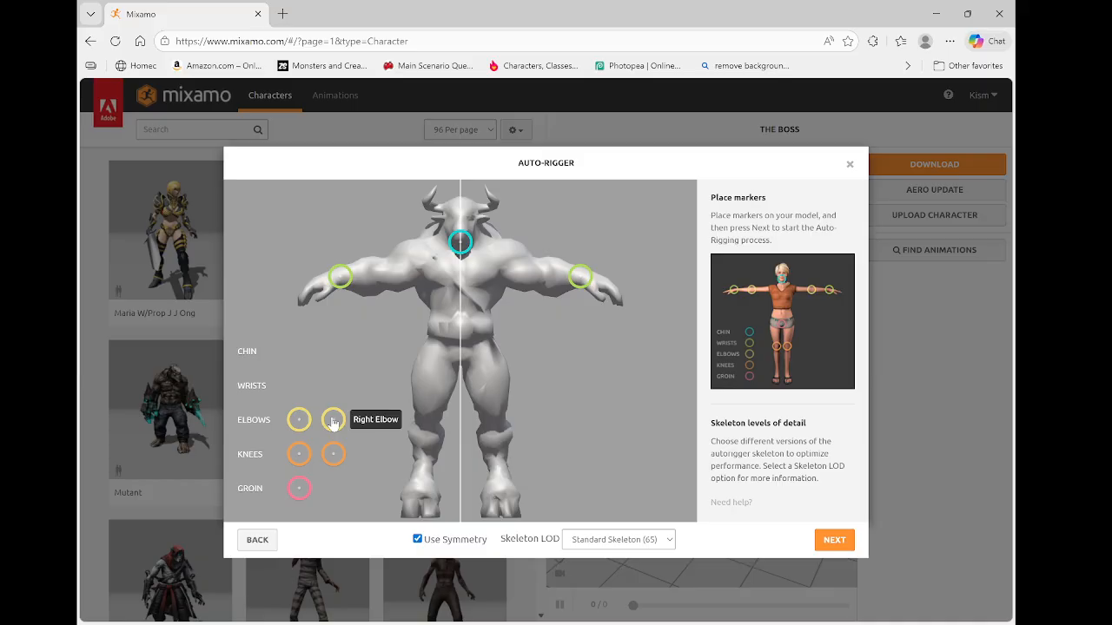
mouse_move(334, 422)
mouse_down()
mouse_move(362, 410)
mouse_move(427, 418)
mouse_up()
mouse_move(341, 453)
mouse_down()
mouse_move(348, 437)
mouse_move(333, 450)
mouse_up()
mouse_move(427, 411)
mouse_down()
mouse_move(432, 380)
mouse_move(376, 282)
mouse_up()
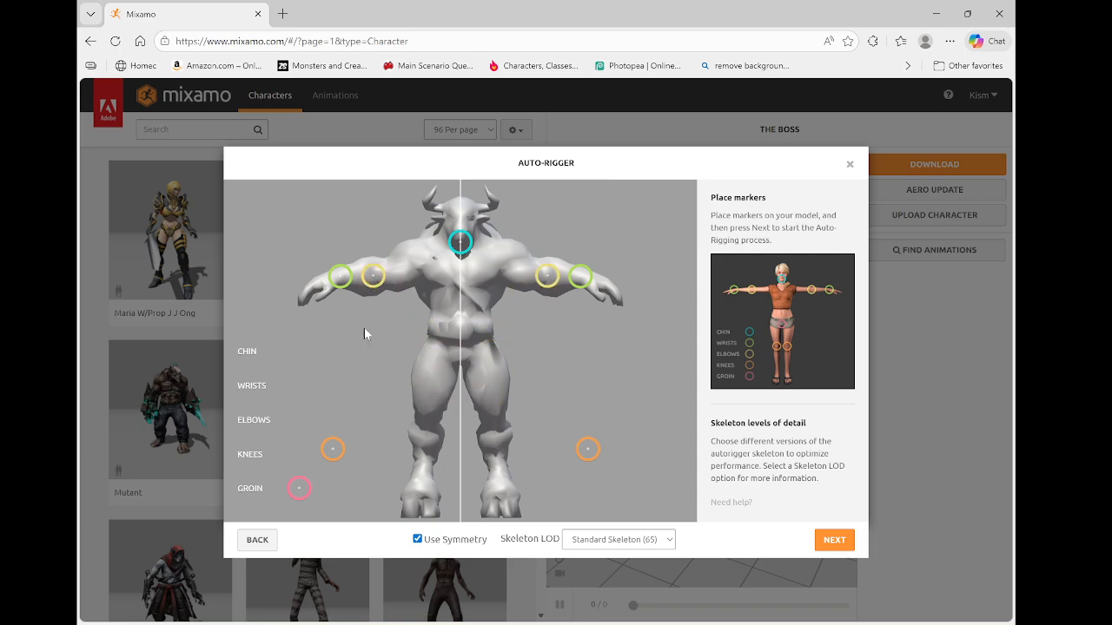
mouse_move(330, 447)
mouse_down()
mouse_move(411, 447)
mouse_move(427, 418)
mouse_up()
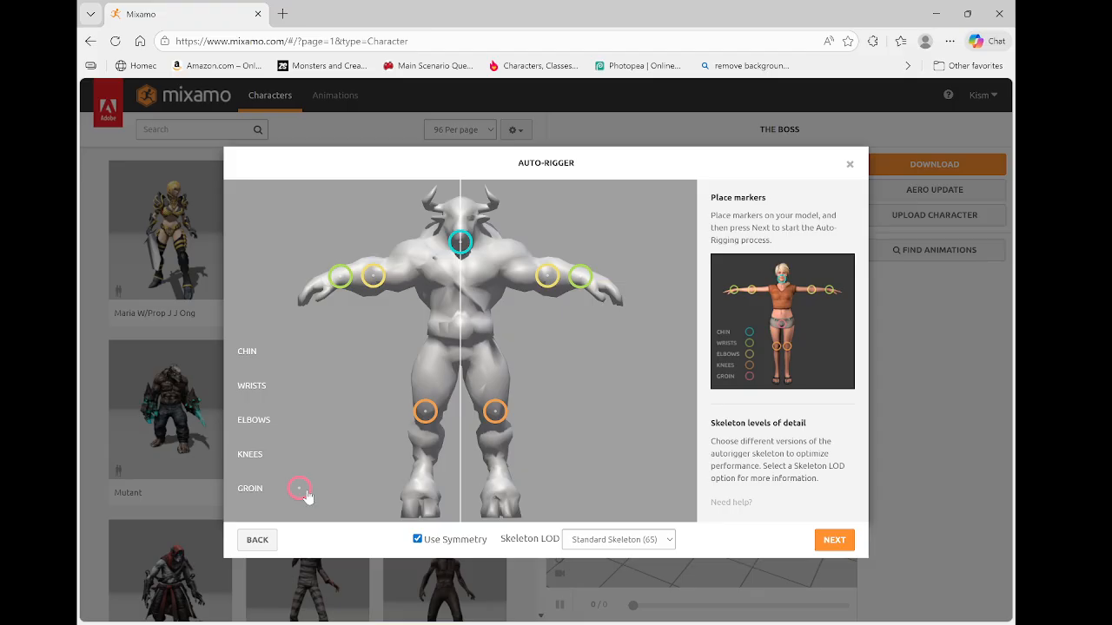
mouse_move(306, 496)
mouse_down()
mouse_move(306, 478)
mouse_move(463, 354)
mouse_up()
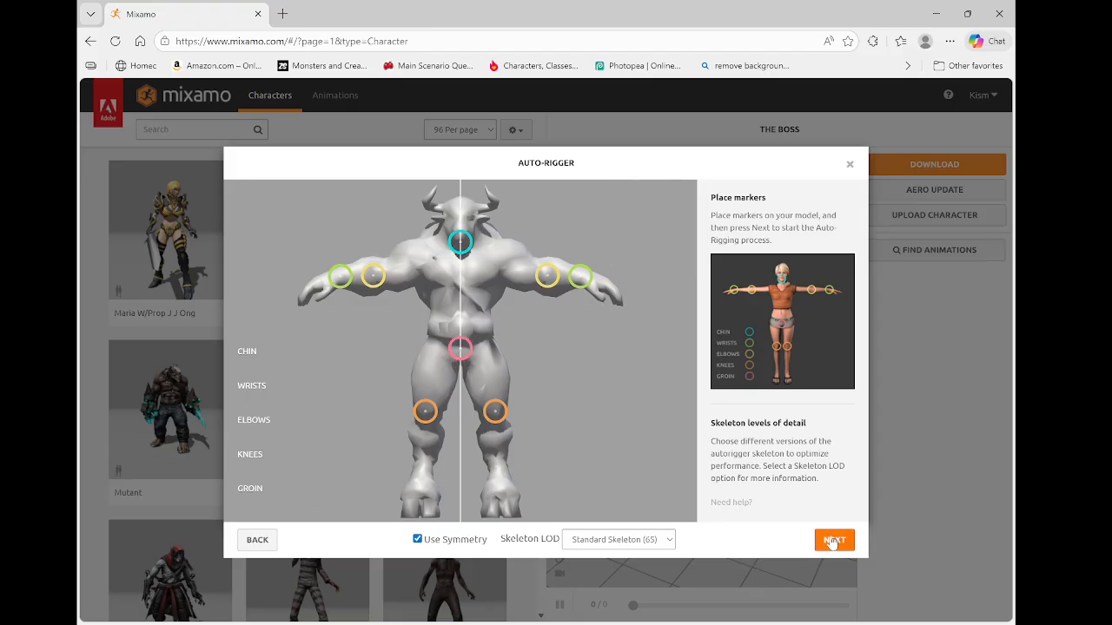
Set the skeleton LOD to 3 Chain Fingers (49) and start the auto-rigging process
click(657, 538)
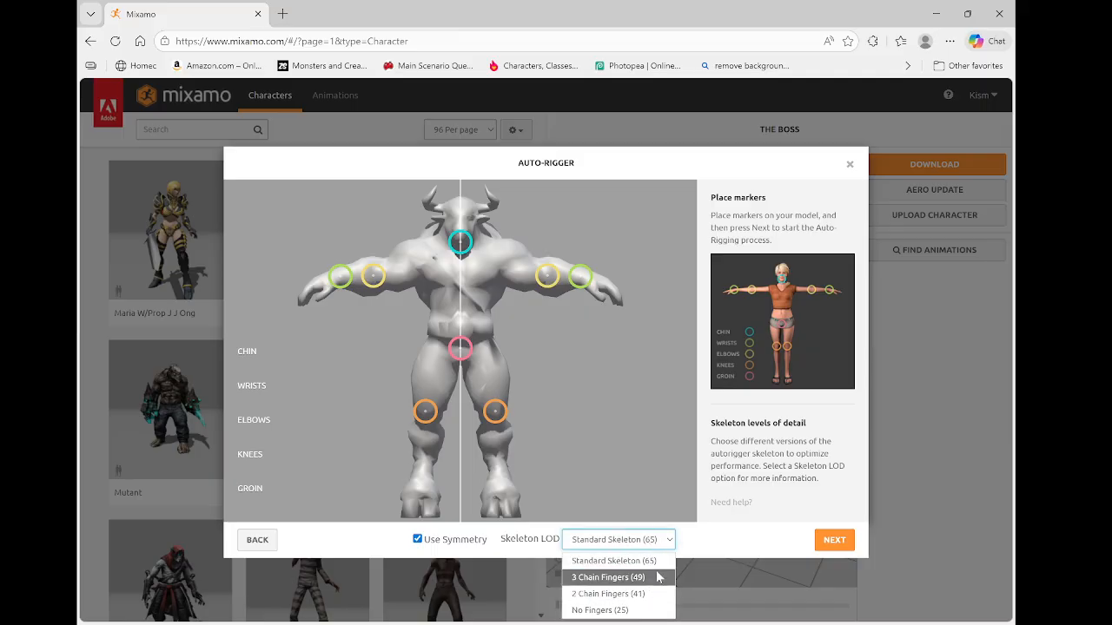
click(665, 540)
click(662, 546)
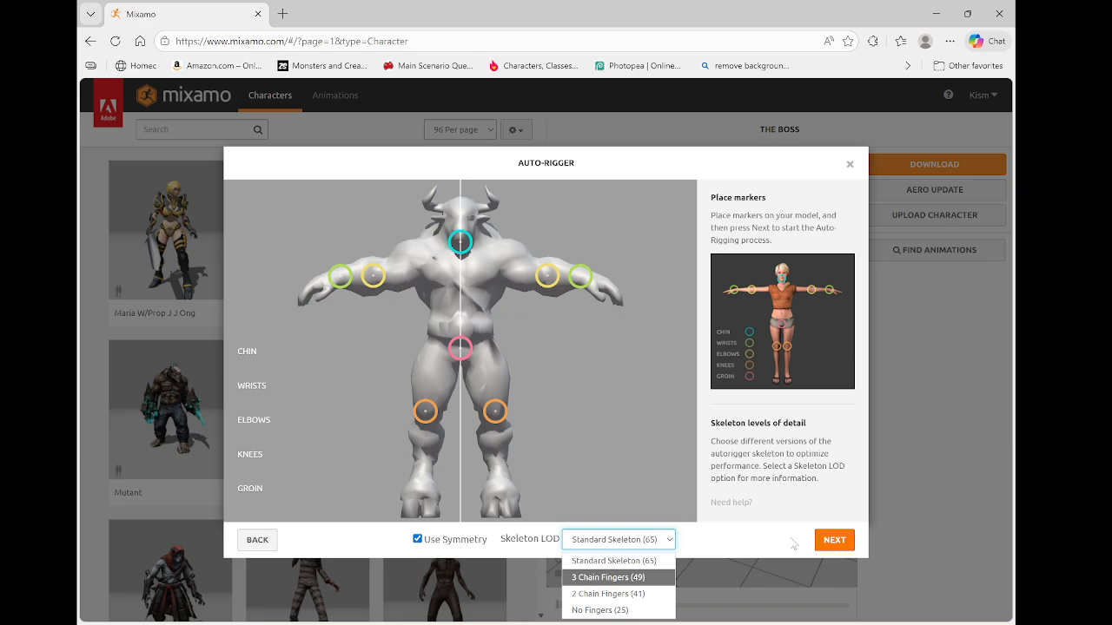
click(630, 578)
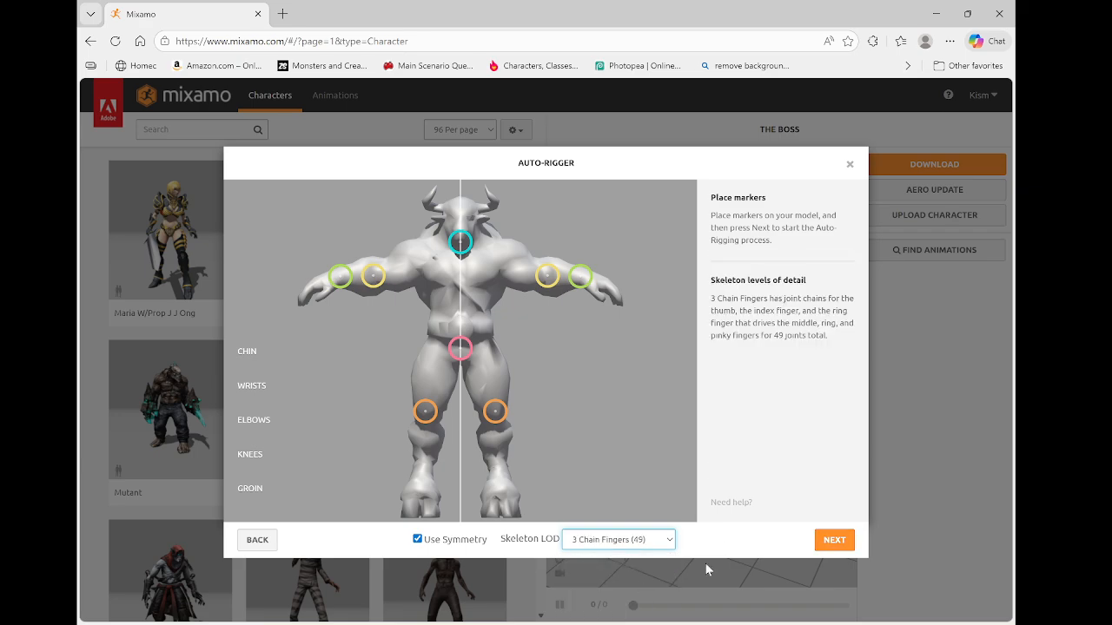
click(832, 539)
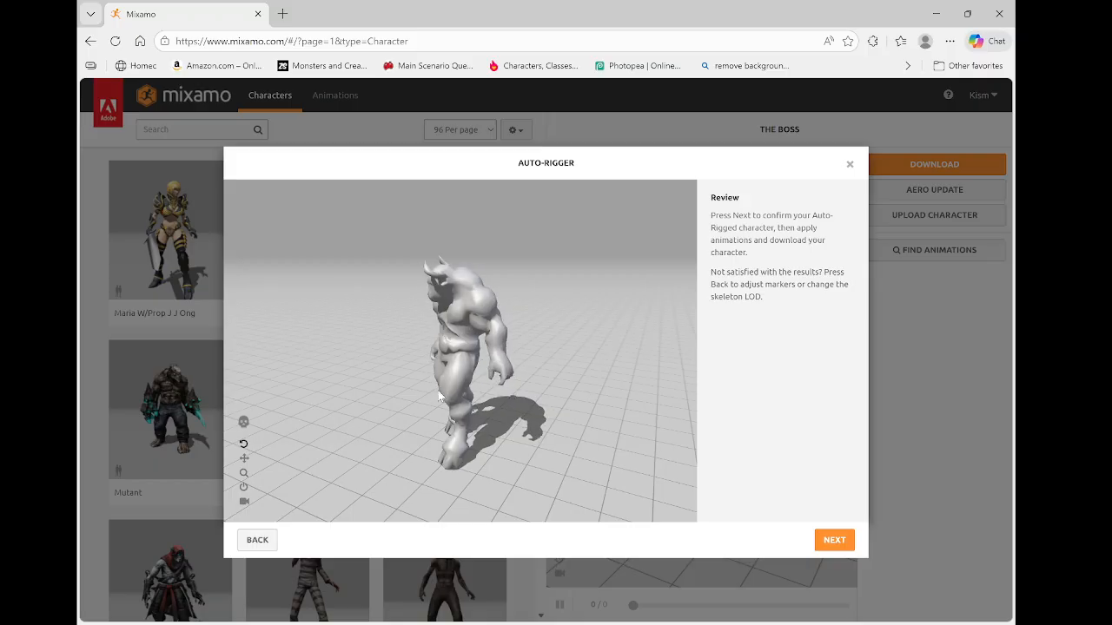
Orbit the auto-rigged preview to inspect it, then go back to the orientation step
drag(542, 405, 470, 378)
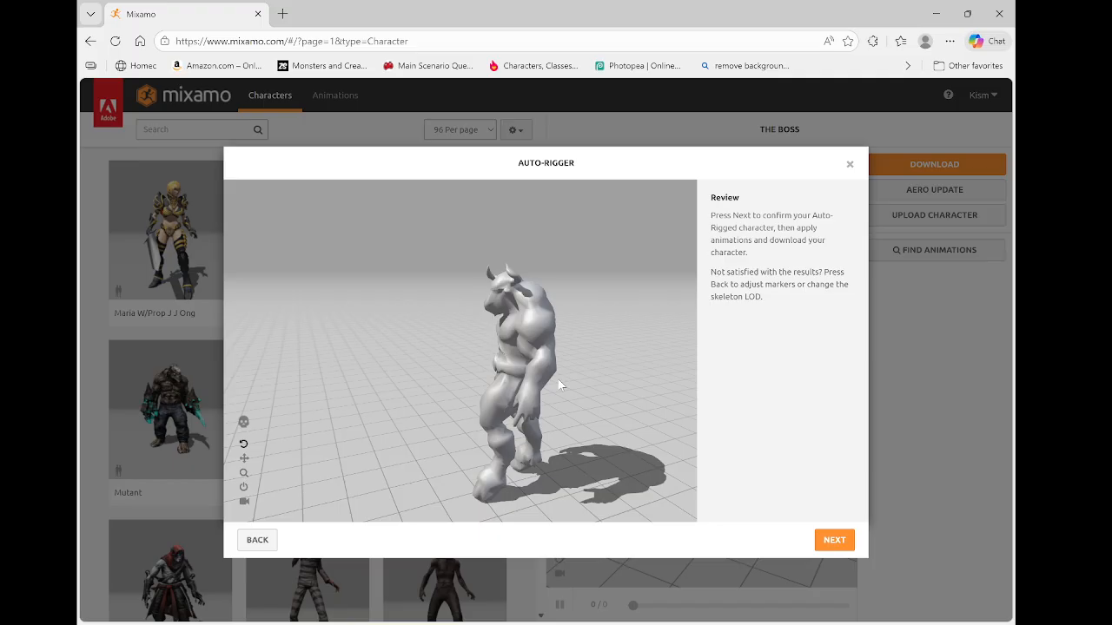
drag(542, 379, 461, 353)
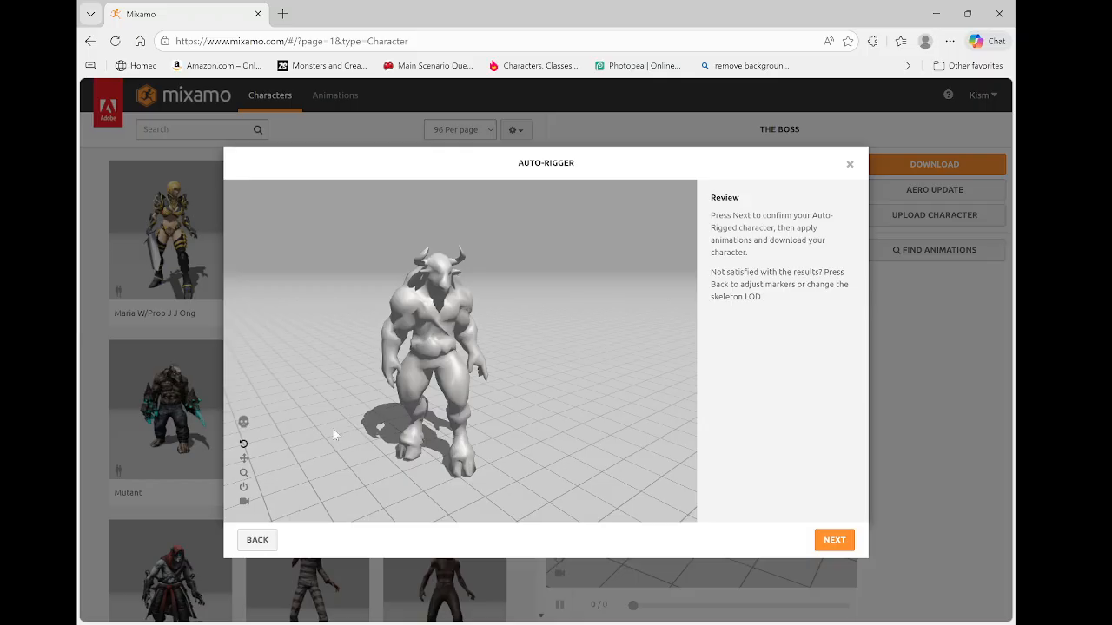
click(258, 540)
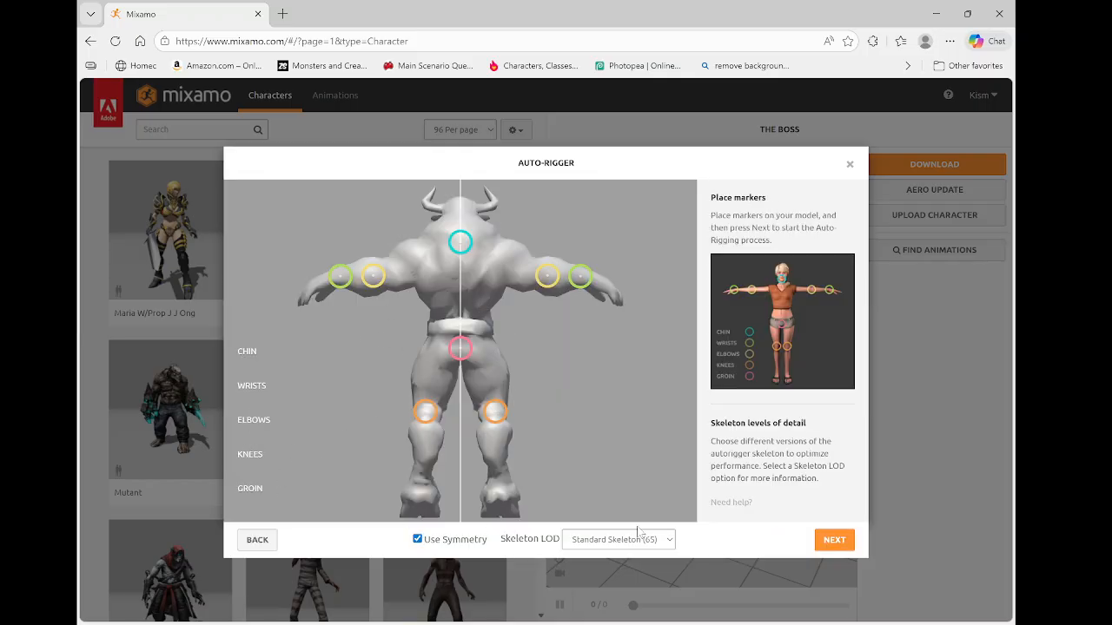
click(257, 540)
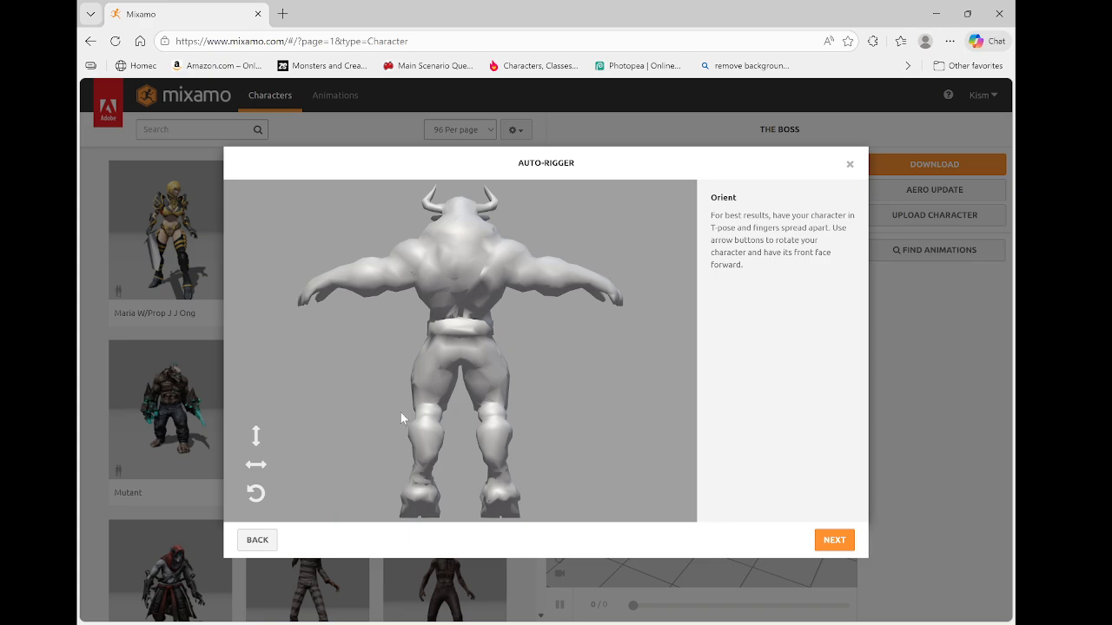
Rotate the character on the Y axis to face forward again and proceed to marker placement
click(259, 476)
click(257, 467)
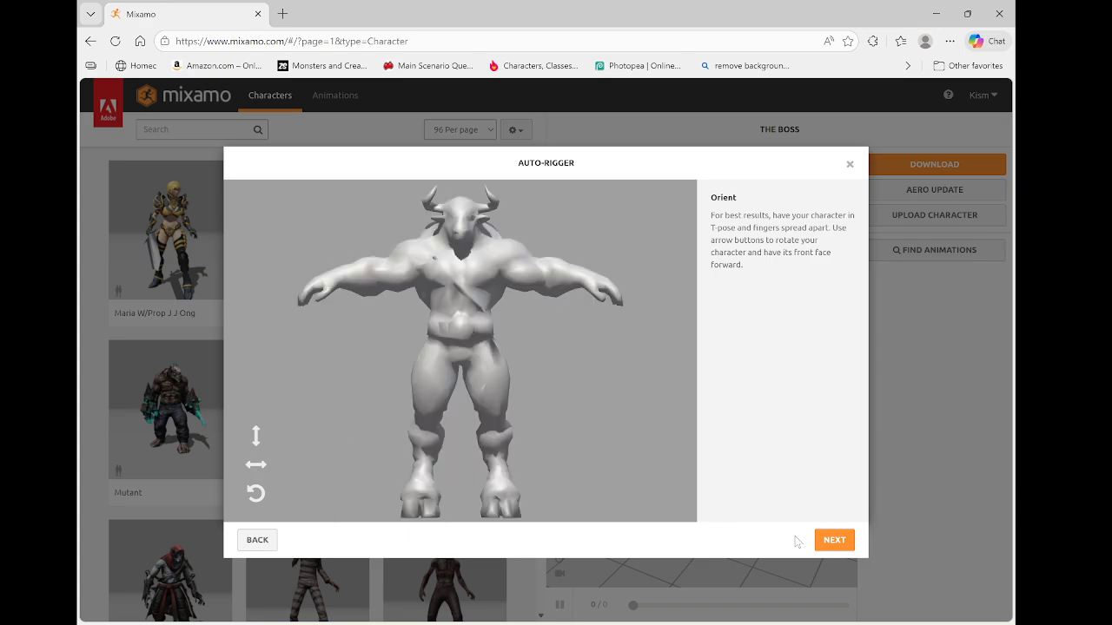
click(832, 541)
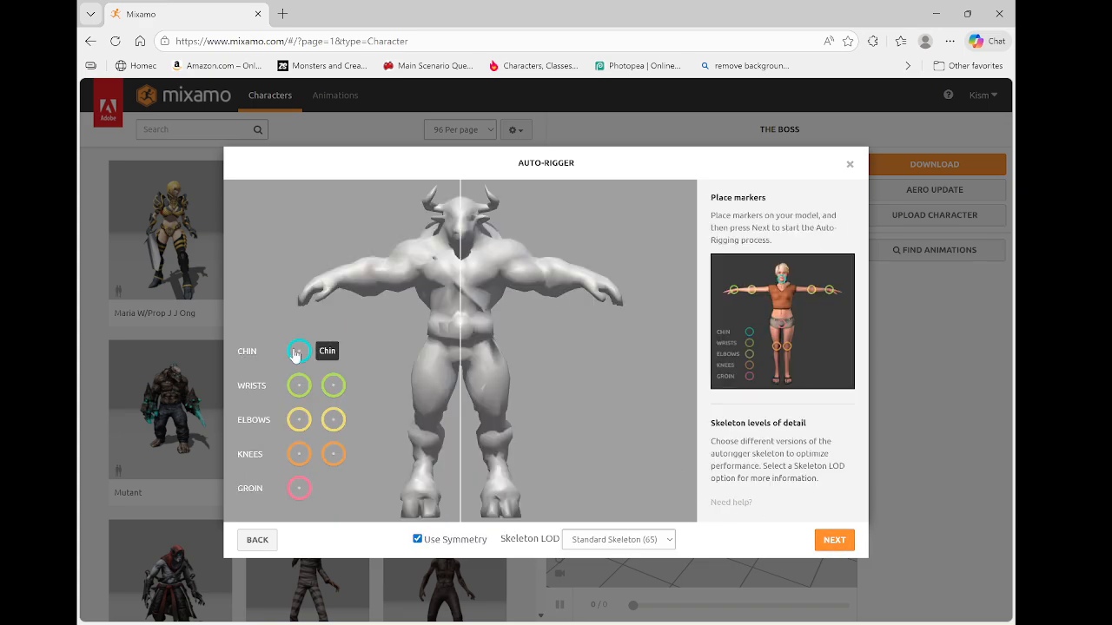
Place the chin, wrist, elbow, knee and groin markers on the minotaur again
drag(295, 354, 460, 250)
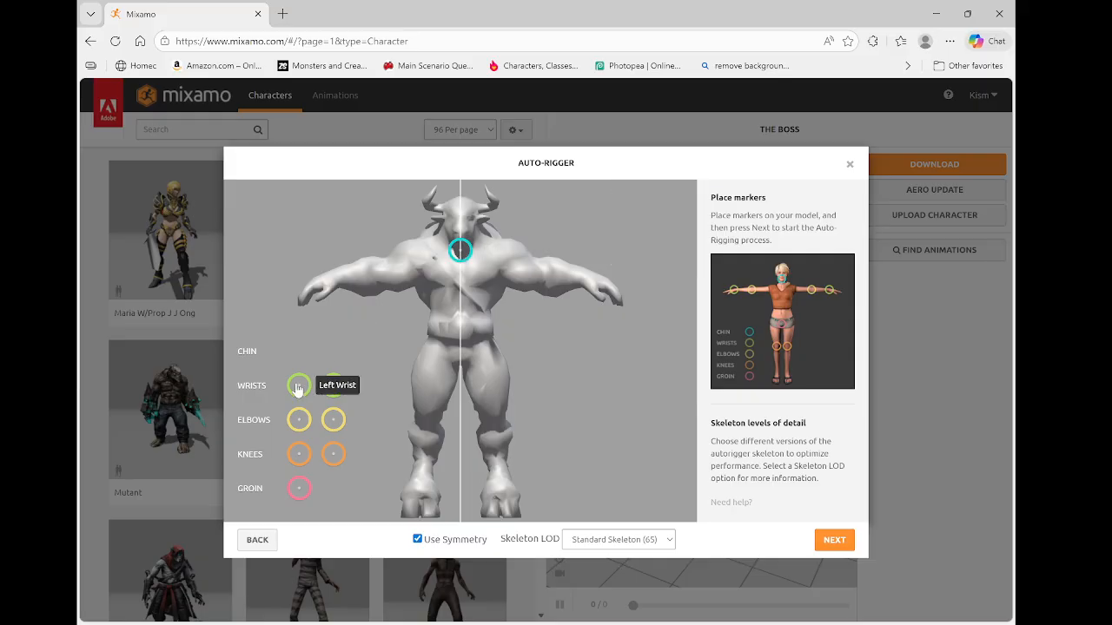
mouse_move(298, 385)
mouse_down()
mouse_move(584, 307)
mouse_move(587, 282)
mouse_move(495, 287)
mouse_move(580, 283)
mouse_up()
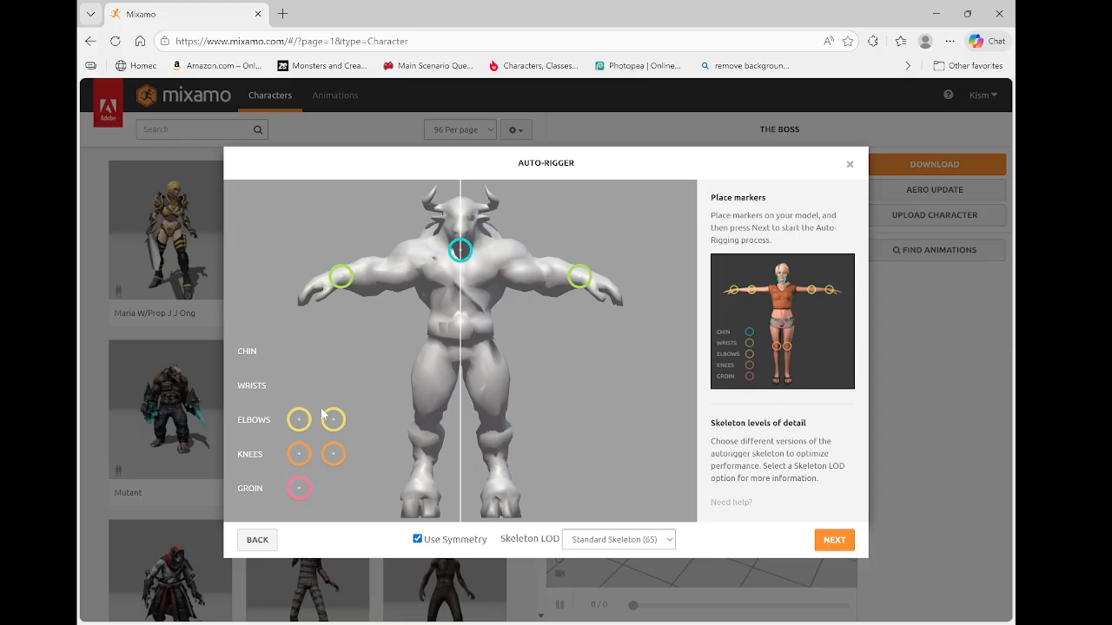
mouse_move(333, 426)
mouse_down()
mouse_move(377, 391)
mouse_move(379, 293)
mouse_move(375, 281)
mouse_move(336, 277)
mouse_up()
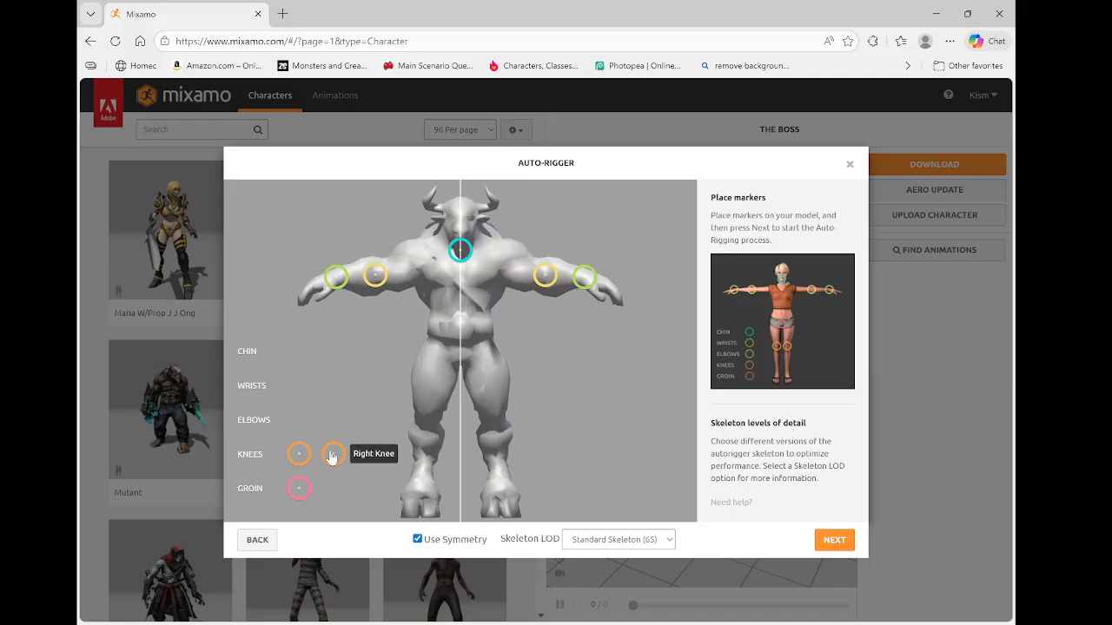
mouse_move(331, 455)
mouse_down()
mouse_move(442, 412)
mouse_move(420, 424)
mouse_up()
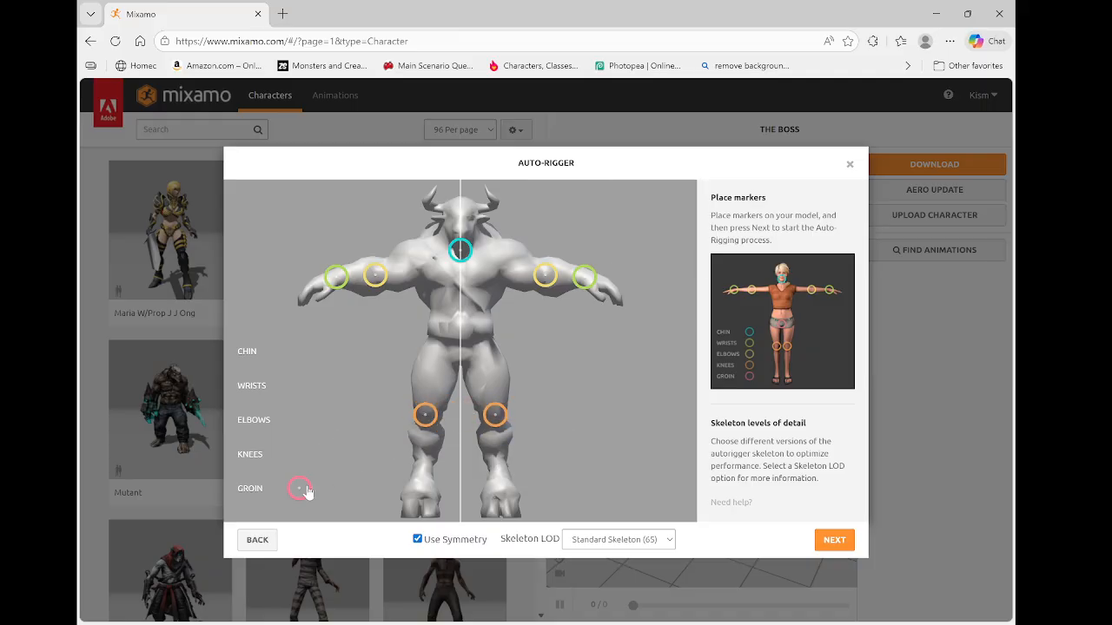
drag(306, 493, 462, 354)
Choose the 3 Chain Fingers (49) skeleton LOD, run the auto-rigger and confirm the rigged character
click(653, 542)
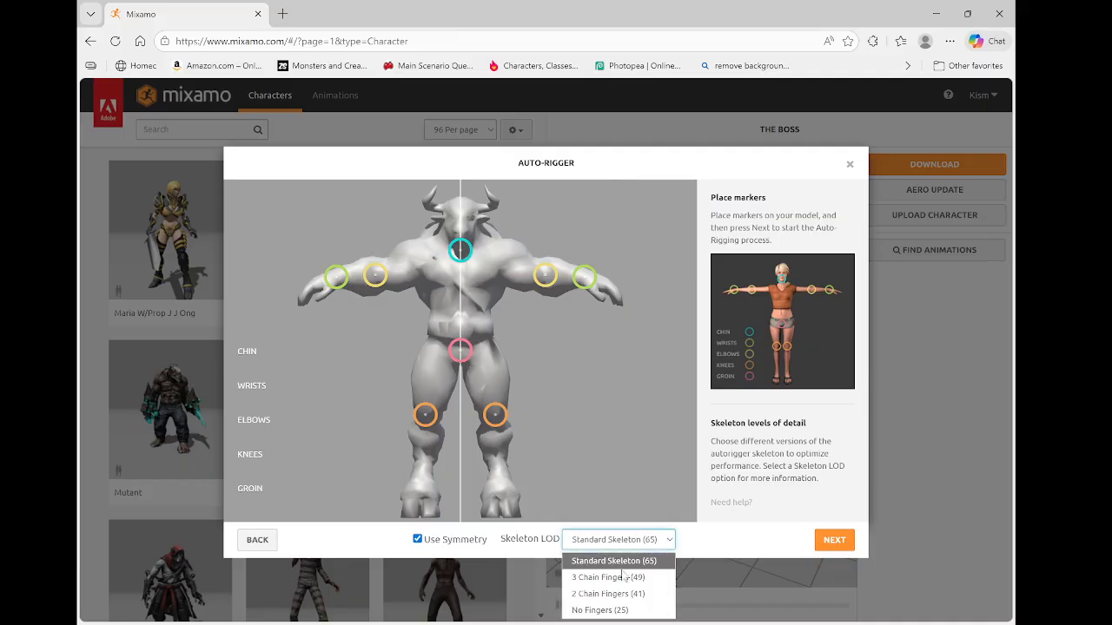
click(623, 575)
click(832, 540)
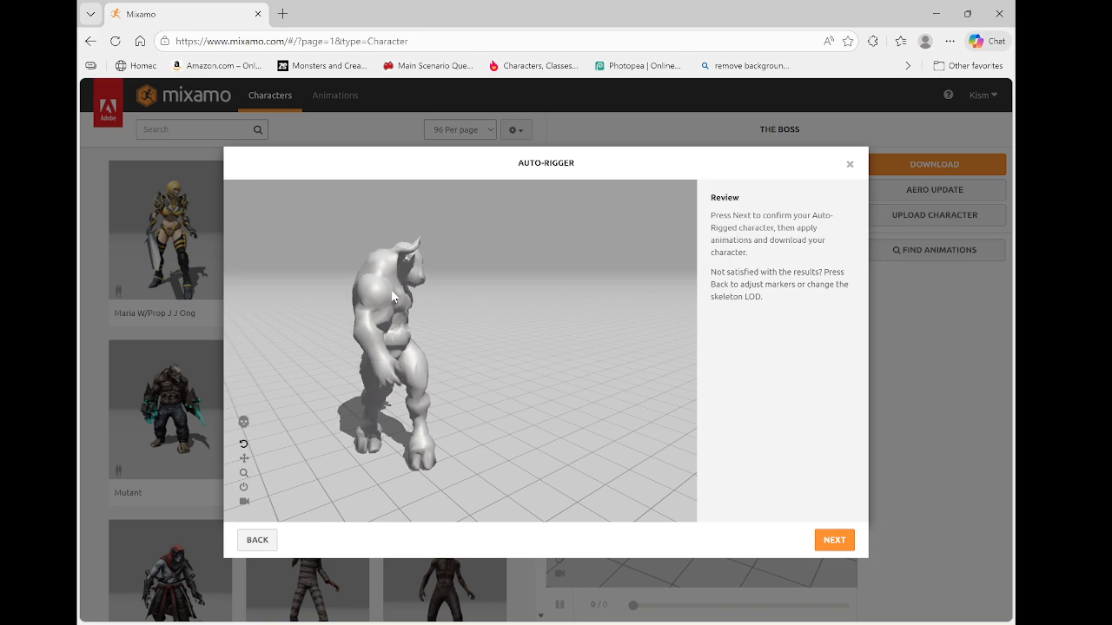
click(830, 541)
click(834, 540)
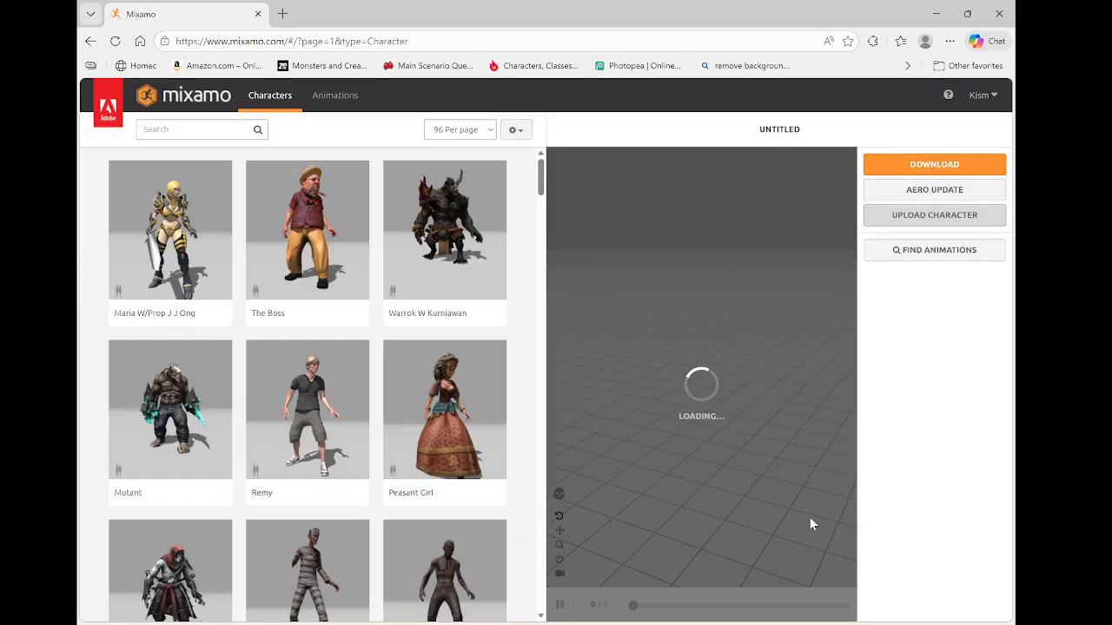
Download the rigged character as FBX Binary (.fbx) in T-pose and minimize the browser
click(912, 168)
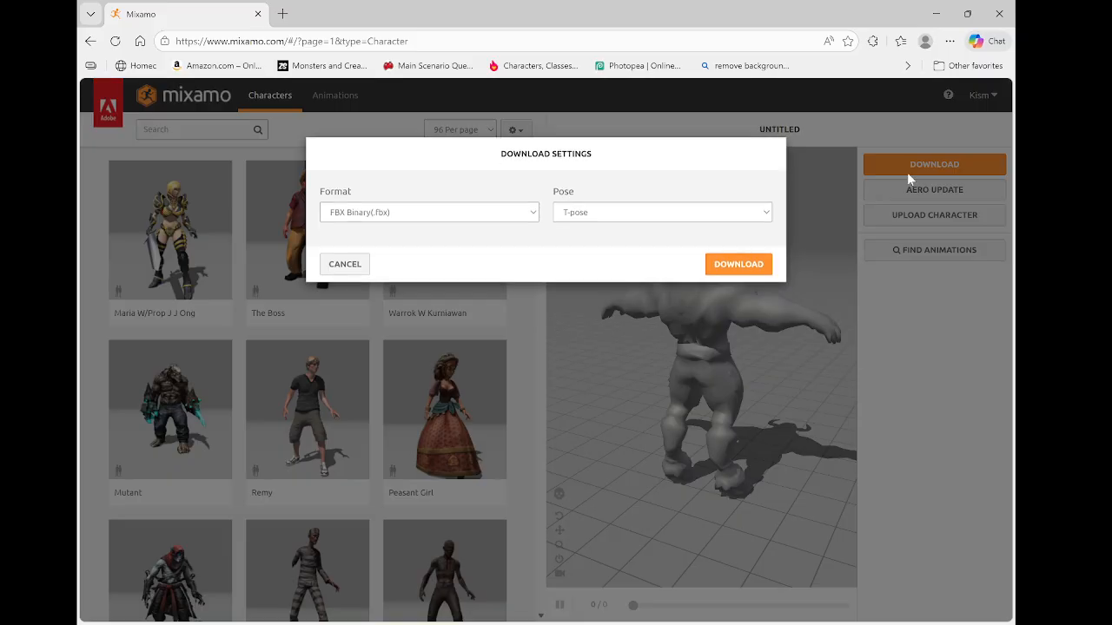
click(734, 273)
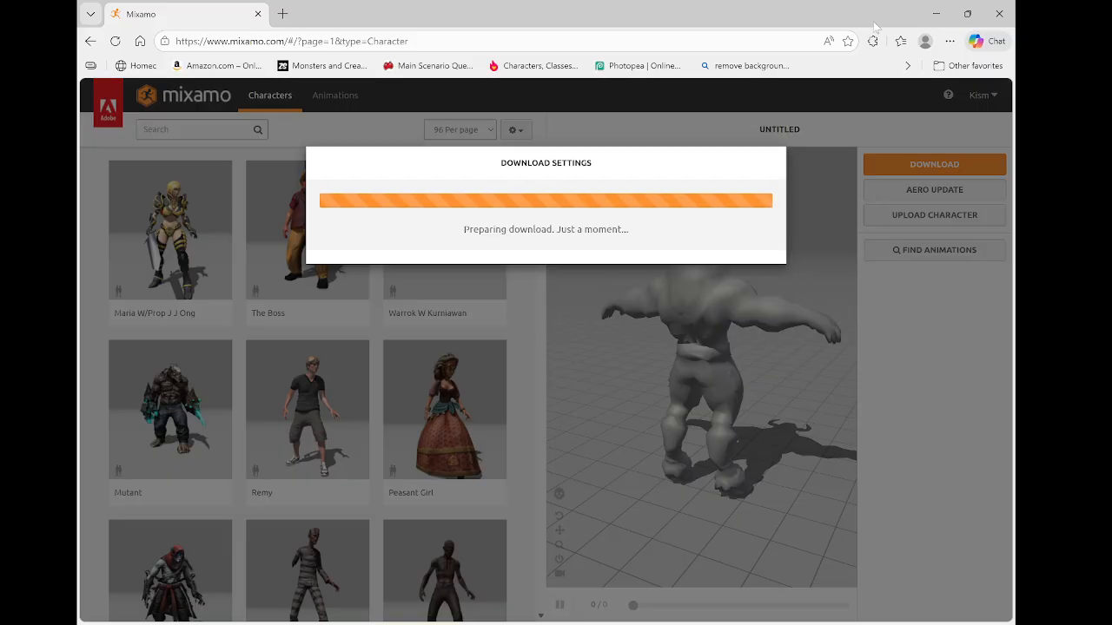
click(936, 15)
Return to Blender and select all objects in the viewport
click(555, 608)
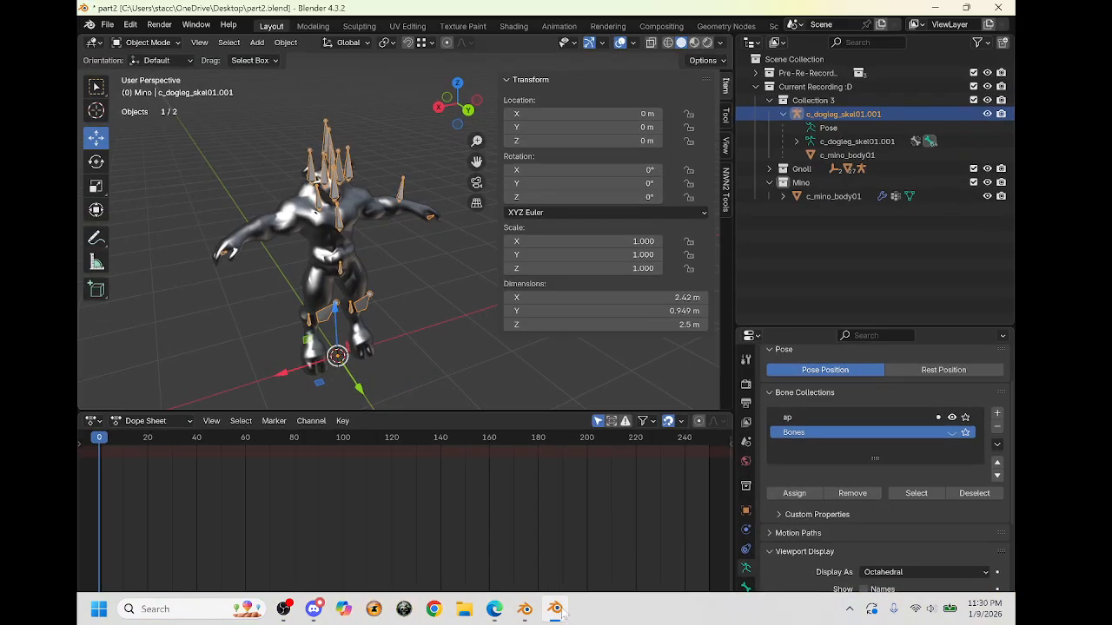
middle_drag(192, 93, 280, 163)
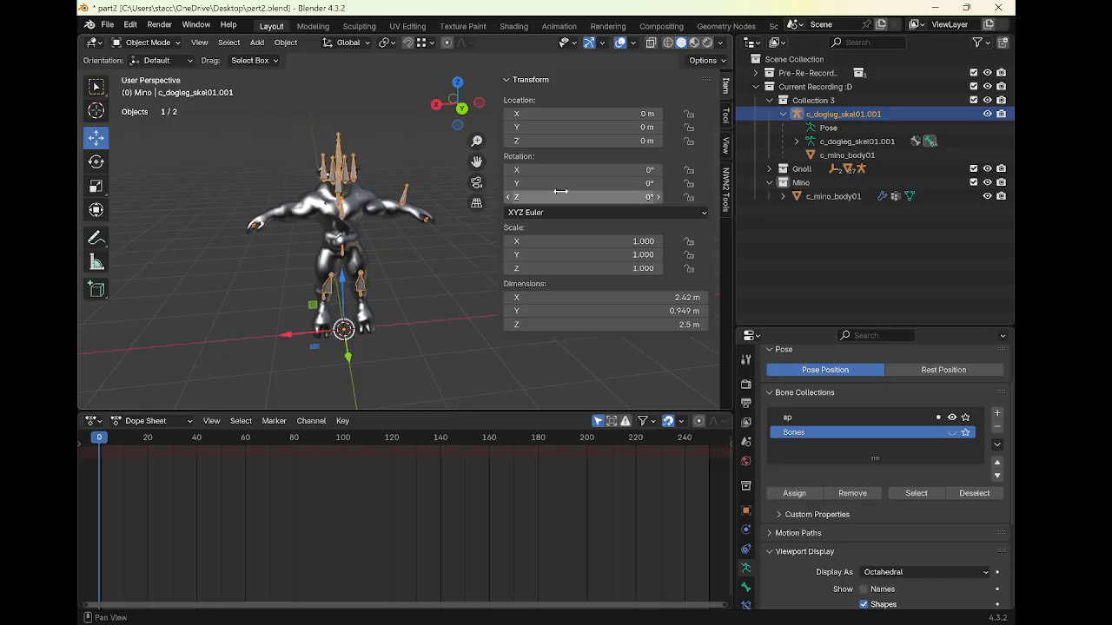
key(a)
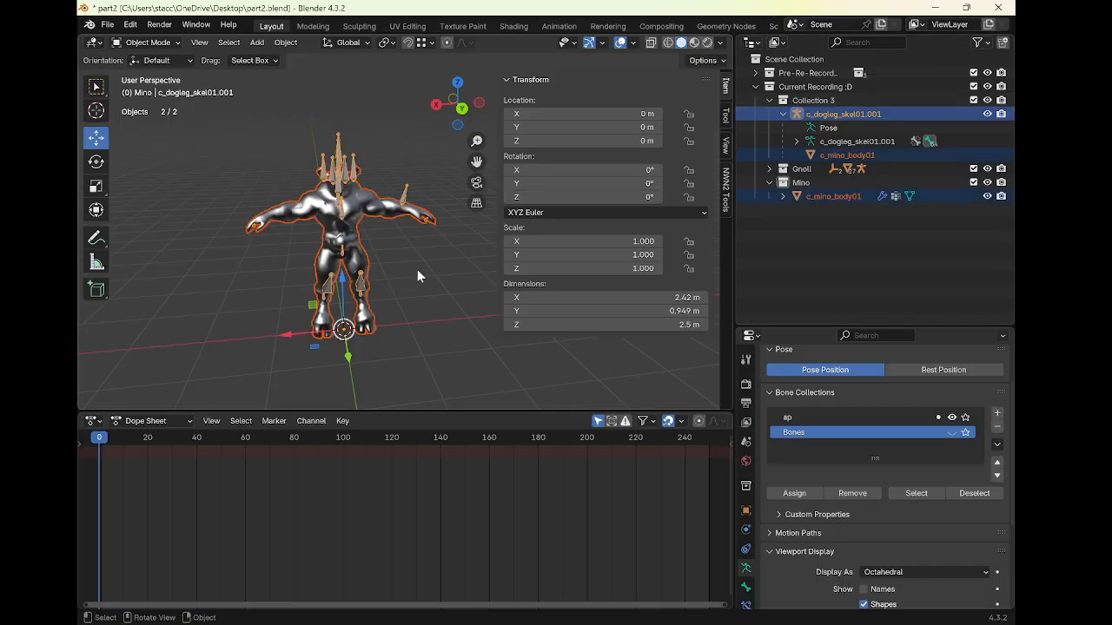
Hide the selected skeleton and minotaur objects
key(h)
click(107, 24)
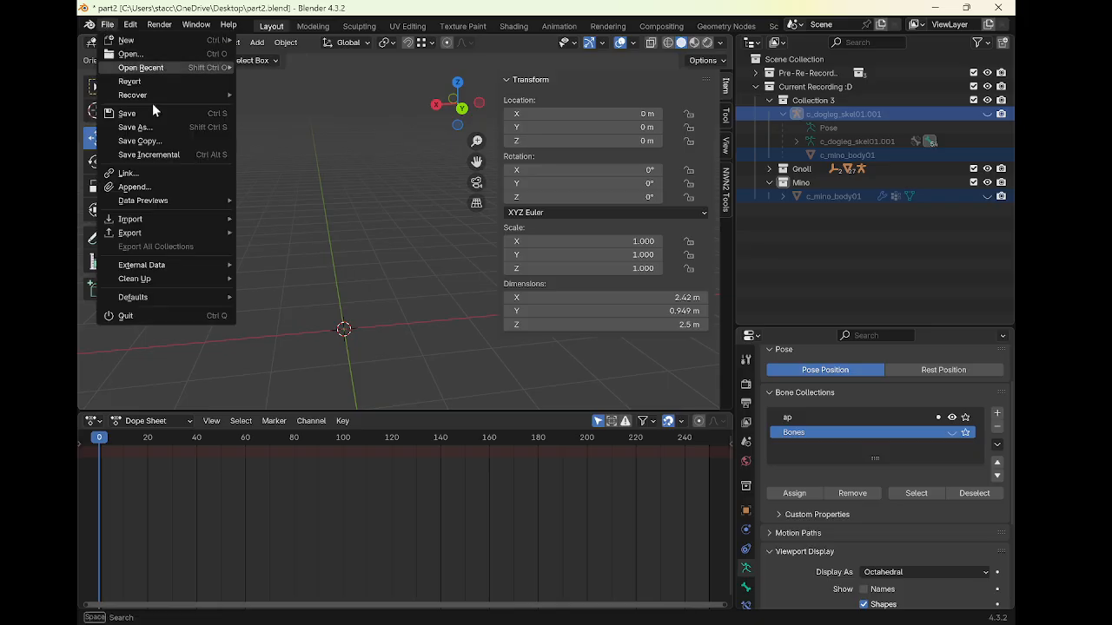
mouse_move(174, 213)
click(318, 369)
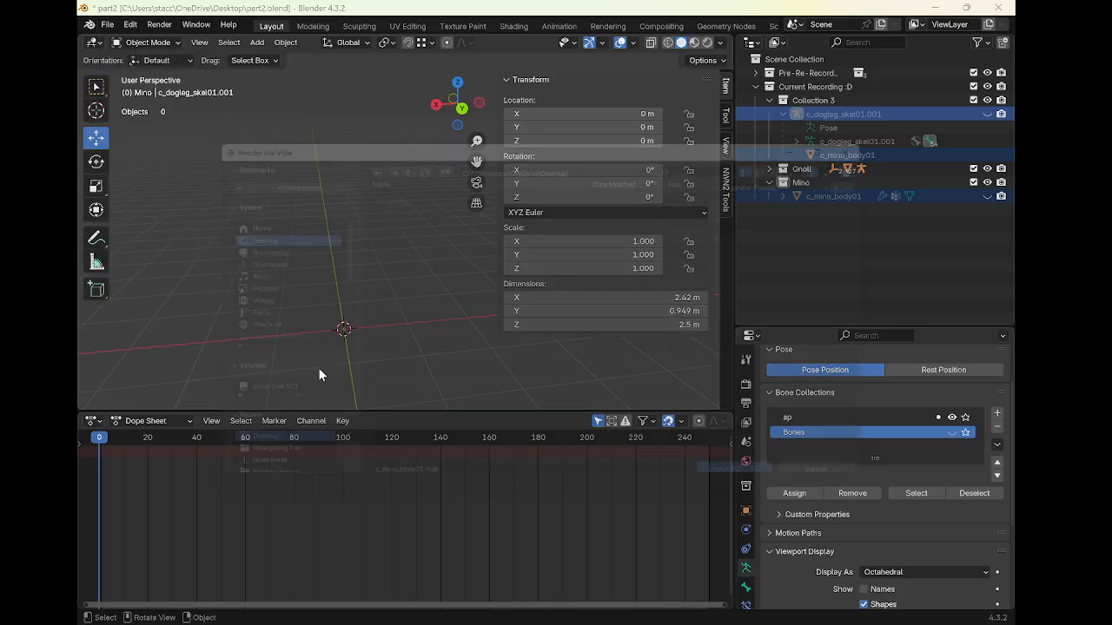
key(Escape)
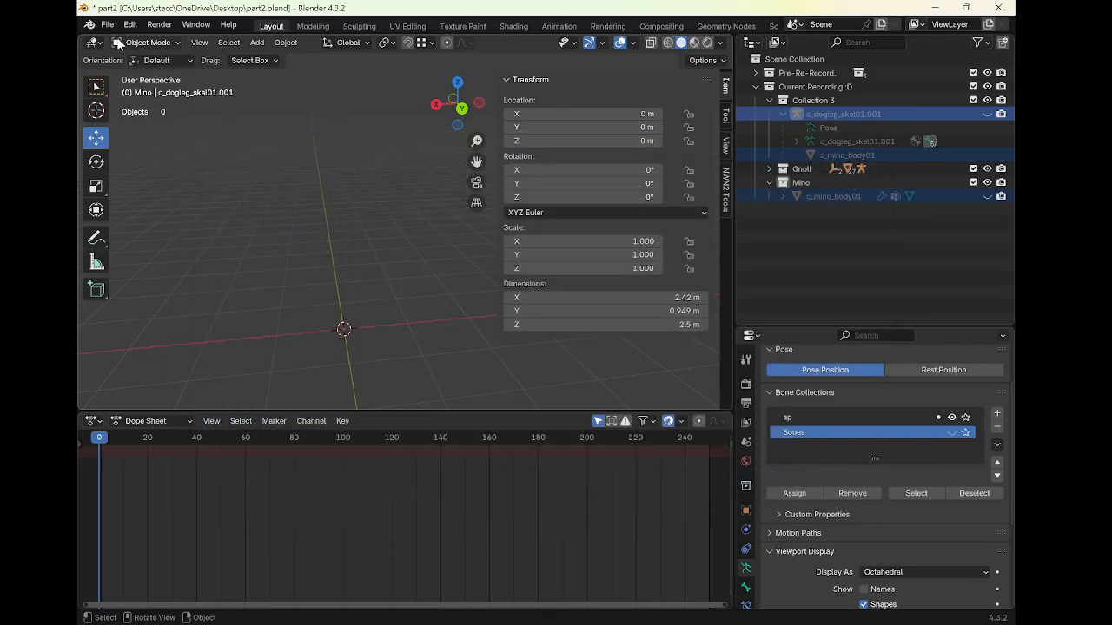
Import the rigged minotaur FBX file untitled (1).fbx from the Downloads folder
click(106, 24)
mouse_move(151, 219)
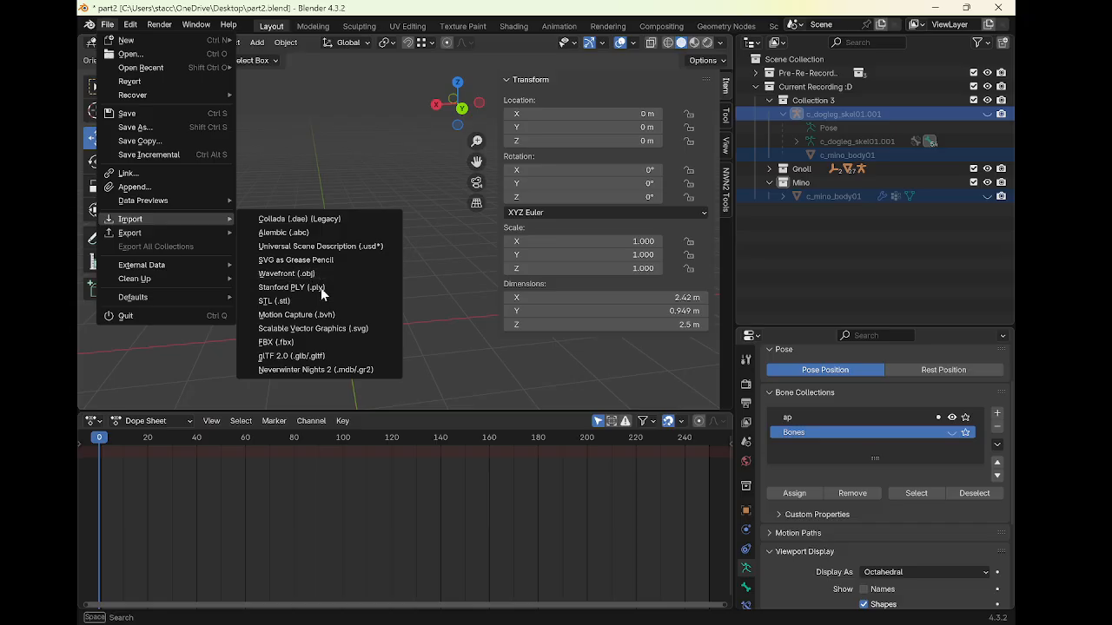
click(322, 341)
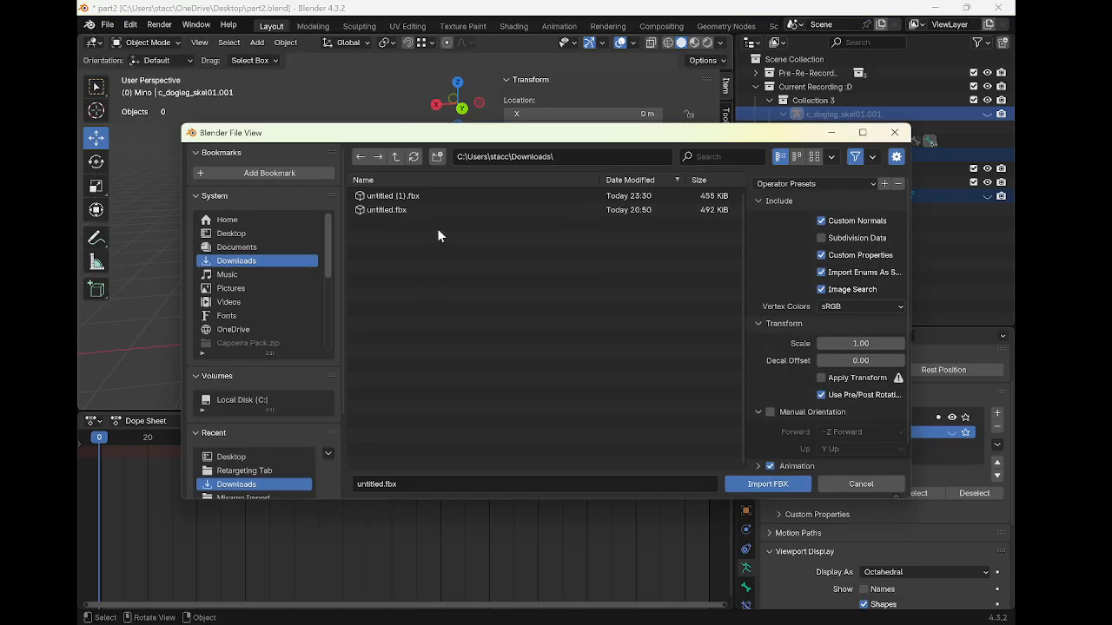
double_click(441, 196)
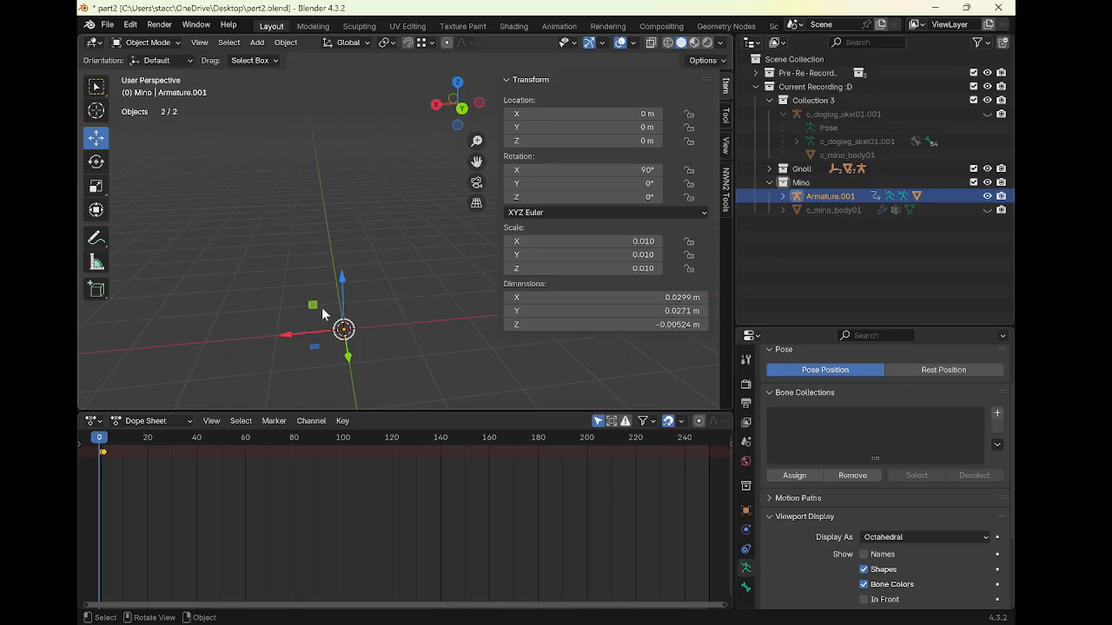
Set the imported armature's scale to 1 on X, Y and Z
click(624, 243)
text(1)
key(Return)
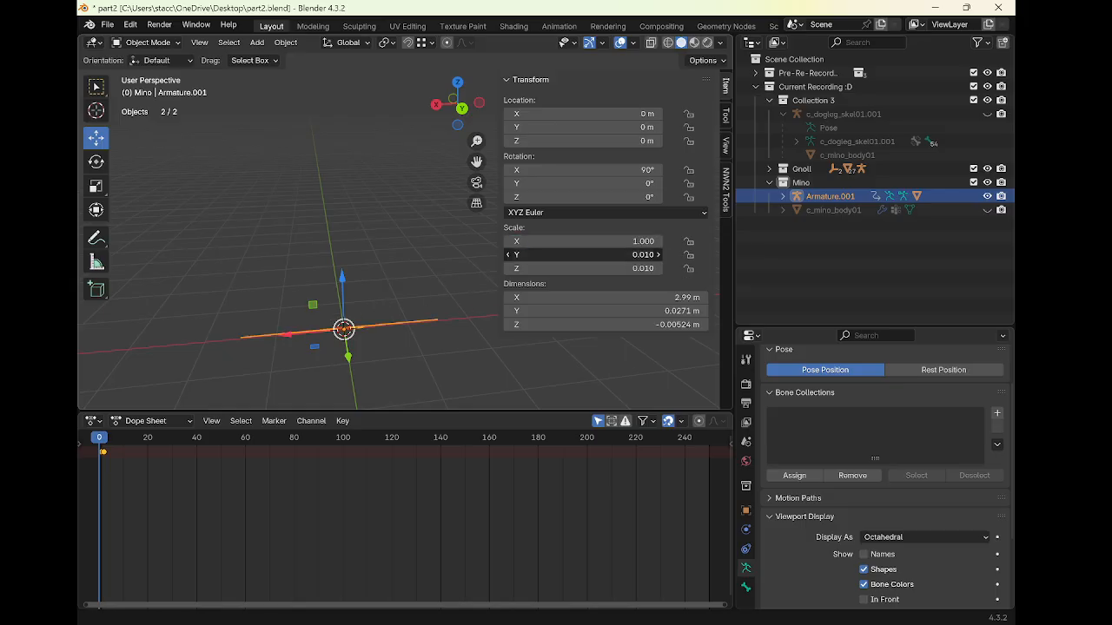
click(624, 254)
text(1)
key(Return)
click(624, 269)
text(1)
key(Return)
Select the minotaur mesh together with its armature and switch to Weight Paint mode
middle_drag(469, 295, 513, 332)
middle_drag(425, 346, 428, 232)
click(451, 205)
scroll(347, 234, down, 3)
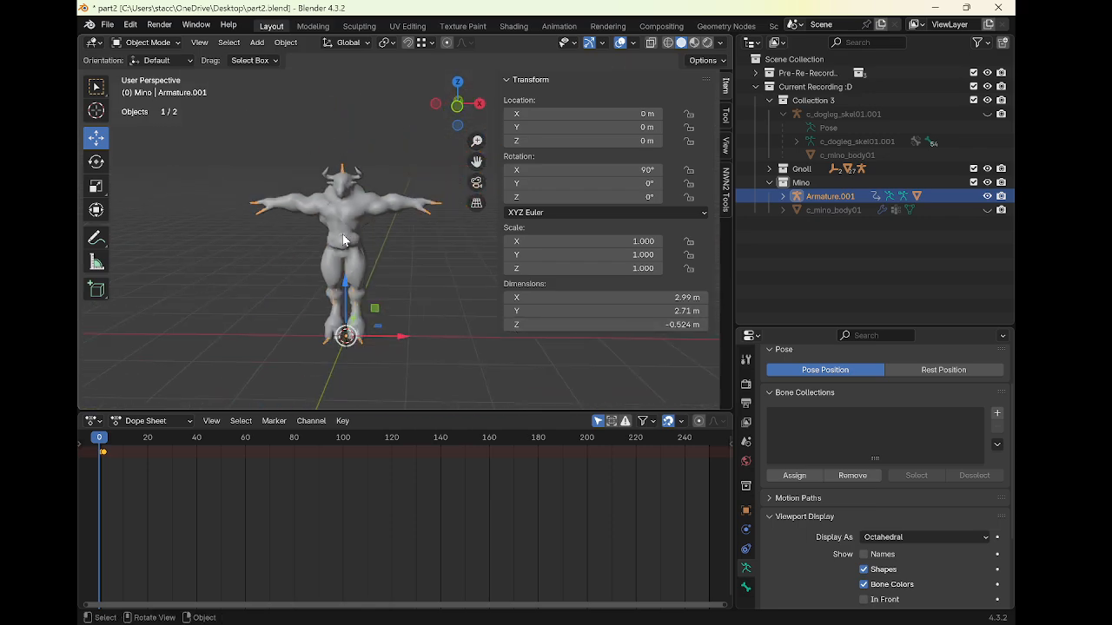
middle_drag(343, 235, 361, 235)
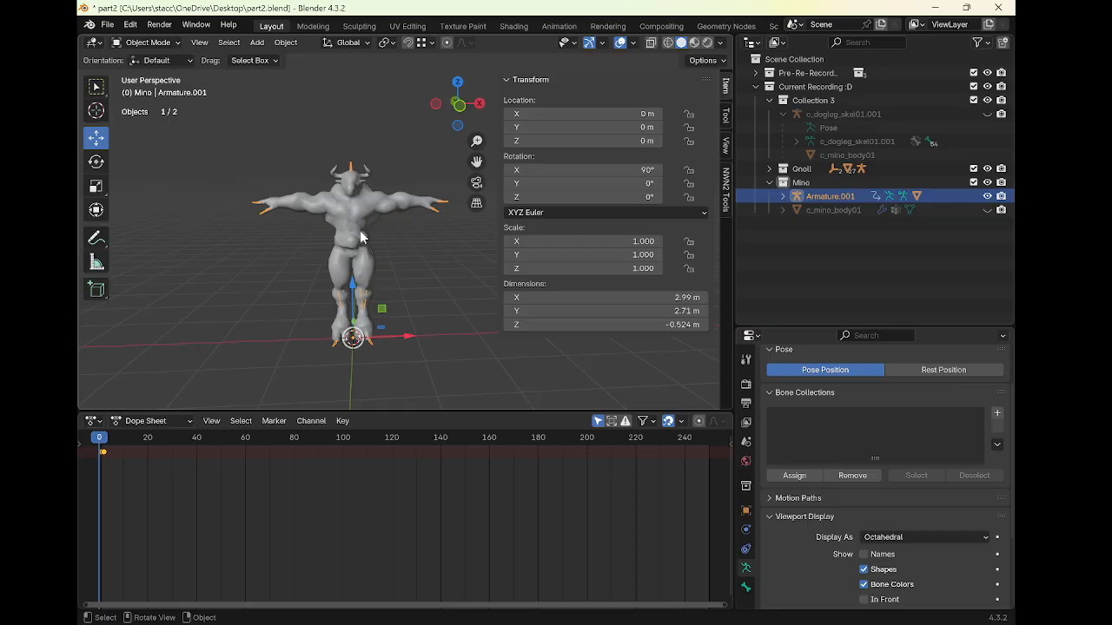
click(363, 236)
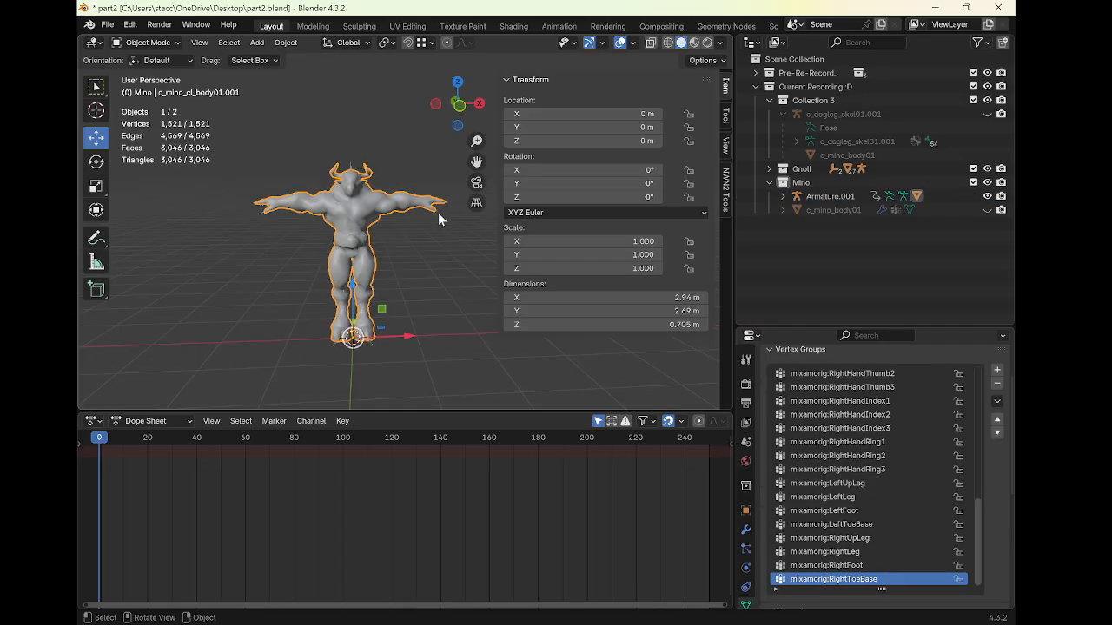
click(435, 217)
shift+click(398, 209)
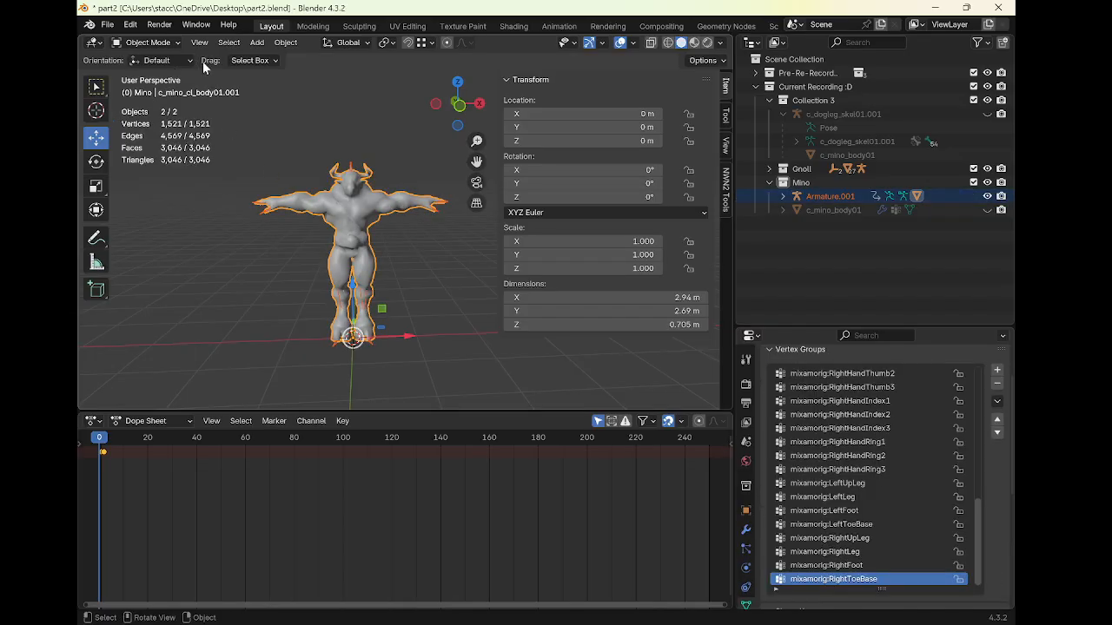
middle_drag(323, 187, 315, 227)
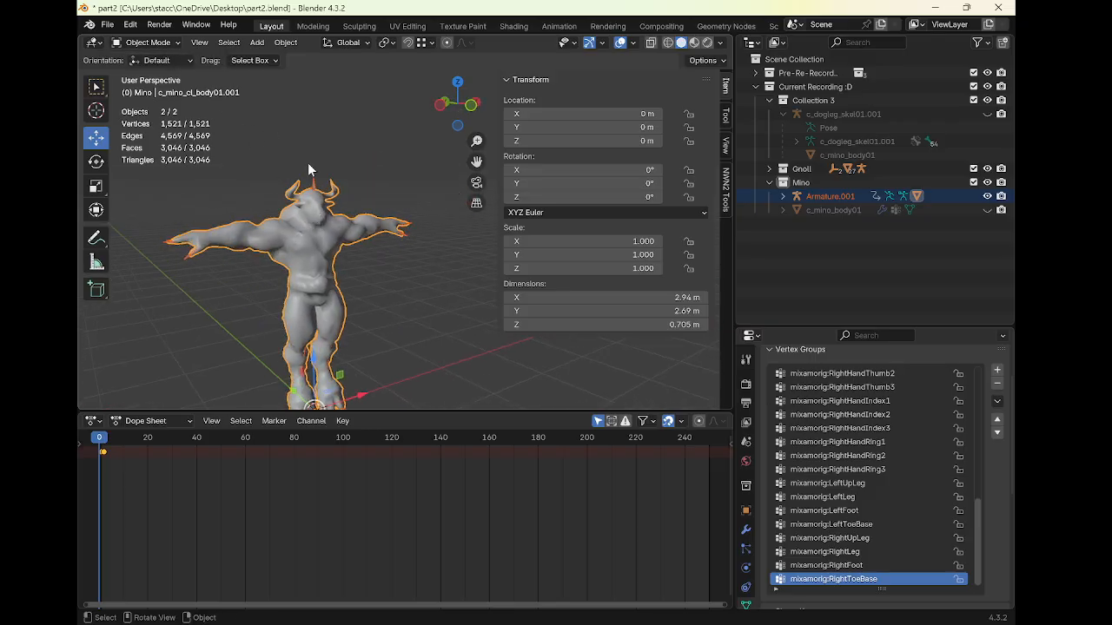
click(149, 43)
click(147, 116)
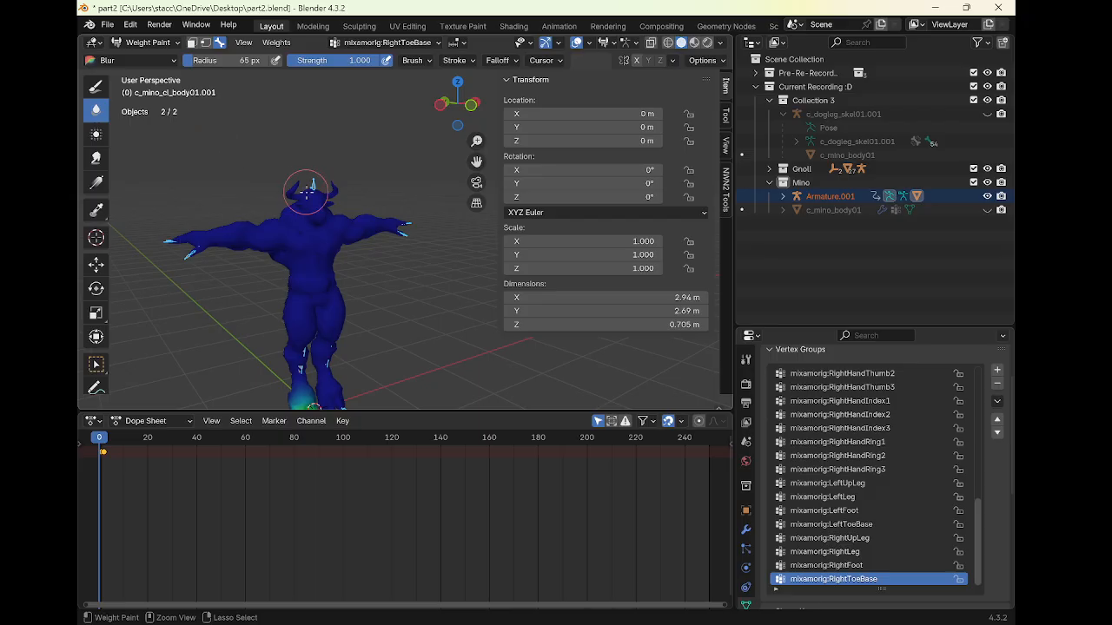
Select the neck bone, switch to the Paint brush and set its weight to 1.000
ctrl+click(313, 183)
mouse_move(313, 183)
middle_down()
mouse_move(348, 215)
mouse_move(336, 199)
mouse_move(350, 196)
middle_up()
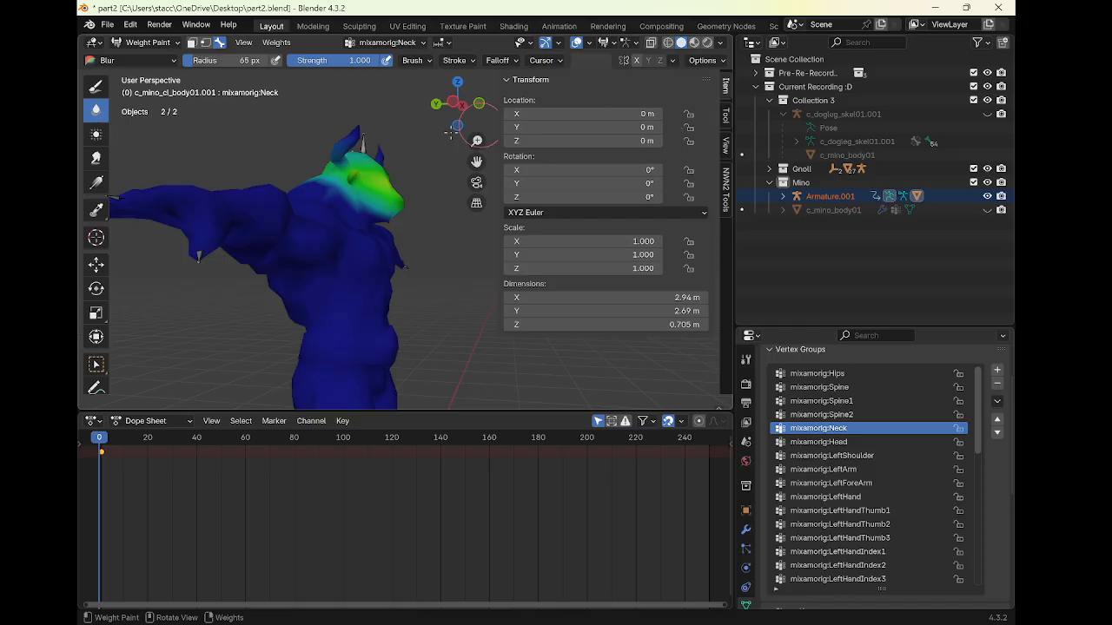
scroll(342, 180, up, 5)
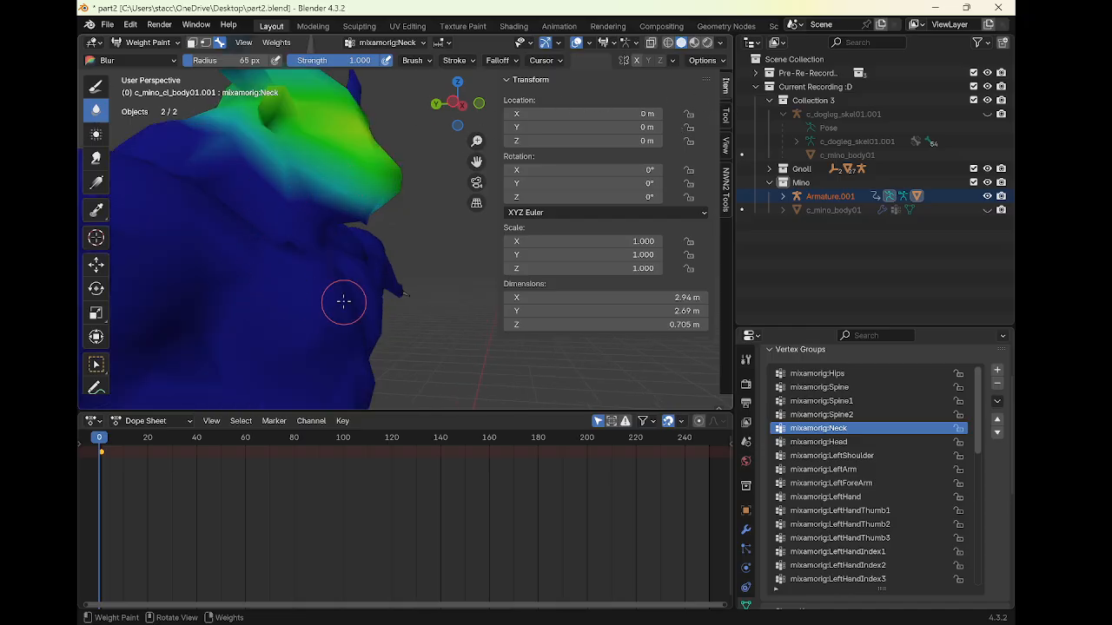
mouse_move(316, 237)
shift+middle_down()
mouse_move(350, 280)
mouse_move(373, 262)
mouse_move(199, 198)
mouse_move(245, 180)
mouse_move(314, 177)
shift+middle_up()
click(97, 87)
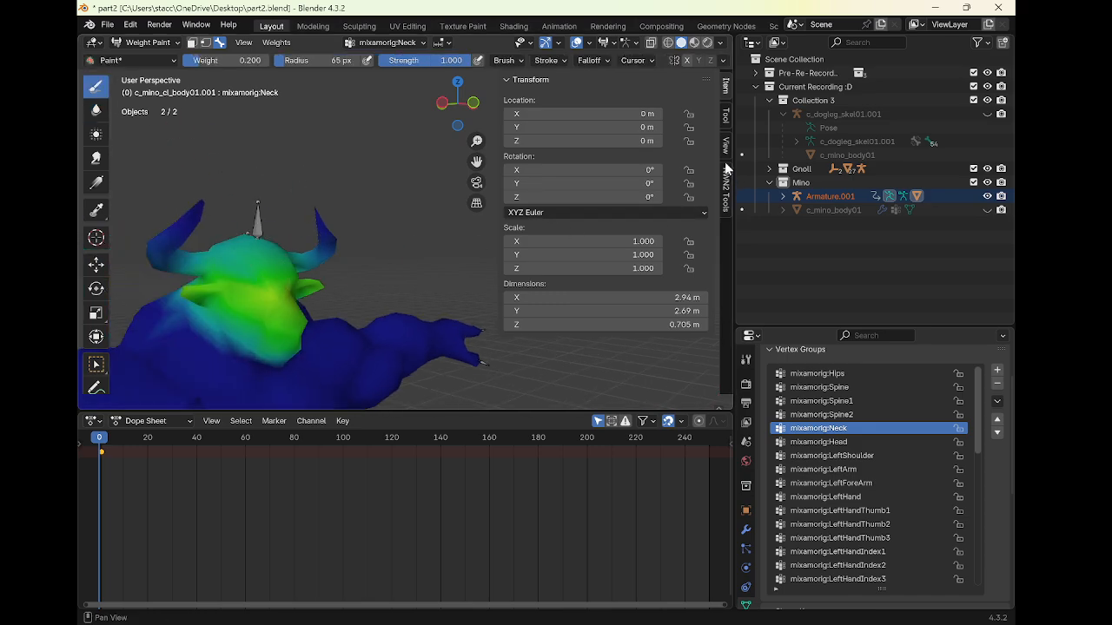
click(726, 116)
click(641, 295)
text(1)
key(Return)
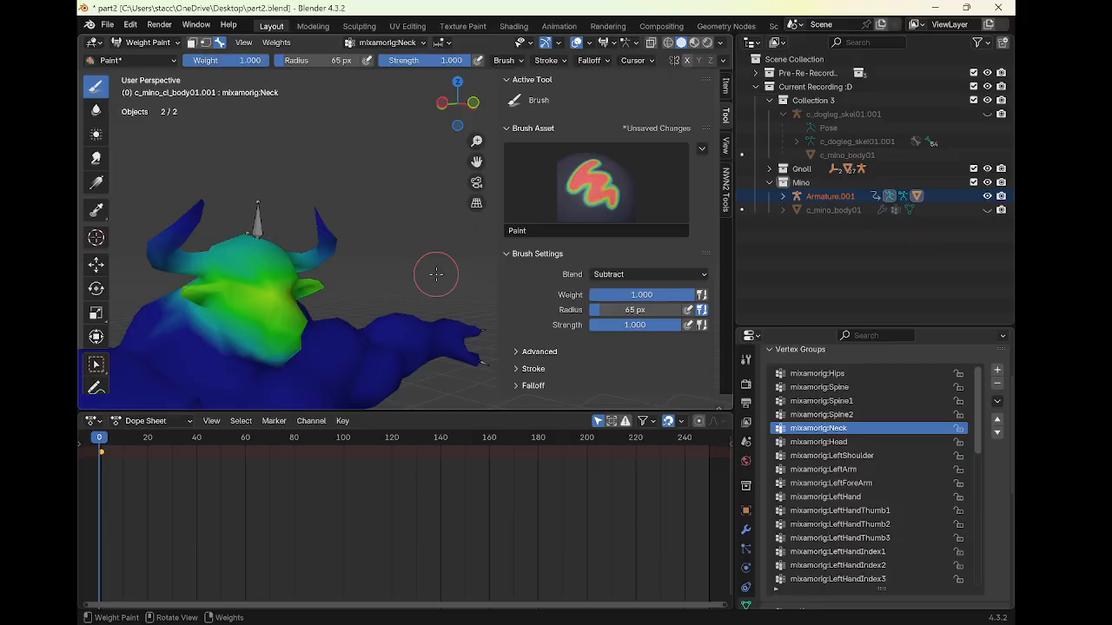
Paint neck weights onto the minotaur's head, switching the brush blend mode from Subtract to Add
drag(234, 265, 263, 274)
click(628, 275)
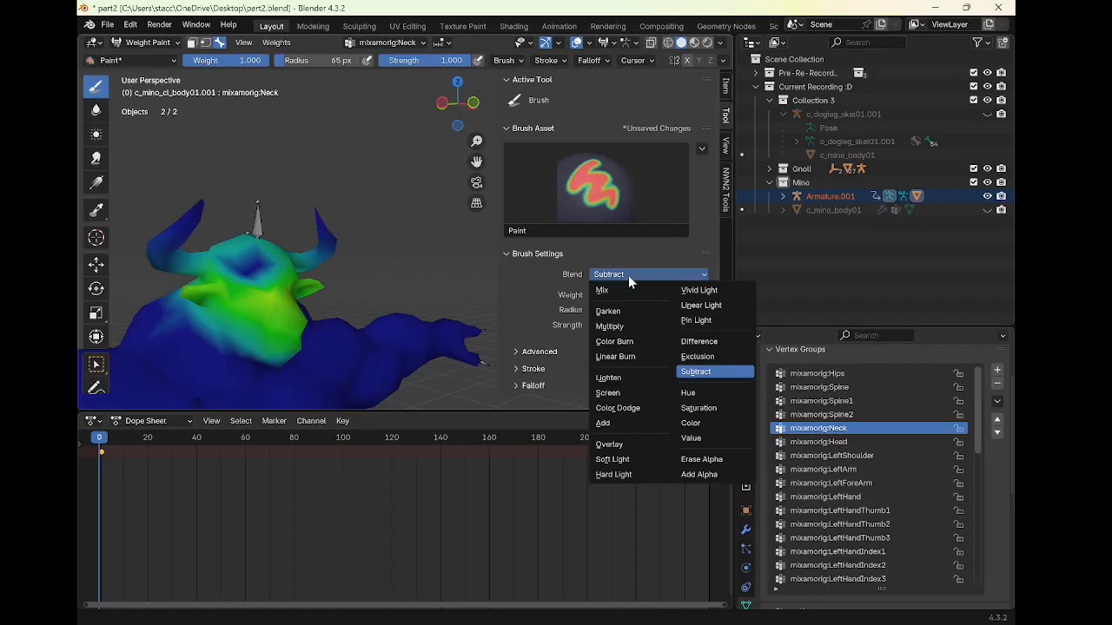
click(608, 276)
click(603, 422)
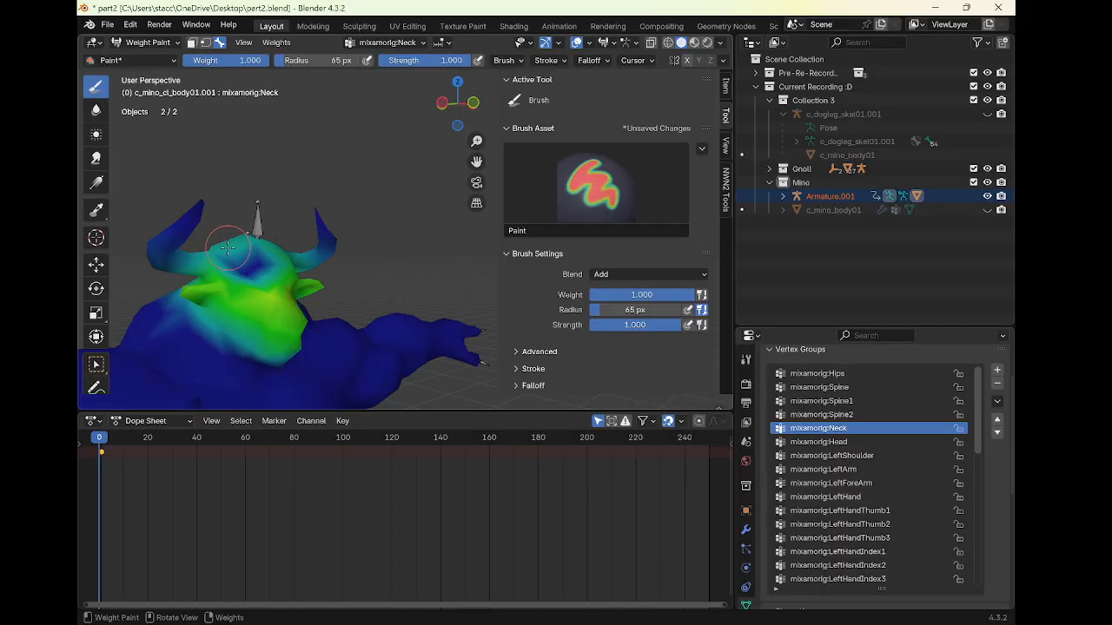
drag(227, 249, 262, 258)
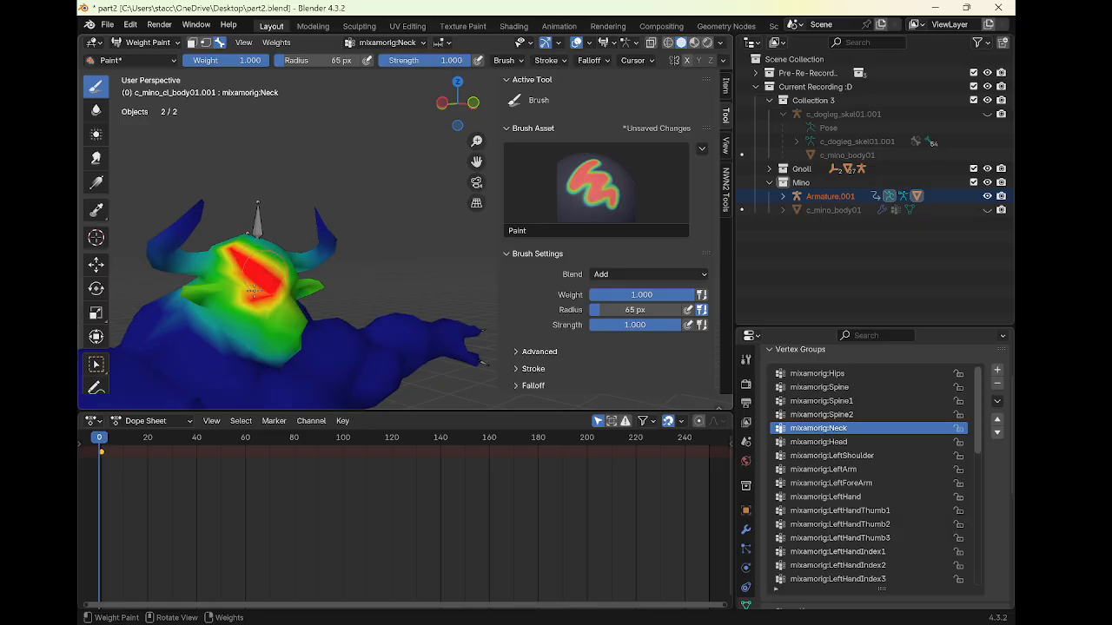
Rotate the neck bone about -56.6° to test how the painted weights deform the head
middle_drag(265, 276, 275, 261)
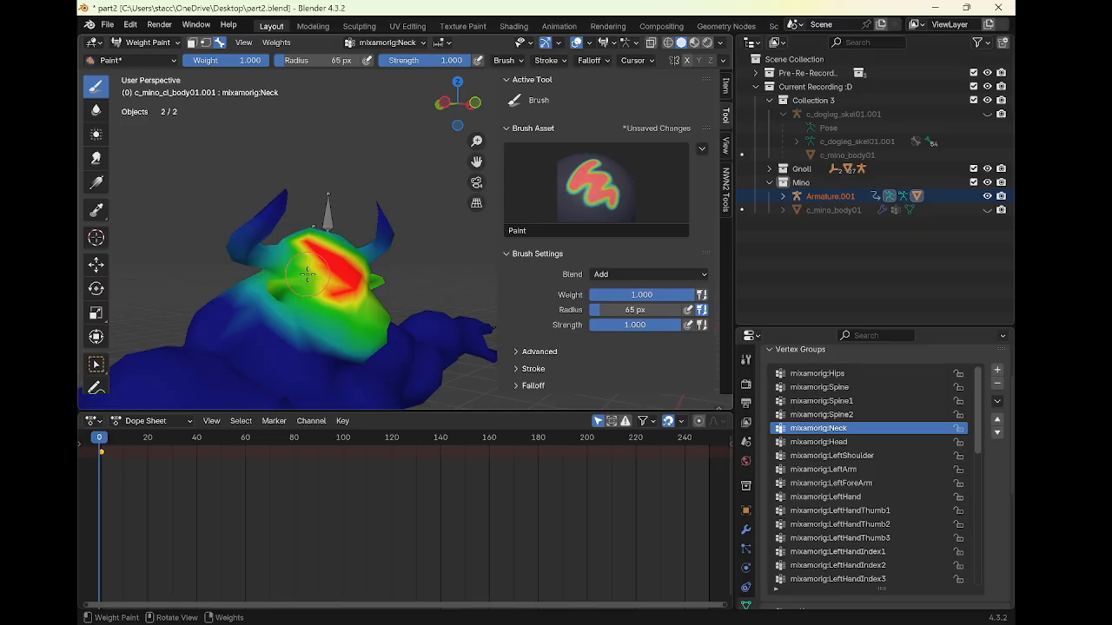
key(r)
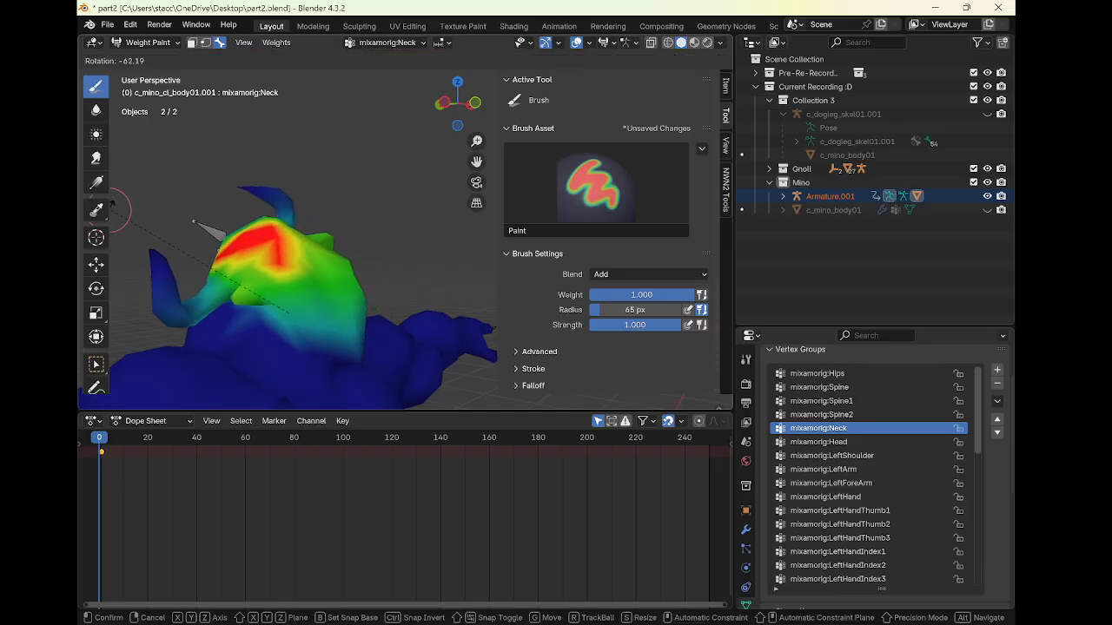
click(487, 265)
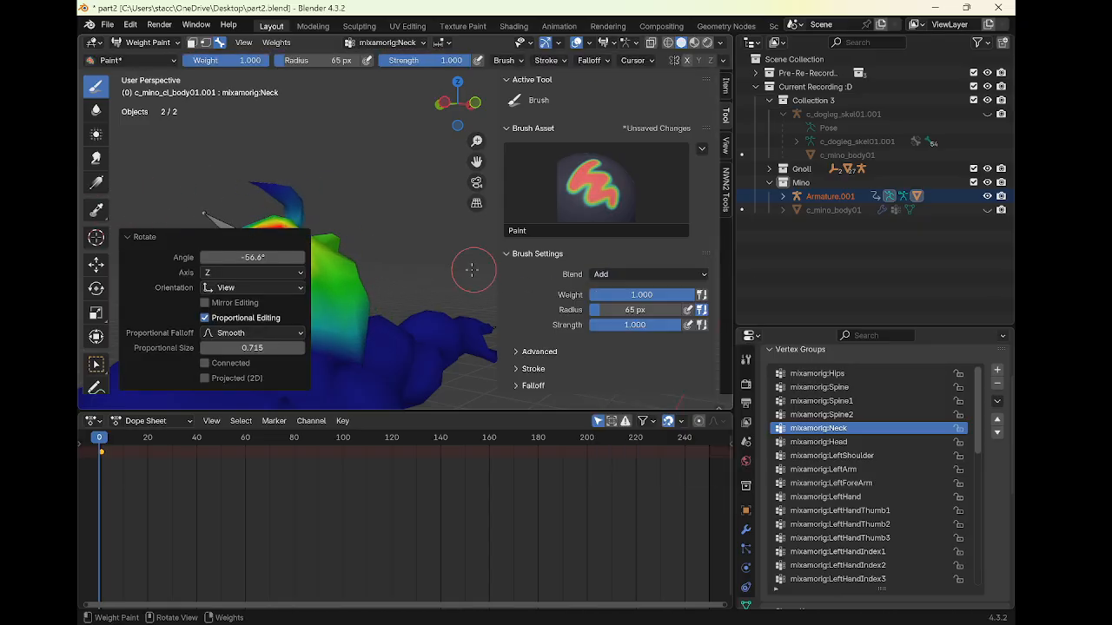
scroll(410, 251, down, 2)
click(417, 244)
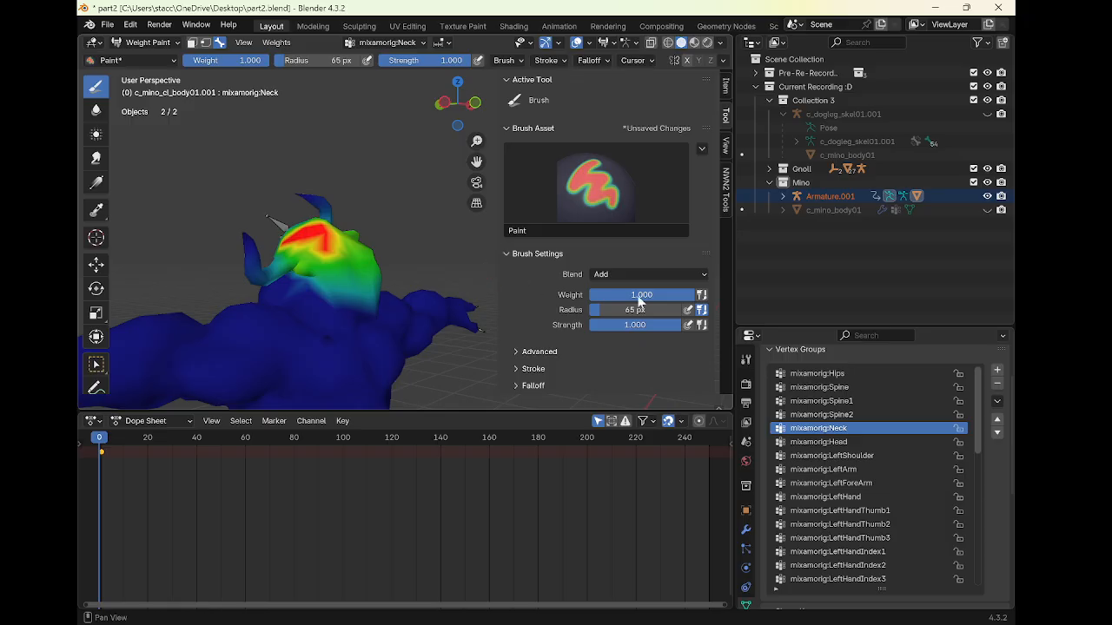
Switch the brush blend to Subtract and remove the neck weights from the head
click(641, 274)
click(634, 291)
mouse_move(312, 234)
mouse_down()
mouse_move(347, 227)
mouse_move(337, 219)
mouse_up()
mouse_move(266, 268)
mouse_down()
mouse_move(292, 244)
mouse_move(377, 247)
mouse_up()
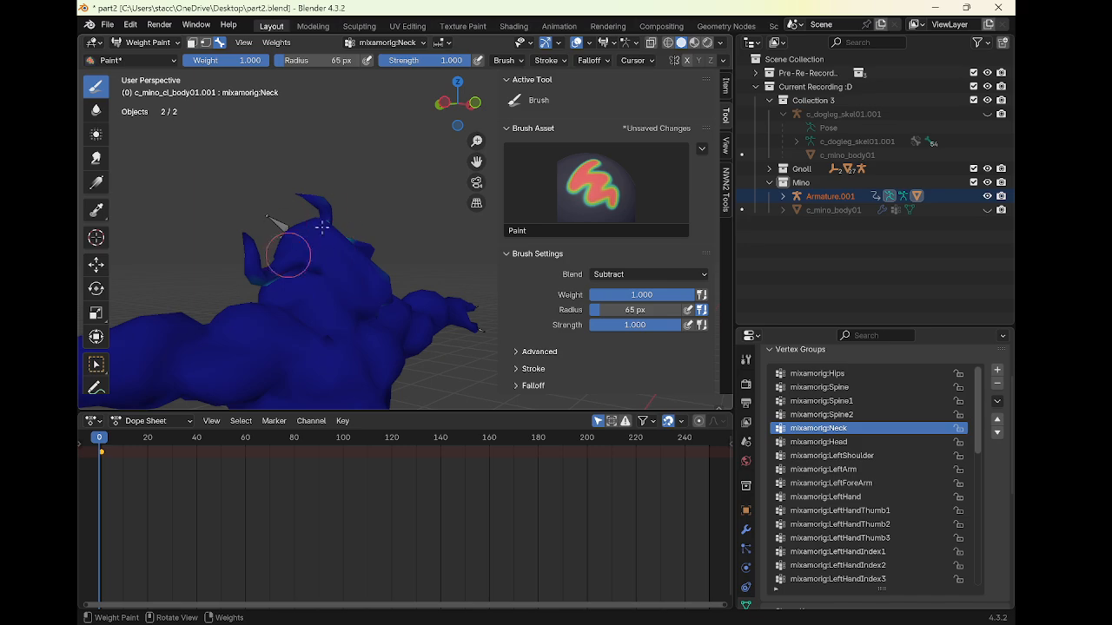
mouse_move(315, 253)
middle_down()
mouse_move(330, 240)
mouse_move(287, 236)
middle_up()
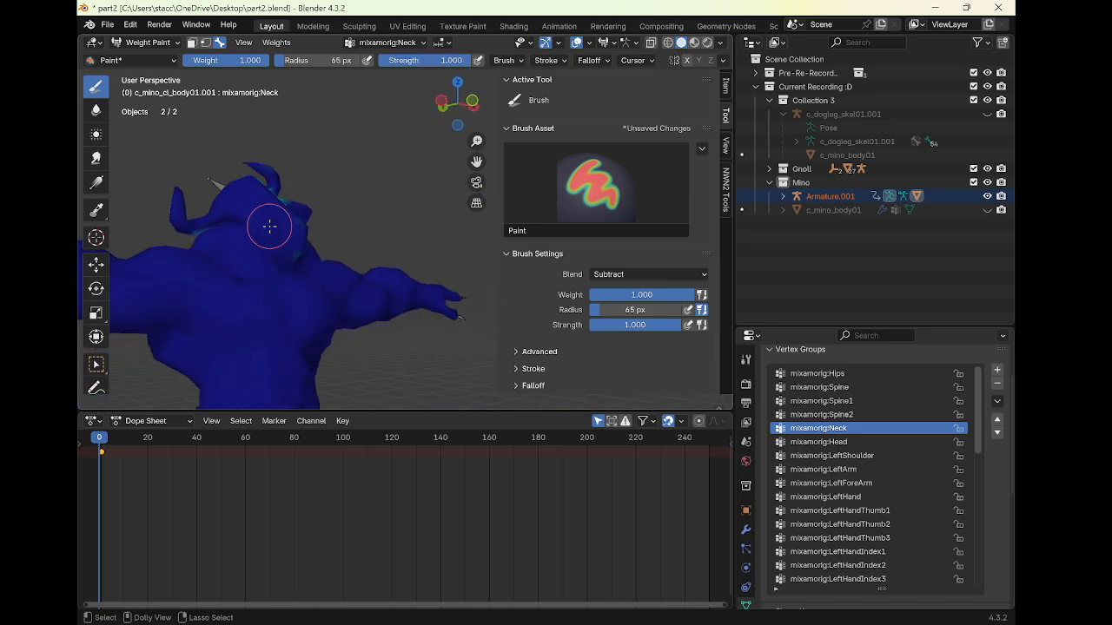
Select the head bone, set the blend back to Add and paint head weights over the skull and horns
ctrl+click(242, 201)
middle_drag(241, 202, 340, 230)
middle_drag(380, 261, 300, 238)
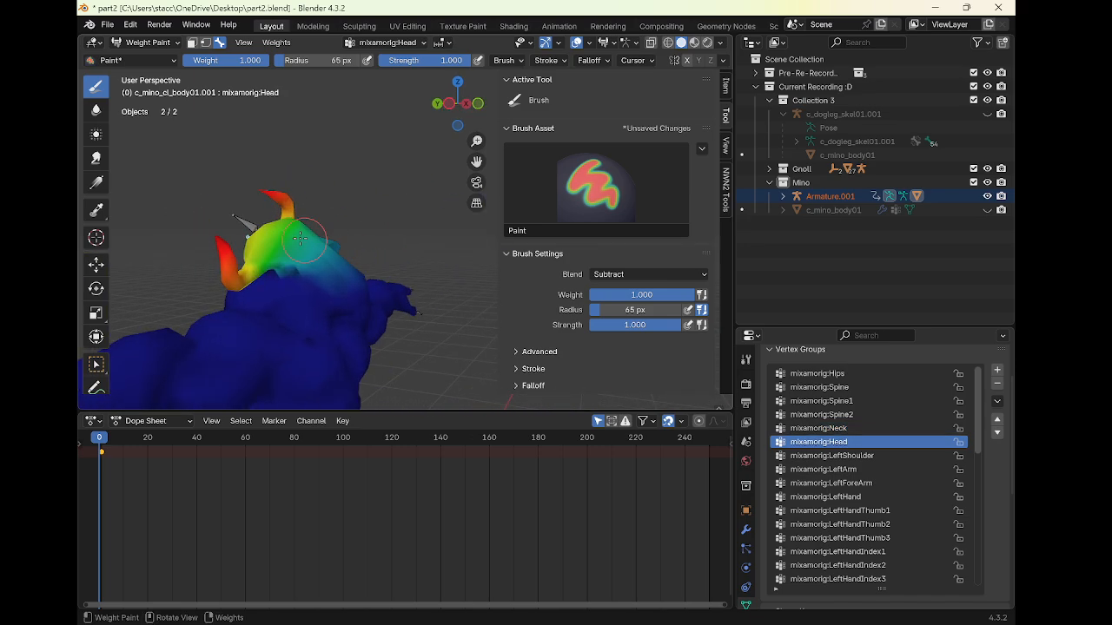
click(609, 275)
click(608, 423)
middle_drag(381, 235, 271, 185)
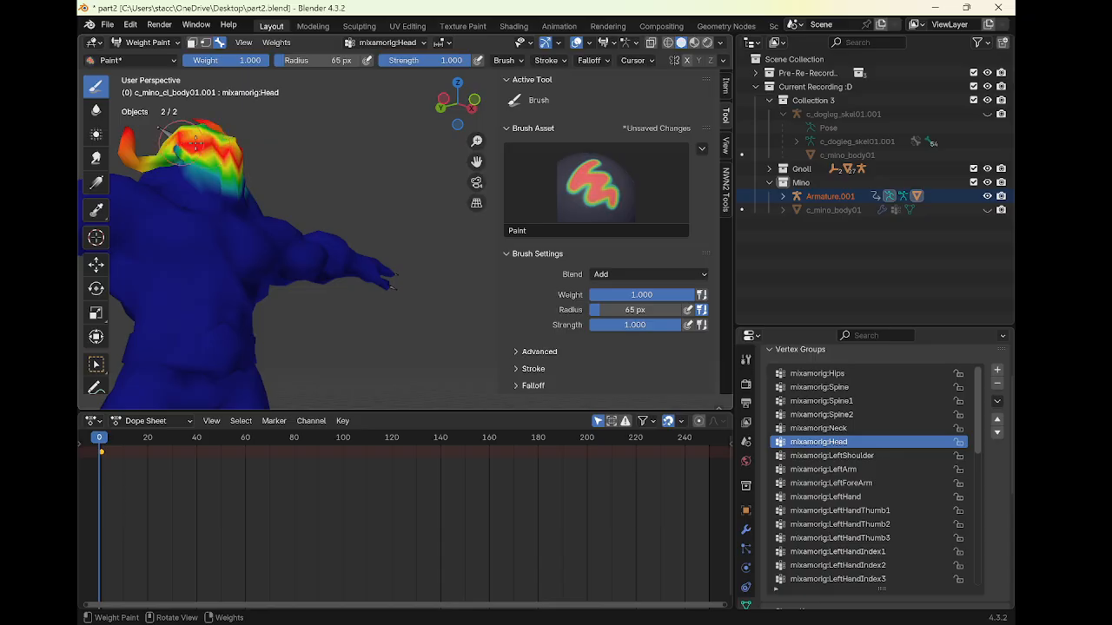
middle_drag(226, 146, 280, 174)
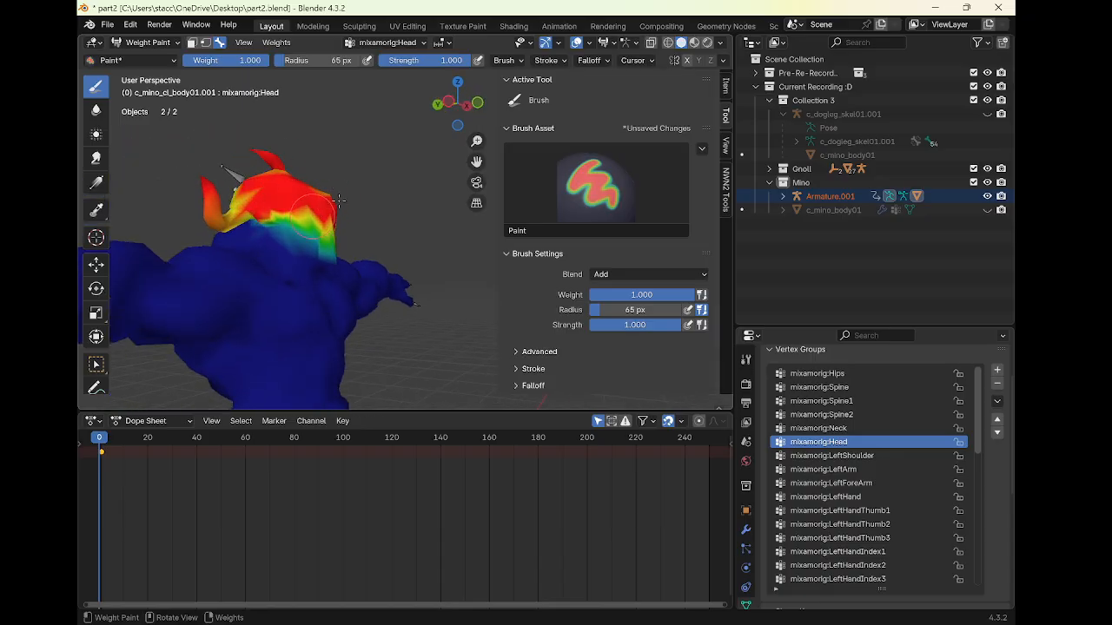
middle_drag(314, 220, 225, 245)
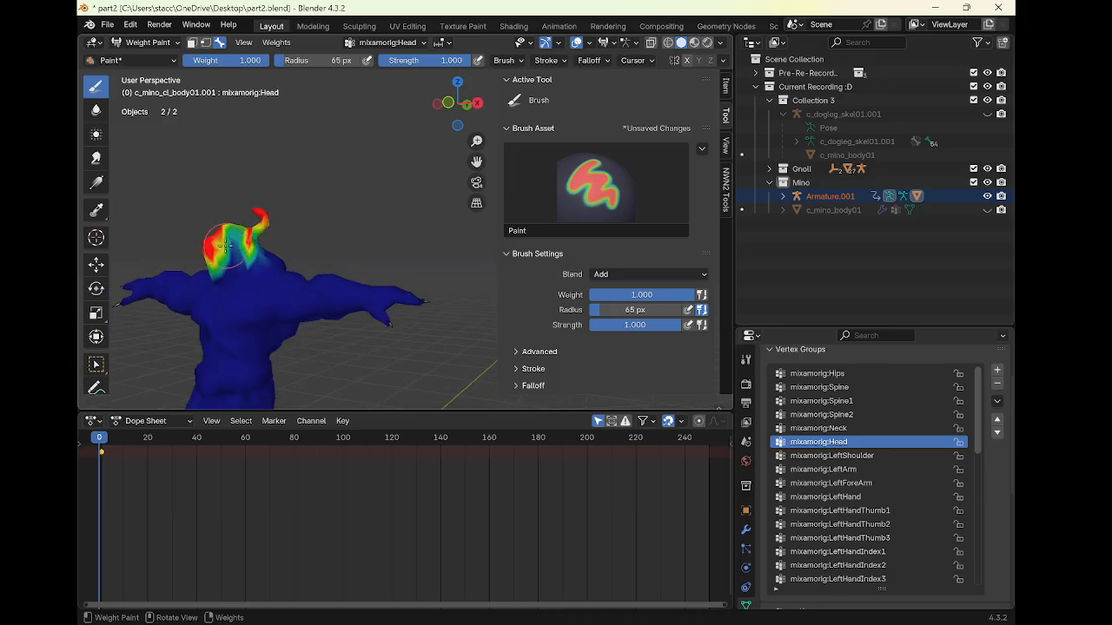
drag(232, 234, 223, 251)
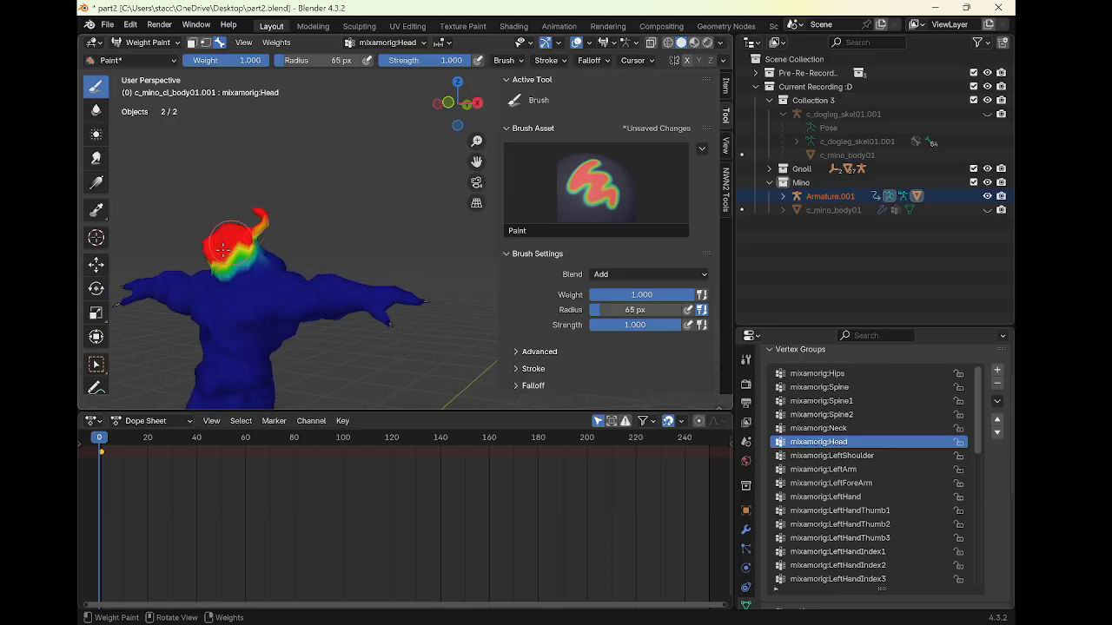
Paint head weights around the back and sides of the head, including the horns and jaw
middle_drag(229, 246, 377, 226)
drag(351, 233, 299, 192)
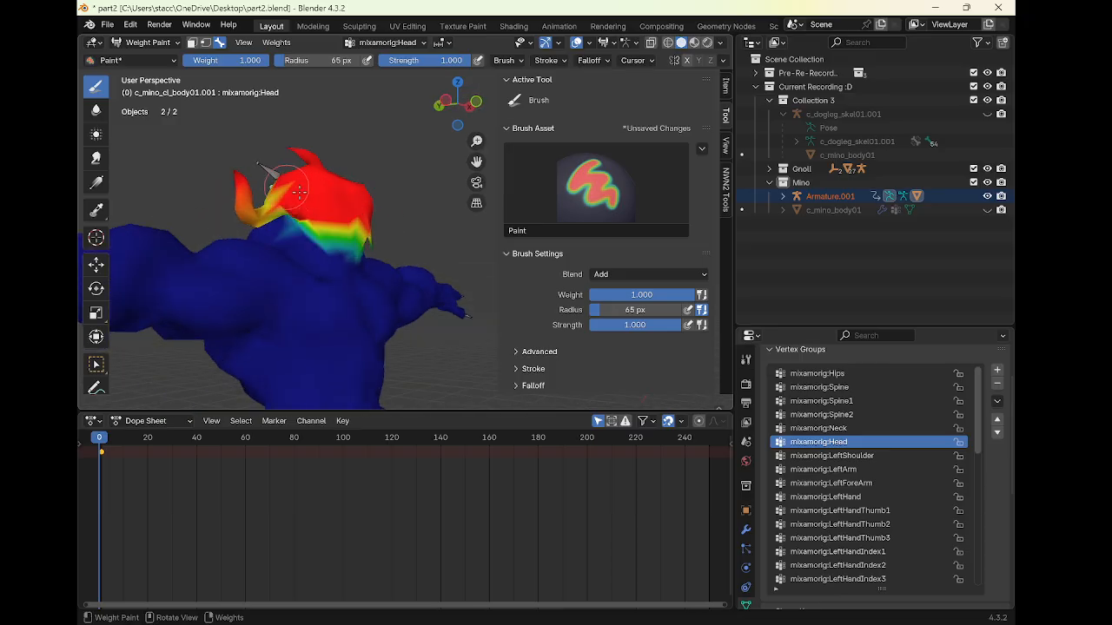
mouse_move(287, 182)
middle_down()
mouse_move(338, 216)
mouse_move(161, 218)
mouse_move(261, 226)
middle_up()
mouse_move(319, 222)
mouse_down()
mouse_move(322, 209)
mouse_move(396, 192)
mouse_move(375, 228)
mouse_move(315, 206)
mouse_move(262, 167)
mouse_move(327, 189)
mouse_up()
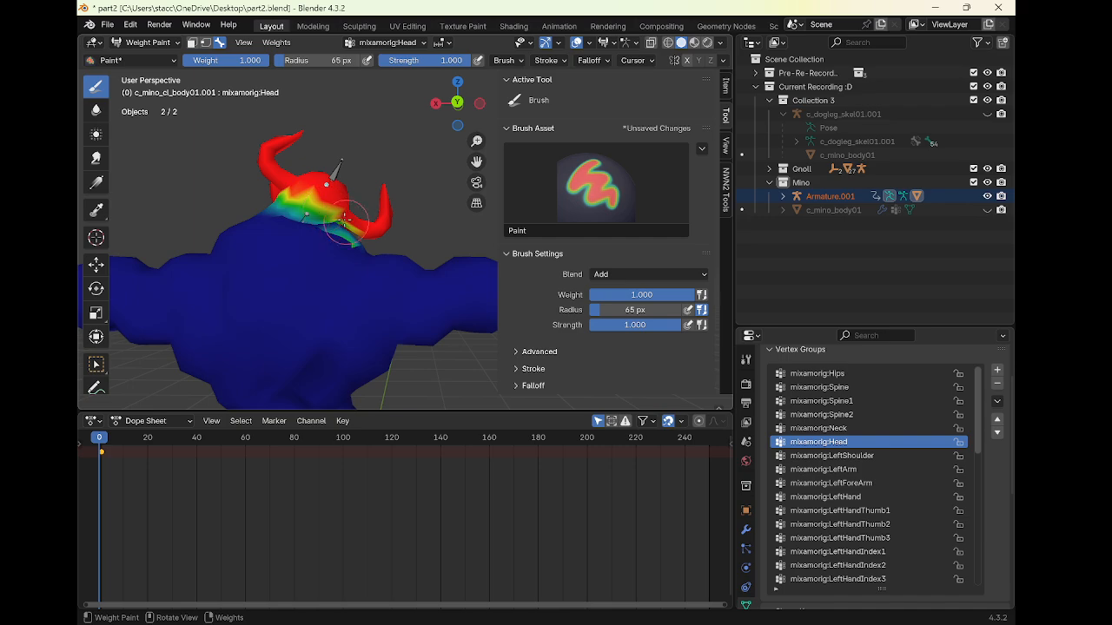
middle_drag(372, 193, 342, 224)
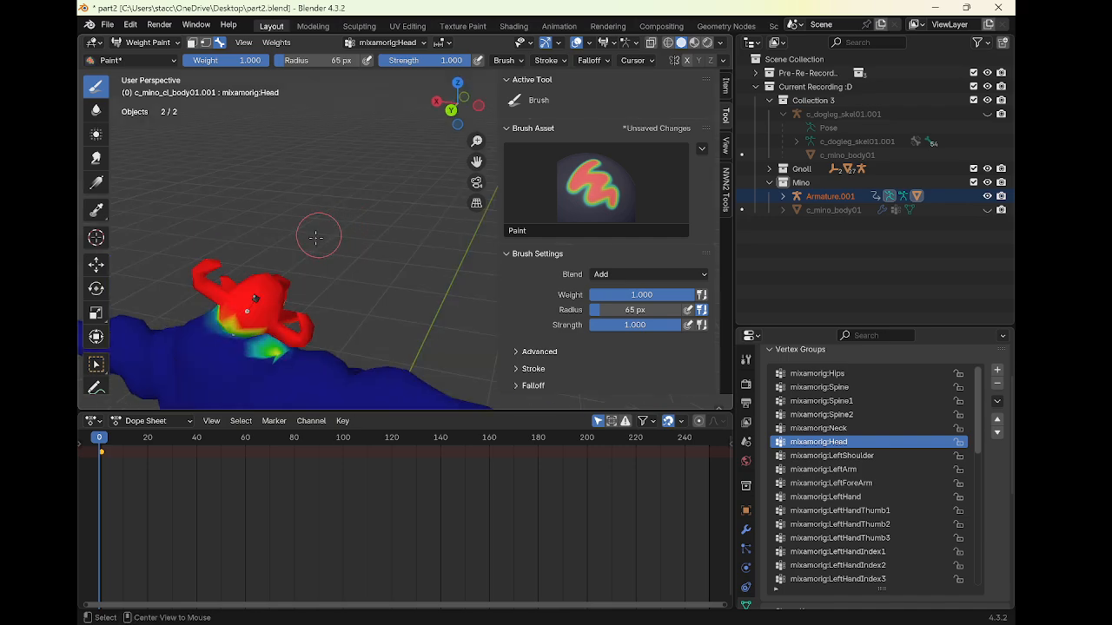
middle_drag(286, 249, 246, 234)
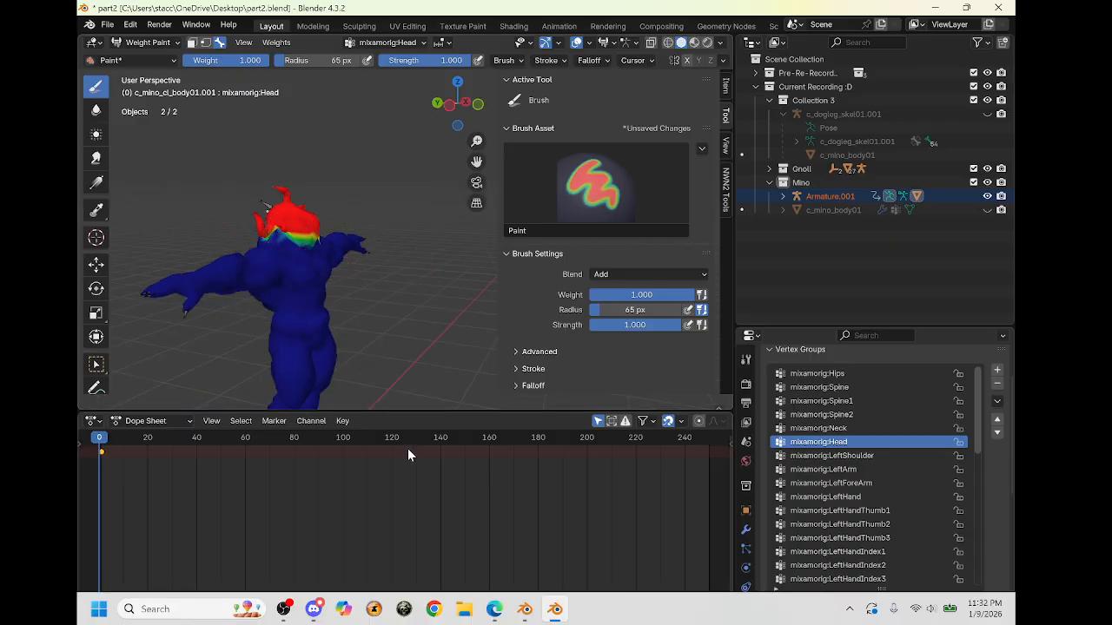
scroll(398, 286, up, 2)
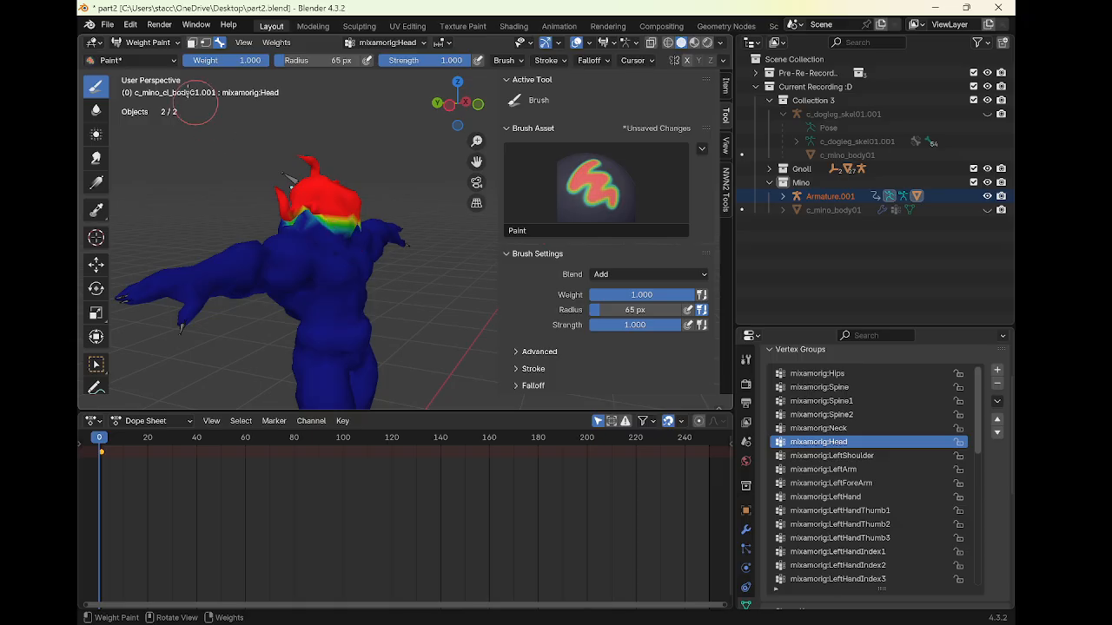
Switch the armature from Object Mode into Pose Mode
click(161, 45)
click(148, 47)
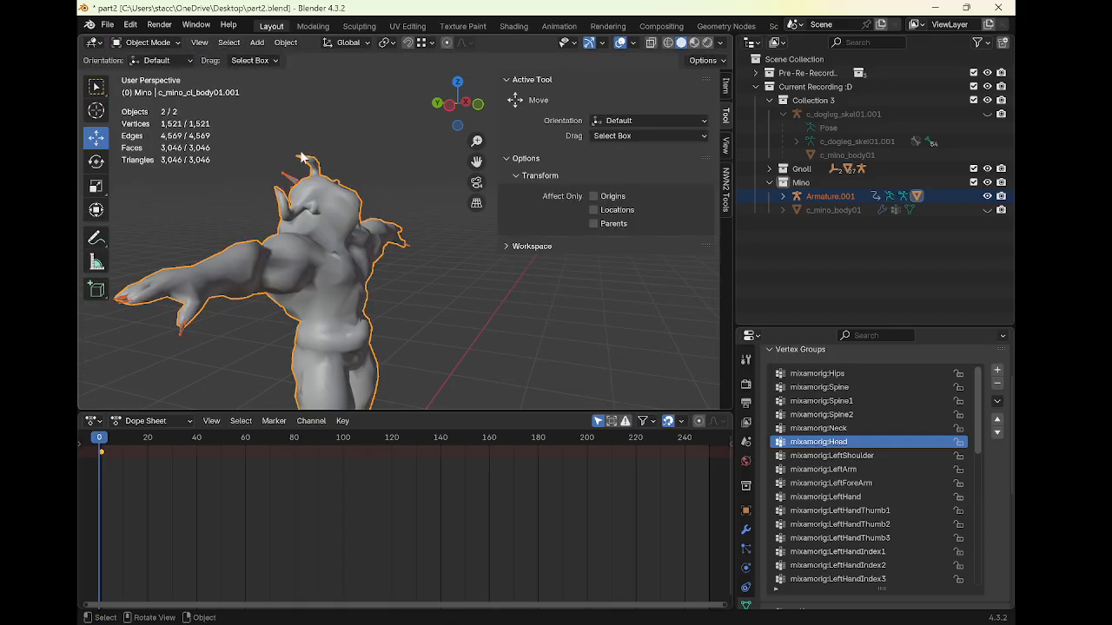
shift+click(291, 179)
click(174, 45)
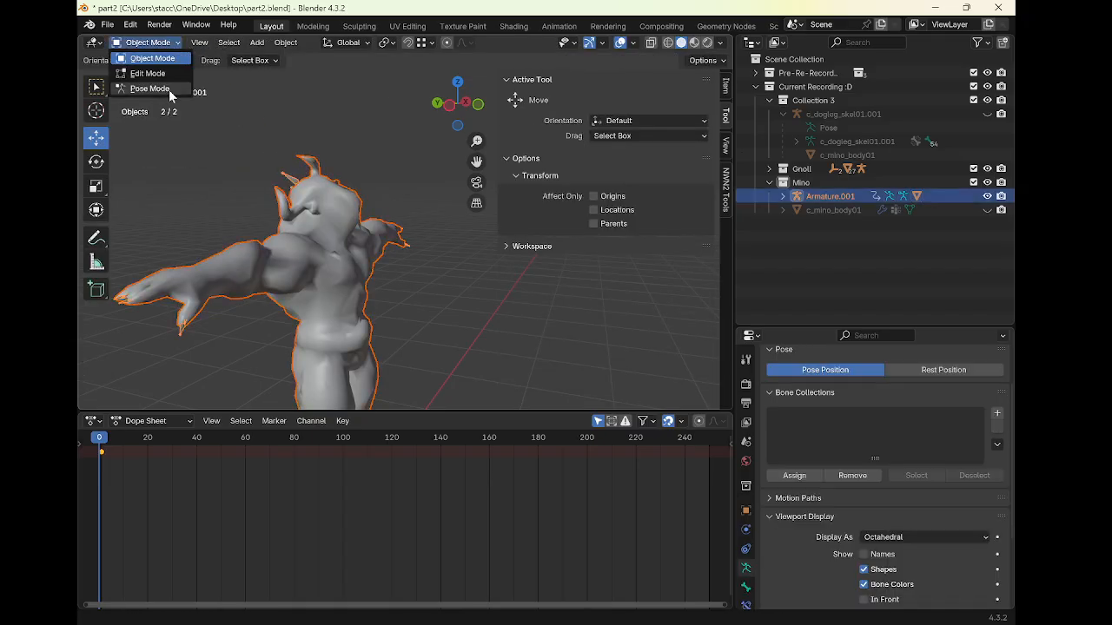
click(169, 90)
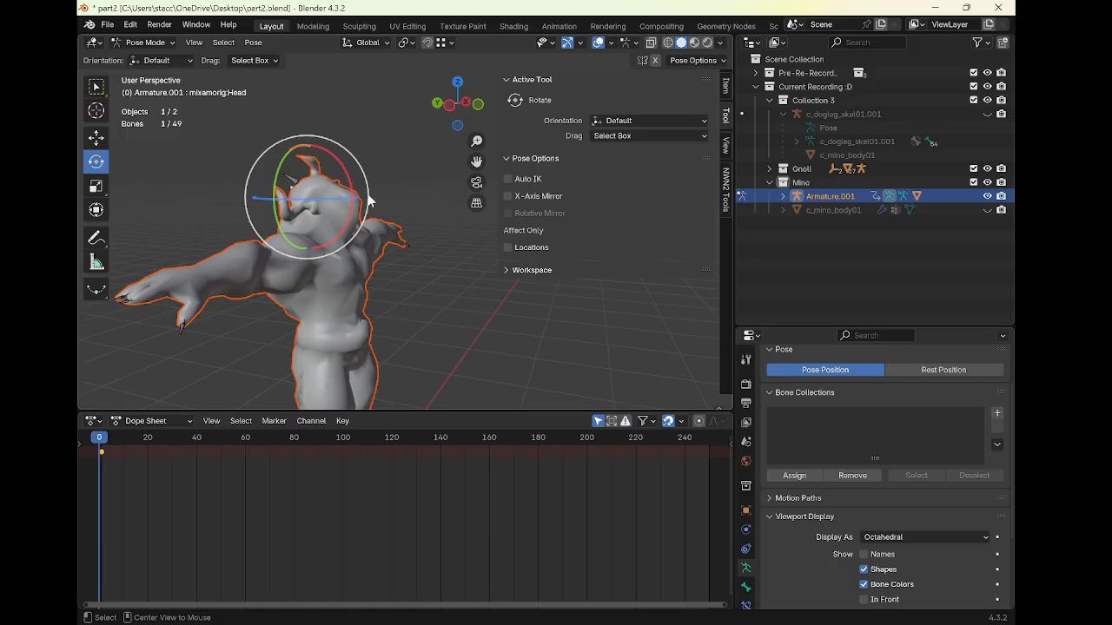
middle_drag(327, 233, 334, 220)
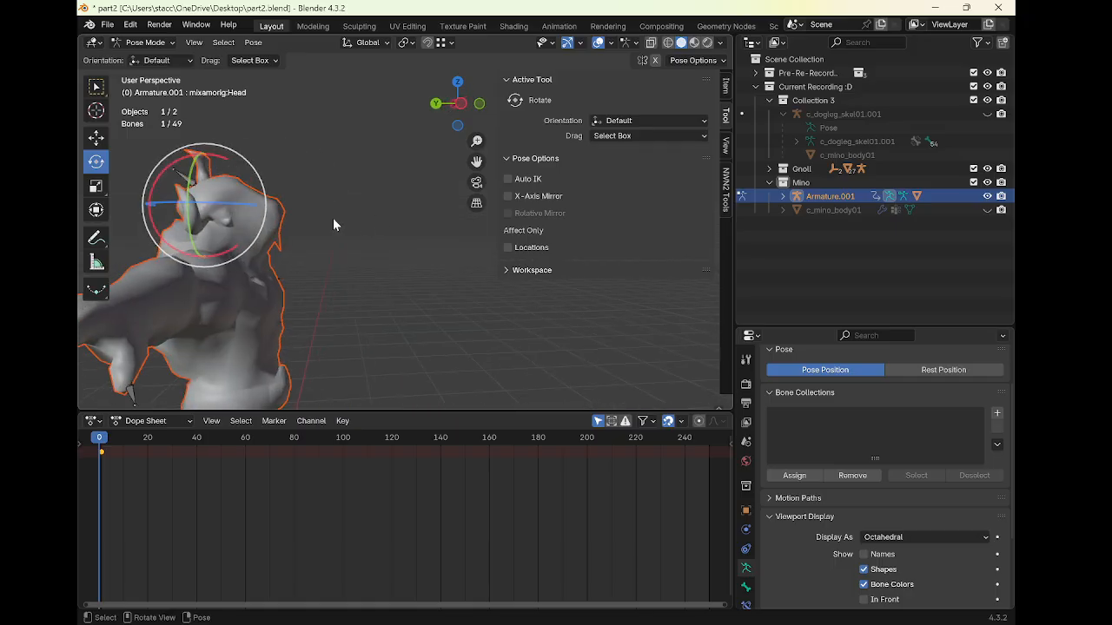
Select the neck bone, clear its rotation, and undo the clear
click(214, 223)
key(alt+r)
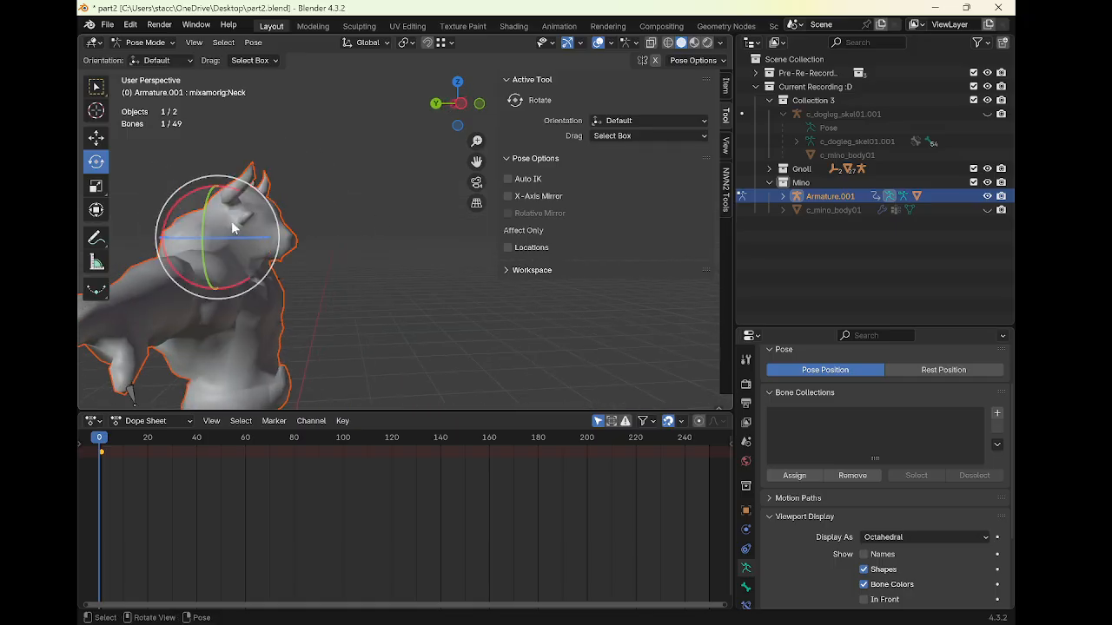
key(ctrl+z)
Return to Object Mode, select the minotaur mesh and enter Weight Paint mode
click(148, 42)
click(143, 49)
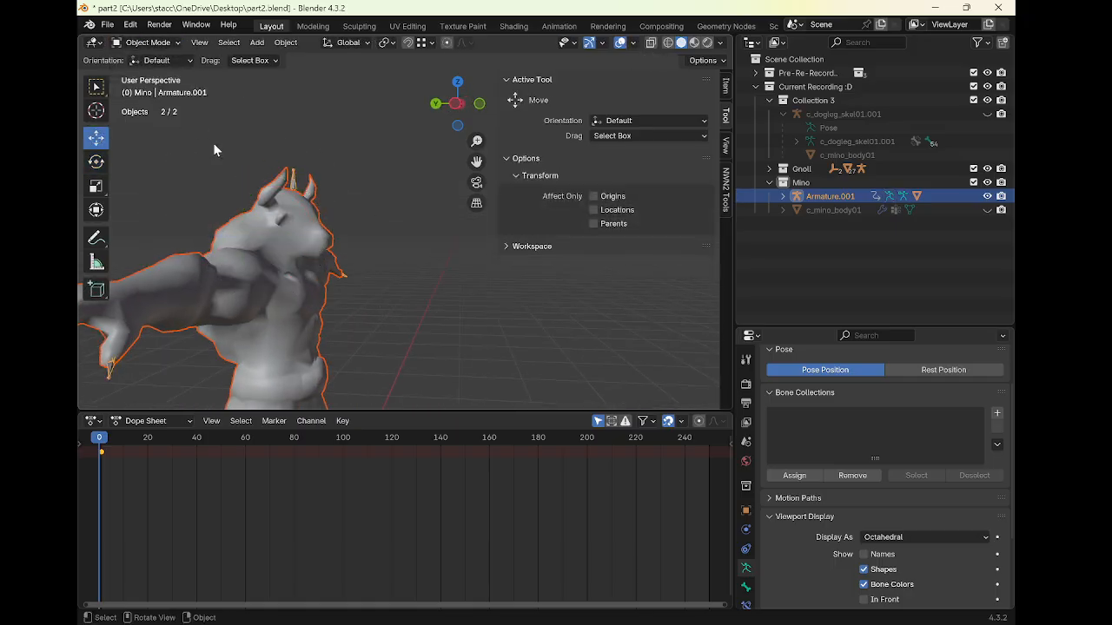
click(148, 42)
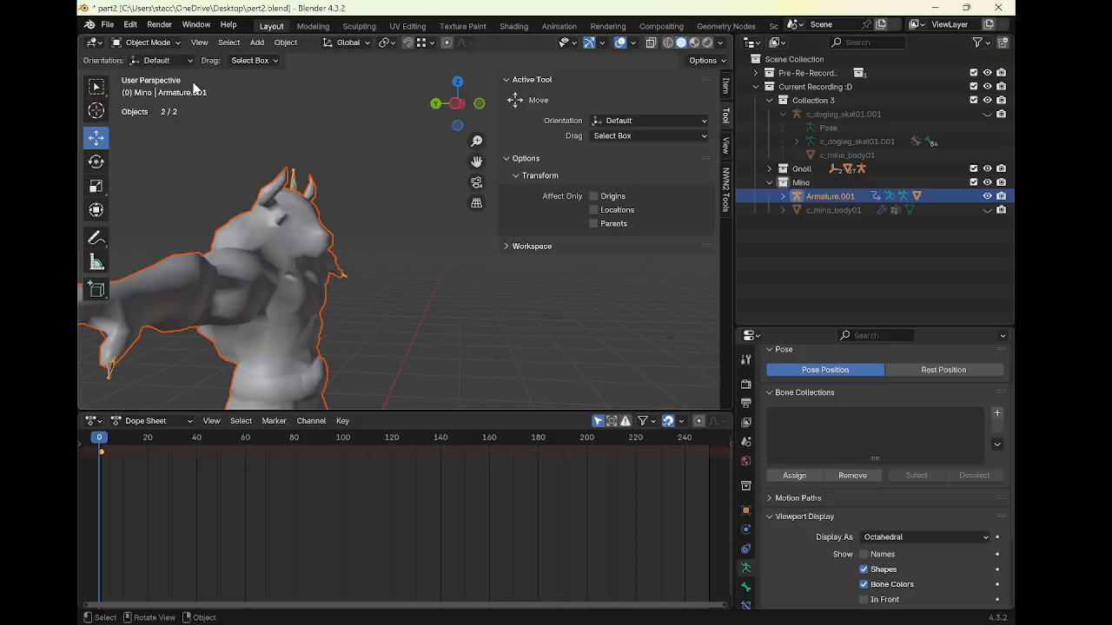
shift+click(246, 228)
click(160, 45)
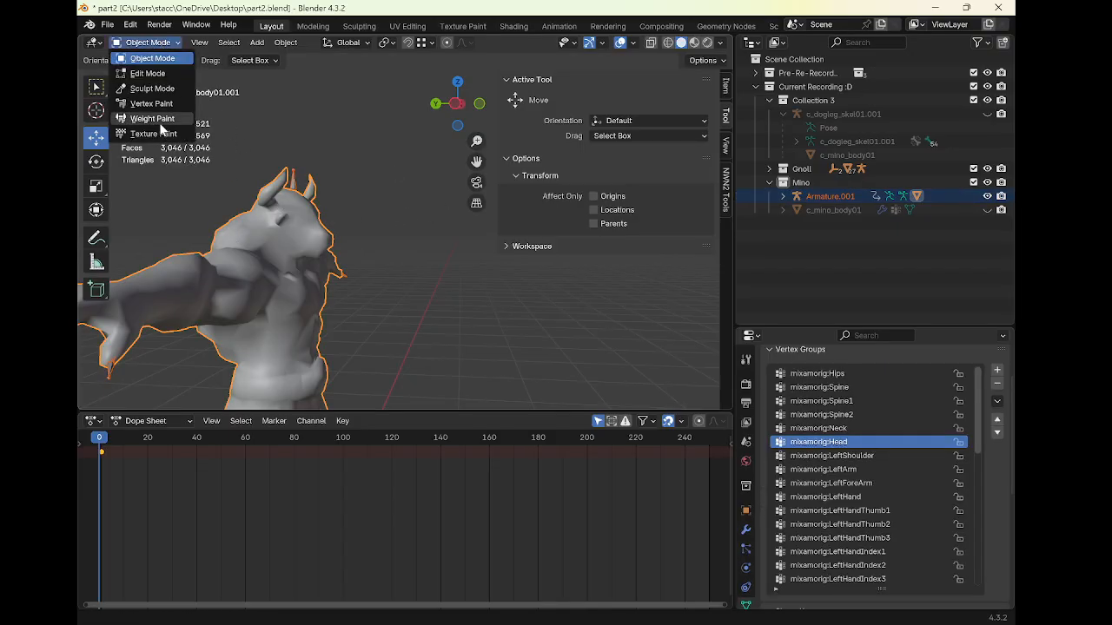
click(162, 126)
Switch the paint brush blend to Subtract
mouse_move(318, 208)
middle_down()
mouse_move(350, 241)
mouse_move(361, 276)
mouse_move(322, 291)
mouse_move(348, 278)
middle_up()
click(608, 274)
click(699, 377)
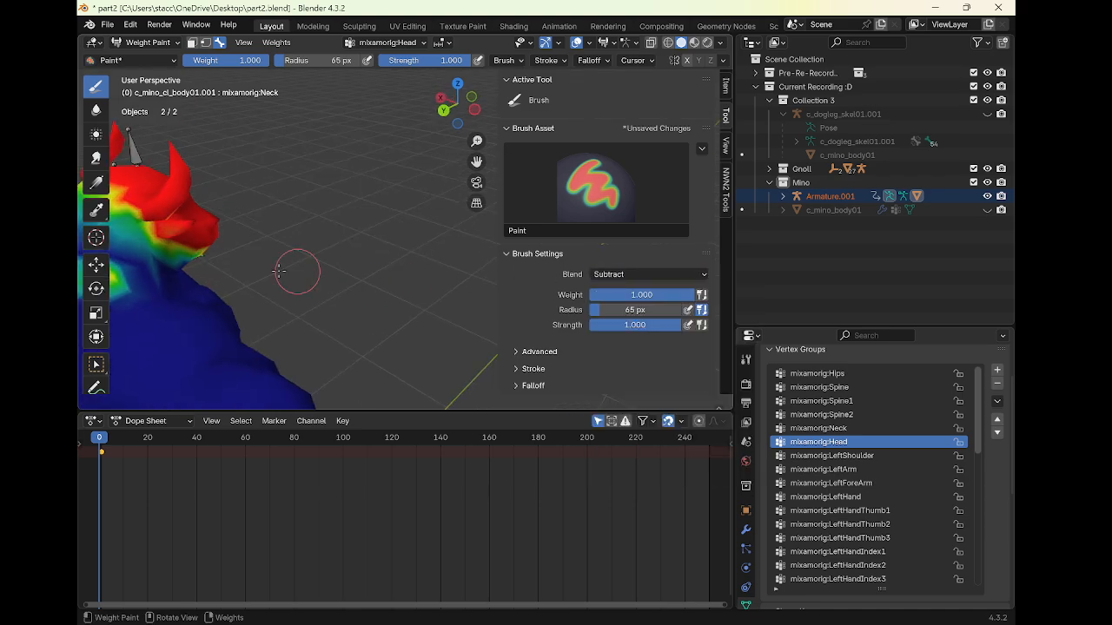
middle_drag(279, 272, 168, 318)
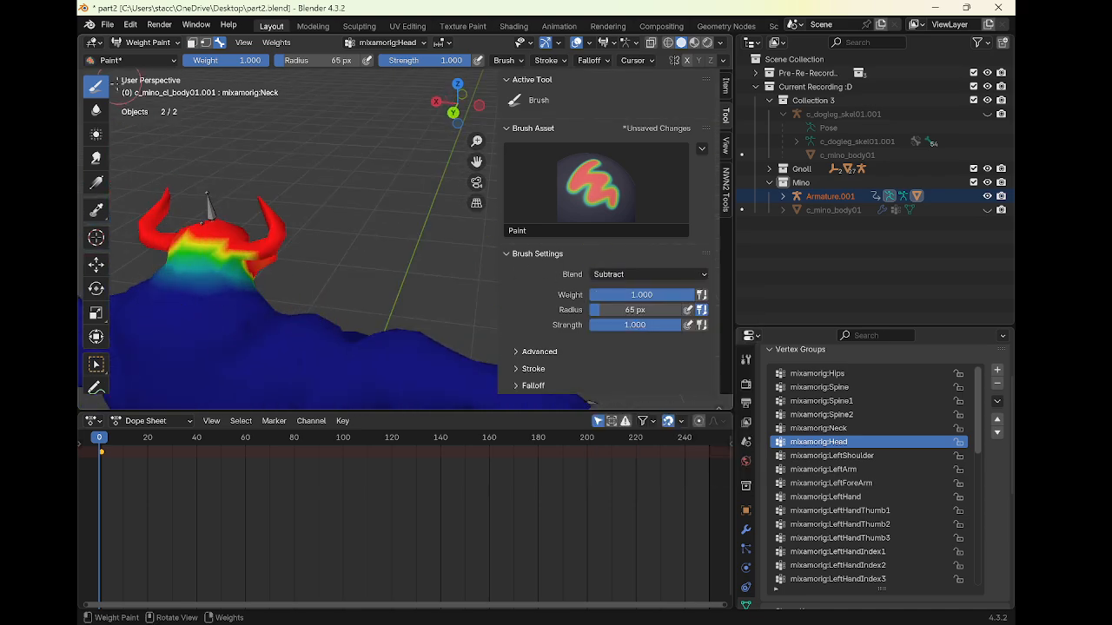
Switch to the Blur brush and smooth the head weights across the neck, back and sides of the head
click(96, 110)
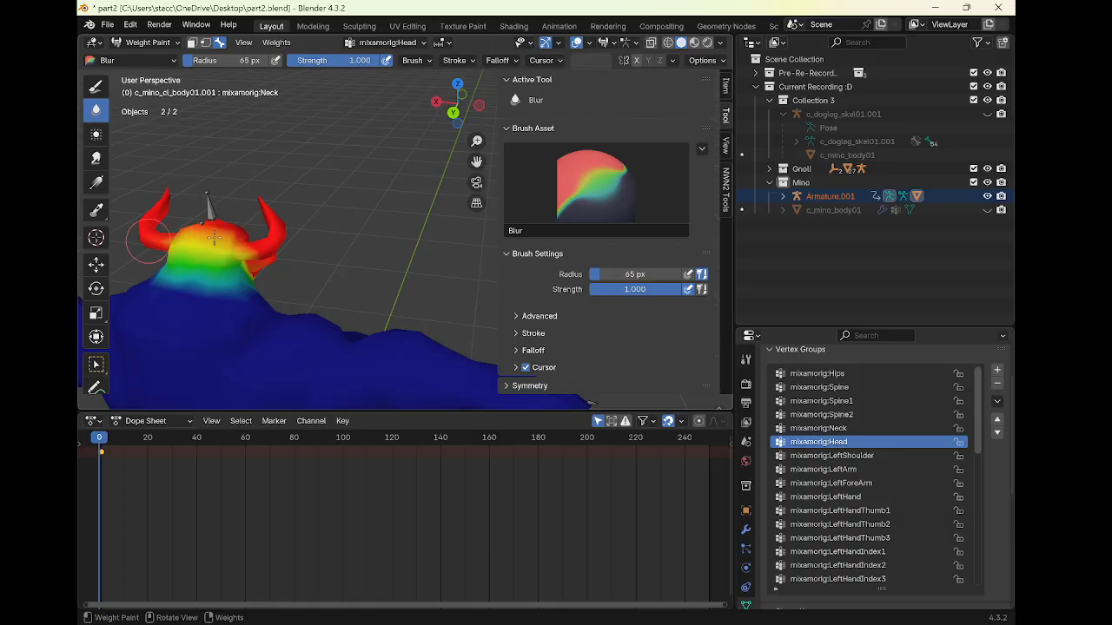
mouse_move(213, 237)
mouse_down()
mouse_move(261, 269)
mouse_move(234, 296)
mouse_up()
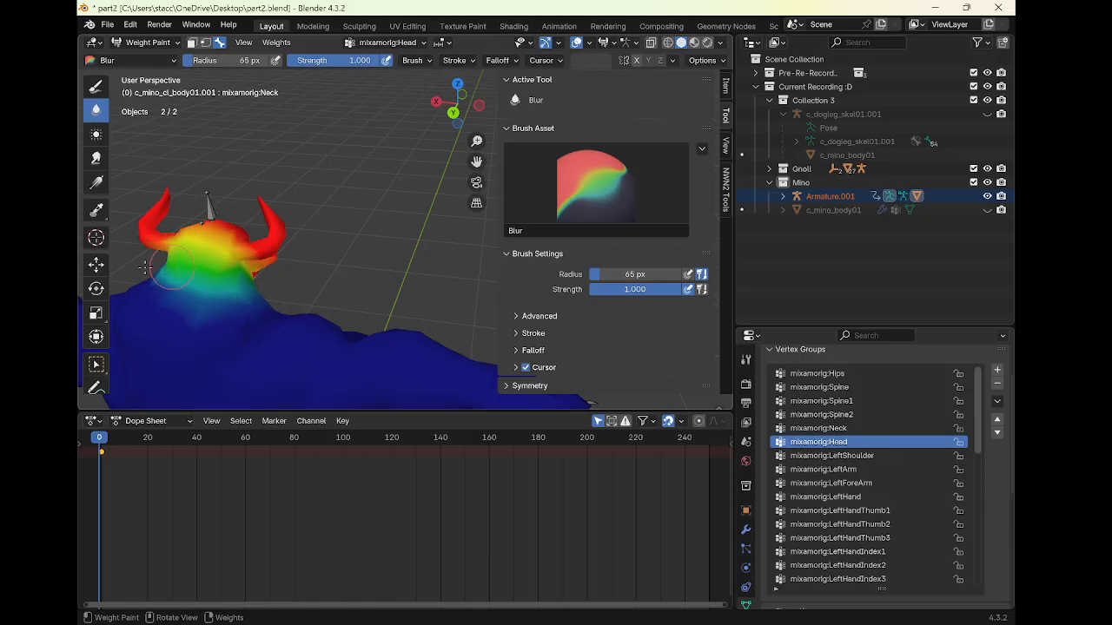
mouse_move(145, 269)
middle_down()
mouse_move(322, 280)
mouse_move(212, 268)
mouse_move(275, 261)
middle_up()
mouse_move(419, 280)
mouse_down()
mouse_move(359, 335)
mouse_move(394, 254)
mouse_up()
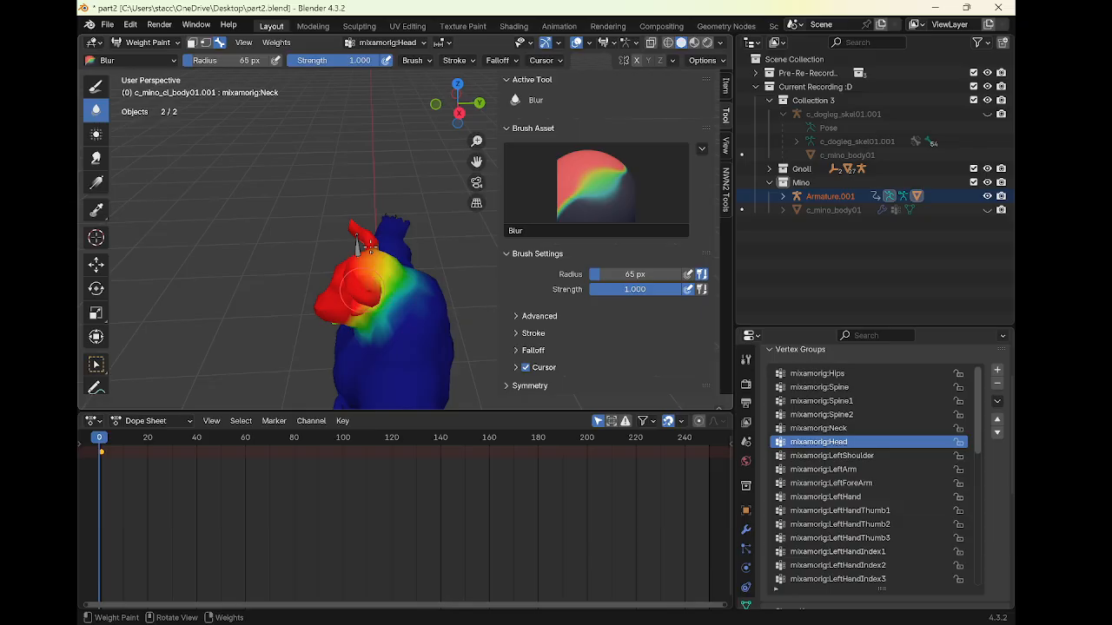
mouse_move(369, 248)
middle_down()
mouse_move(382, 248)
mouse_move(241, 278)
mouse_move(348, 208)
middle_up()
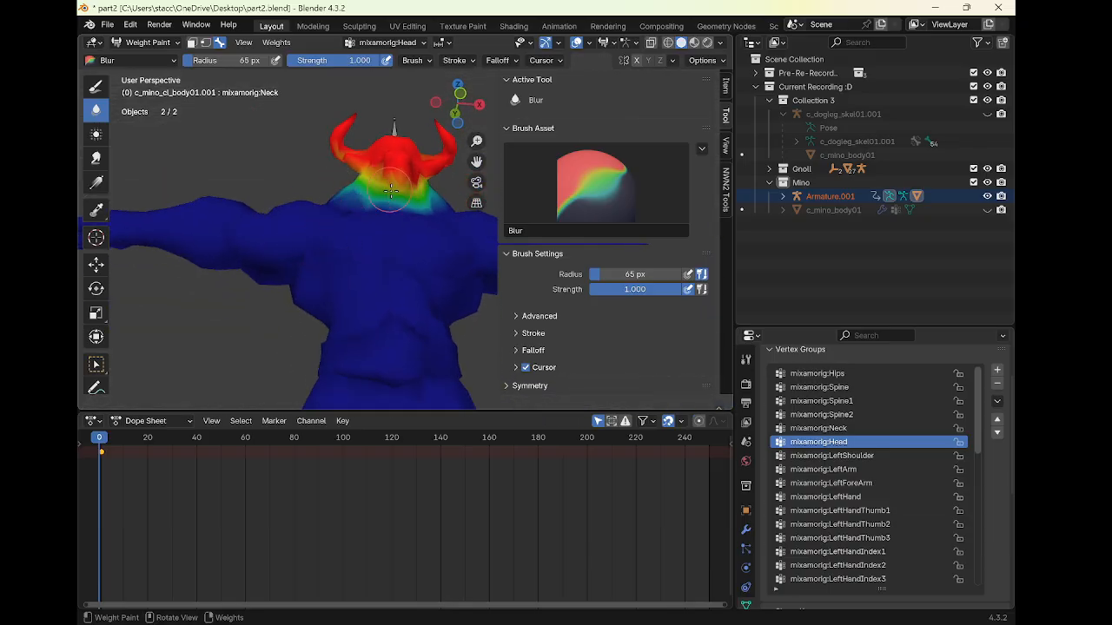
drag(392, 190, 411, 167)
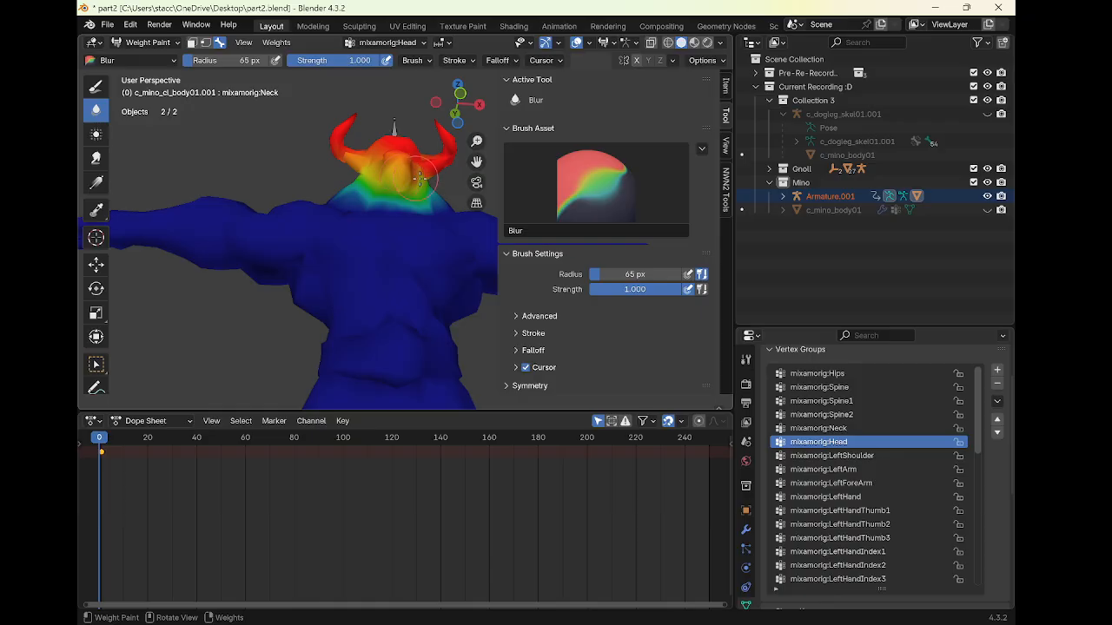
middle_drag(420, 178, 304, 186)
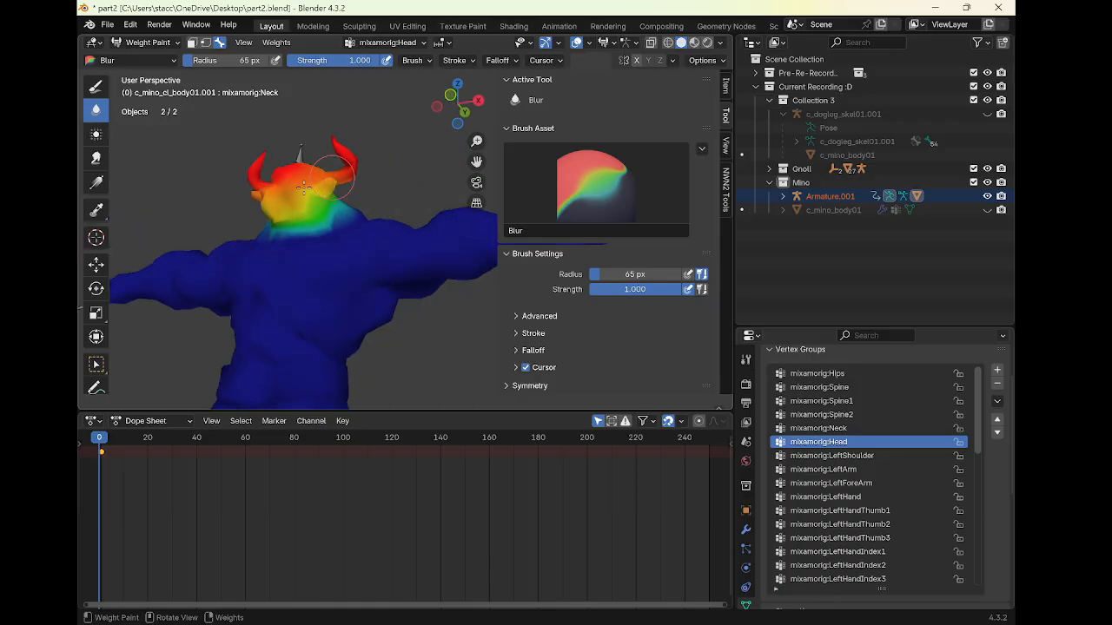
drag(304, 187, 293, 193)
middle_drag(292, 193, 320, 214)
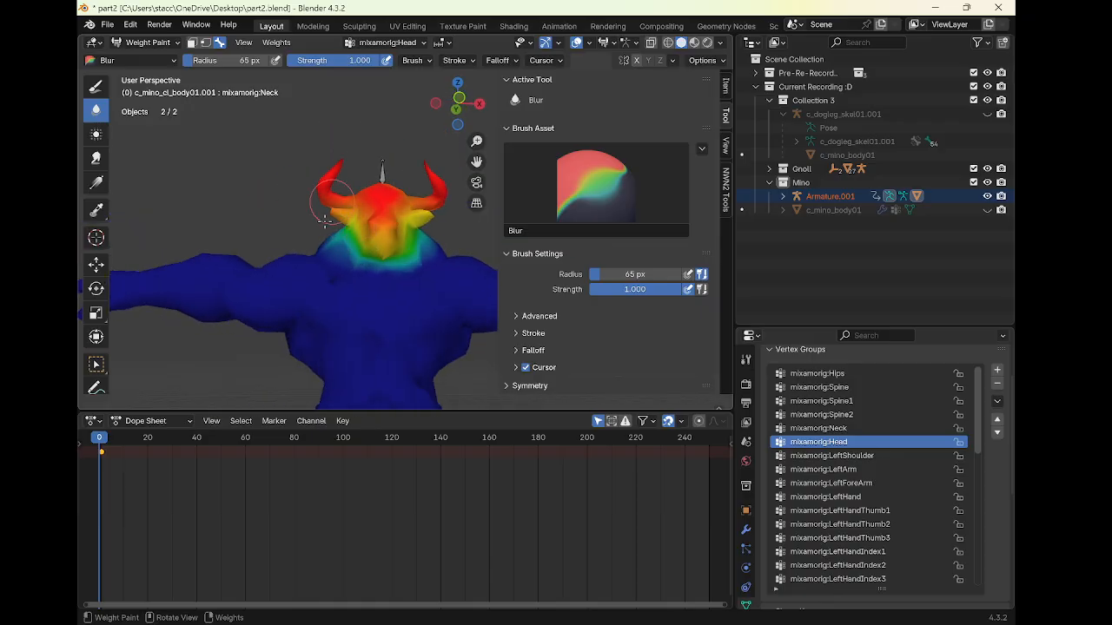
drag(338, 205, 426, 186)
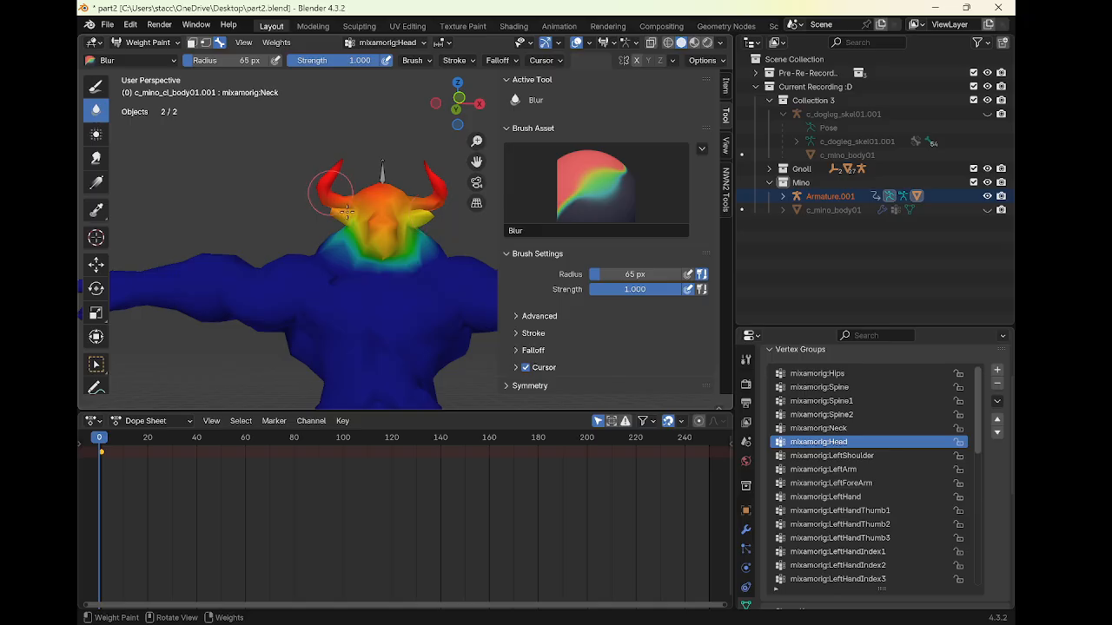
middle_drag(382, 223, 365, 221)
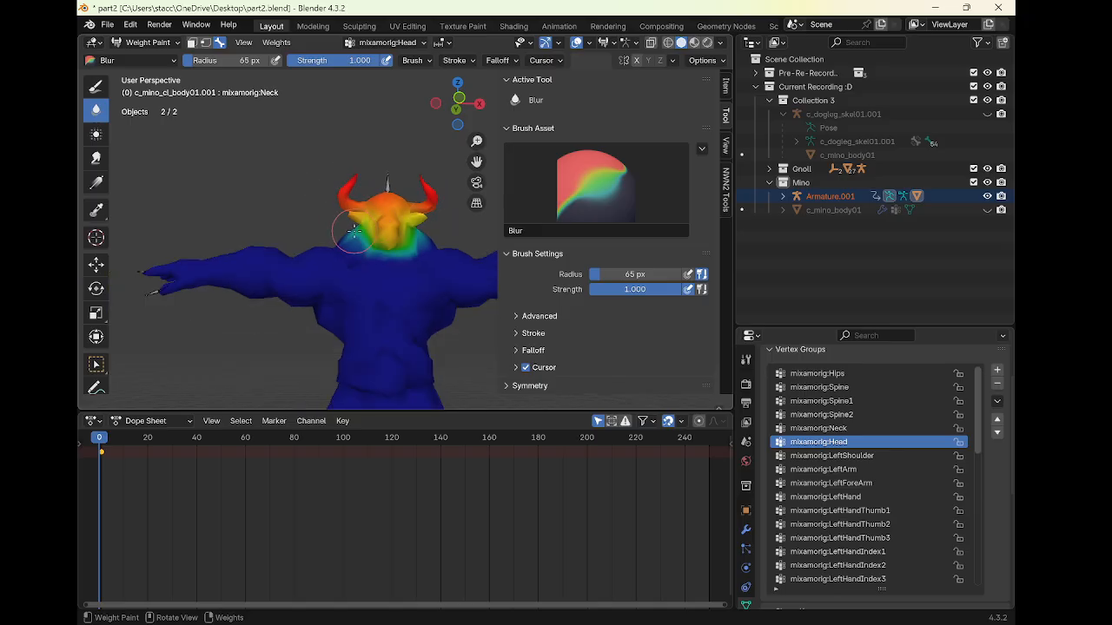
Rotate the neck bone about -27.7° to test the deformation
key(r)
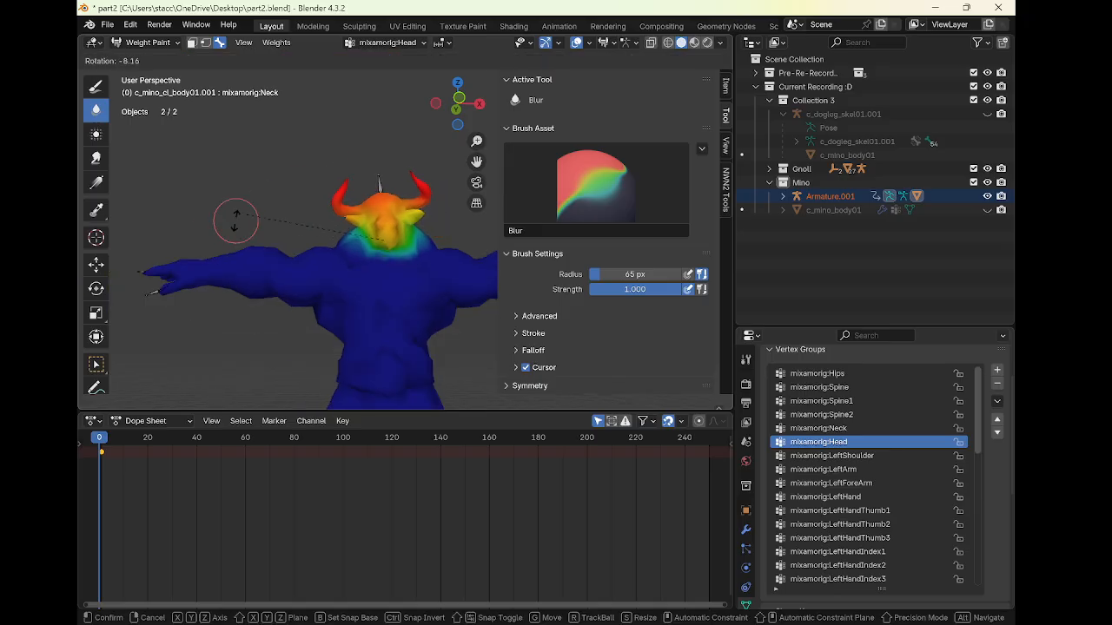
click(190, 274)
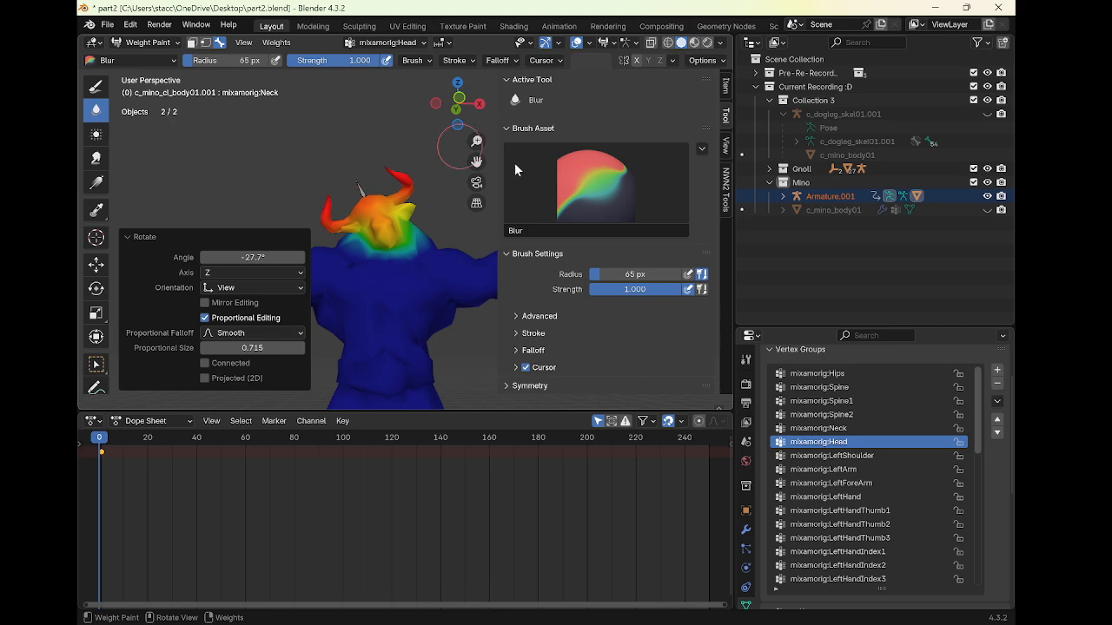
Switch back to the paint brush, set its blend to Add and paint head weights over the back of the head and neck
click(95, 89)
middle_drag(407, 179, 335, 205)
click(615, 277)
click(603, 423)
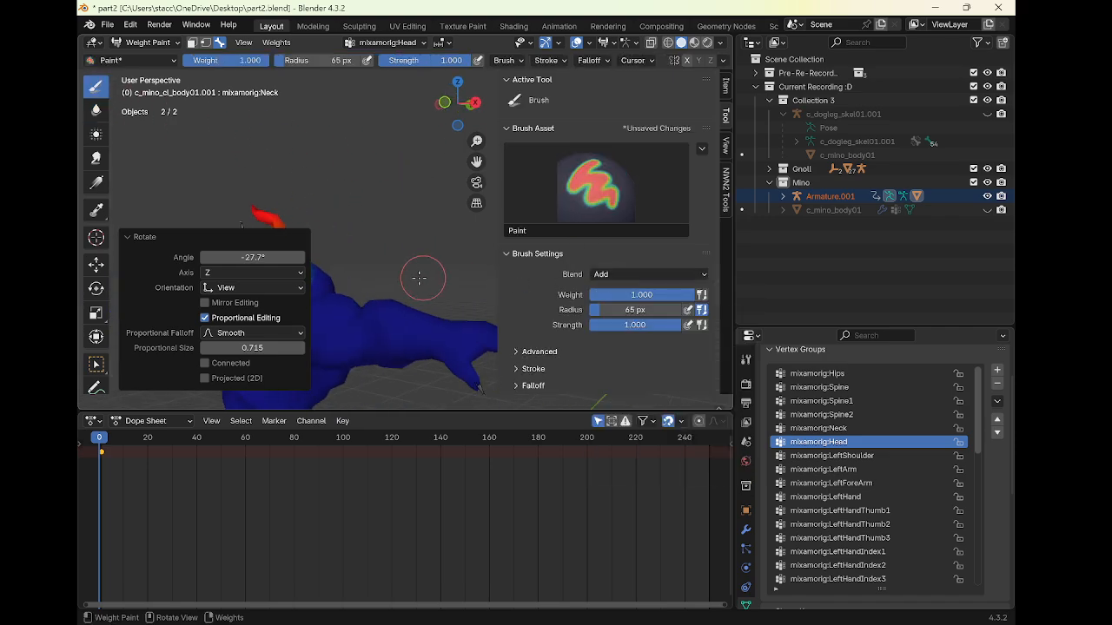
mouse_move(417, 273)
middle_down()
mouse_move(408, 278)
mouse_move(410, 248)
mouse_move(377, 225)
middle_up()
mouse_move(387, 188)
mouse_down()
mouse_move(369, 174)
mouse_move(336, 253)
mouse_move(407, 193)
mouse_up()
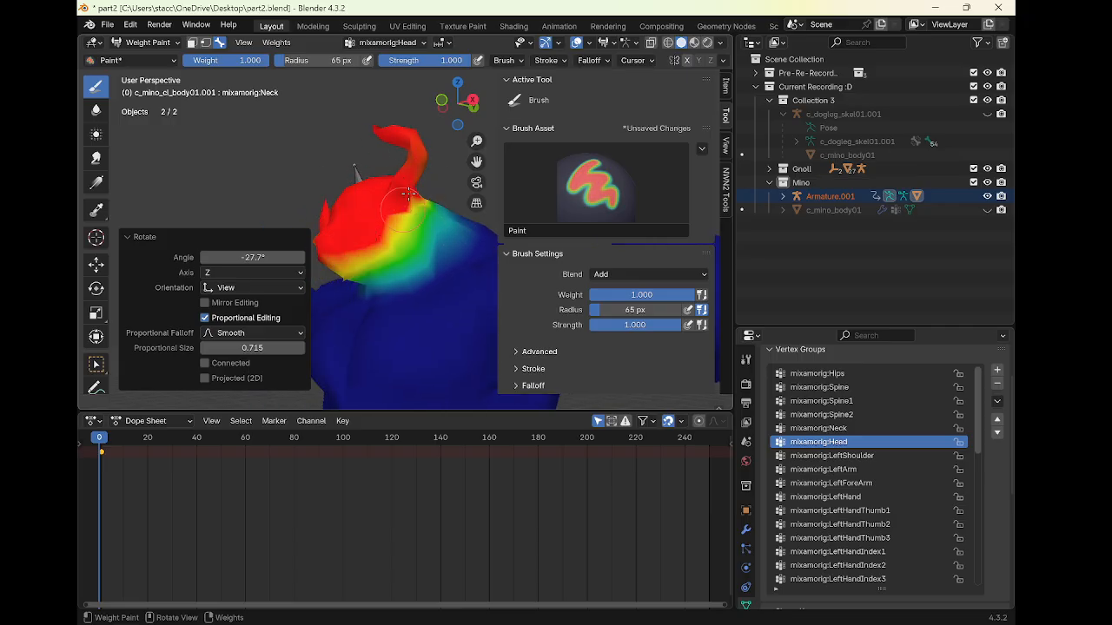
mouse_move(379, 231)
mouse_down()
mouse_move(347, 269)
mouse_move(394, 220)
mouse_up()
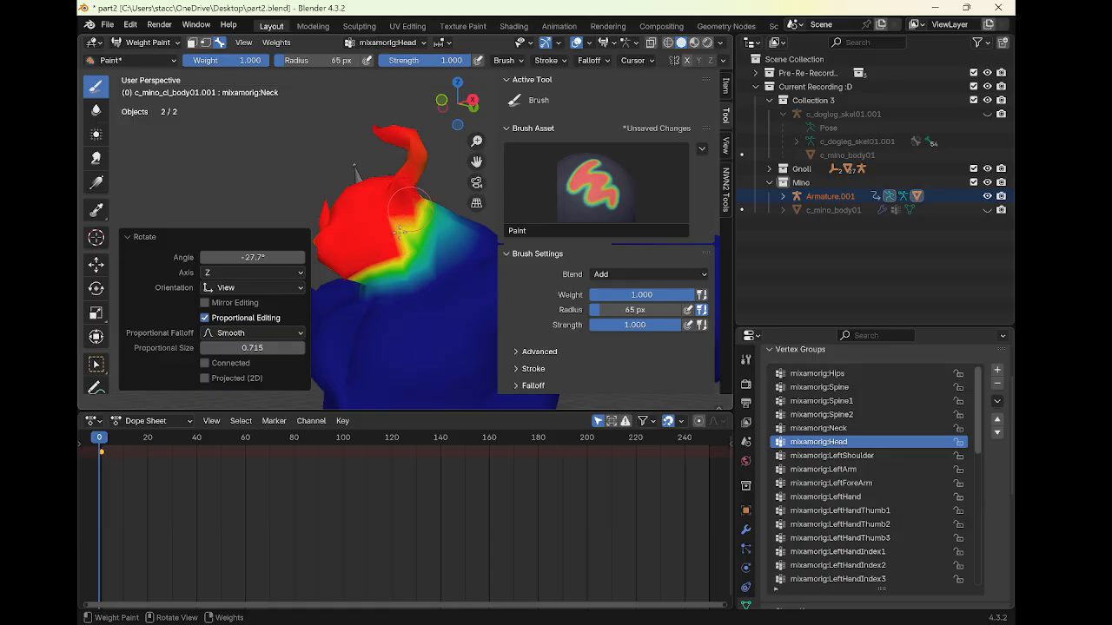
middle_drag(407, 239, 409, 241)
mouse_move(423, 204)
mouse_down()
mouse_move(410, 219)
mouse_move(469, 217)
mouse_move(480, 228)
mouse_up()
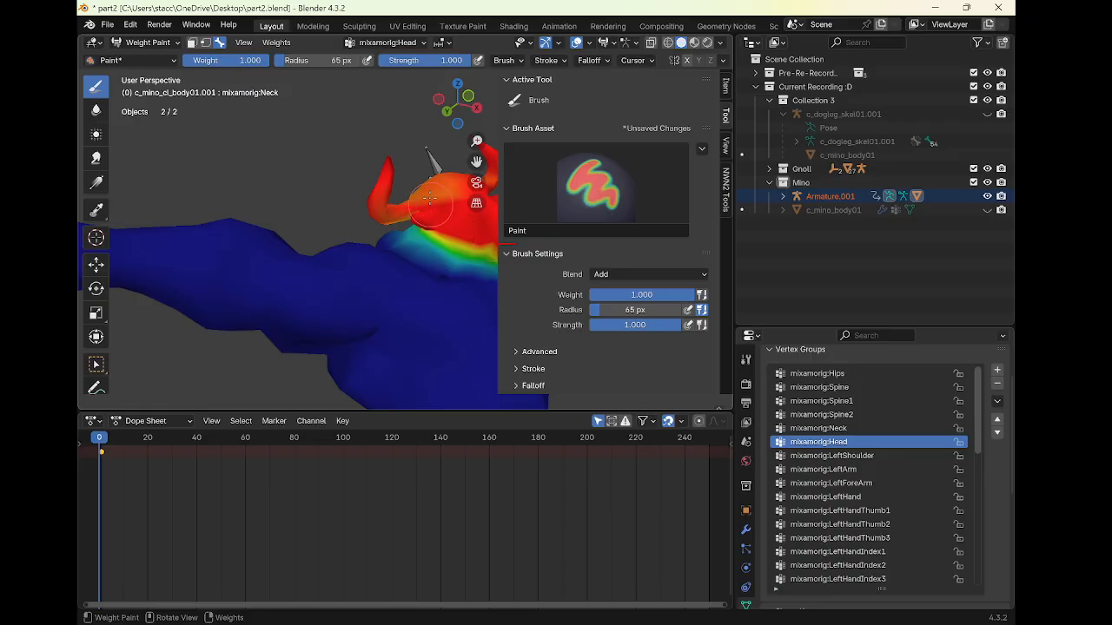
mouse_move(429, 199)
mouse_down()
mouse_move(378, 196)
mouse_move(451, 181)
mouse_up()
Smooth the head weights along the neck boundary with the Blur brush
scroll(413, 198, down, 2)
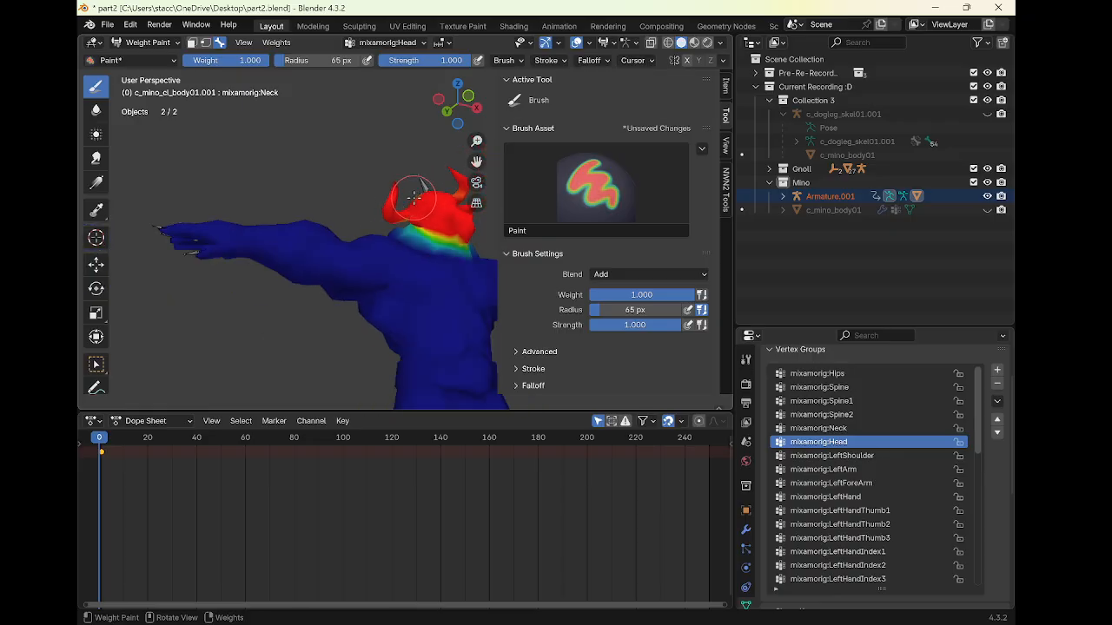
middle_drag(413, 198, 359, 221)
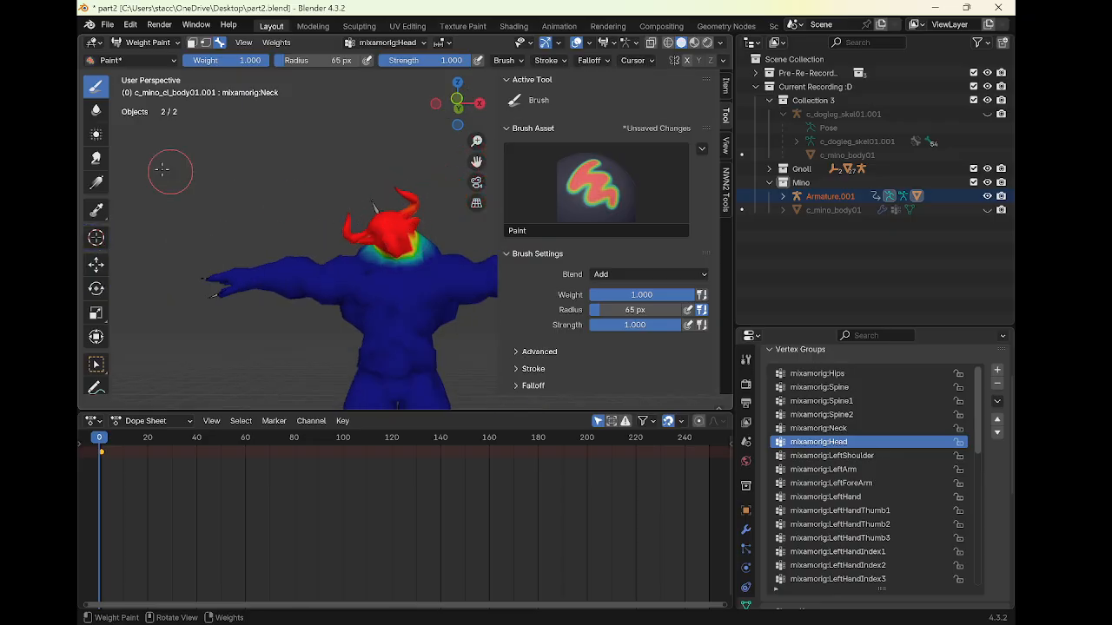
click(96, 111)
middle_drag(260, 228, 361, 256)
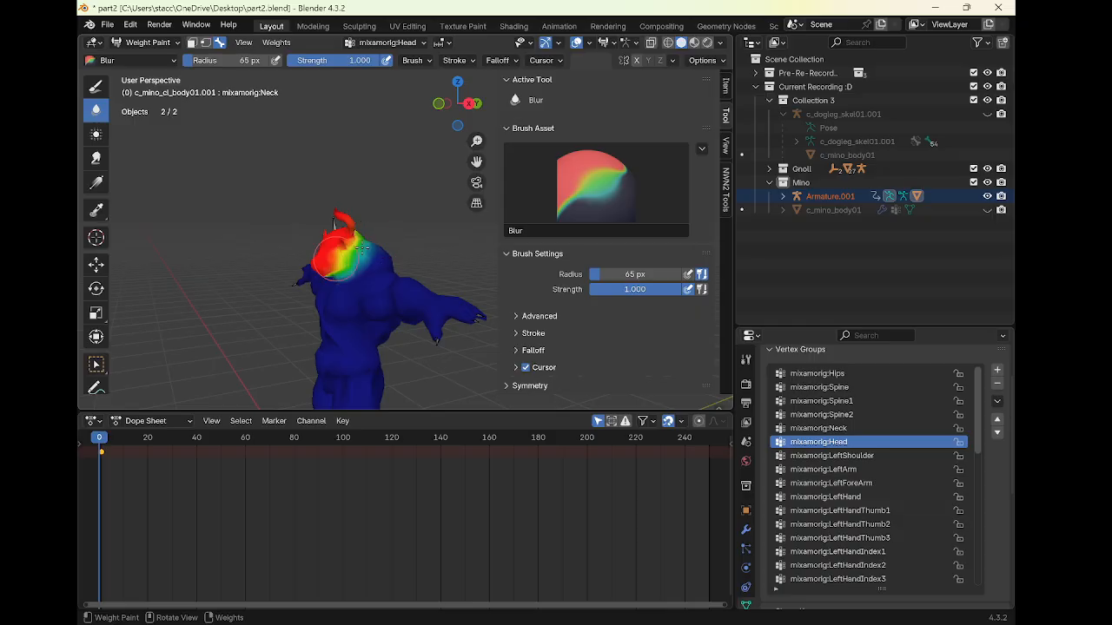
middle_drag(199, 261, 345, 281)
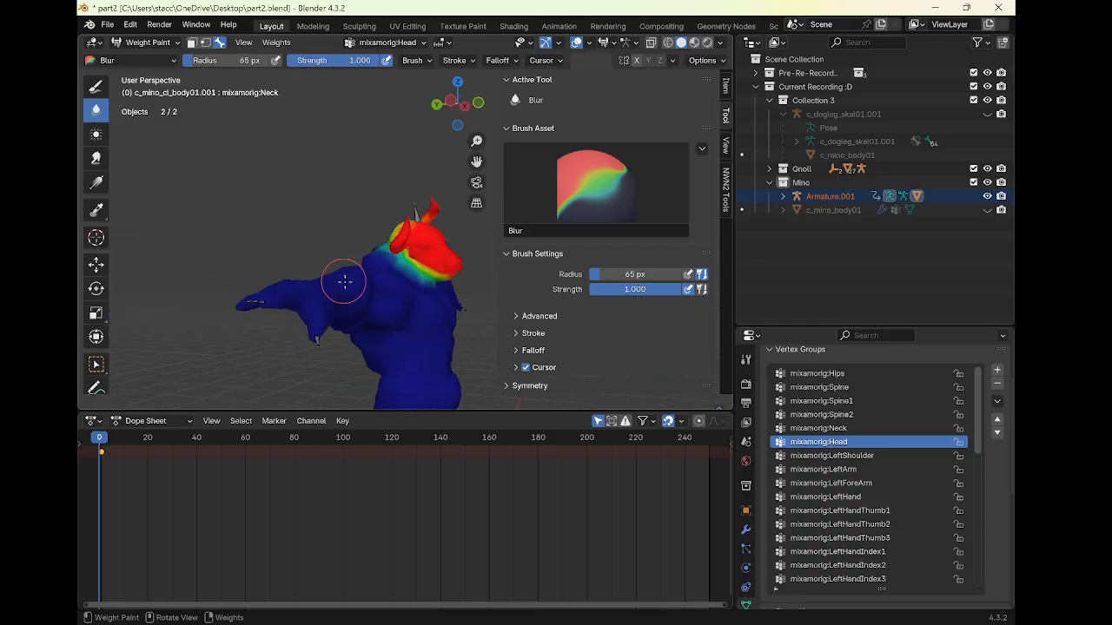
middle_drag(416, 282, 296, 265)
drag(296, 265, 335, 259)
mouse_move(337, 262)
middle_down()
mouse_move(268, 276)
mouse_move(385, 298)
mouse_move(336, 207)
mouse_move(385, 290)
mouse_move(360, 266)
mouse_move(324, 280)
middle_up()
Return to Object Mode and play the animation to check the head deformation
key(r)
right_click(405, 227)
click(139, 43)
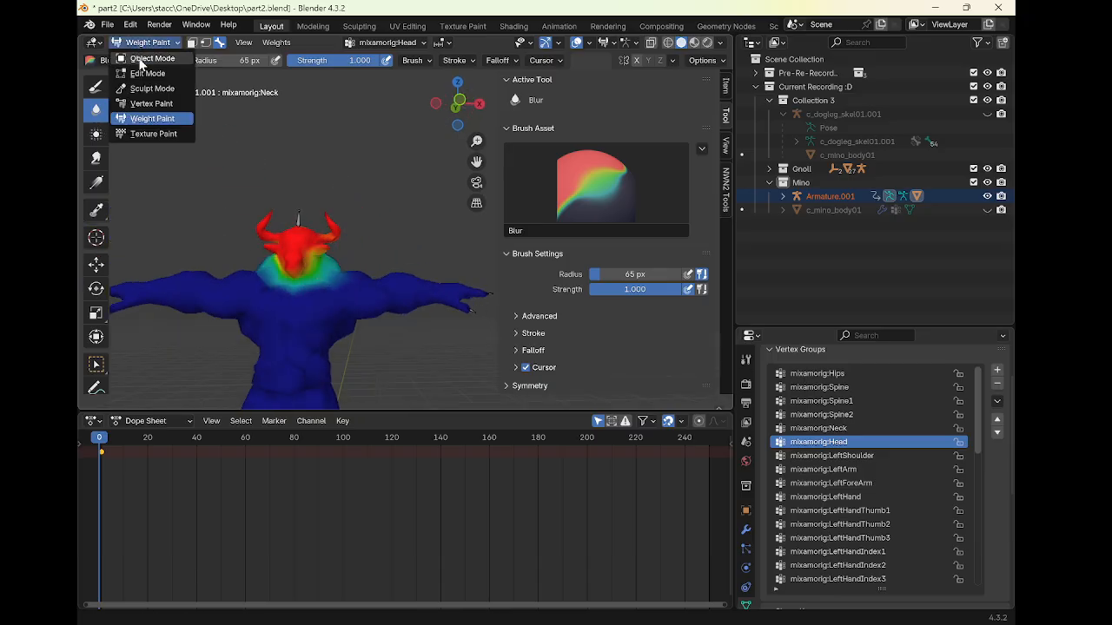
click(146, 56)
key(space)
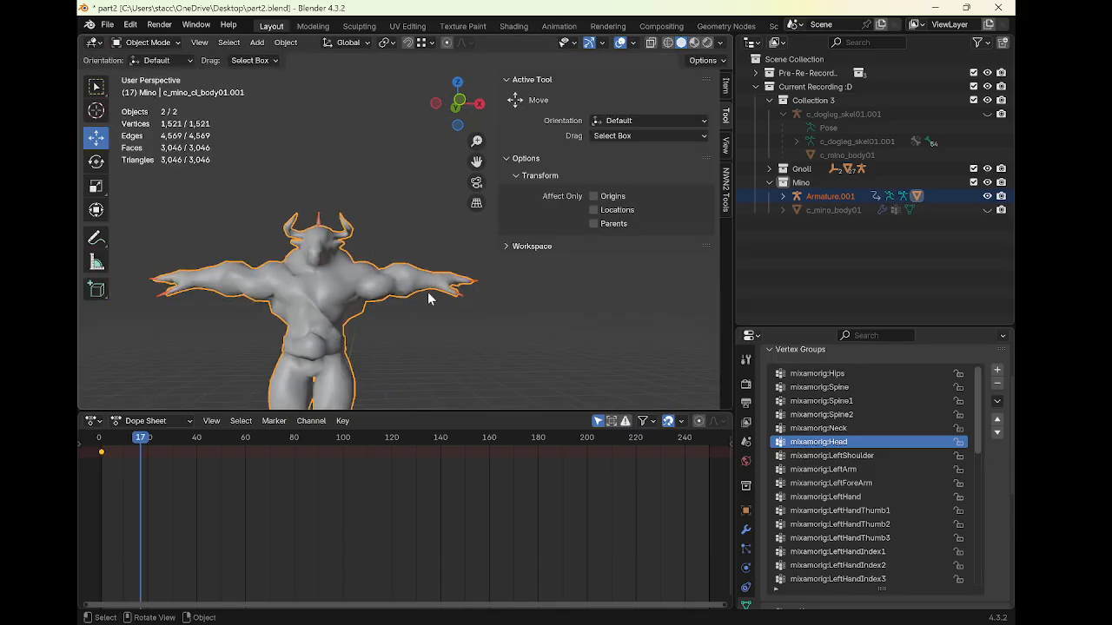
Select the armature, then minimize Blender and open the Windows Start menu
click(450, 298)
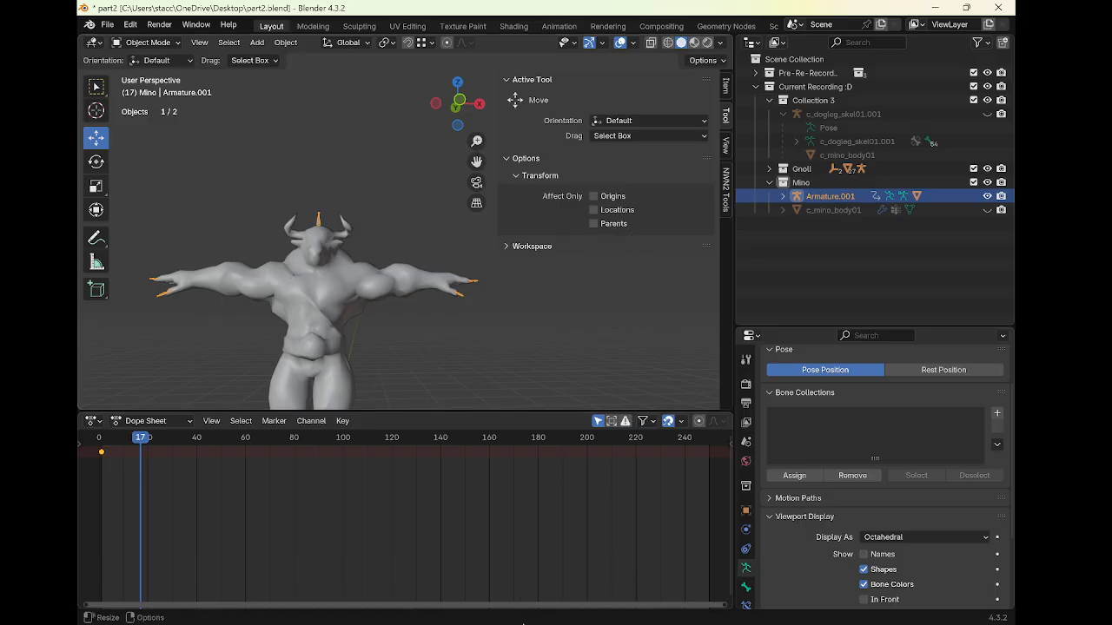
mouse_move(467, 595)
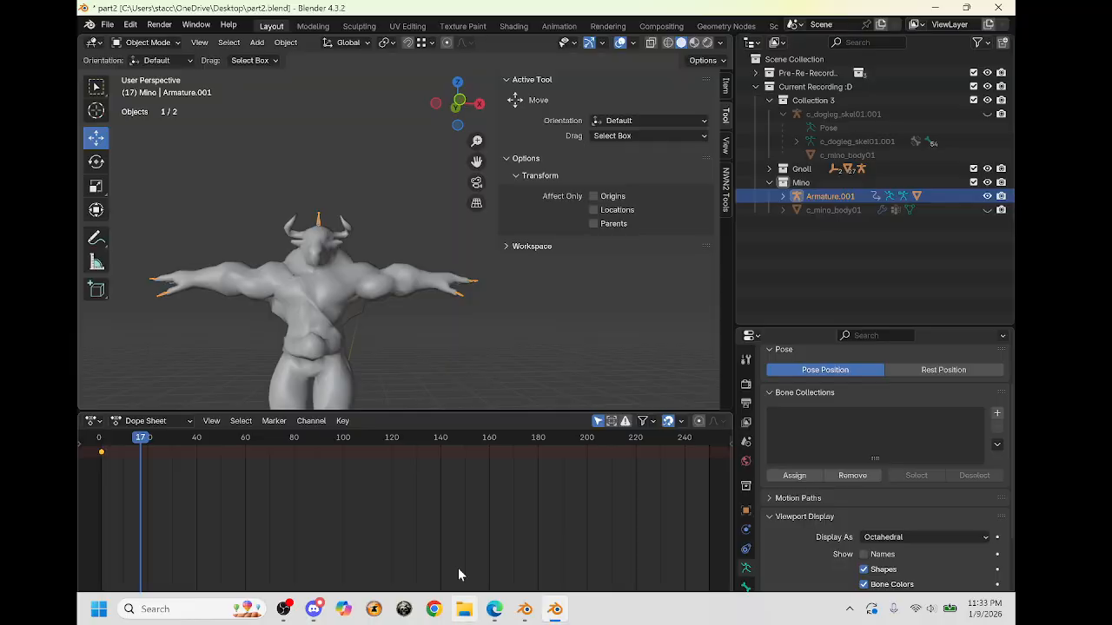
click(937, 7)
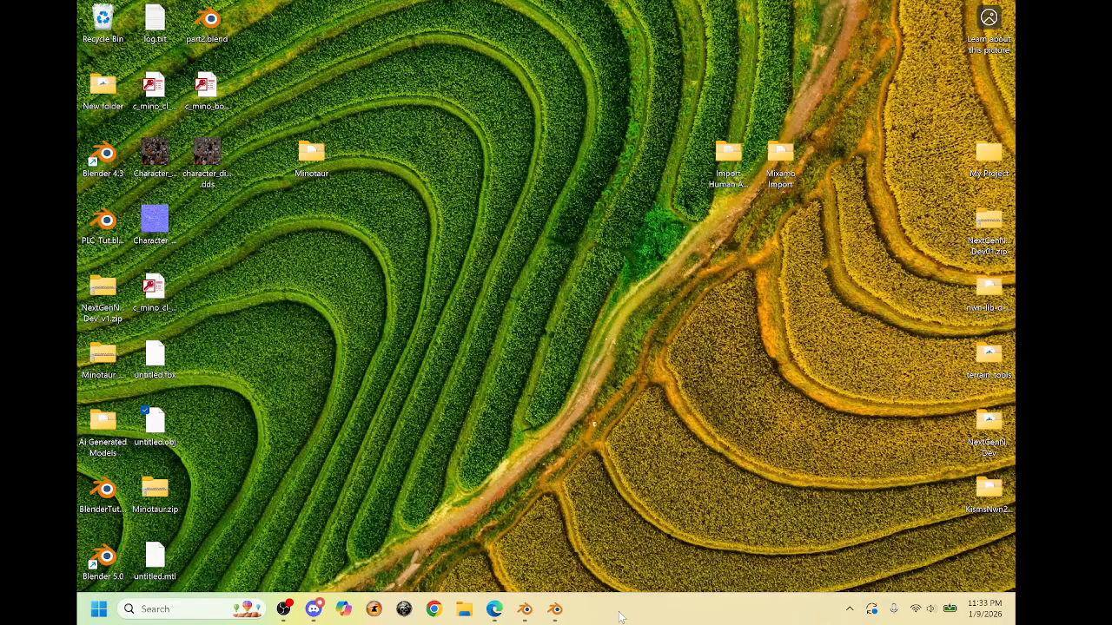
key(super)
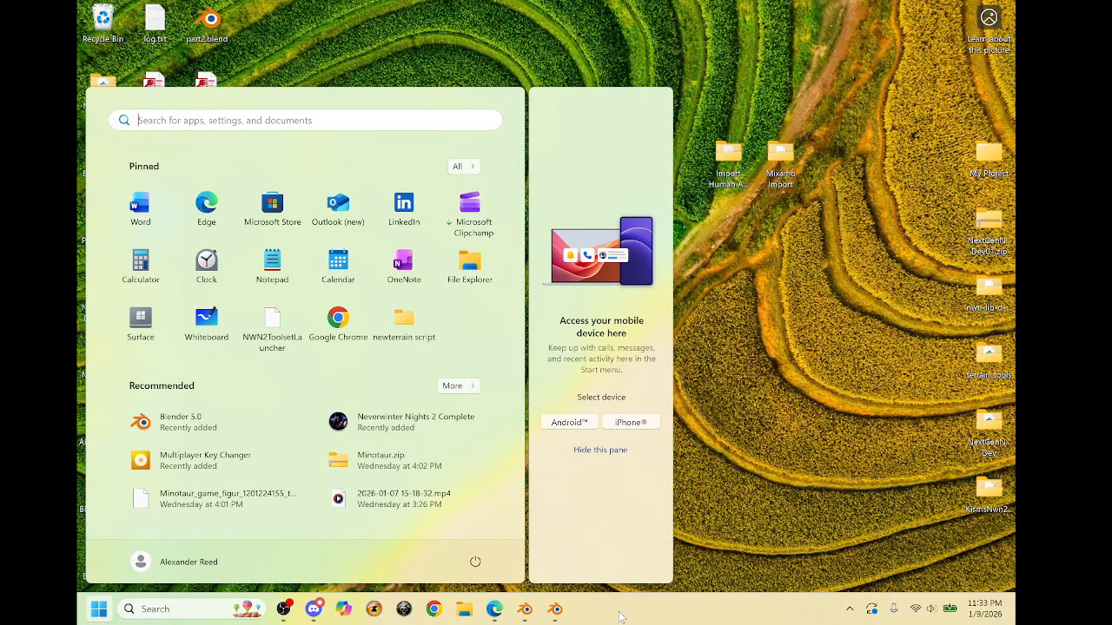